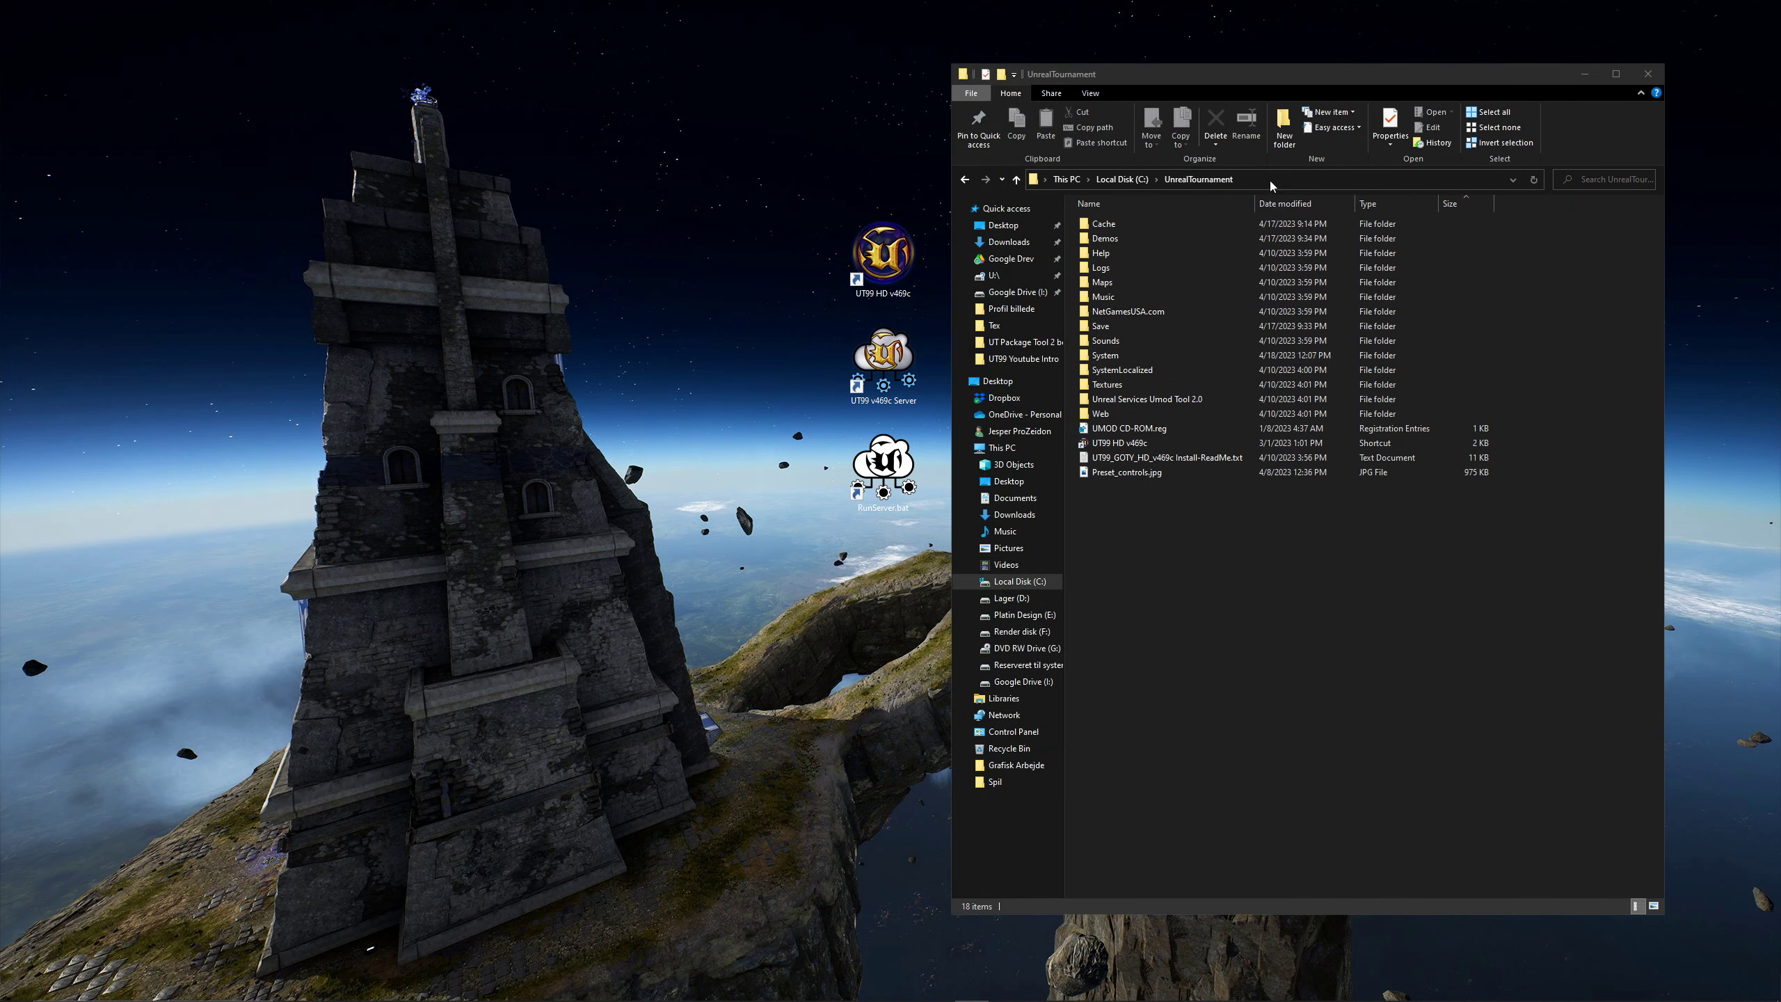
- Open C:\UnrealTournament\System in Explorer and select UnrealEd.exe
{"action": "left_click", "coordinate": [1270, 180]}
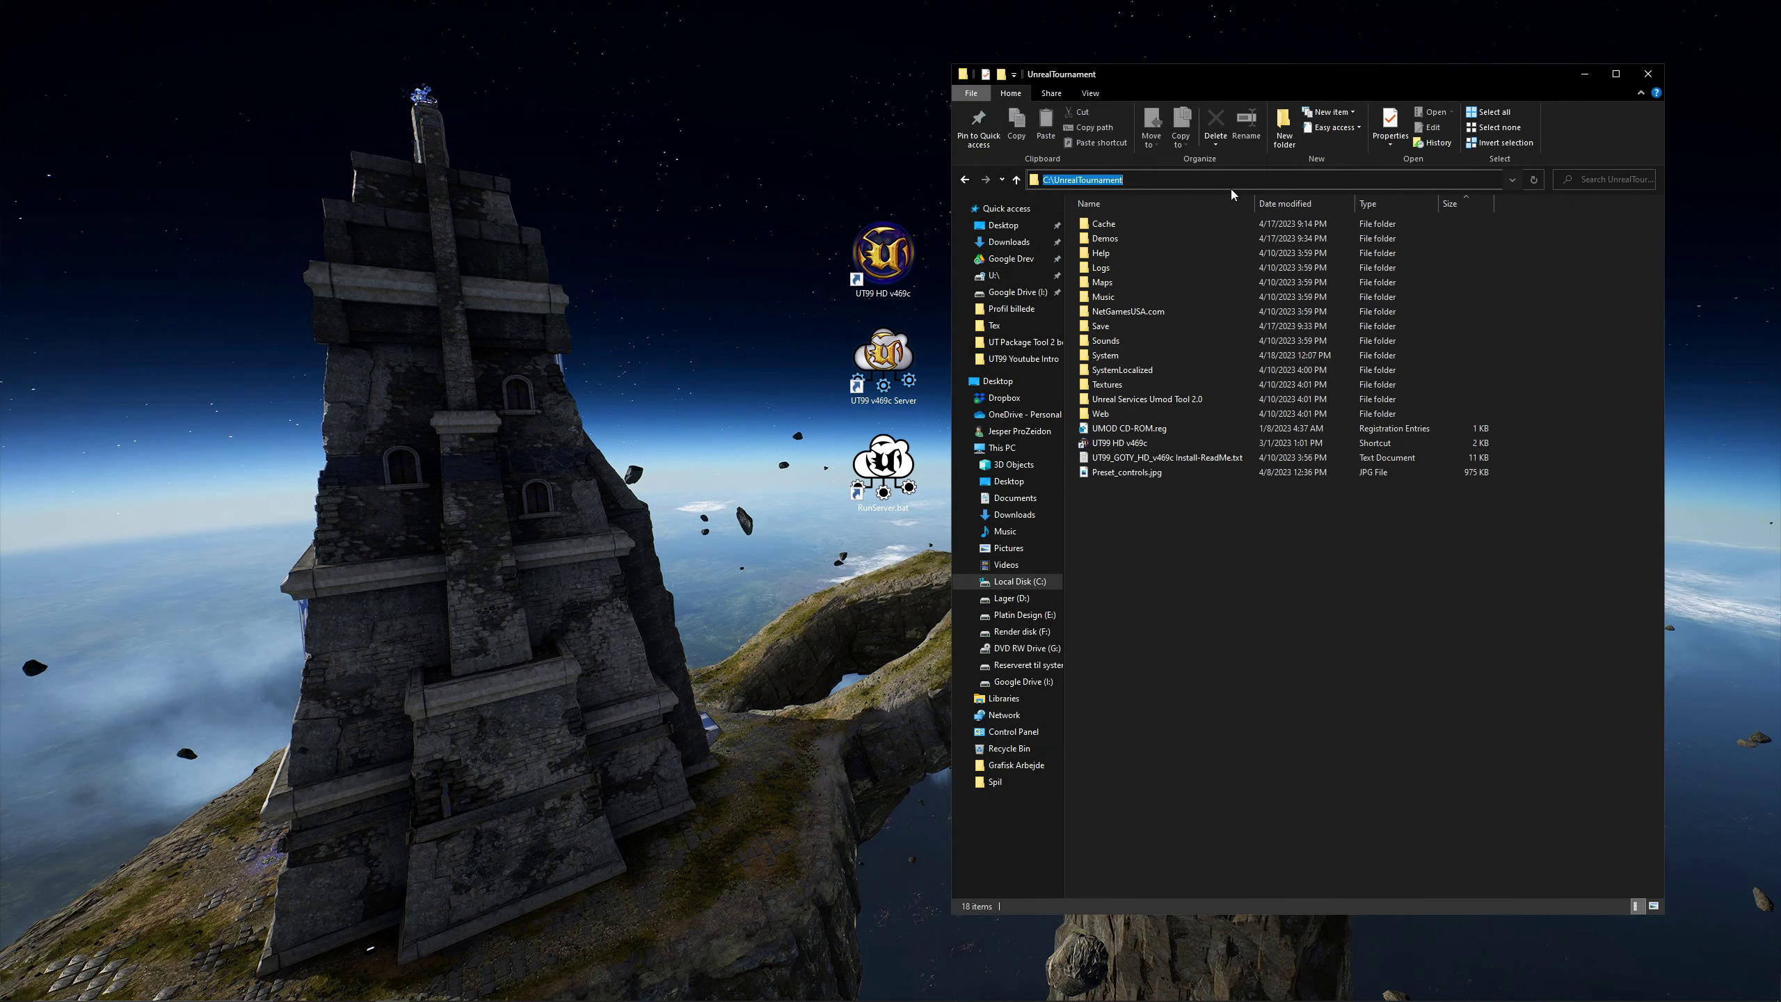
{"action": "double_click", "coordinate": [1119, 356]}
{"action": "left_click", "coordinate": [1123, 370]}
{"action": "key", "text": "u"}
{"action": "left_click", "coordinate": [1126, 395]}
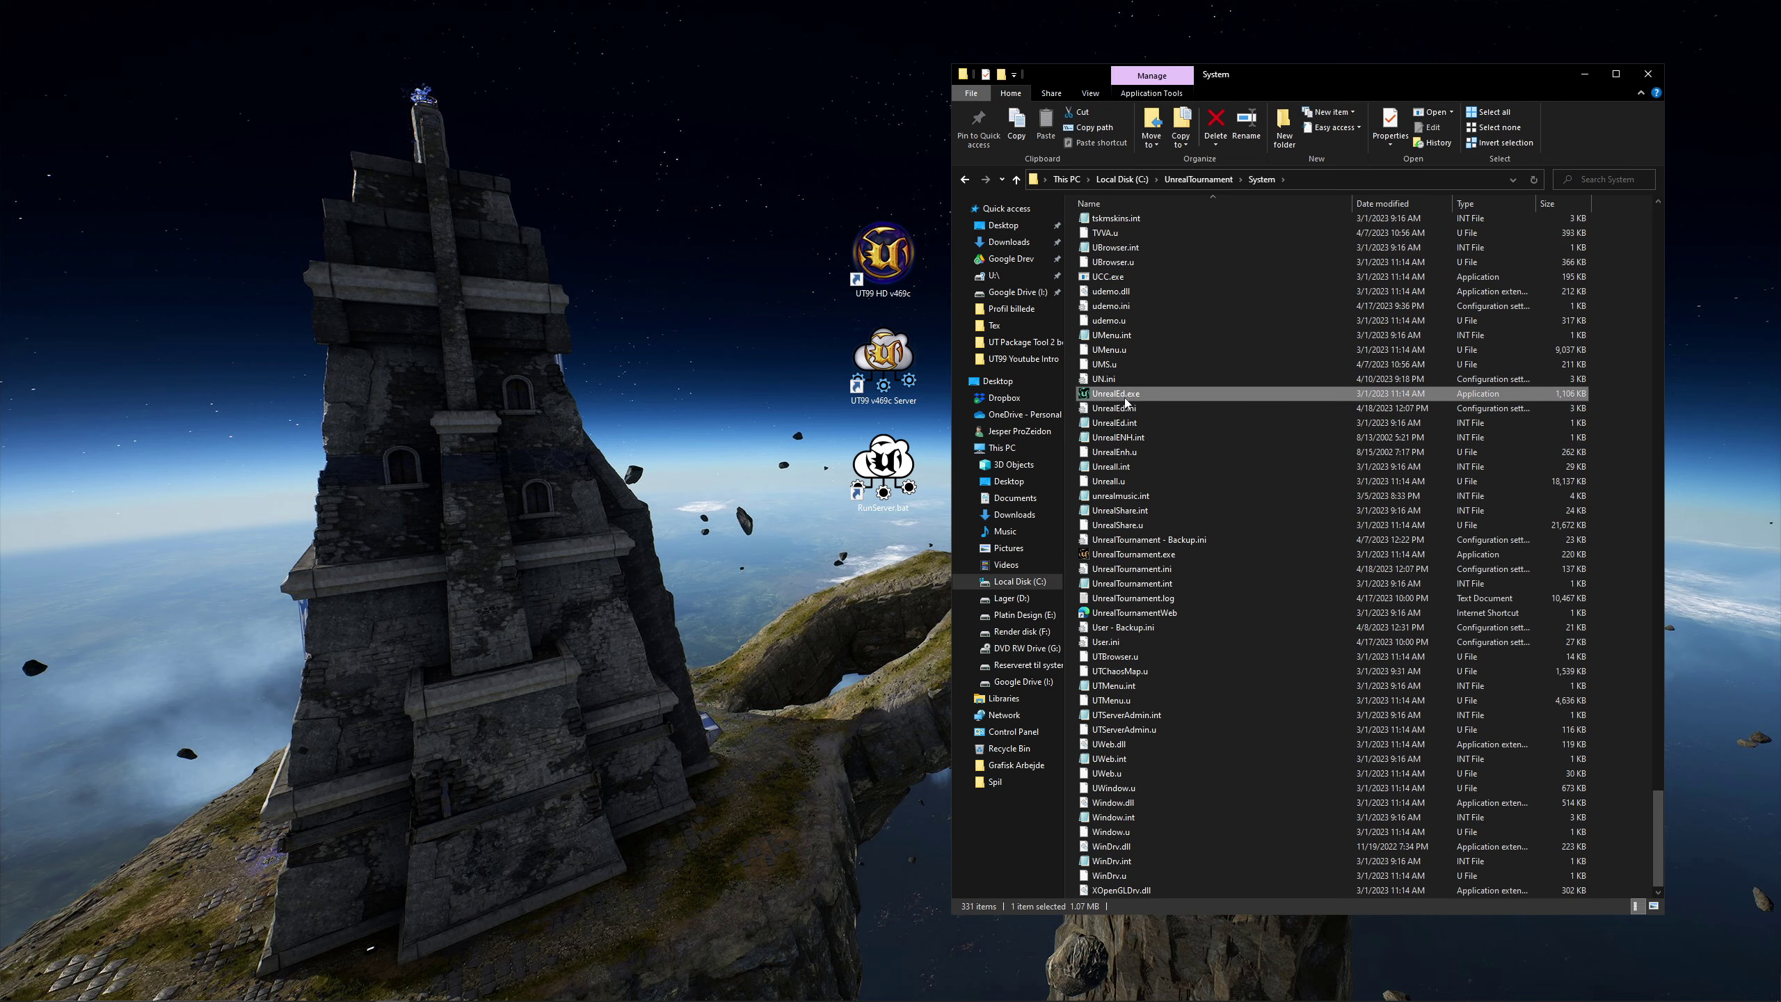
- Launch Unreal Editor, load the CTF-Face map and view the Botpack textures
{"action": "double_click", "coordinate": [1123, 394]}
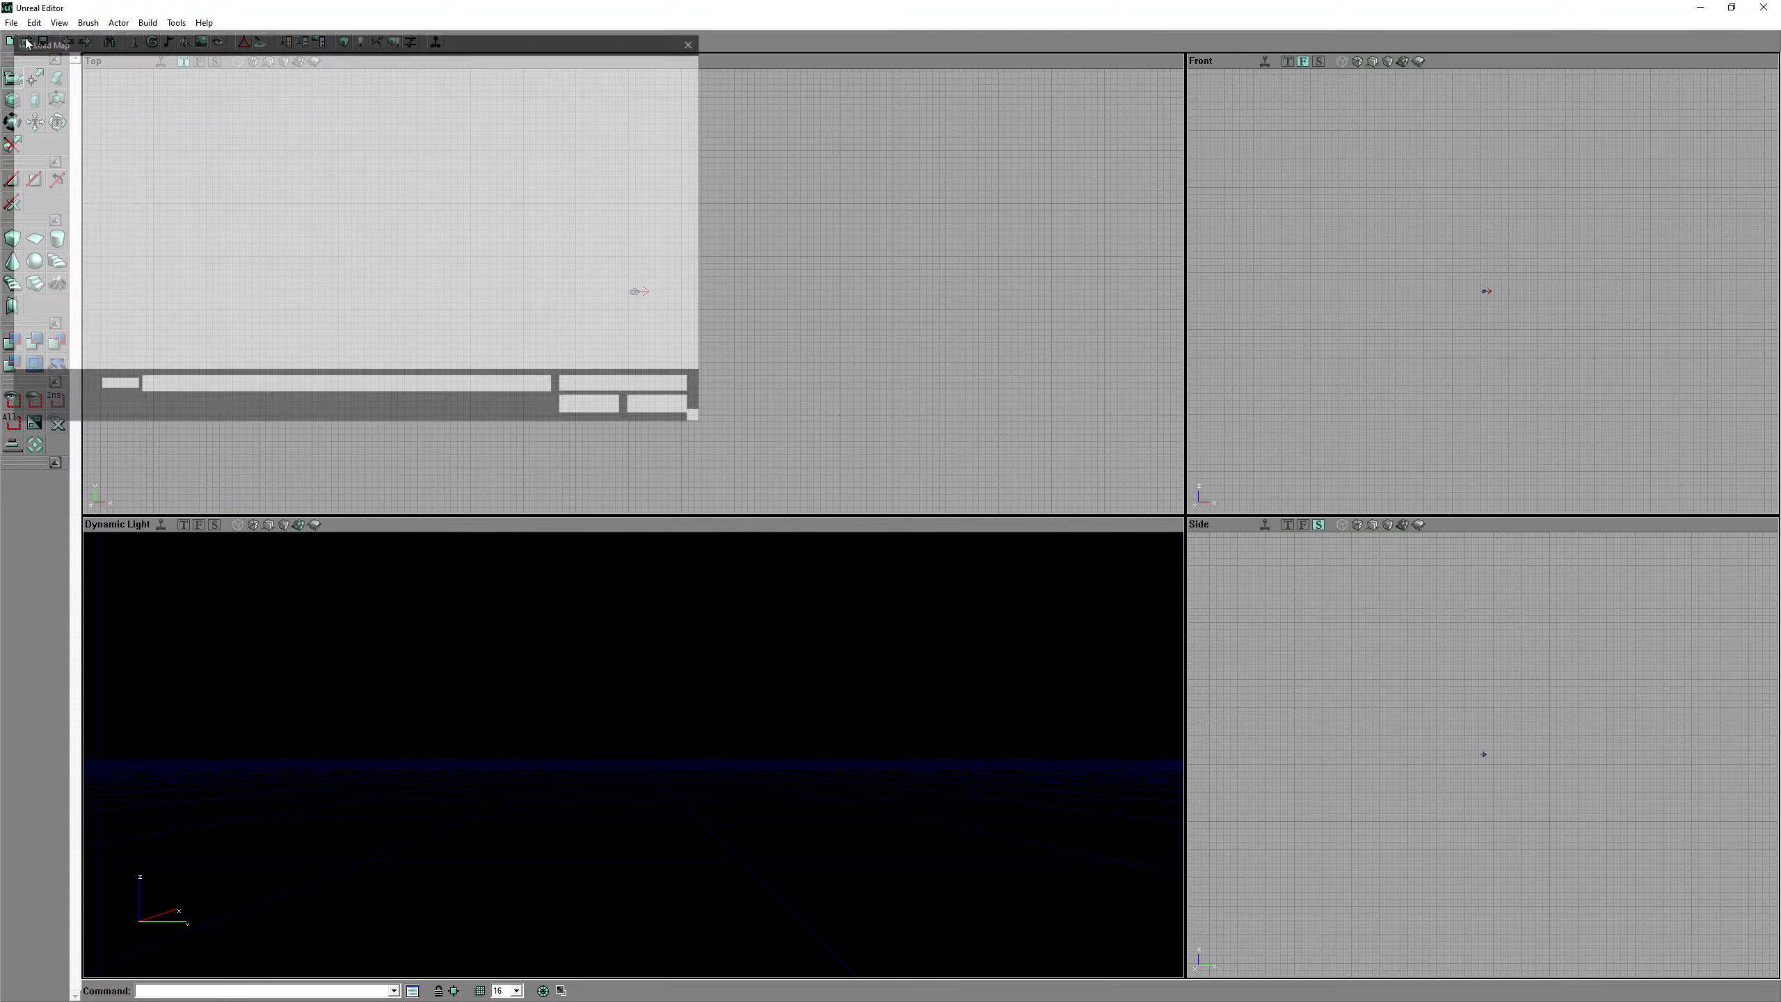
{"action": "scroll", "coordinate": [180, 200], "scroll_direction": "down", "scroll_amount": 9}
{"action": "left_click", "coordinate": [194, 307]}
{"action": "left_click", "coordinate": [605, 410]}
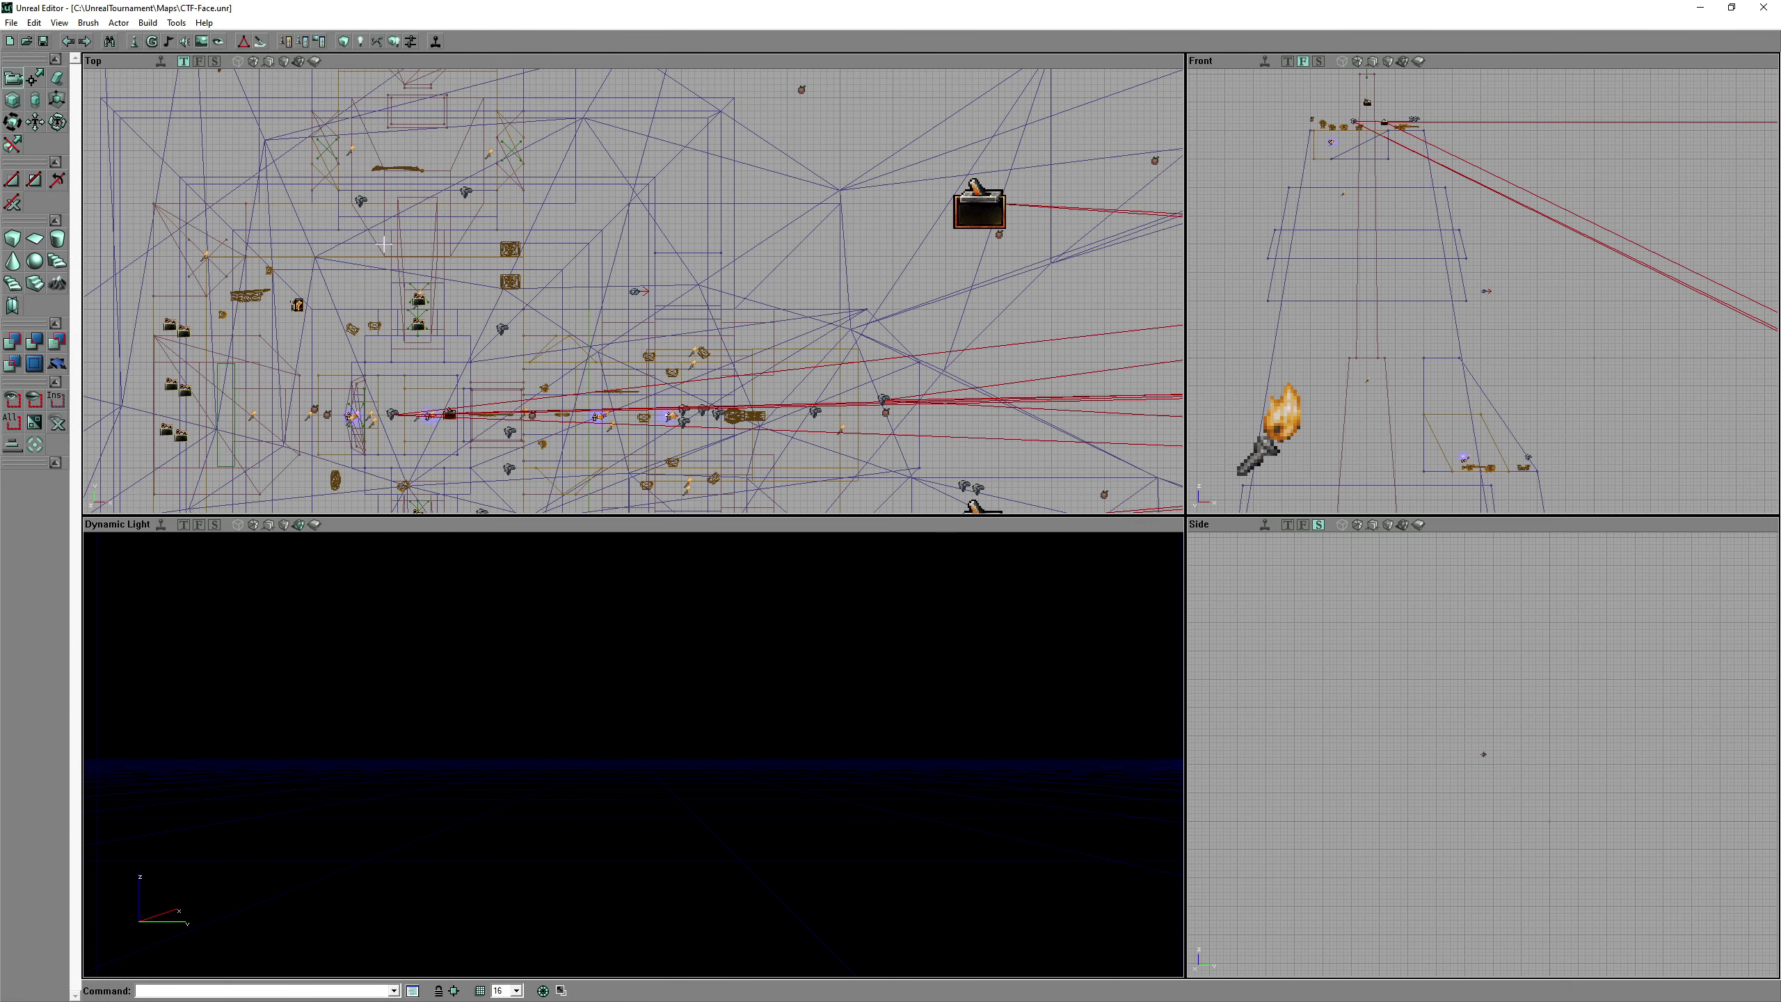
{"action": "left_click", "coordinate": [202, 41]}
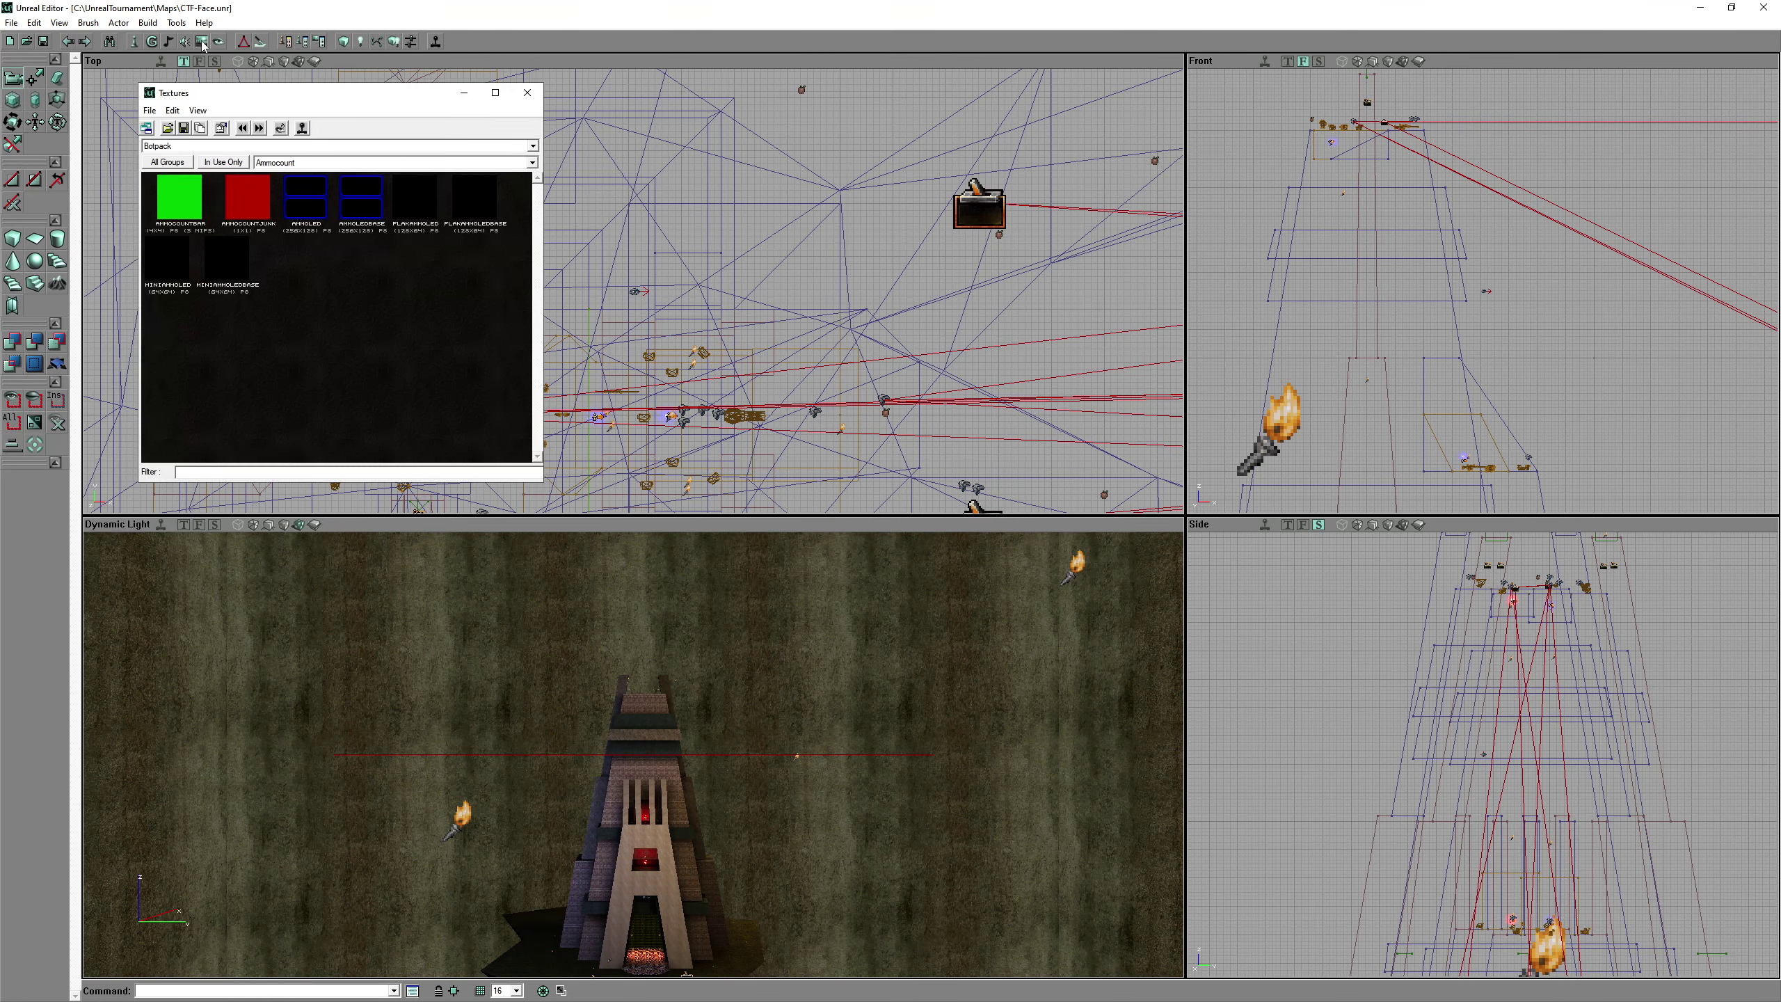
{"action": "left_click", "coordinate": [532, 146]}
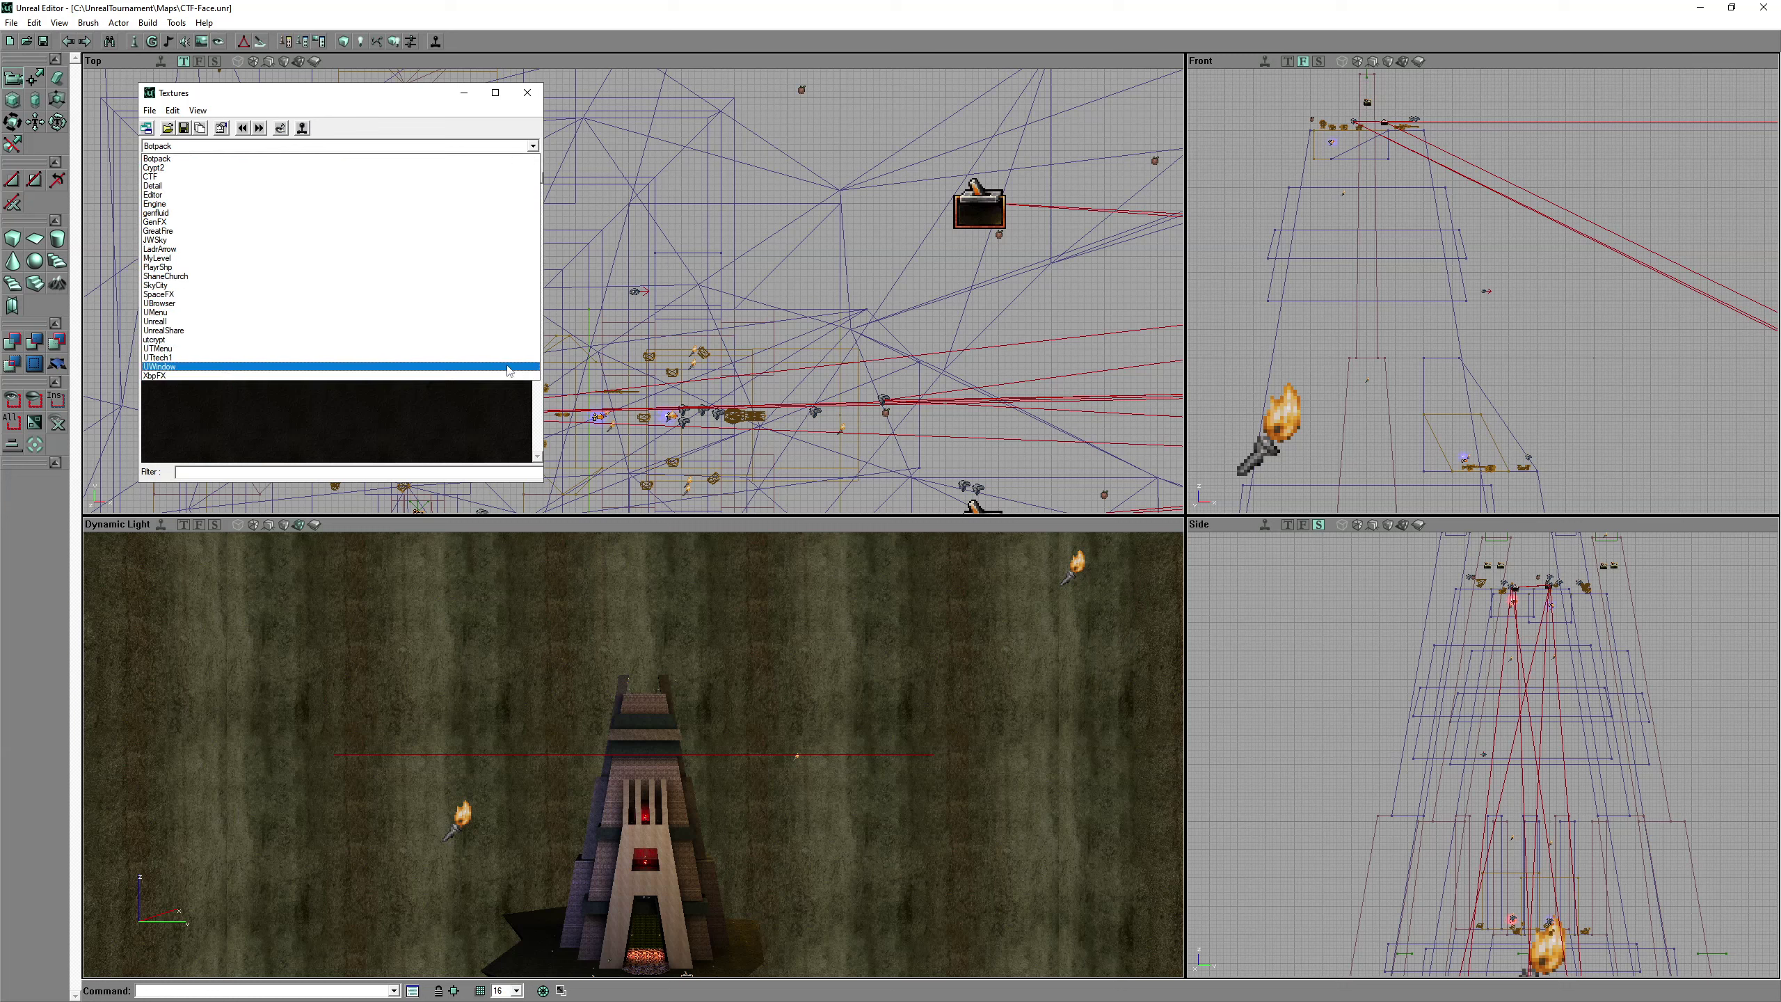
{"action": "left_click", "coordinate": [529, 95]}
{"action": "left_click", "coordinate": [529, 96]}
- Export the map as Unreal Text to Downloads\CTF-Face.t3d
{"action": "left_click", "coordinate": [12, 23]}
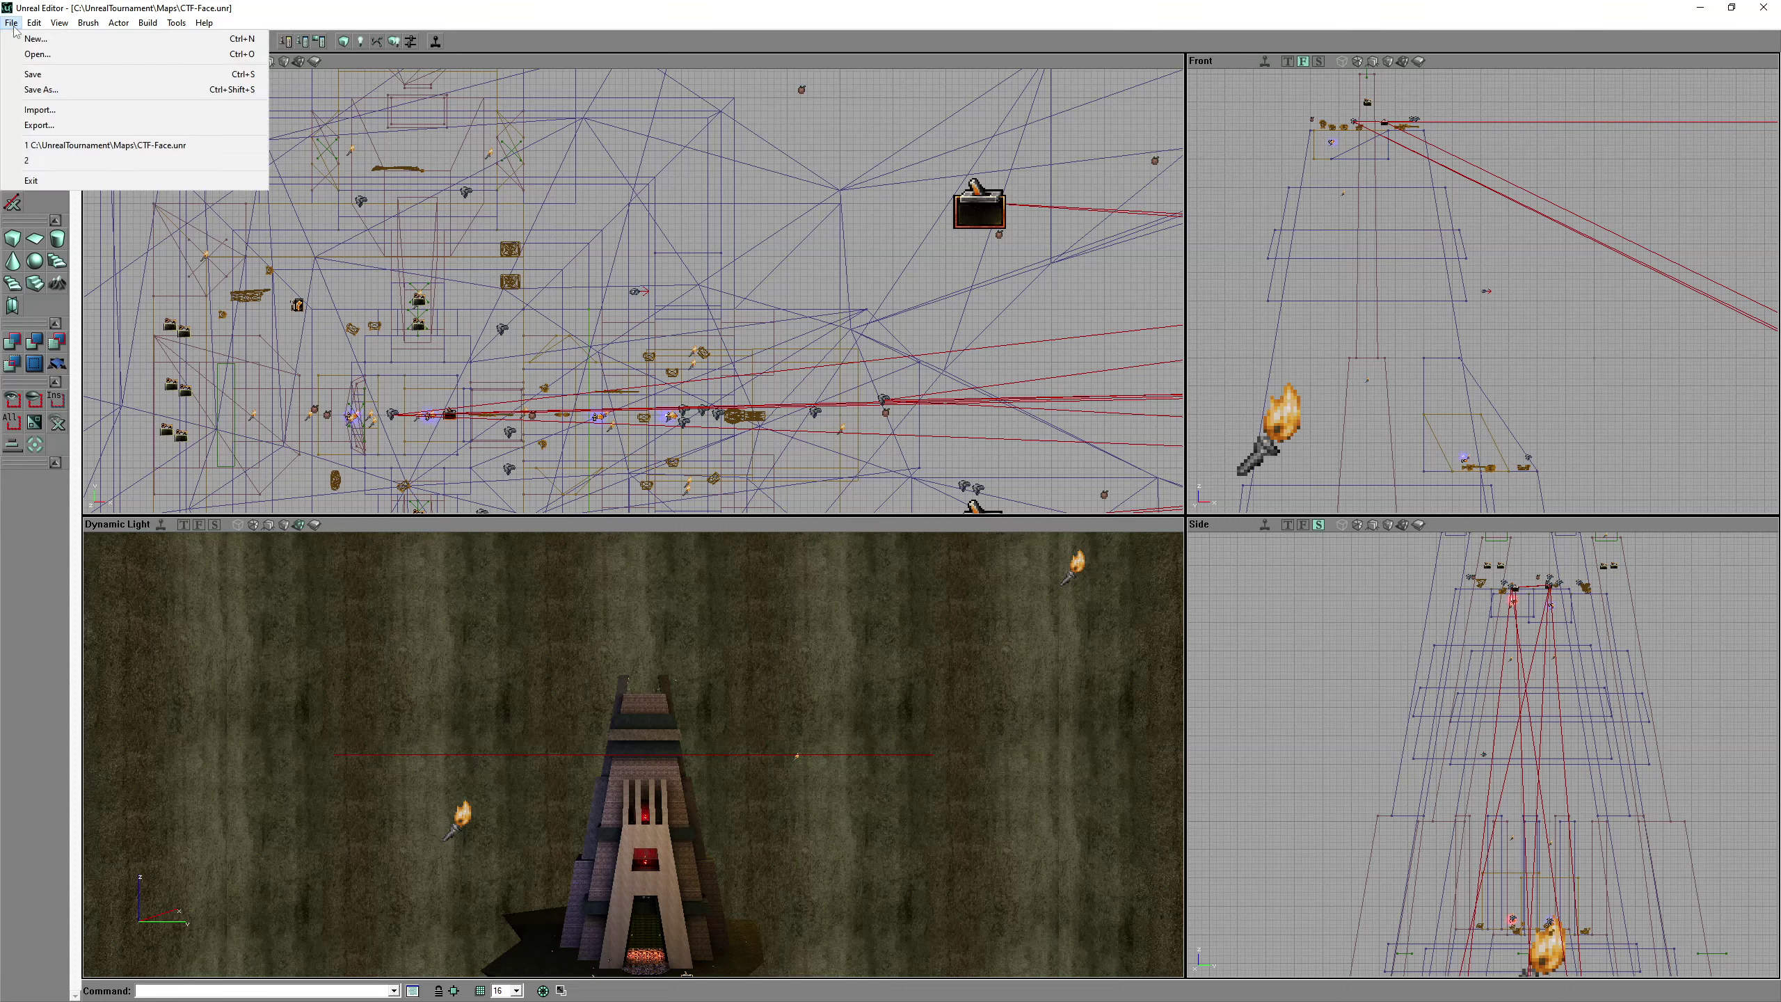
{"action": "left_click", "coordinate": [38, 124]}
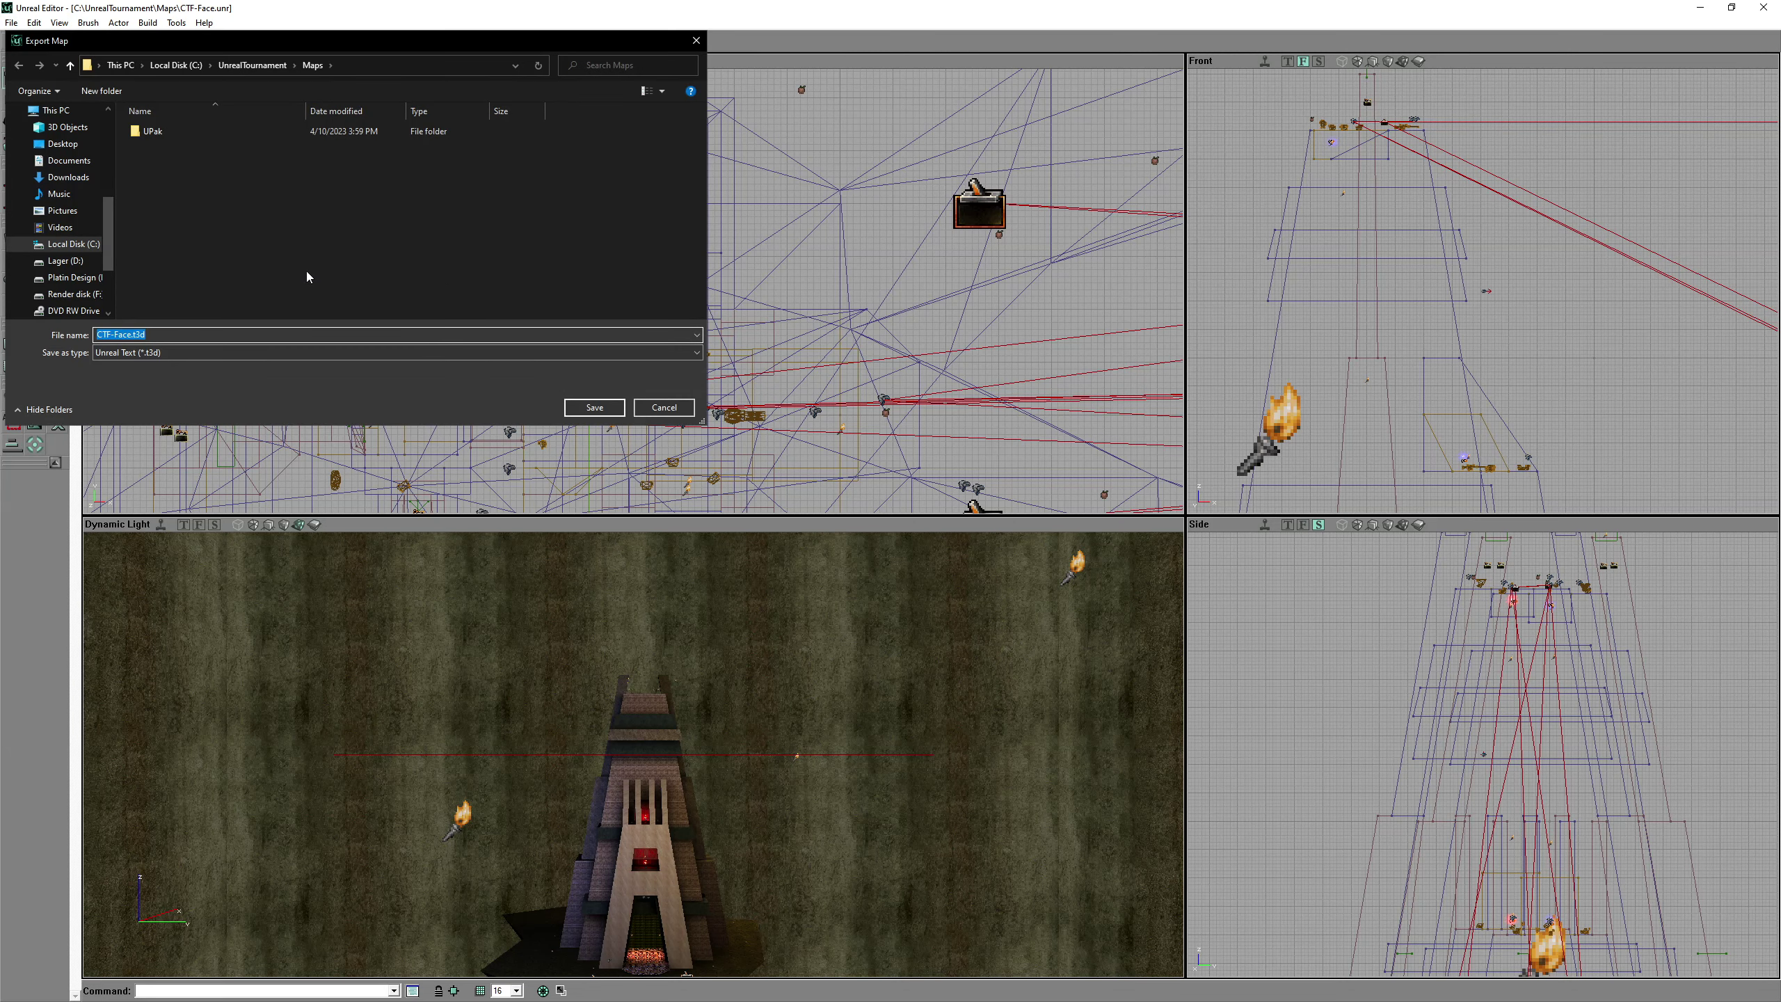
{"action": "left_click", "coordinate": [69, 177]}
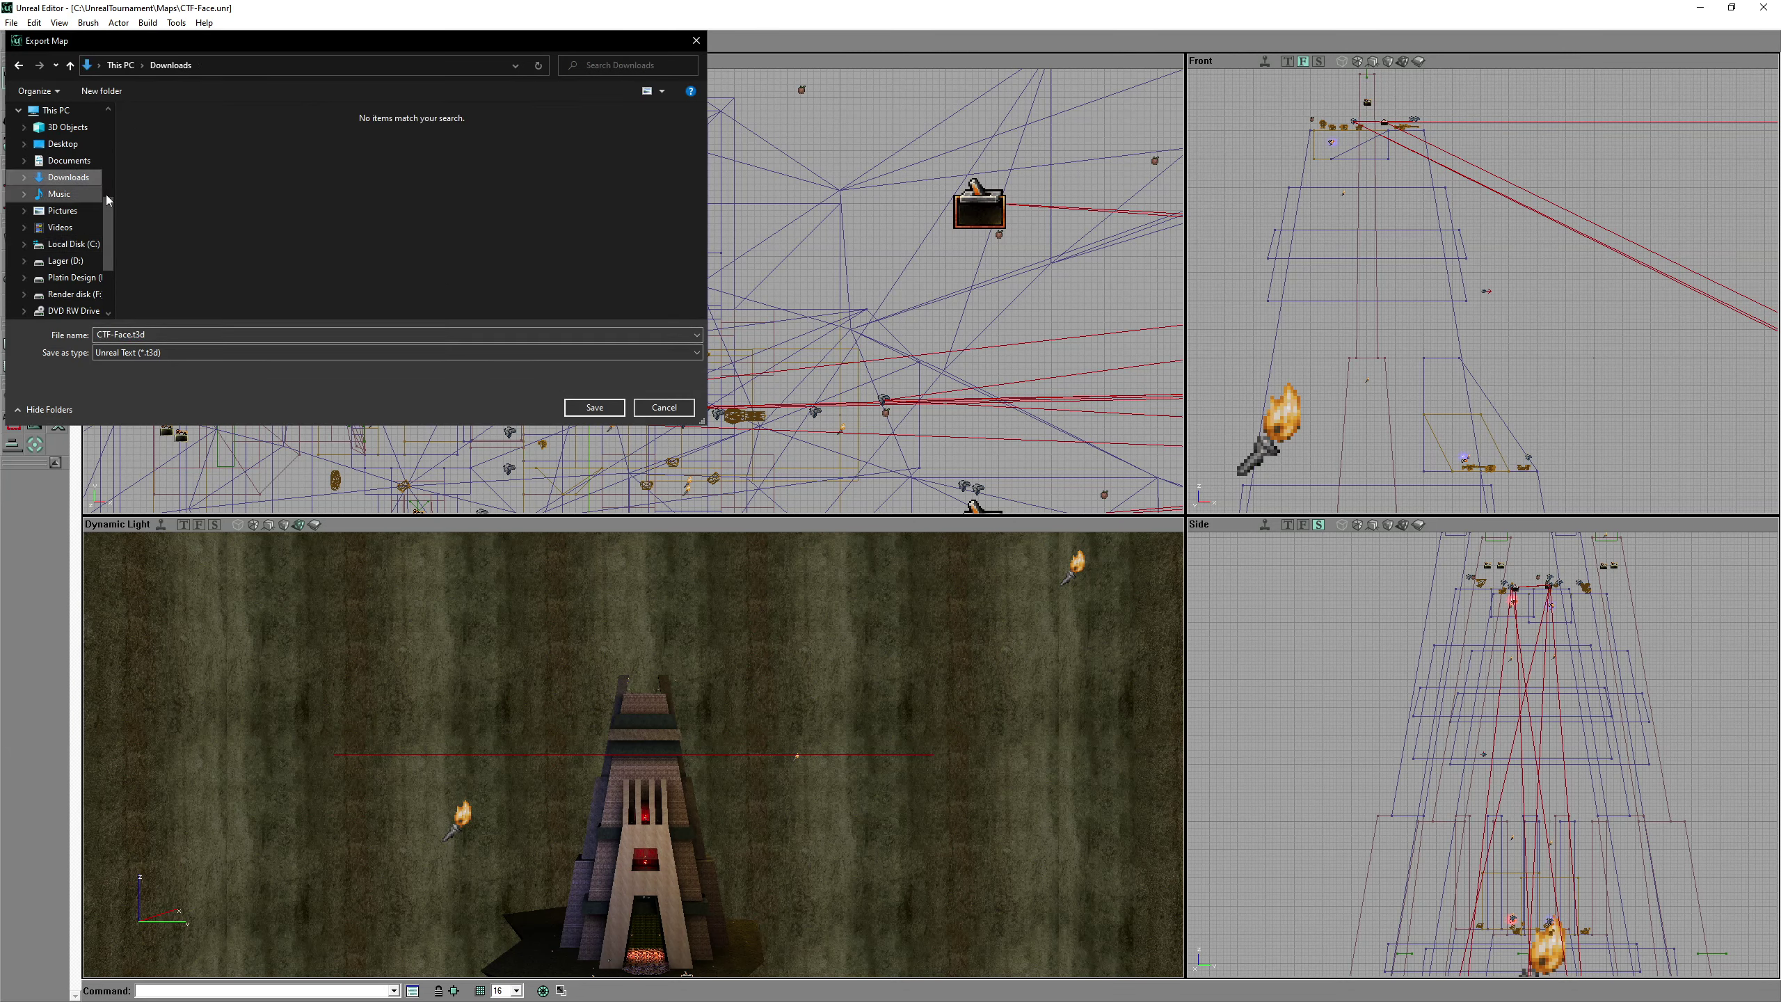
{"action": "left_click", "coordinate": [253, 355]}
{"action": "left_click", "coordinate": [262, 365]}
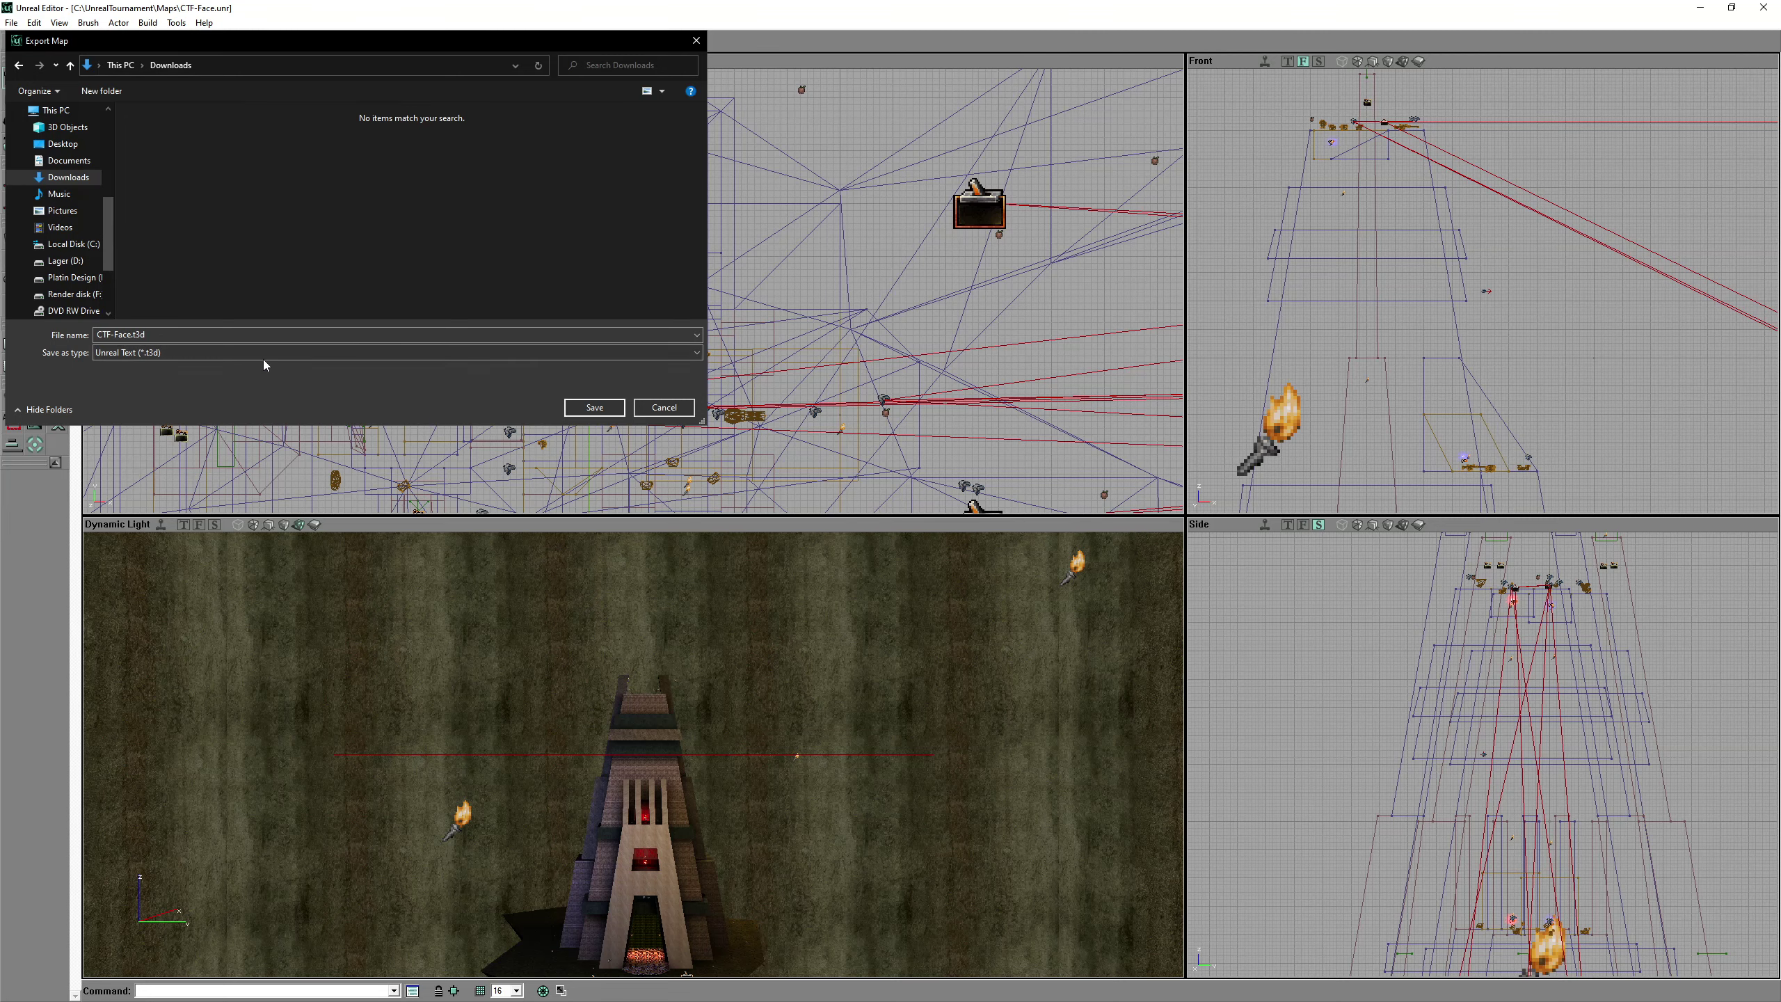
{"action": "left_click", "coordinate": [595, 408]}
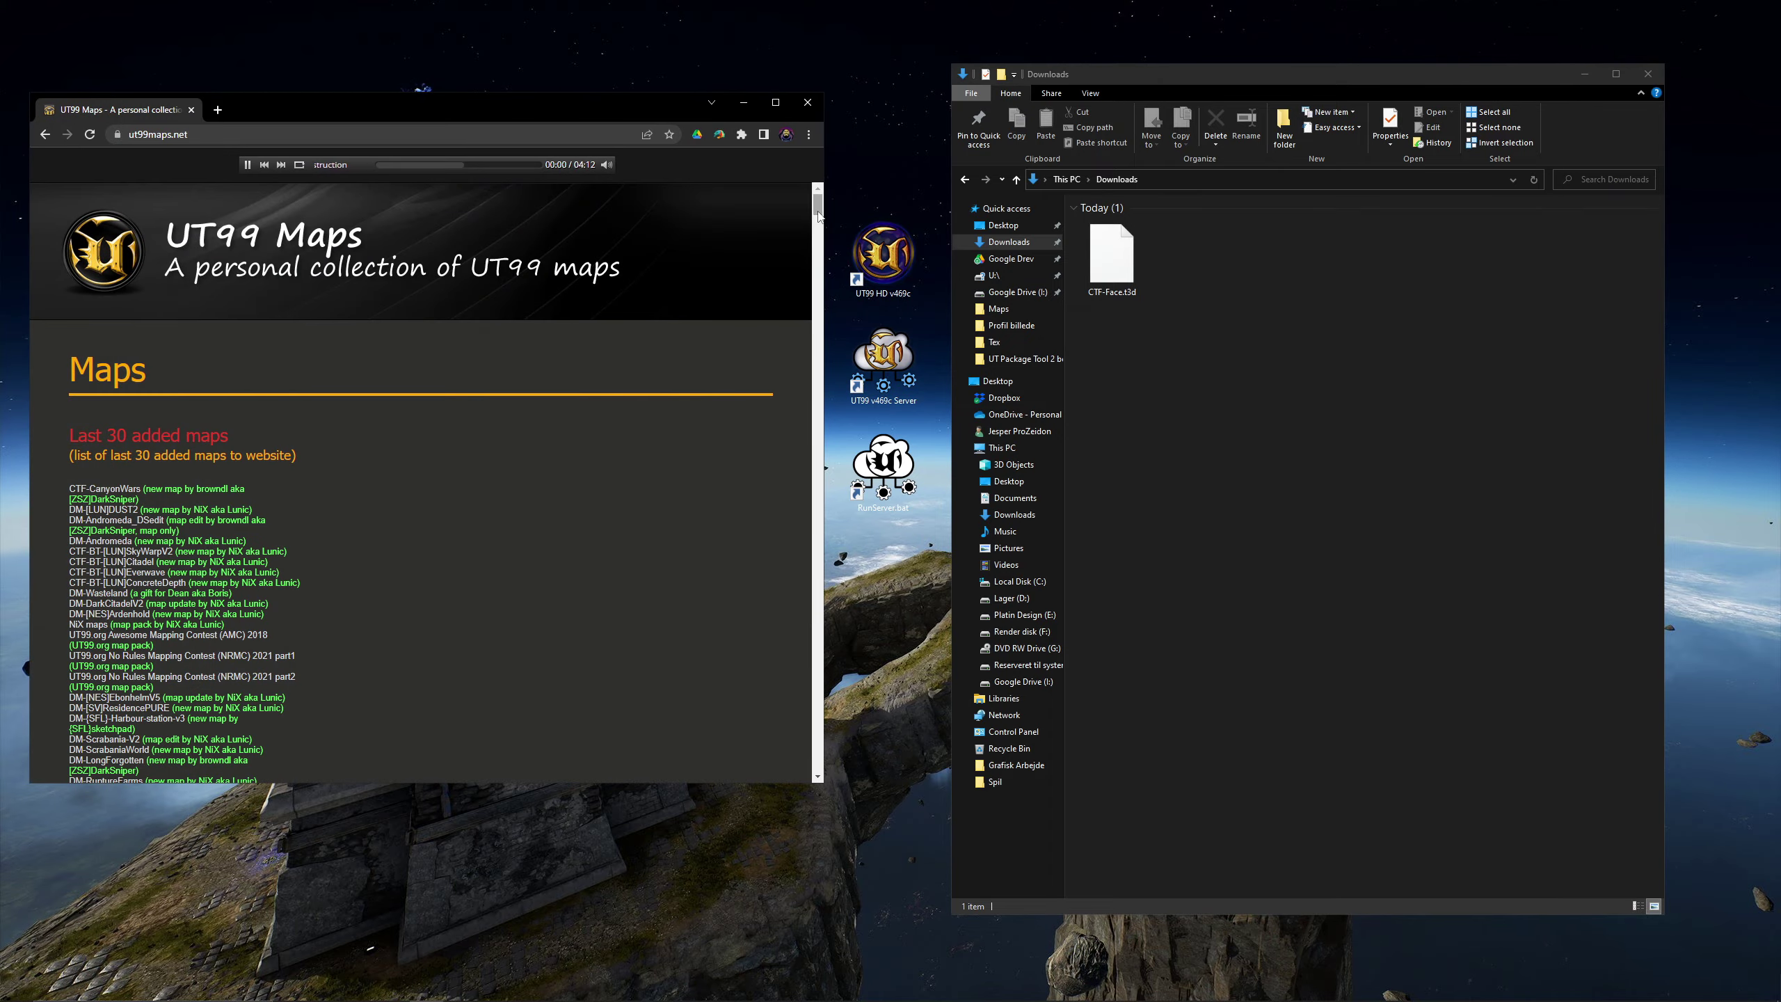
- Download T3D to OBJ from the UT99 Maps Mapping tools section and open its t3d_to_obj folder
{"action": "left_click_drag", "start_coordinate": [818, 217], "coordinate": [827, 744]}
{"action": "left_click_drag", "start_coordinate": [276, 453], "coordinate": [125, 451]}
{"action": "scroll", "coordinate": [494, 441], "scroll_direction": "down", "scroll_amount": 8}
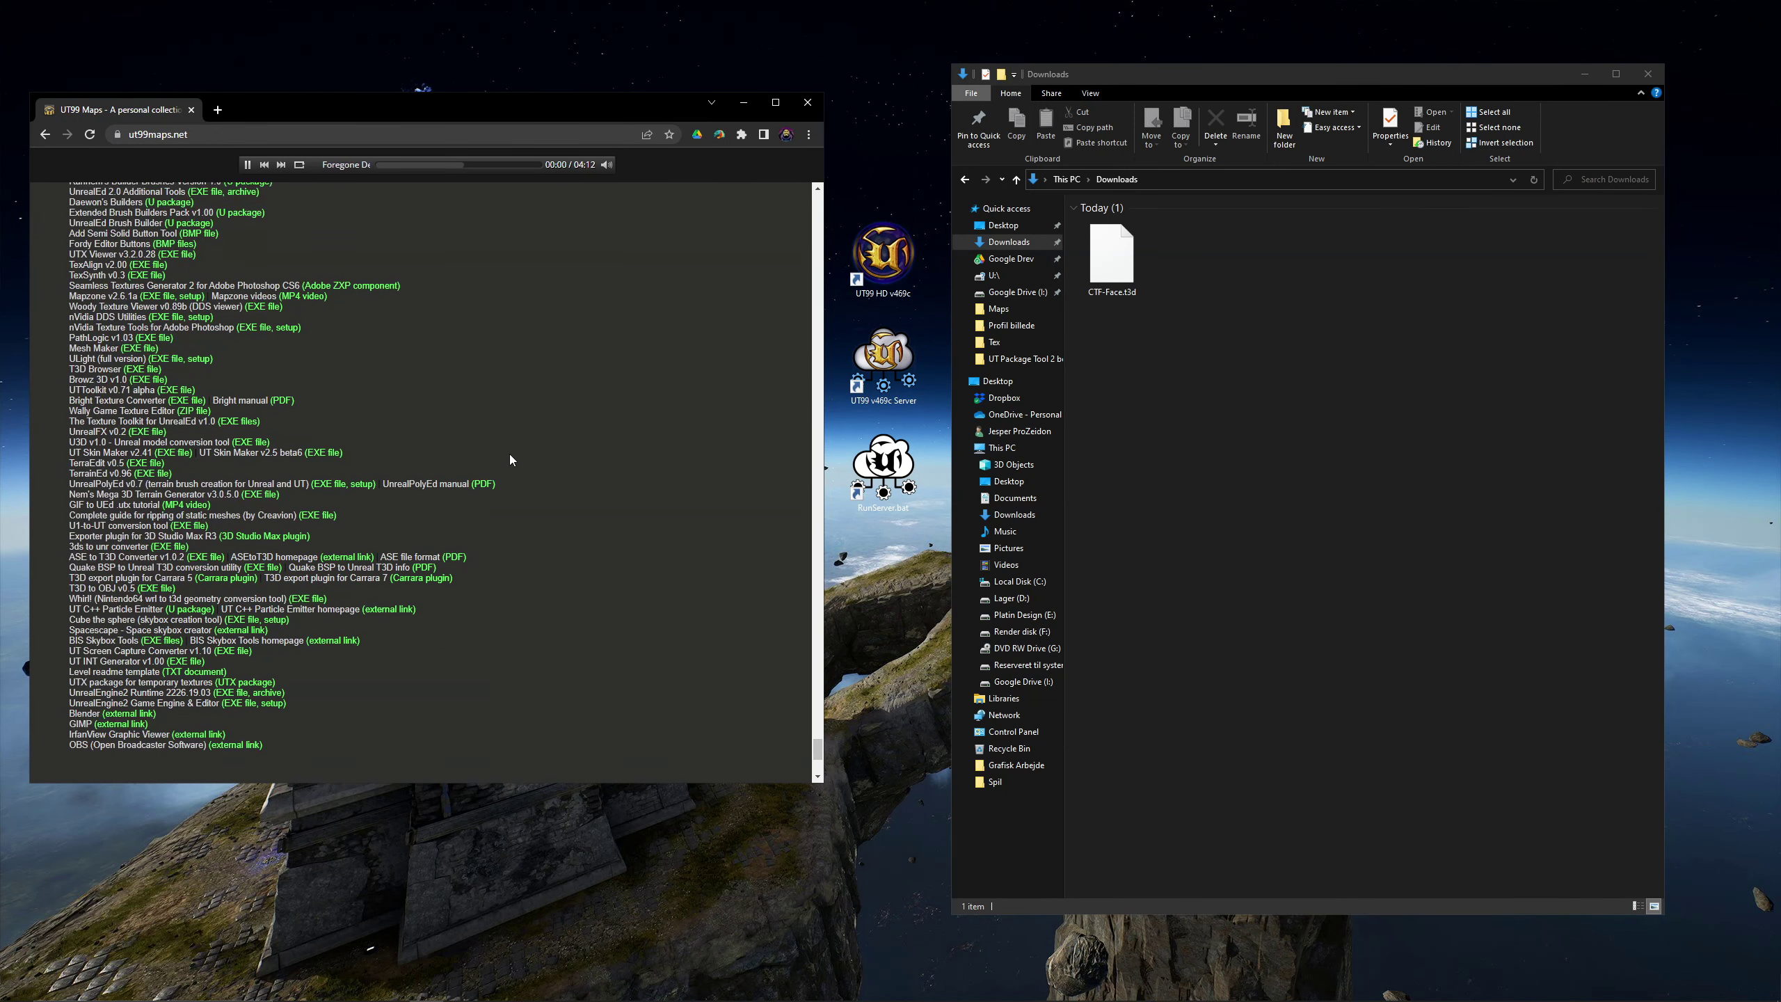
{"action": "left_click", "coordinate": [107, 591]}
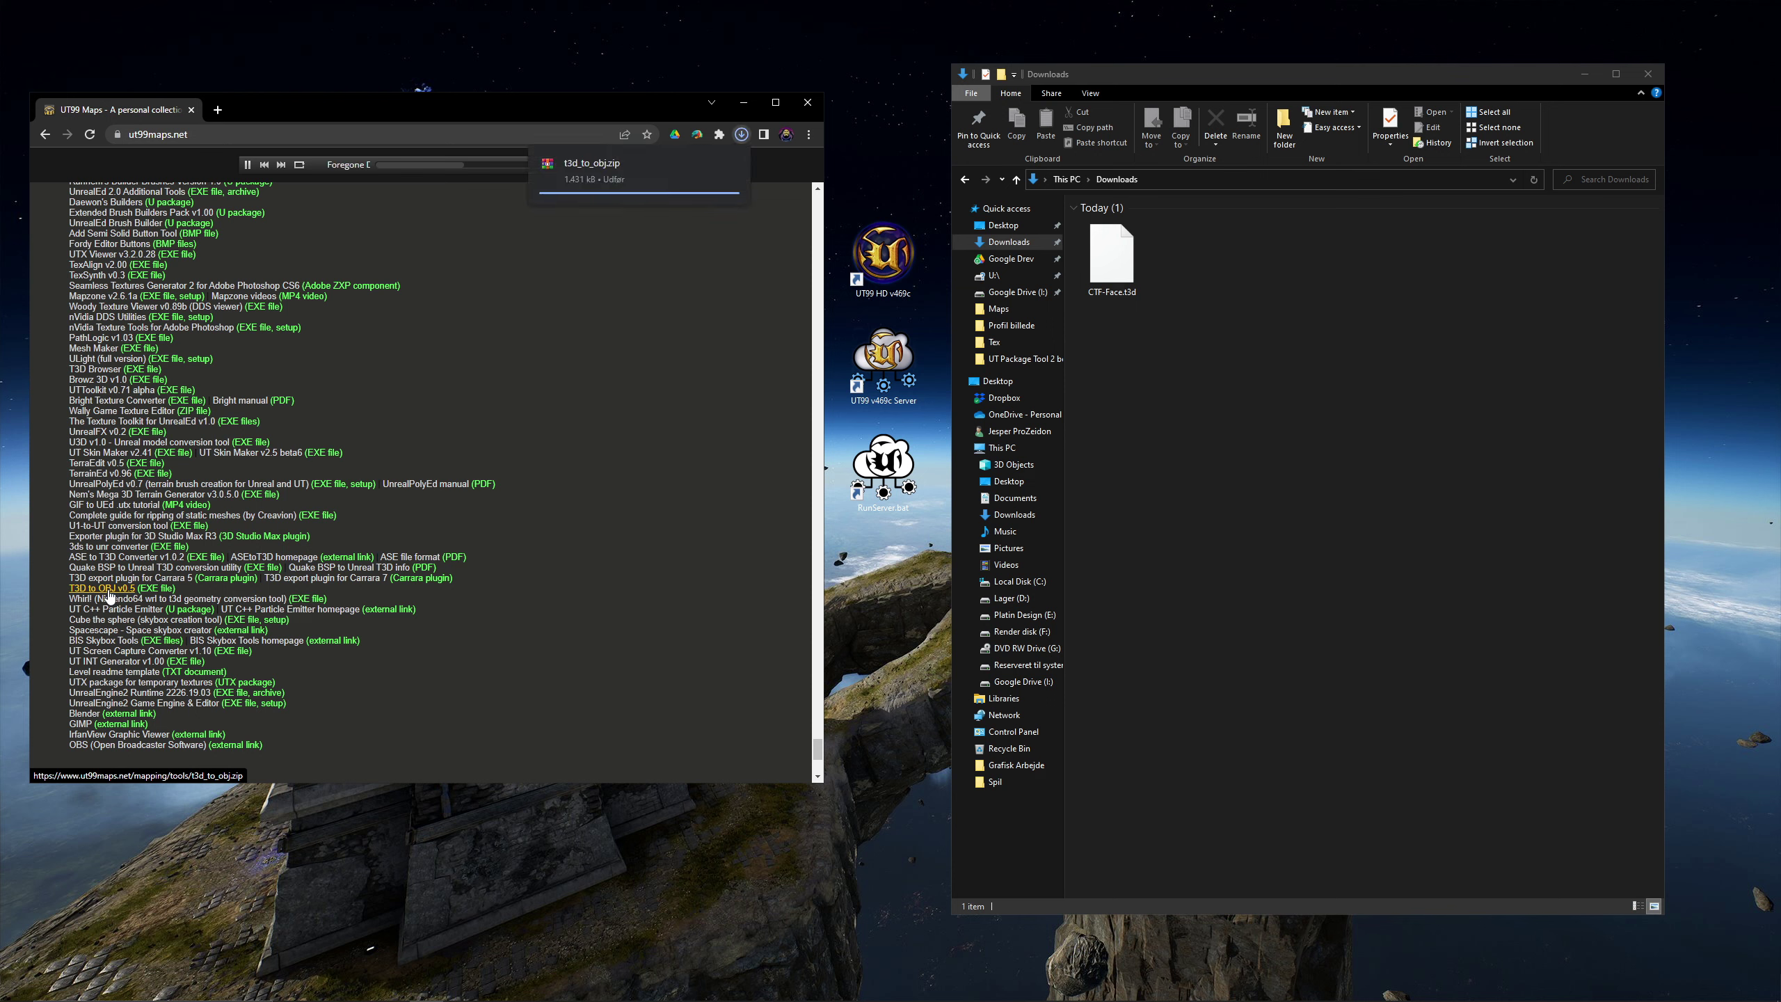
{"action": "double_click", "coordinate": [1200, 261]}
- Copy t3d_to_obj.exe into the Downloads folder
{"action": "left_click", "coordinate": [1138, 240]}
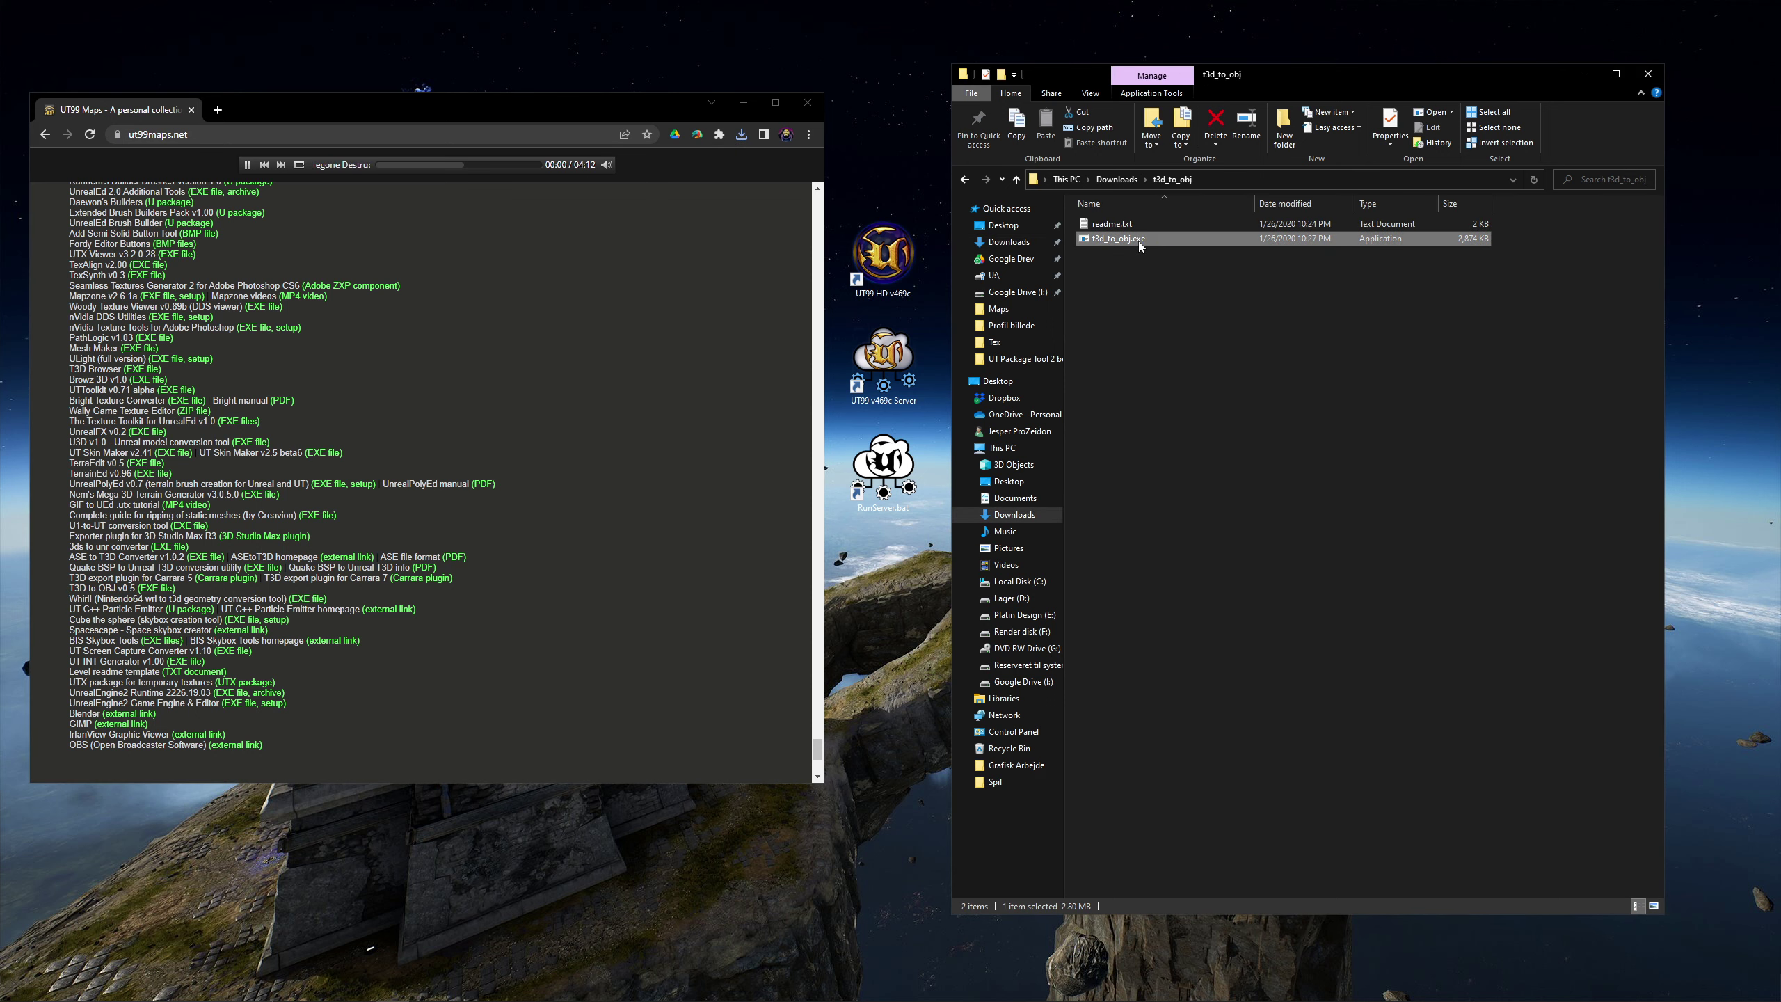
{"action": "key", "text": "ctrl+c"}
{"action": "key", "text": "BackSpace"}
{"action": "key", "text": "ctrl+v"}
{"action": "left_click", "coordinate": [1260, 355]}
- Convert CTF-Face.t3d into CTF-Face.obj and .mtl, then move the converter back into t3d_to_obj
{"action": "left_click_drag", "start_coordinate": [1121, 262], "coordinate": [1119, 276]}
{"action": "left_click_drag", "start_coordinate": [1123, 358], "coordinate": [1125, 361]}
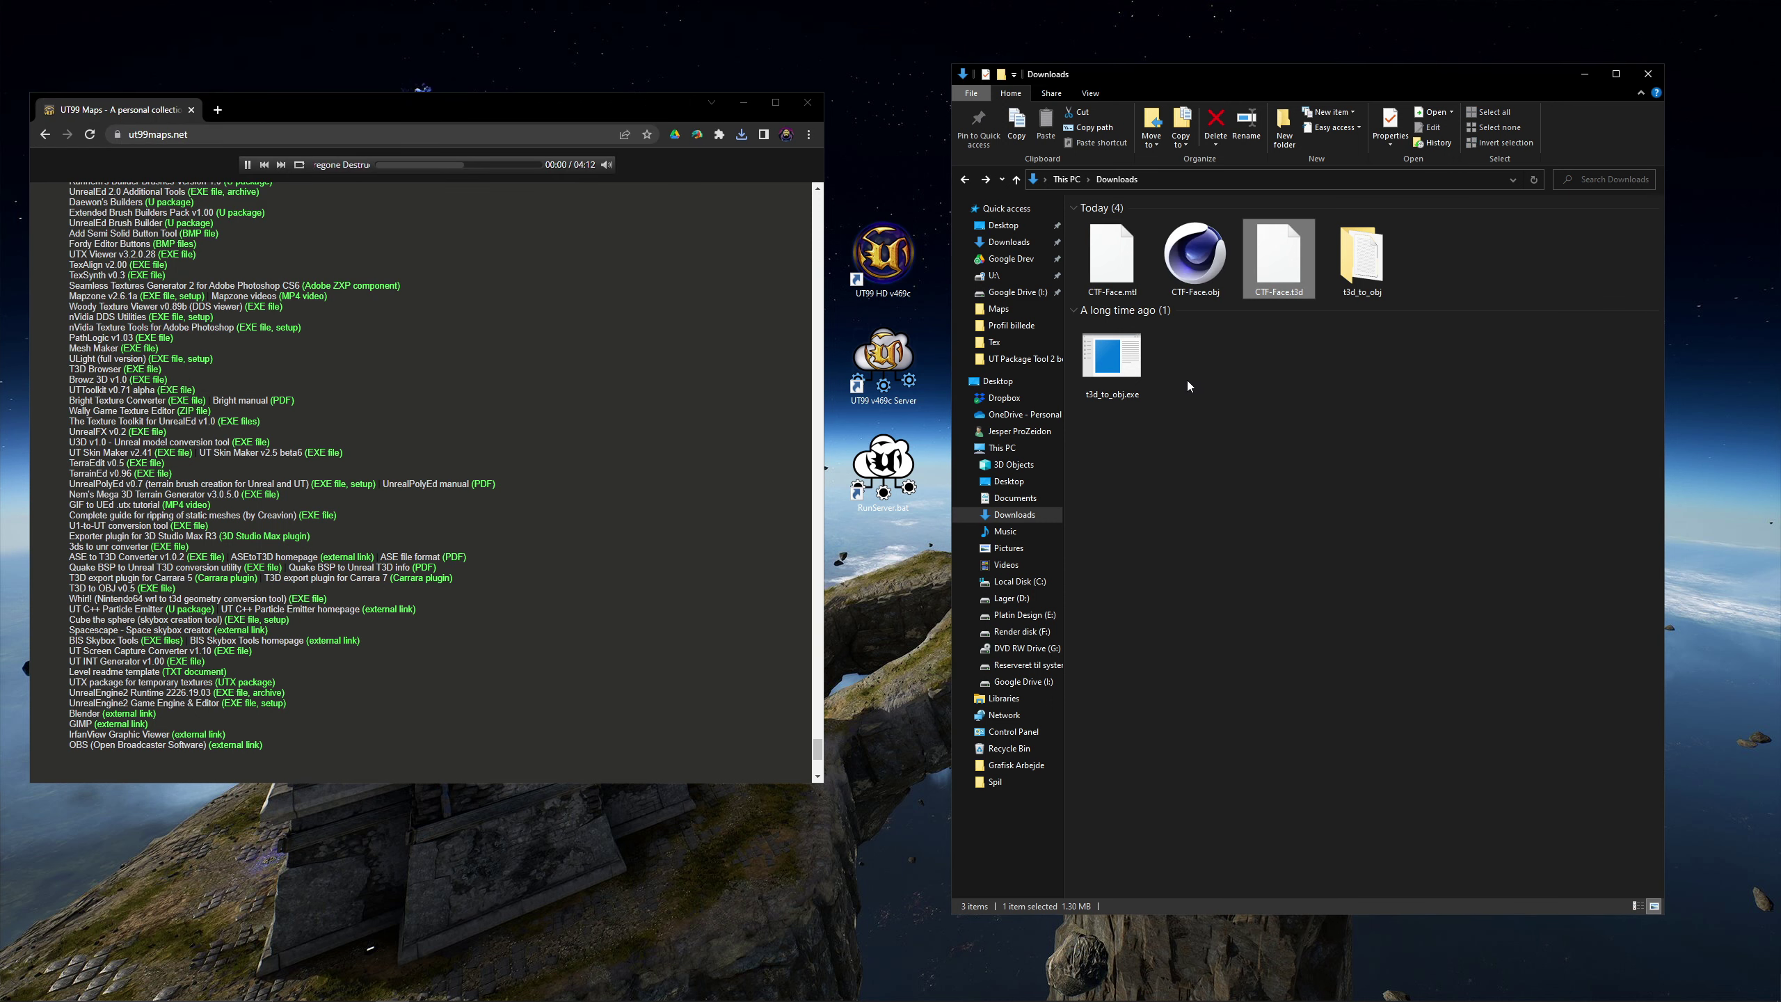
{"action": "left_click", "coordinate": [1121, 373]}
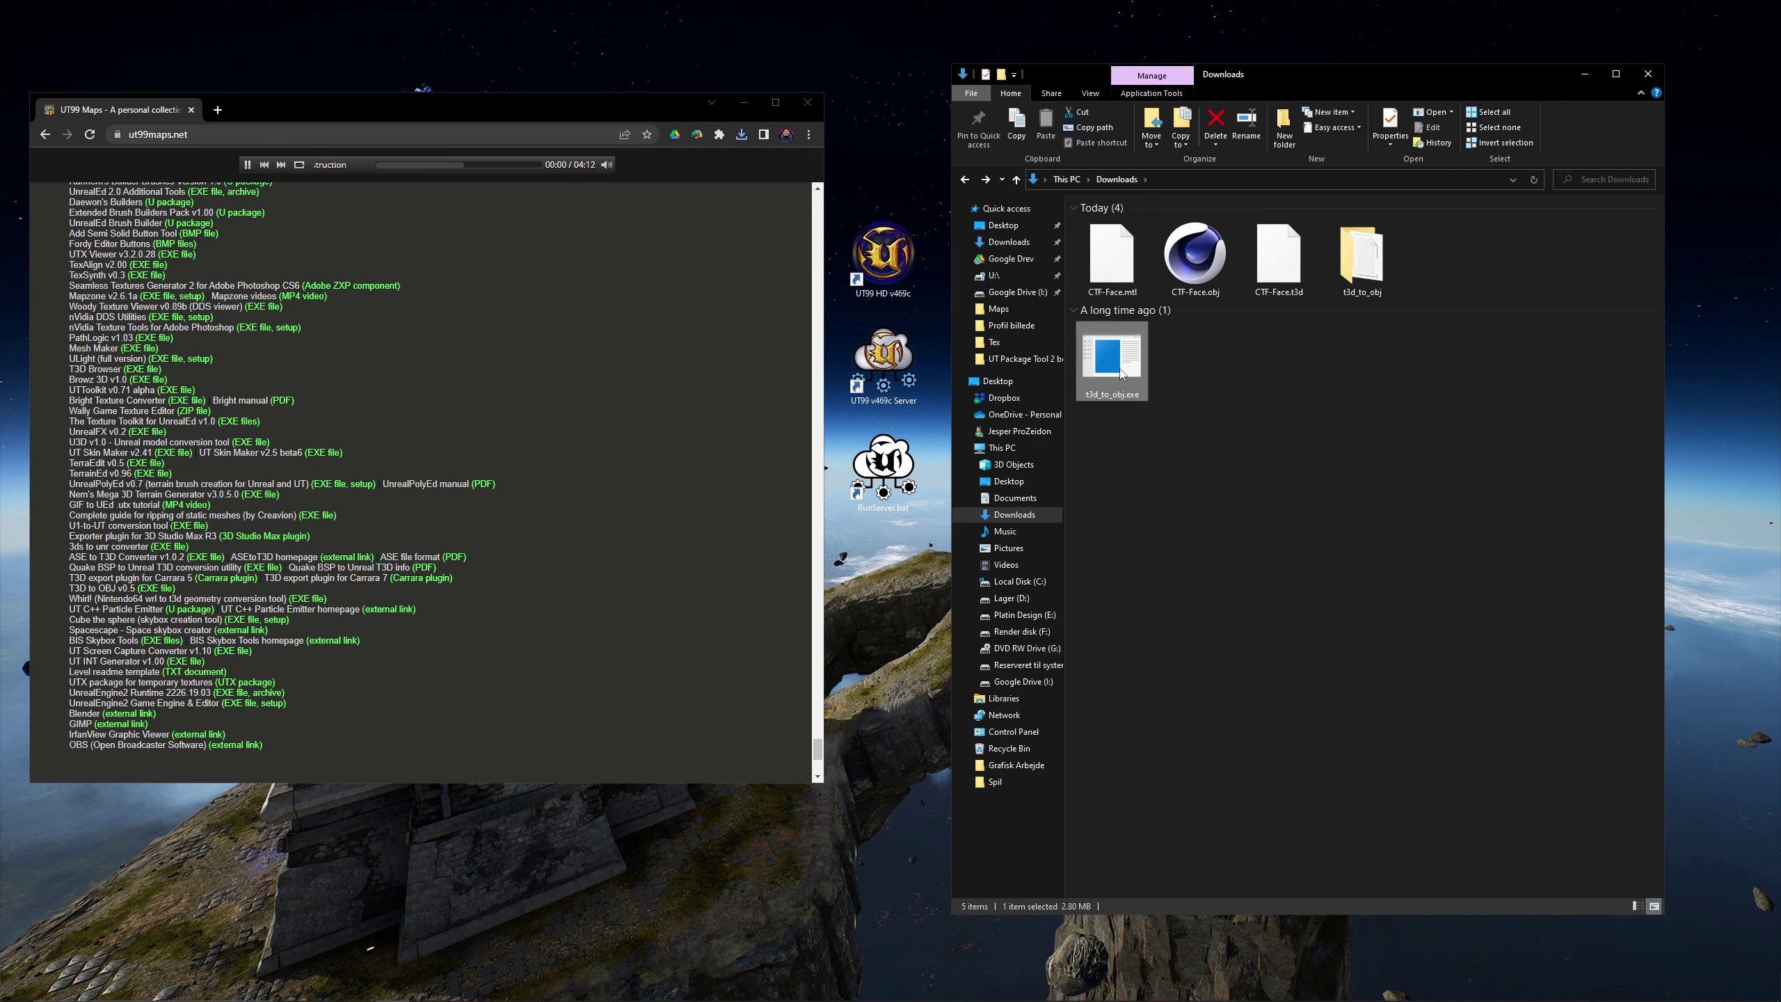
{"action": "left_click_drag", "start_coordinate": [1358, 278], "coordinate": [1359, 280]}
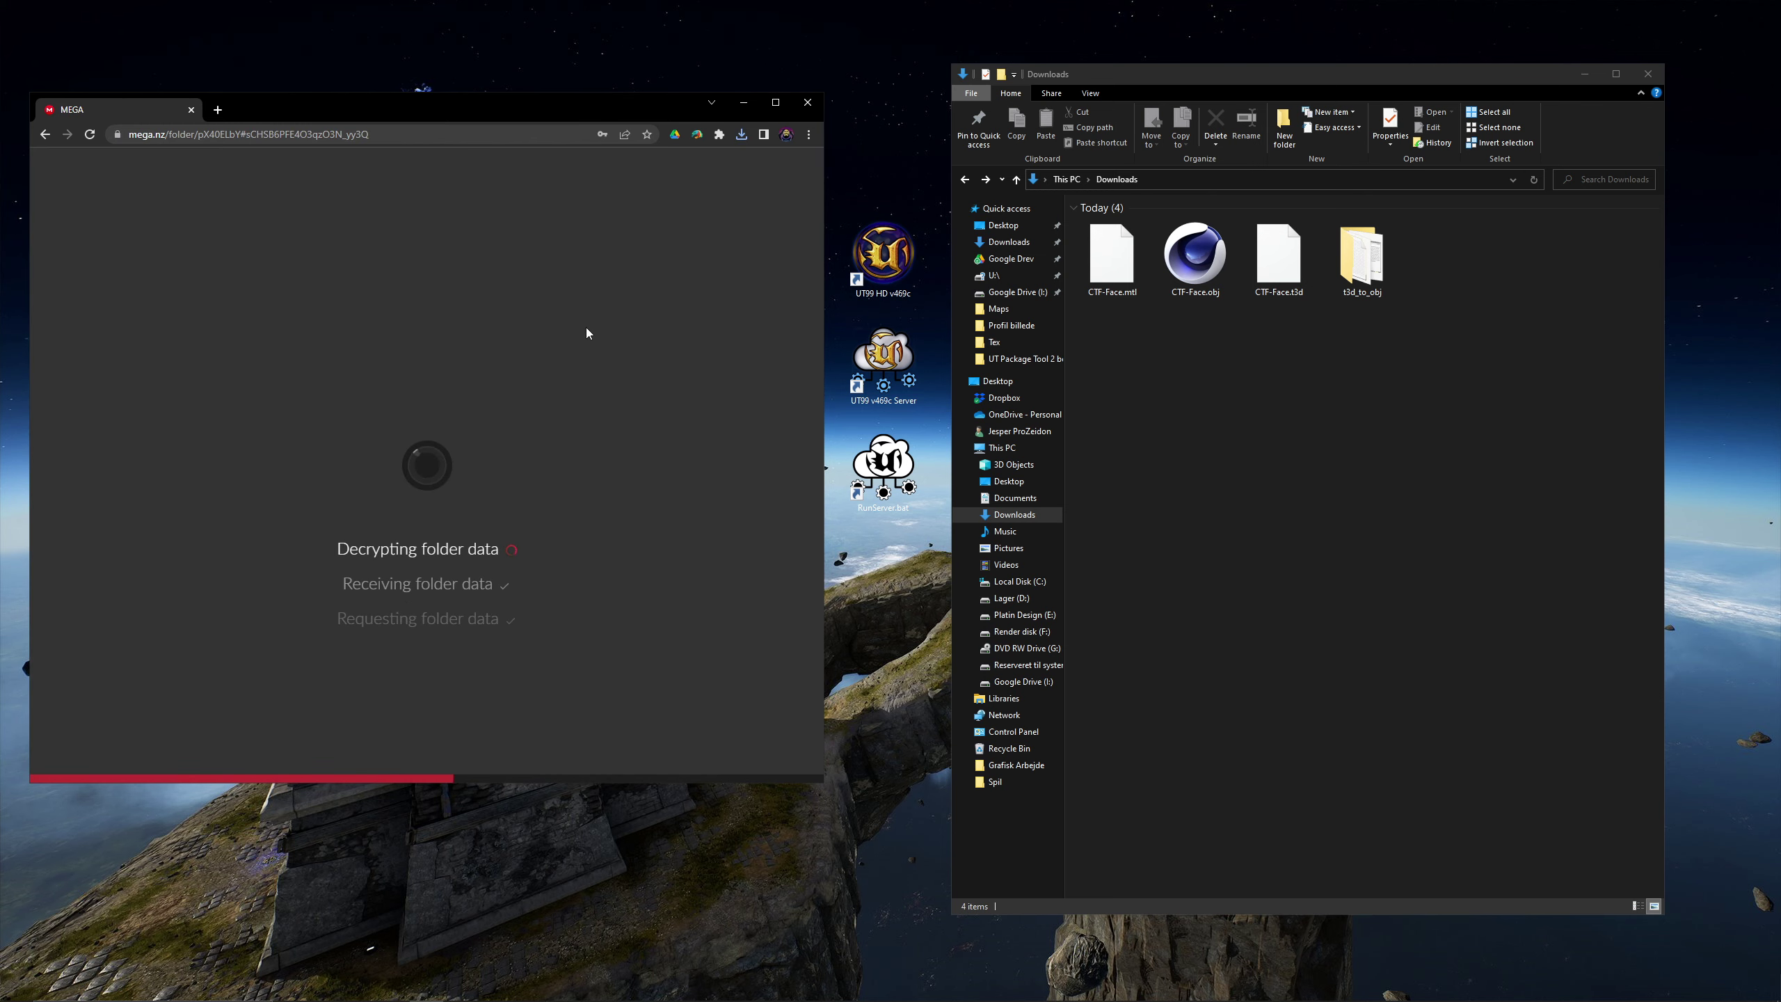
- Download umodel_win32.zip from MEGA with a standard download and open the extracted folder
{"action": "right_click", "coordinate": [181, 274]}
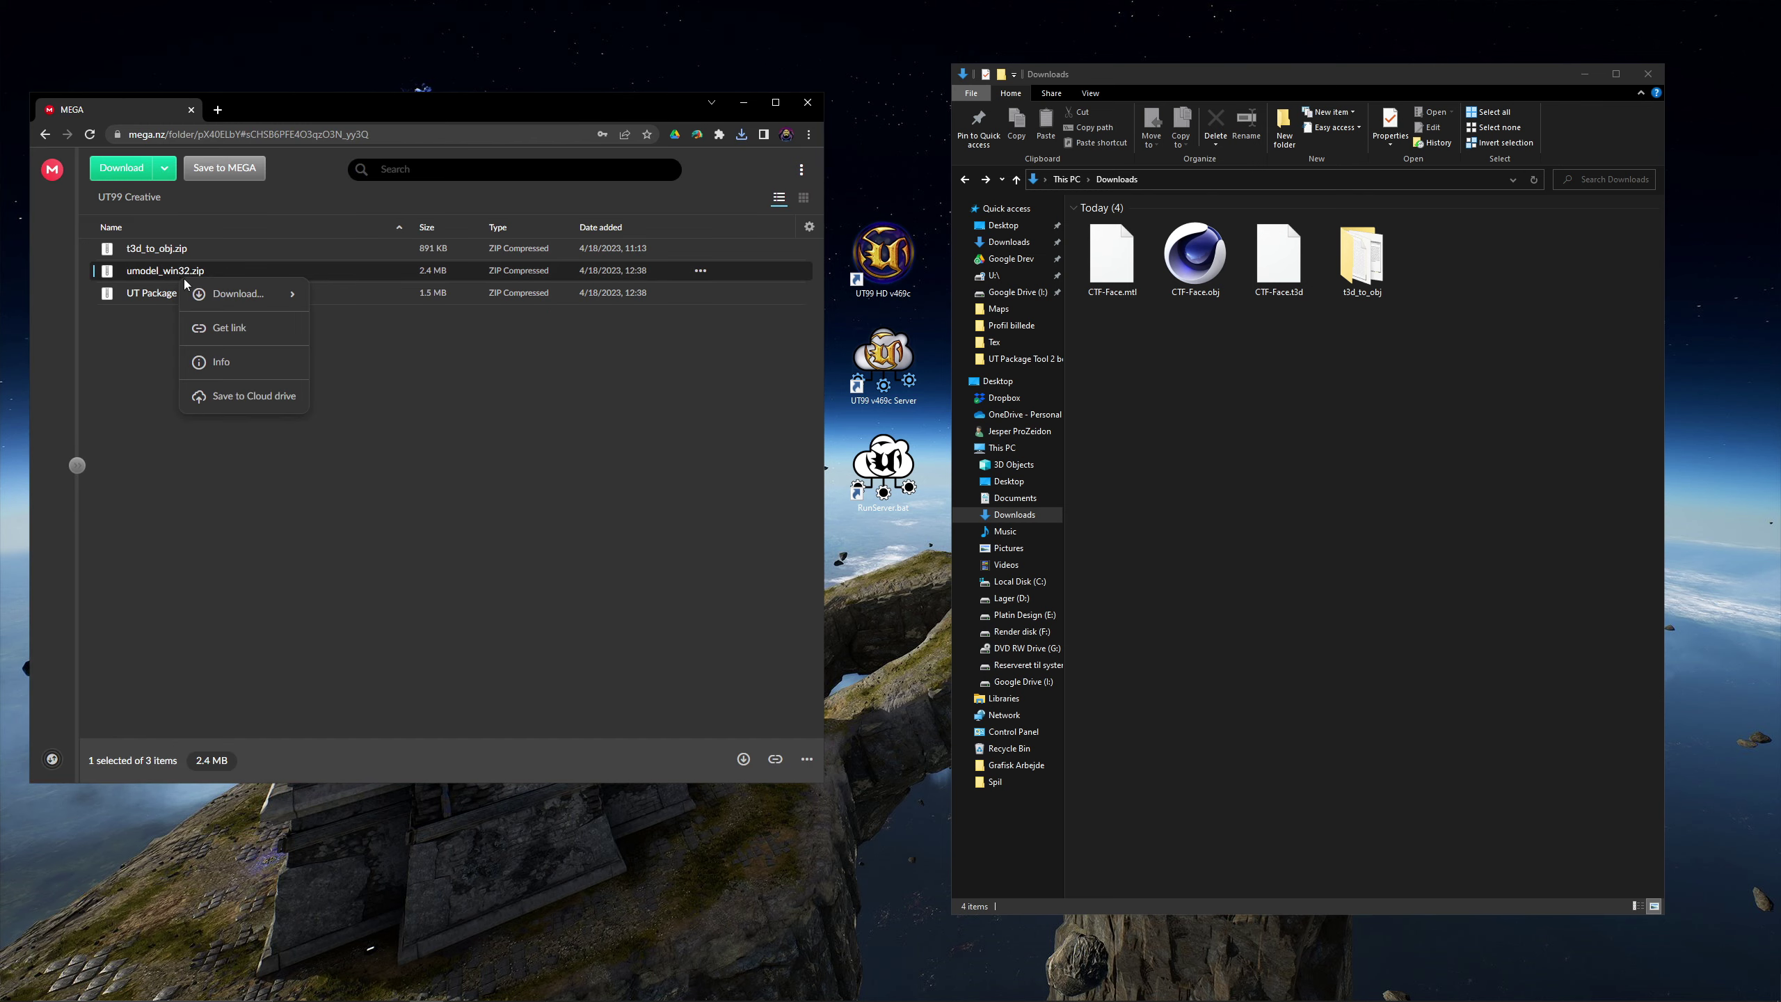
{"action": "mouse_move", "coordinate": [242, 295]}
{"action": "left_click", "coordinate": [362, 295]}
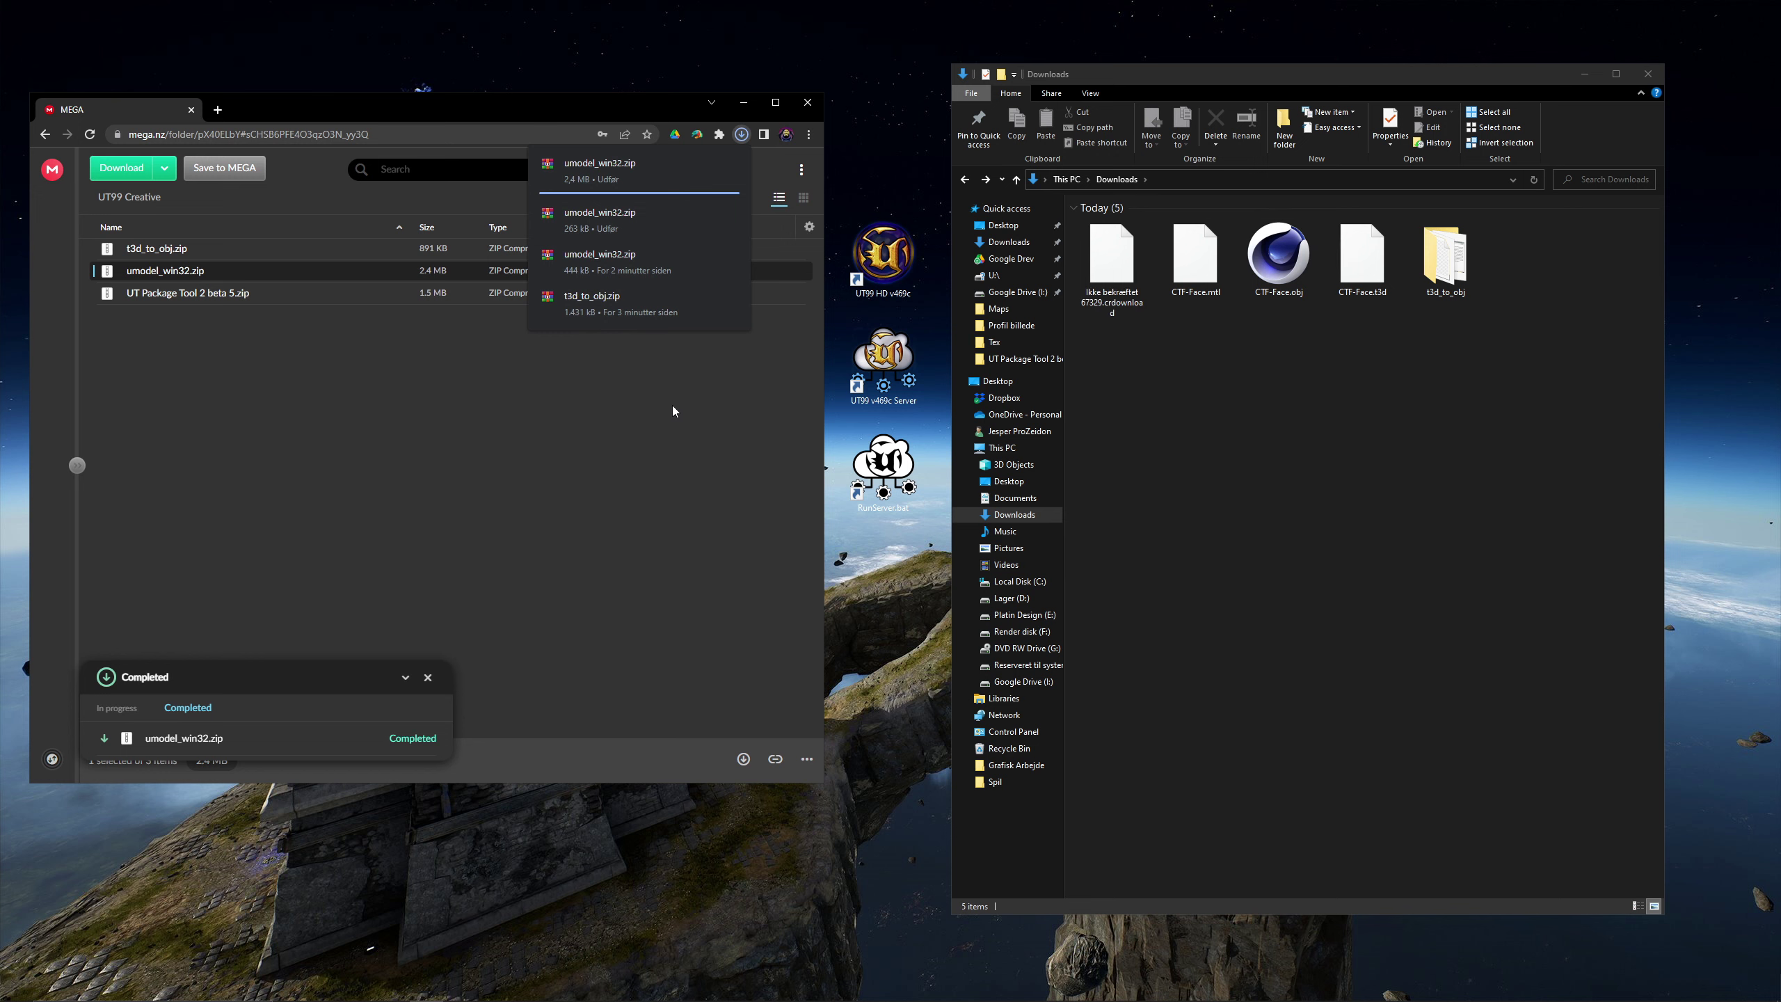
{"action": "double_click", "coordinate": [1448, 259]}
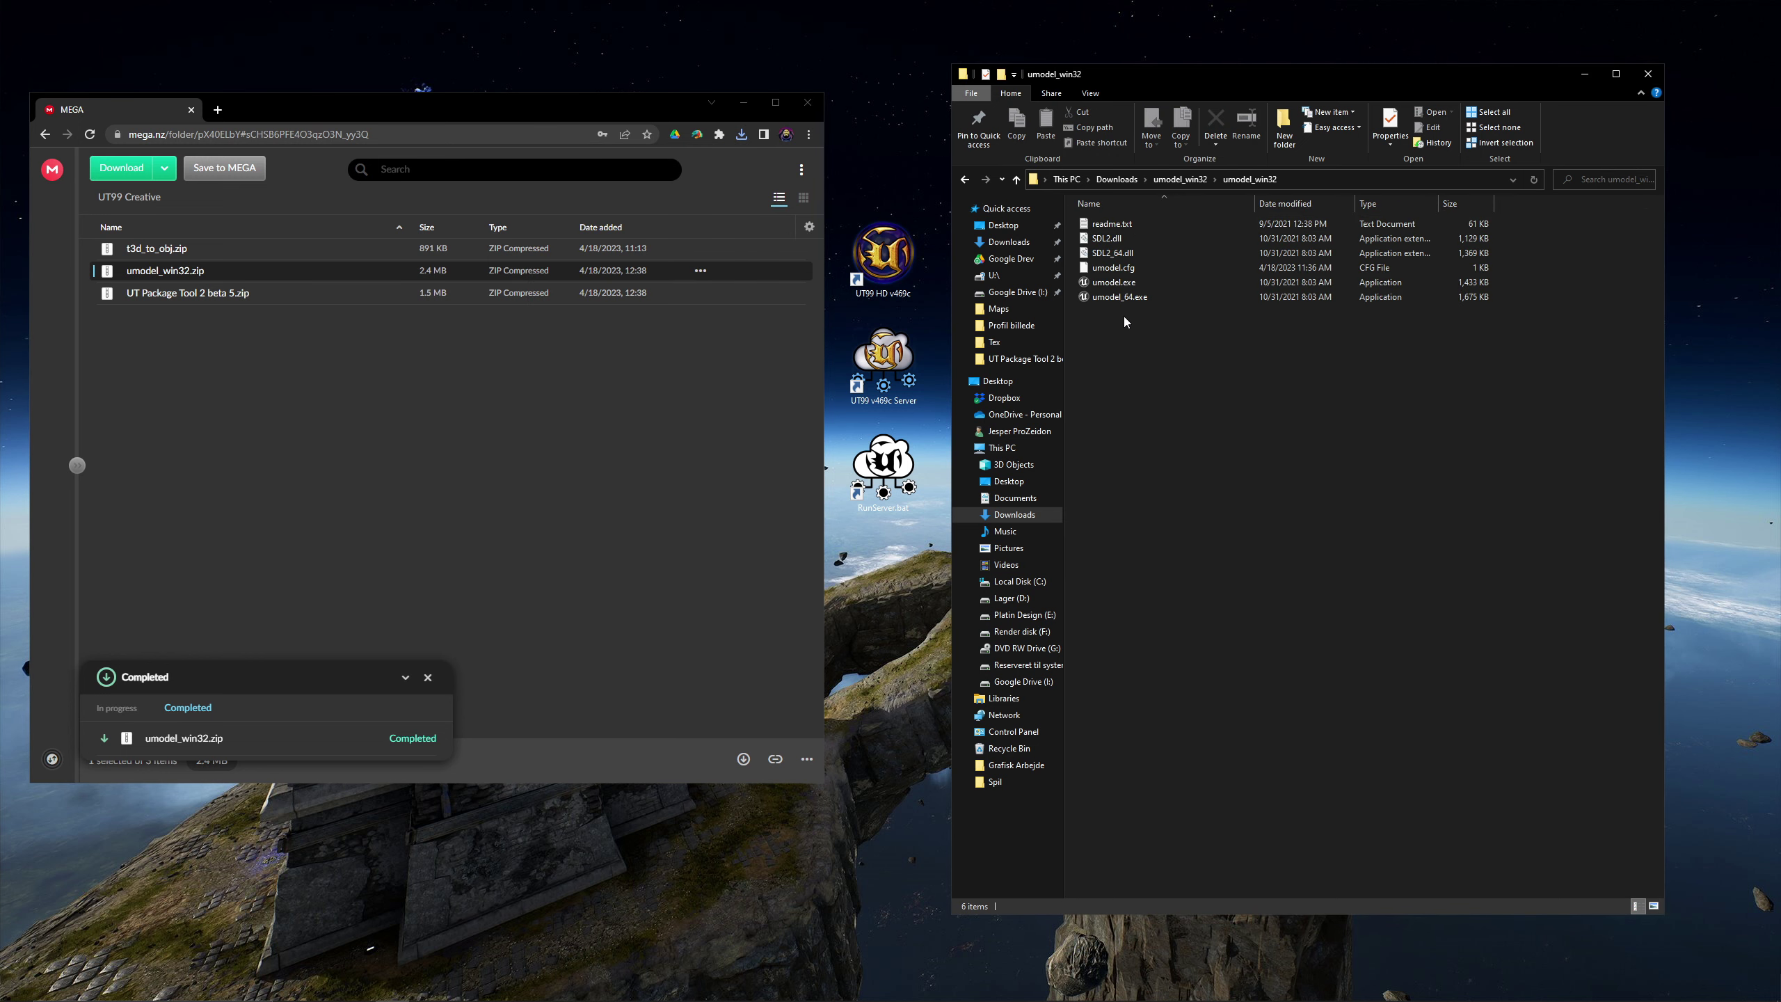
- Run umodel_64.exe with C:\UnrealTournament as the game files path and scan the packages
{"action": "double_click", "coordinate": [1116, 298]}
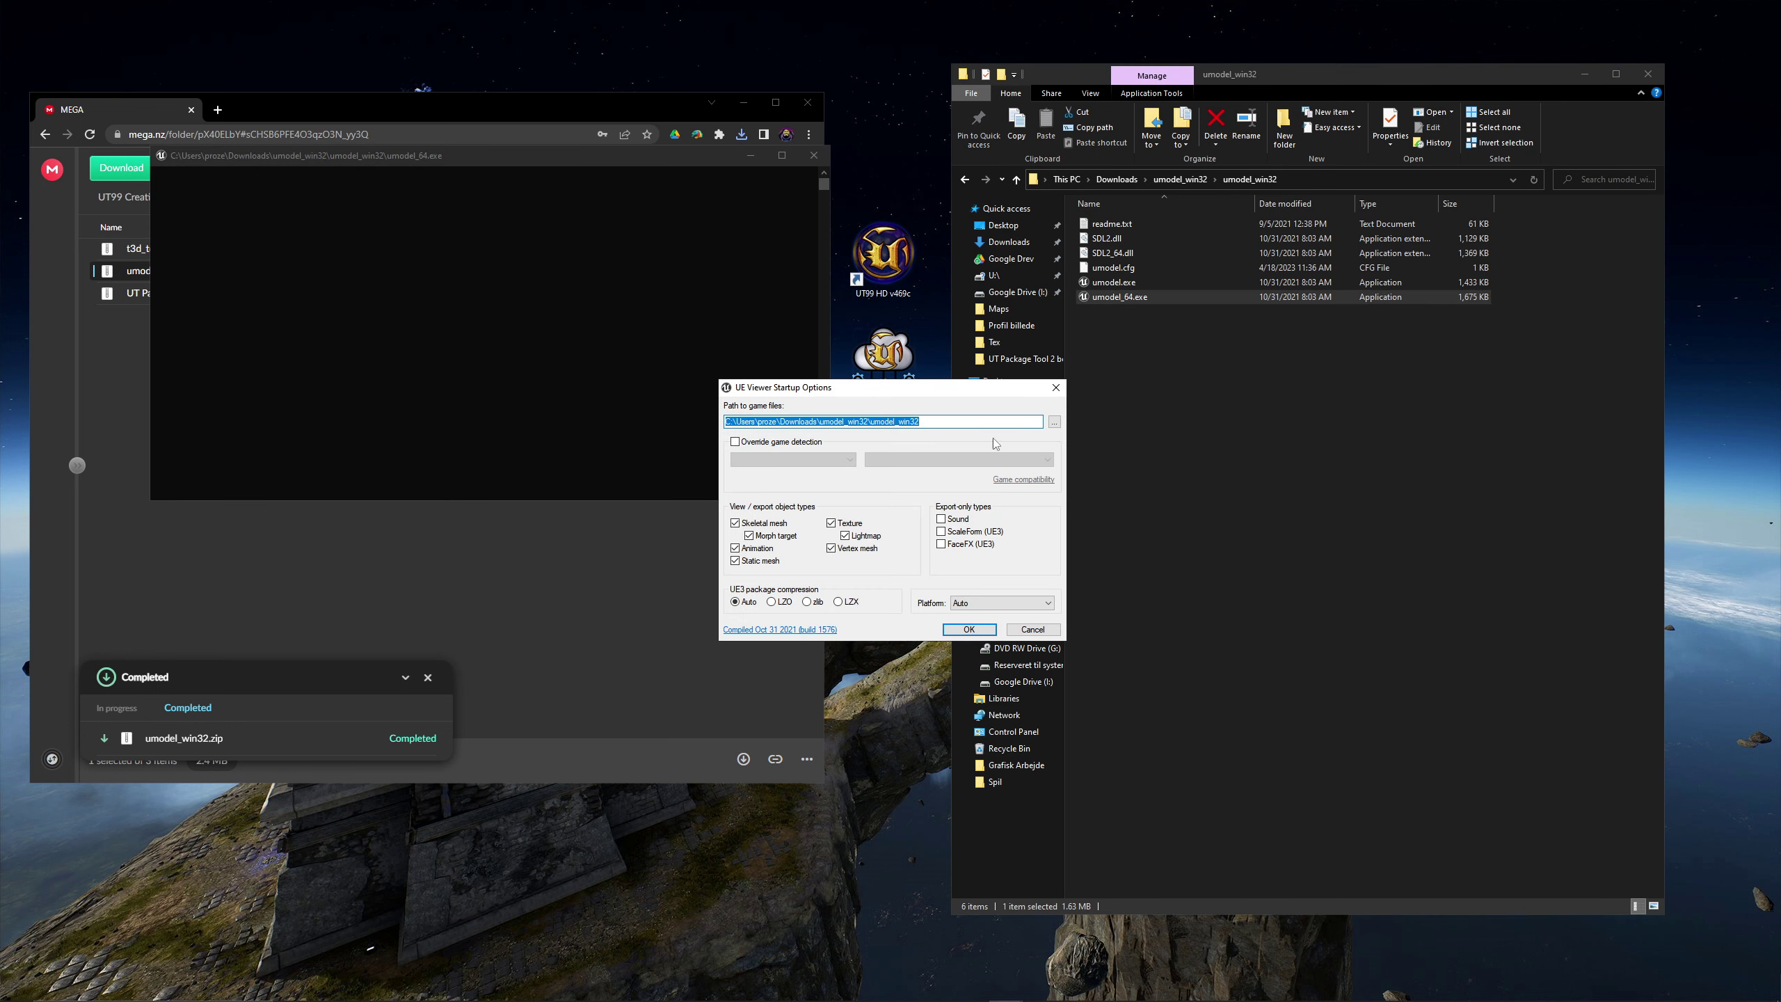
{"action": "left_click", "coordinate": [1054, 423]}
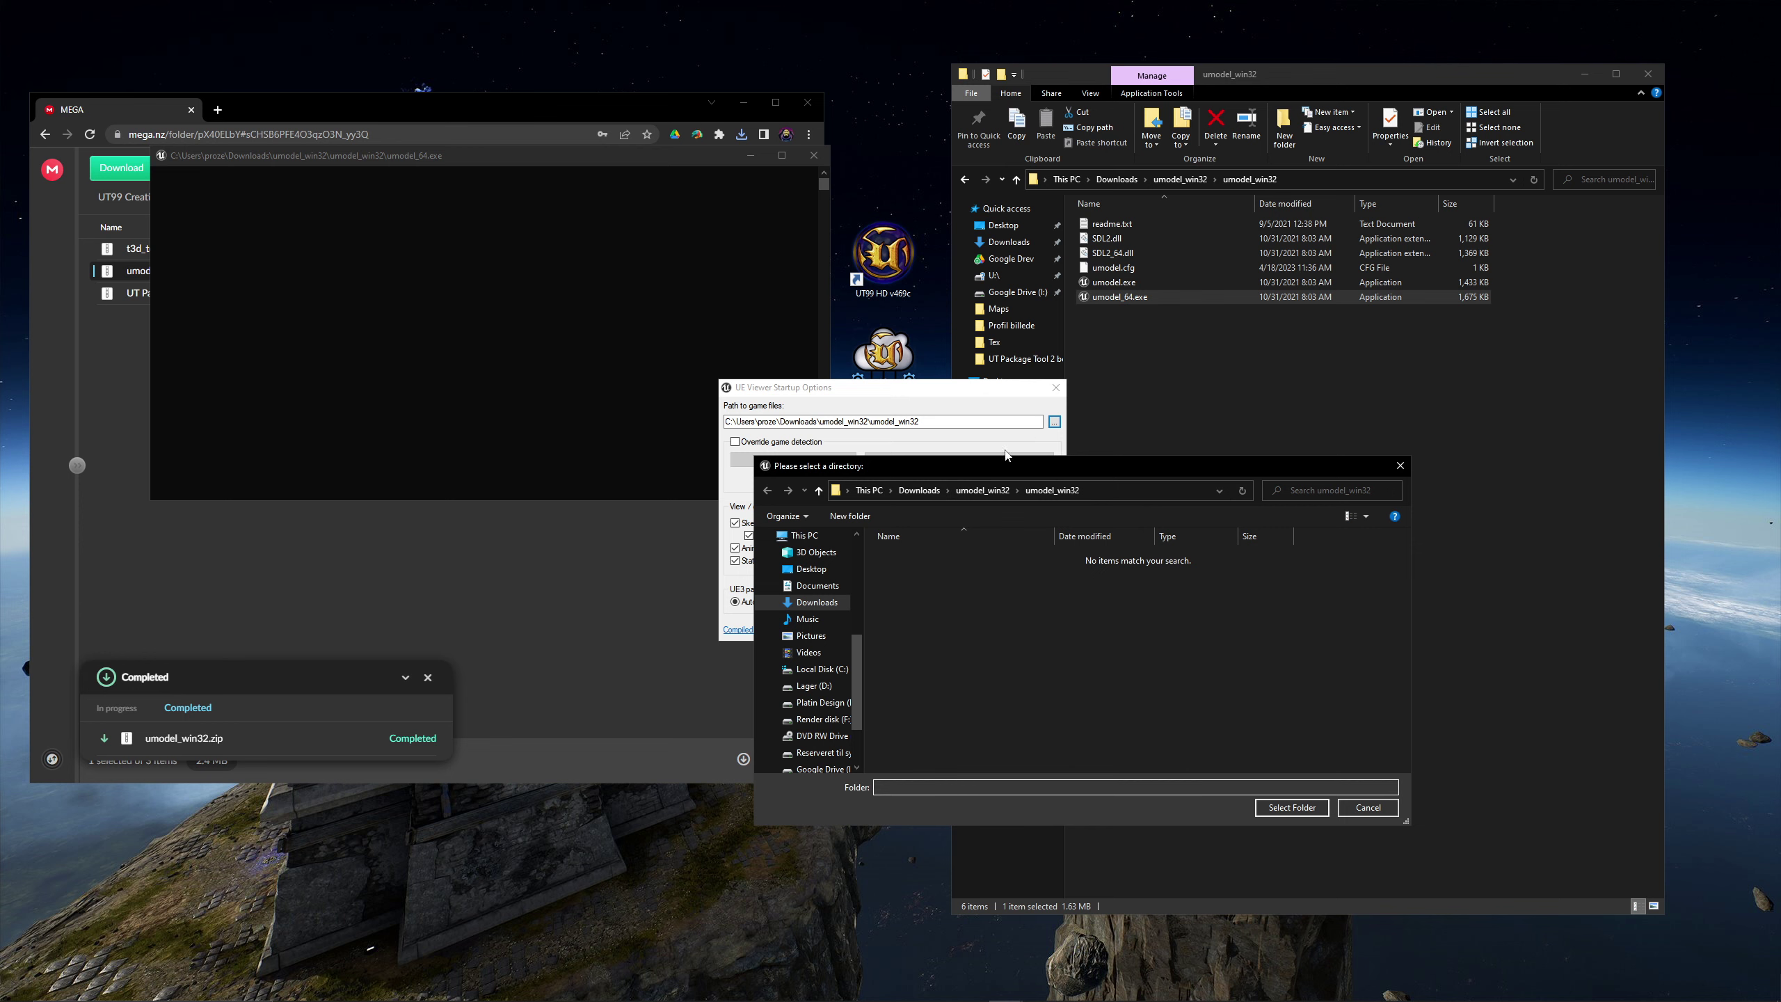
{"action": "left_click", "coordinate": [821, 673]}
{"action": "left_click", "coordinate": [954, 728]}
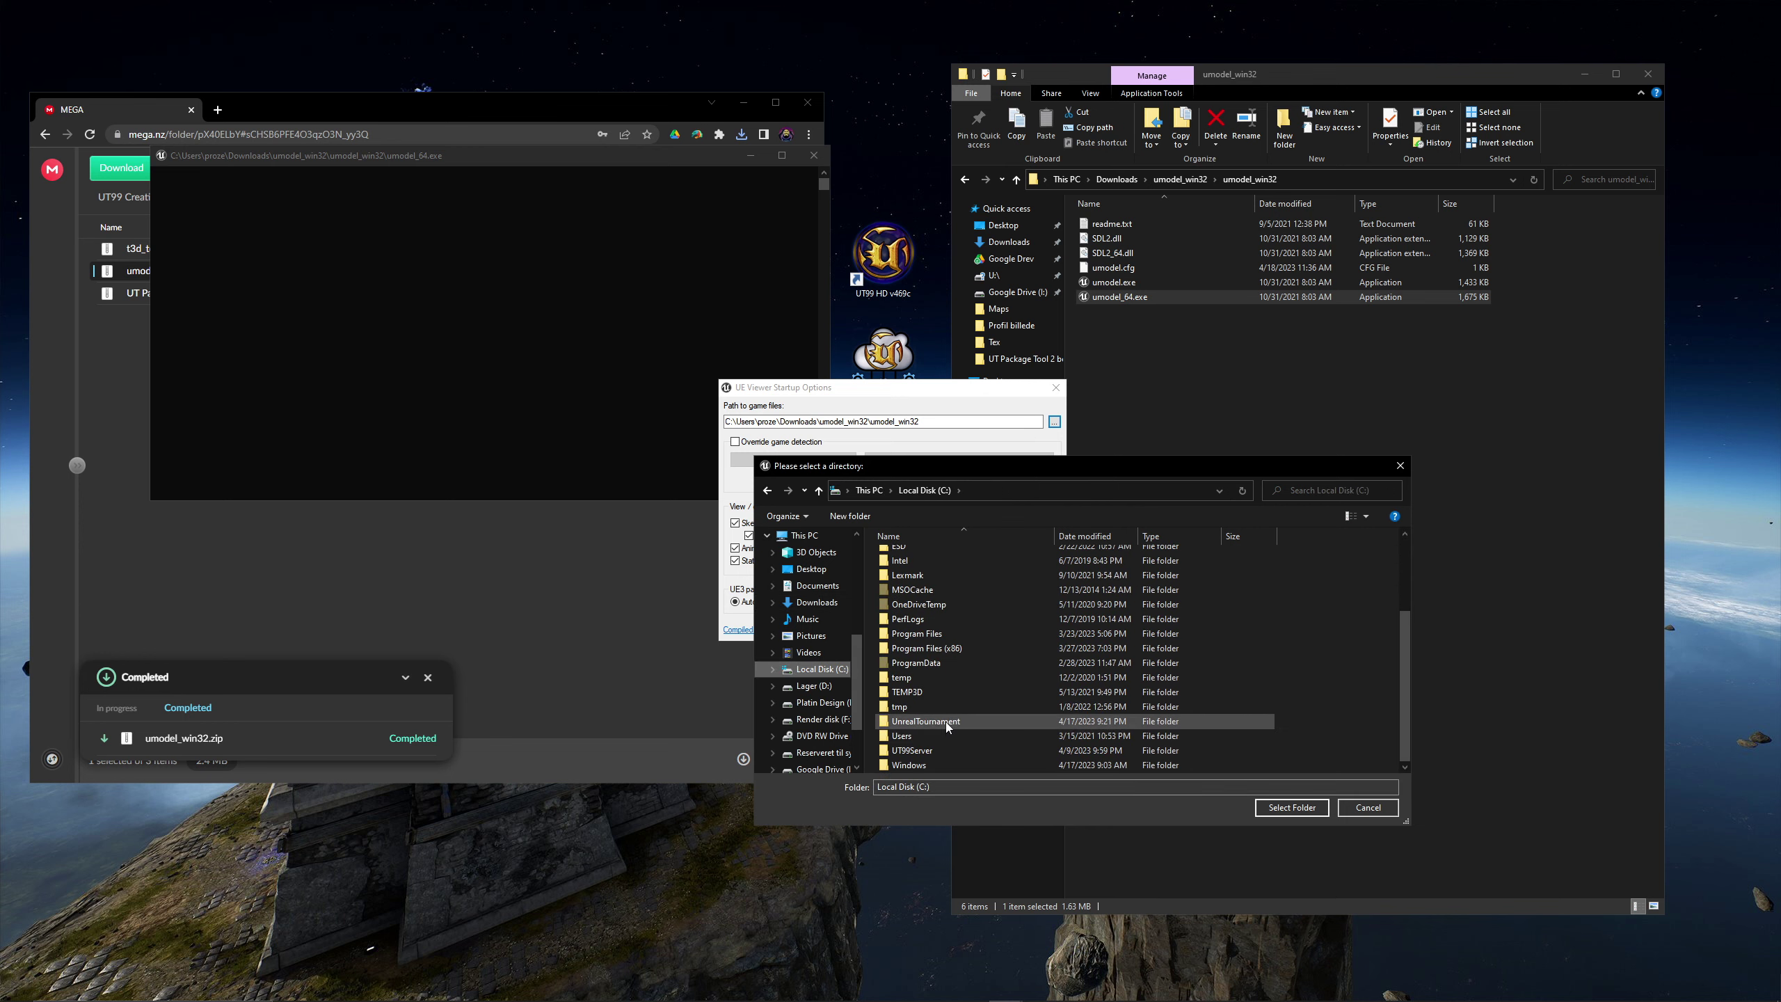
{"action": "left_click", "coordinate": [1305, 808]}
{"action": "left_click", "coordinate": [990, 631]}
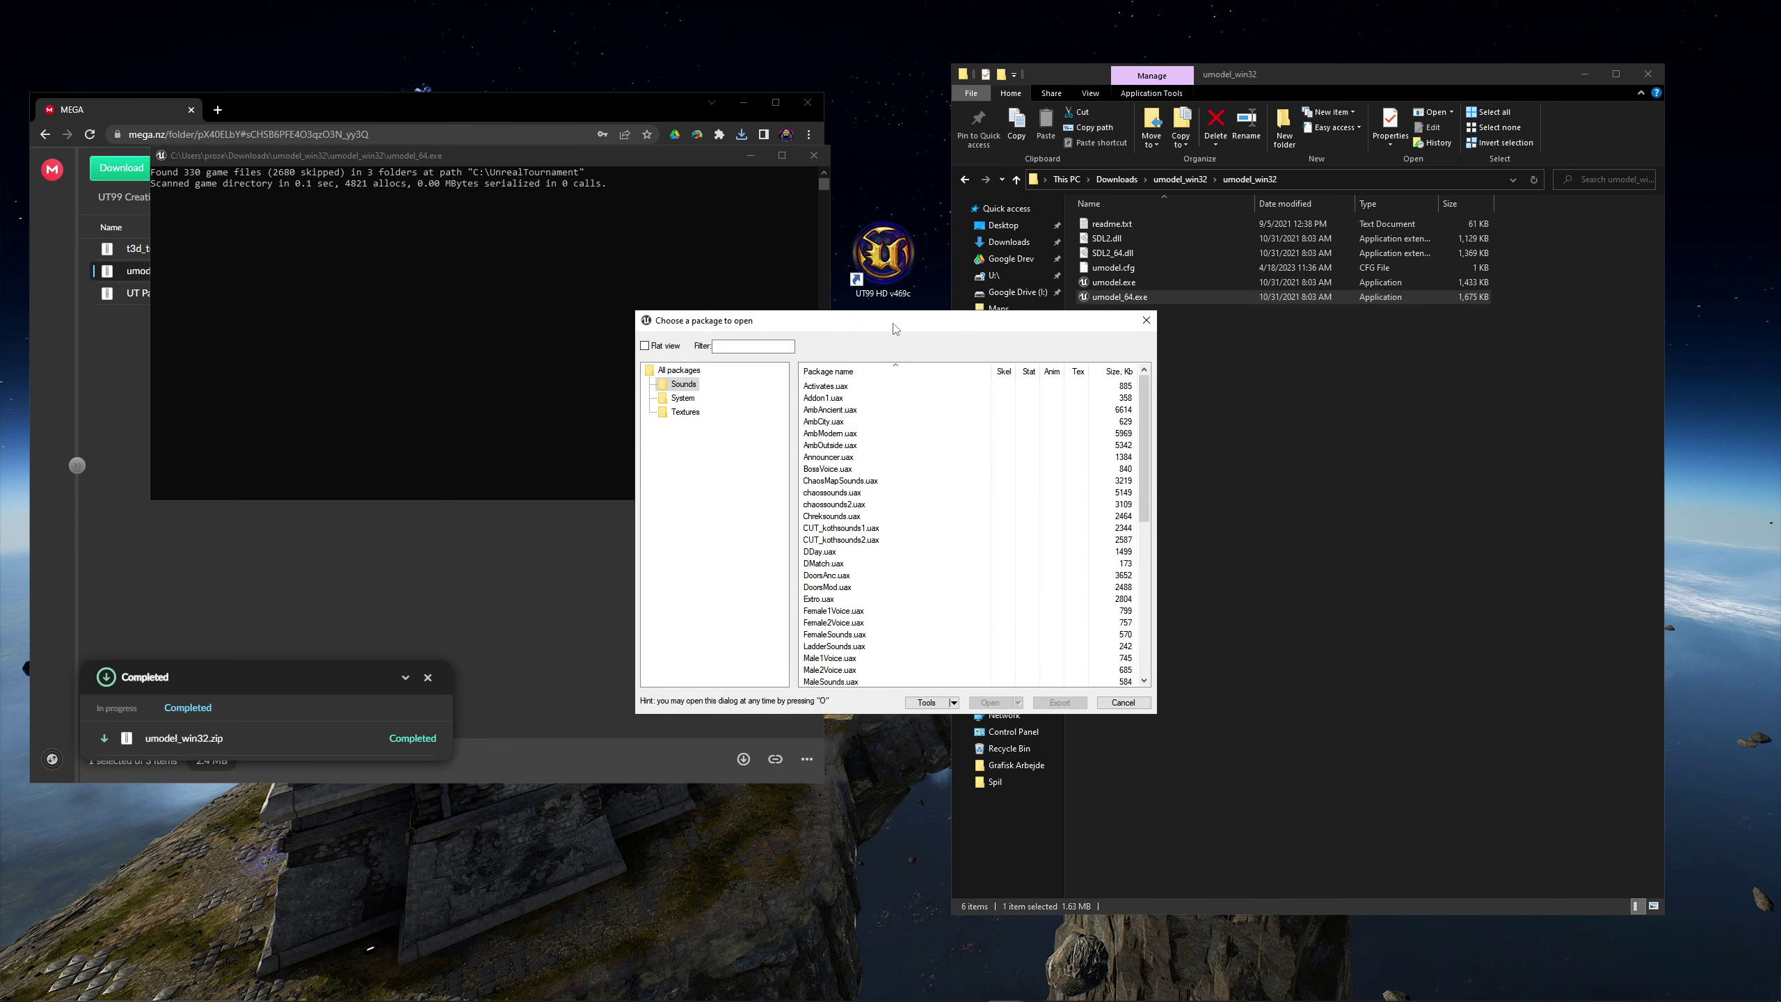
- Export the BotPack package with the default export settings
{"action": "left_click", "coordinate": [686, 412]}
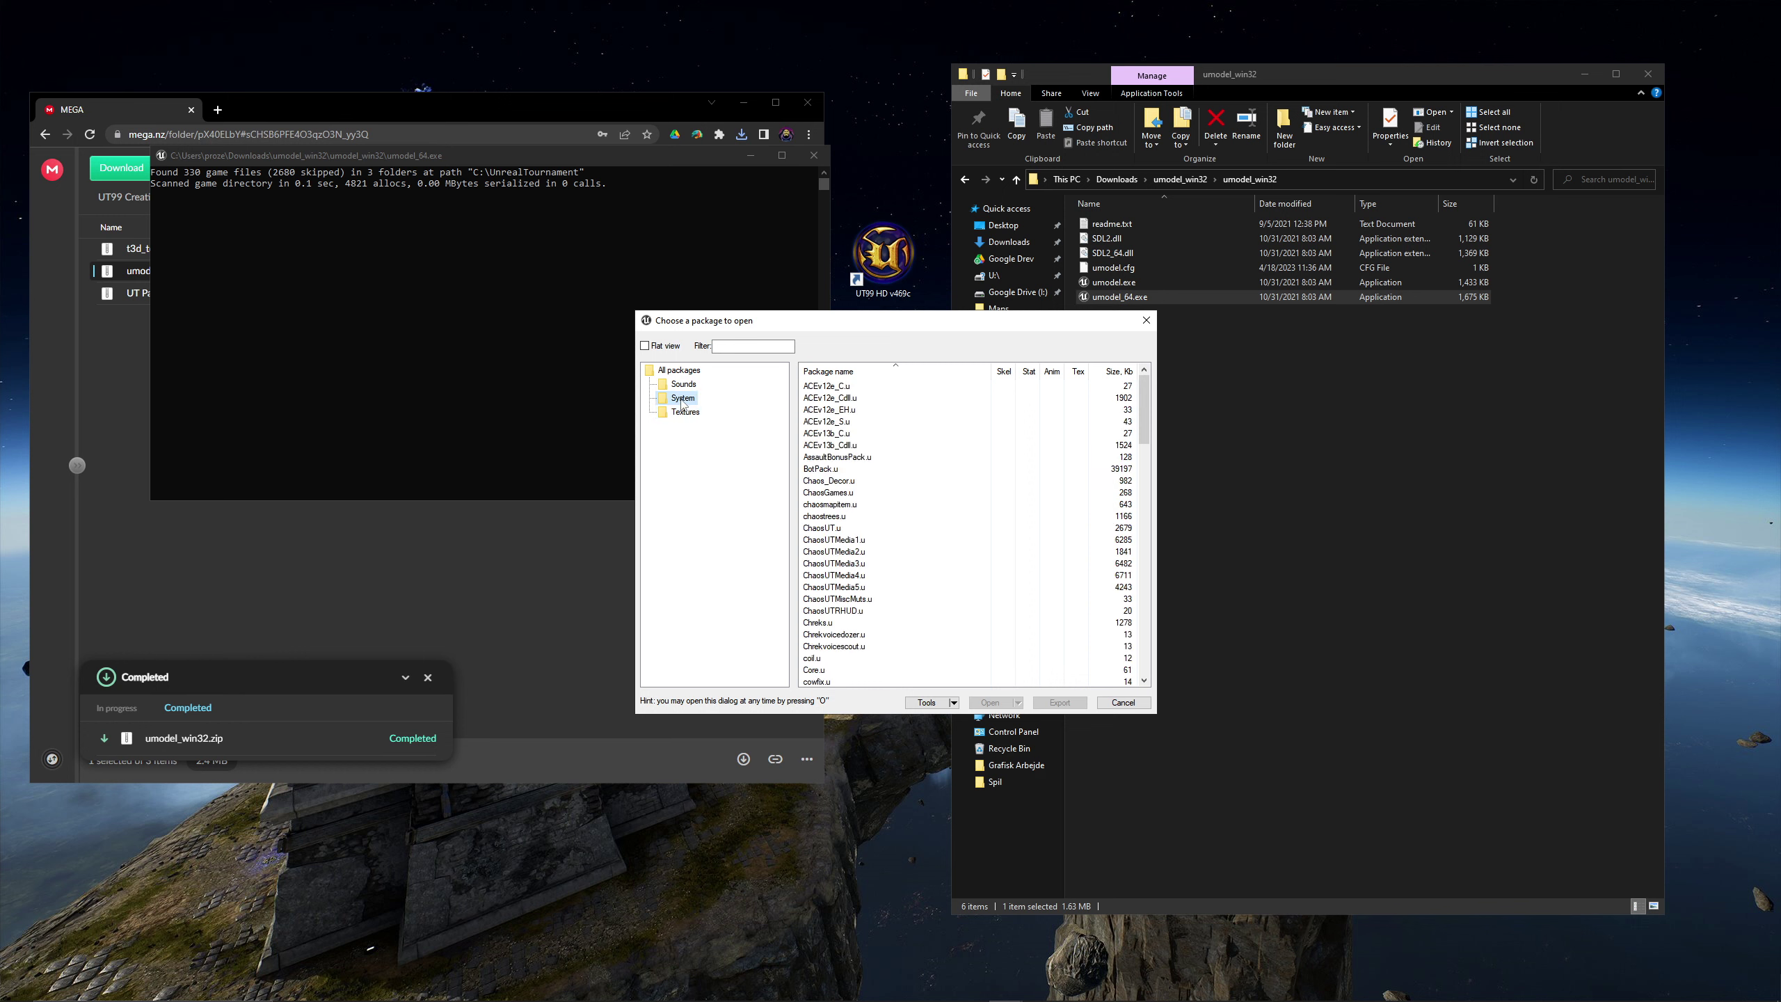
{"action": "key", "text": "Up"}
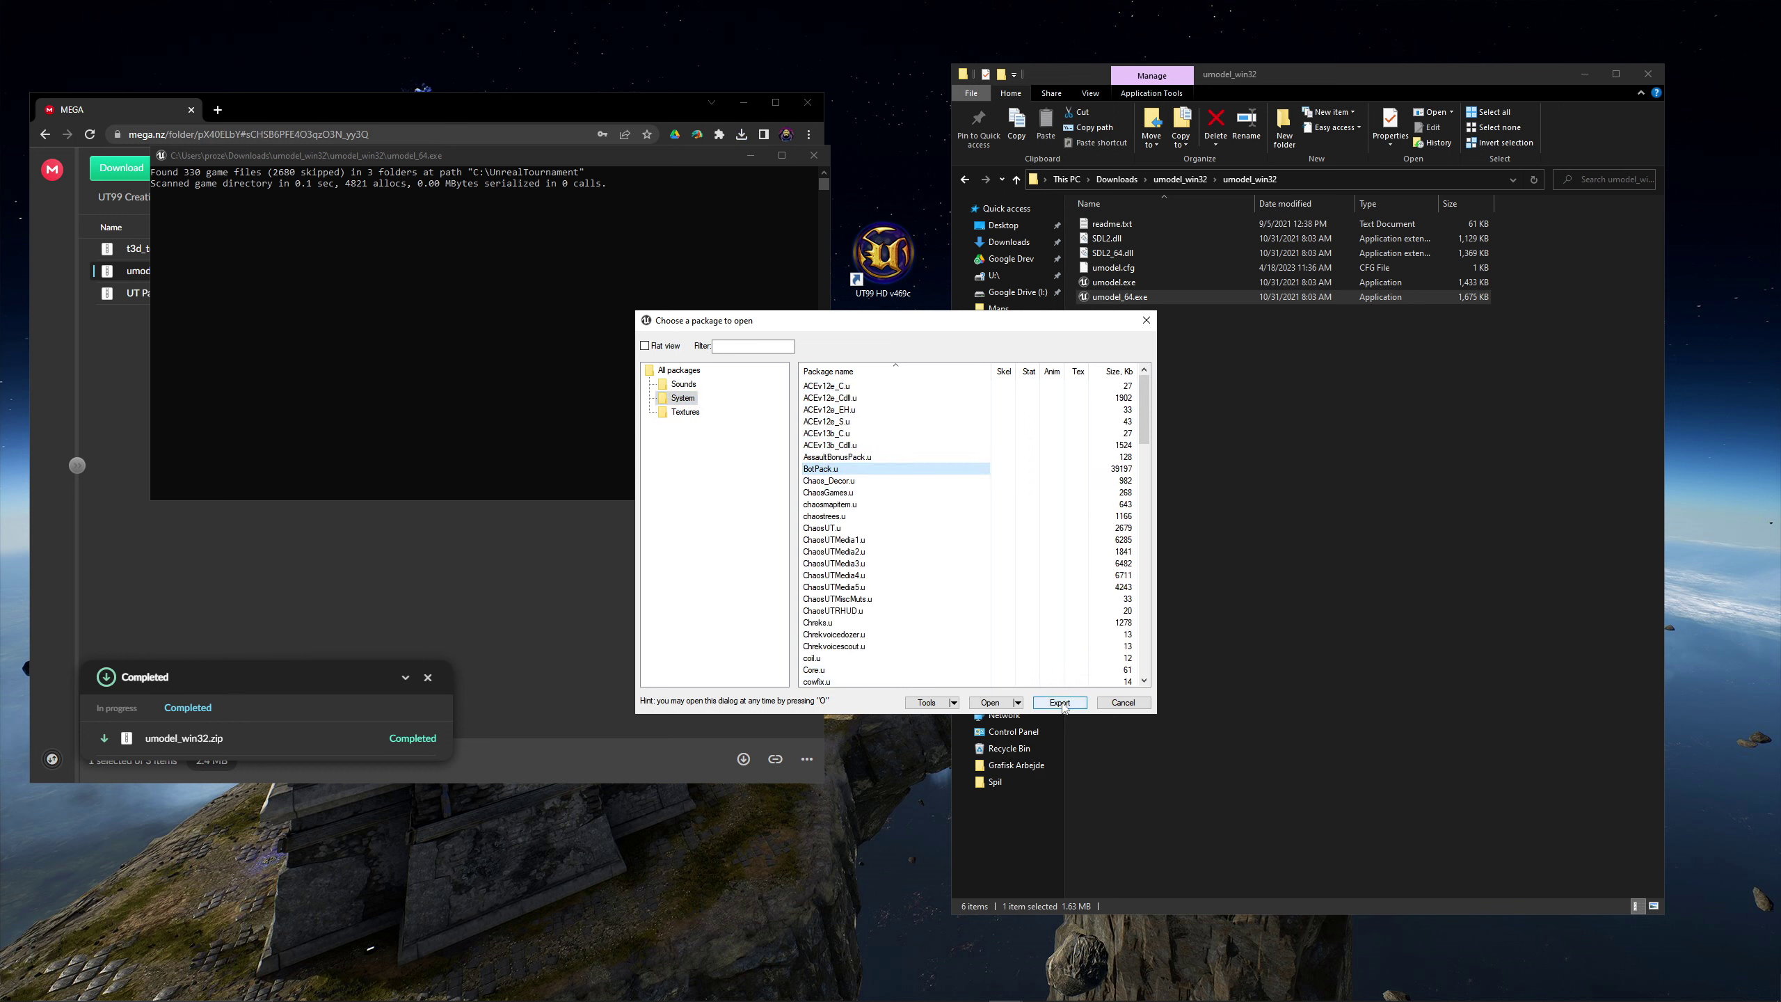
{"action": "left_click", "coordinate": [1060, 702]}
{"action": "left_click", "coordinate": [944, 635]}
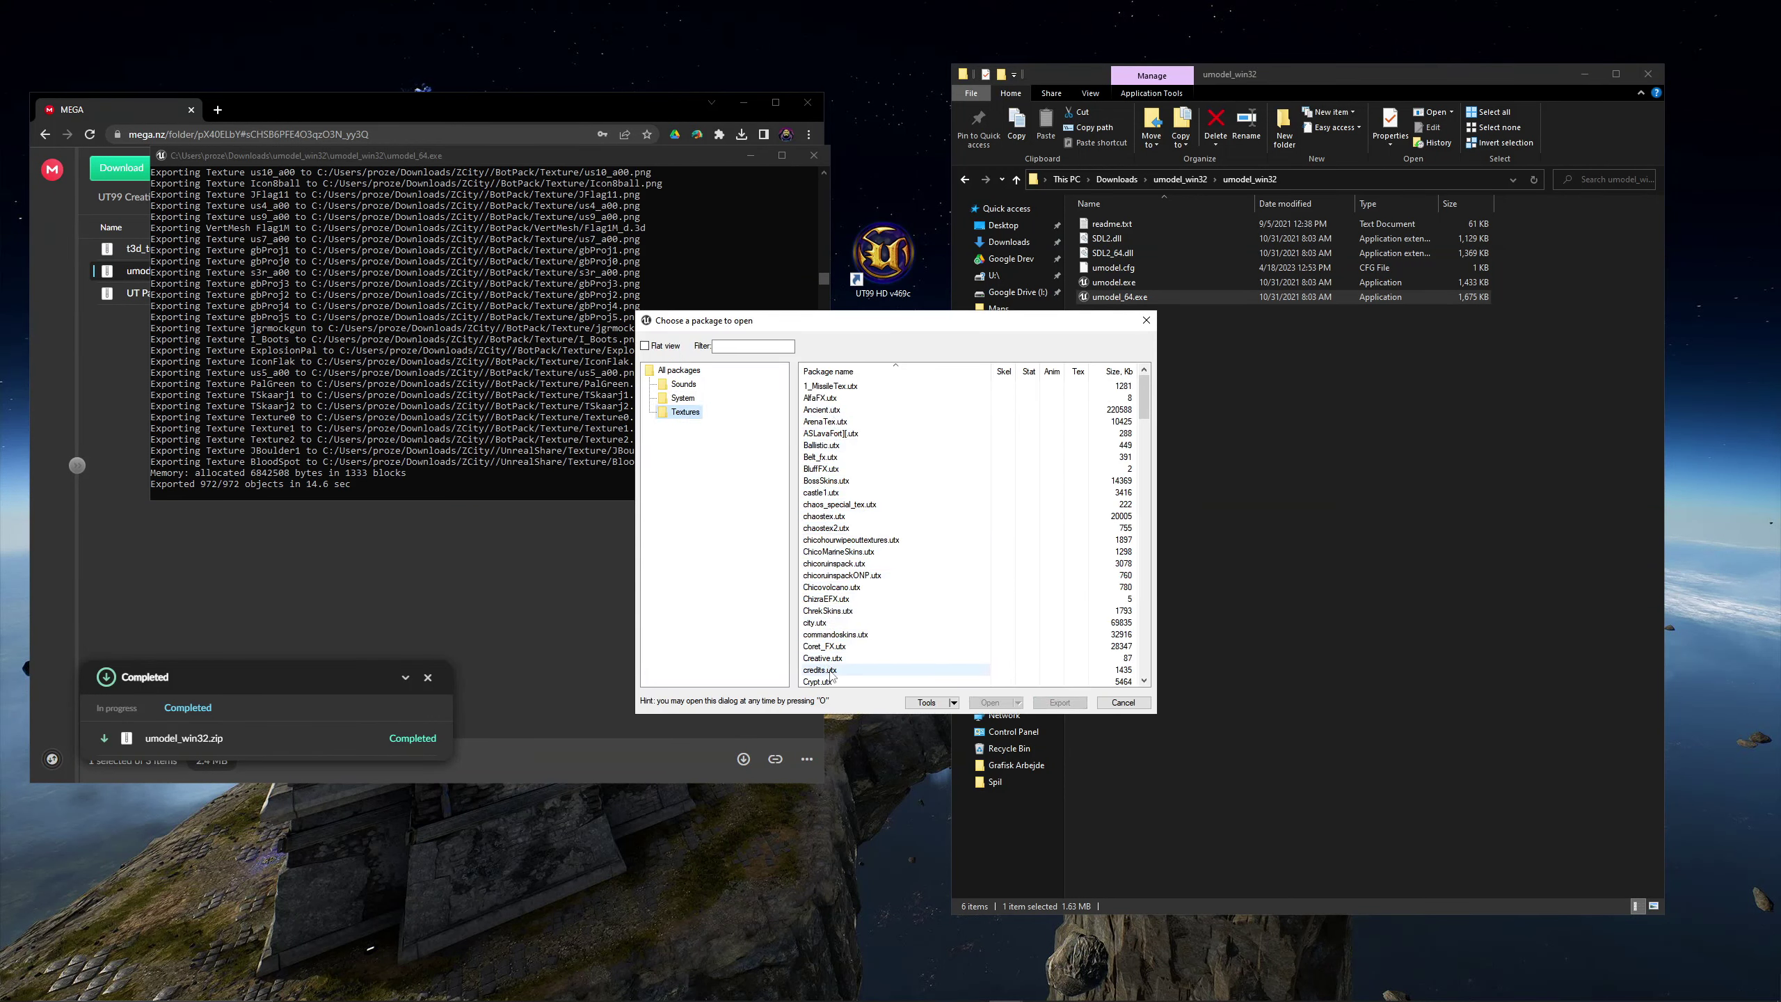
- Select GenFluid, GenFX, GreatFire, HDArmor, HDSkins2, HDSkinsCustom and HDSkinsUT99 texture packages
{"action": "scroll", "coordinate": [852, 672], "scroll_direction": "down", "scroll_amount": 1}
{"action": "left_click", "coordinate": [854, 659]}
{"action": "scroll", "coordinate": [862, 632], "scroll_direction": "down", "scroll_amount": 4}
{"action": "left_click", "coordinate": [848, 540], "text": "ctrl"}
{"action": "scroll", "coordinate": [845, 555], "scroll_direction": "down", "scroll_amount": 2}
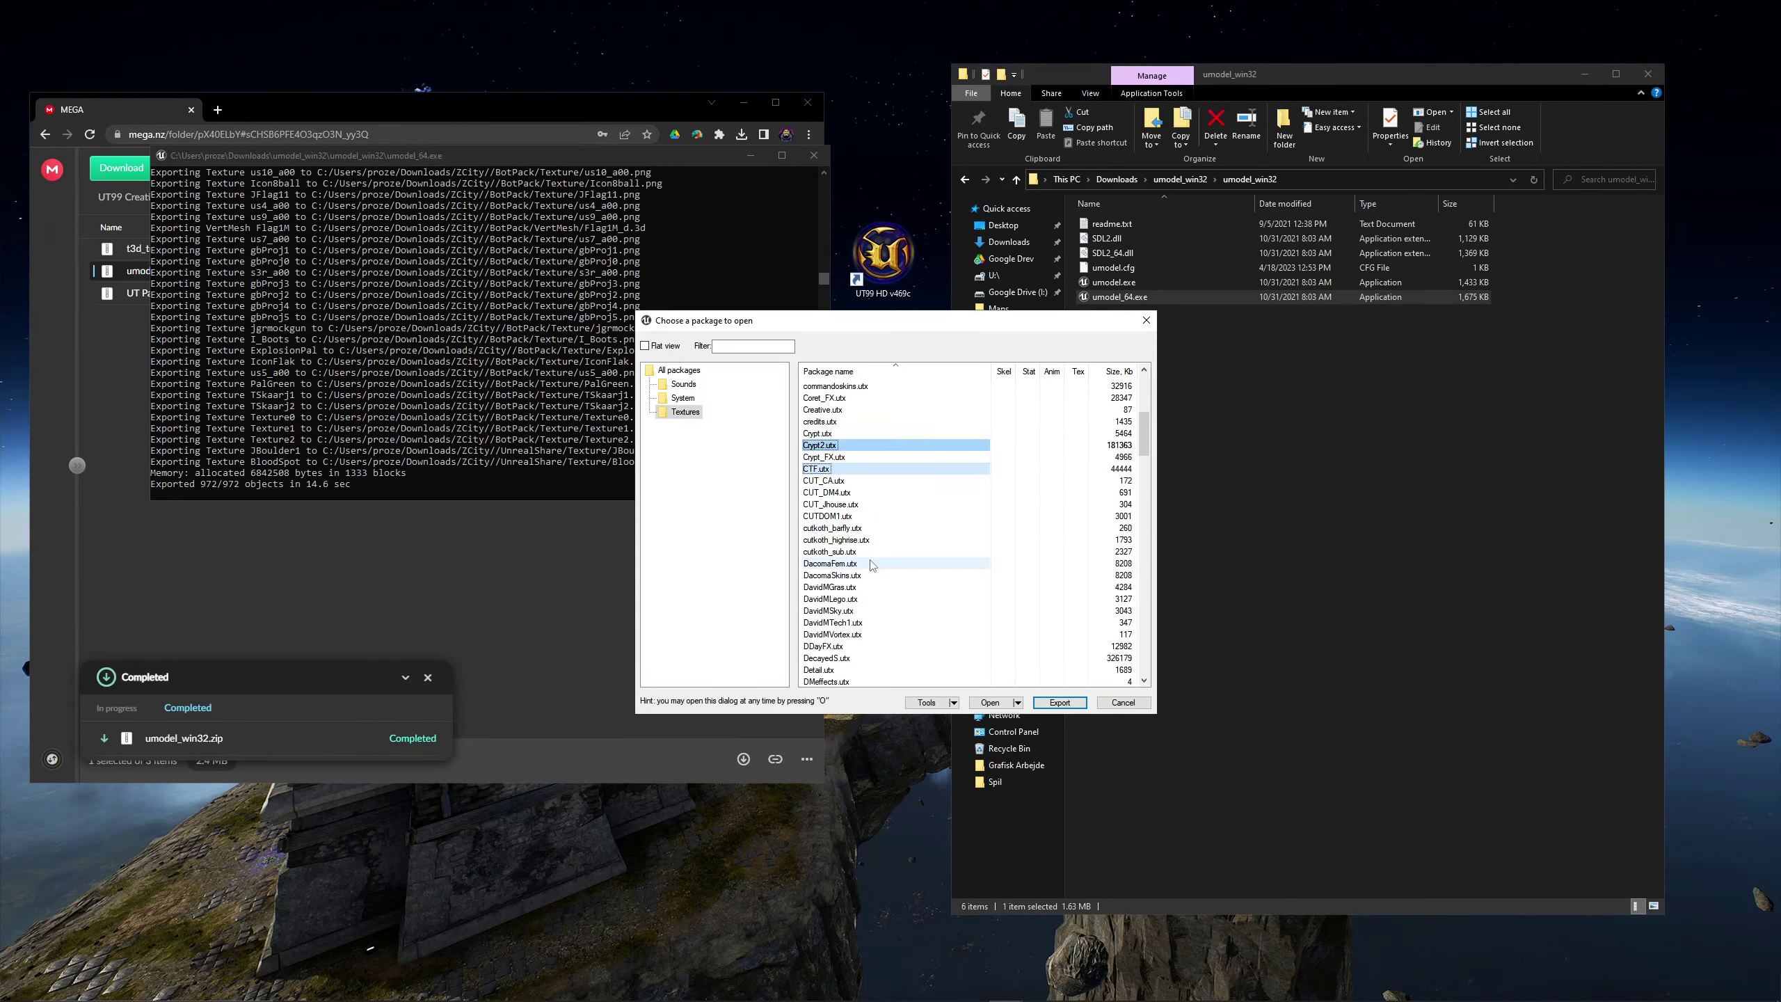
{"action": "left_click", "coordinate": [819, 670]}
{"action": "scroll", "coordinate": [828, 669], "scroll_direction": "down", "scroll_amount": 3}
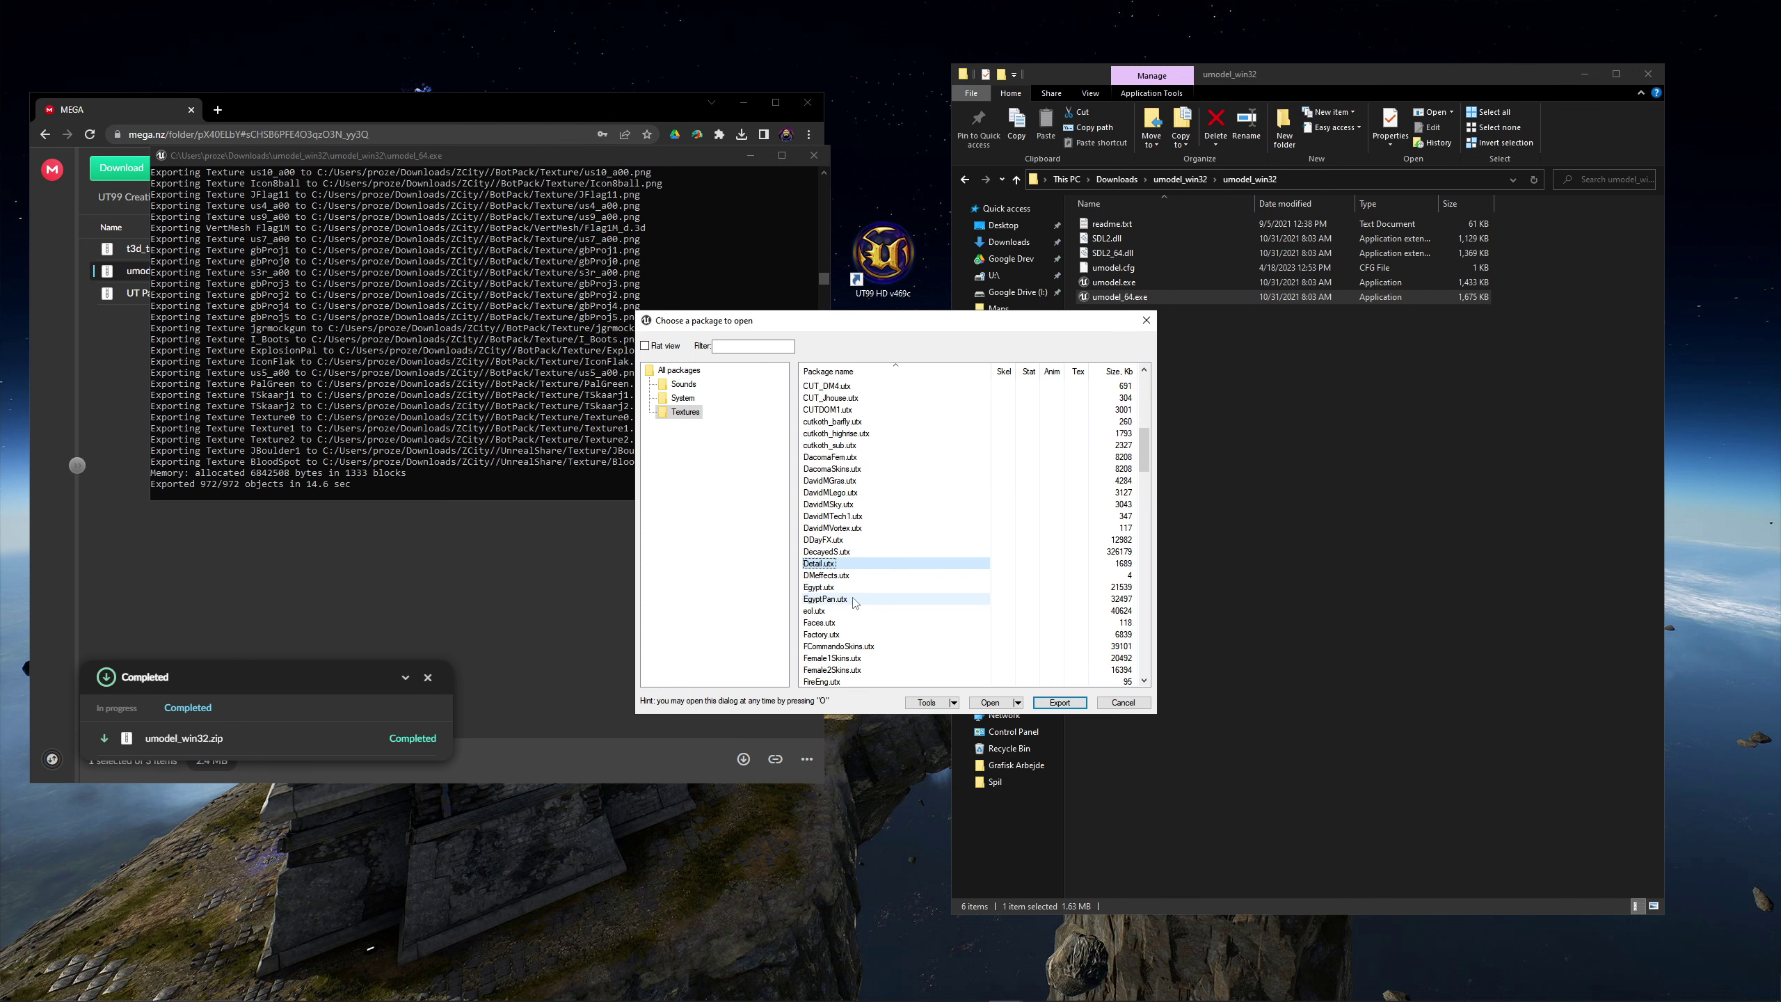
{"action": "scroll", "coordinate": [852, 610], "scroll_direction": "down", "scroll_amount": 3}
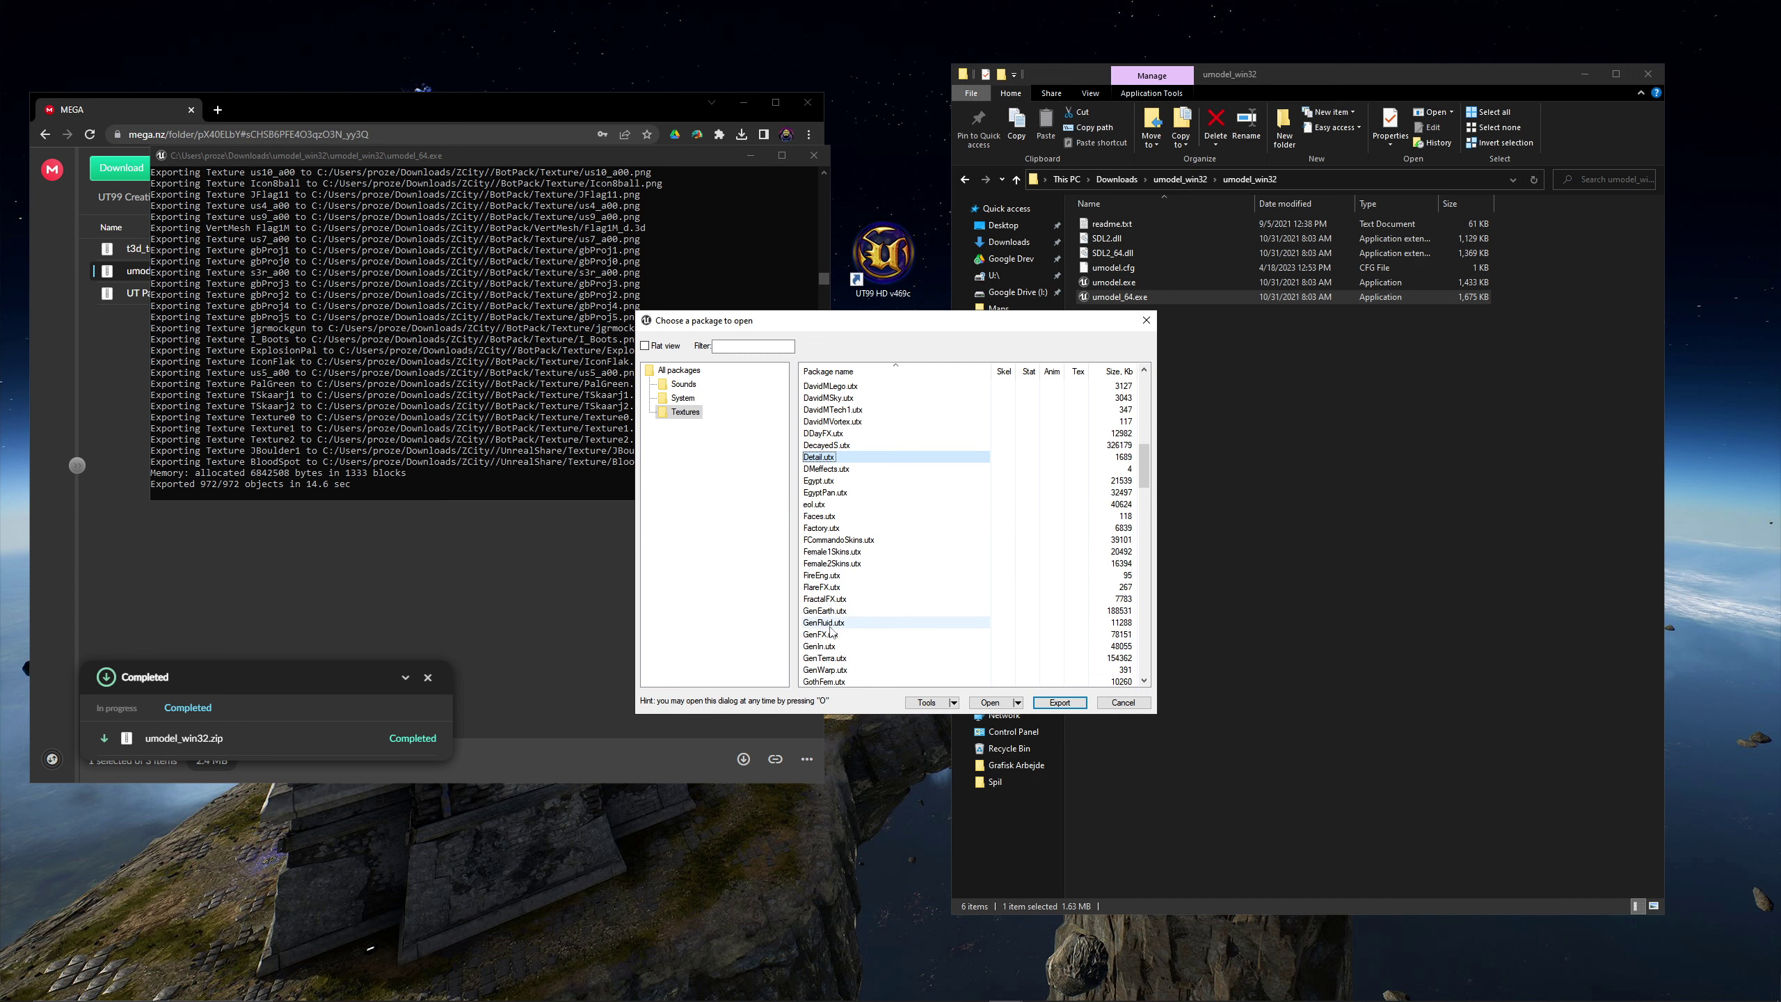
{"action": "left_click", "coordinate": [828, 622], "text": "ctrl"}
{"action": "left_click", "coordinate": [824, 635], "text": "ctrl"}
{"action": "scroll", "coordinate": [852, 645], "scroll_direction": "down", "scroll_amount": 2}
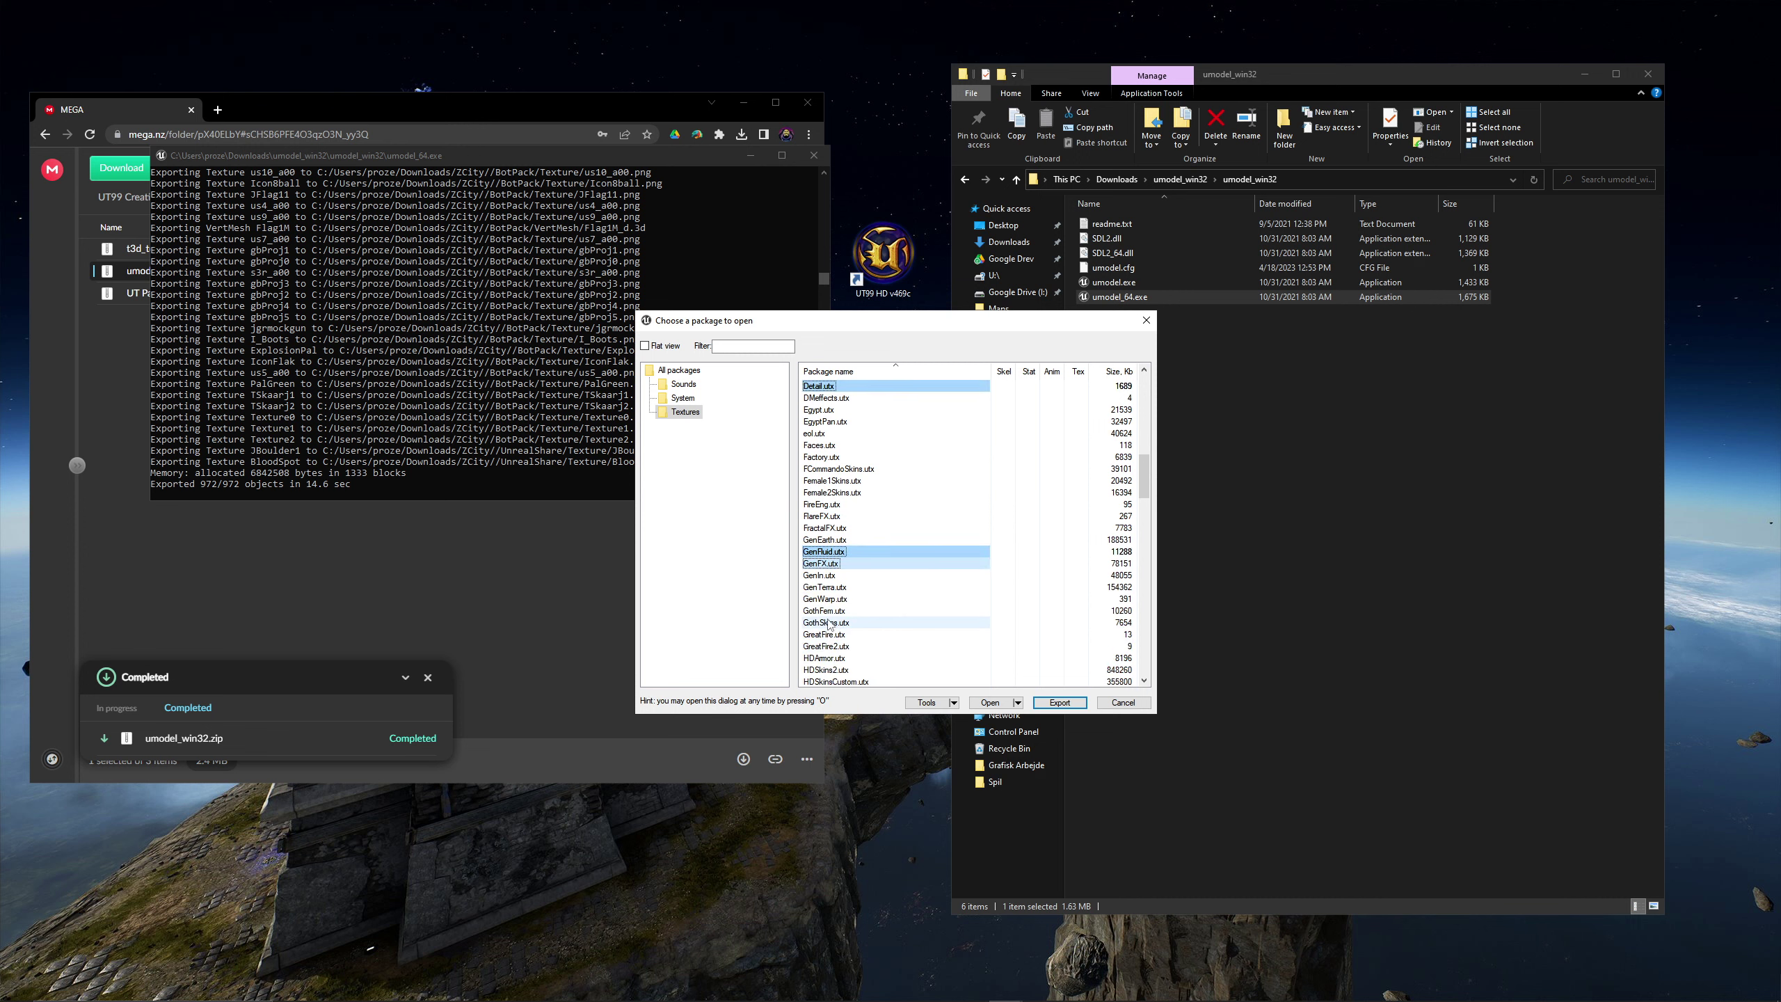
{"action": "left_click", "coordinate": [831, 636], "text": "ctrl"}
{"action": "scroll", "coordinate": [828, 587], "scroll_direction": "down", "scroll_amount": 4}
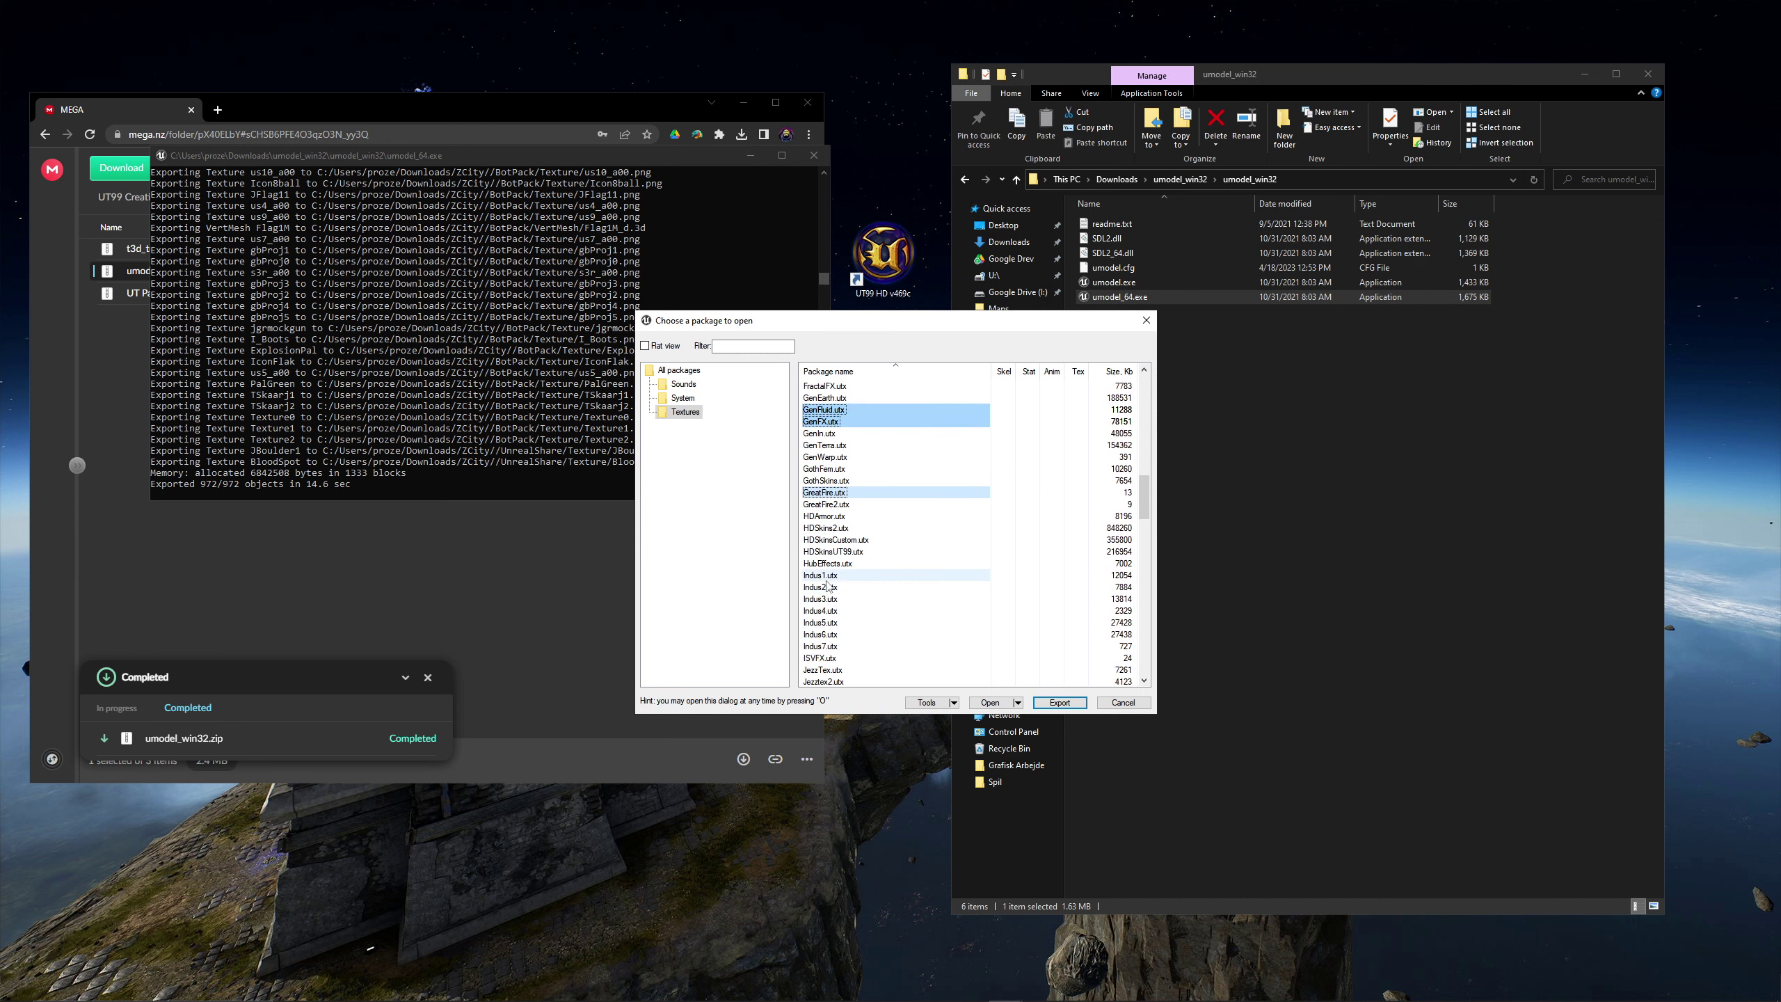
{"action": "left_click", "coordinate": [831, 515], "text": "ctrl"}
{"action": "left_click", "coordinate": [831, 528], "text": "ctrl"}
{"action": "left_click", "coordinate": [835, 539], "text": "ctrl"}
{"action": "left_click", "coordinate": [834, 552], "text": "ctrl"}
- Add JWSky, ShaneChurch, SpaceFX and UTcrypt to the package selection
{"action": "scroll", "coordinate": [841, 555], "scroll_direction": "down", "scroll_amount": 1}
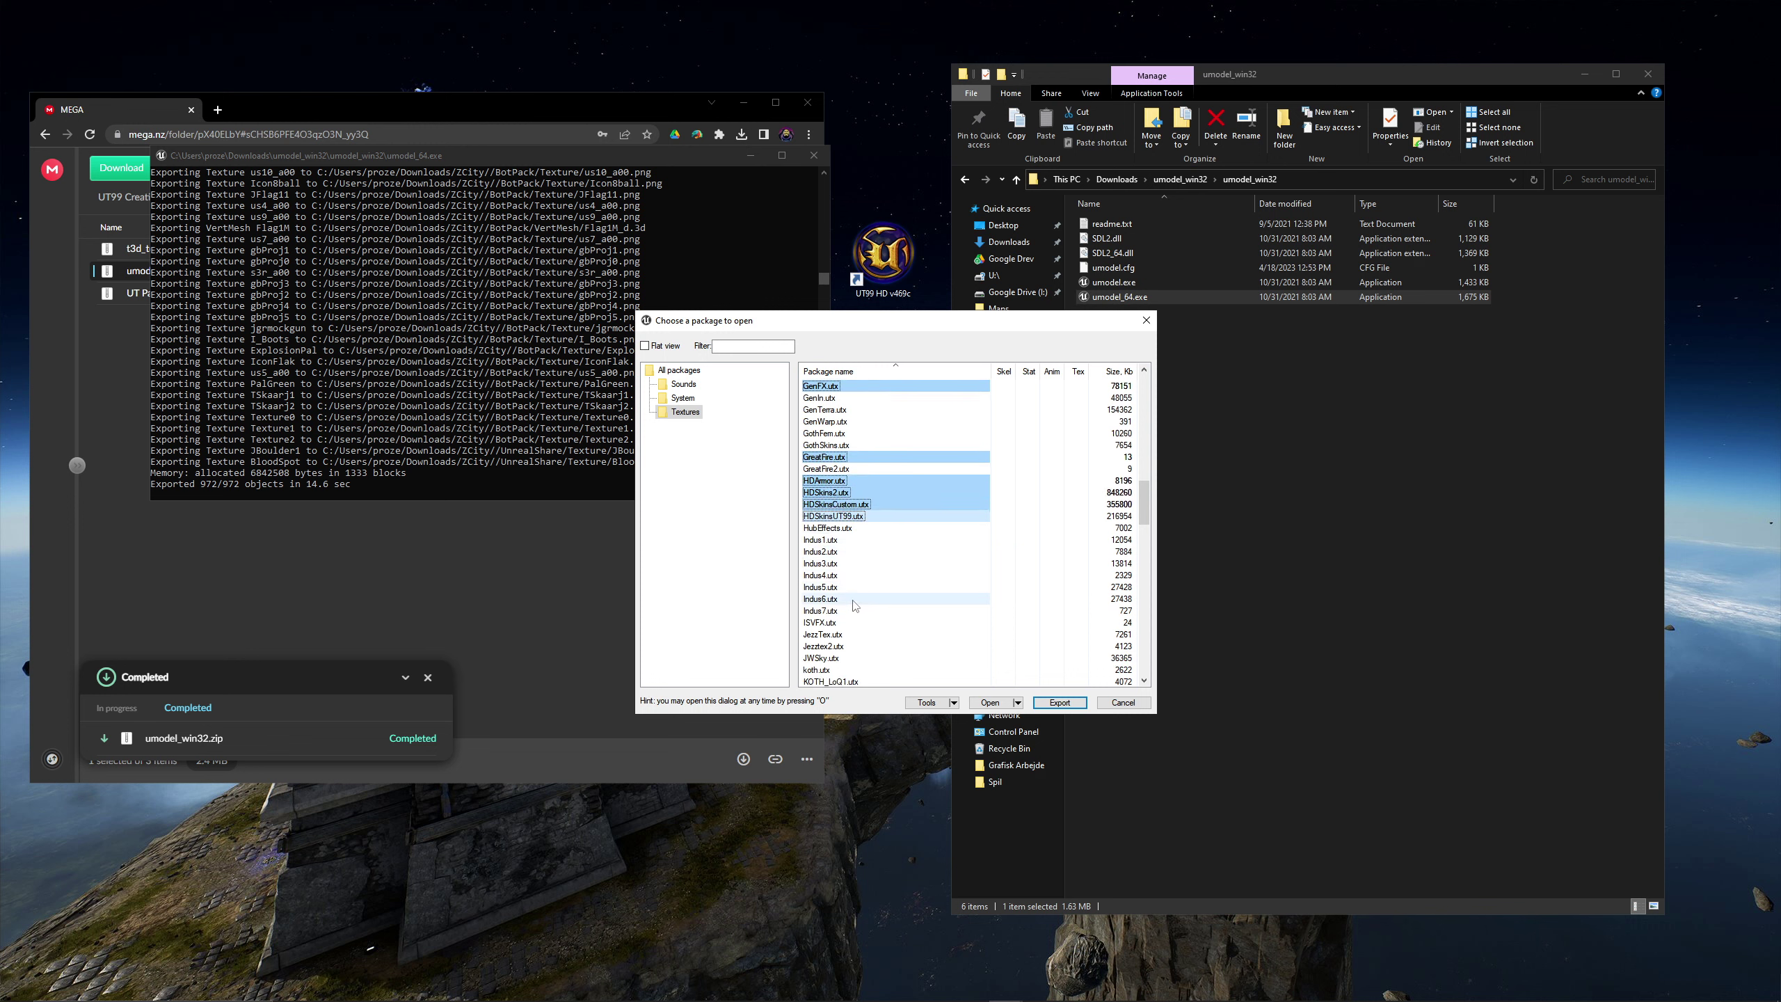
{"action": "scroll", "coordinate": [862, 612], "scroll_direction": "down", "scroll_amount": 1}
{"action": "left_click", "coordinate": [833, 622], "text": "ctrl"}
{"action": "scroll", "coordinate": [834, 617], "scroll_direction": "down", "scroll_amount": 2}
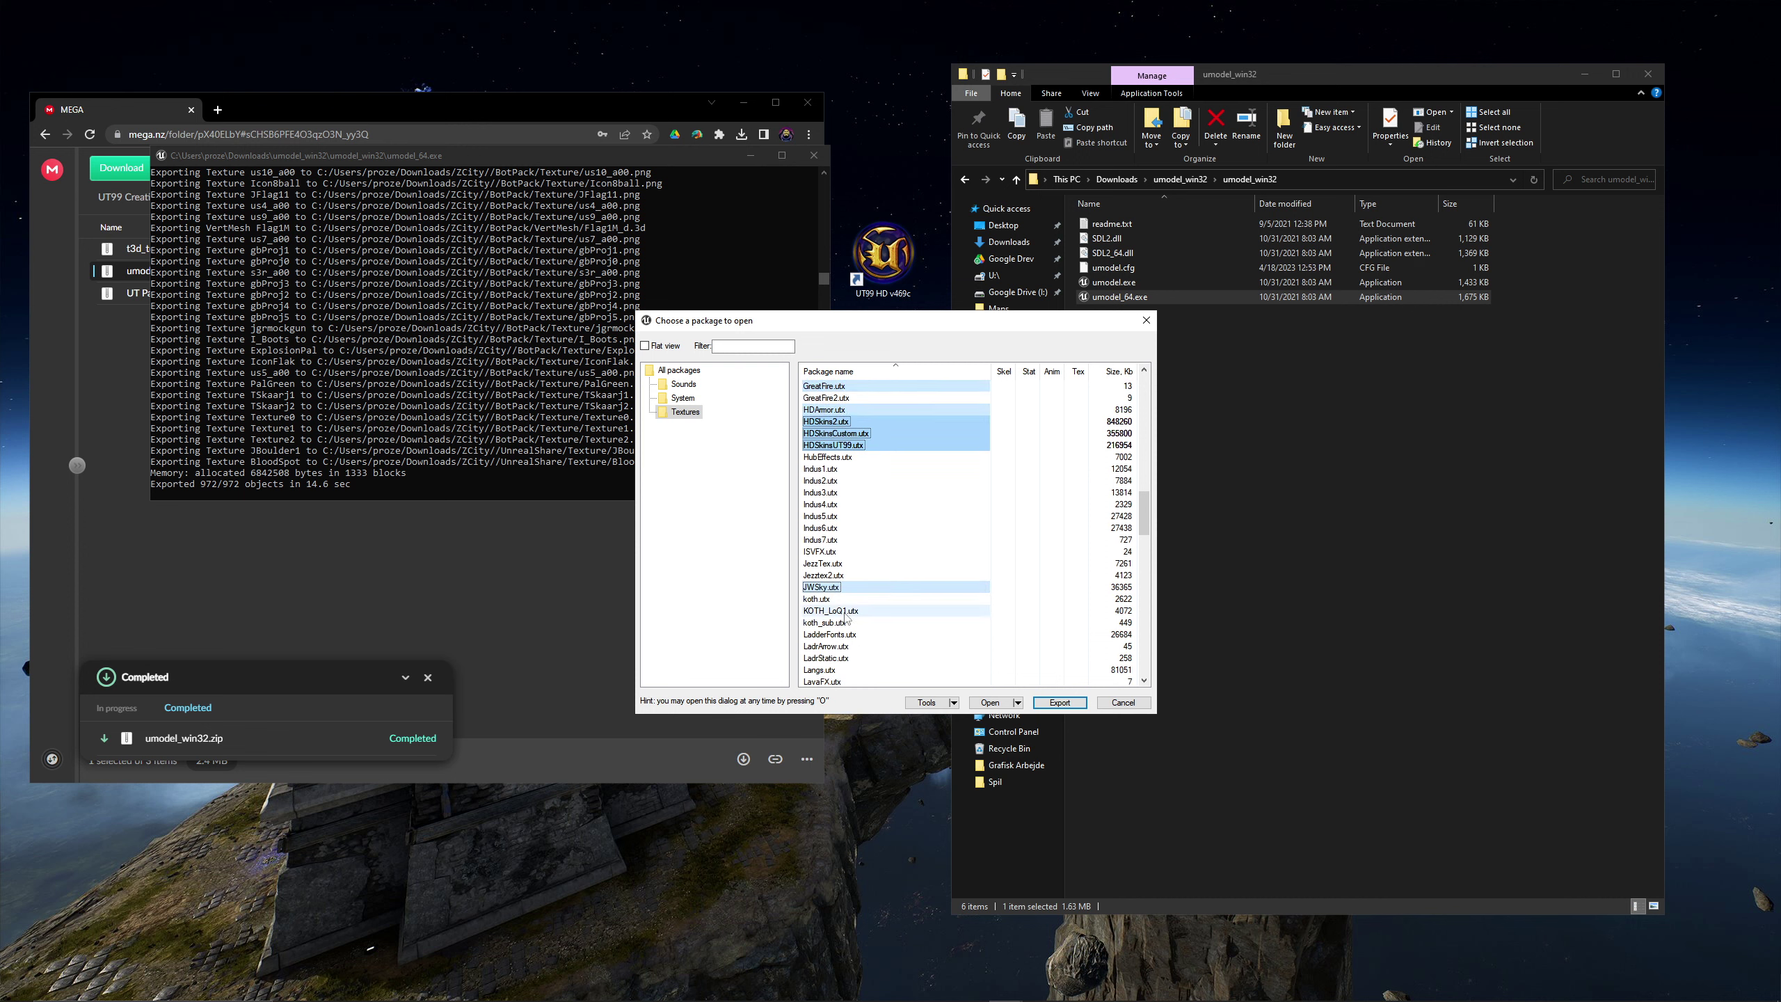
{"action": "scroll", "coordinate": [834, 617], "scroll_direction": "down", "scroll_amount": 6}
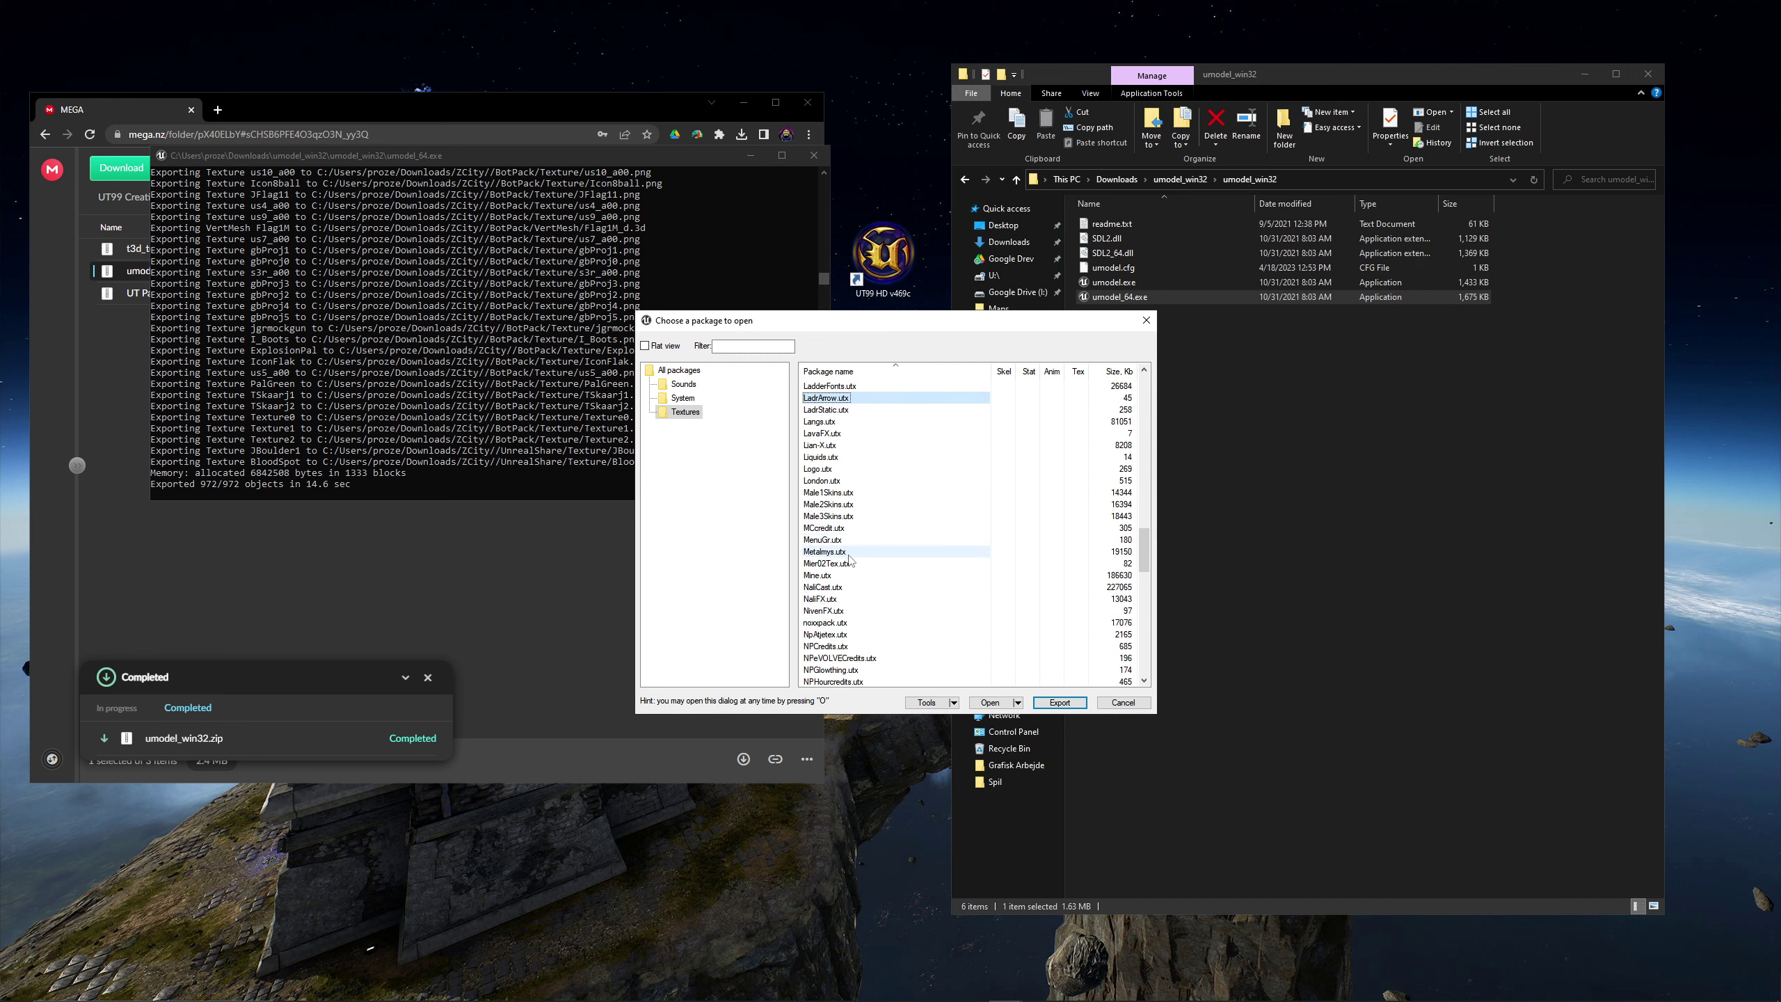
{"action": "scroll", "coordinate": [842, 576], "scroll_direction": "down", "scroll_amount": 7}
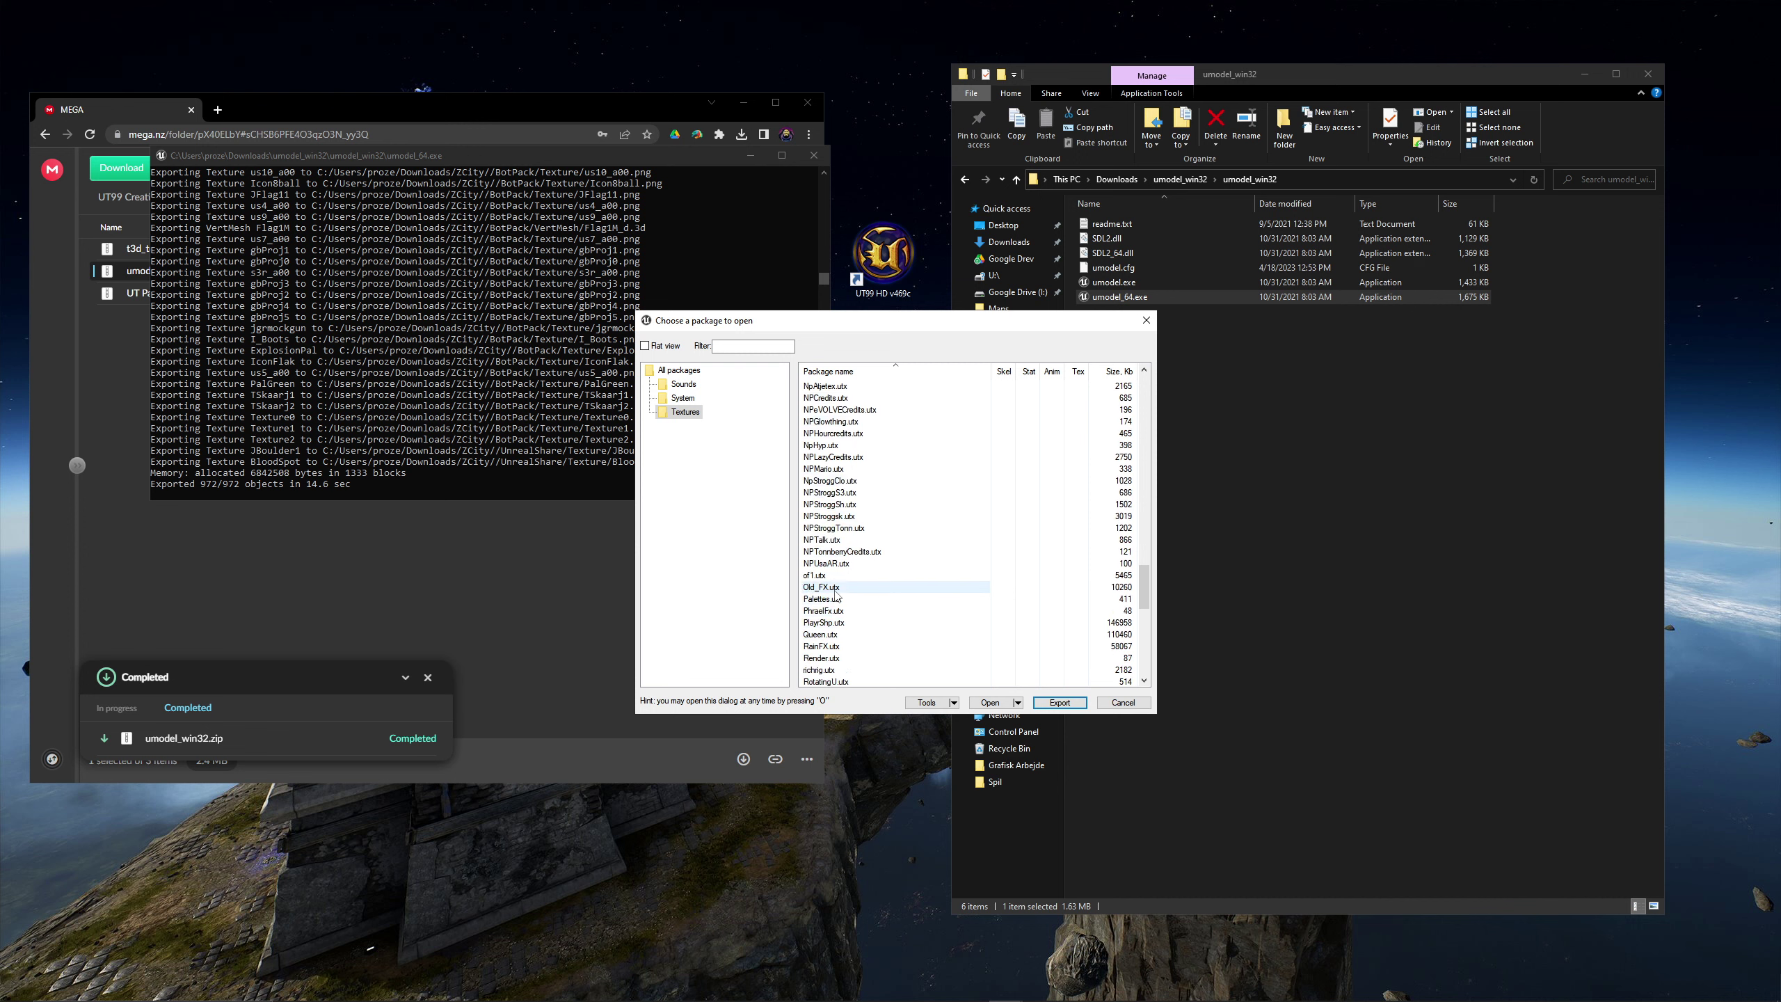
{"action": "scroll", "coordinate": [836, 594], "scroll_direction": "down", "scroll_amount": 1}
{"action": "scroll", "coordinate": [844, 594], "scroll_direction": "down", "scroll_amount": 2}
{"action": "left_click", "coordinate": [838, 623]}
{"action": "scroll", "coordinate": [841, 632], "scroll_direction": "down", "scroll_amount": 2}
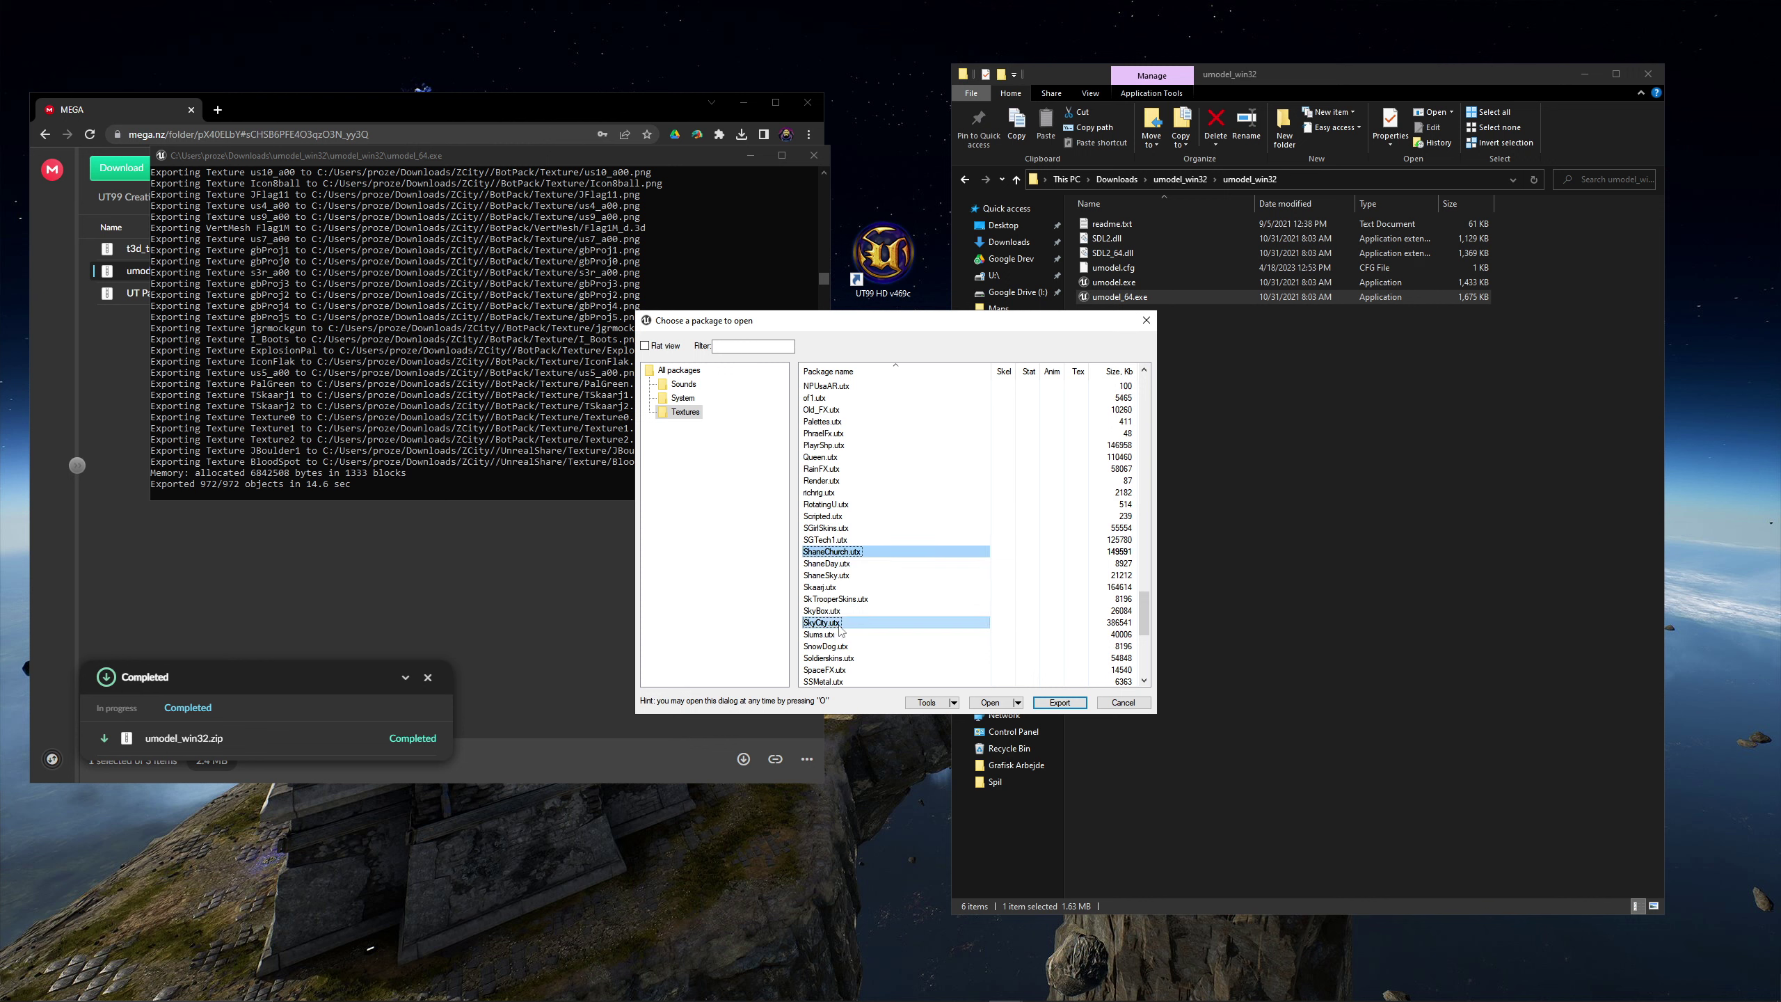
{"action": "scroll", "coordinate": [838, 629], "scroll_direction": "down", "scroll_amount": 1}
{"action": "left_click", "coordinate": [835, 636], "text": "ctrl"}
{"action": "scroll", "coordinate": [853, 639], "scroll_direction": "down", "scroll_amount": 4}
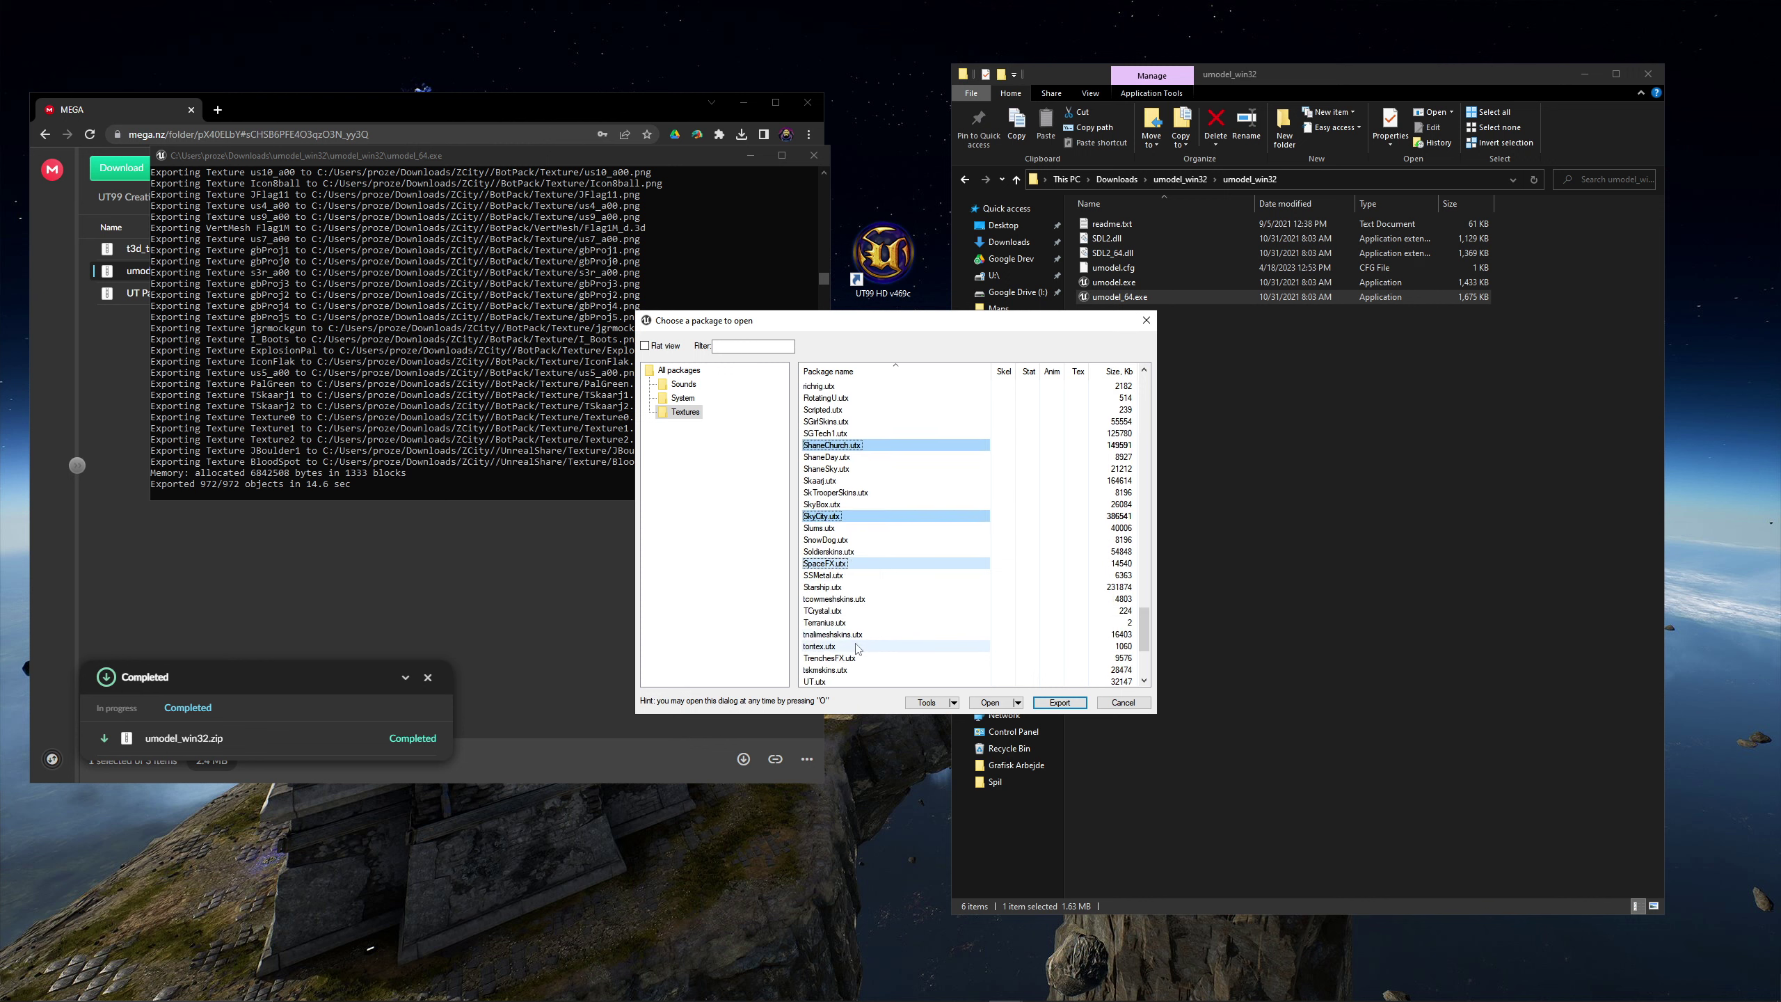
{"action": "scroll", "coordinate": [869, 630], "scroll_direction": "down", "scroll_amount": 2}
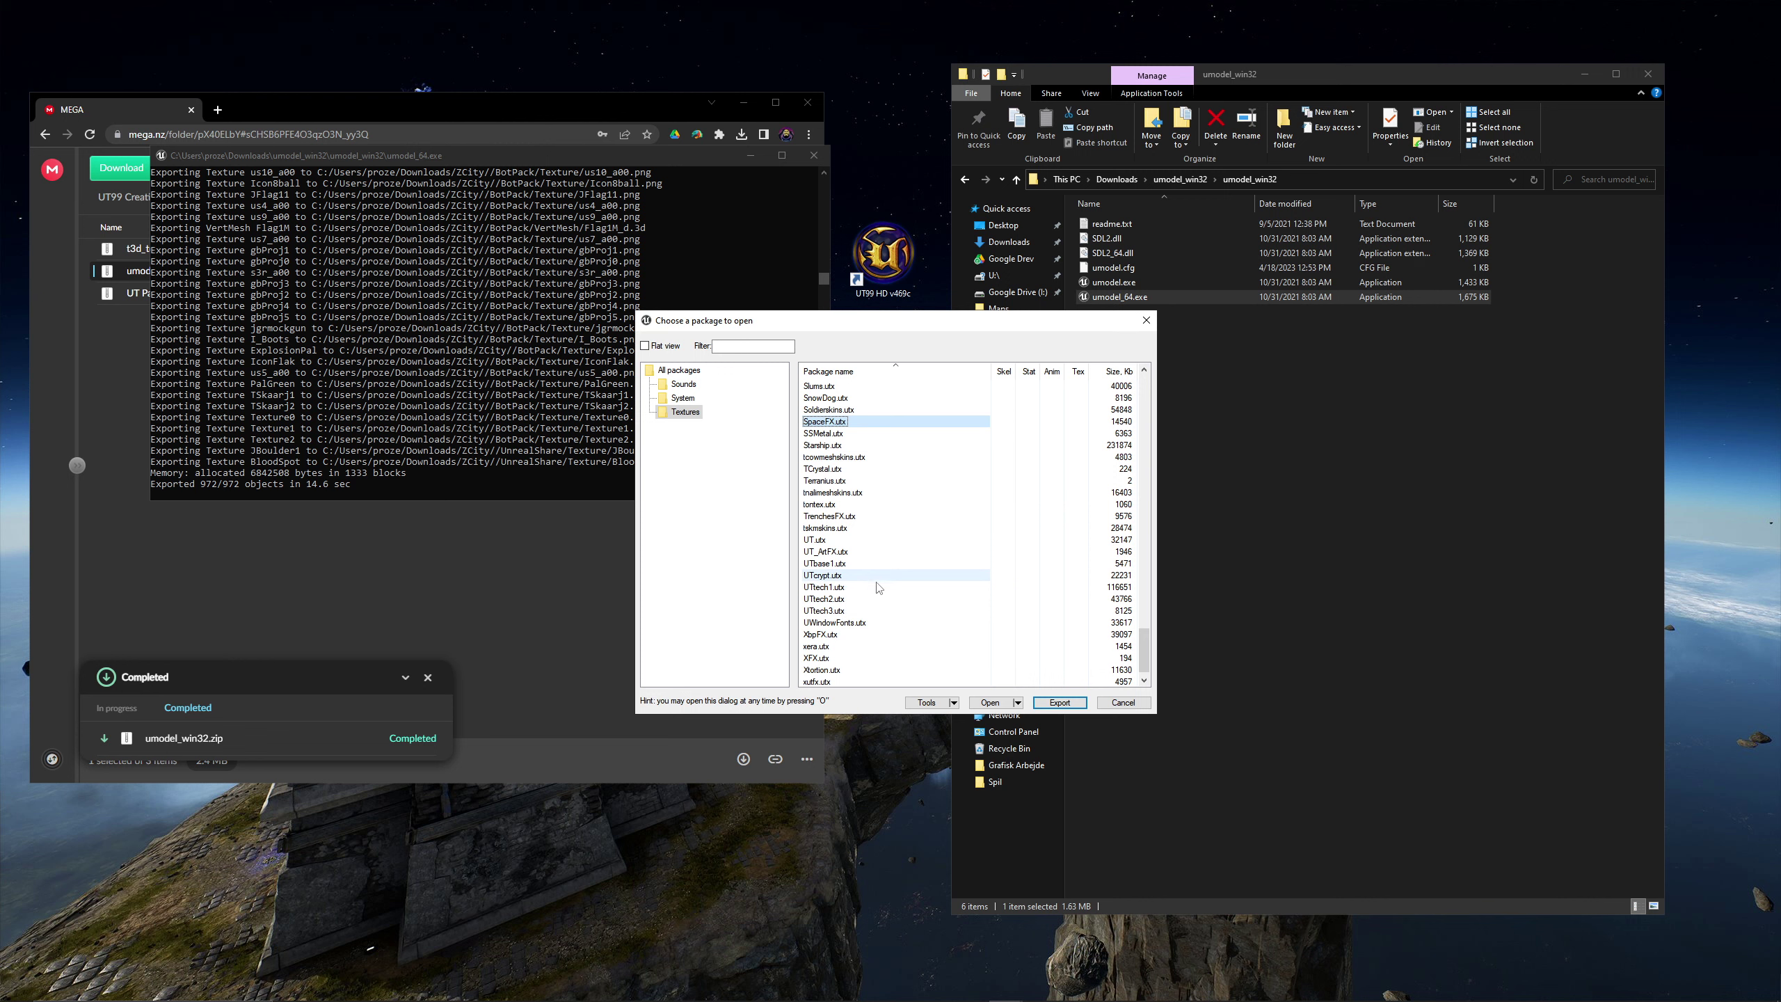
{"action": "left_click", "coordinate": [849, 578], "text": "ctrl"}
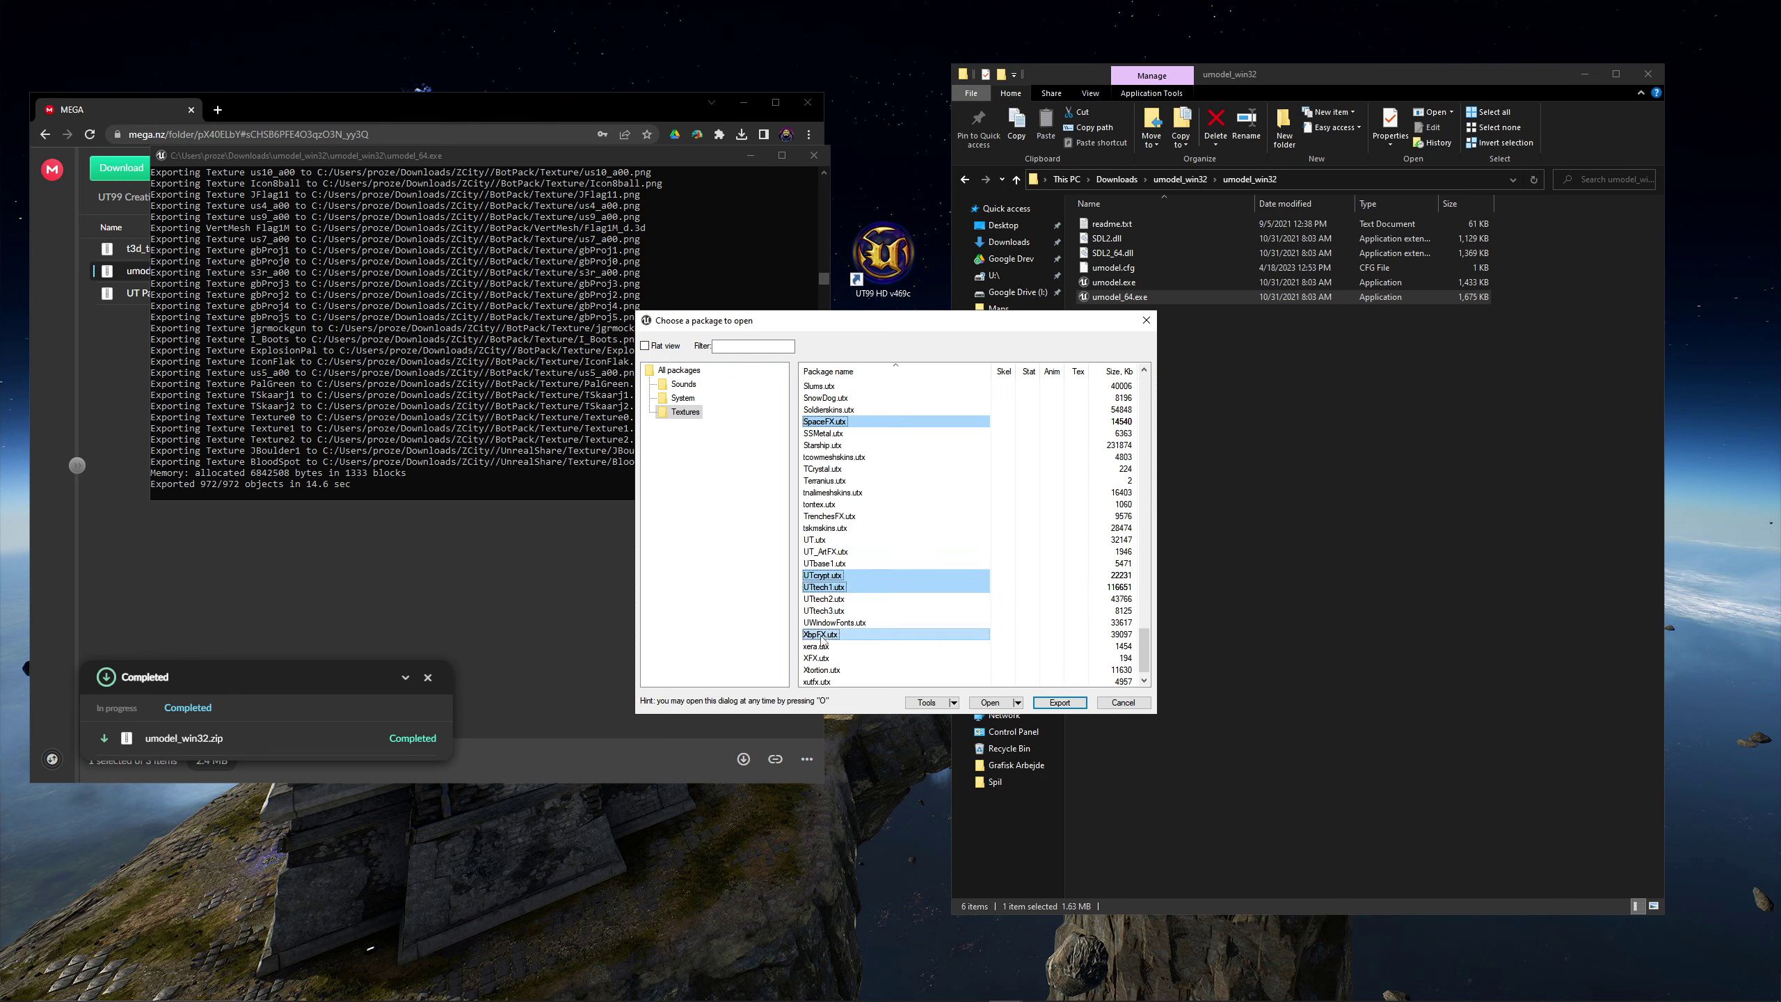
{"action": "scroll", "coordinate": [861, 645], "scroll_direction": "down", "scroll_amount": 1}
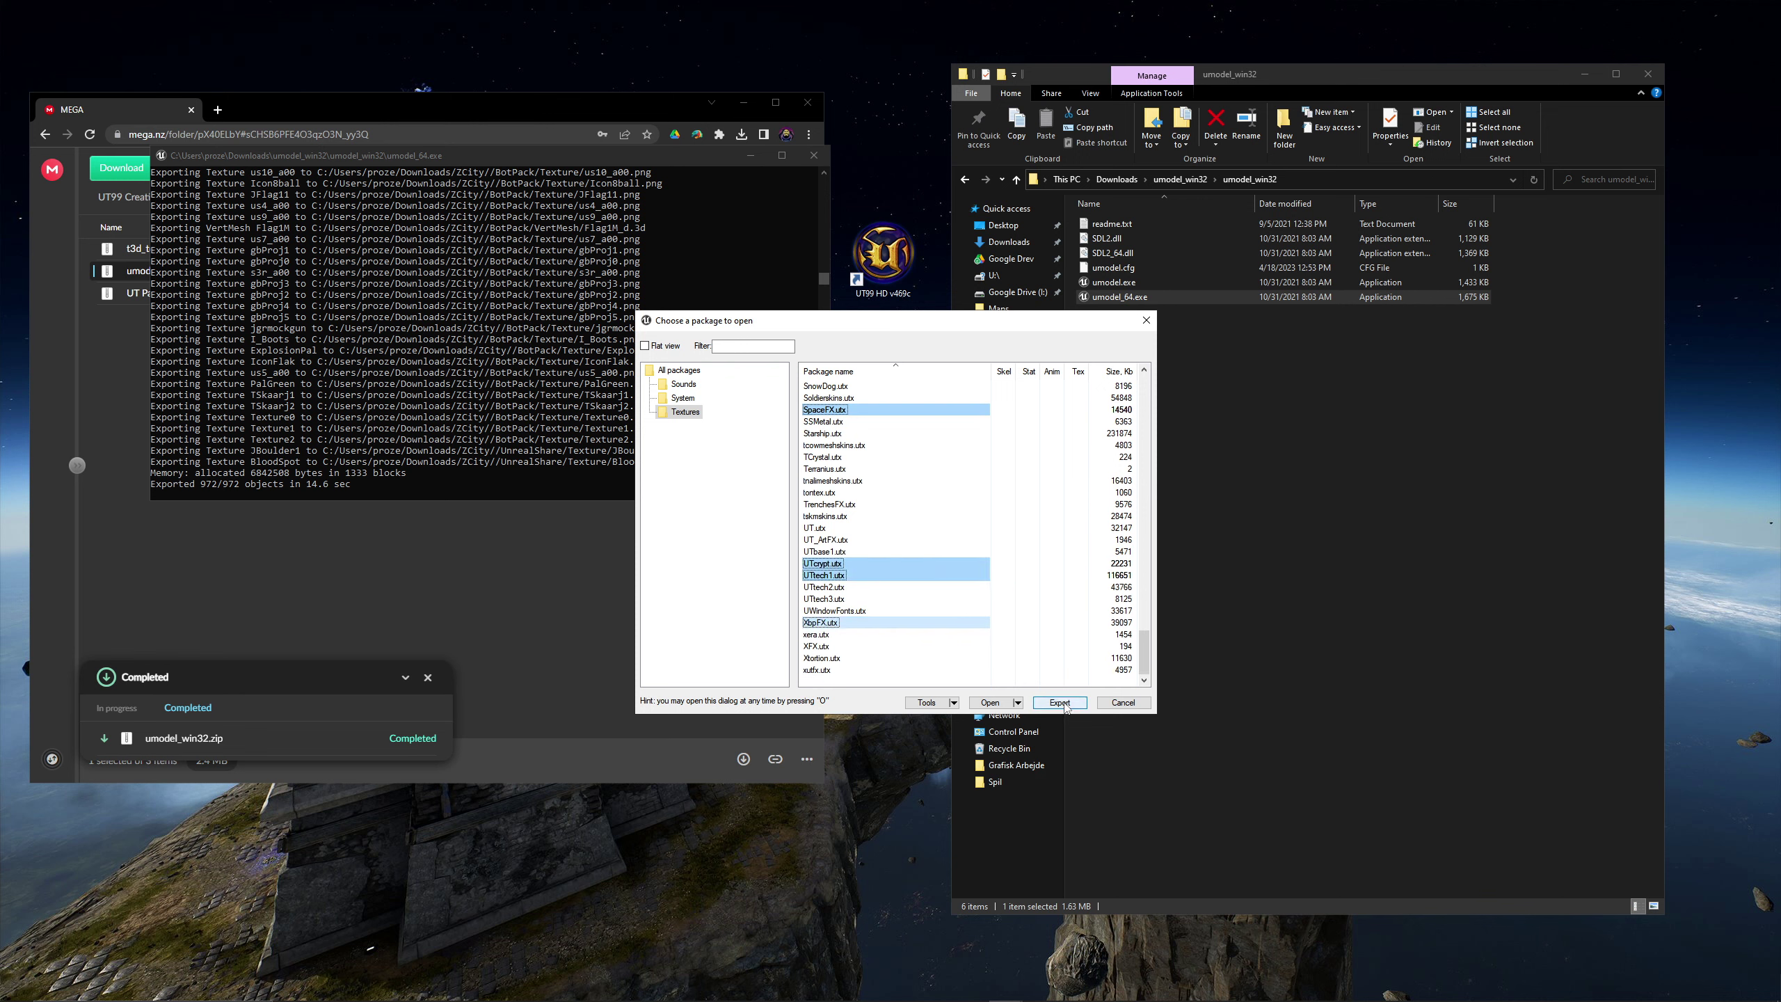
- Export the selected texture packages as PNG using the default export folder
{"action": "left_click", "coordinate": [1061, 702]}
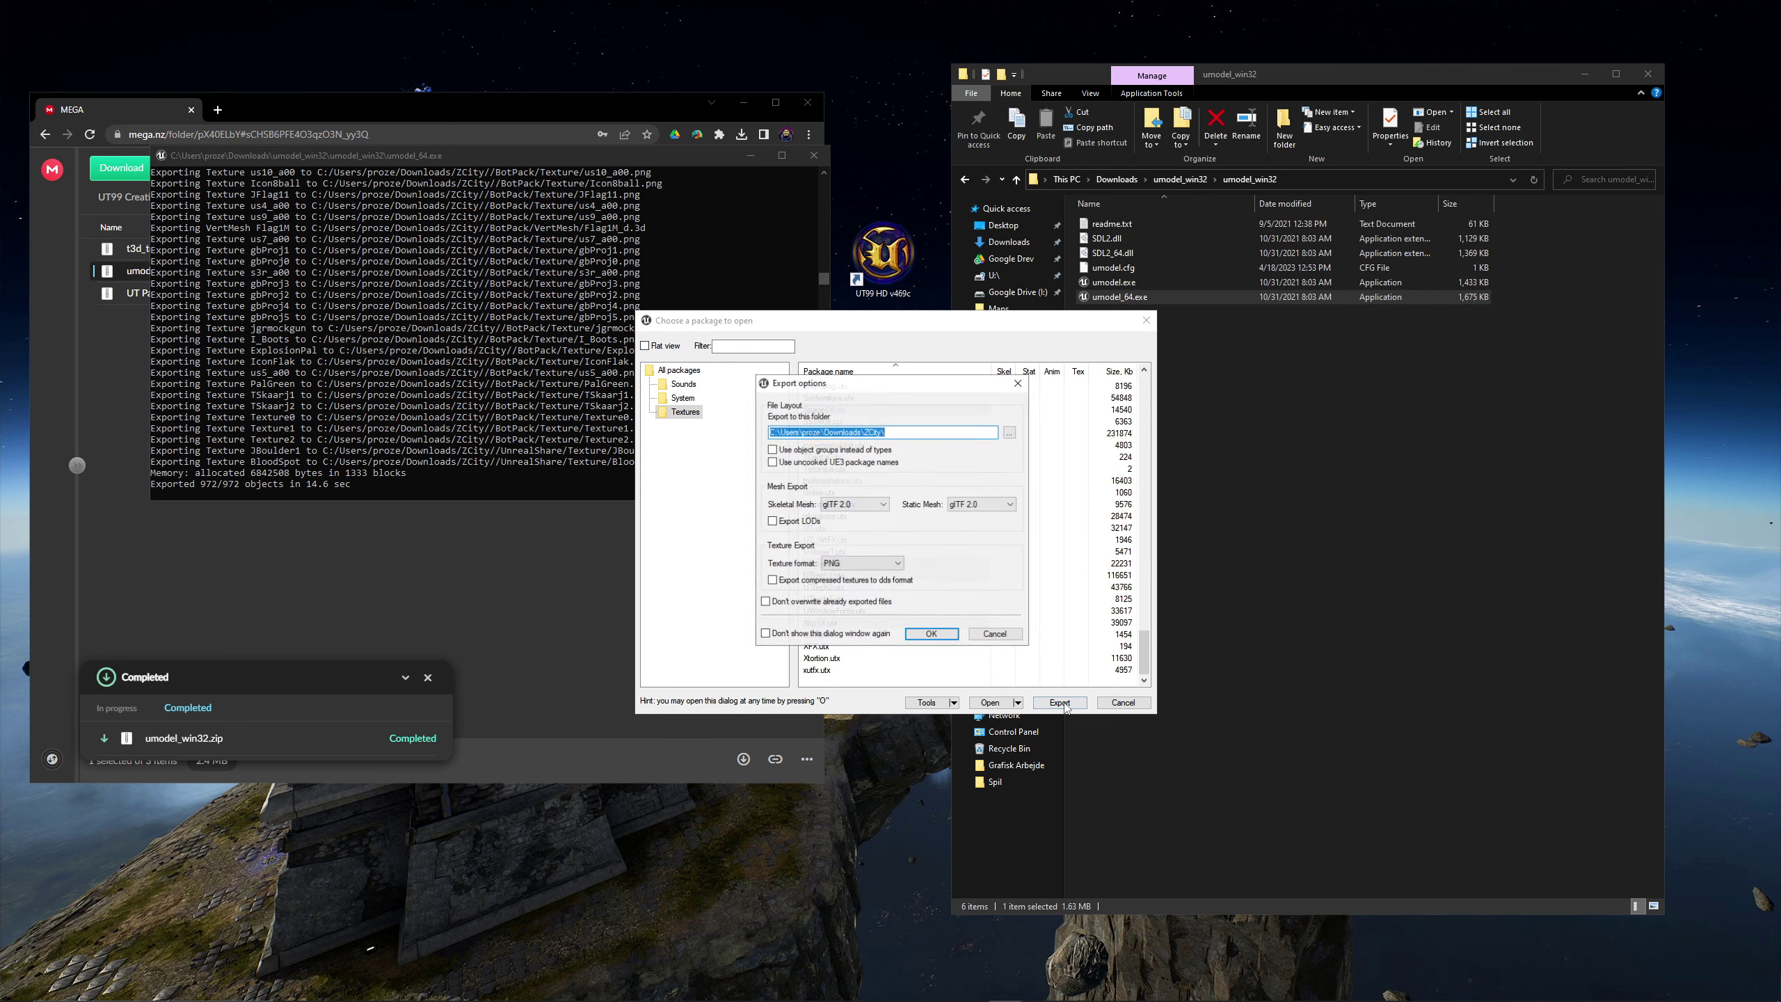
{"action": "left_click", "coordinate": [932, 634]}
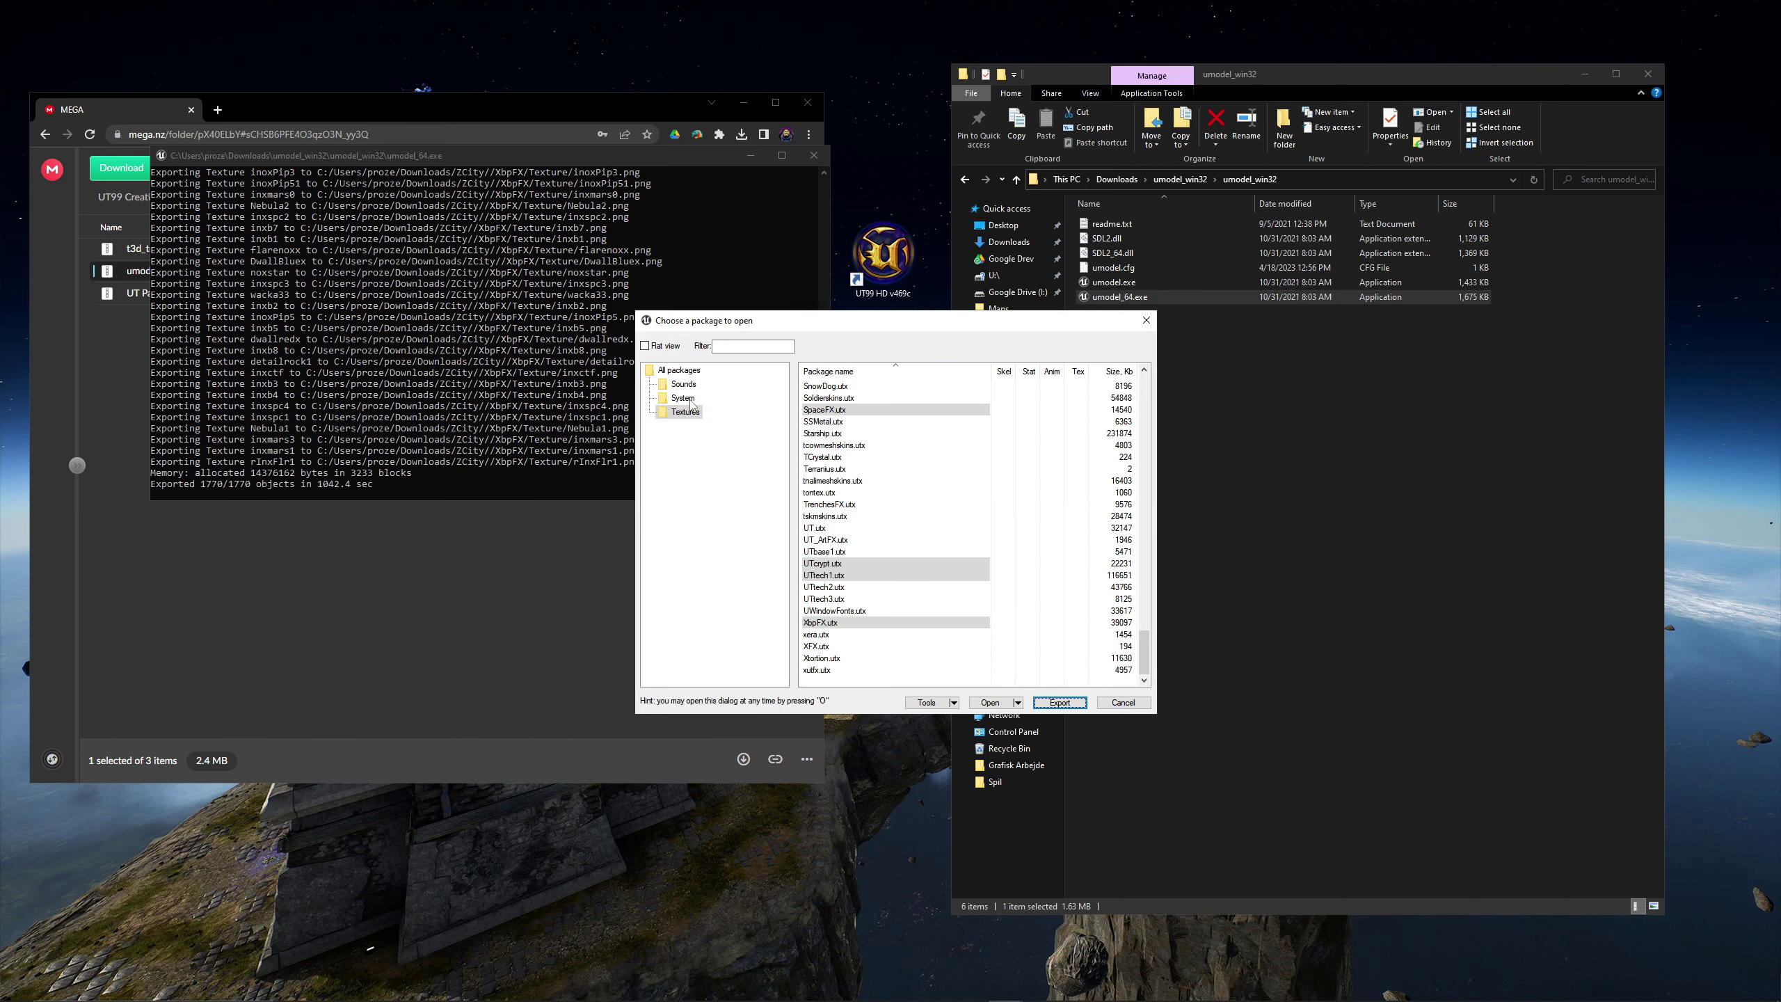
- Select UBrowser.u, Unreal.u, UnrealShare.u, UTMenu.u, UTBrowser.u and UWindow.u among the System packages
{"action": "left_click", "coordinate": [691, 402]}
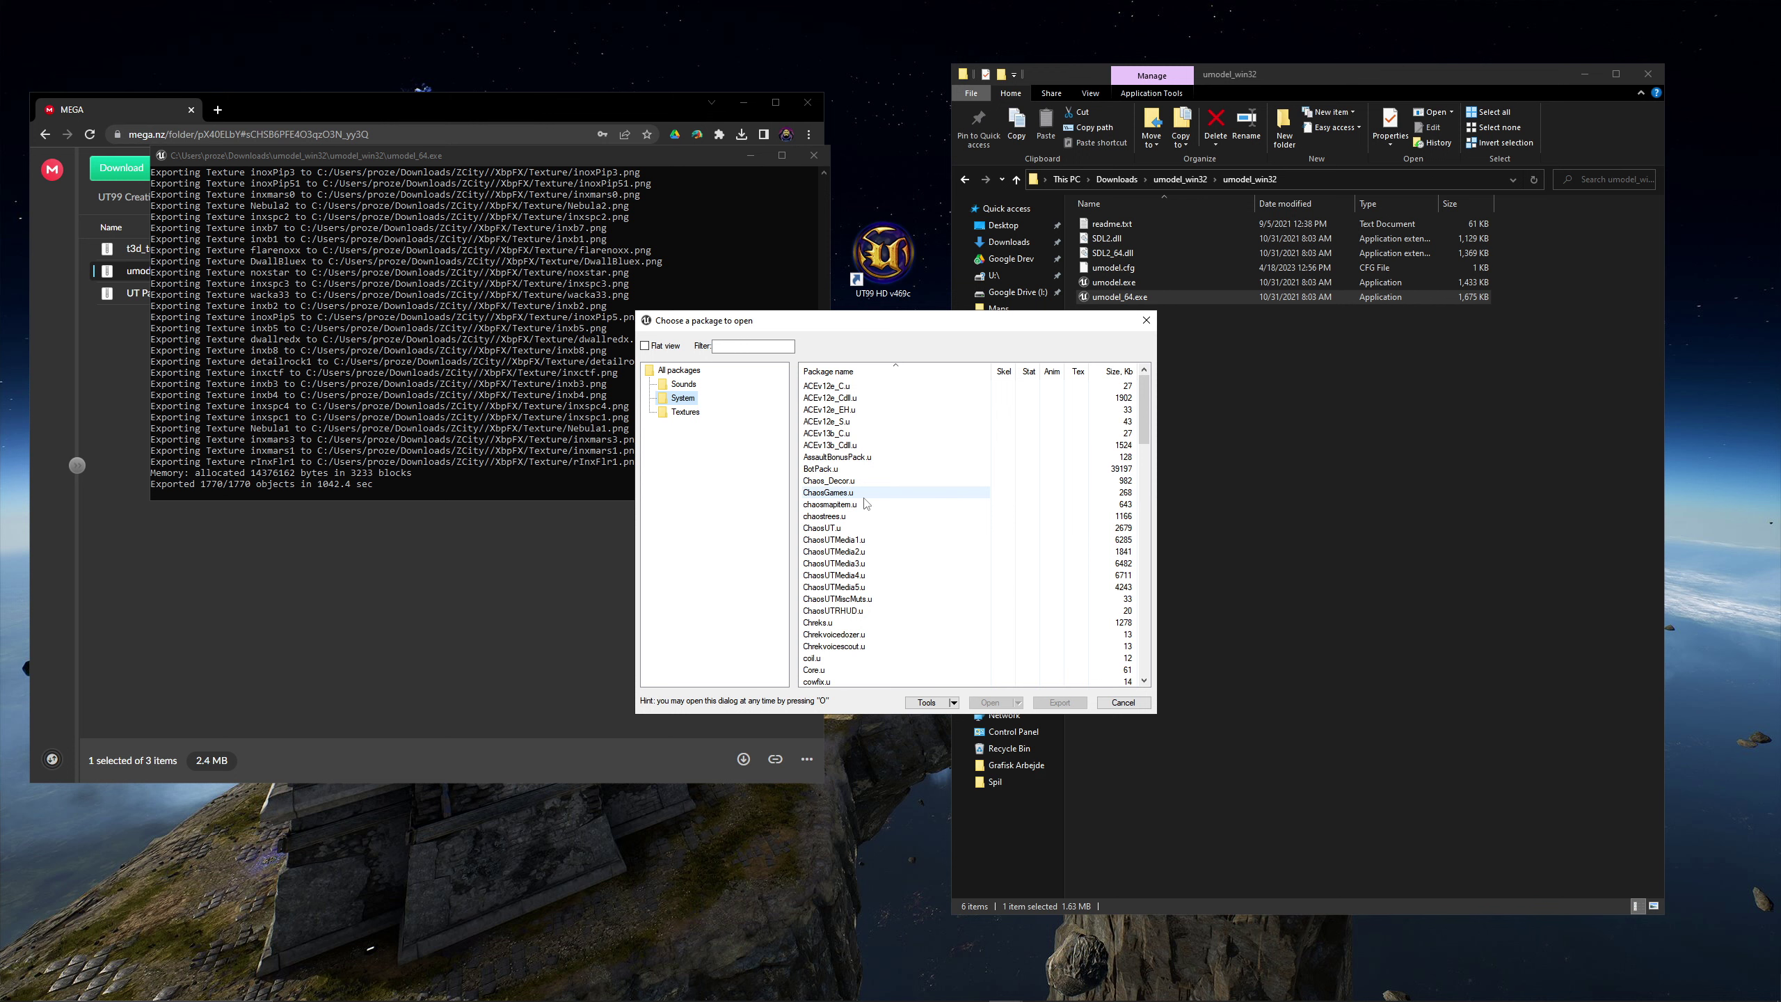
{"action": "scroll", "coordinate": [879, 533], "scroll_direction": "down", "scroll_amount": 12}
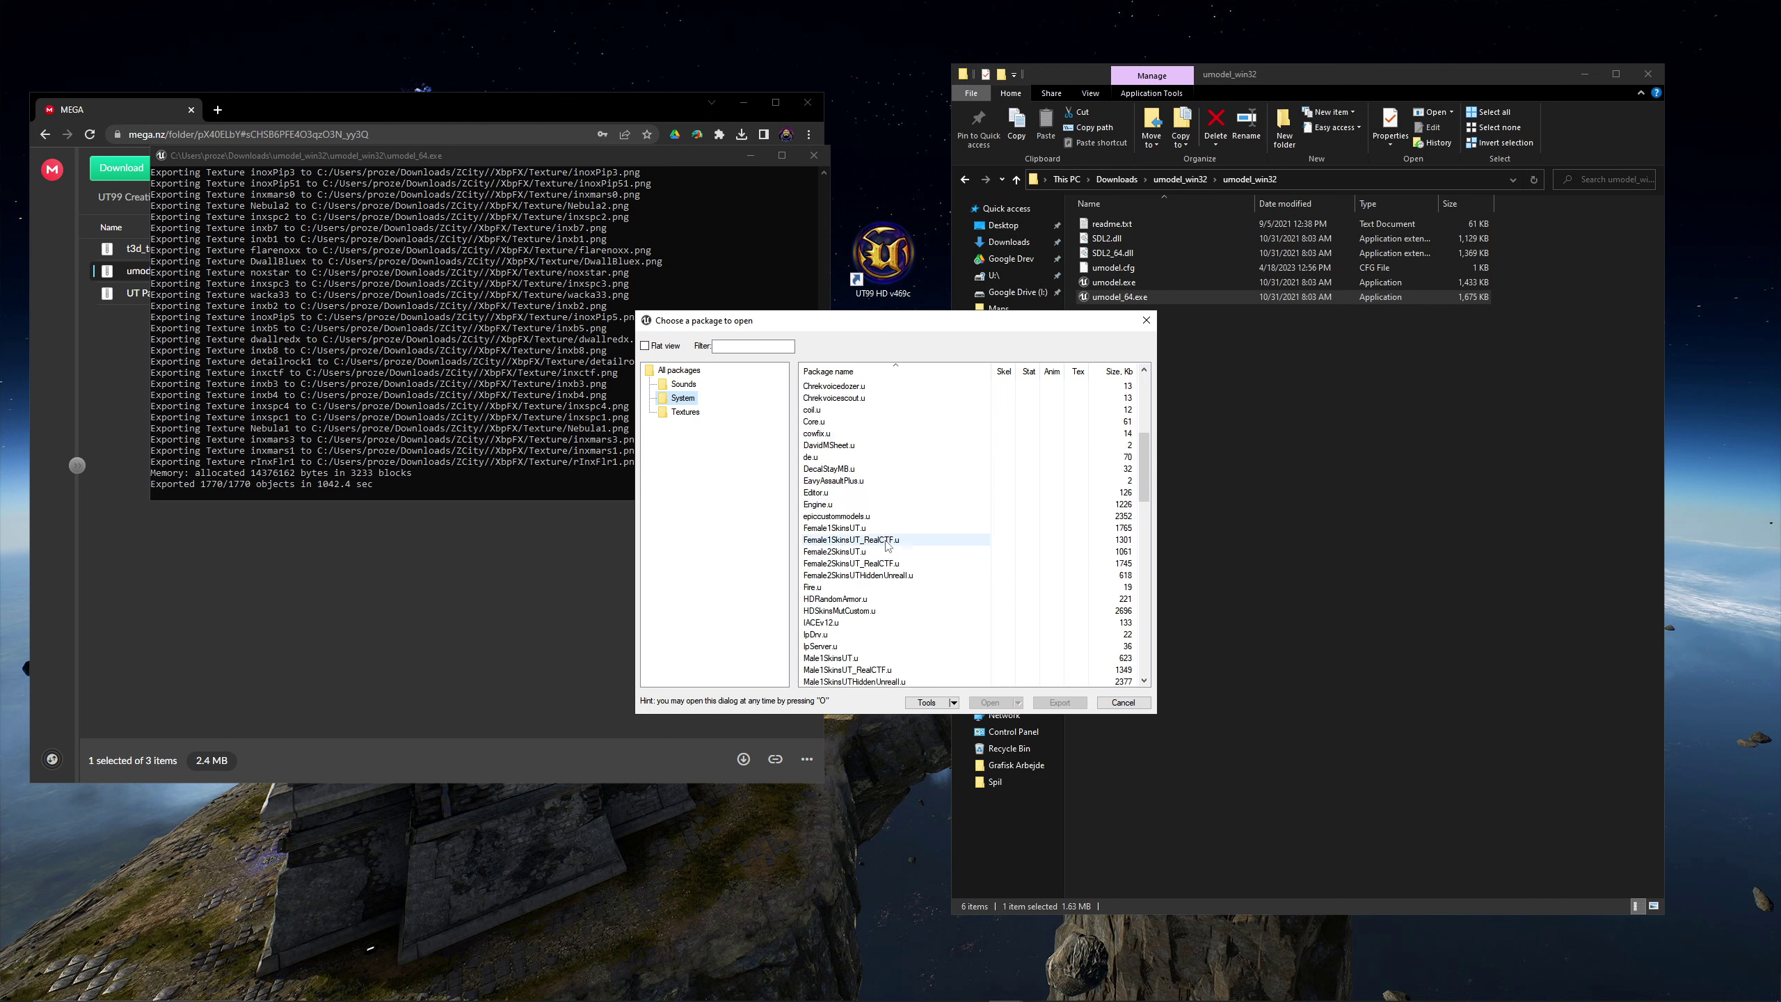
{"action": "scroll", "coordinate": [870, 582], "scroll_direction": "down", "scroll_amount": 2}
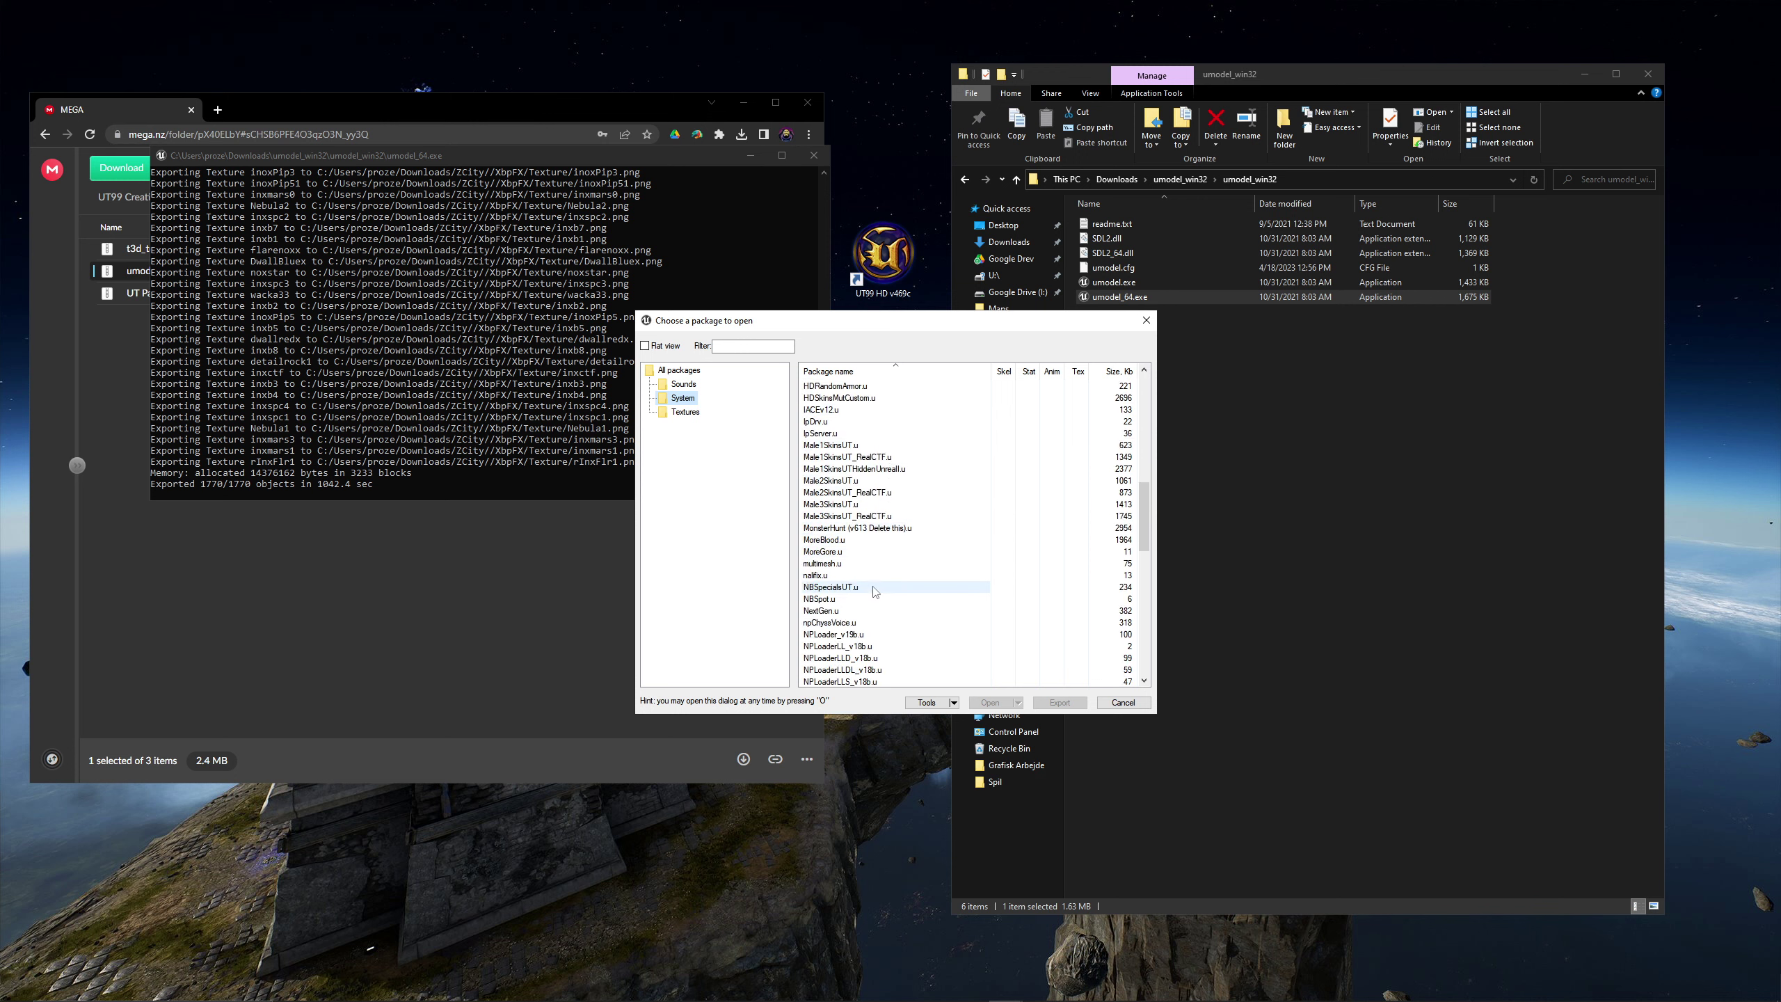
{"action": "scroll", "coordinate": [887, 593], "scroll_direction": "down", "scroll_amount": 8}
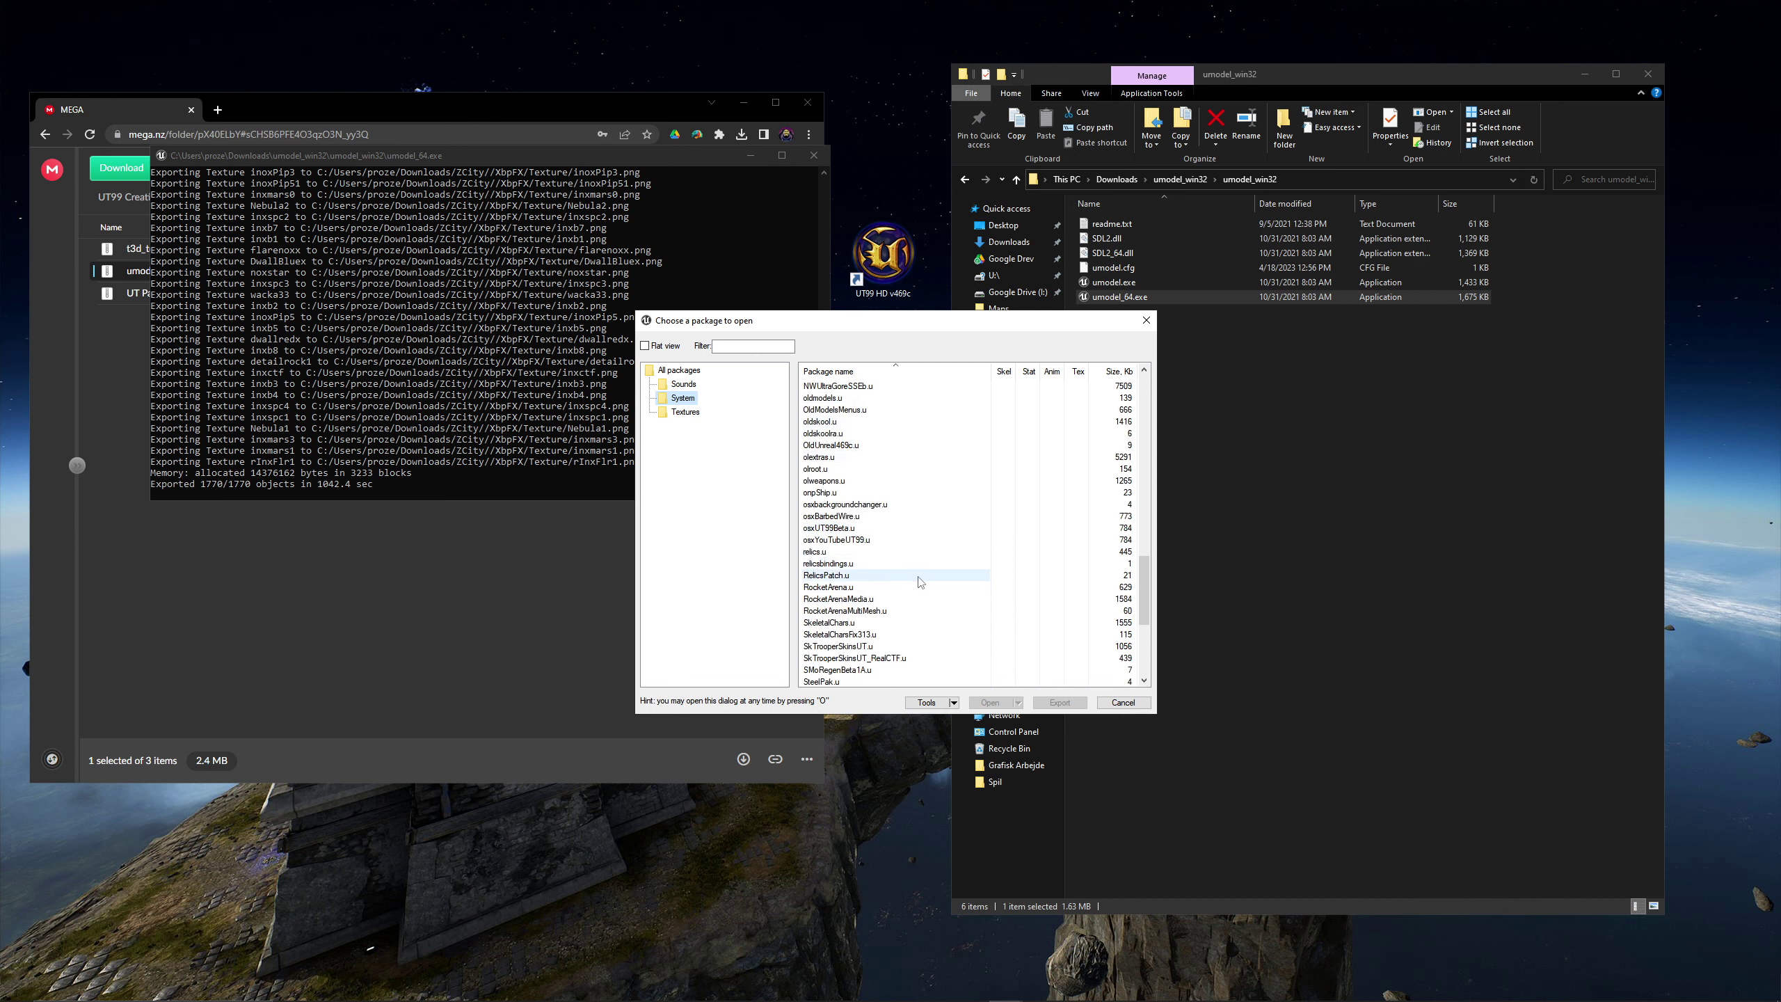
{"action": "scroll", "coordinate": [918, 581], "scroll_direction": "down", "scroll_amount": 4}
{"action": "left_click", "coordinate": [858, 576]}
{"action": "scroll", "coordinate": [890, 590], "scroll_direction": "down", "scroll_amount": 1}
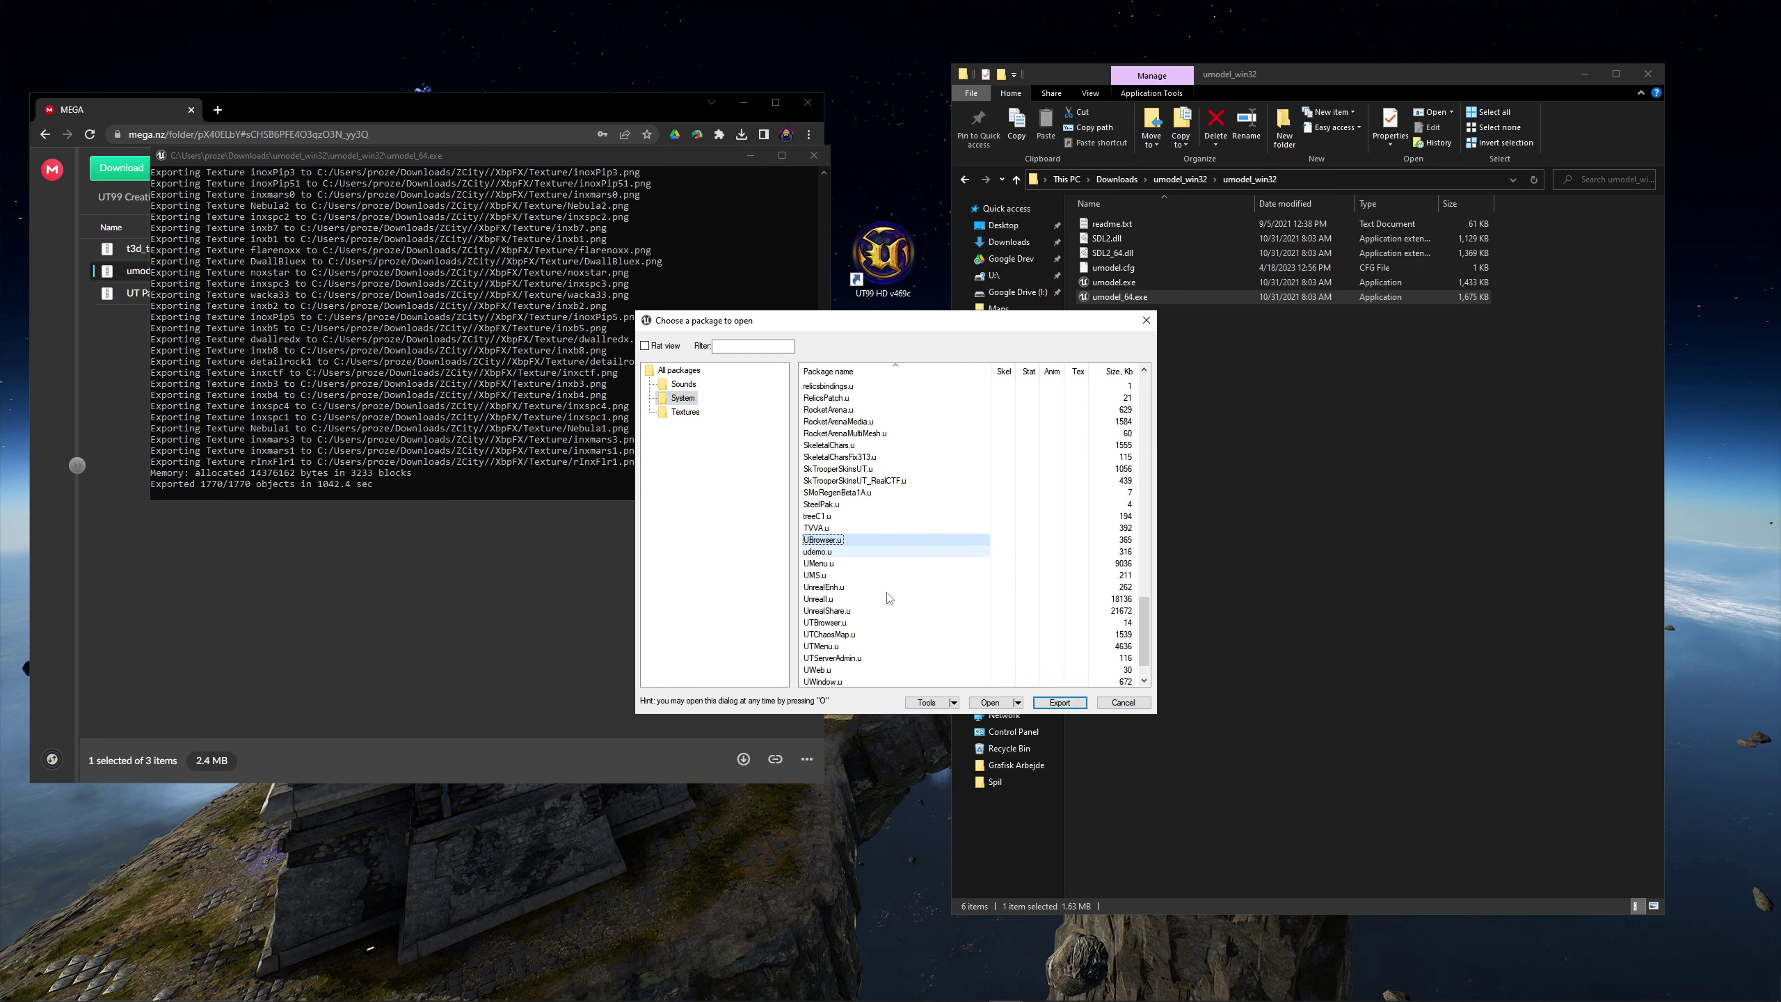
{"action": "left_click", "coordinate": [834, 600], "text": "ctrl"}
{"action": "left_click", "coordinate": [845, 612], "text": "ctrl"}
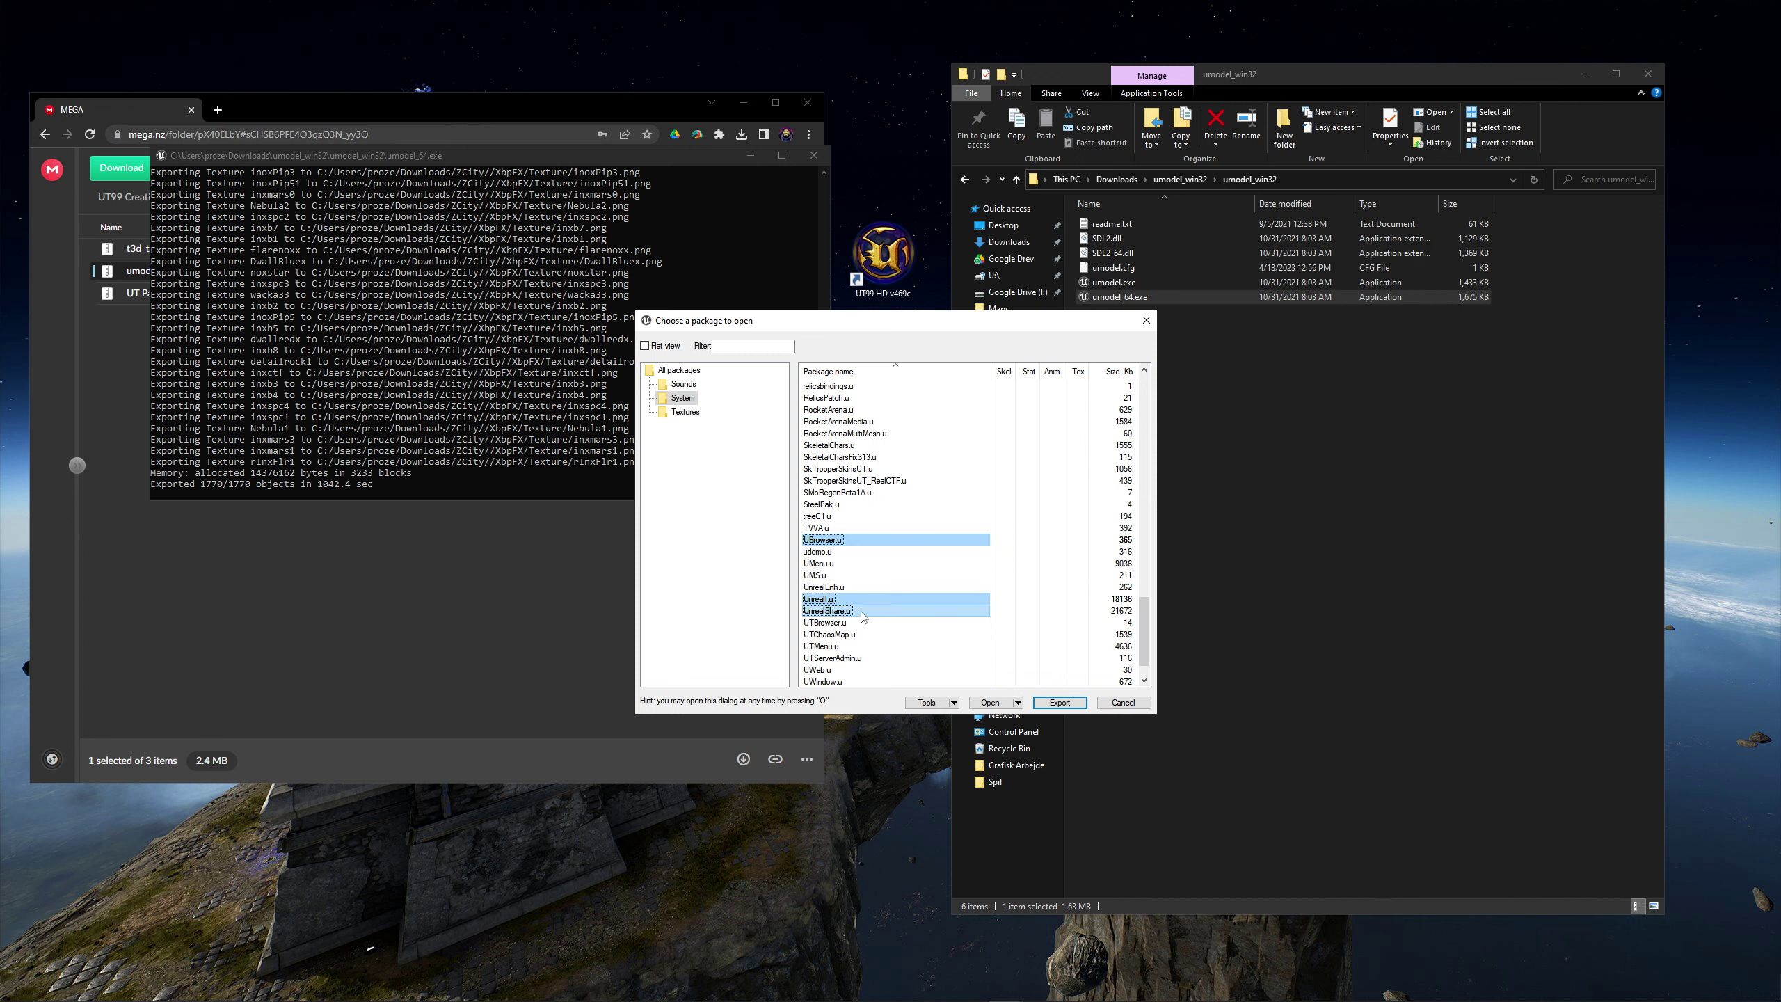
{"action": "left_click", "coordinate": [852, 648], "text": "ctrl"}
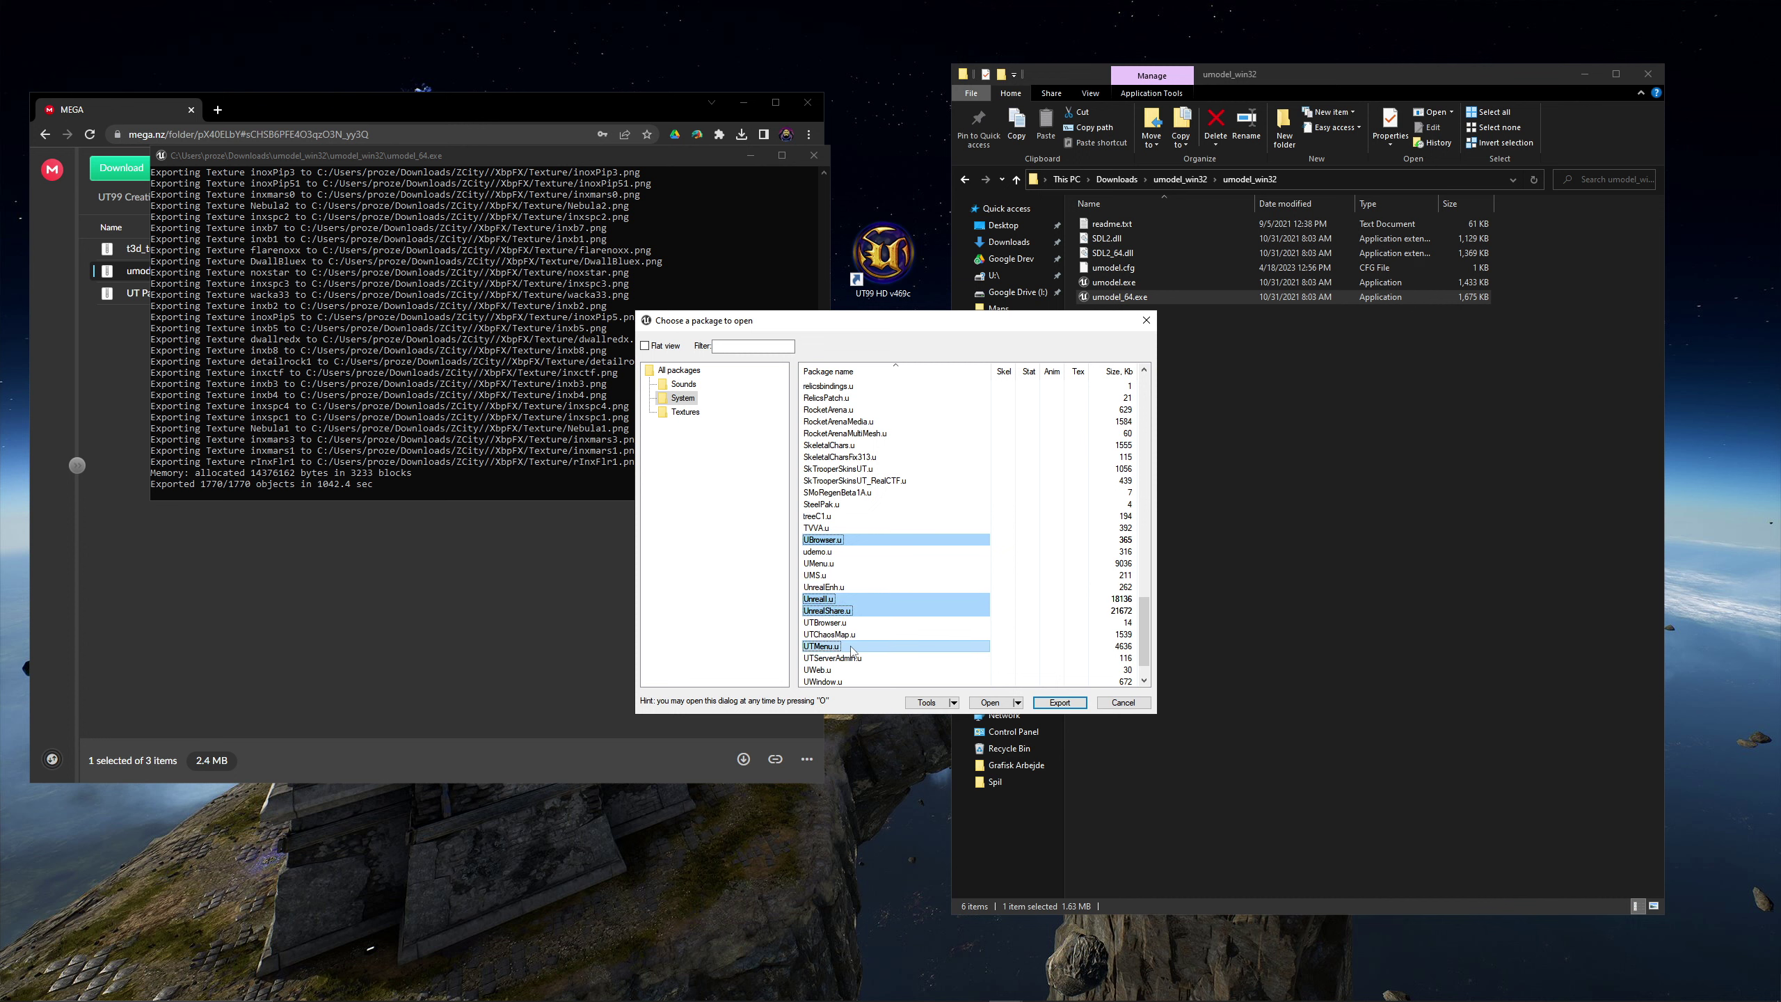
{"action": "left_click", "coordinate": [825, 622], "text": "ctrl"}
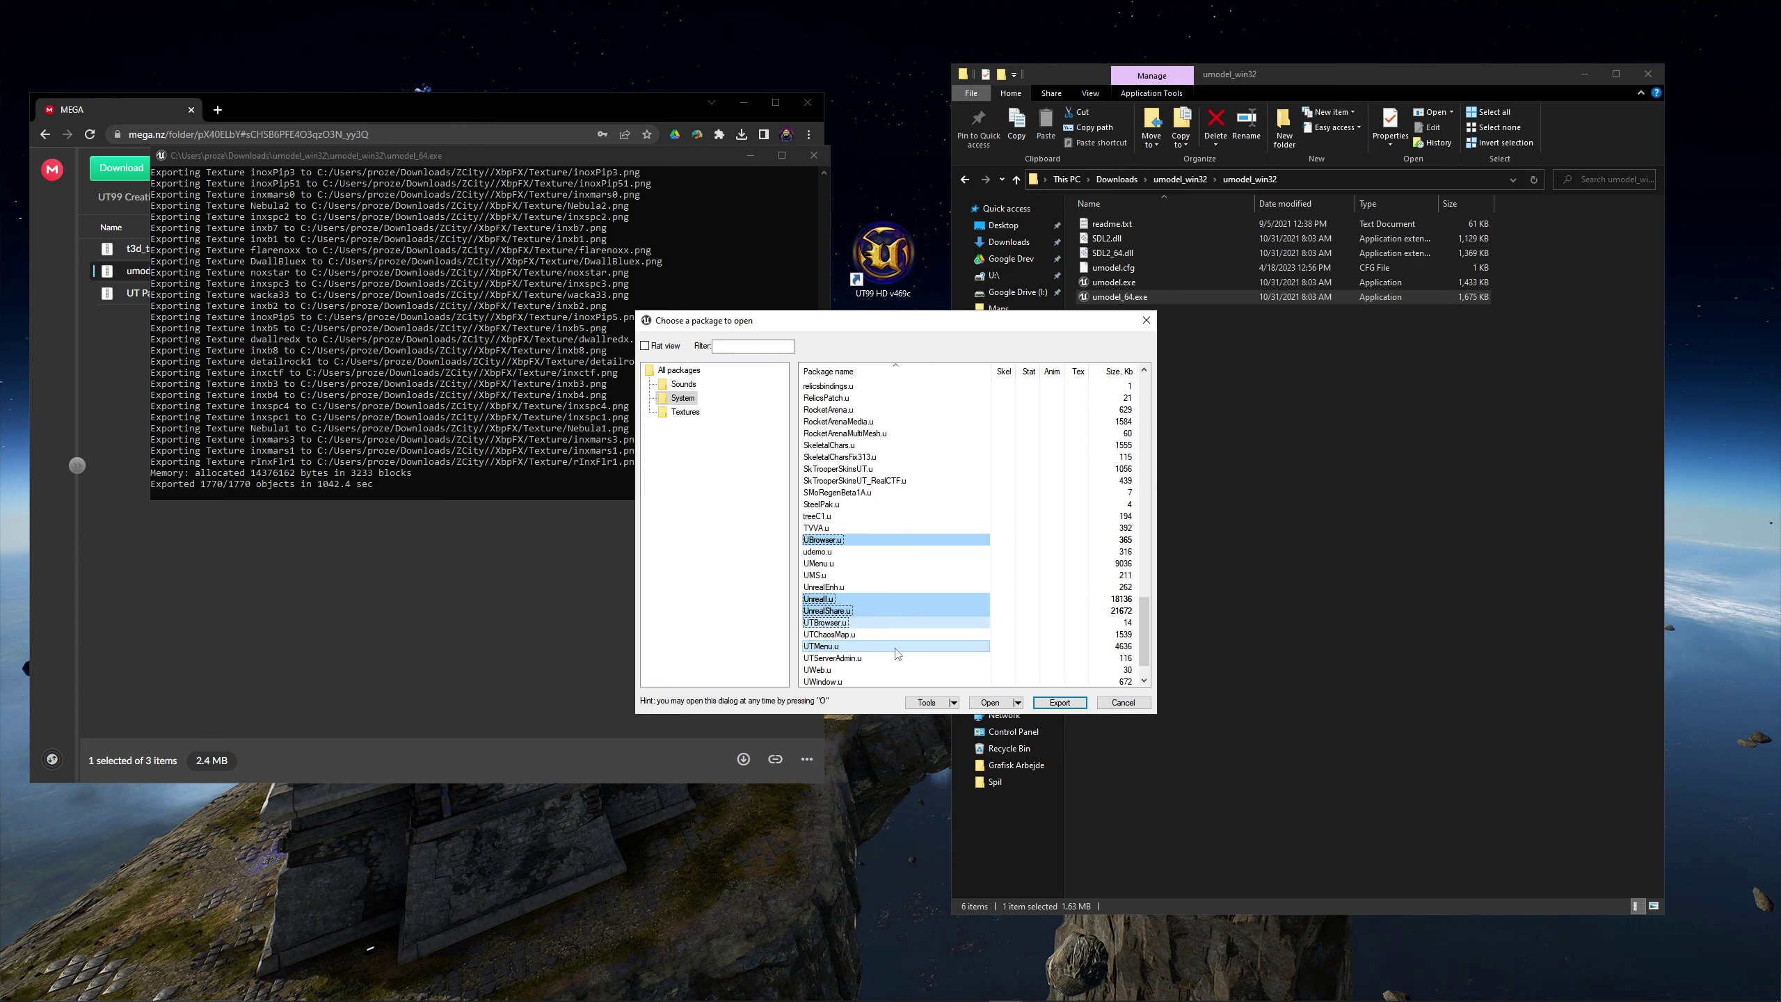
{"action": "left_click", "coordinate": [892, 681], "text": "ctrl"}
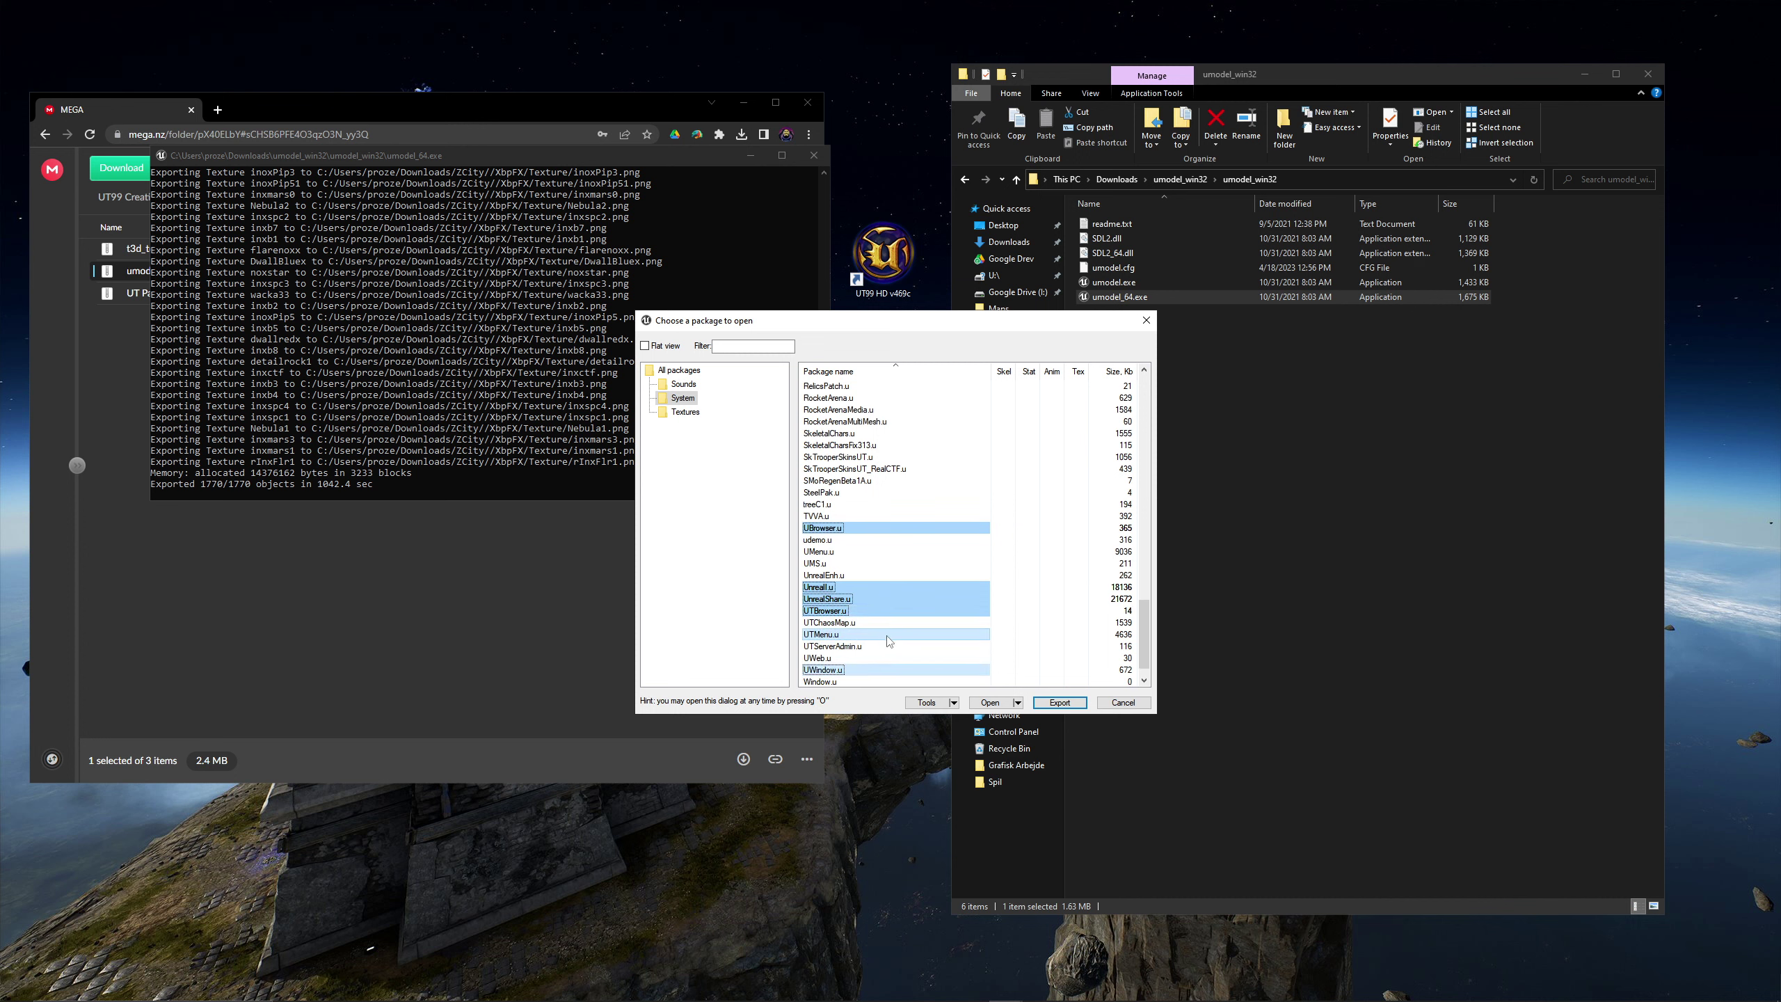
- Export the chosen System packages' textures as PNG with the default options
{"action": "scroll", "coordinate": [905, 660], "scroll_direction": "down", "scroll_amount": 1}
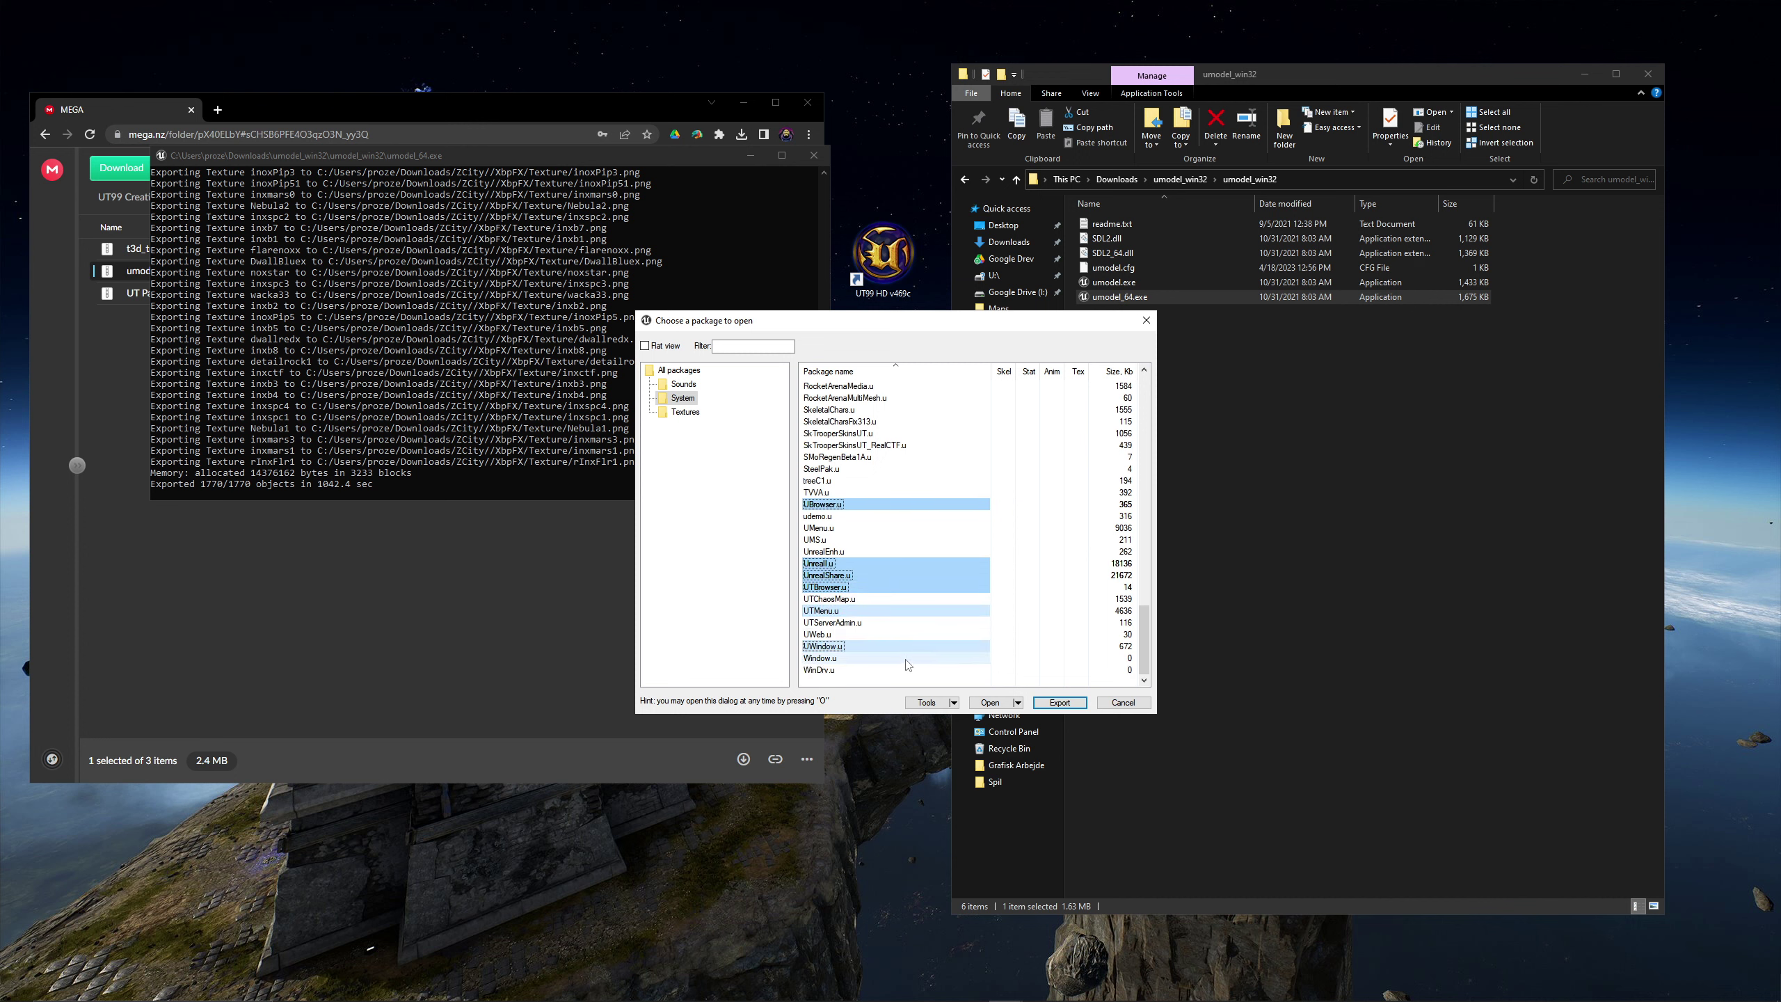
{"action": "left_click", "coordinate": [1063, 705]}
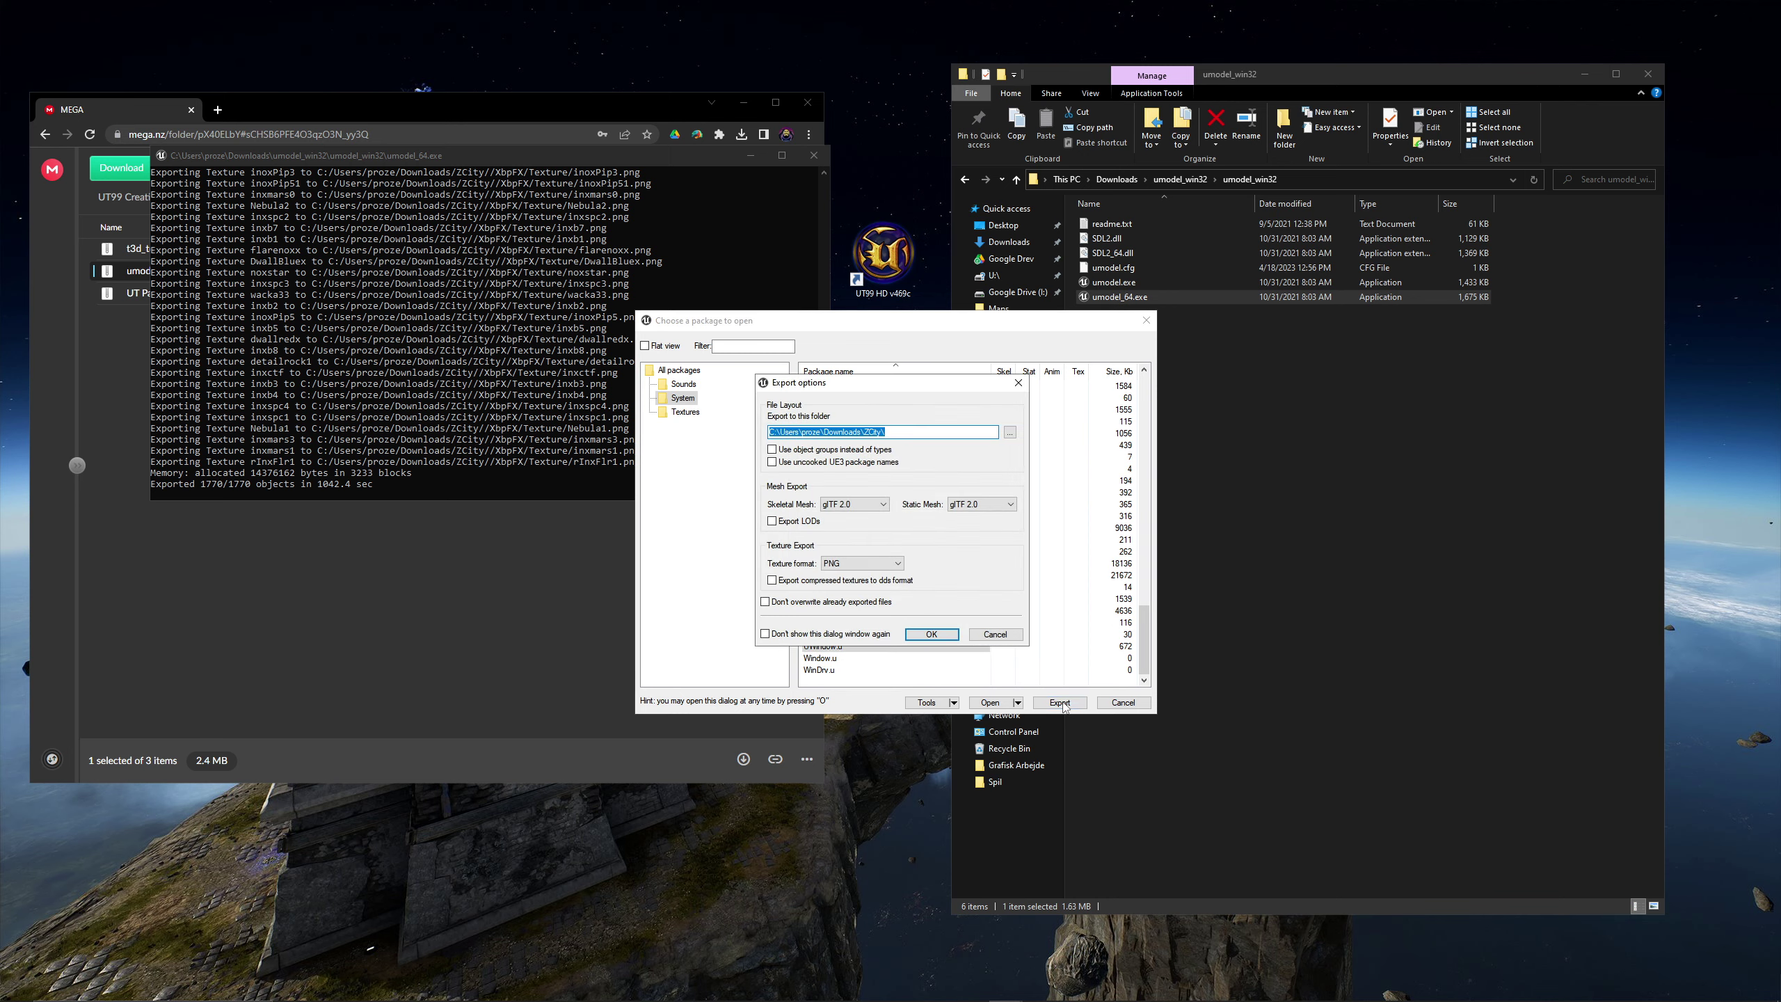
{"action": "left_click", "coordinate": [931, 634]}
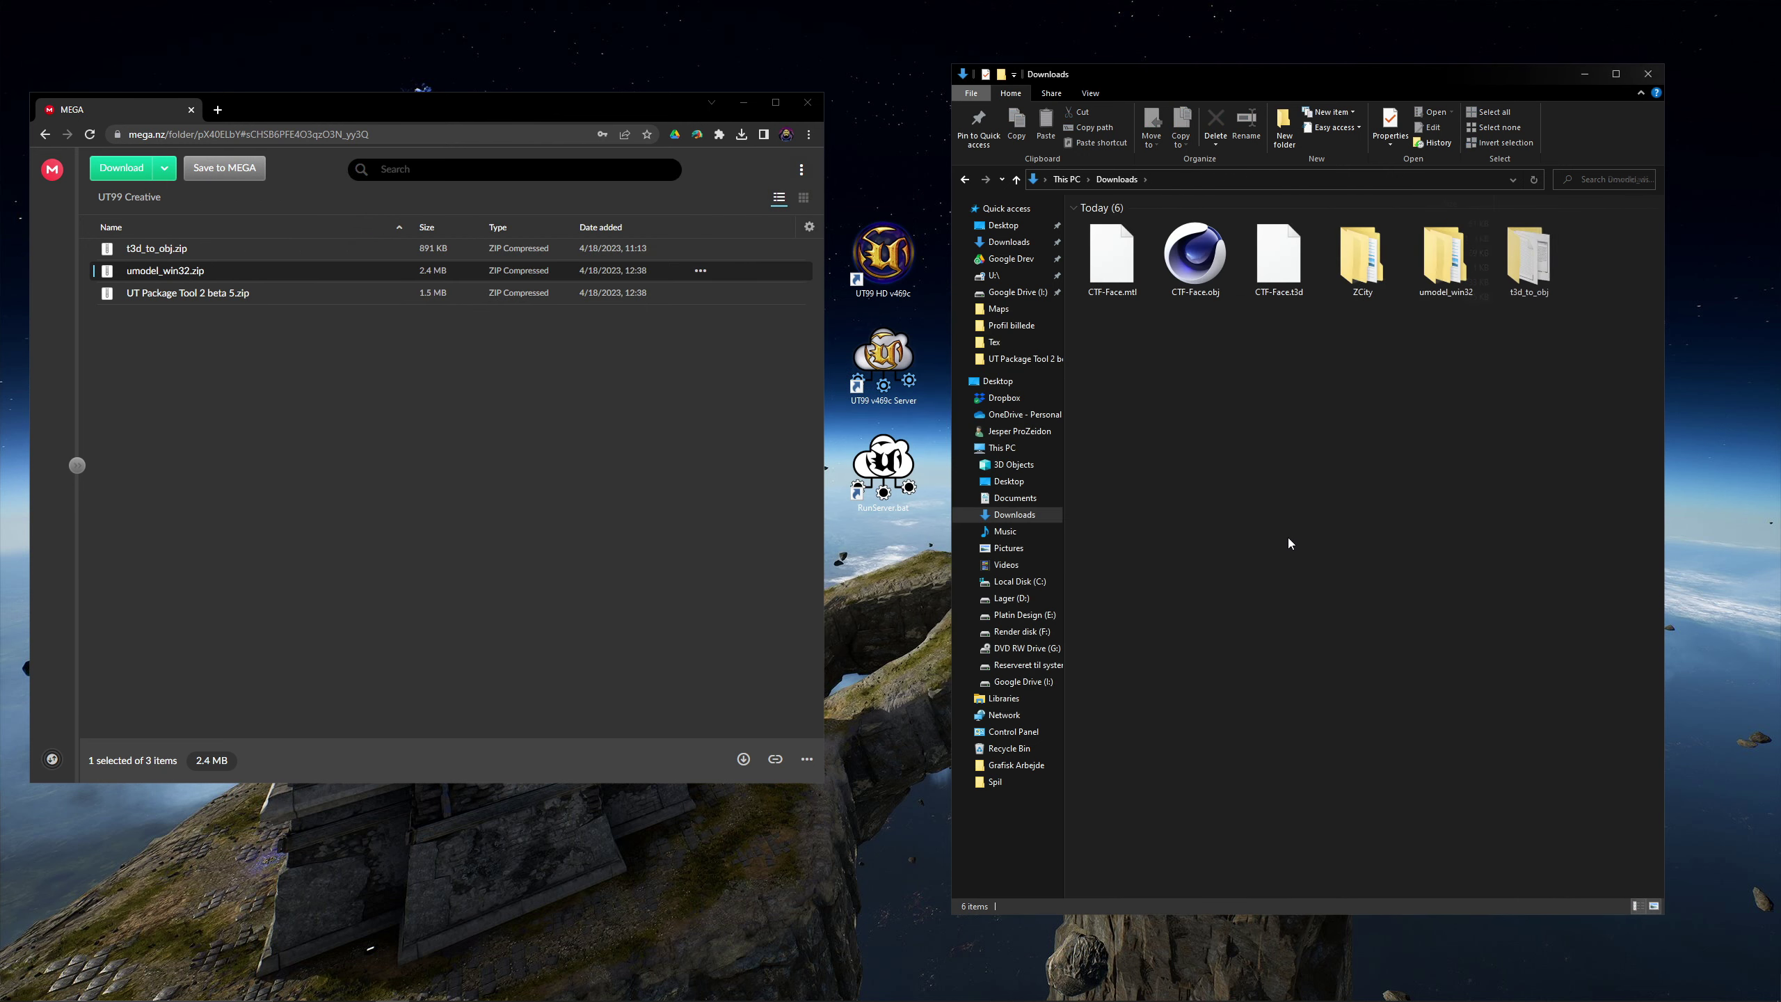
- Create a 'tex' folder in Downloads and open it in its own window on the left
{"action": "key", "text": "ctrl+shift+n"}
{"action": "type", "text": "tex"}
{"action": "key", "text": "Return"}
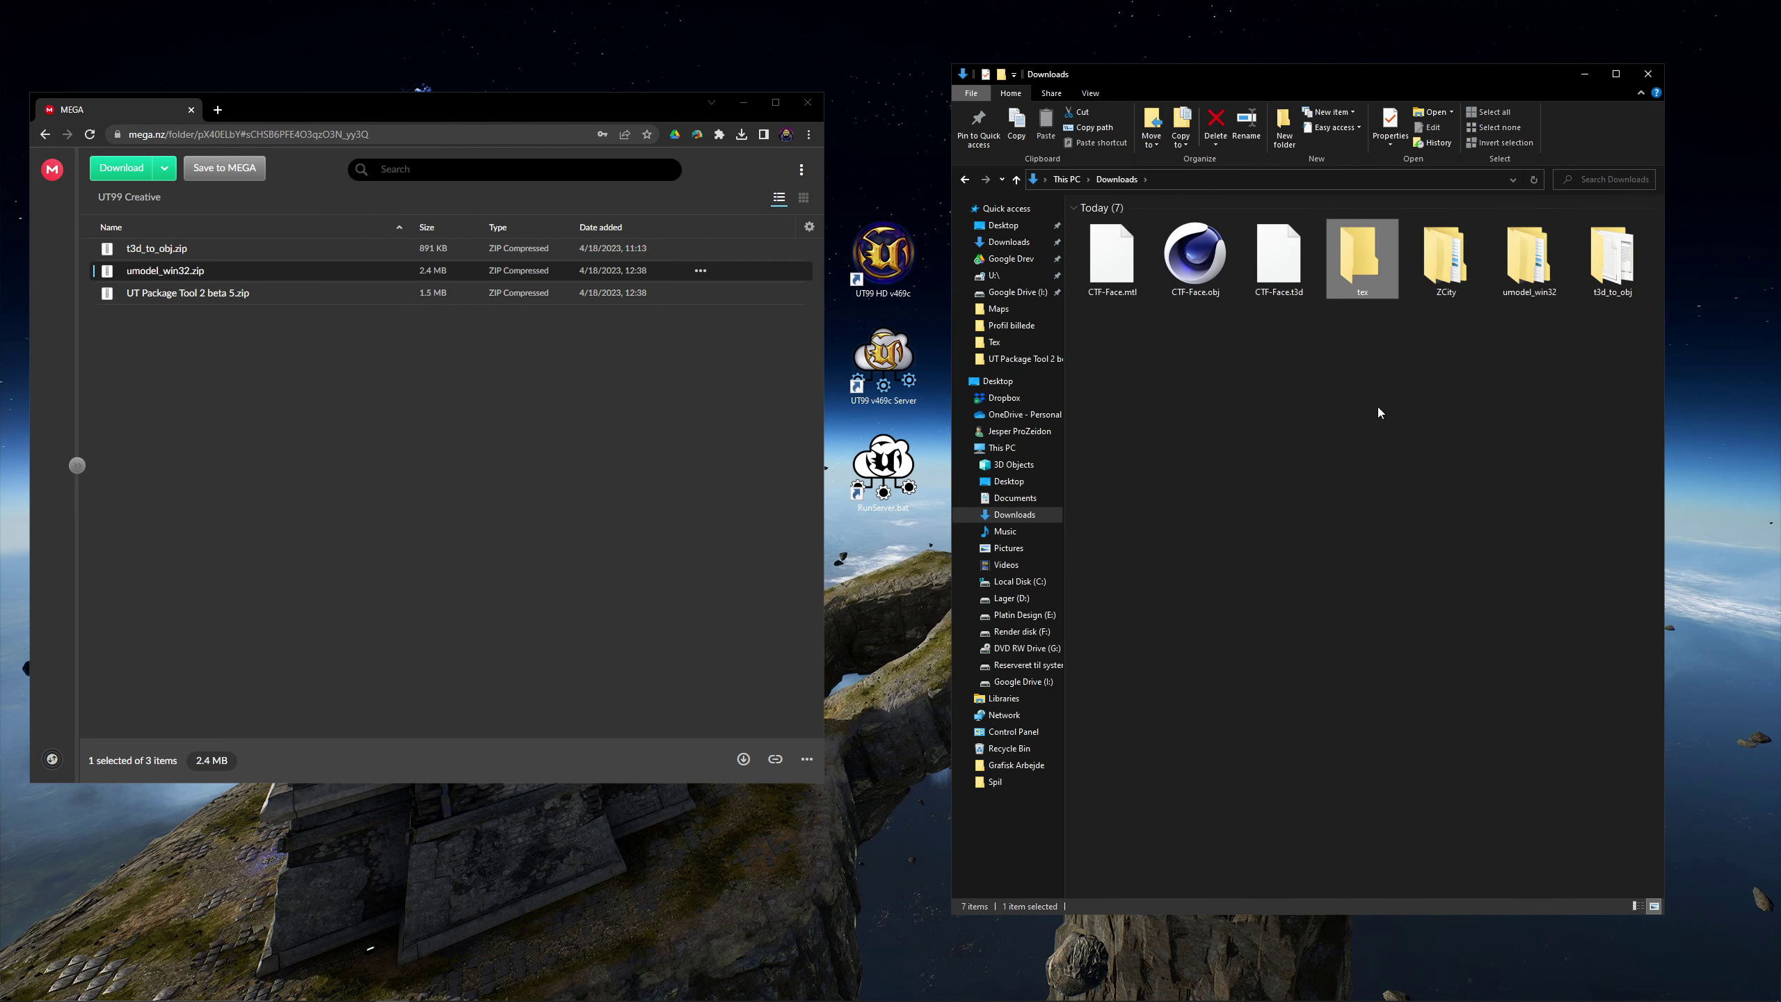
{"action": "right_click", "coordinate": [1370, 265]}
{"action": "left_click", "coordinate": [1409, 290]}
{"action": "left_click_drag", "start_coordinate": [1355, 99], "coordinate": [593, 80]}
- Move all 770 BotPack textures from ZCity into the tex folder
{"action": "double_click", "coordinate": [1445, 257]}
{"action": "double_click", "coordinate": [1128, 224]}
{"action": "double_click", "coordinate": [1125, 242]}
{"action": "key", "text": "ctrl+a"}
{"action": "left_click_drag", "start_coordinate": [1109, 273], "coordinate": [582, 323]}
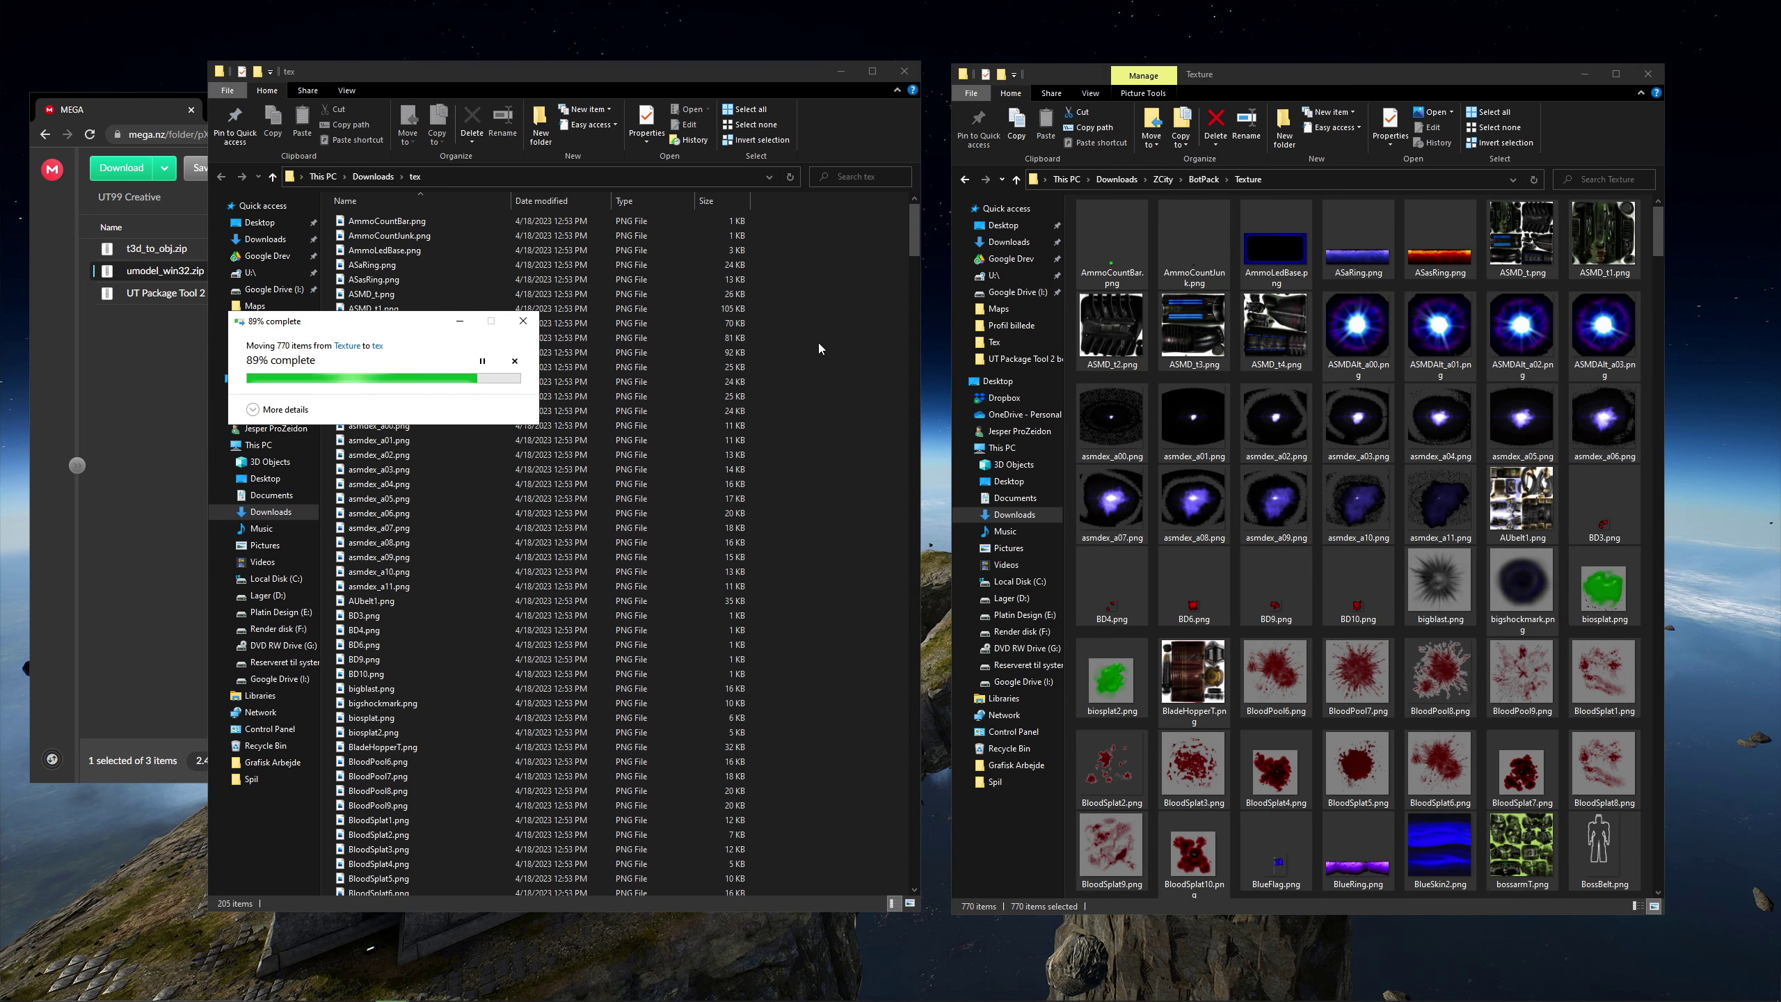
- Move the 214 Crypt2 texture images into the tex folder
{"action": "left_click", "coordinate": [1164, 181]}
{"action": "double_click", "coordinate": [1112, 240]}
{"action": "left_click", "coordinate": [1111, 228]}
{"action": "double_click", "coordinate": [1111, 225]}
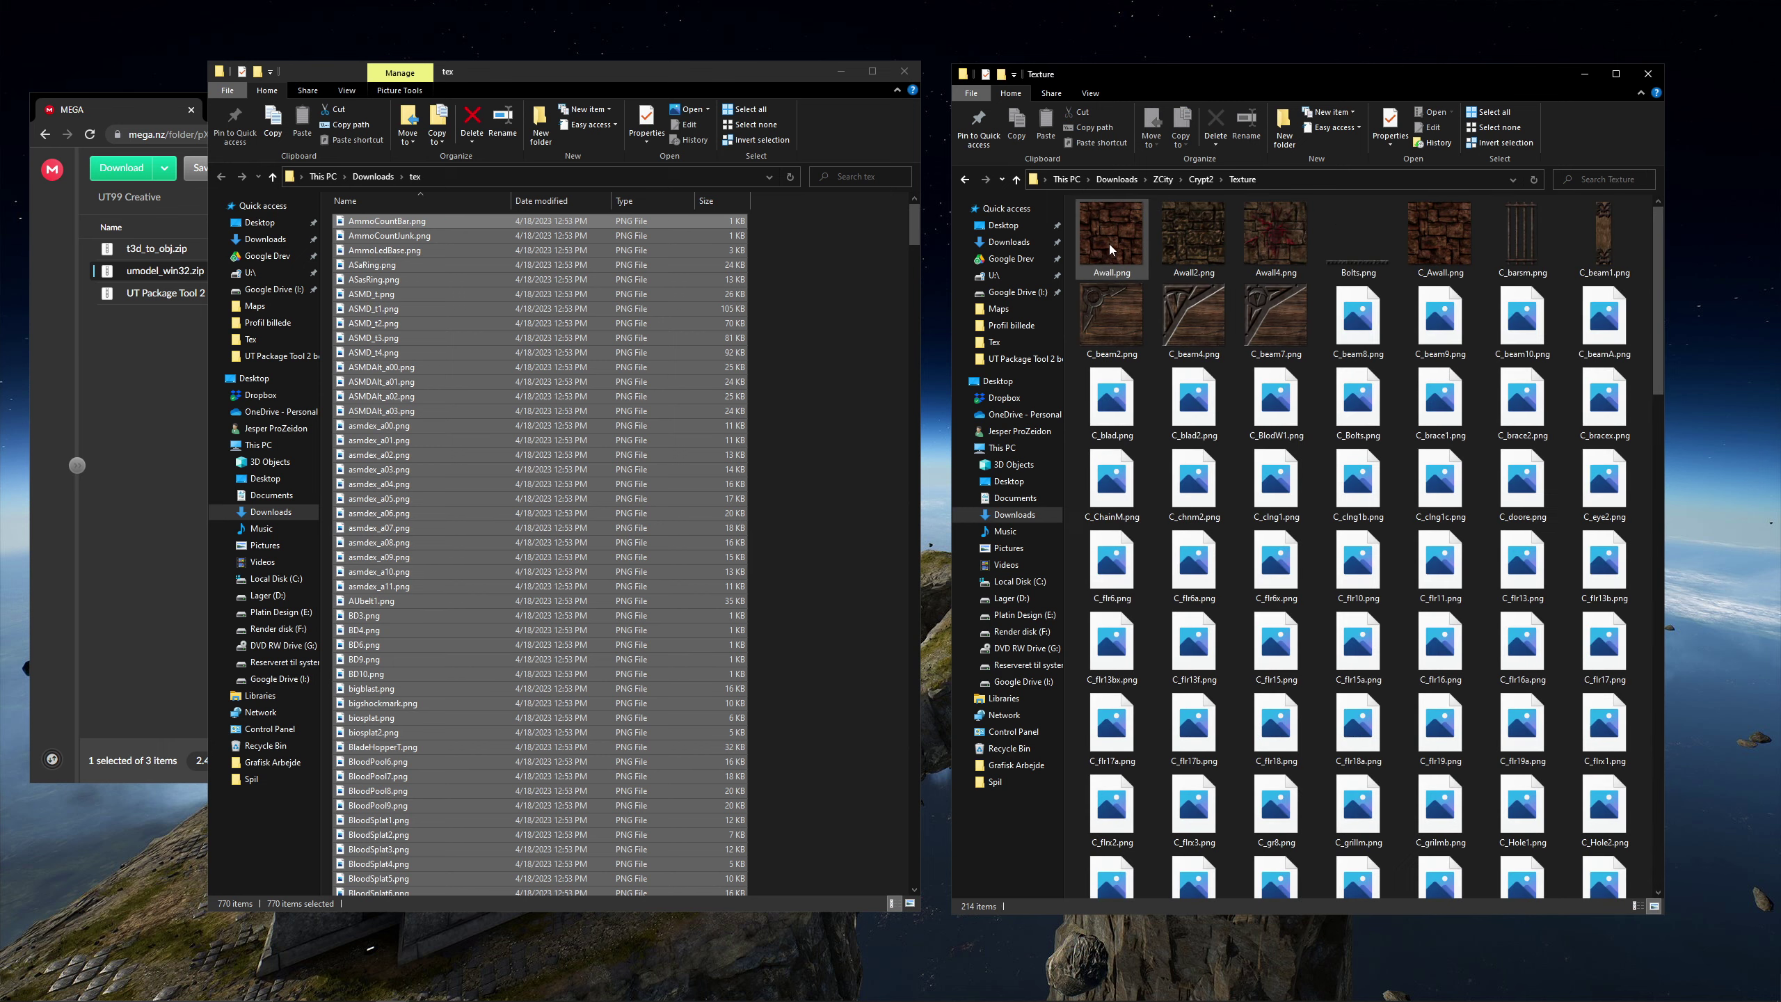
{"action": "key", "text": "ctrl+a"}
{"action": "left_click", "coordinate": [613, 264]}
{"action": "key", "text": "ctrl+v"}
- Move the 39 UWindow texture images into the tex folder
{"action": "left_click", "coordinate": [965, 180]}
{"action": "left_click", "coordinate": [966, 180]}
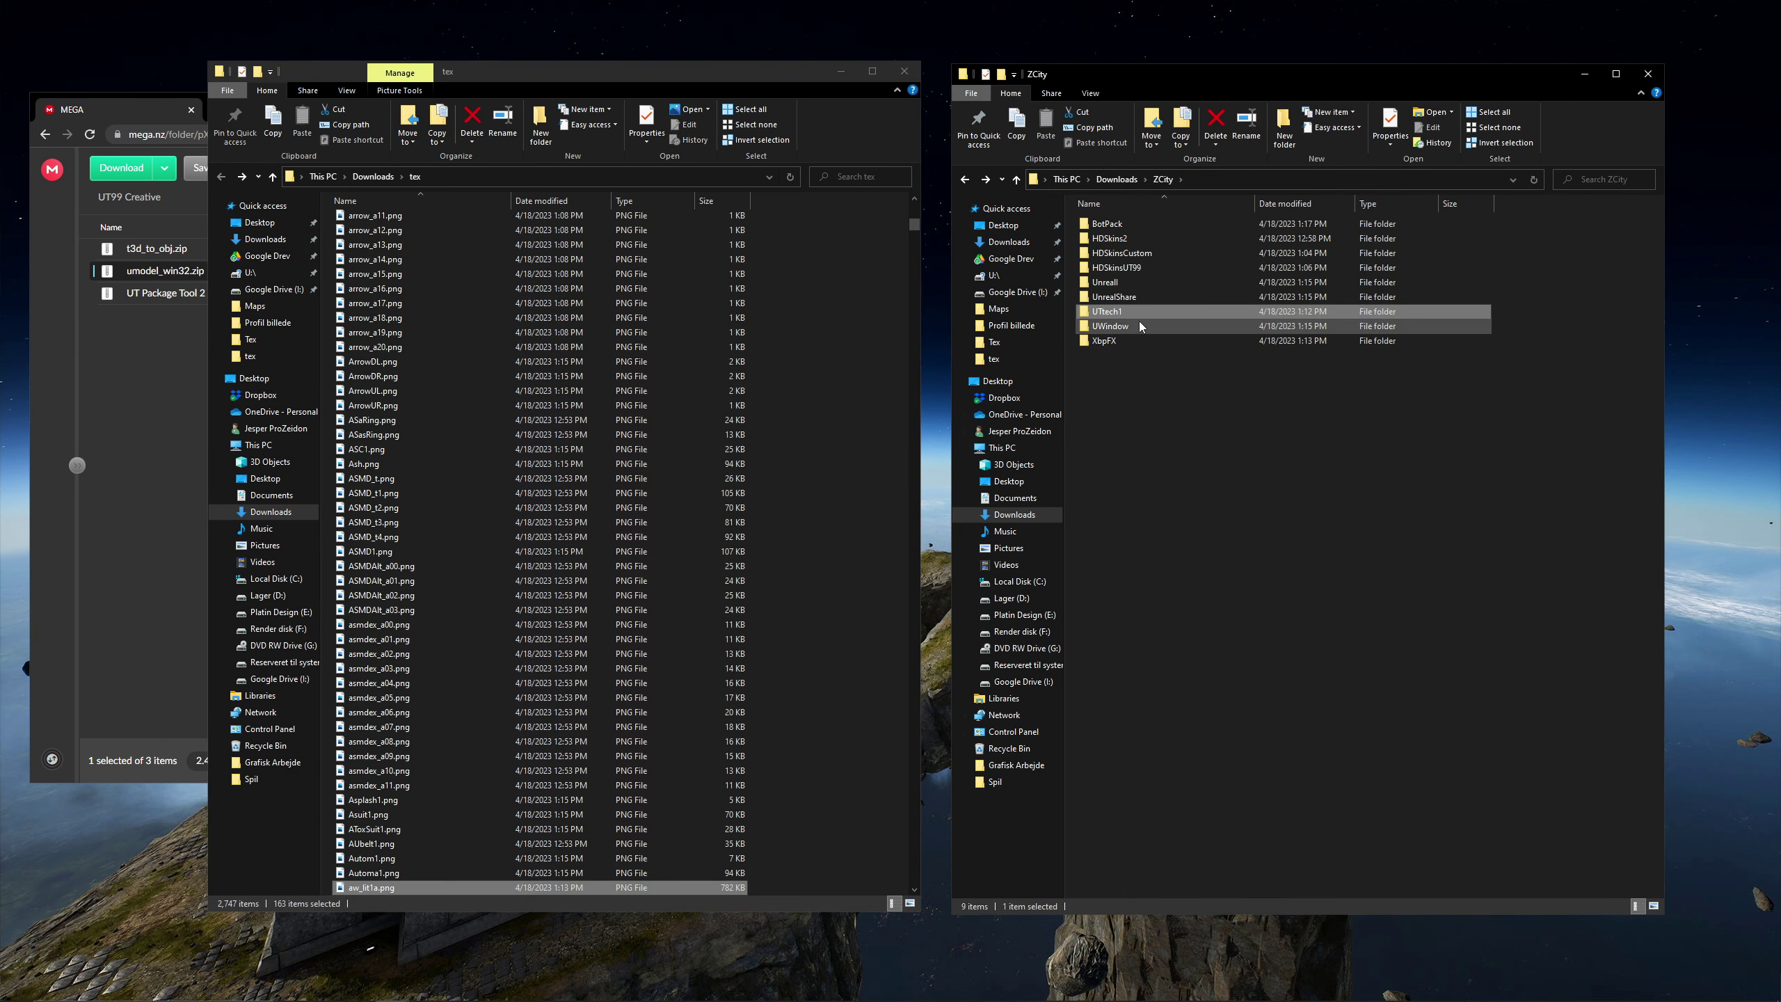
{"action": "left_click", "coordinate": [1124, 313]}
{"action": "double_click", "coordinate": [1115, 312]}
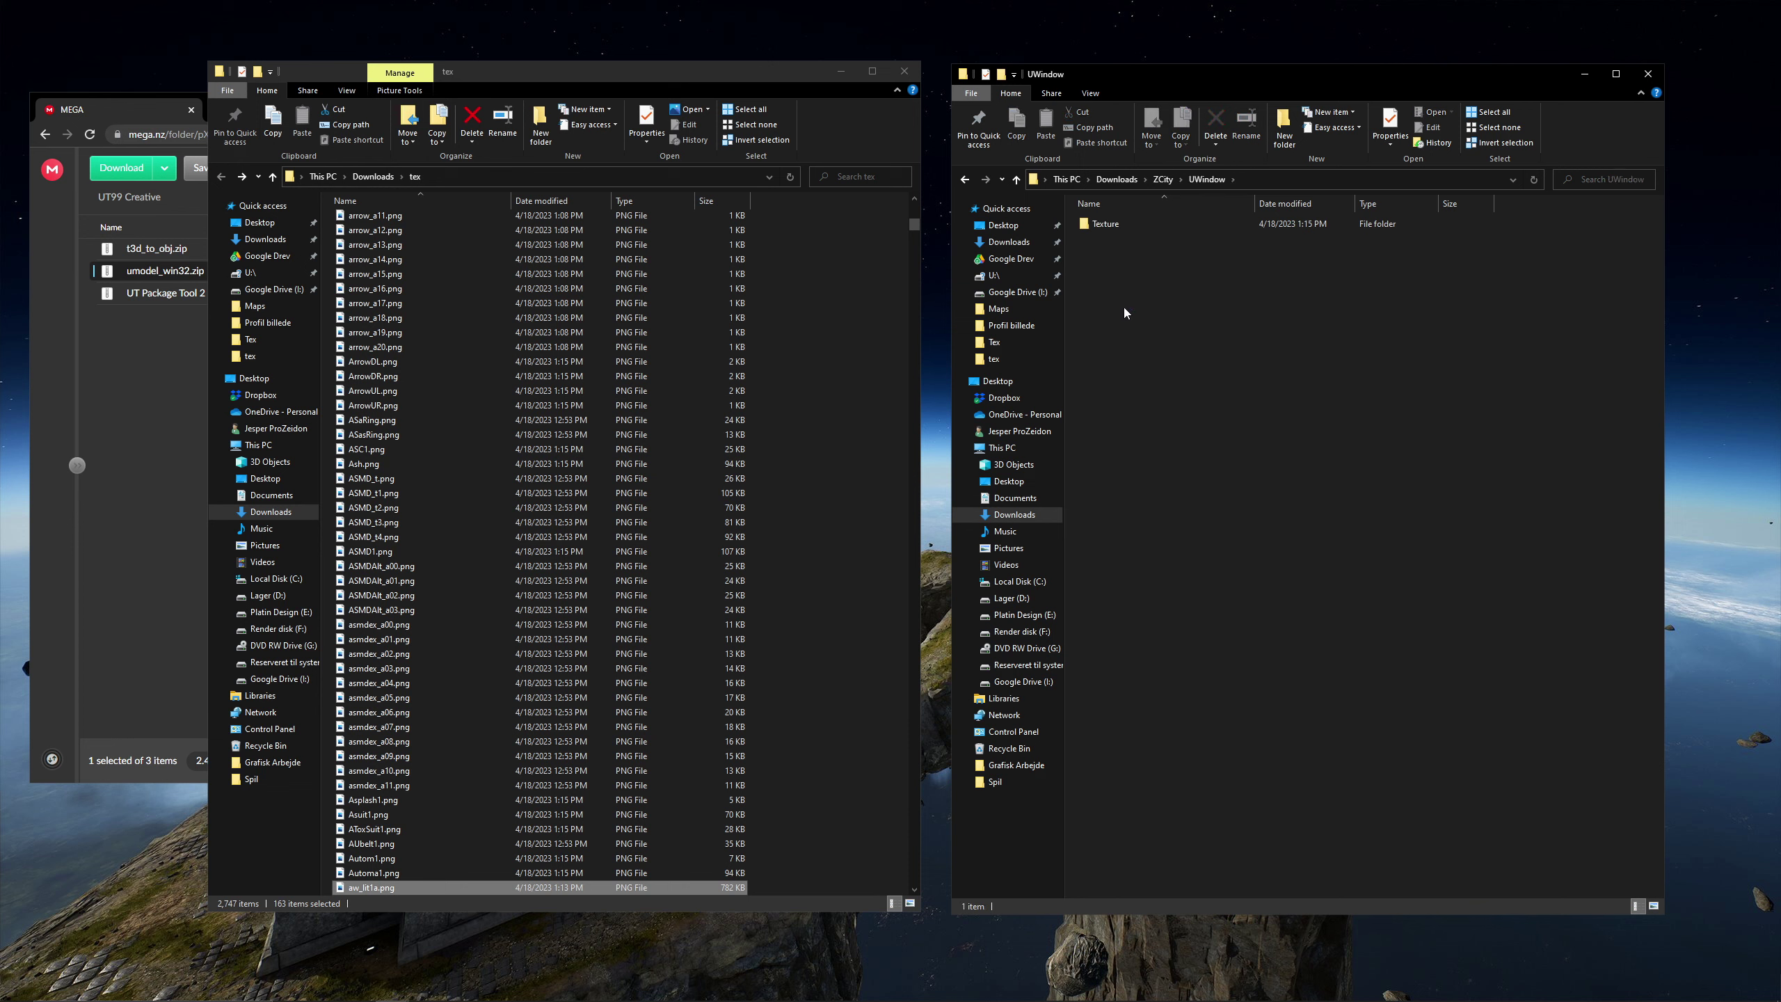
{"action": "double_click", "coordinate": [1106, 226]}
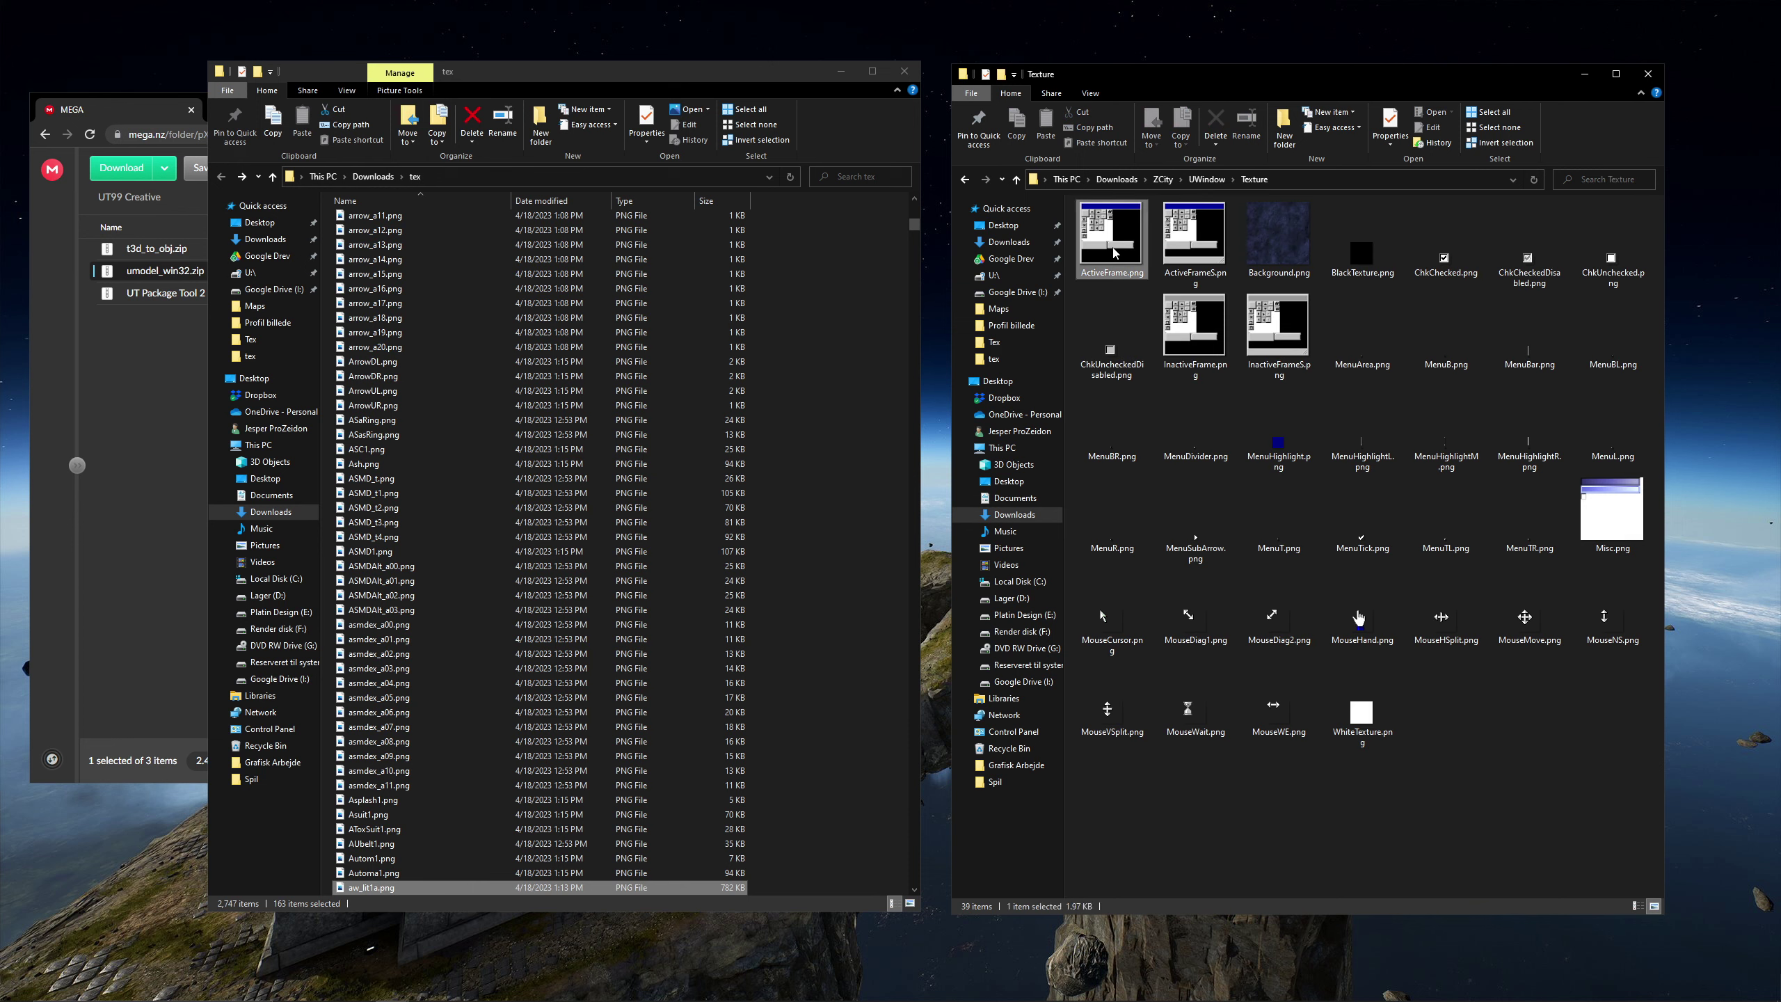
{"action": "left_click", "coordinate": [1110, 254]}
{"action": "key", "text": "ctrl+a"}
{"action": "left_click", "coordinate": [448, 359]}
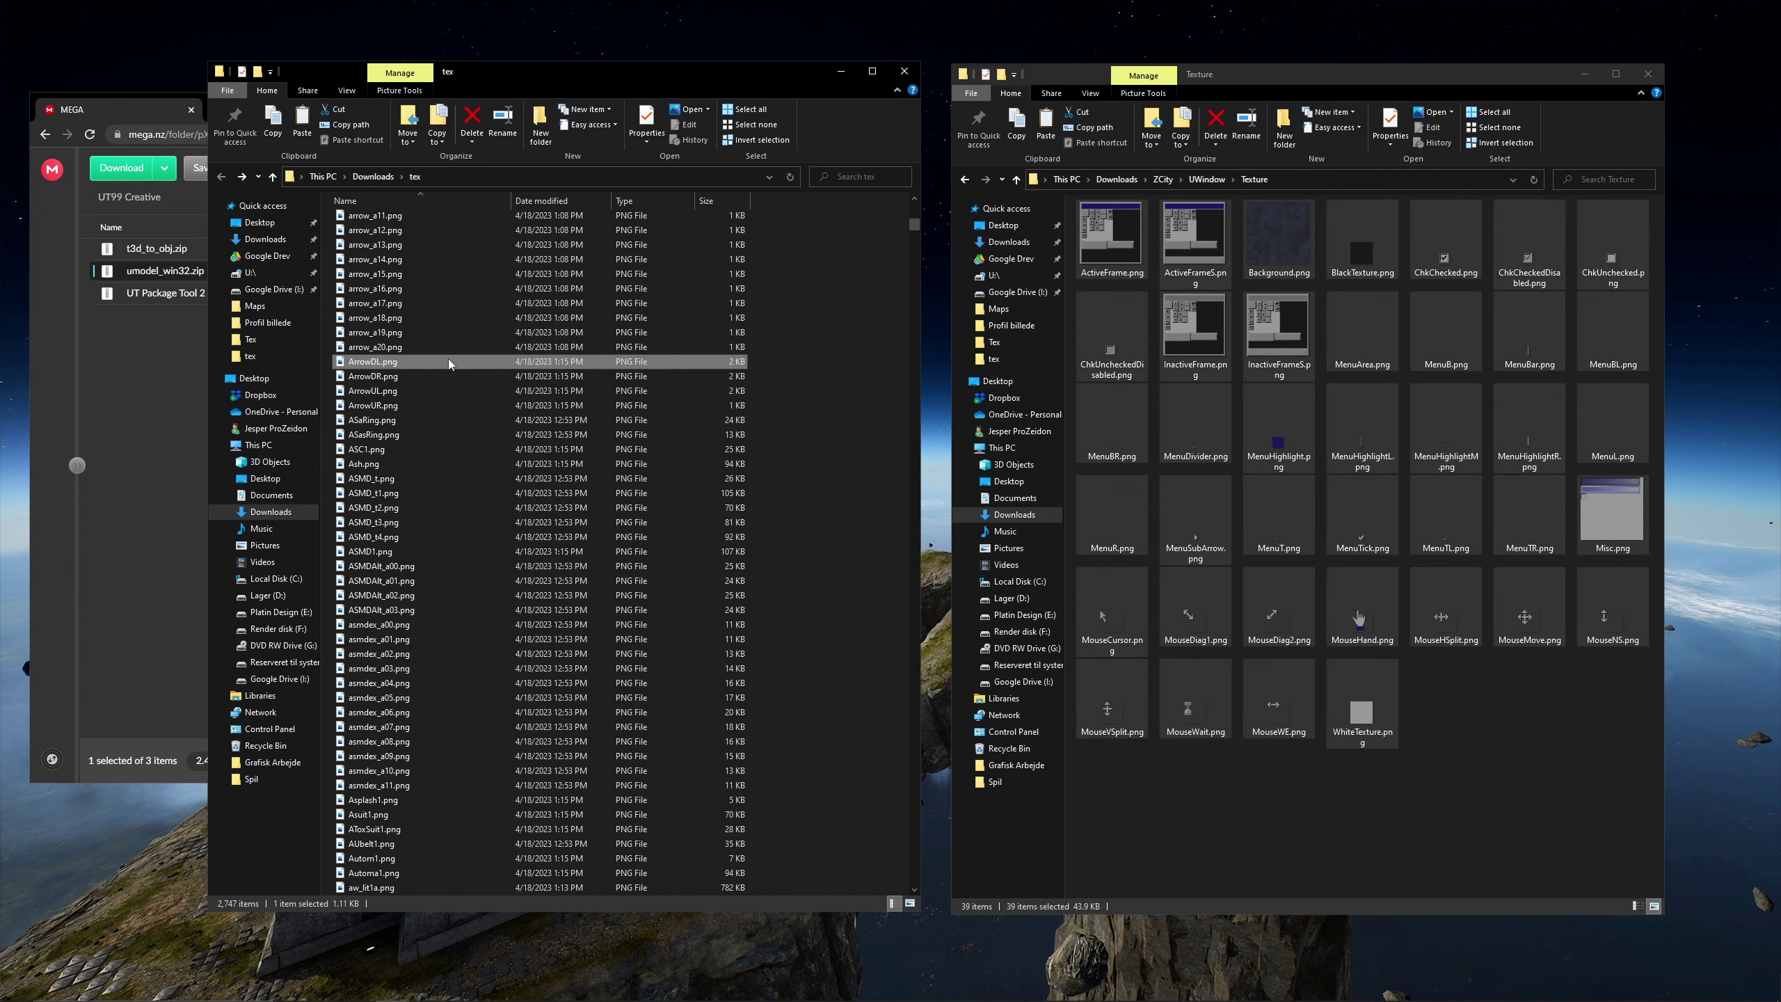
{"action": "key", "text": "ctrl+v"}
- Move the 46 XbpFX texture images into tex and return to Downloads
{"action": "left_click", "coordinate": [965, 180]}
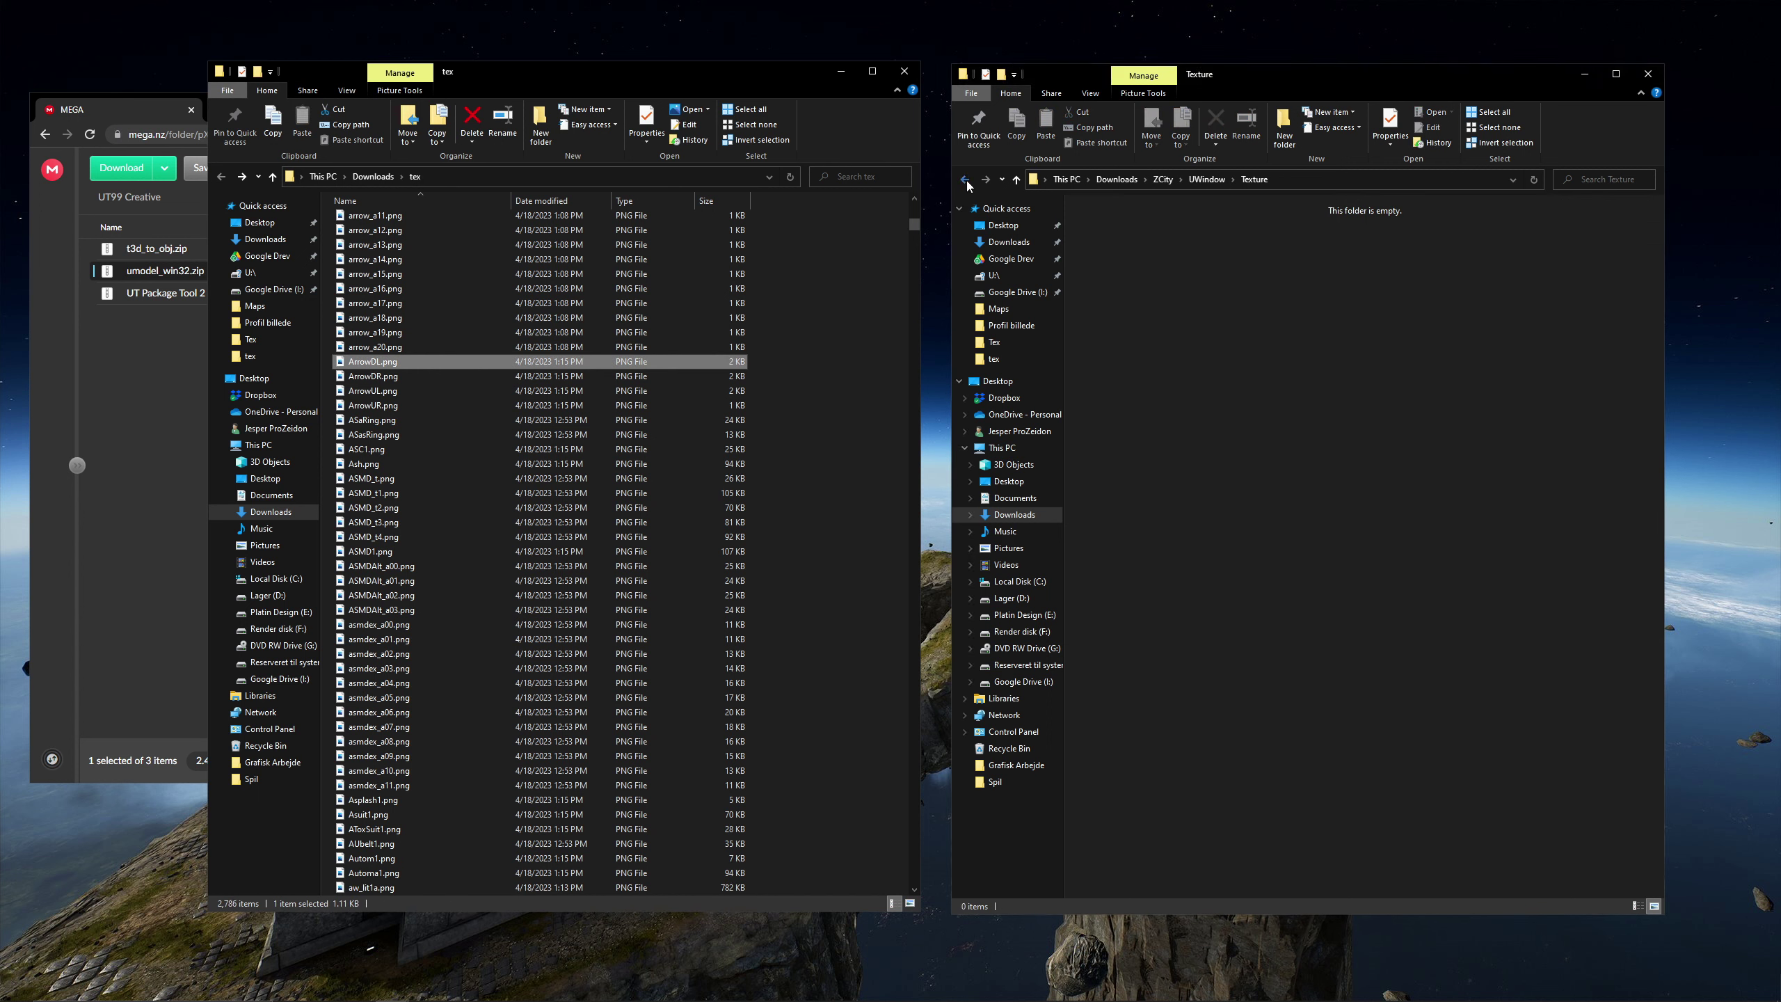
{"action": "left_click", "coordinate": [965, 181]}
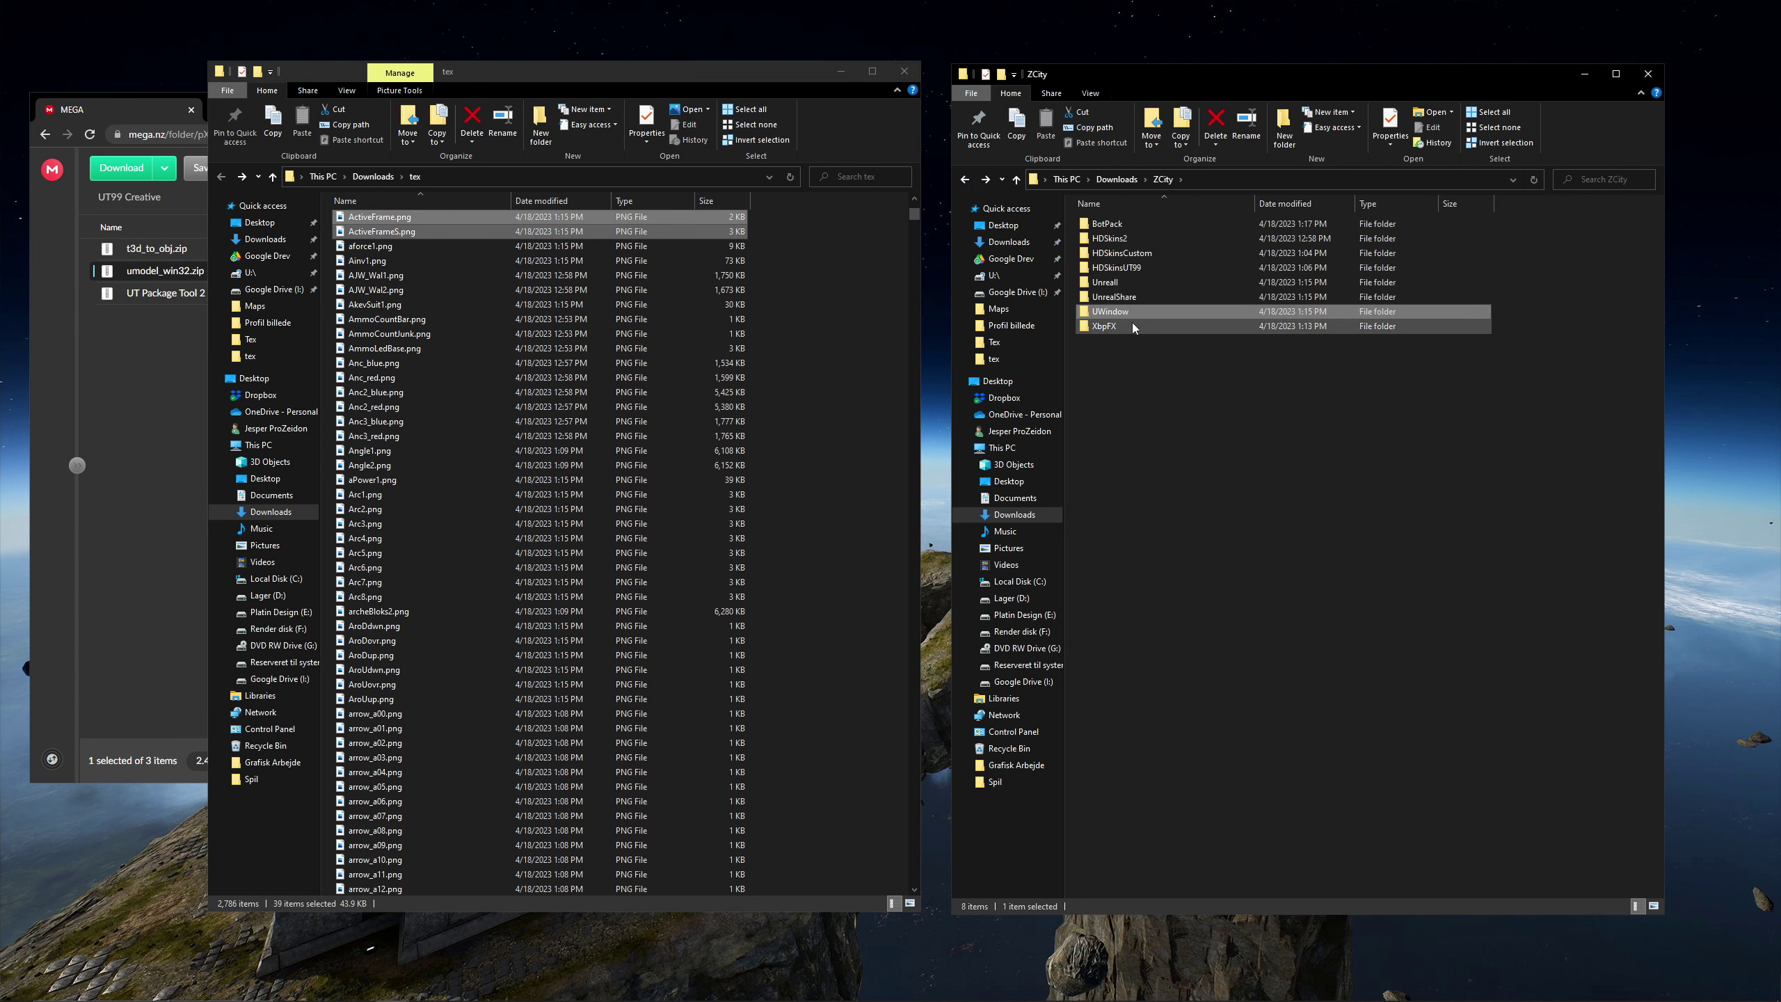
{"action": "double_click", "coordinate": [1117, 314]}
{"action": "double_click", "coordinate": [1106, 226]}
{"action": "key", "text": "ctrl+a"}
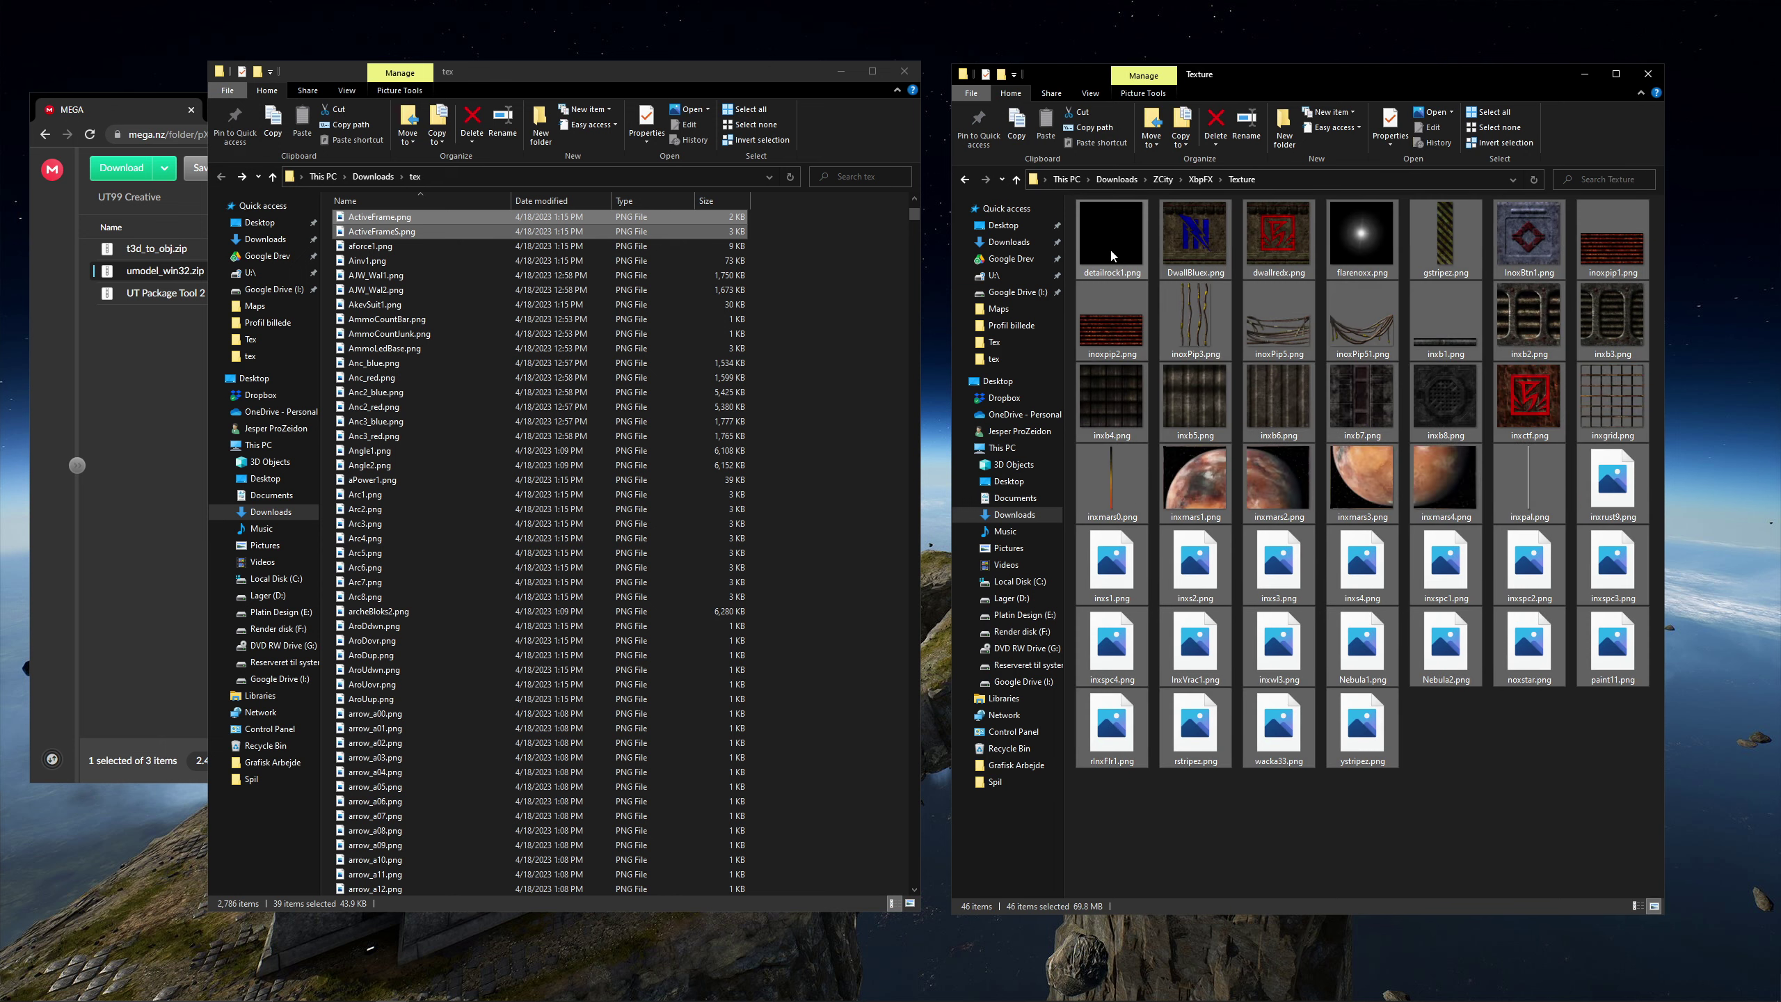
{"action": "key", "text": "Delete"}
{"action": "left_click", "coordinate": [406, 424]}
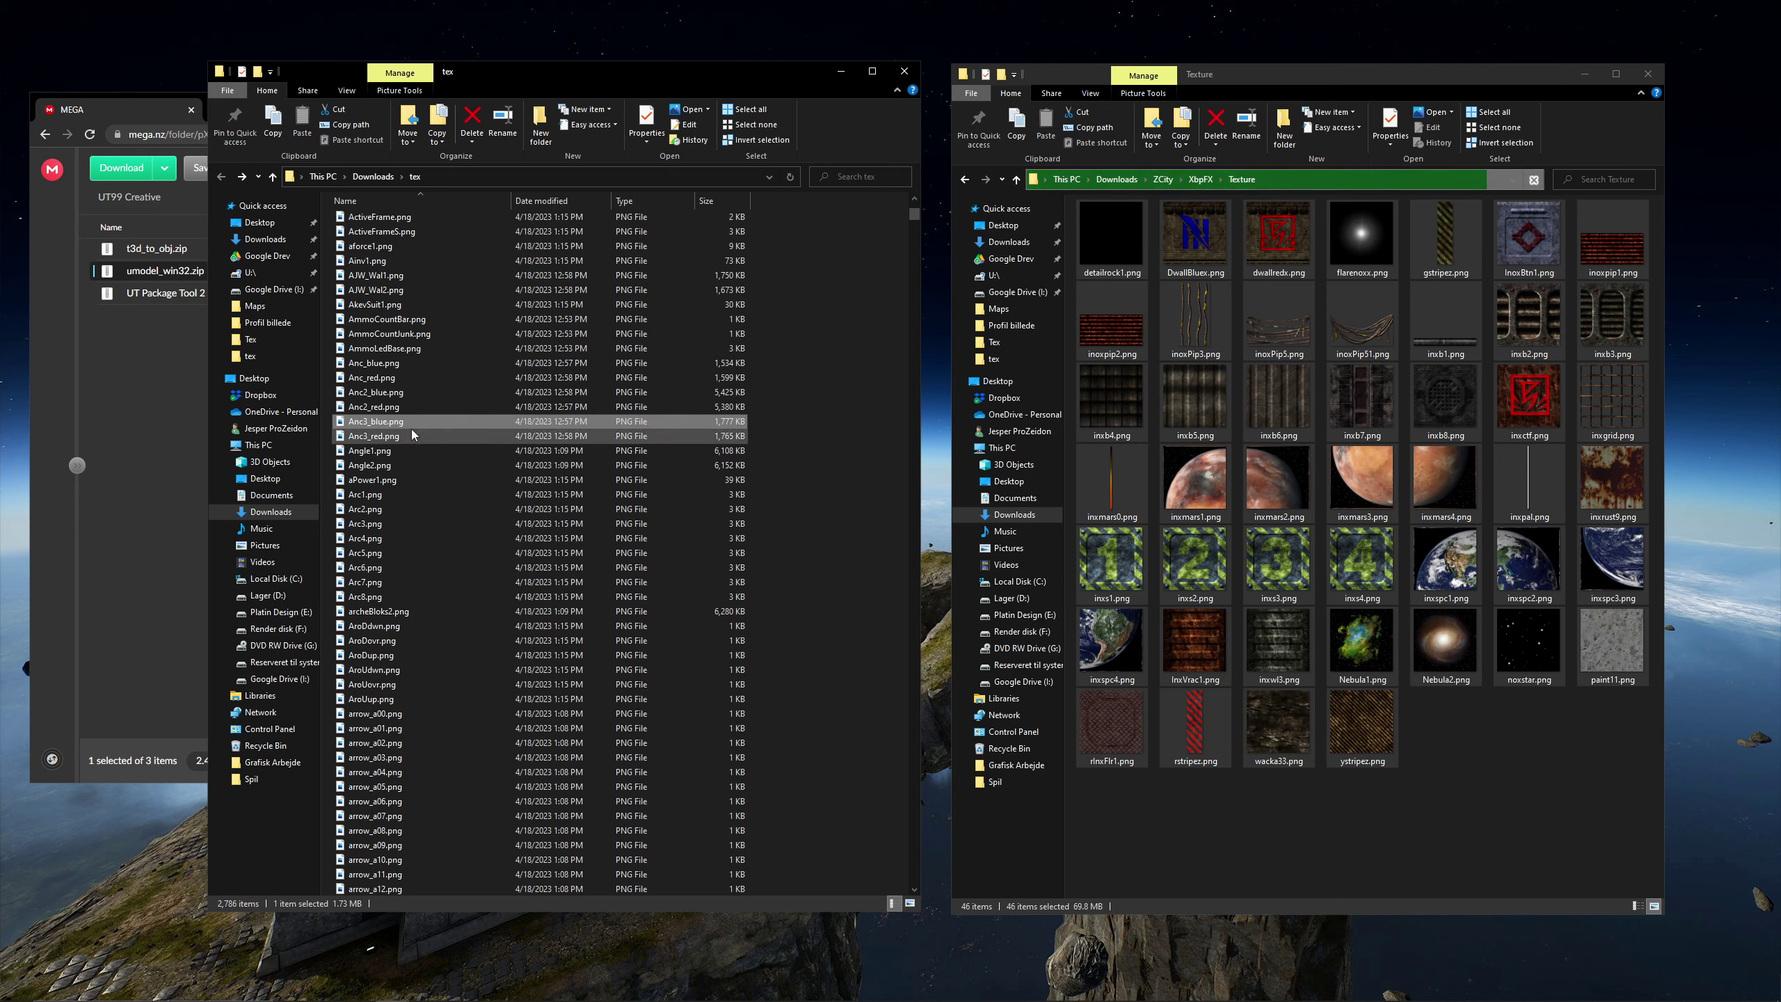
{"action": "left_click", "coordinate": [966, 180]}
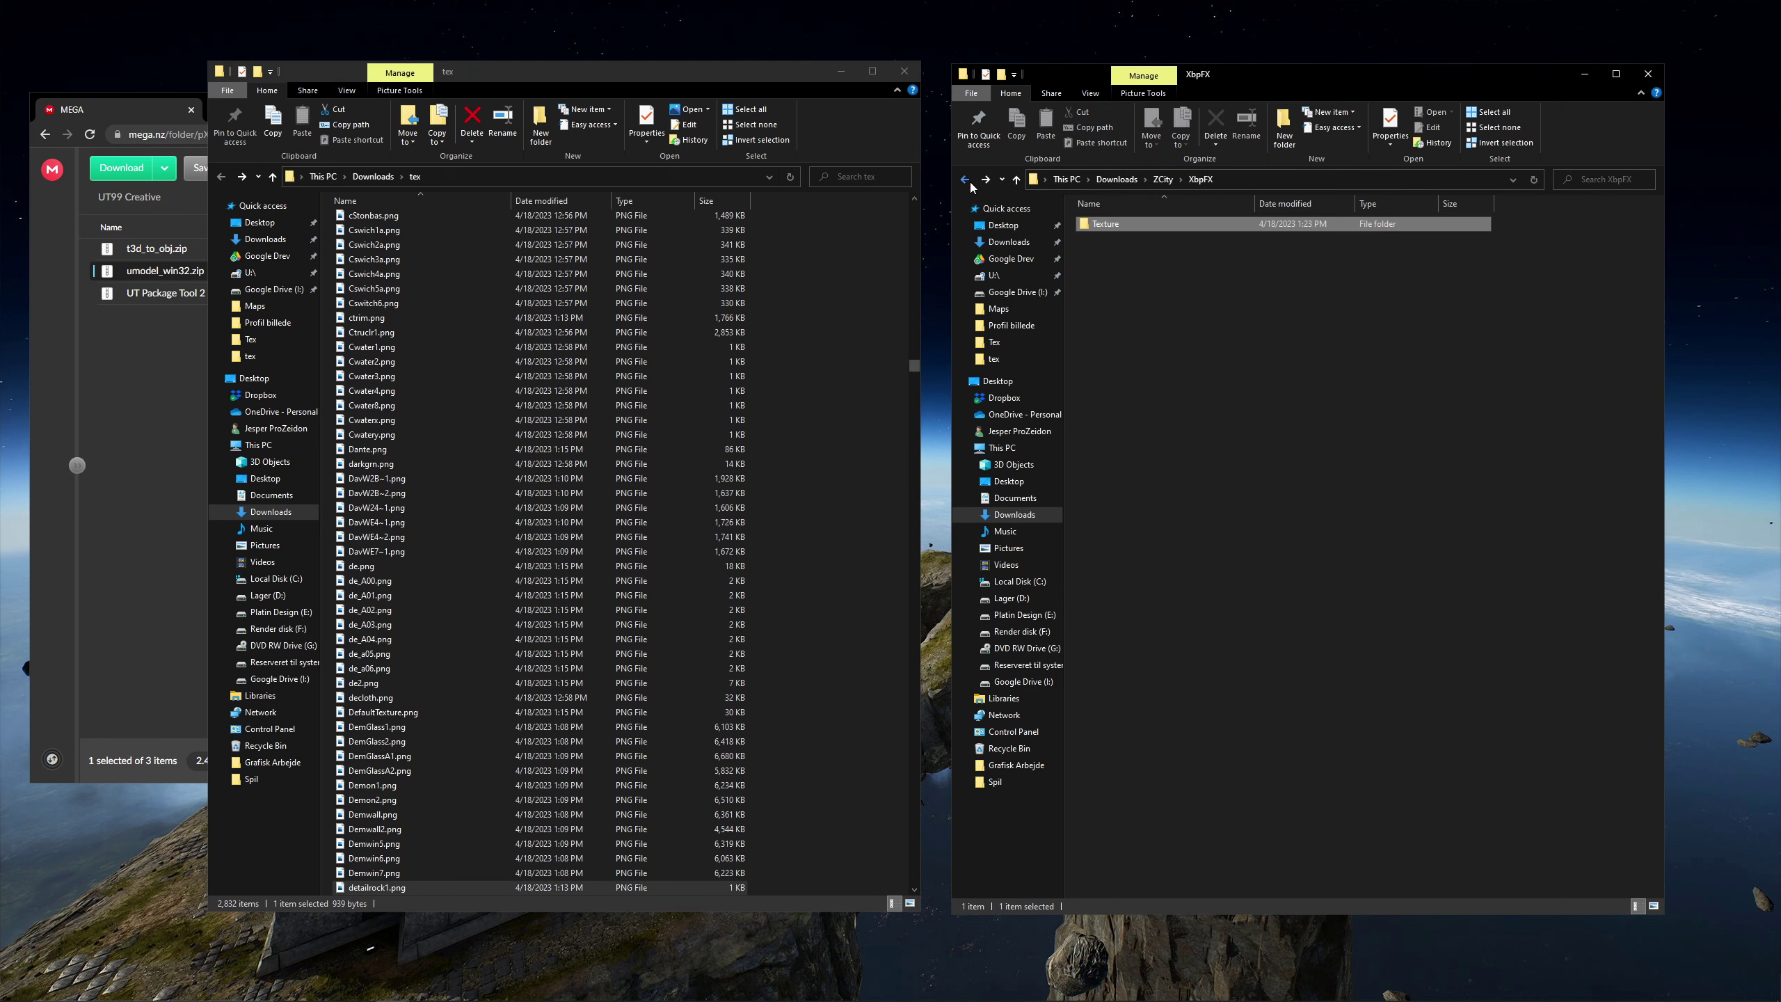
{"action": "left_click", "coordinate": [965, 181]}
{"action": "left_click", "coordinate": [1128, 343]}
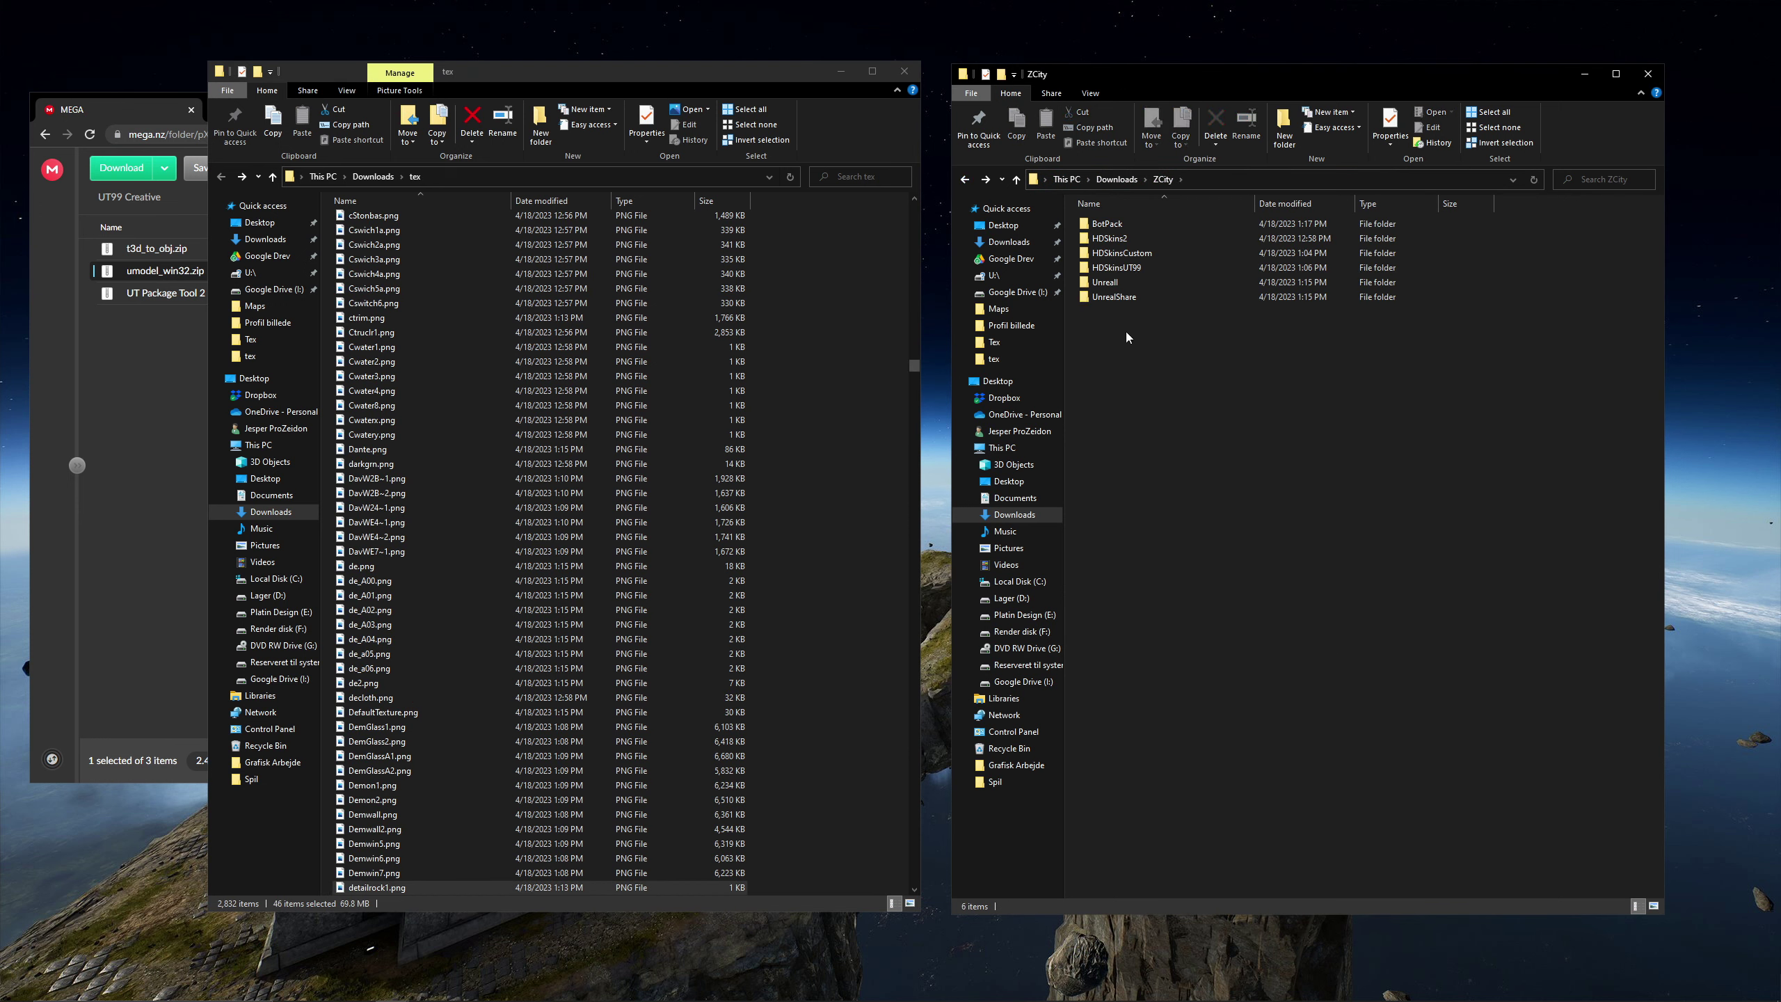
{"action": "left_click", "coordinate": [1116, 180]}
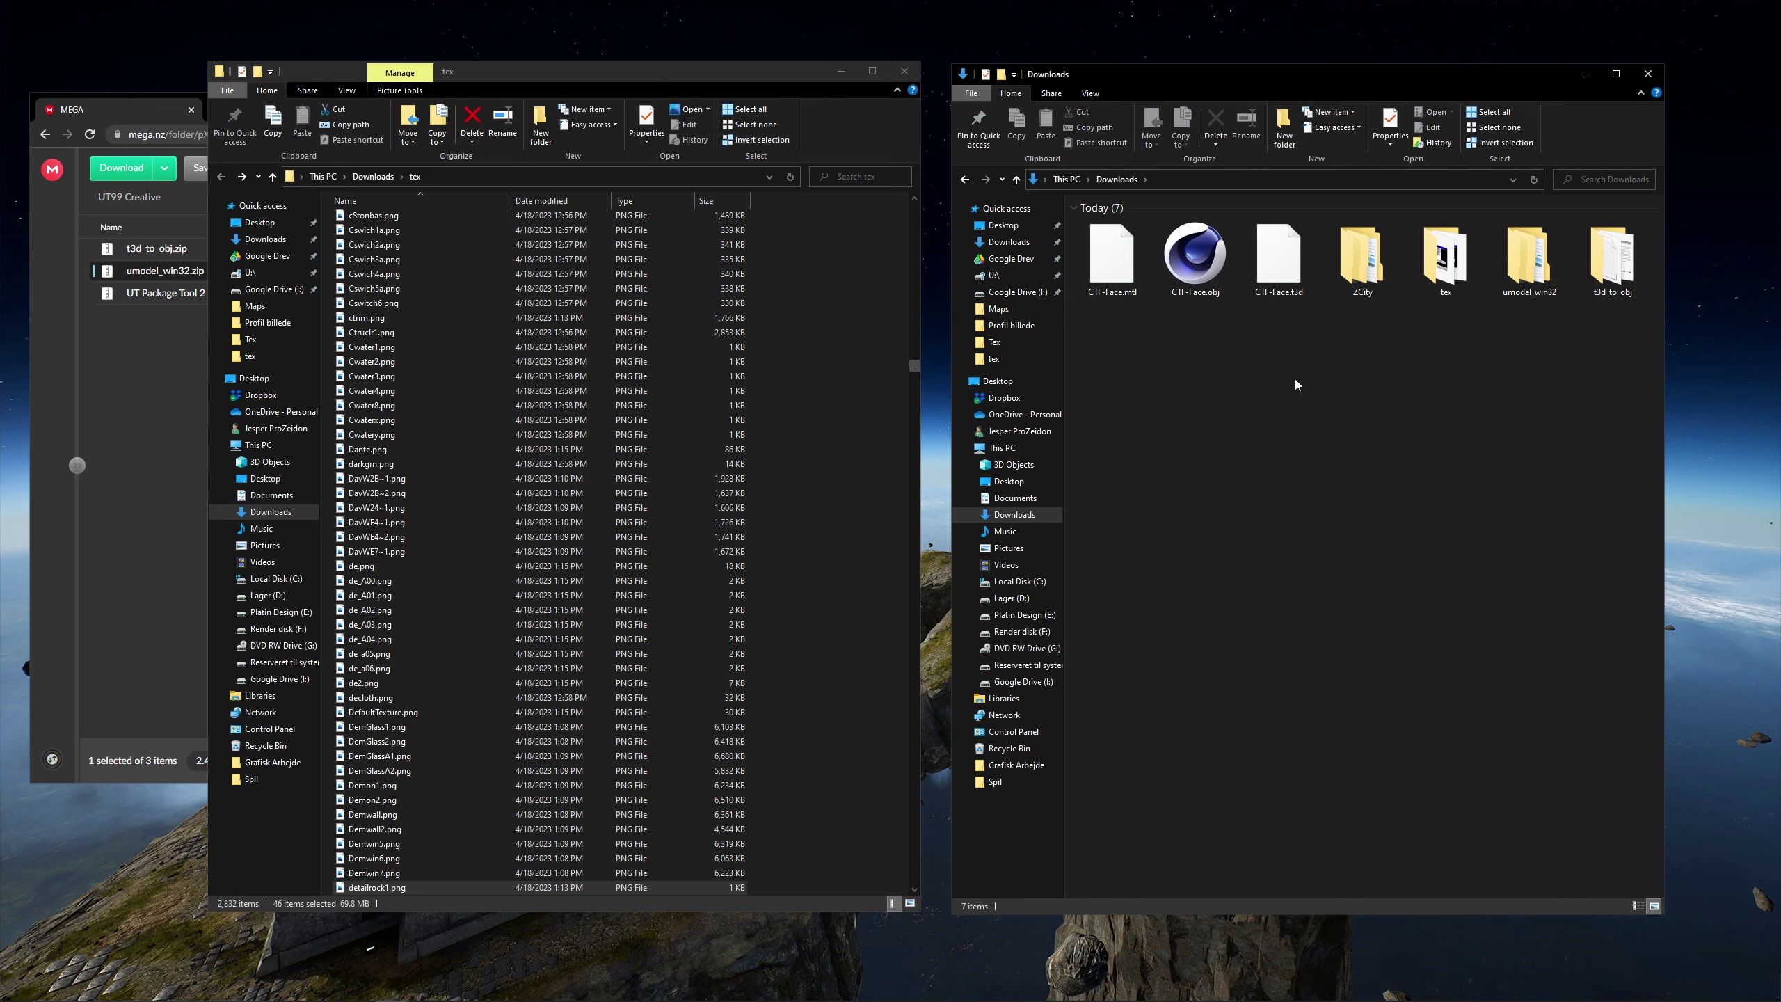
- Import CTF-Face.obj with default OBJ settings and uncheck Transparency on all its materials
{"action": "double_click", "coordinate": [1195, 256]}
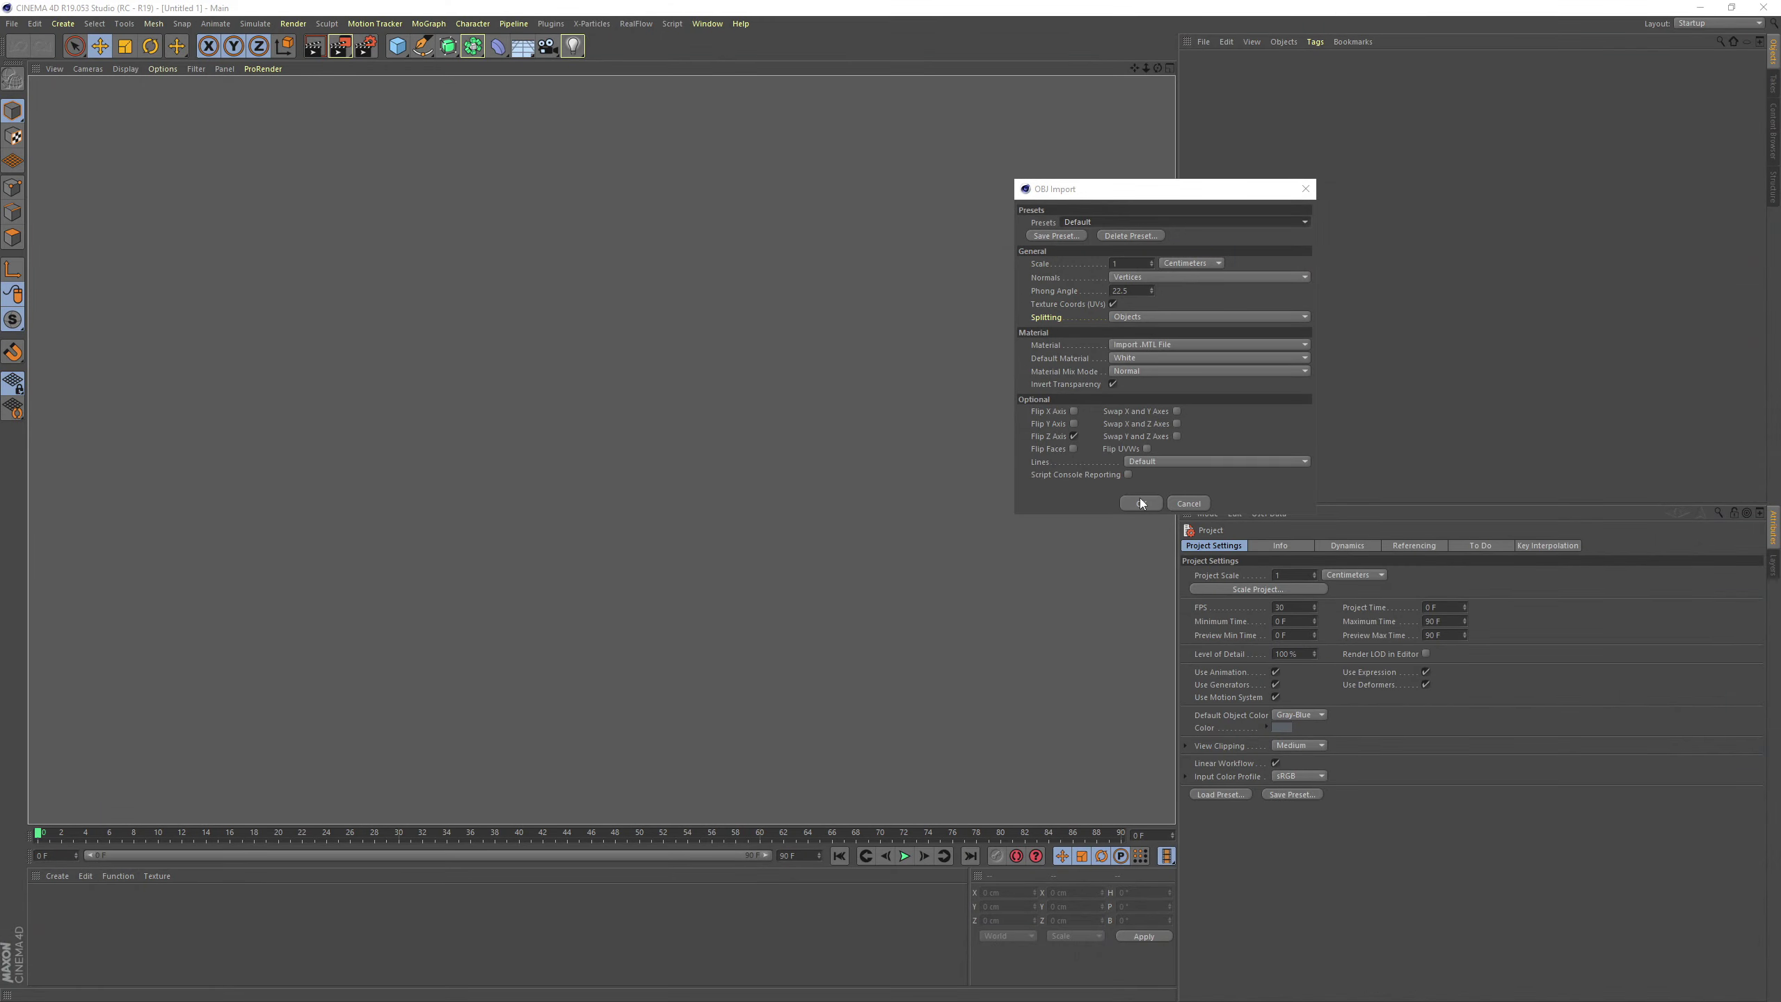
{"action": "left_click", "coordinate": [1141, 502]}
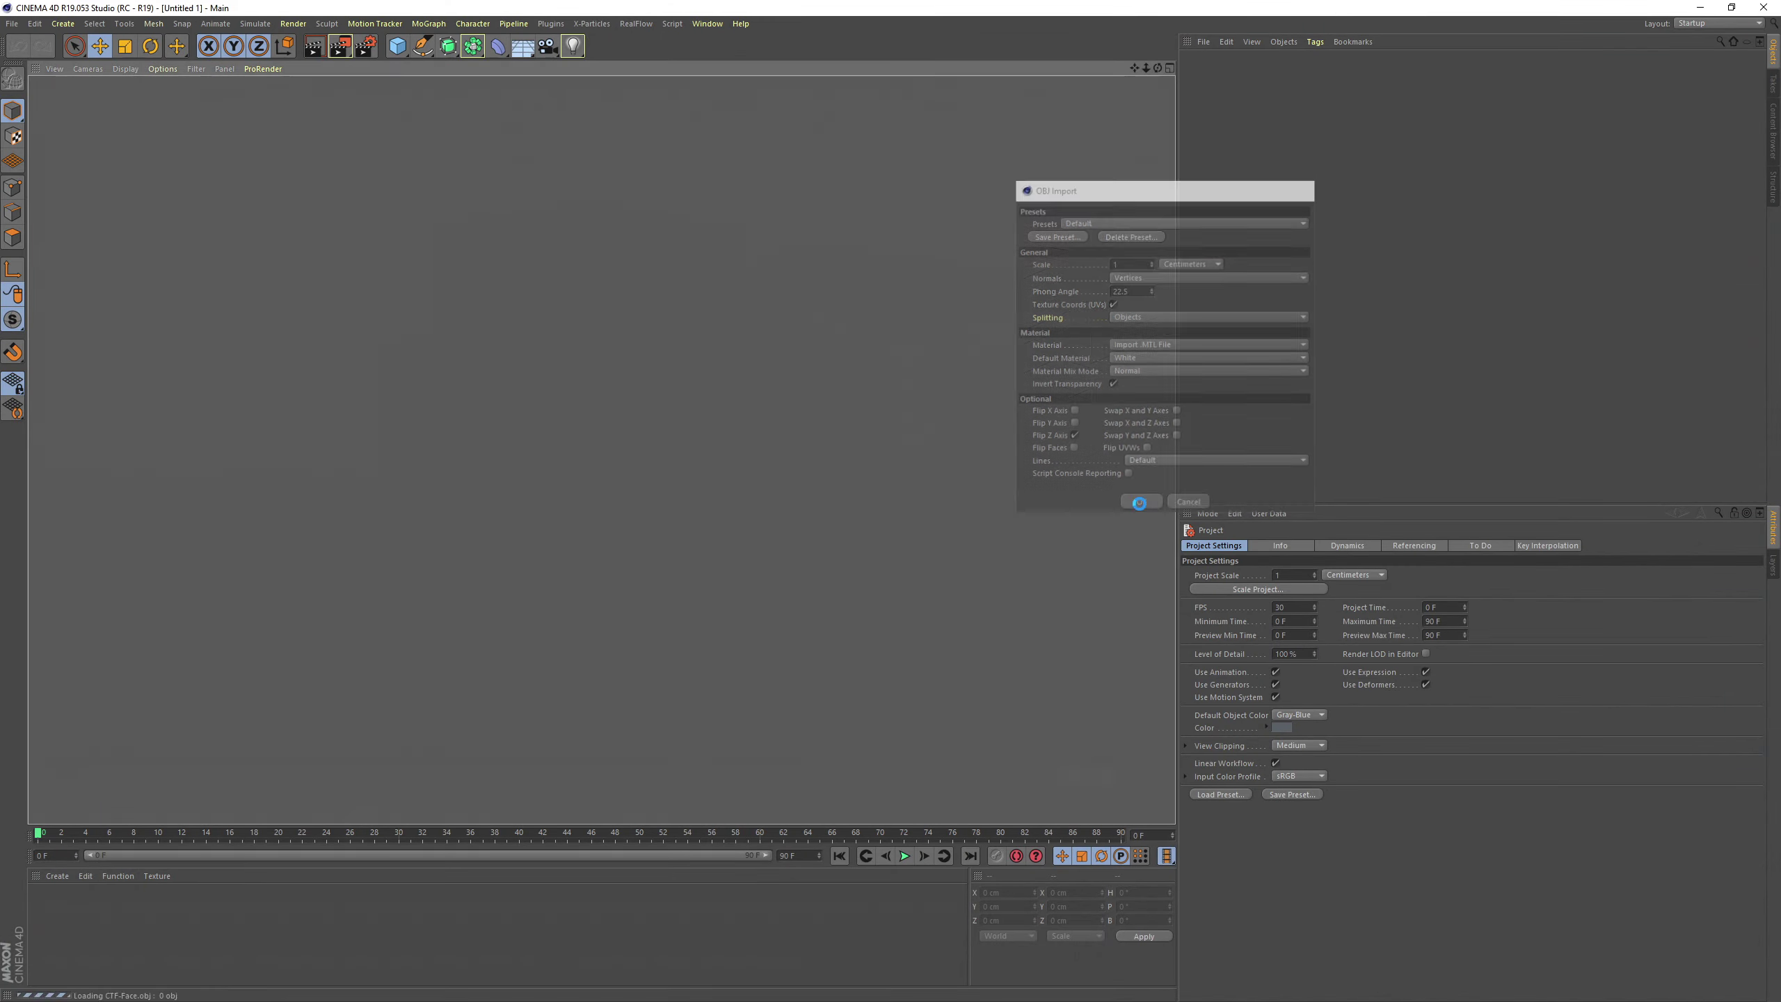
{"action": "double_click", "coordinate": [45, 835]}
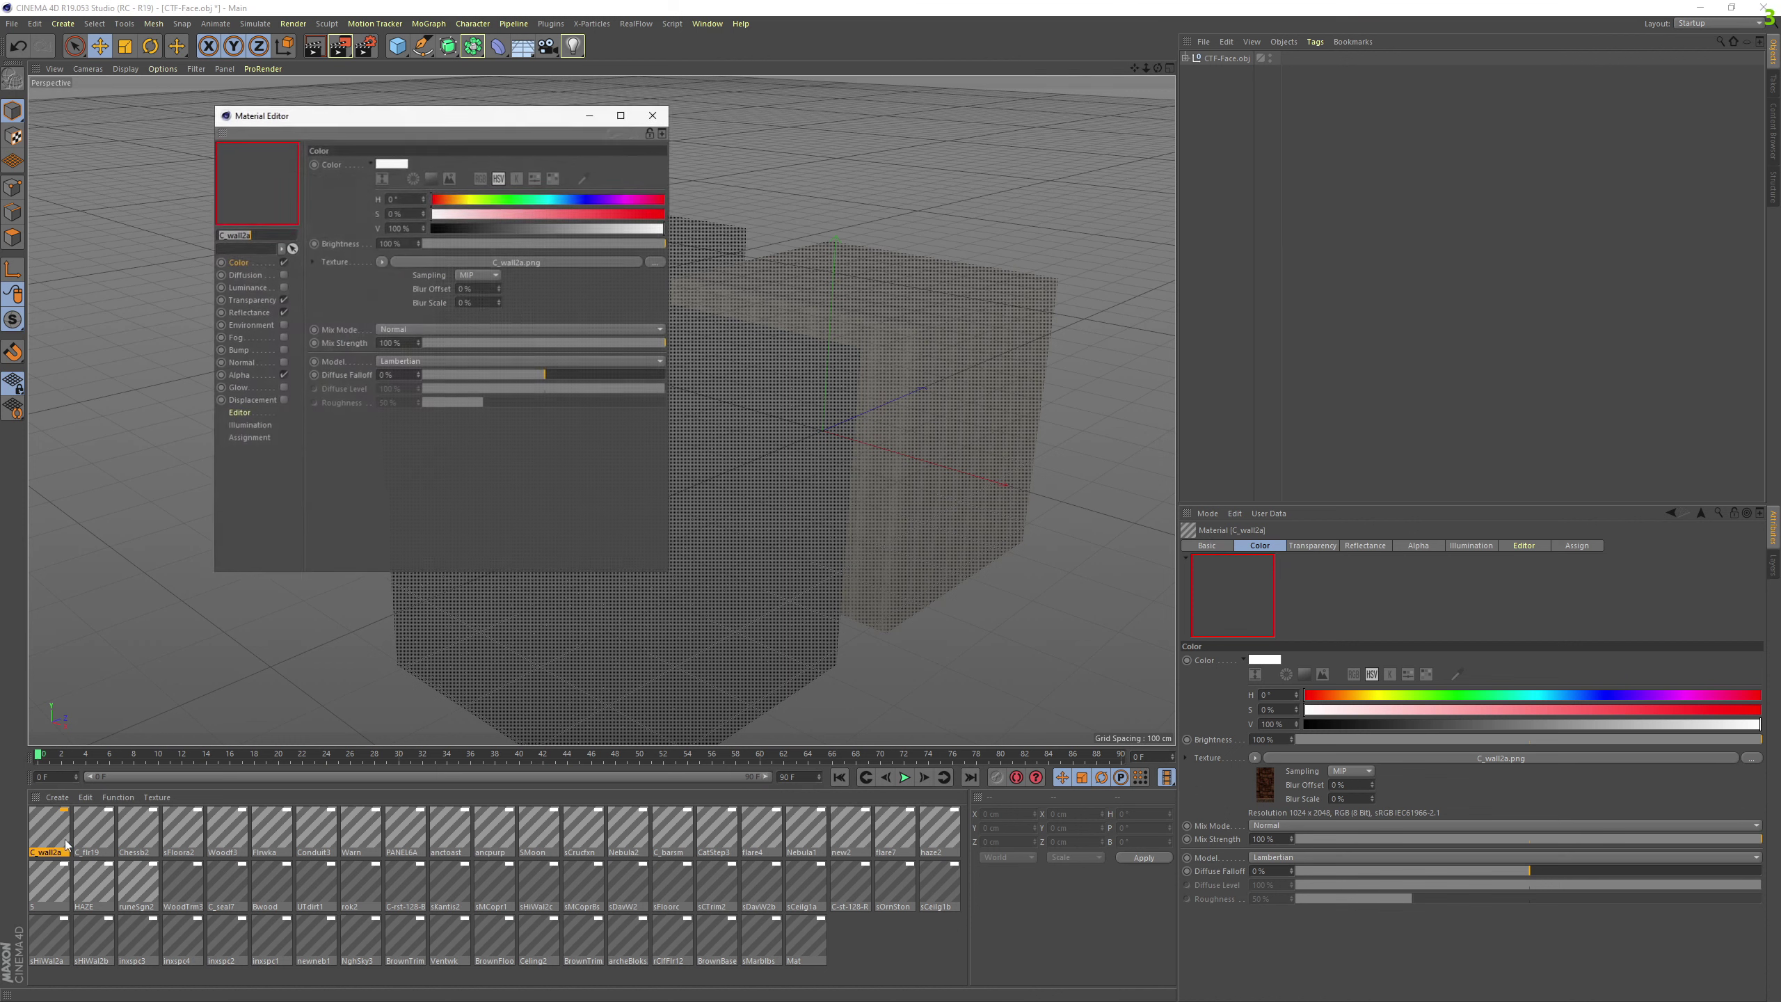
{"action": "key", "text": "ctrl+a"}
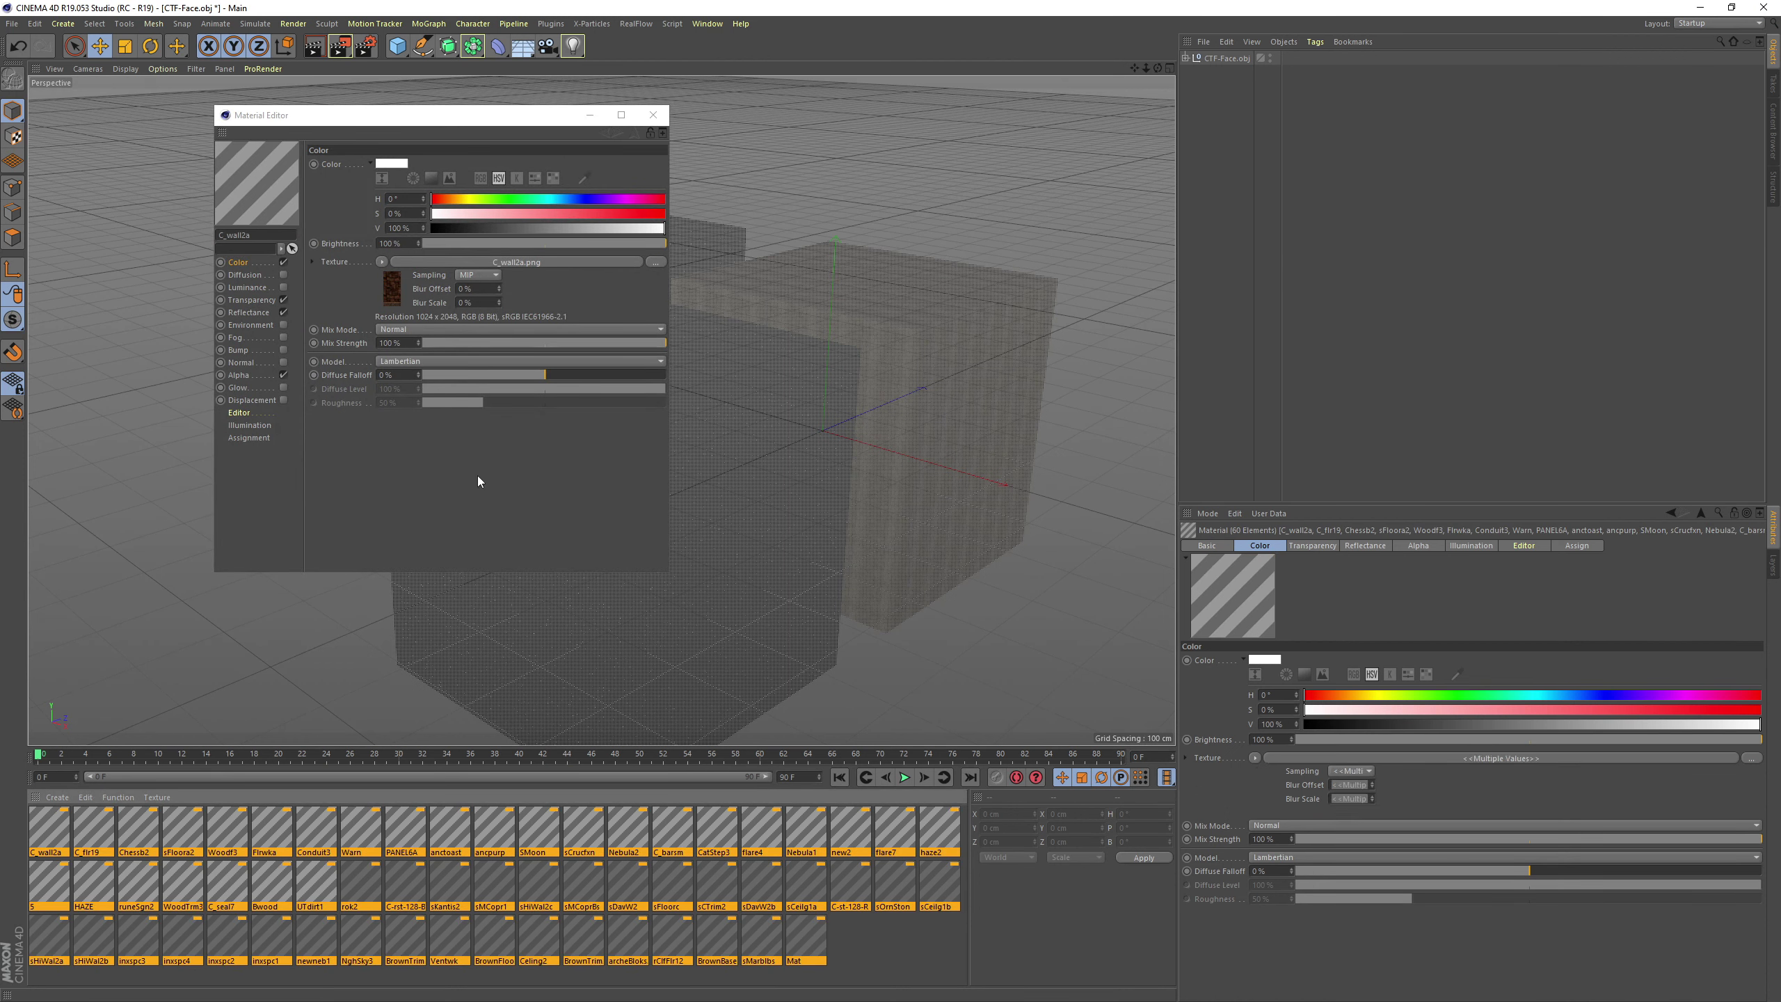
{"action": "left_click", "coordinate": [283, 300]}
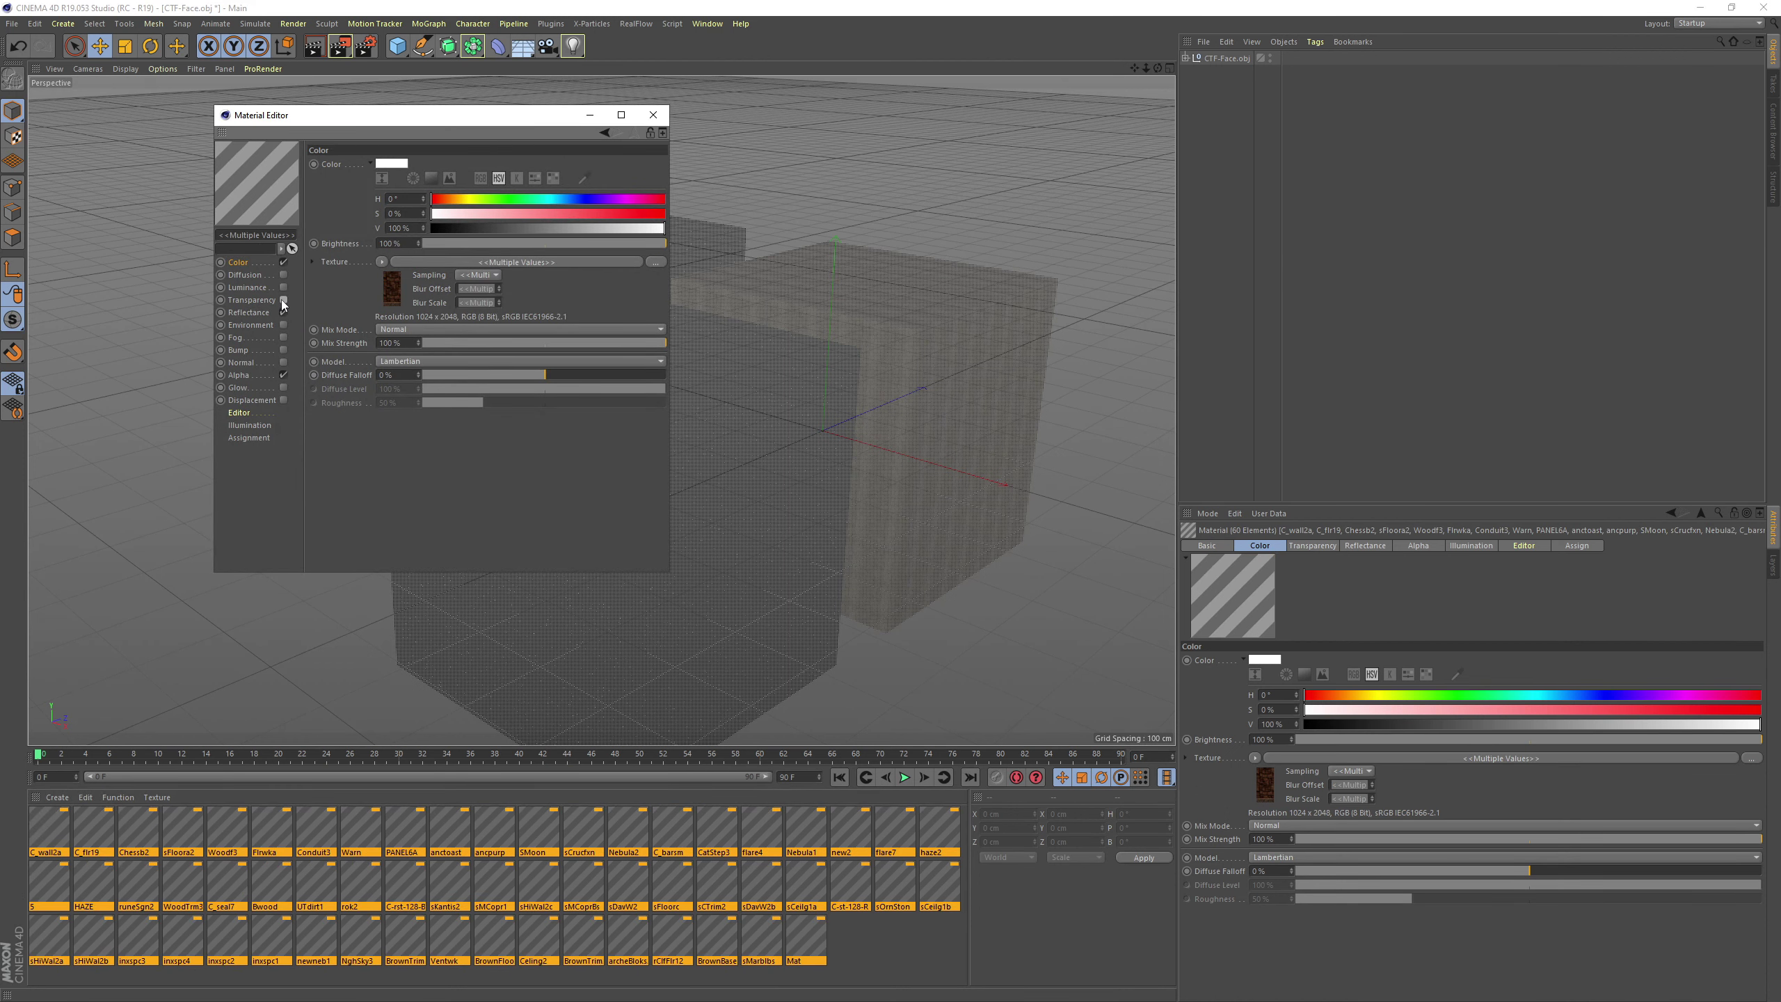
{"action": "left_click", "coordinate": [654, 115]}
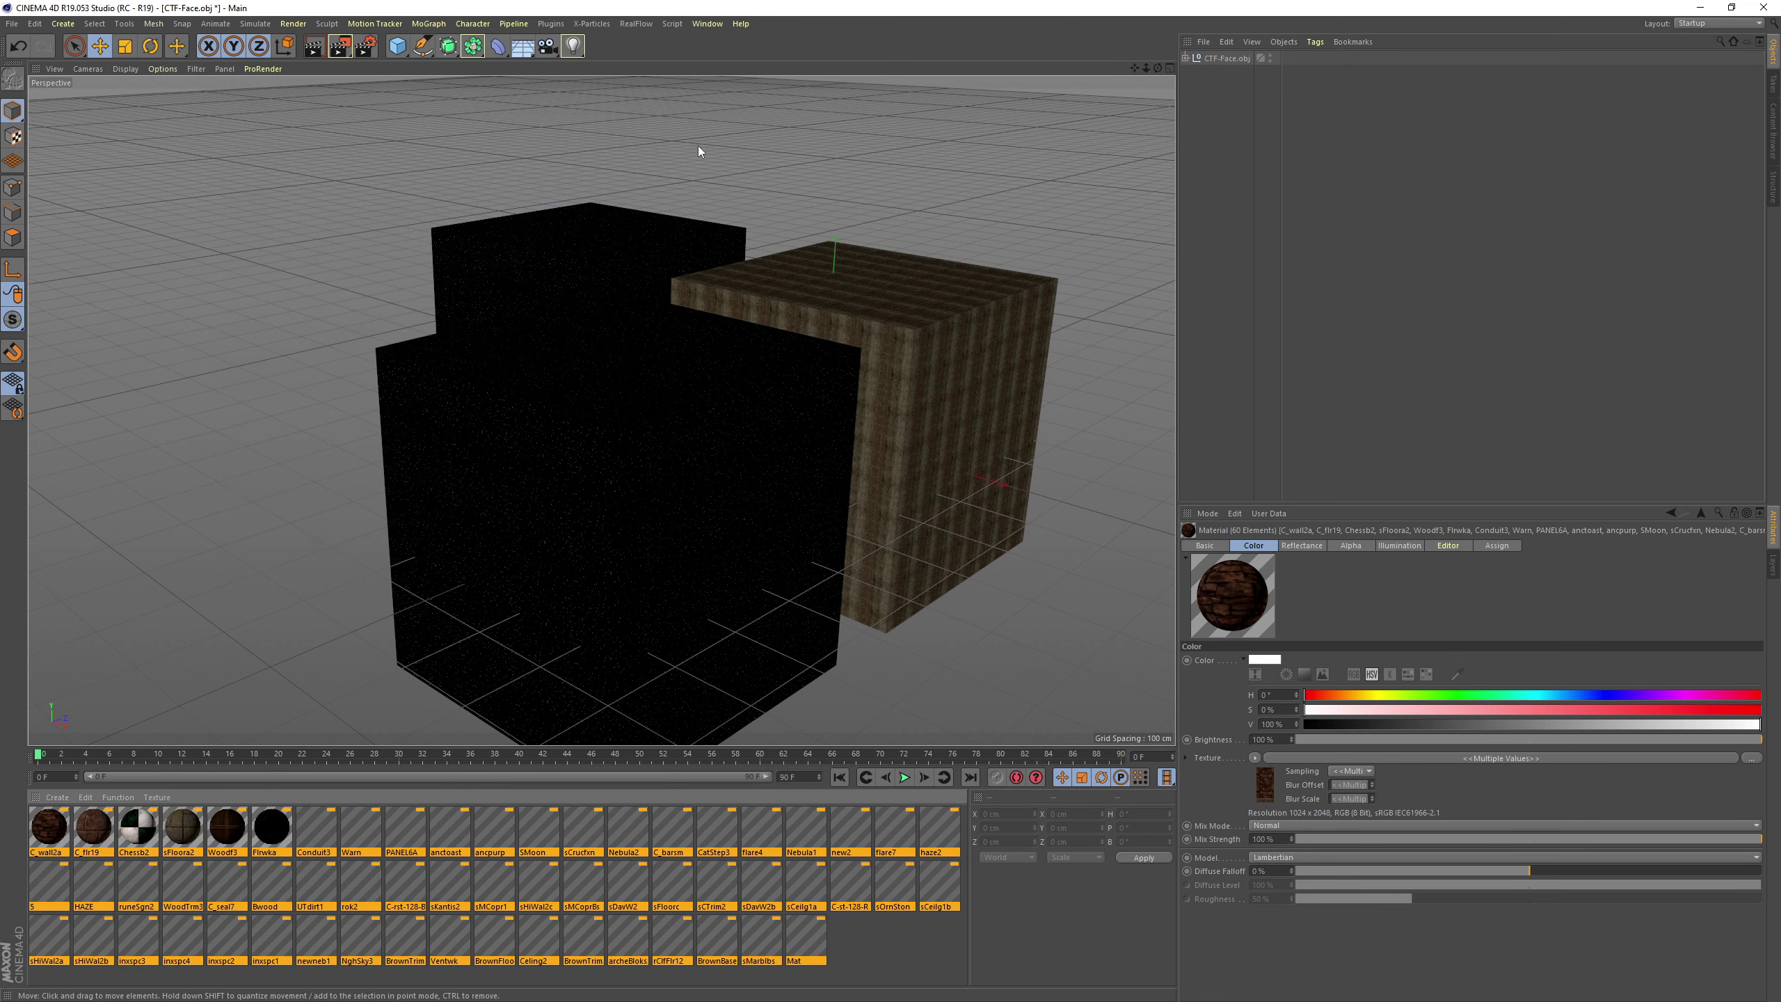
- Select CTF-Face's structural mesh and live-select polygons of the enclosing boxes in Polygon mode
{"action": "left_click", "coordinate": [1222, 61]}
{"action": "left_click", "coordinate": [1184, 58]}
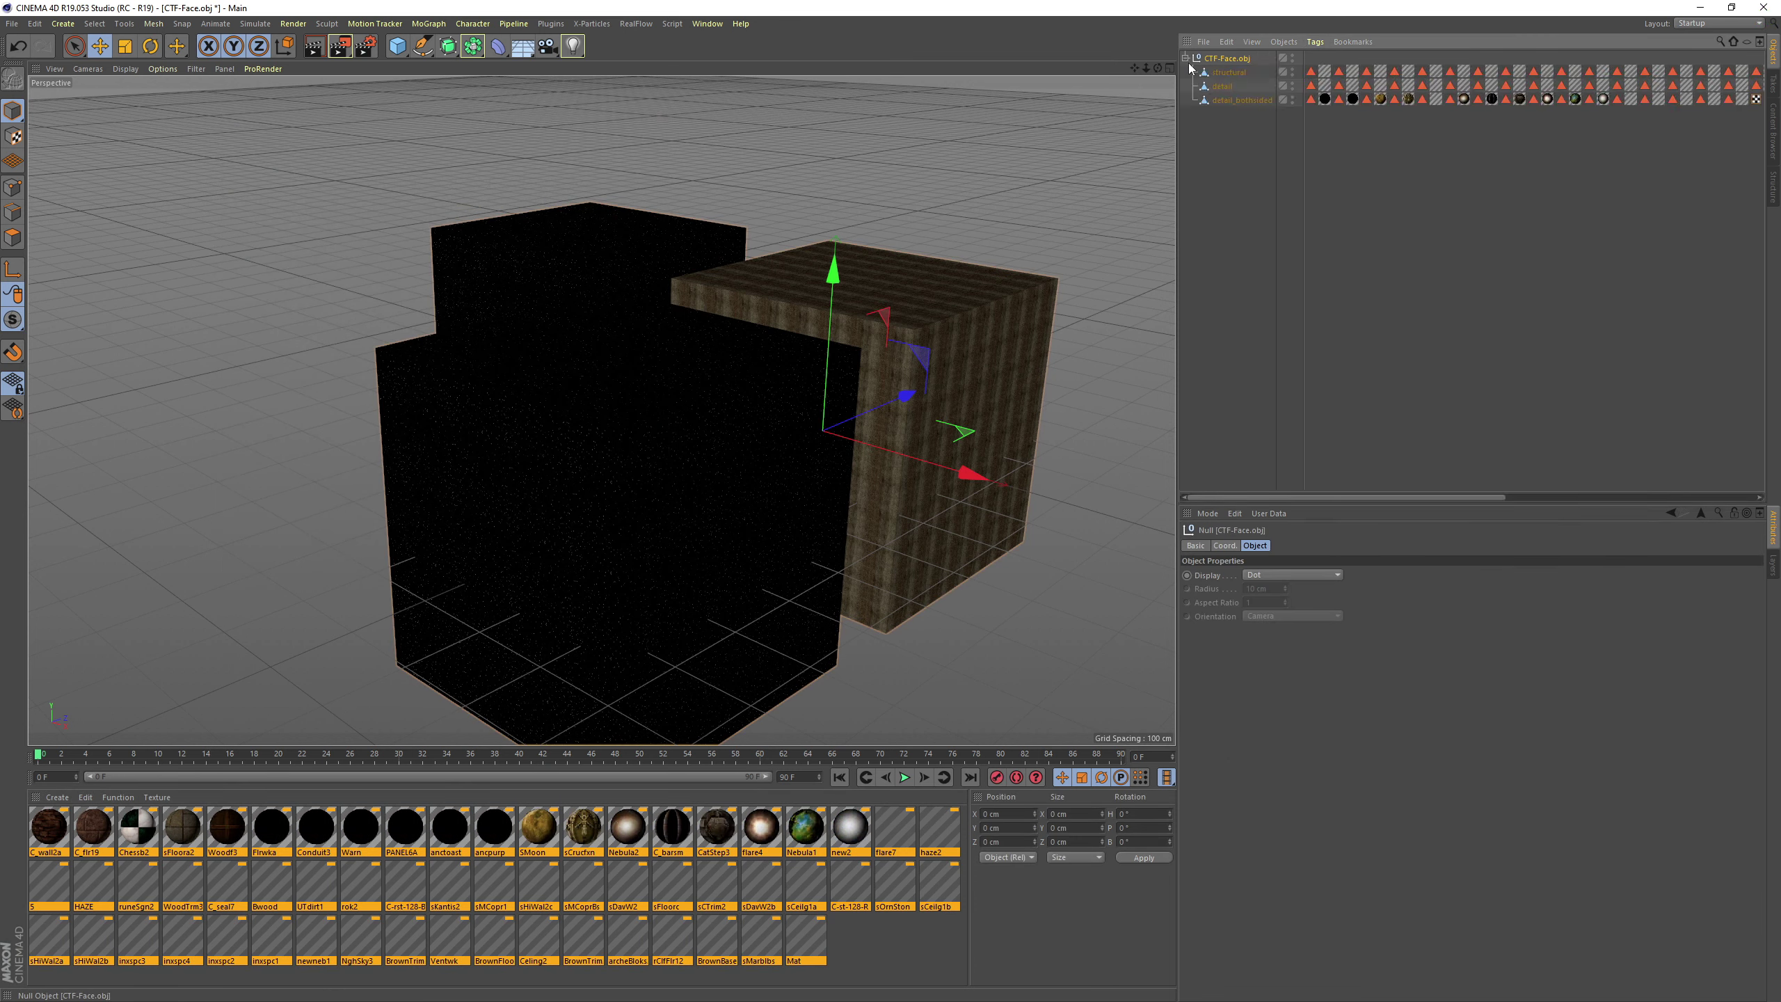
{"action": "left_click", "coordinate": [1219, 70]}
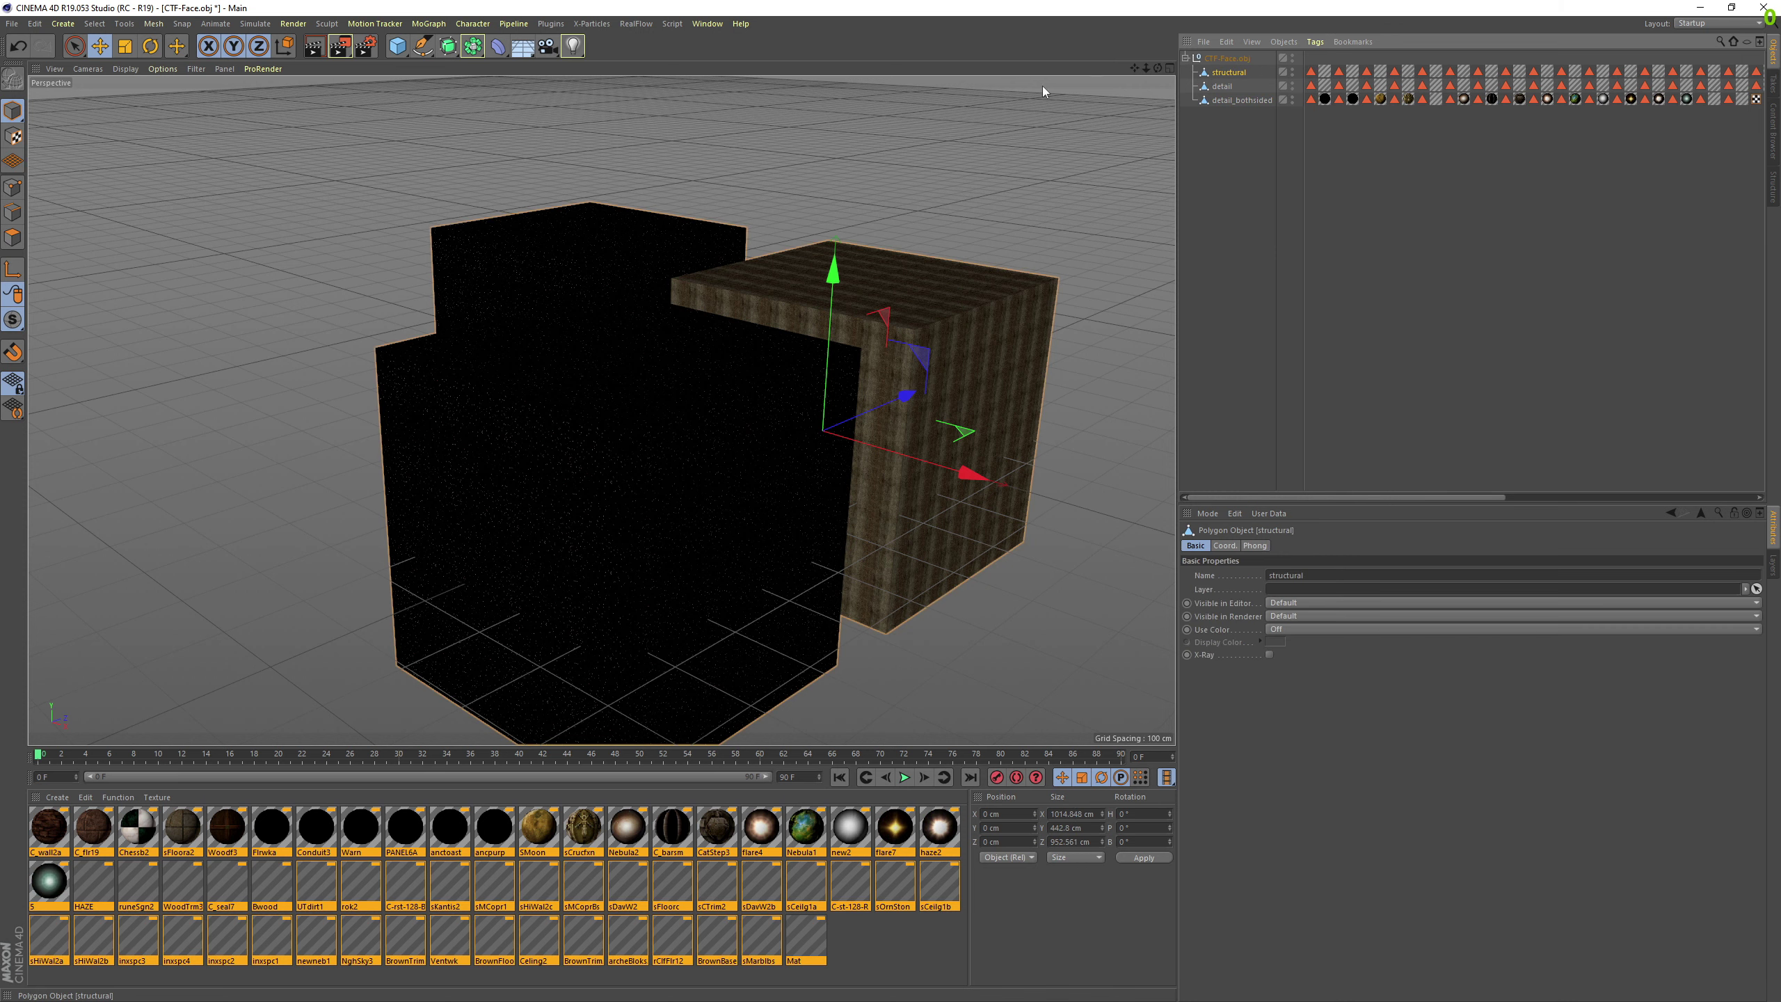
{"action": "left_click", "coordinate": [73, 48]}
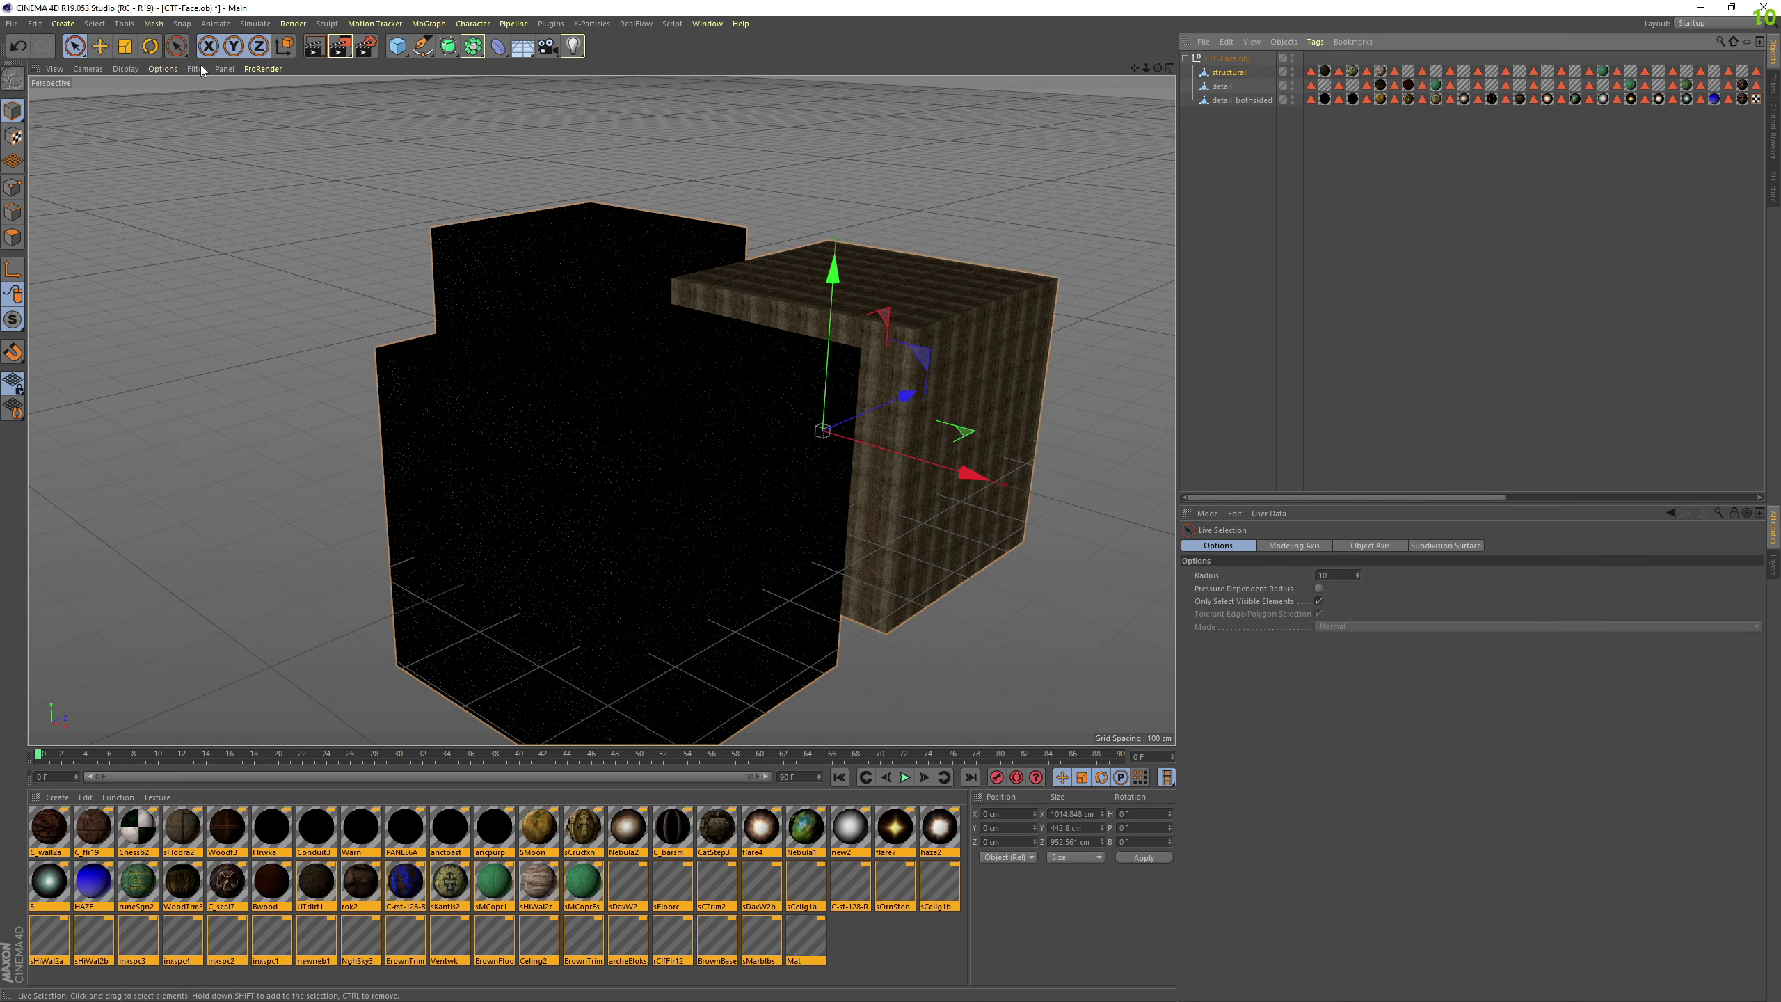
{"action": "left_click", "coordinate": [13, 237]}
{"action": "mouse_move", "coordinate": [491, 261]}
{"action": "left_mouse_down"}
{"action": "mouse_move", "coordinate": [802, 341]}
{"action": "mouse_move", "coordinate": [707, 414]}
{"action": "left_mouse_up"}
{"action": "left_click", "coordinate": [1008, 239]}
- Zoom, pan and orbit the viewport onto the twin towers, then deselect the map and materials
{"action": "scroll", "coordinate": [1010, 379], "scroll_direction": "up", "scroll_amount": 9}
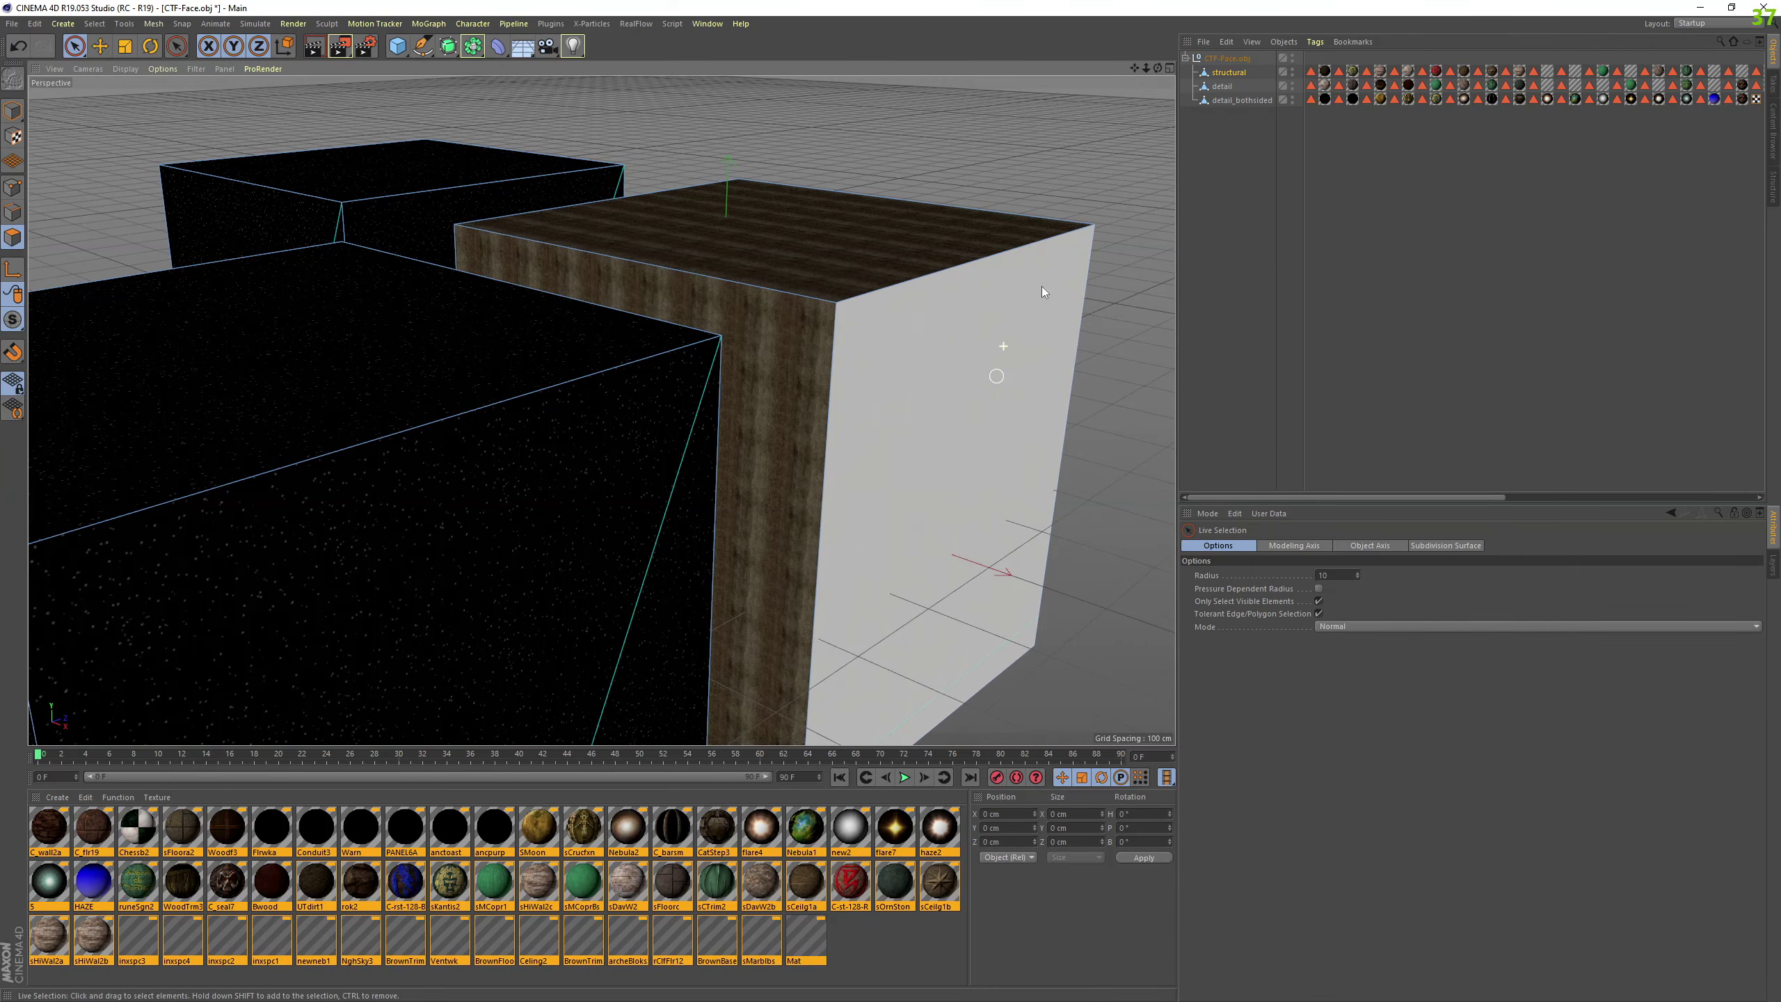
{"action": "scroll", "coordinate": [786, 359], "scroll_direction": "up", "scroll_amount": 2}
{"action": "scroll", "coordinate": [605, 410], "scroll_direction": "up", "scroll_amount": 6}
{"action": "left_click_drag", "start_coordinate": [1134, 68], "coordinate": [1075, 9]}
{"action": "left_click_drag", "start_coordinate": [1134, 68], "coordinate": [1255, 66]}
{"action": "mouse_move", "coordinate": [1147, 68]}
{"action": "left_mouse_down"}
{"action": "mouse_move", "coordinate": [1255, 68]}
{"action": "mouse_move", "coordinate": [1140, 68]}
{"action": "left_mouse_up"}
{"action": "scroll", "coordinate": [602, 410], "scroll_direction": "up", "scroll_amount": 15}
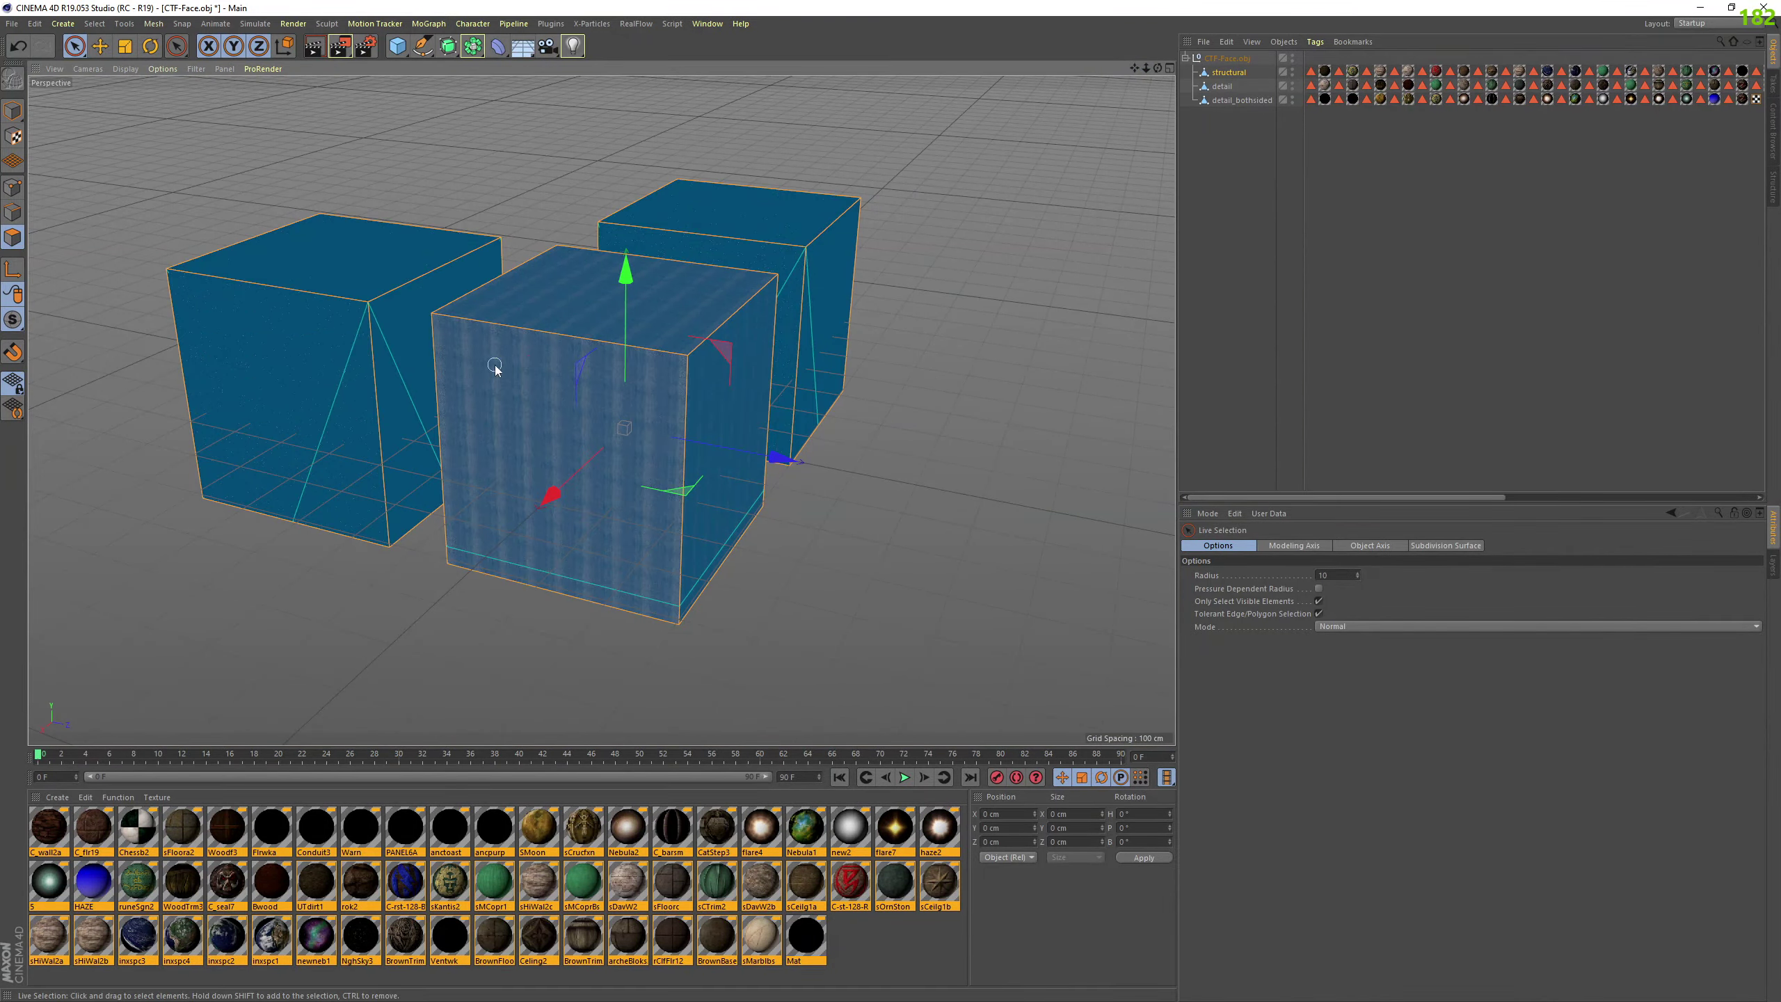
{"action": "left_click_drag", "start_coordinate": [494, 366], "coordinate": [870, 306], "text": "alt"}
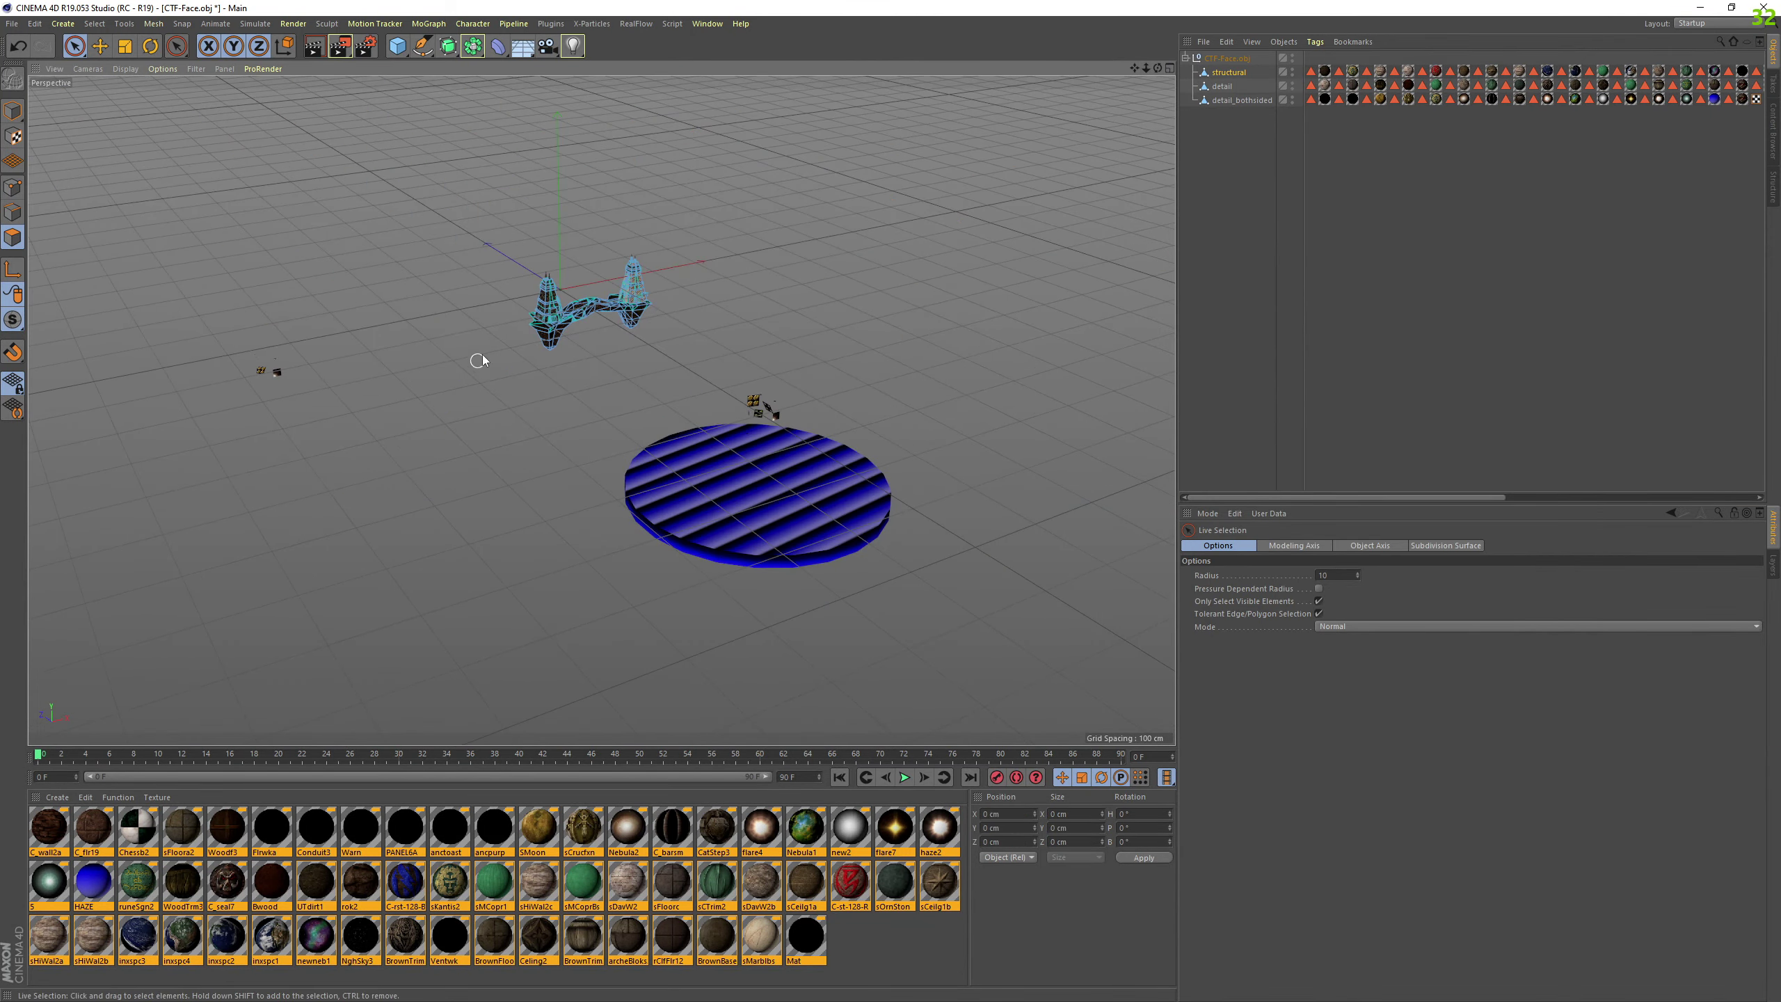
{"action": "right_click_drag", "start_coordinate": [572, 281], "coordinate": [648, 270], "text": "alt"}
{"action": "left_click_drag", "start_coordinate": [547, 407], "coordinate": [729, 409], "text": "alt"}
{"action": "middle_click_drag", "start_coordinate": [729, 409], "coordinate": [773, 443], "text": "alt"}
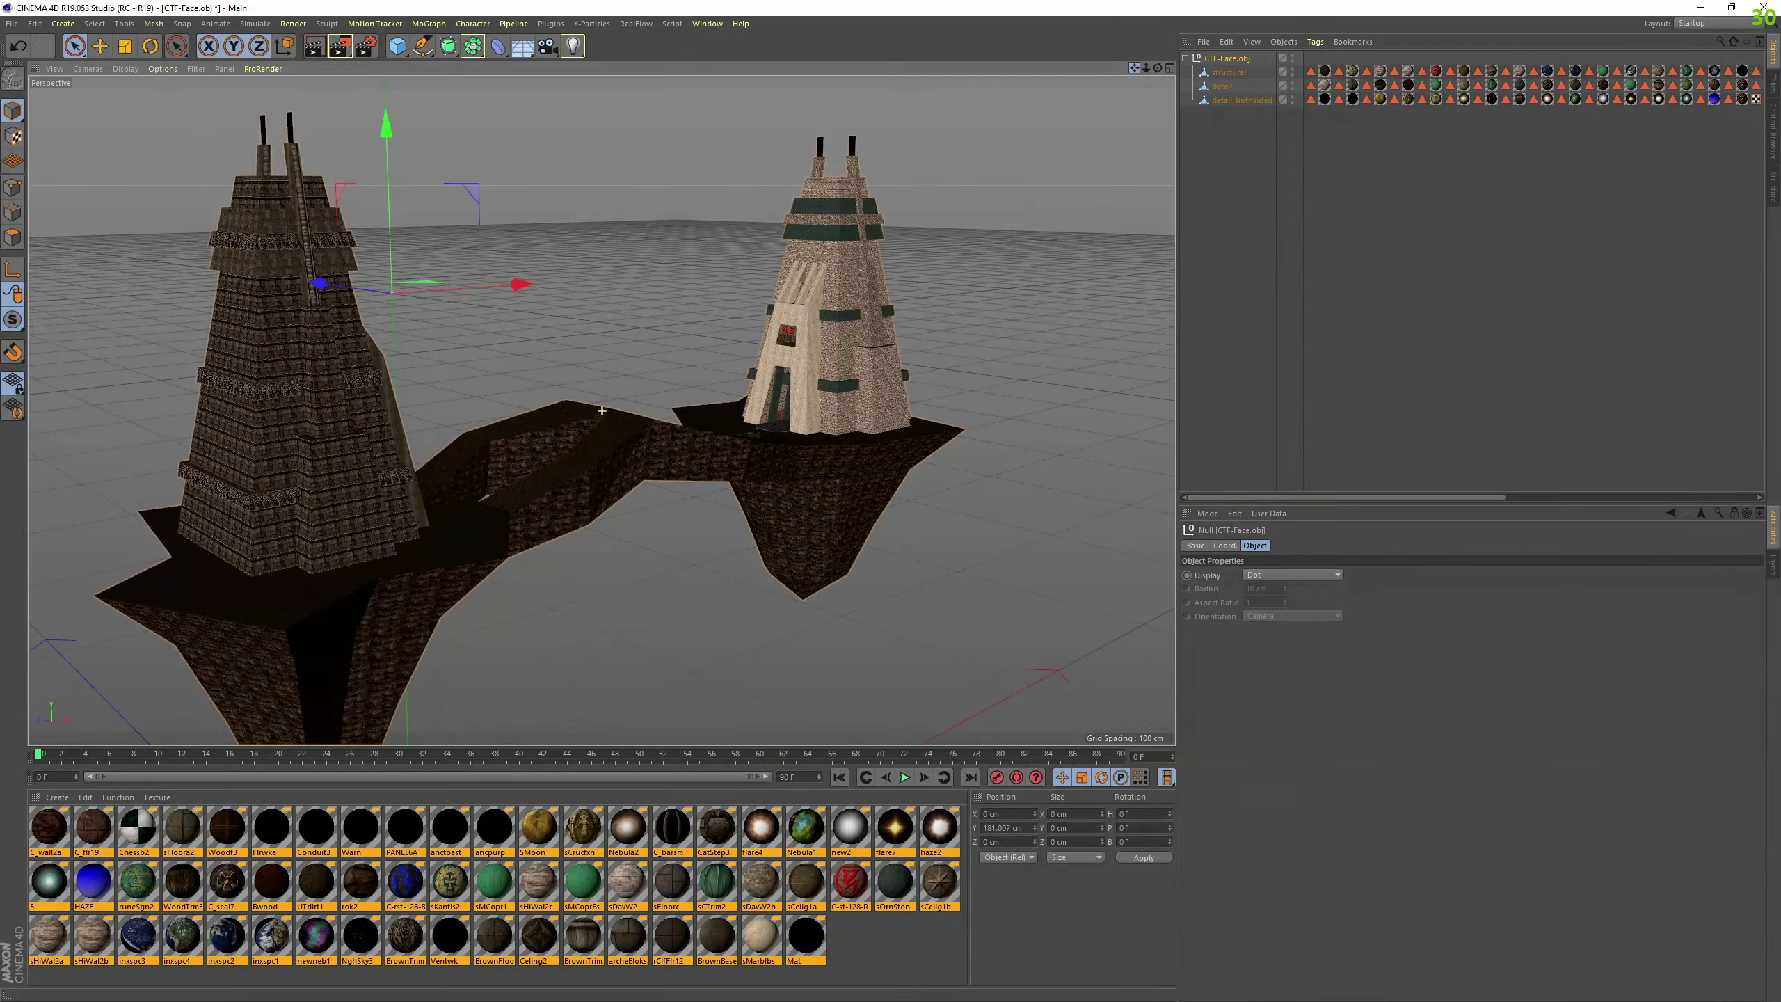
{"action": "left_click", "coordinate": [1186, 126]}
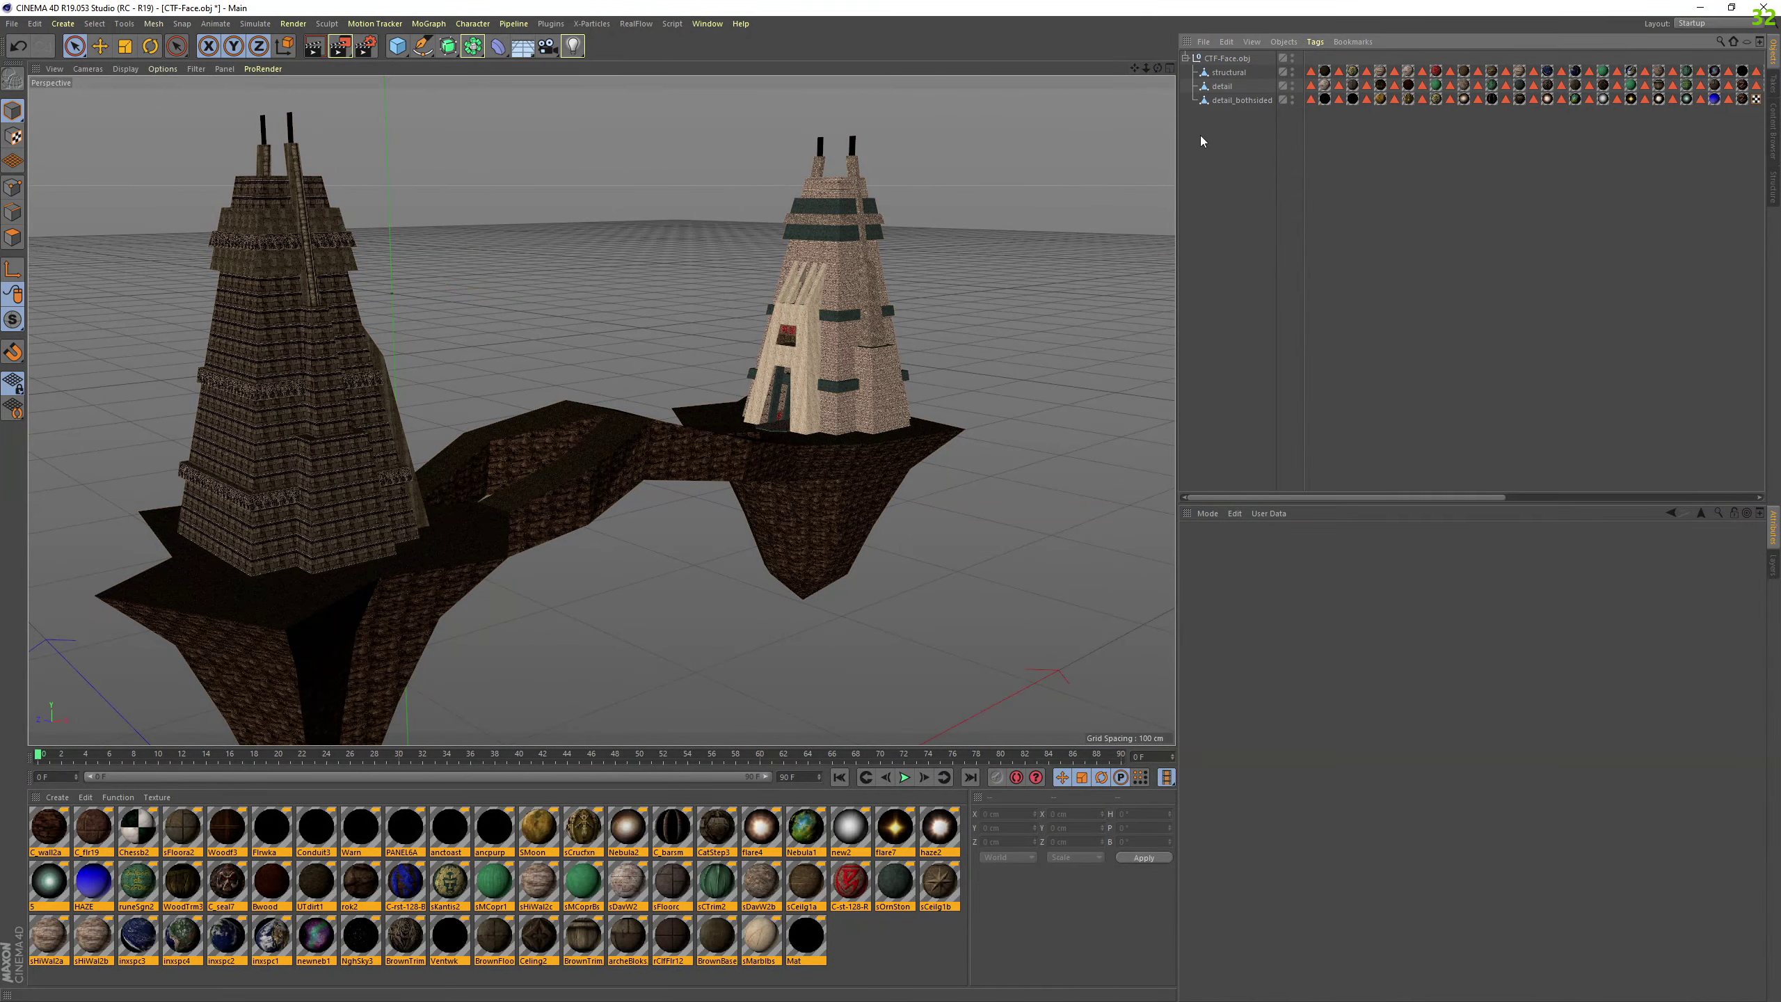
{"action": "left_click", "coordinate": [914, 926]}
- Browse BotPack's VertMesh folder down to the IntroDude_d.3d model file
{"action": "left_click_drag", "start_coordinate": [1134, 68], "coordinate": [1134, 70]}
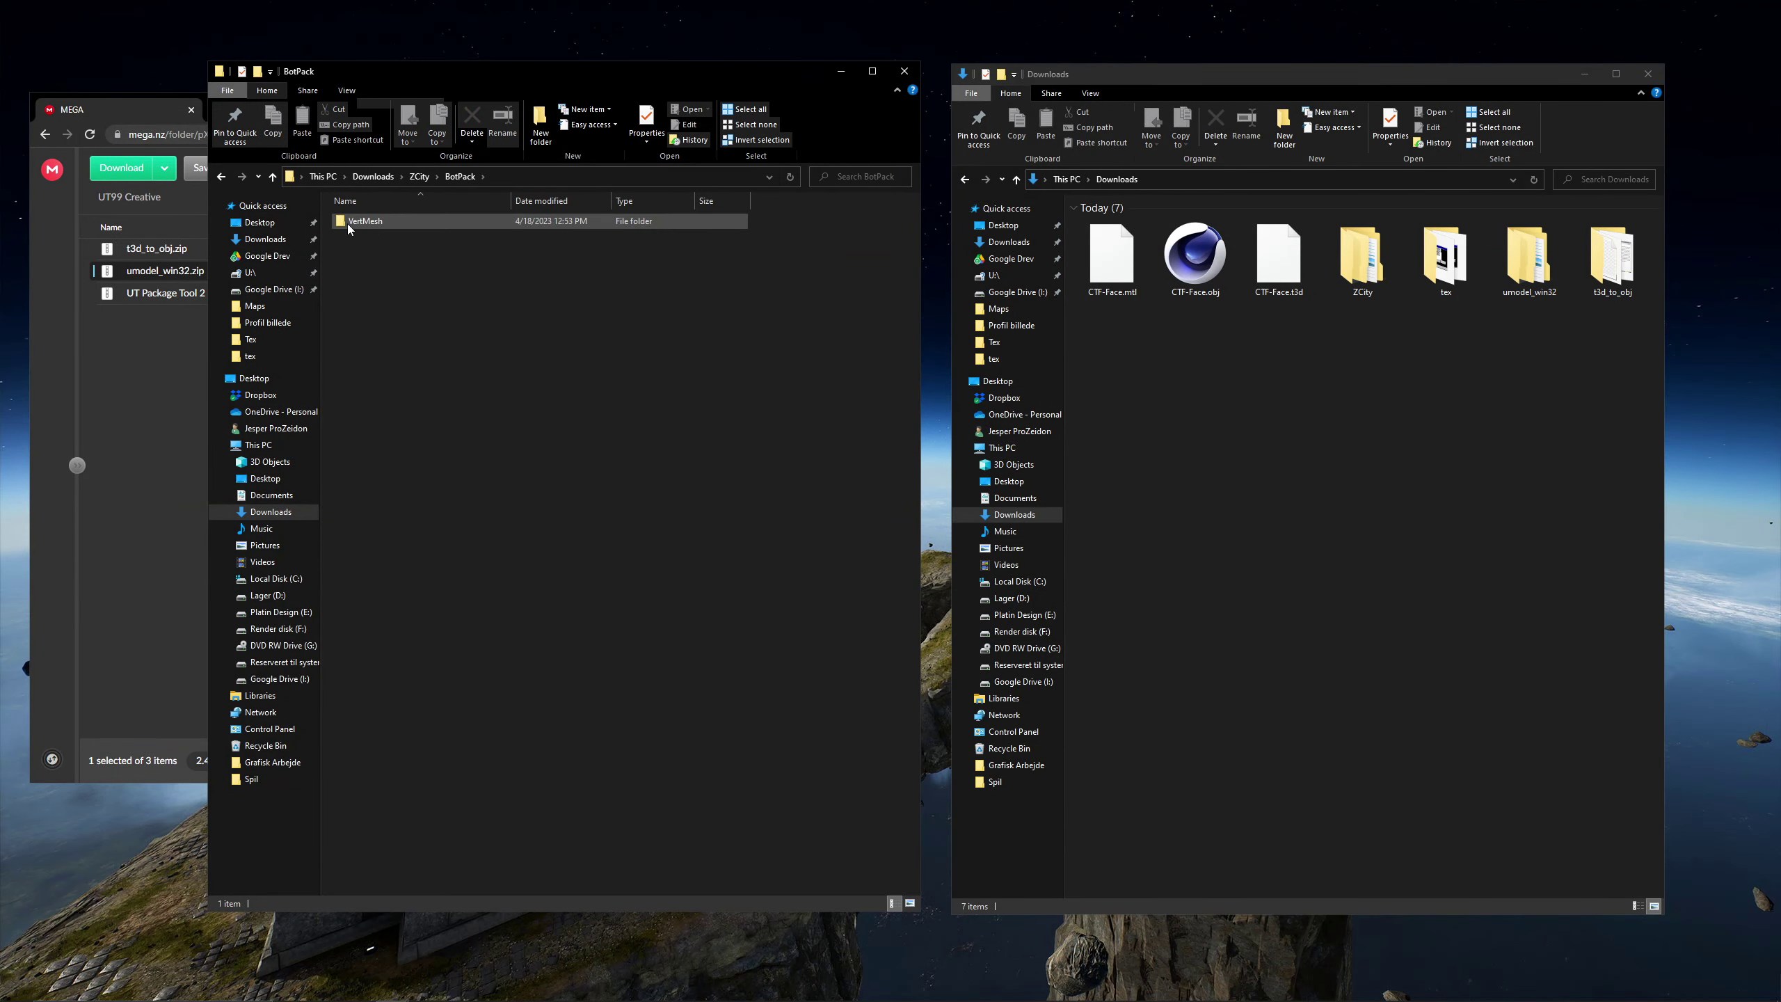
{"action": "double_click", "coordinate": [359, 222]}
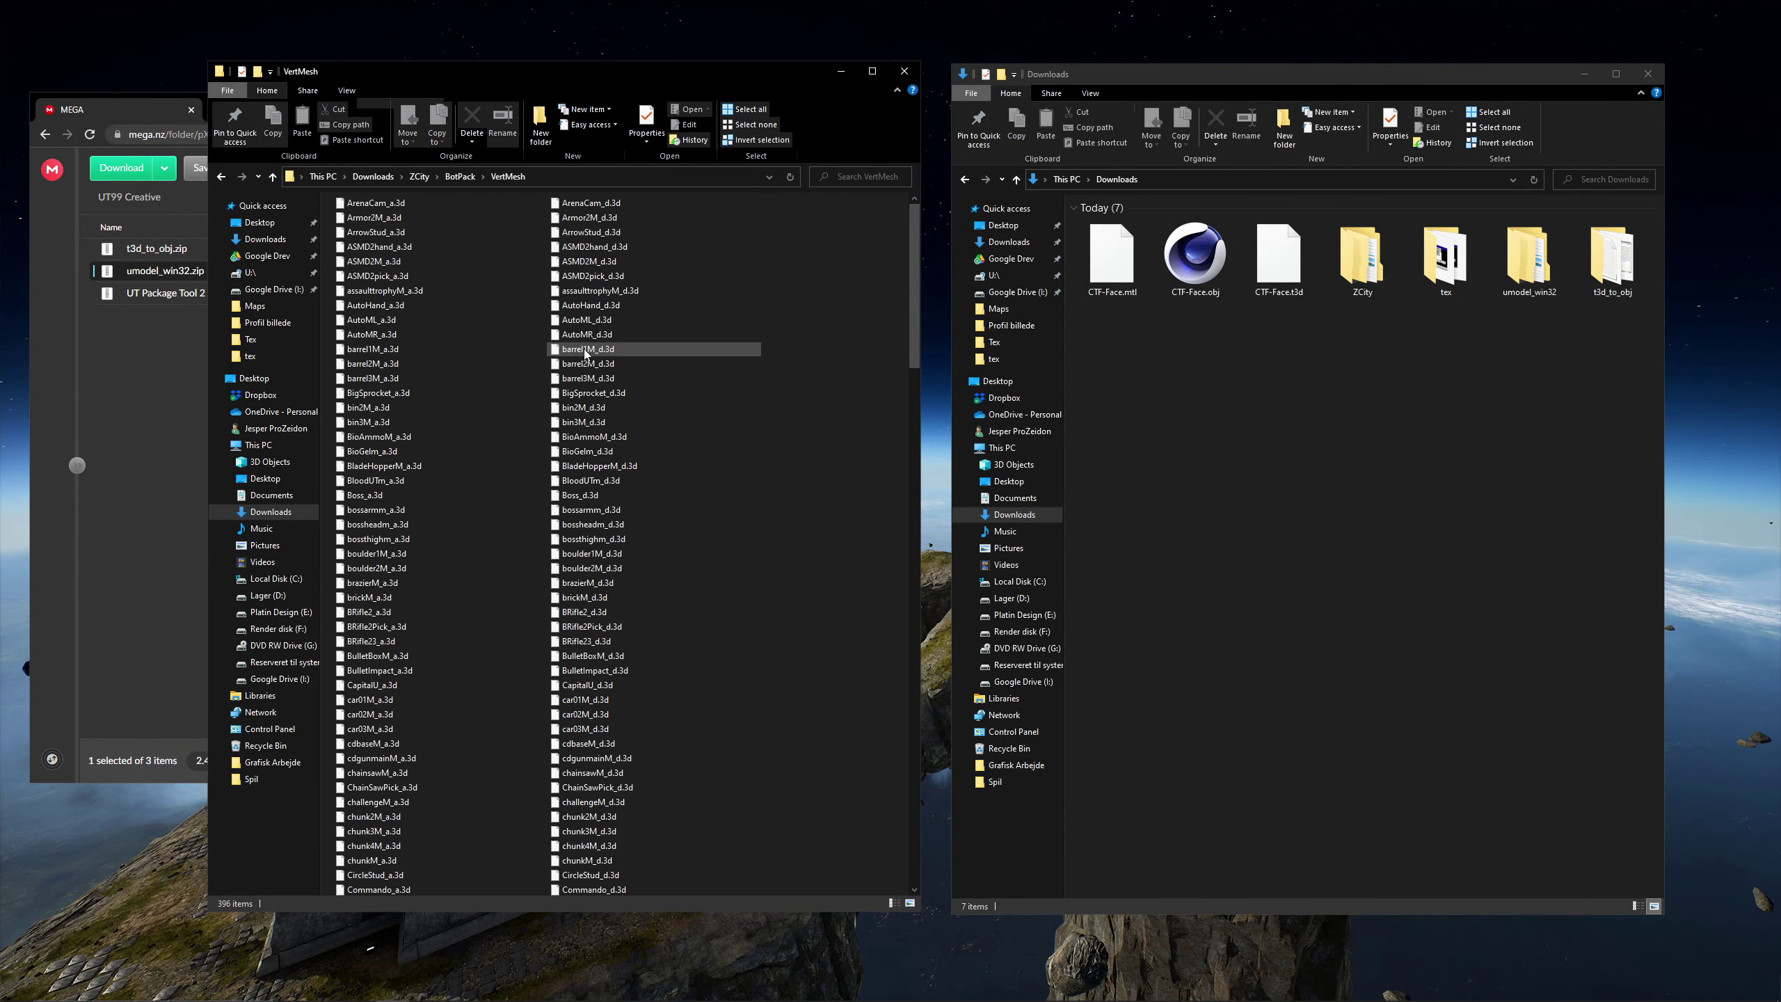
{"action": "scroll", "coordinate": [601, 417], "scroll_direction": "down", "scroll_amount": 2}
{"action": "scroll", "coordinate": [600, 419], "scroll_direction": "down", "scroll_amount": 2}
{"action": "left_click", "coordinate": [590, 438]}
{"action": "key", "text": "i"}
{"action": "key", "text": "i"}
{"action": "key", "text": "i"}
{"action": "key", "text": "i"}
{"action": "key", "text": "i"}
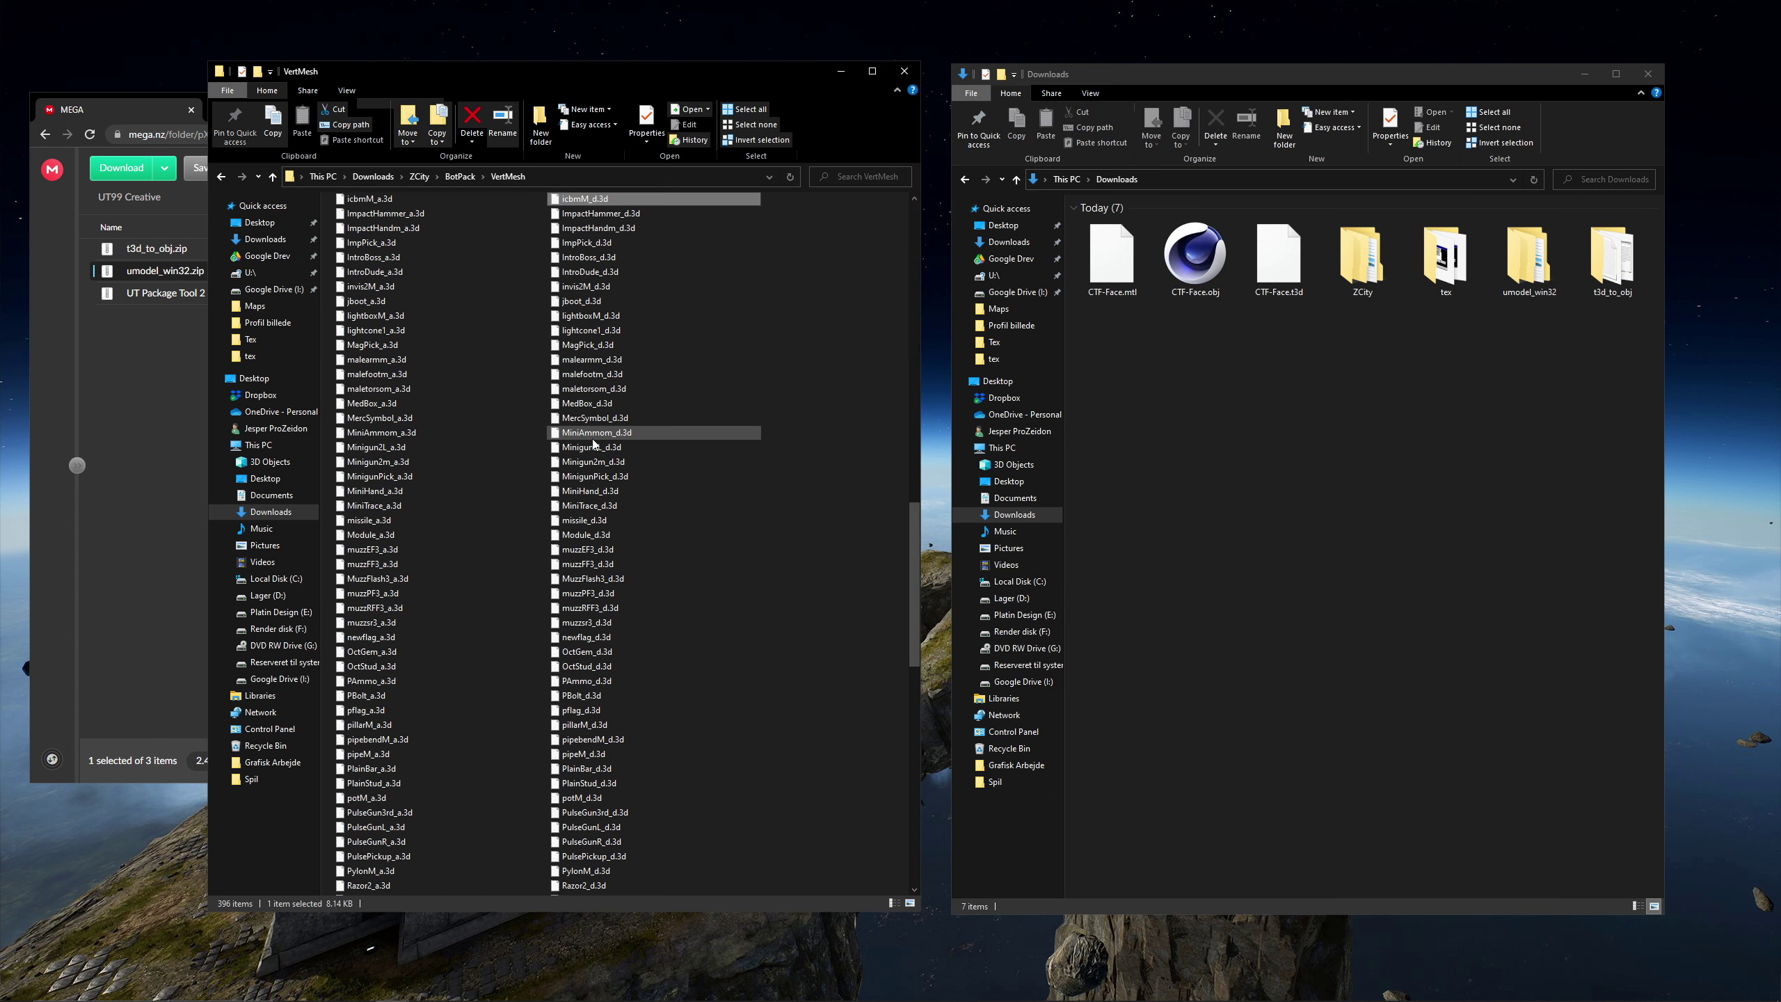
{"action": "key", "text": "i"}
{"action": "key", "text": "i"}
{"action": "key", "text": "i"}
{"action": "key", "text": "i"}
{"action": "key", "text": "i"}
{"action": "key", "text": "i"}
{"action": "key", "text": "i"}
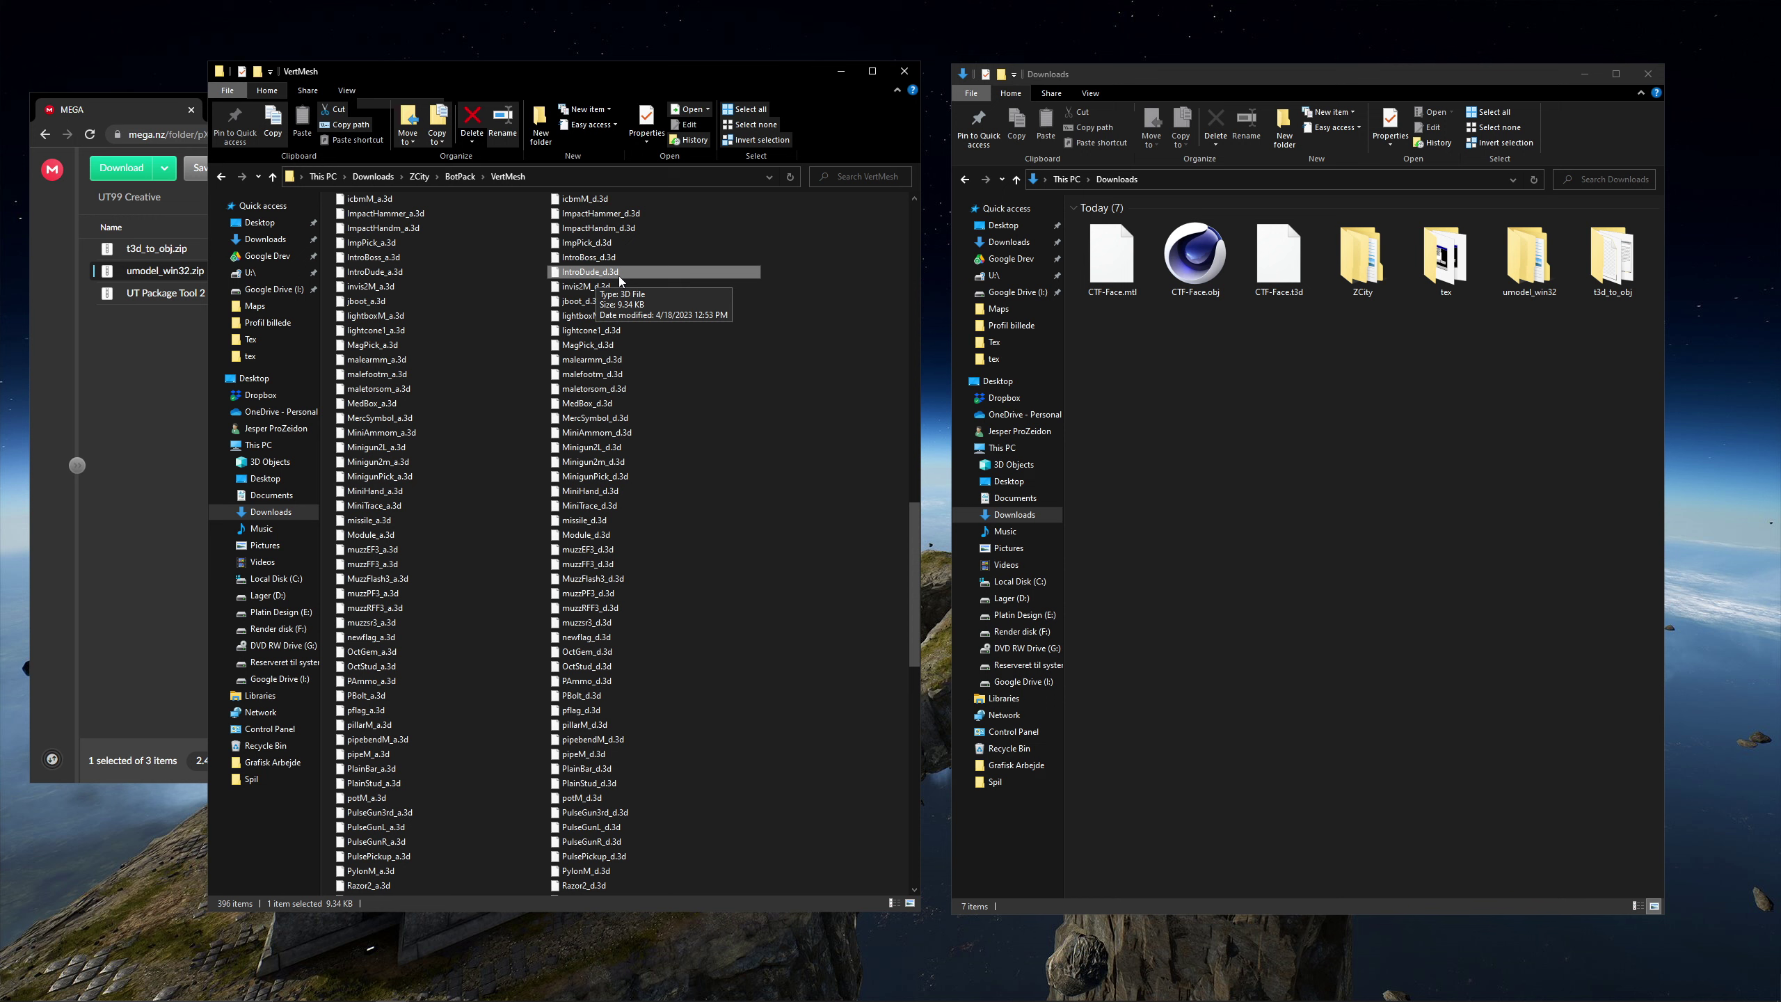
- Delete the BotPack, UnrealI and UnrealShare folders from ZCity
{"action": "left_click", "coordinate": [460, 177]}
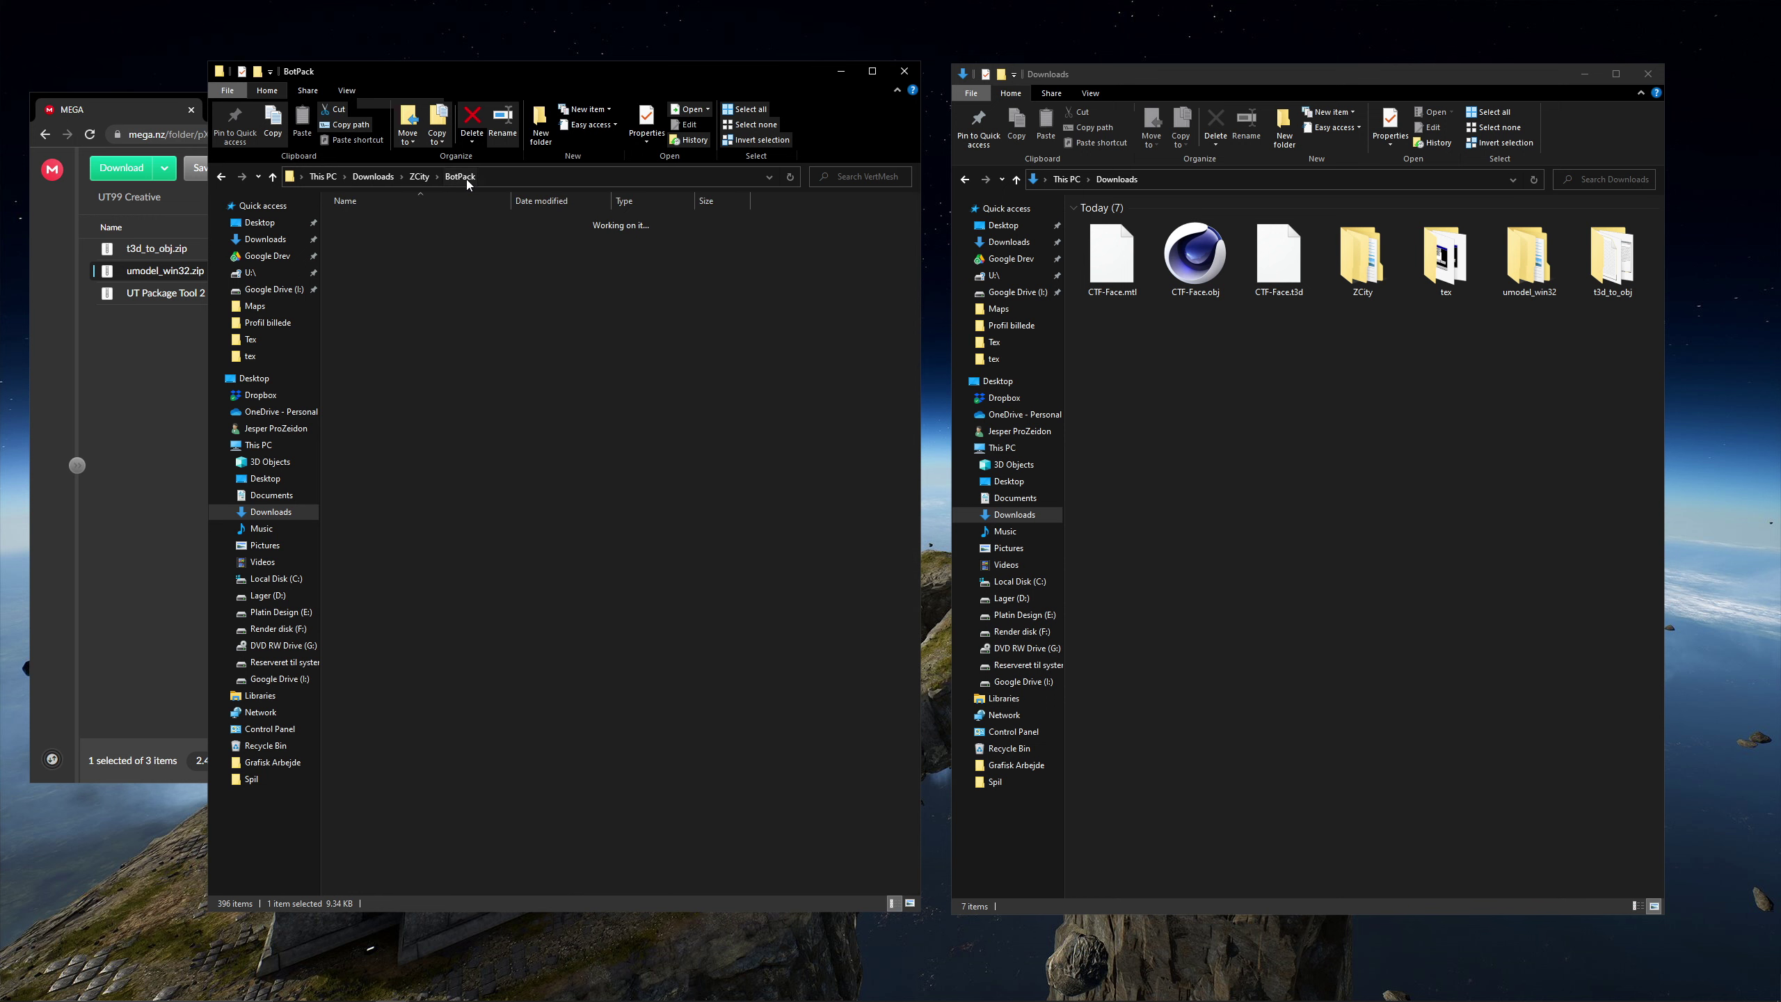
{"action": "left_click", "coordinate": [420, 176]}
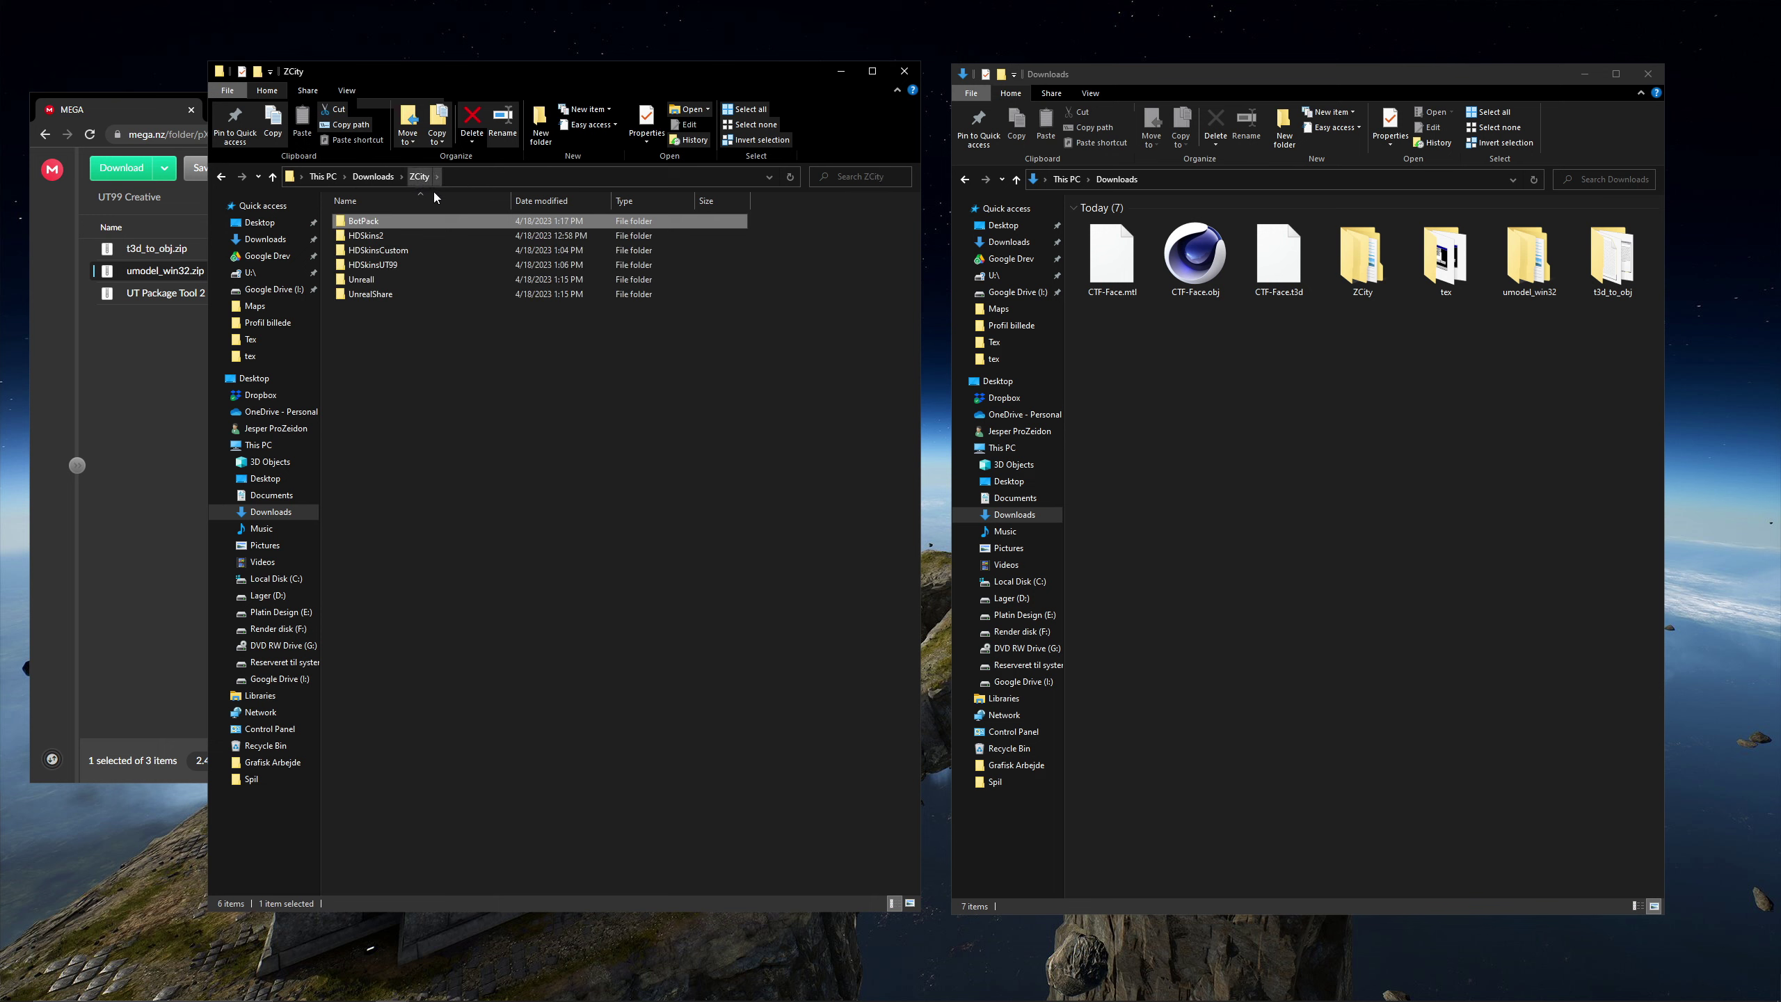
{"action": "left_click", "coordinate": [430, 318]}
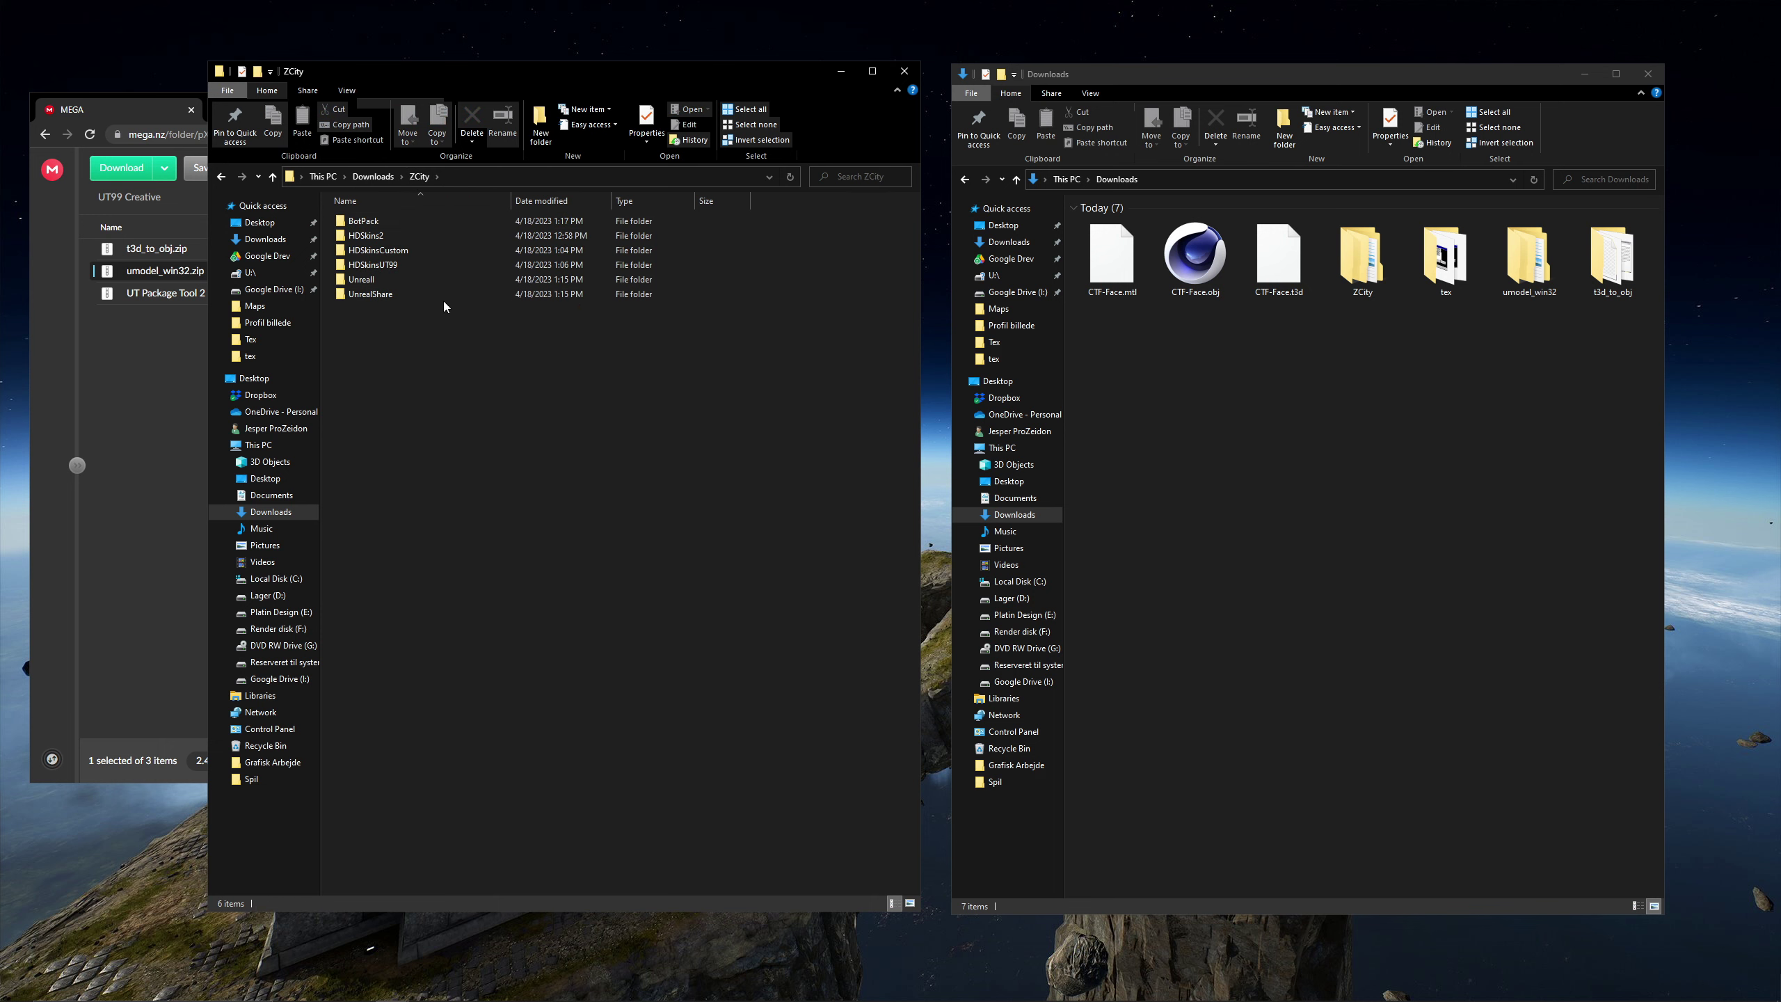
{"action": "left_click", "coordinate": [409, 223]}
{"action": "left_click", "coordinate": [409, 278], "text": "ctrl"}
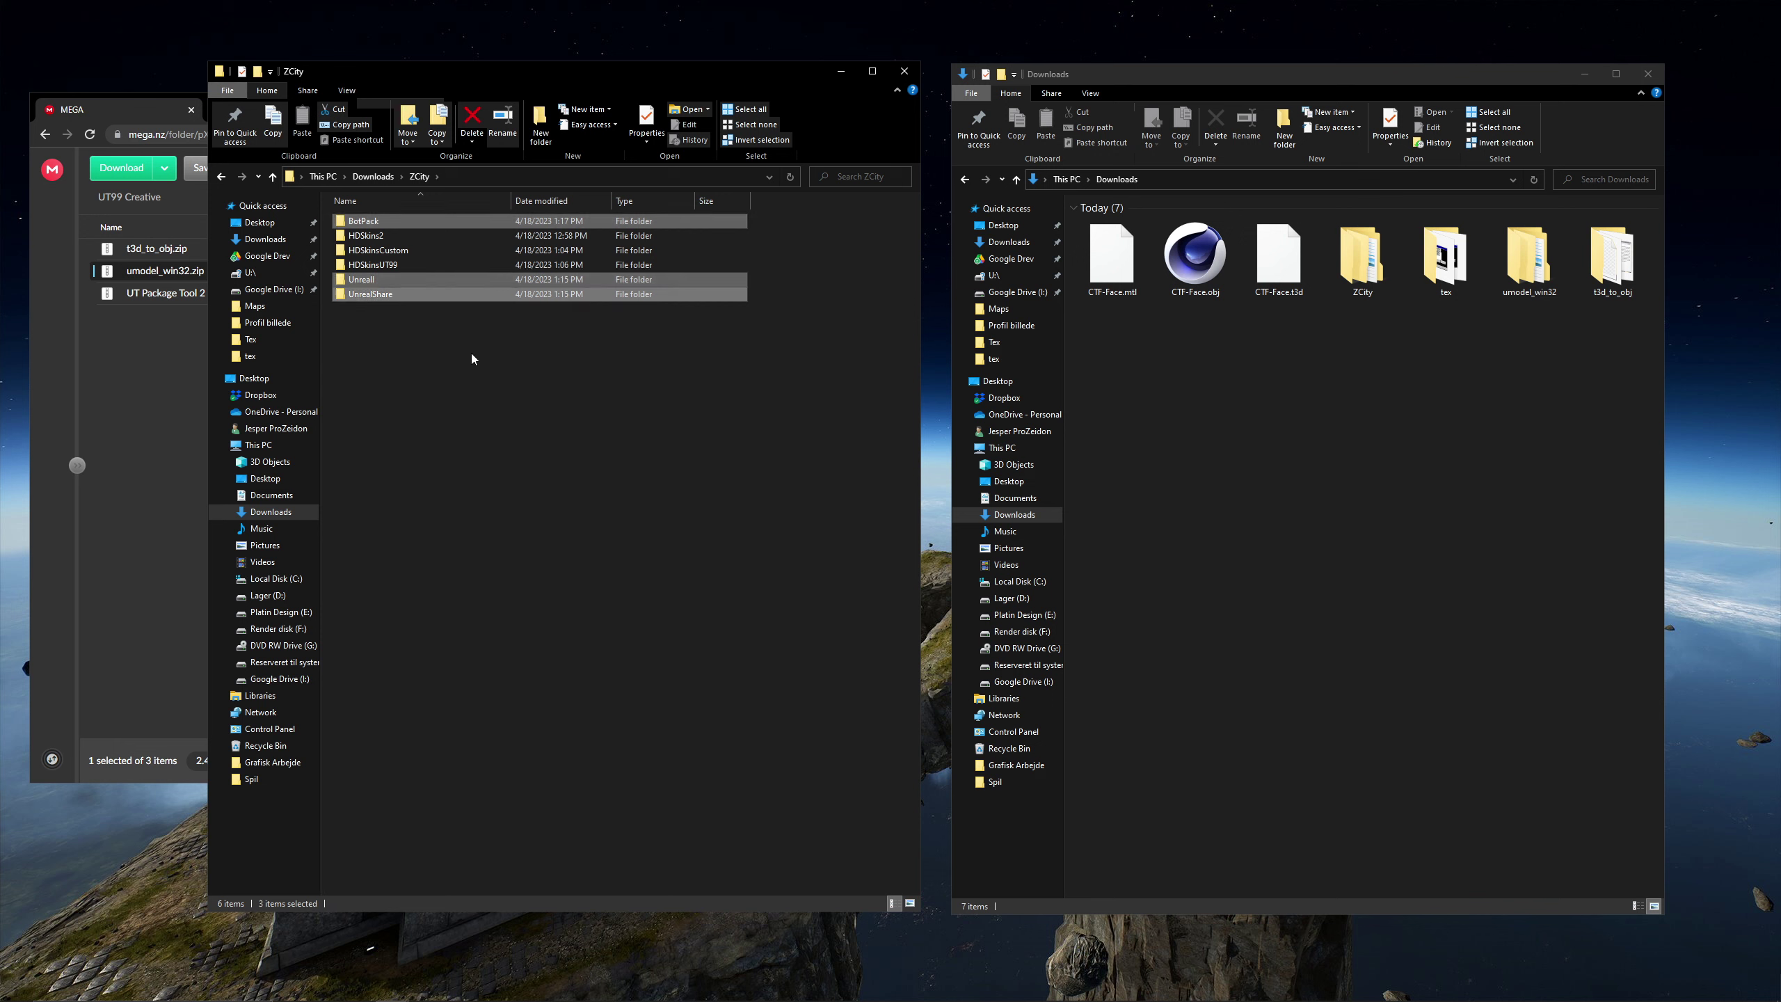
{"action": "key", "text": "Delete"}
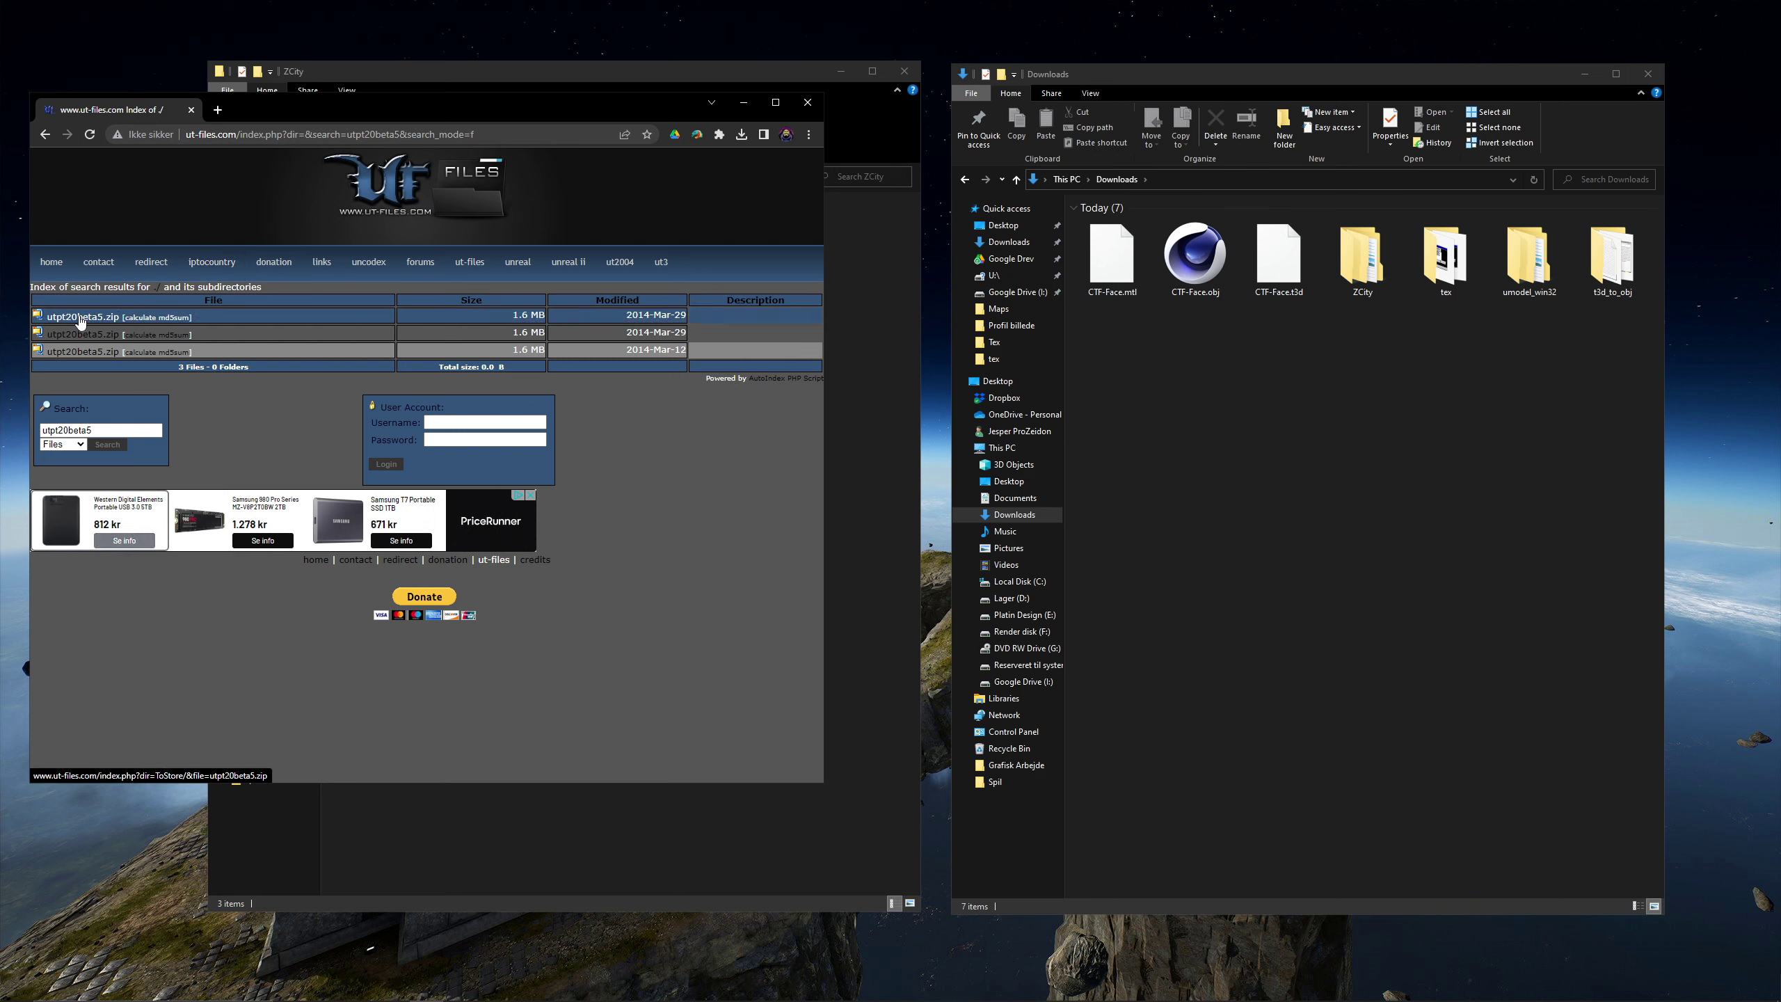
- Download utpt20beta5.zip and run UTPT.exe from the extracted utpt20beta5 folder
{"action": "left_click", "coordinate": [81, 319]}
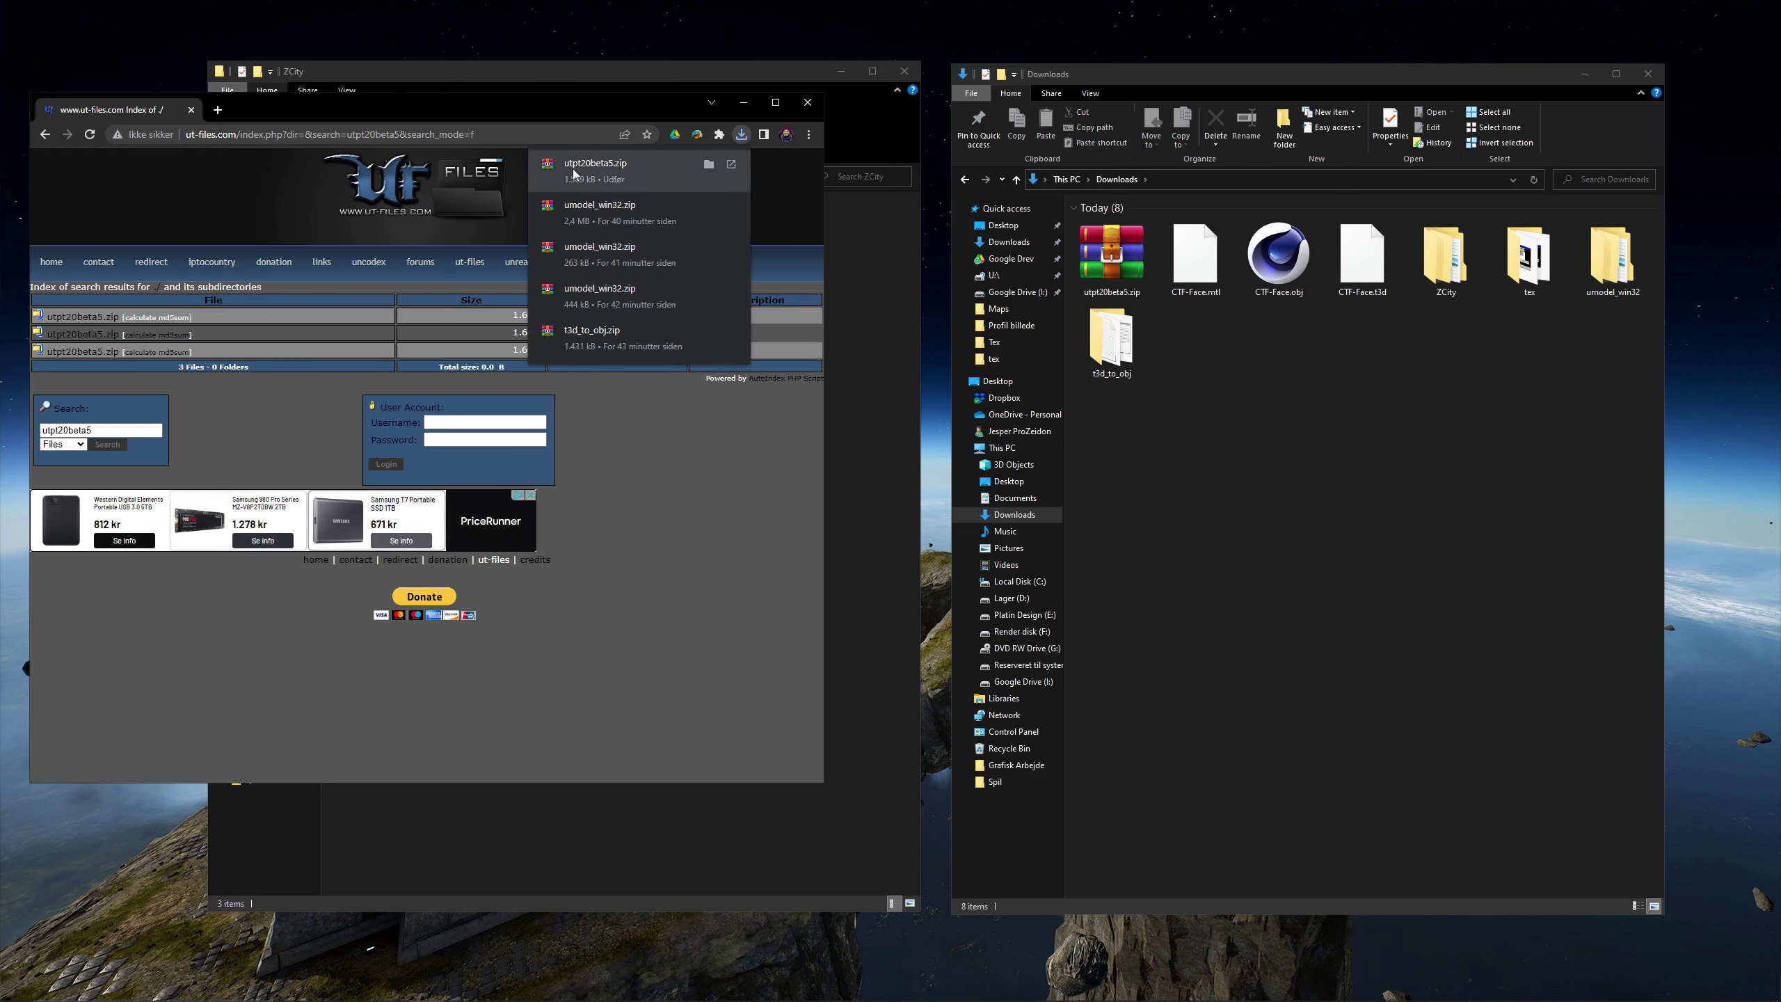
{"action": "left_click", "coordinate": [1100, 272]}
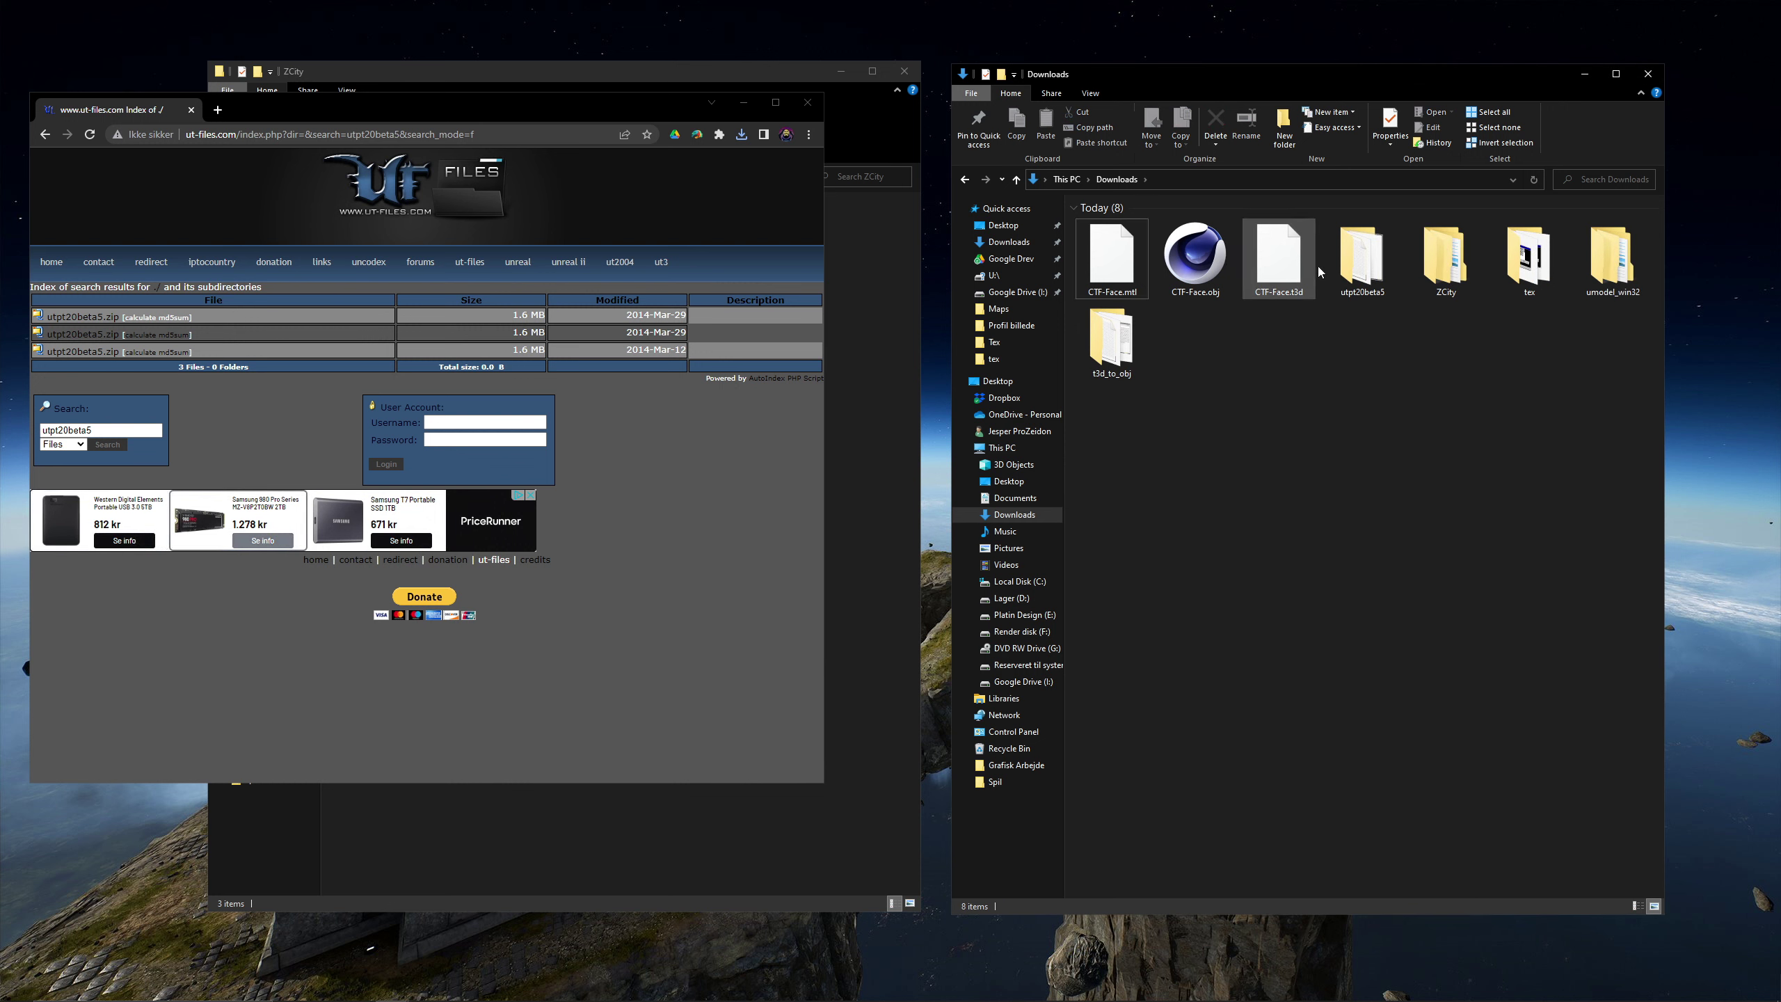
{"action": "left_click", "coordinate": [1359, 266]}
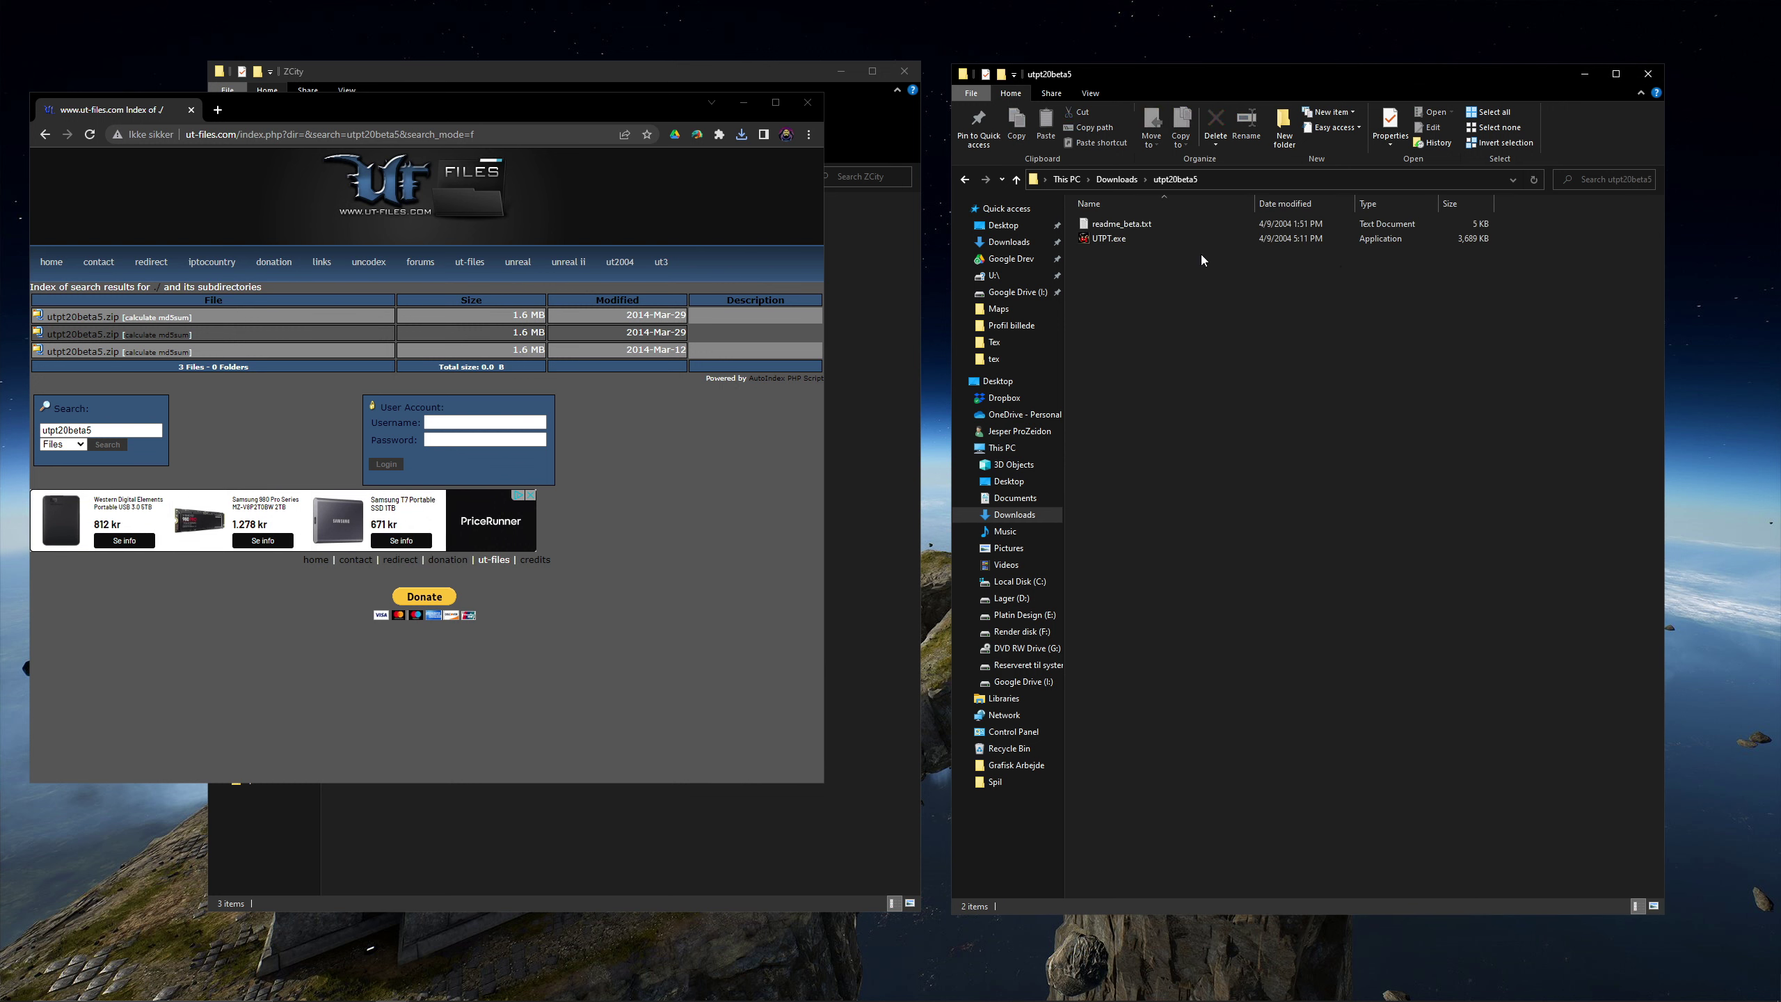
{"action": "double_click", "coordinate": [1110, 238]}
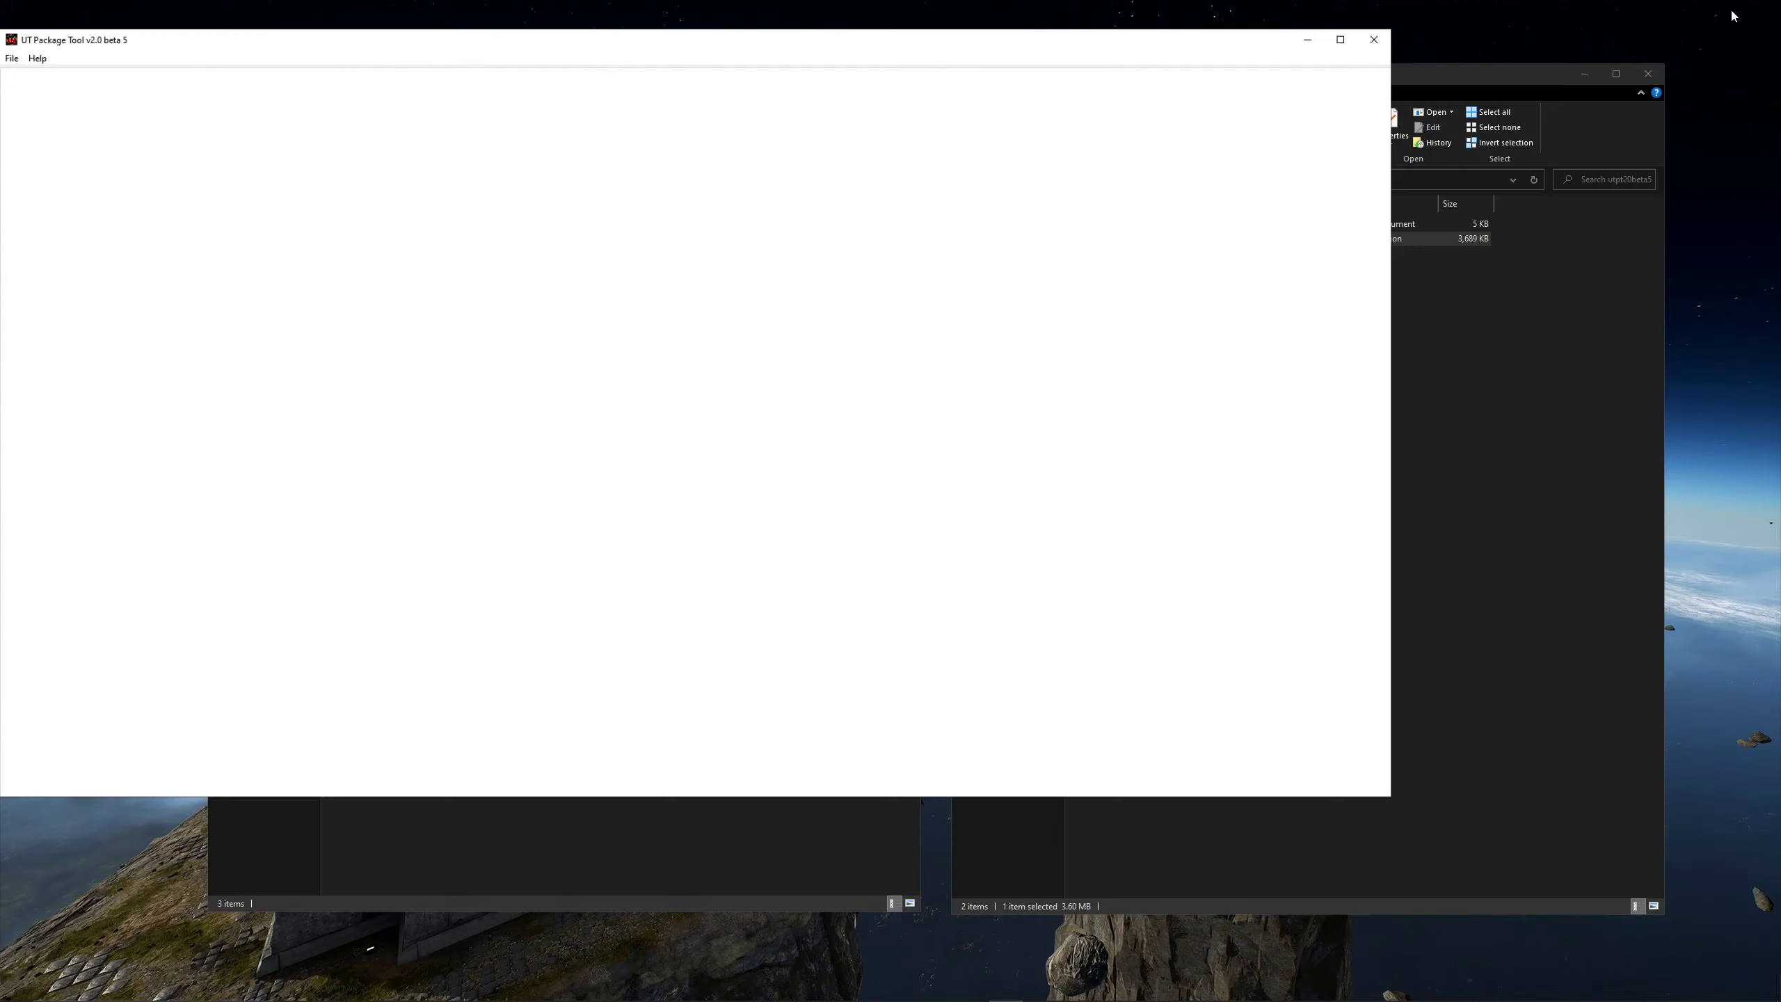
- Open the Extracting options and begin browsing for the Base Directory of extracted files
{"action": "left_click", "coordinate": [90, 101]}
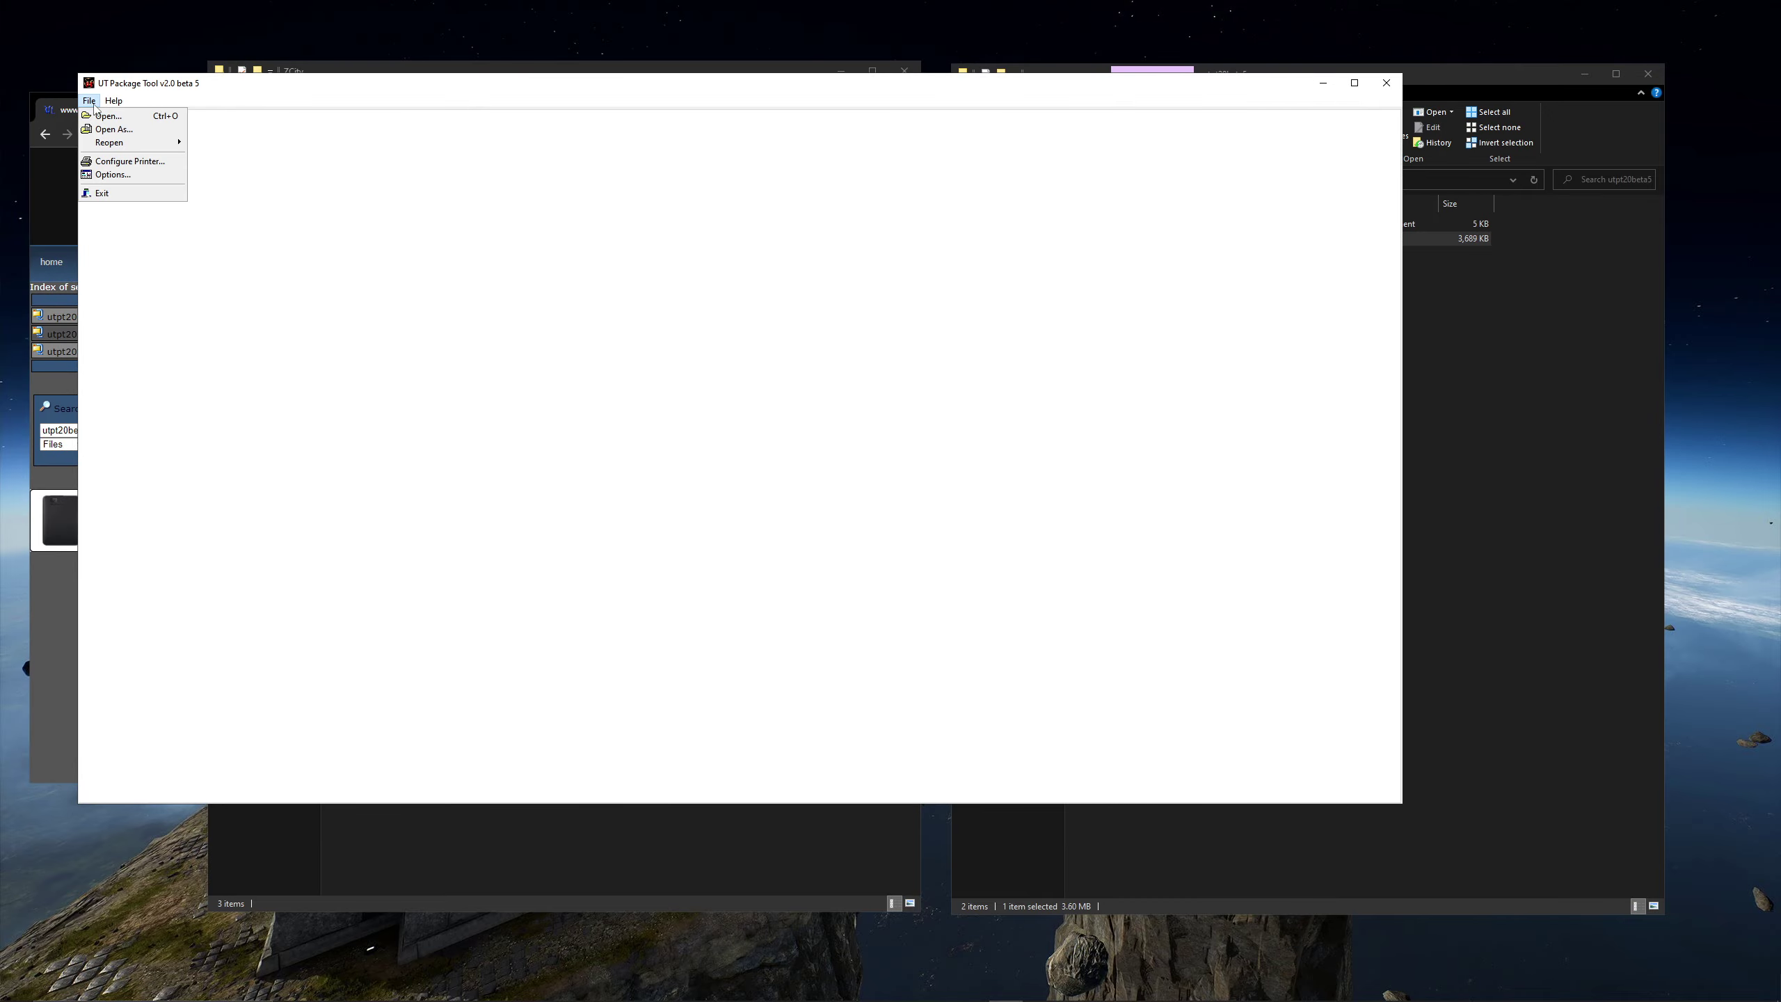
{"action": "left_click", "coordinate": [111, 175]}
{"action": "left_click", "coordinate": [653, 362]}
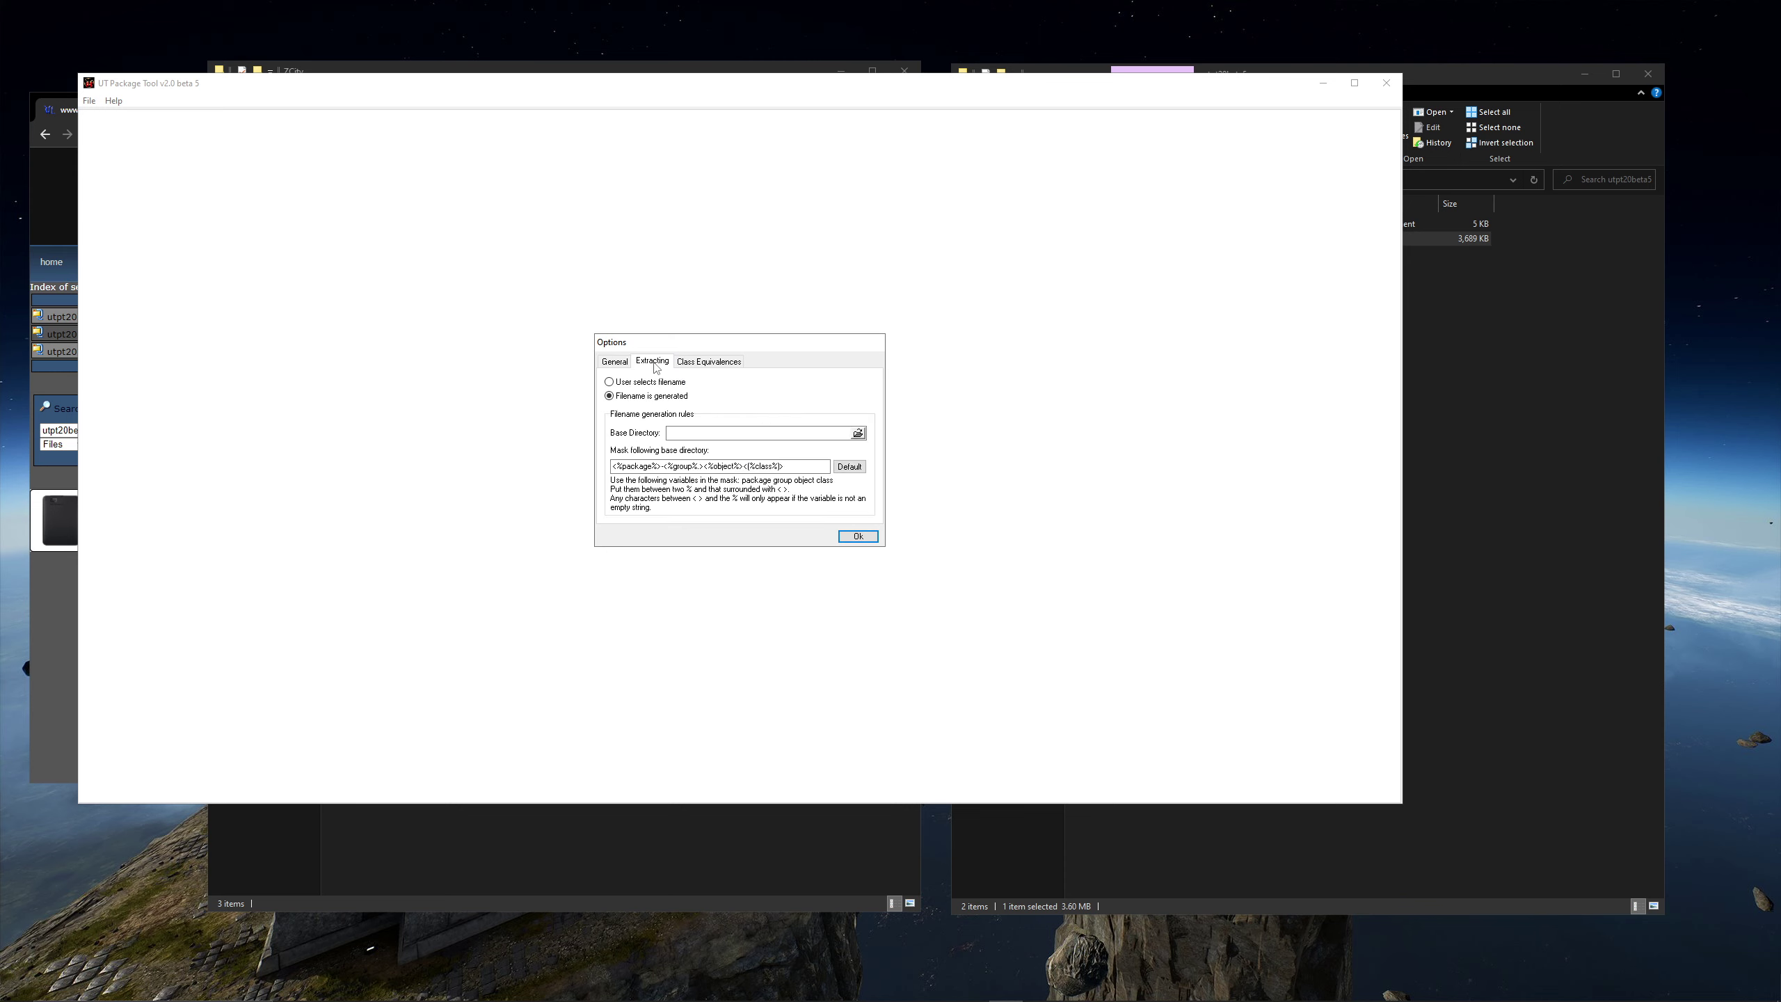
{"action": "left_click", "coordinate": [858, 434]}
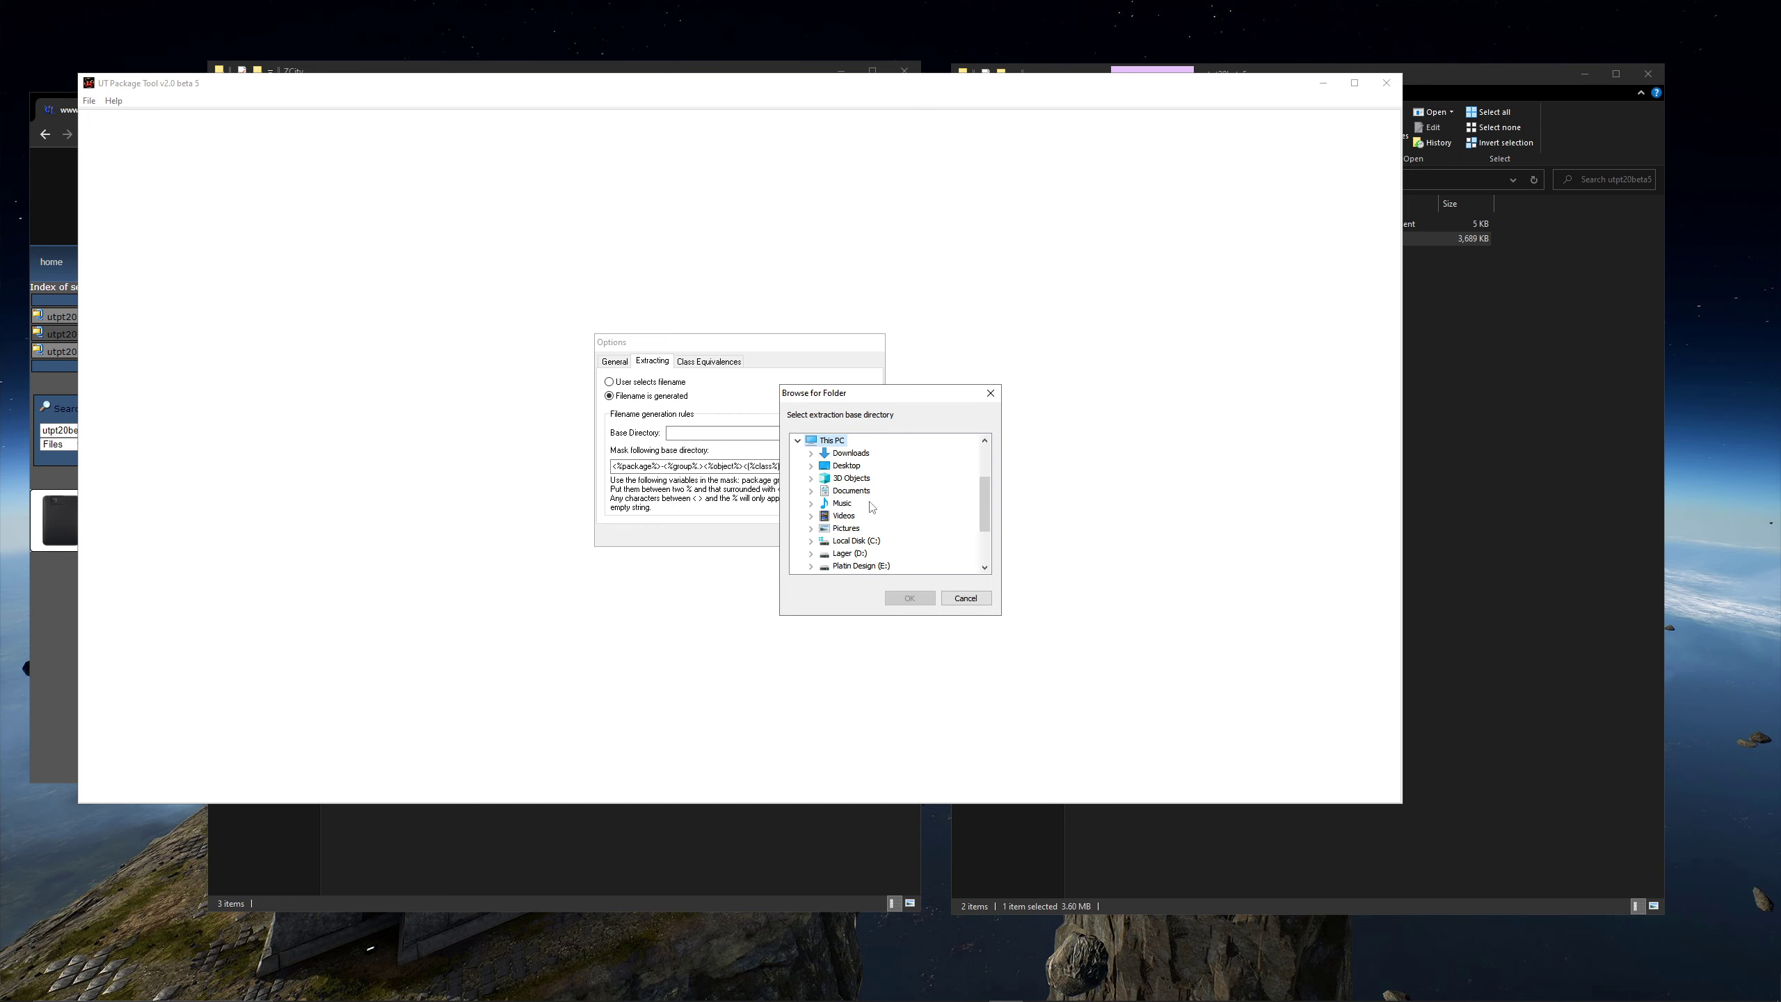
- Create a new UT-Stuff folder in Downloads
{"action": "double_click", "coordinate": [851, 452]}
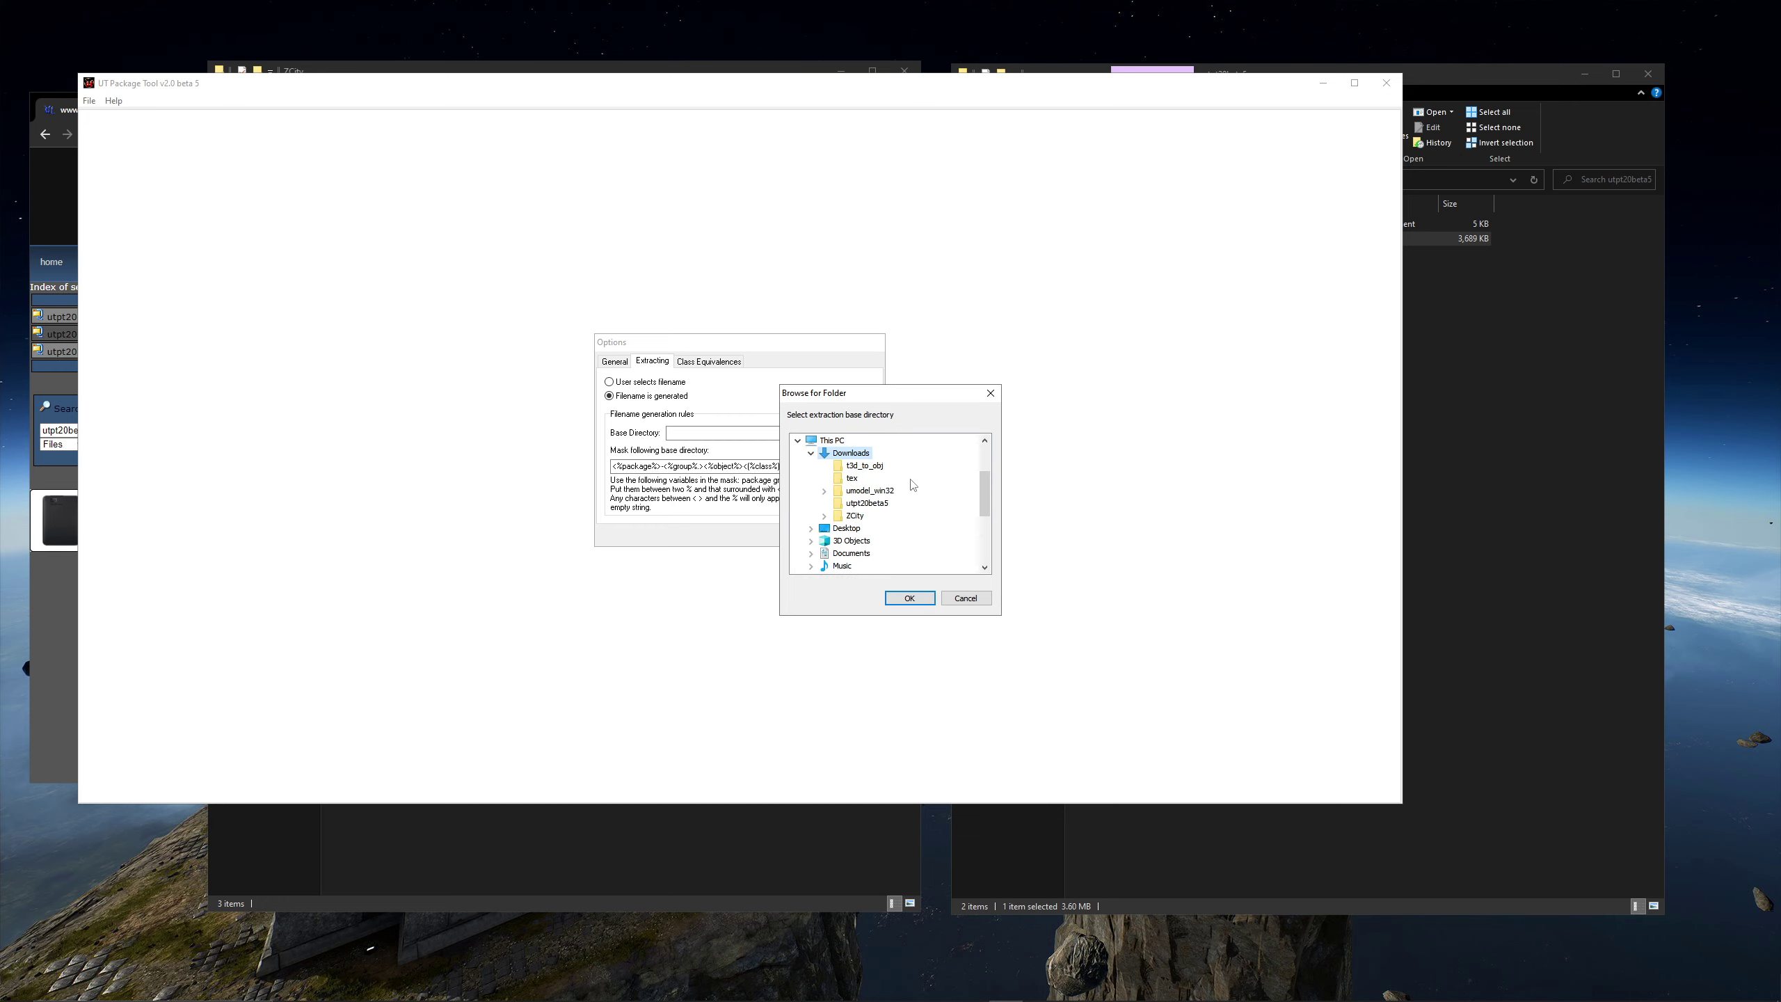
{"action": "left_click", "coordinate": [1421, 447]}
{"action": "key", "text": "BackSpace"}
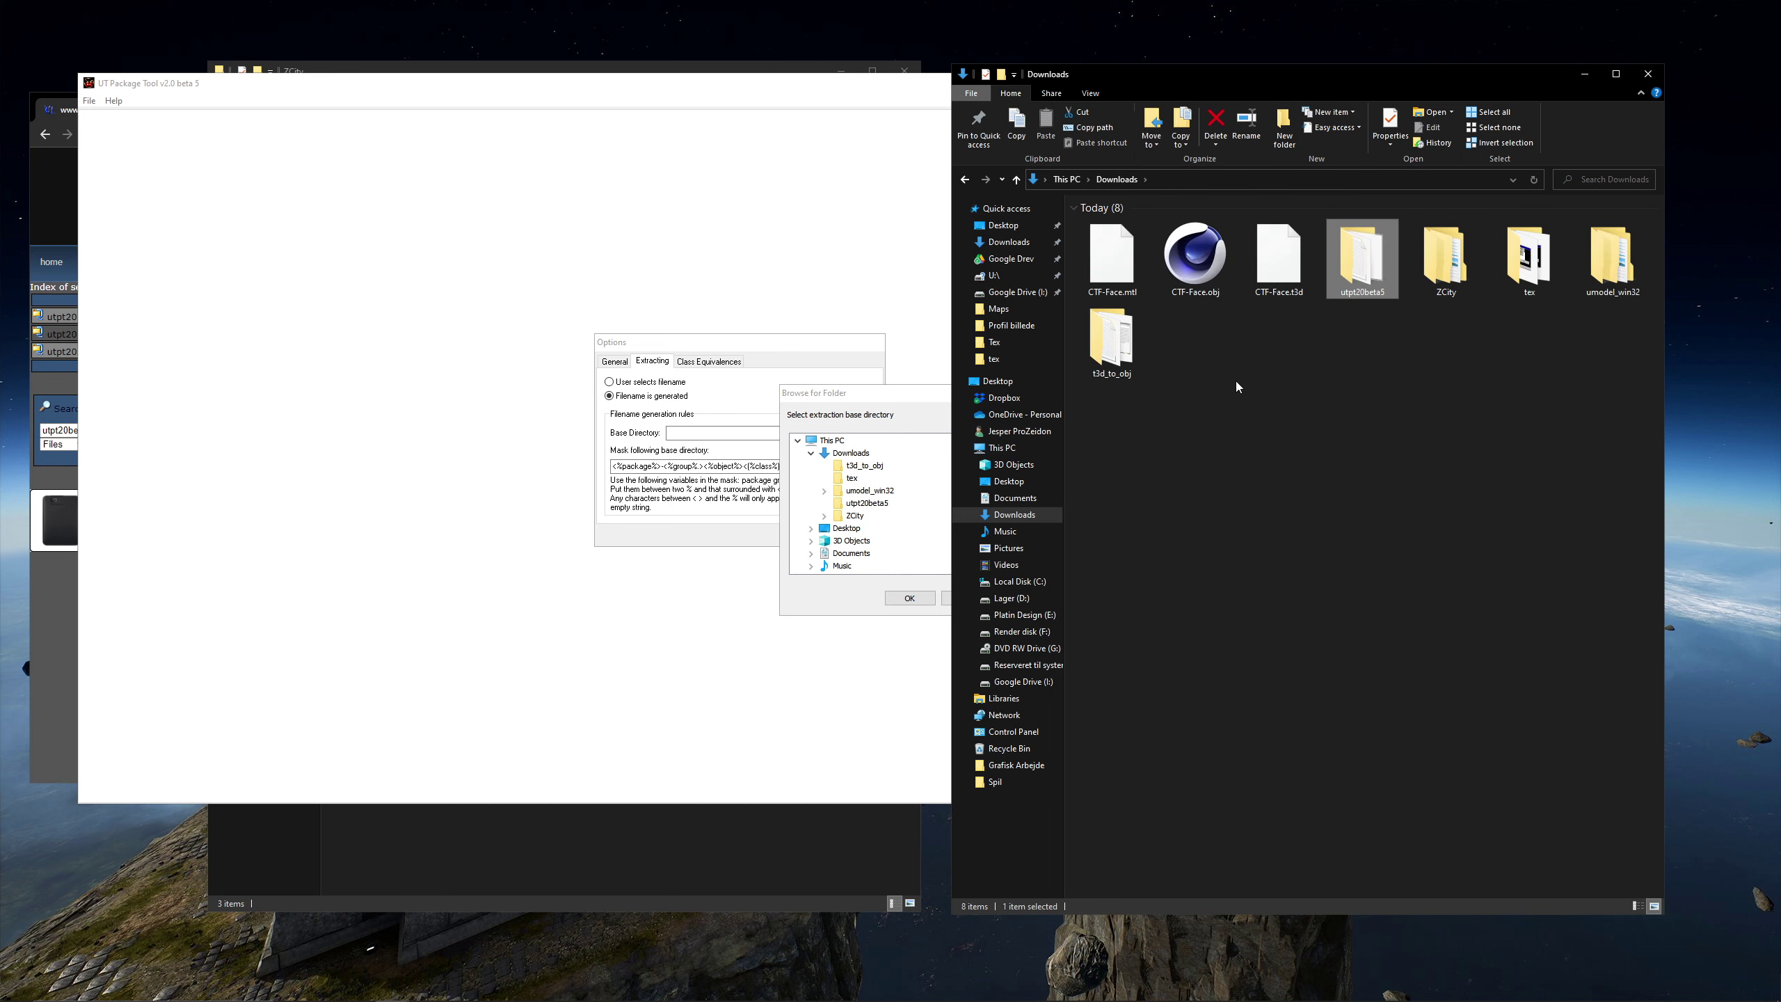
{"action": "right_click", "coordinate": [1251, 393]}
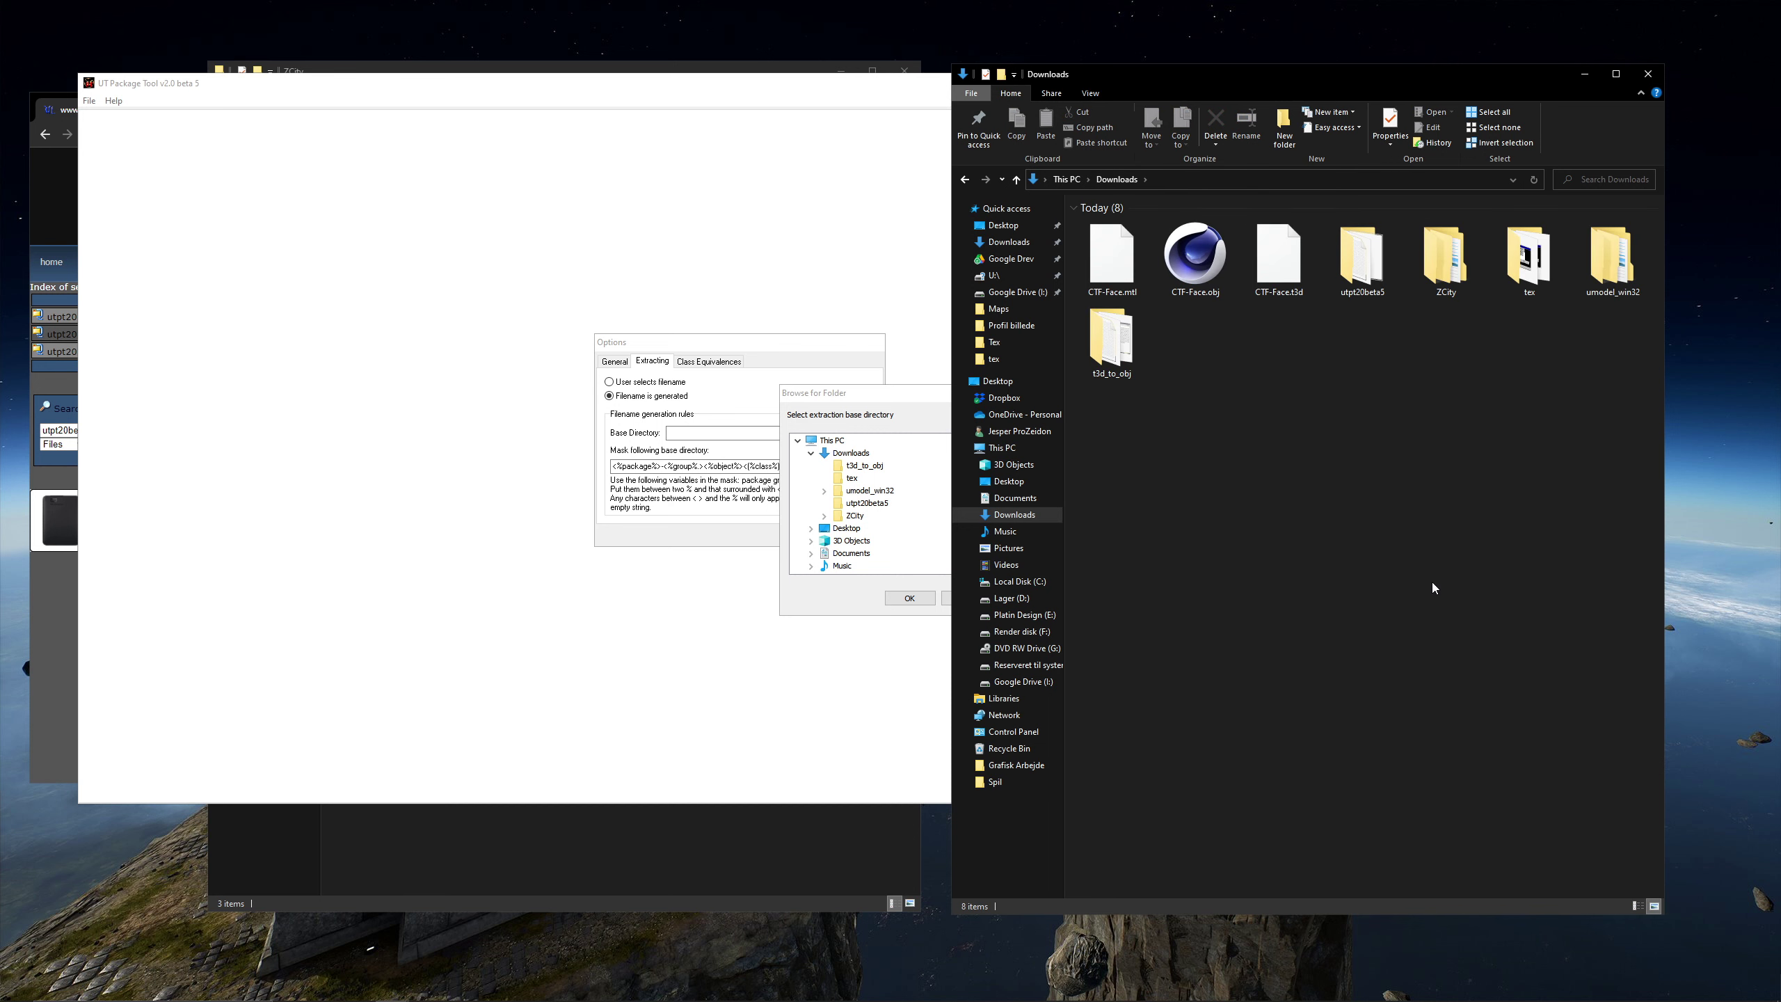
{"action": "mouse_move", "coordinate": [1262, 586]}
{"action": "left_click", "coordinate": [1435, 584]}
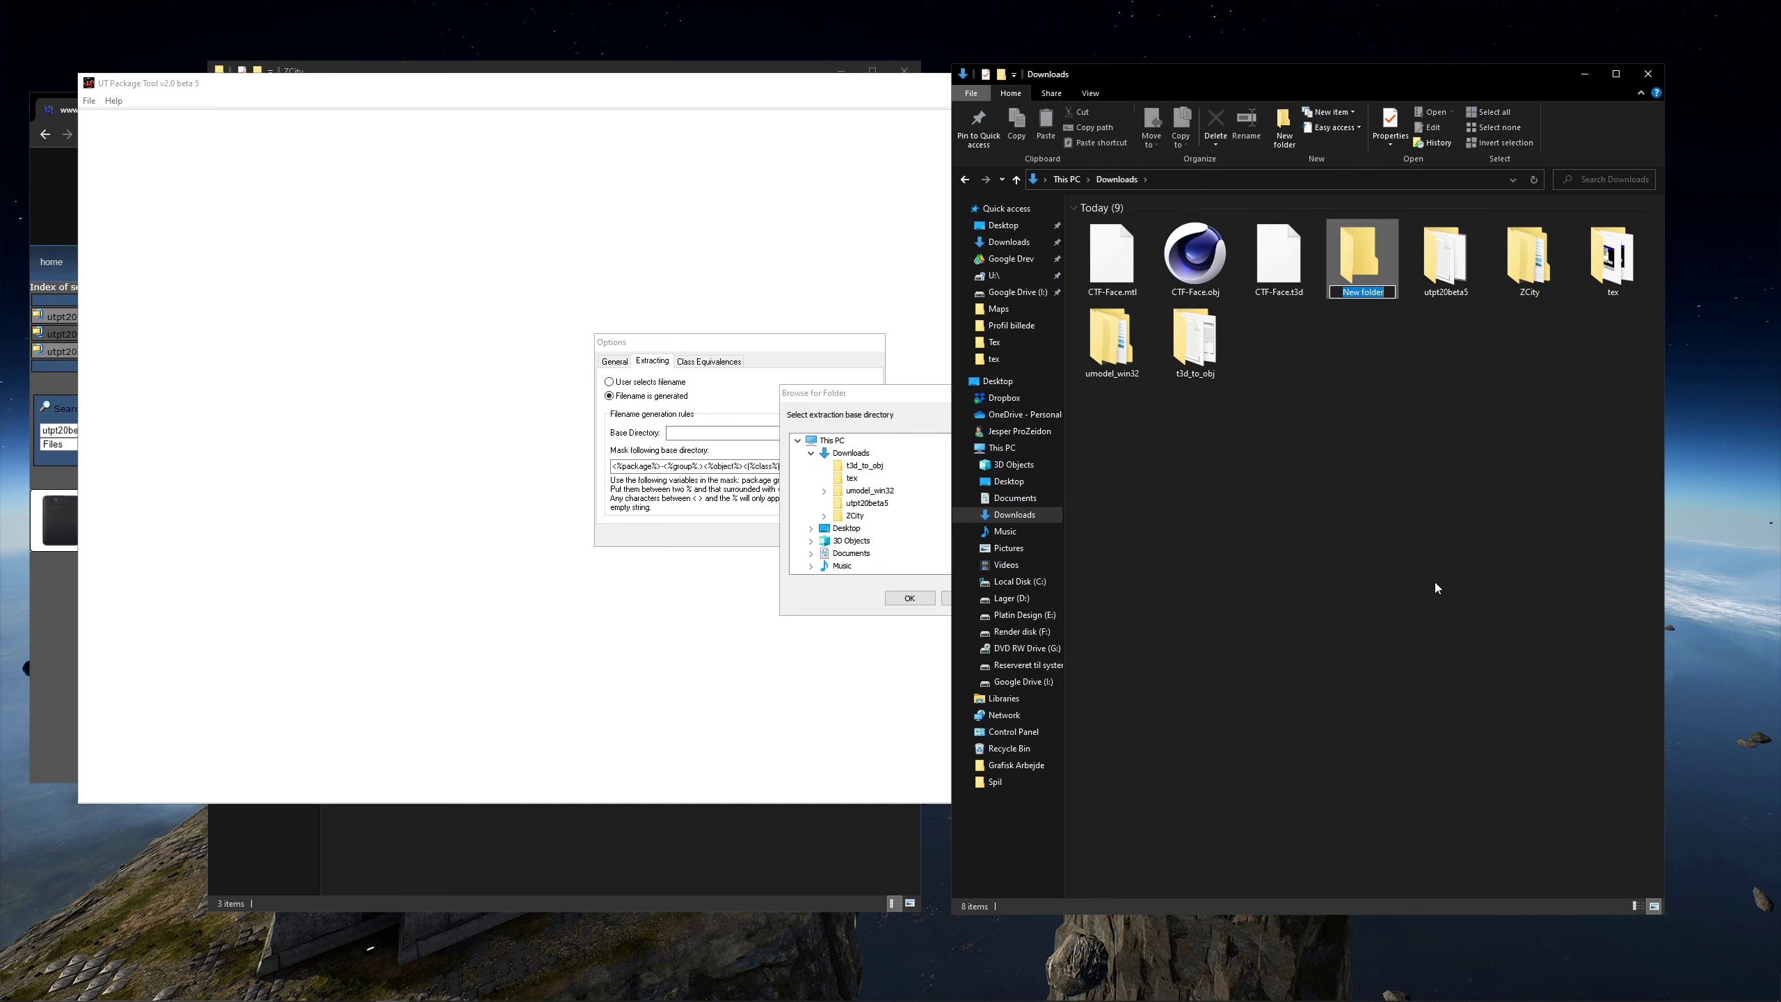
- Confirm the extraction base directory, then open BotPack.u from UnrealTournament\System
{"action": "left_click", "coordinate": [786, 409]}
{"action": "left_click", "coordinate": [910, 598]}
{"action": "left_click", "coordinate": [857, 535]}
{"action": "left_click", "coordinate": [89, 100]}
{"action": "left_click", "coordinate": [109, 116]}
{"action": "left_click", "coordinate": [713, 386]}
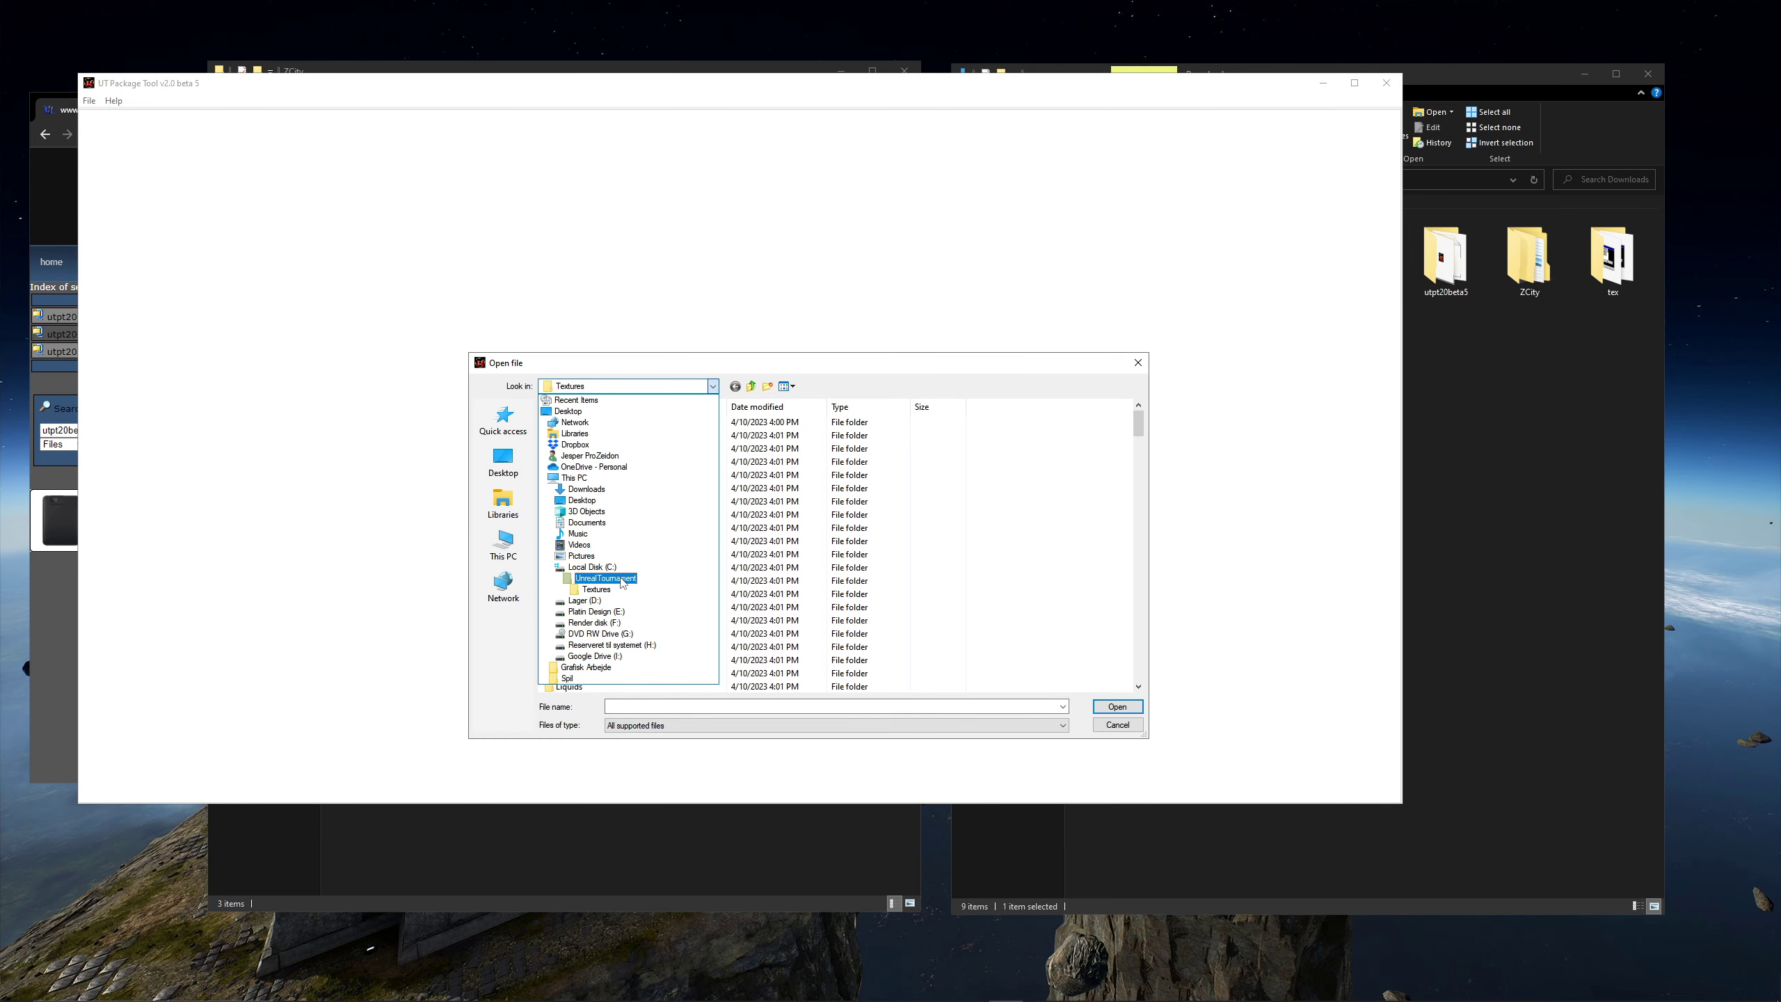
{"action": "left_click", "coordinate": [606, 578]}
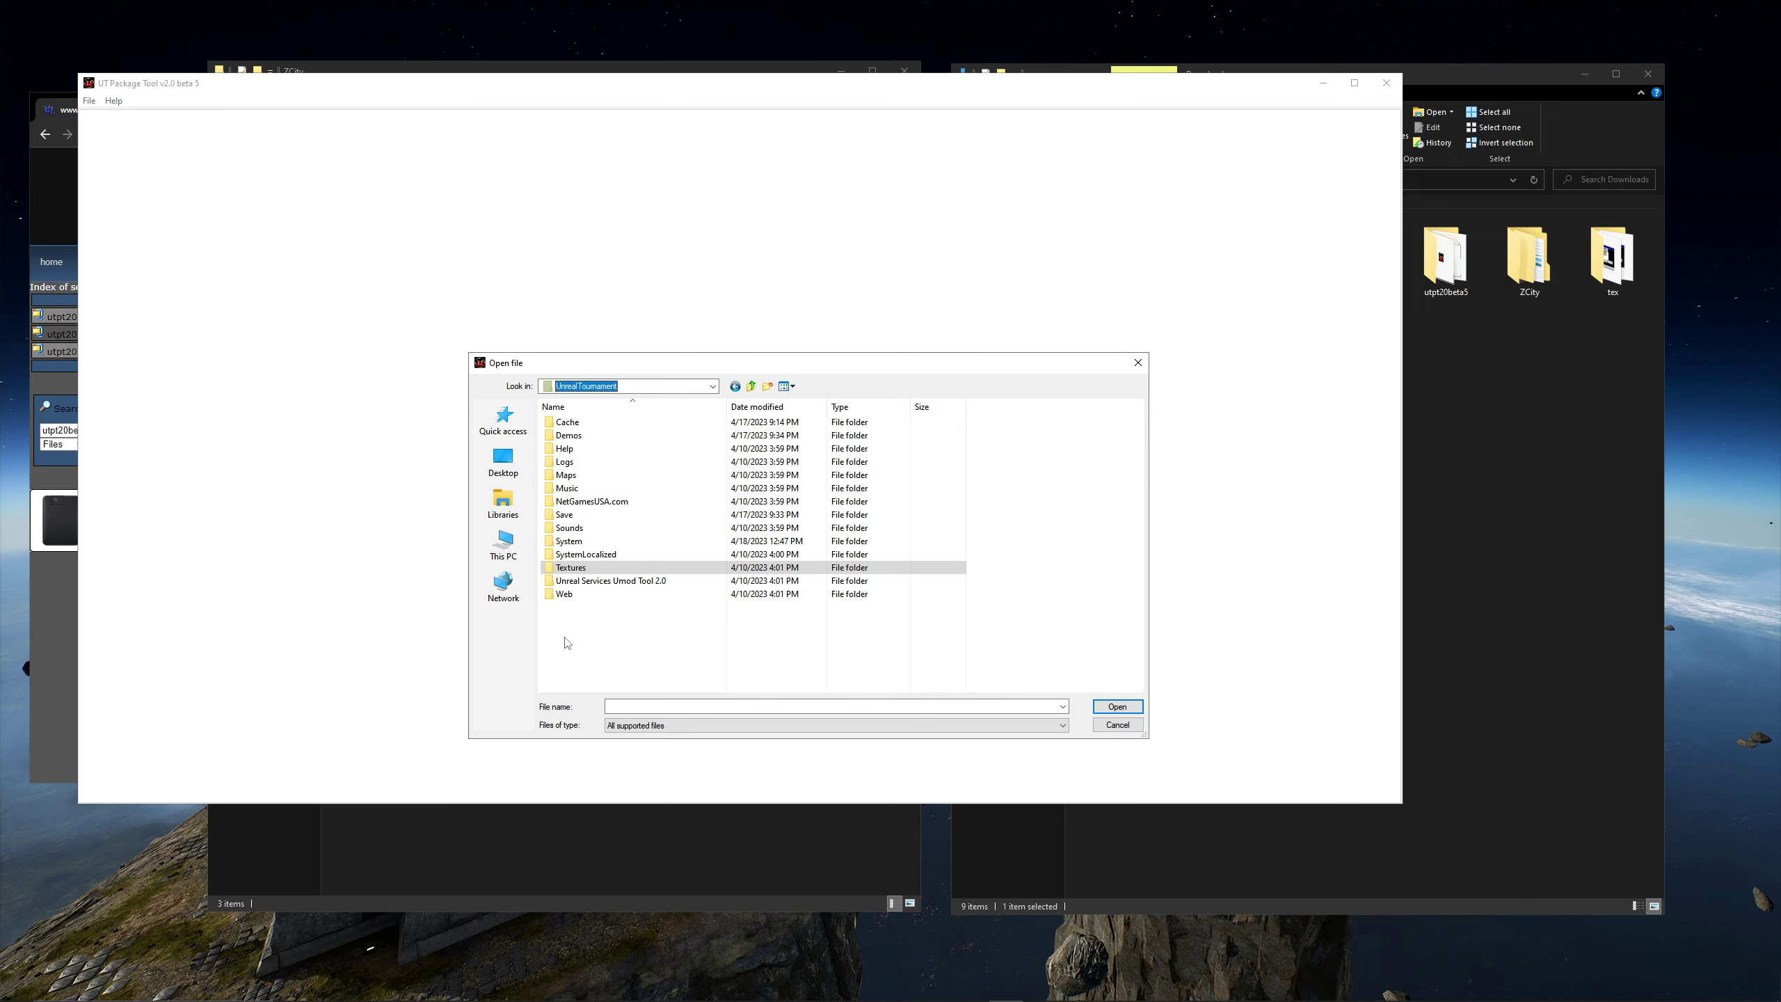
{"action": "double_click", "coordinate": [582, 543]}
{"action": "left_click", "coordinate": [584, 608]}
{"action": "left_click", "coordinate": [1115, 707]}
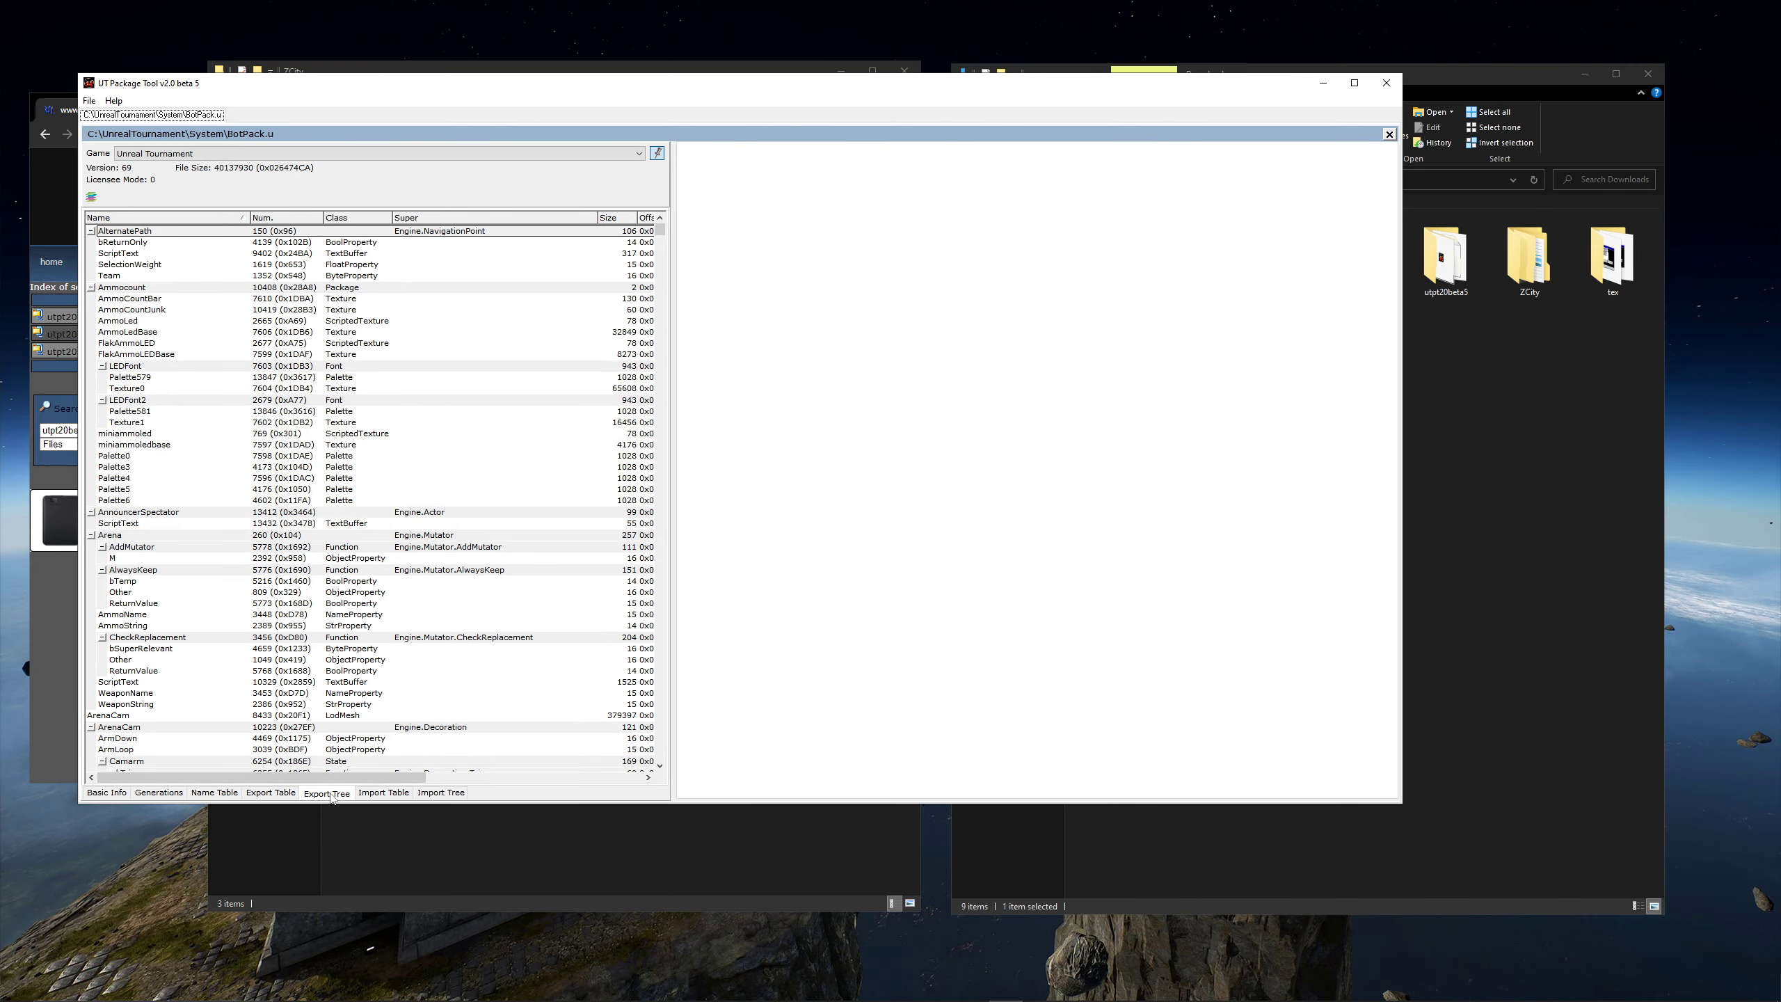
- Sort BotPack's Export Table by Class and preview the IntroBoss2 skin texture
{"action": "left_click", "coordinate": [274, 793]}
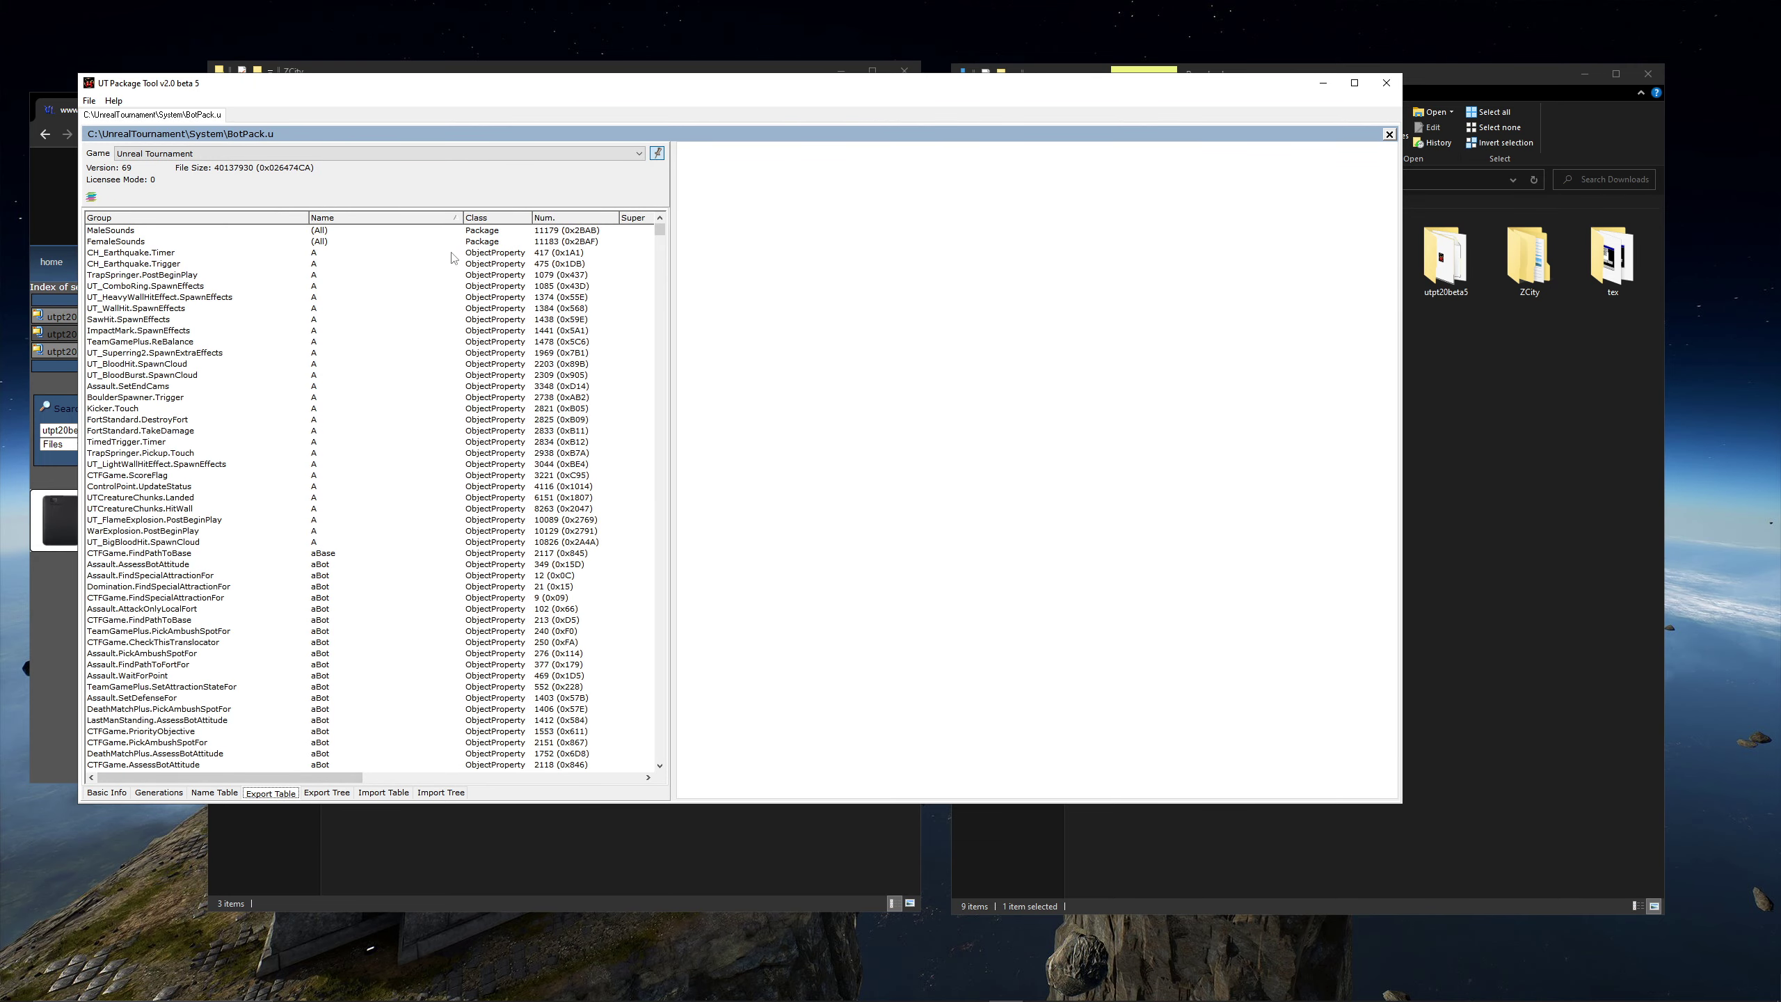
{"action": "left_click", "coordinate": [496, 221]}
{"action": "left_click_drag", "start_coordinate": [662, 624], "coordinate": [666, 747]}
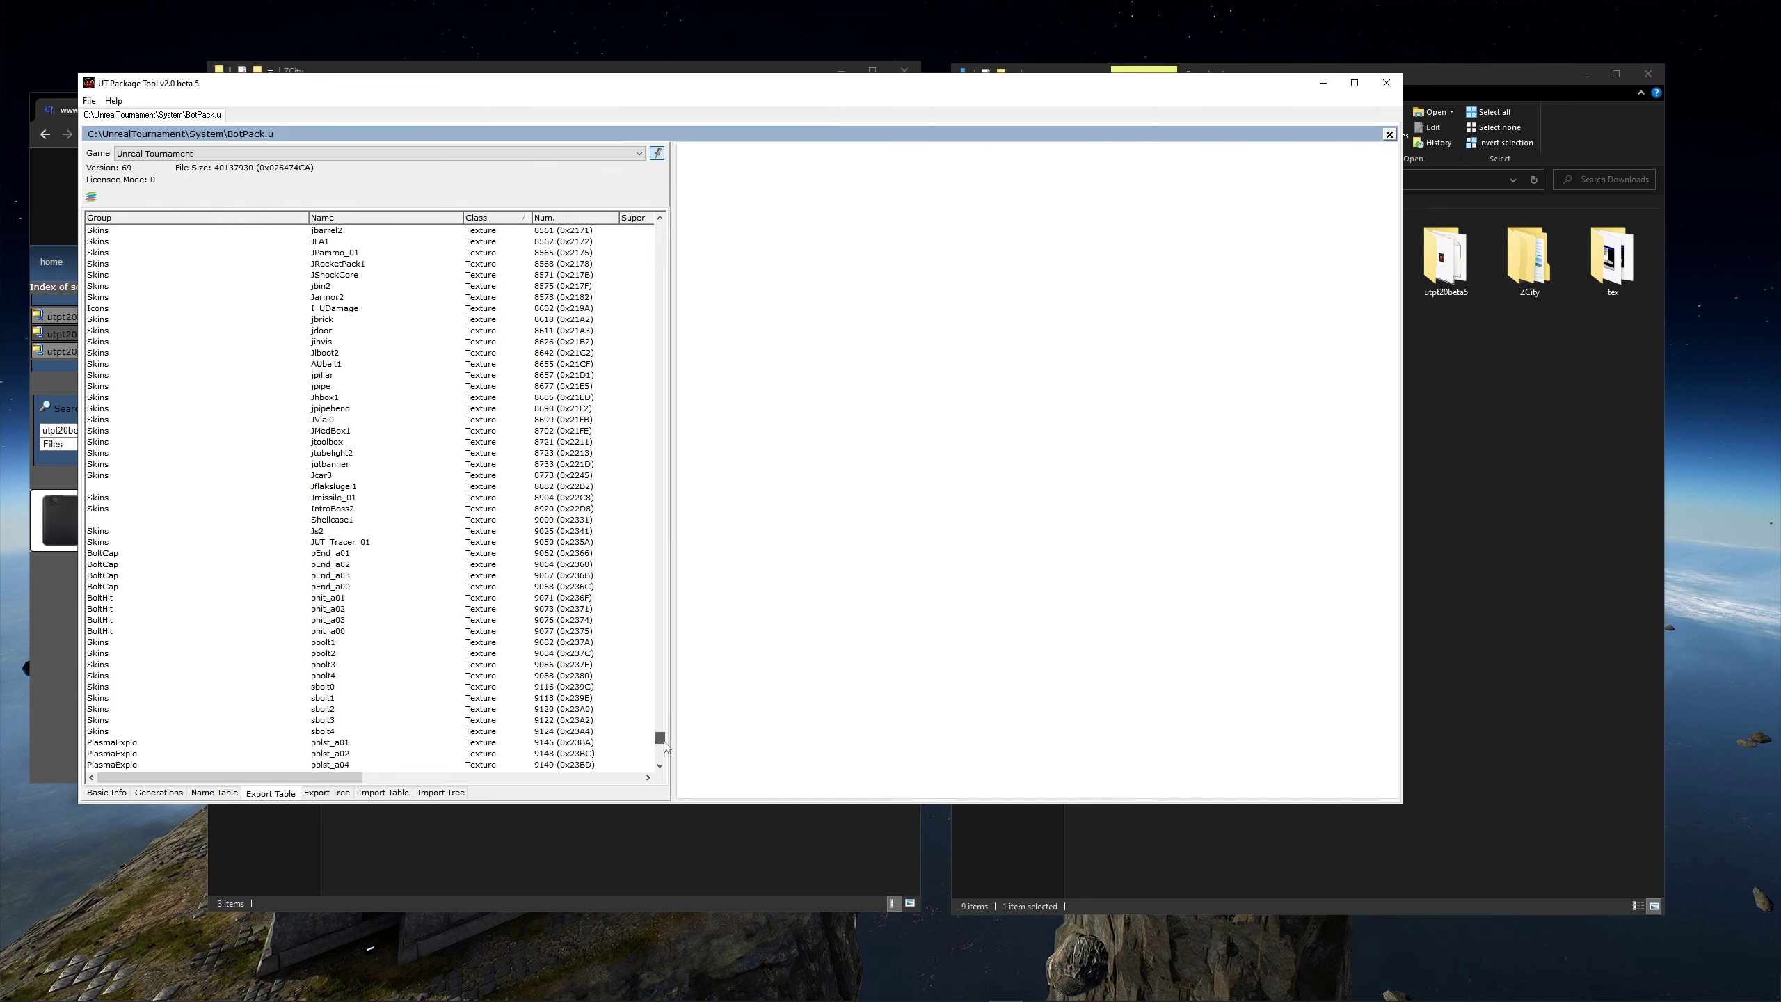
{"action": "left_click", "coordinate": [481, 524]}
{"action": "right_click", "coordinate": [489, 510]}
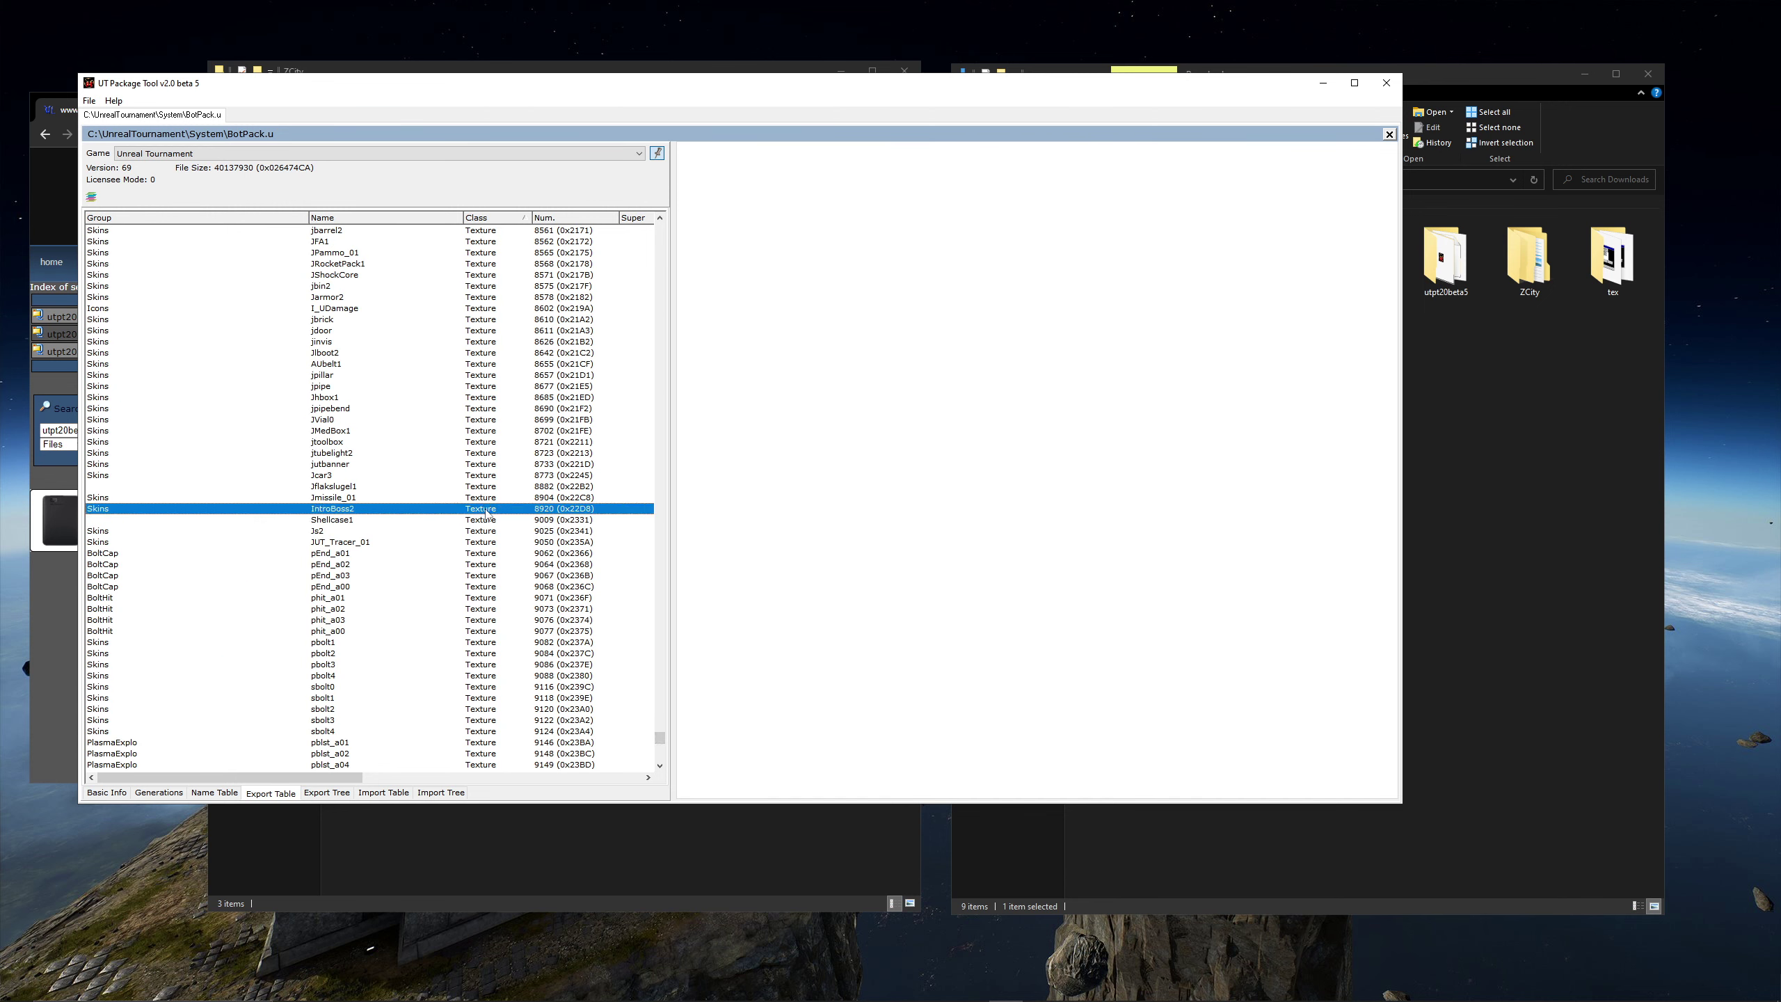
{"action": "left_click", "coordinate": [536, 603]}
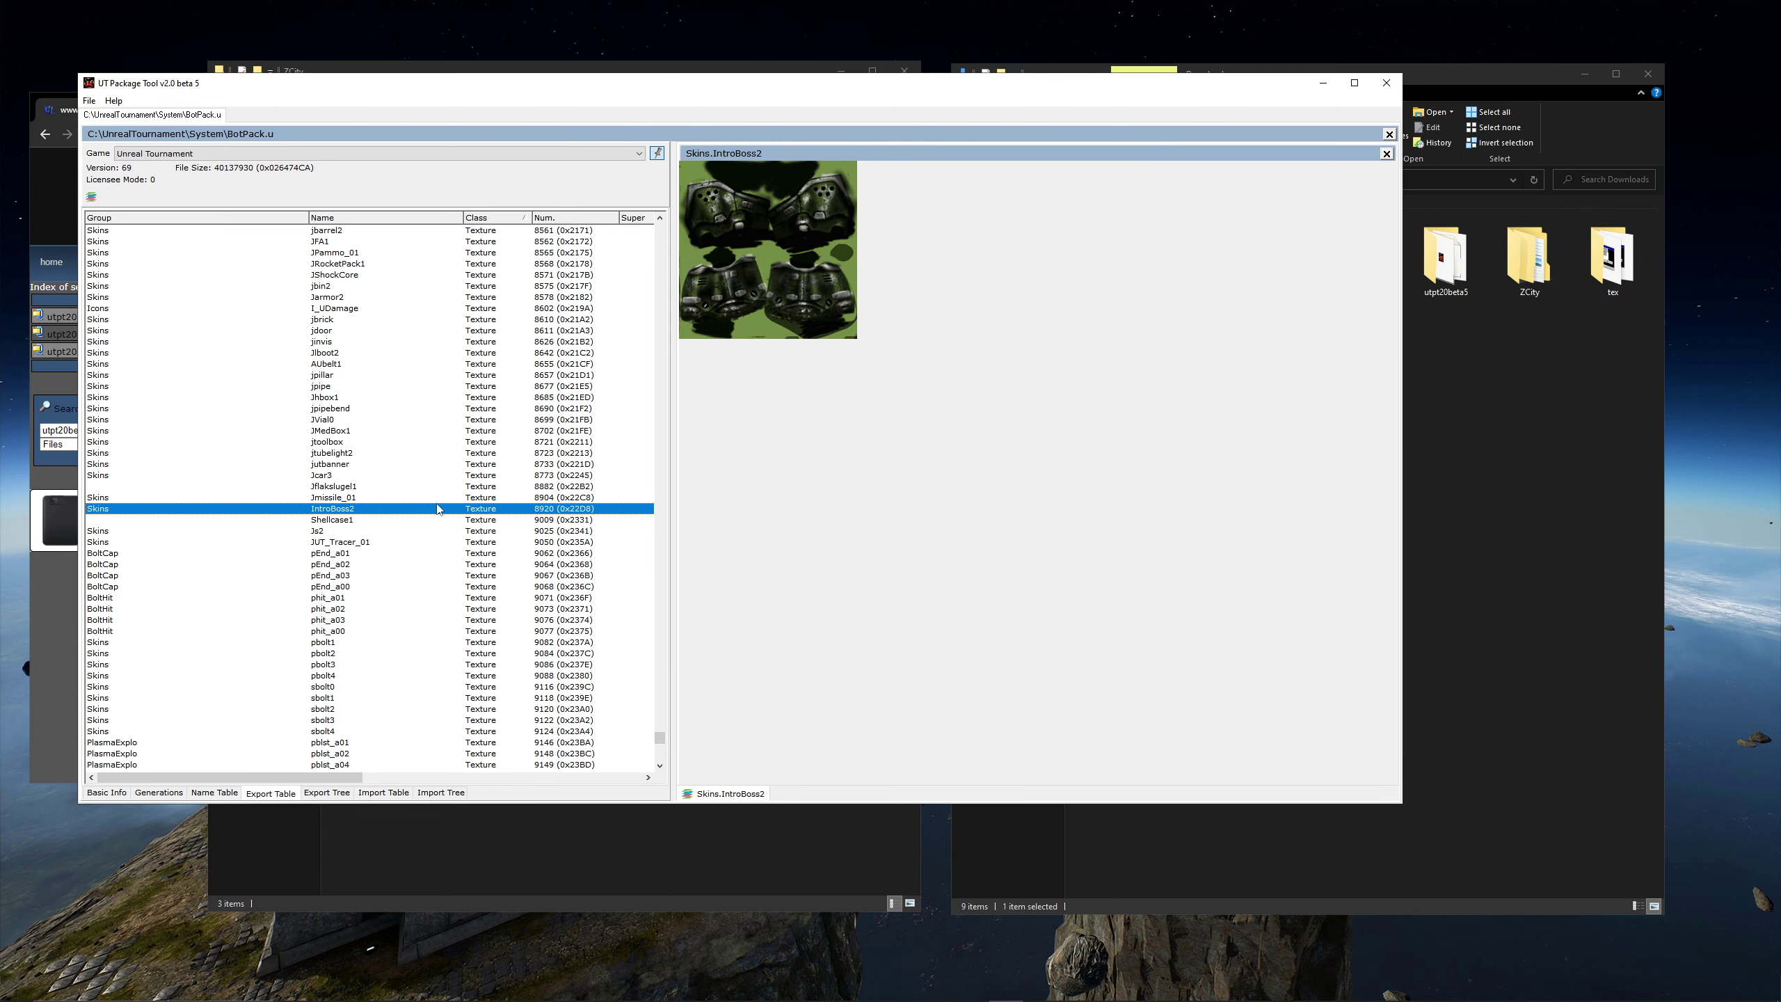
{"action": "scroll", "coordinate": [494, 487], "scroll_direction": "up", "scroll_amount": 10}
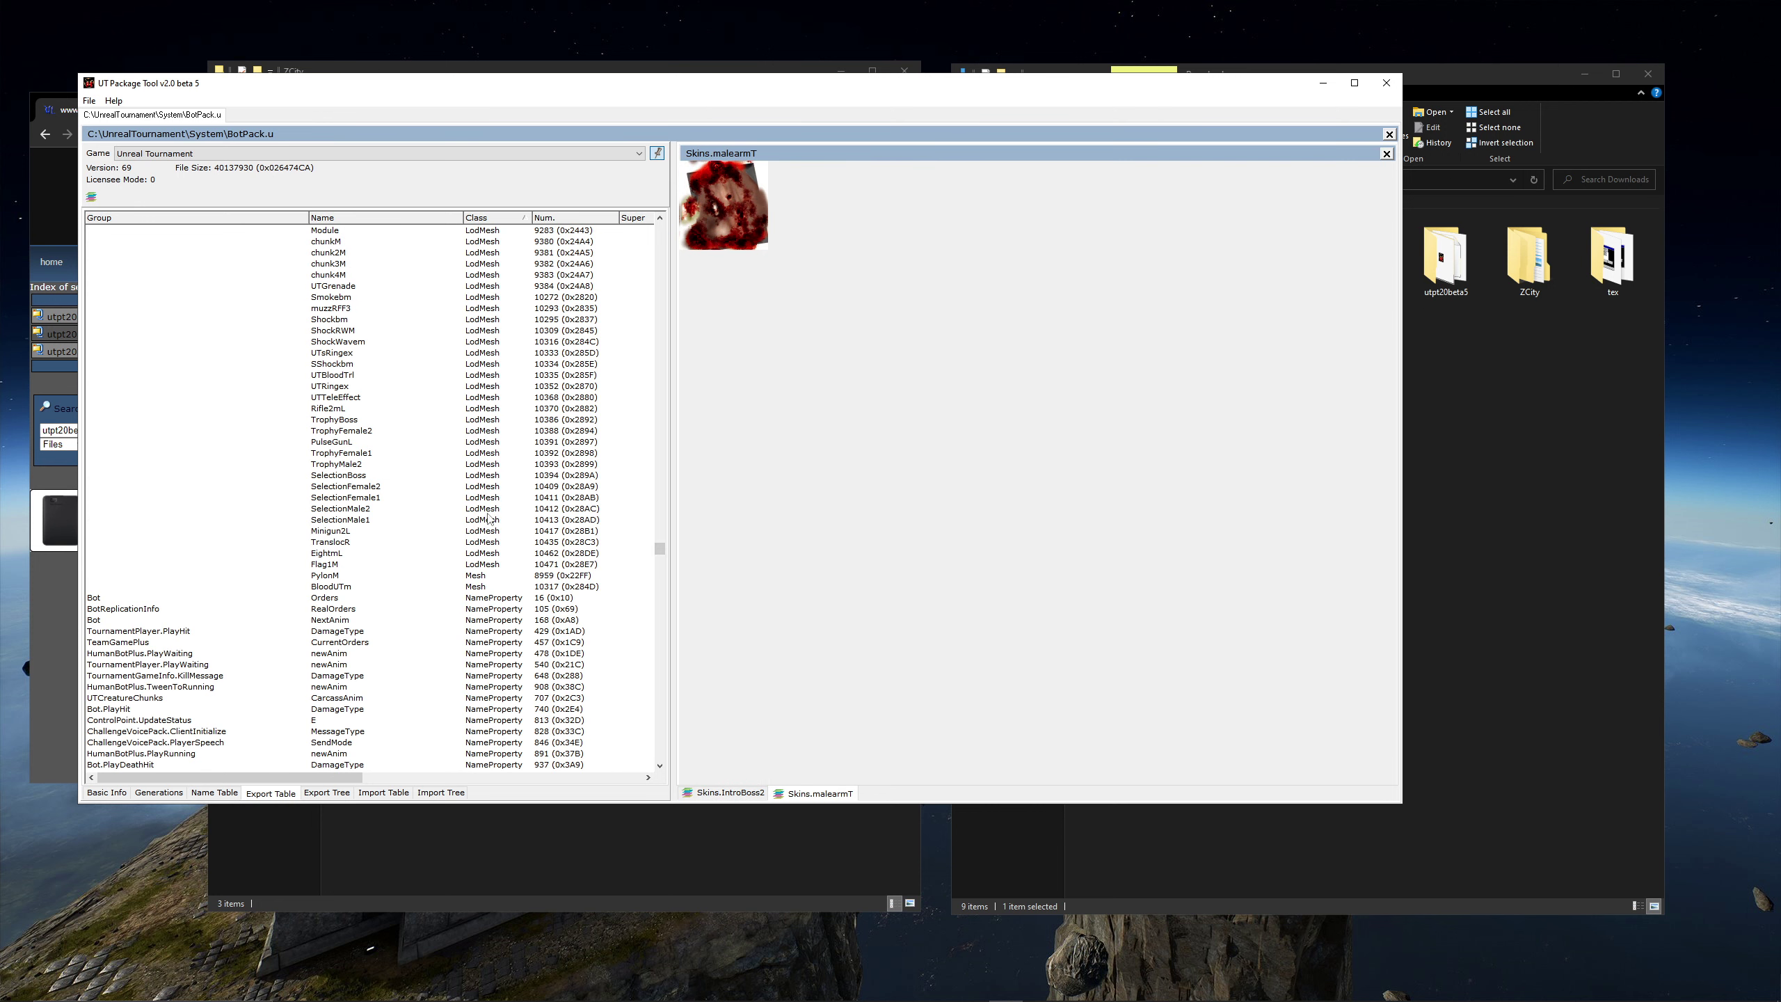
{"action": "left_click", "coordinate": [489, 513]}
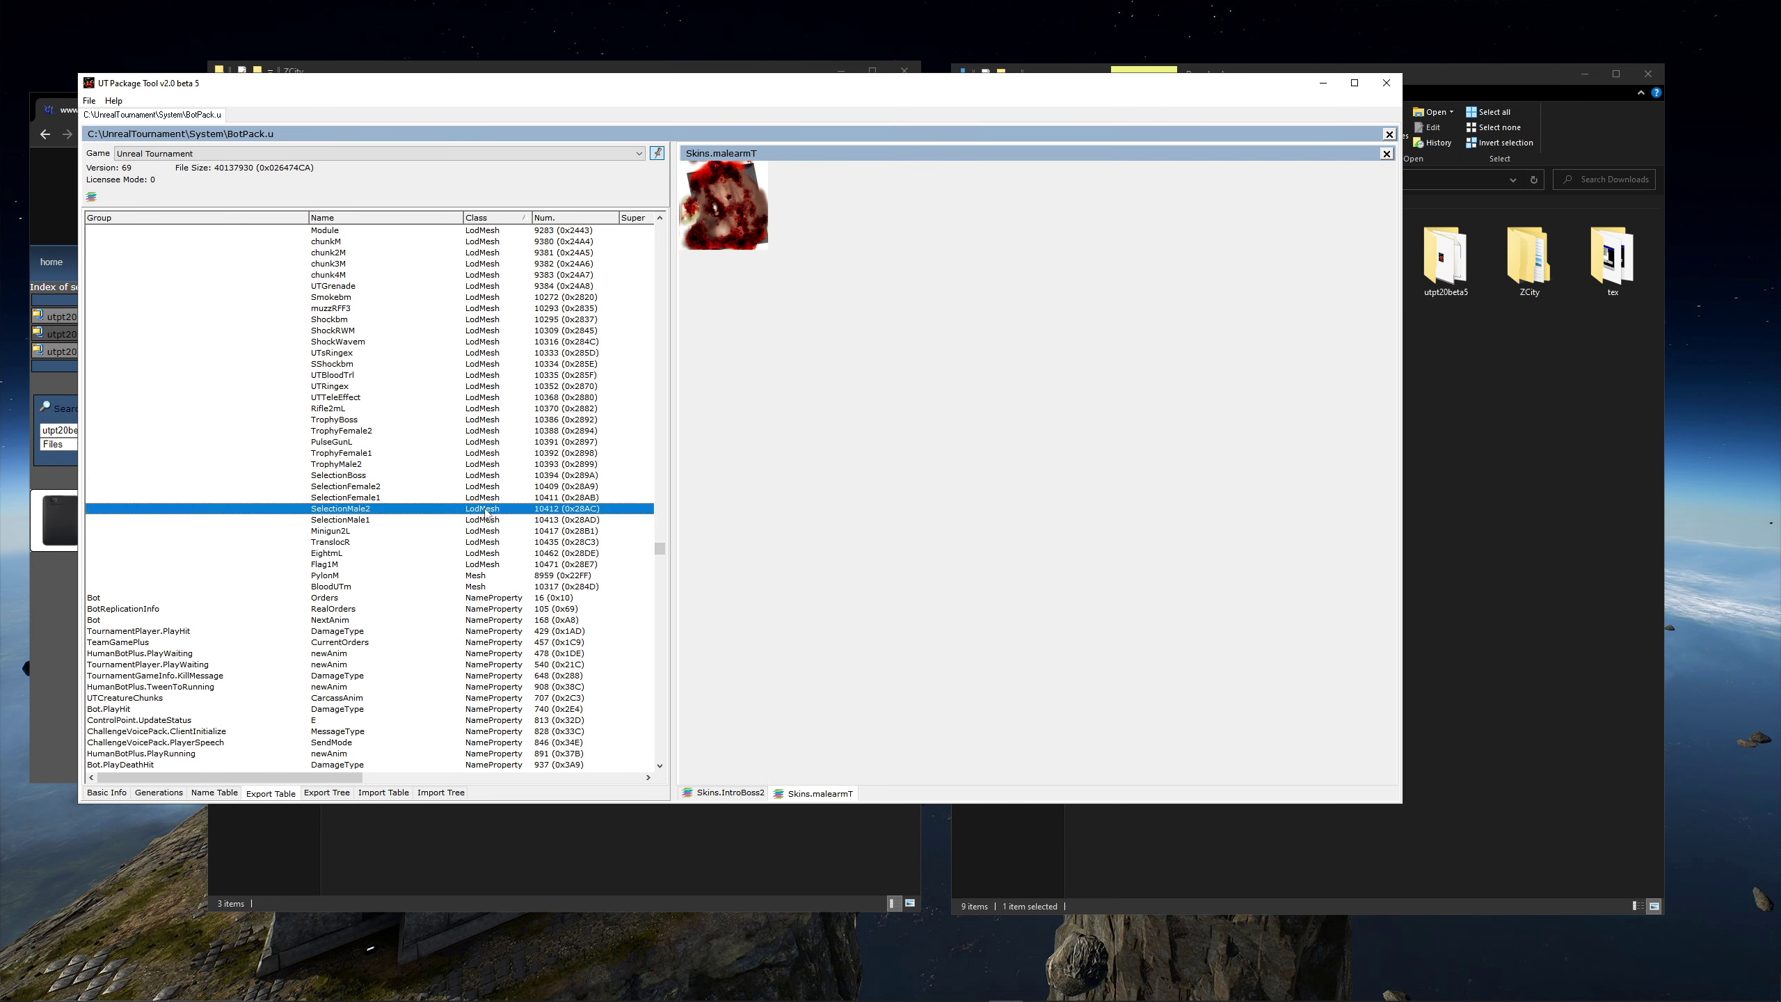
- View the SelectionMale2 mesh and rotate it to an upright front view
{"action": "right_click", "coordinate": [487, 513]}
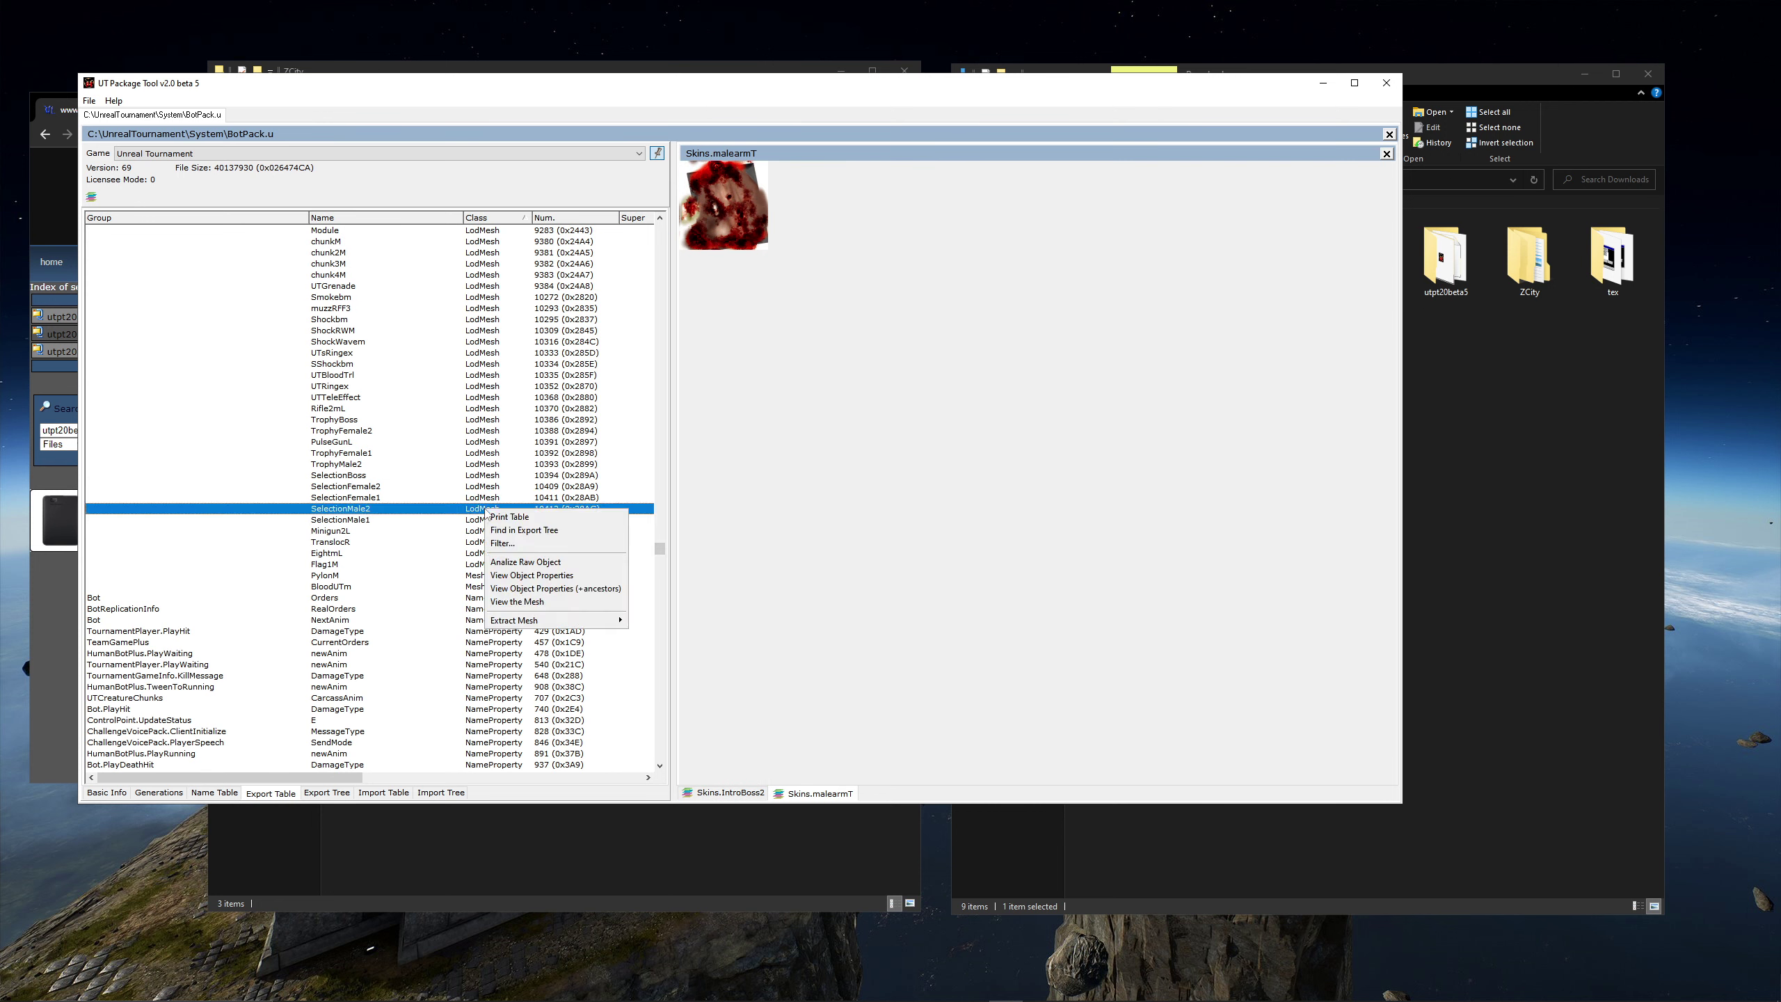
{"action": "left_click", "coordinate": [526, 603]}
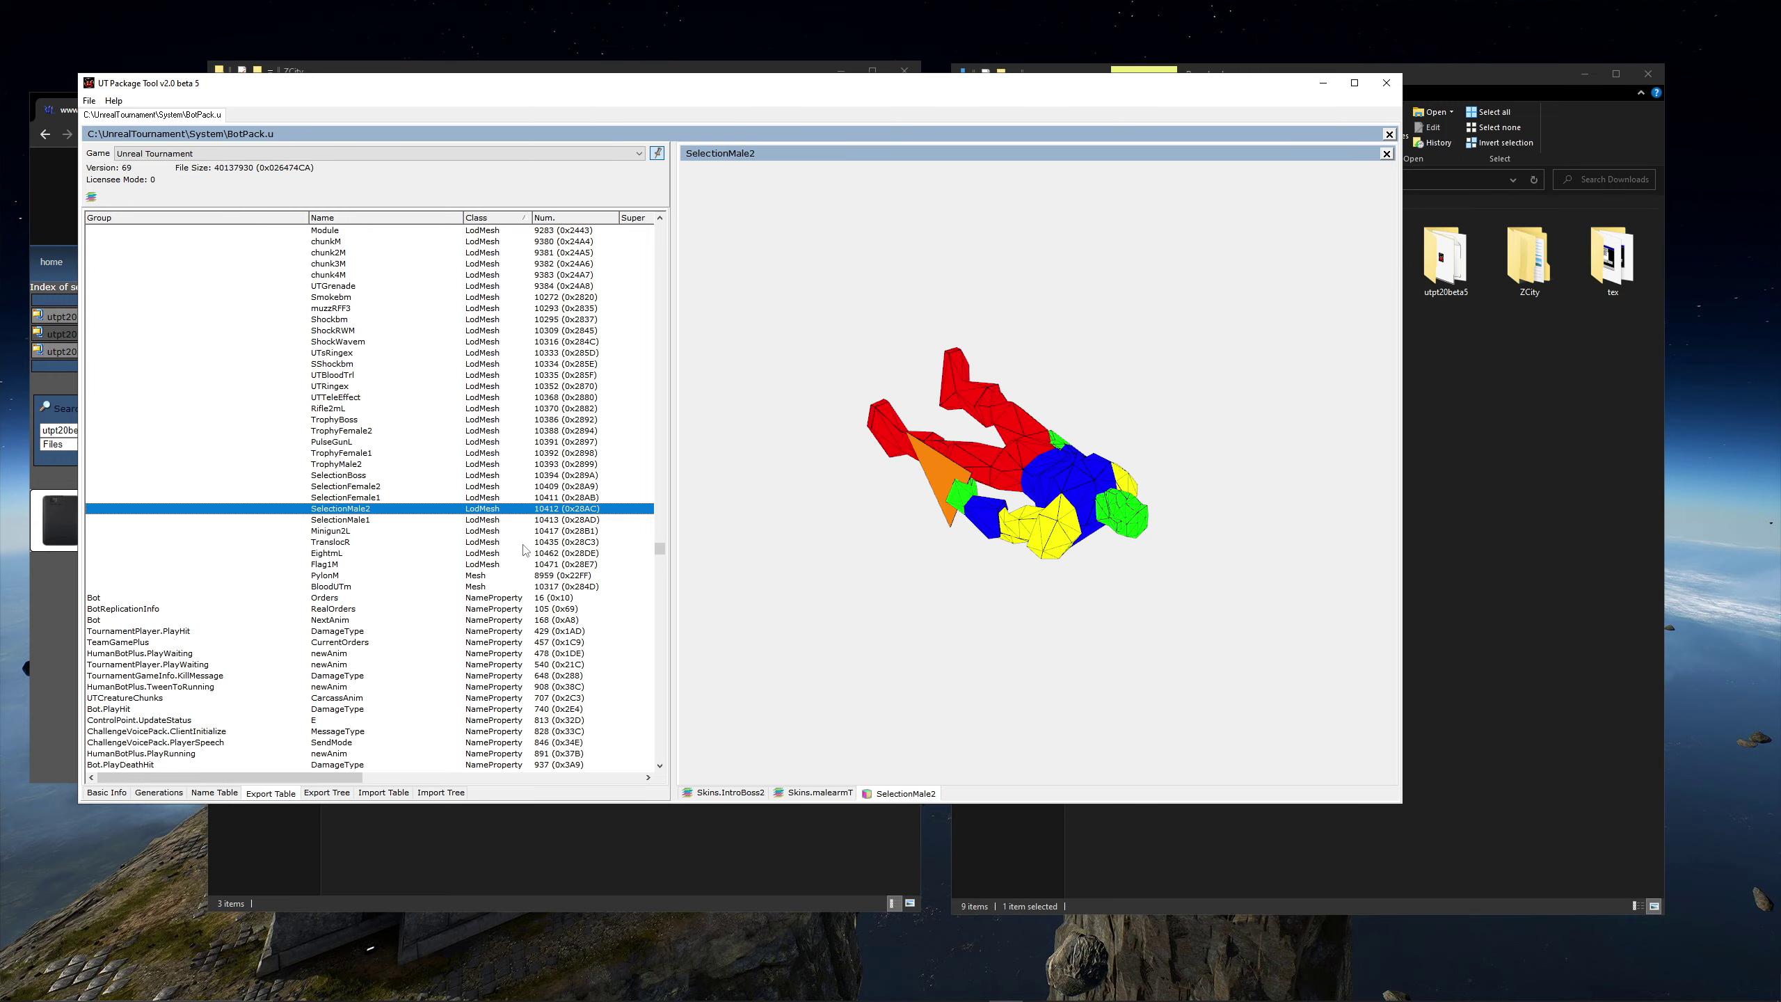
{"action": "left_click_drag", "start_coordinate": [737, 503], "coordinate": [770, 407]}
{"action": "scroll", "coordinate": [327, 421], "scroll_direction": "up", "scroll_amount": 13}
{"action": "scroll", "coordinate": [327, 419], "scroll_direction": "up", "scroll_amount": 1}
{"action": "scroll", "coordinate": [327, 398], "scroll_direction": "up", "scroll_amount": 8}
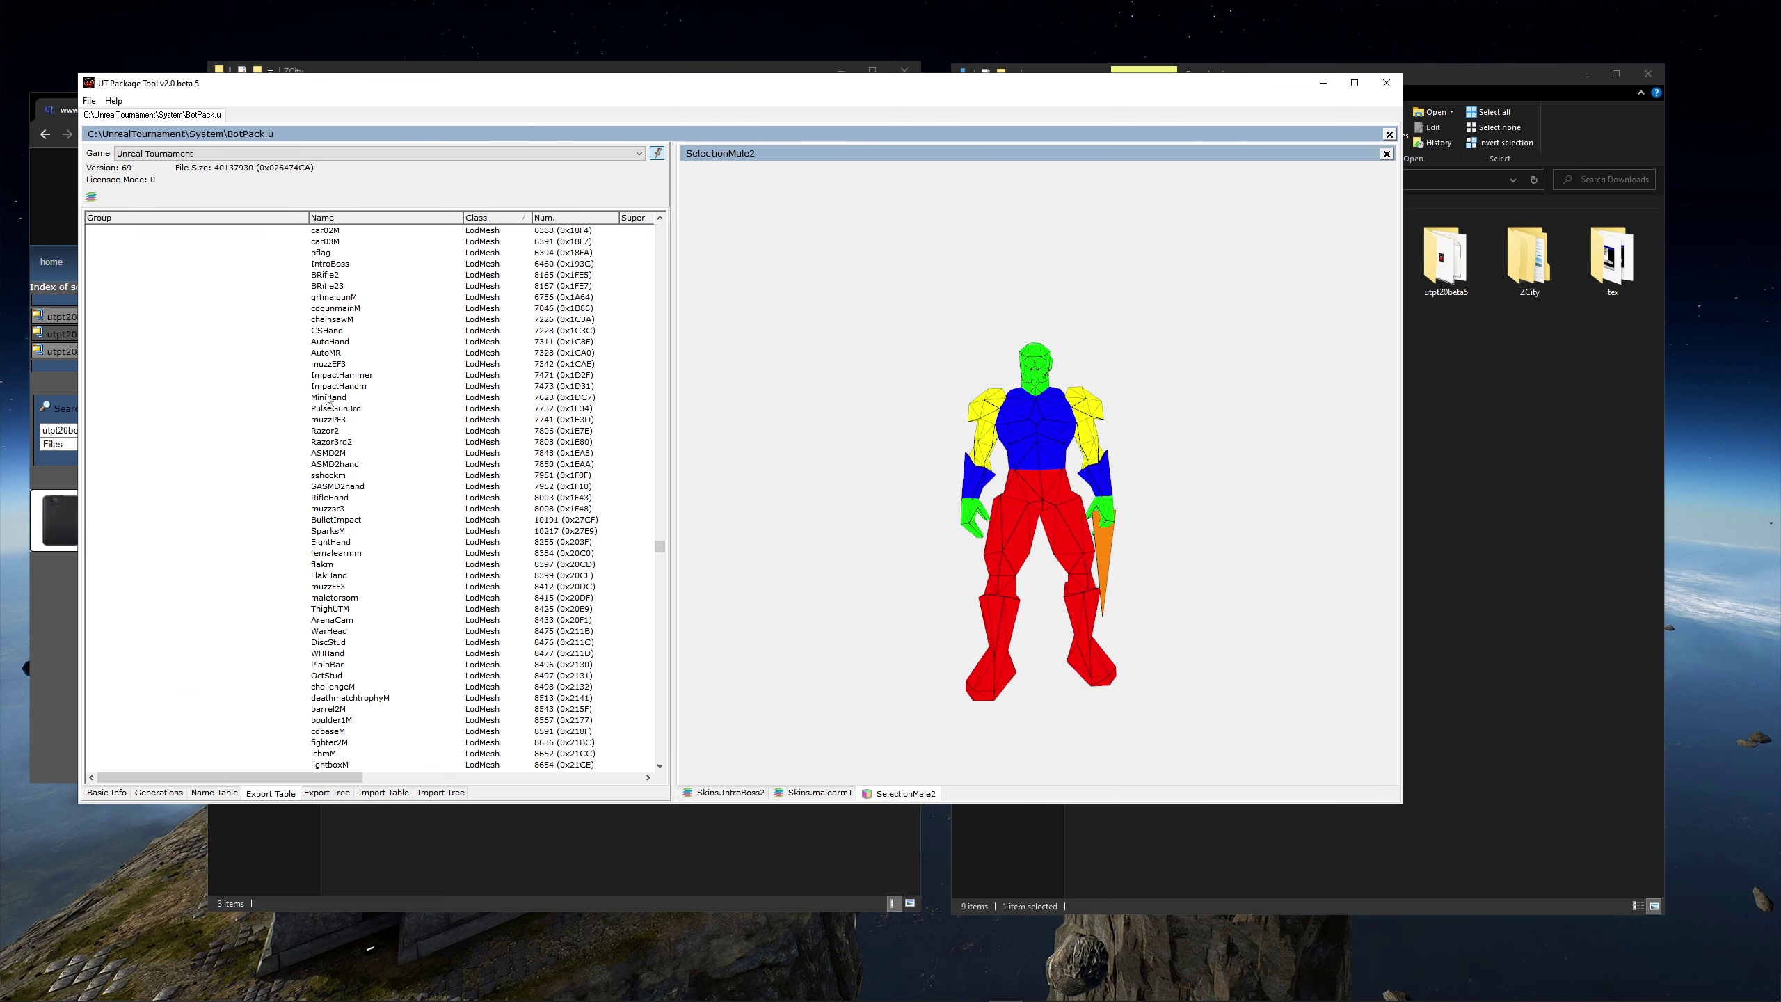
{"action": "scroll", "coordinate": [332, 398], "scroll_direction": "up", "scroll_amount": 2}
- Preview the IntroBoss and IntroDude meshes in 3D
{"action": "right_click", "coordinate": [324, 403]}
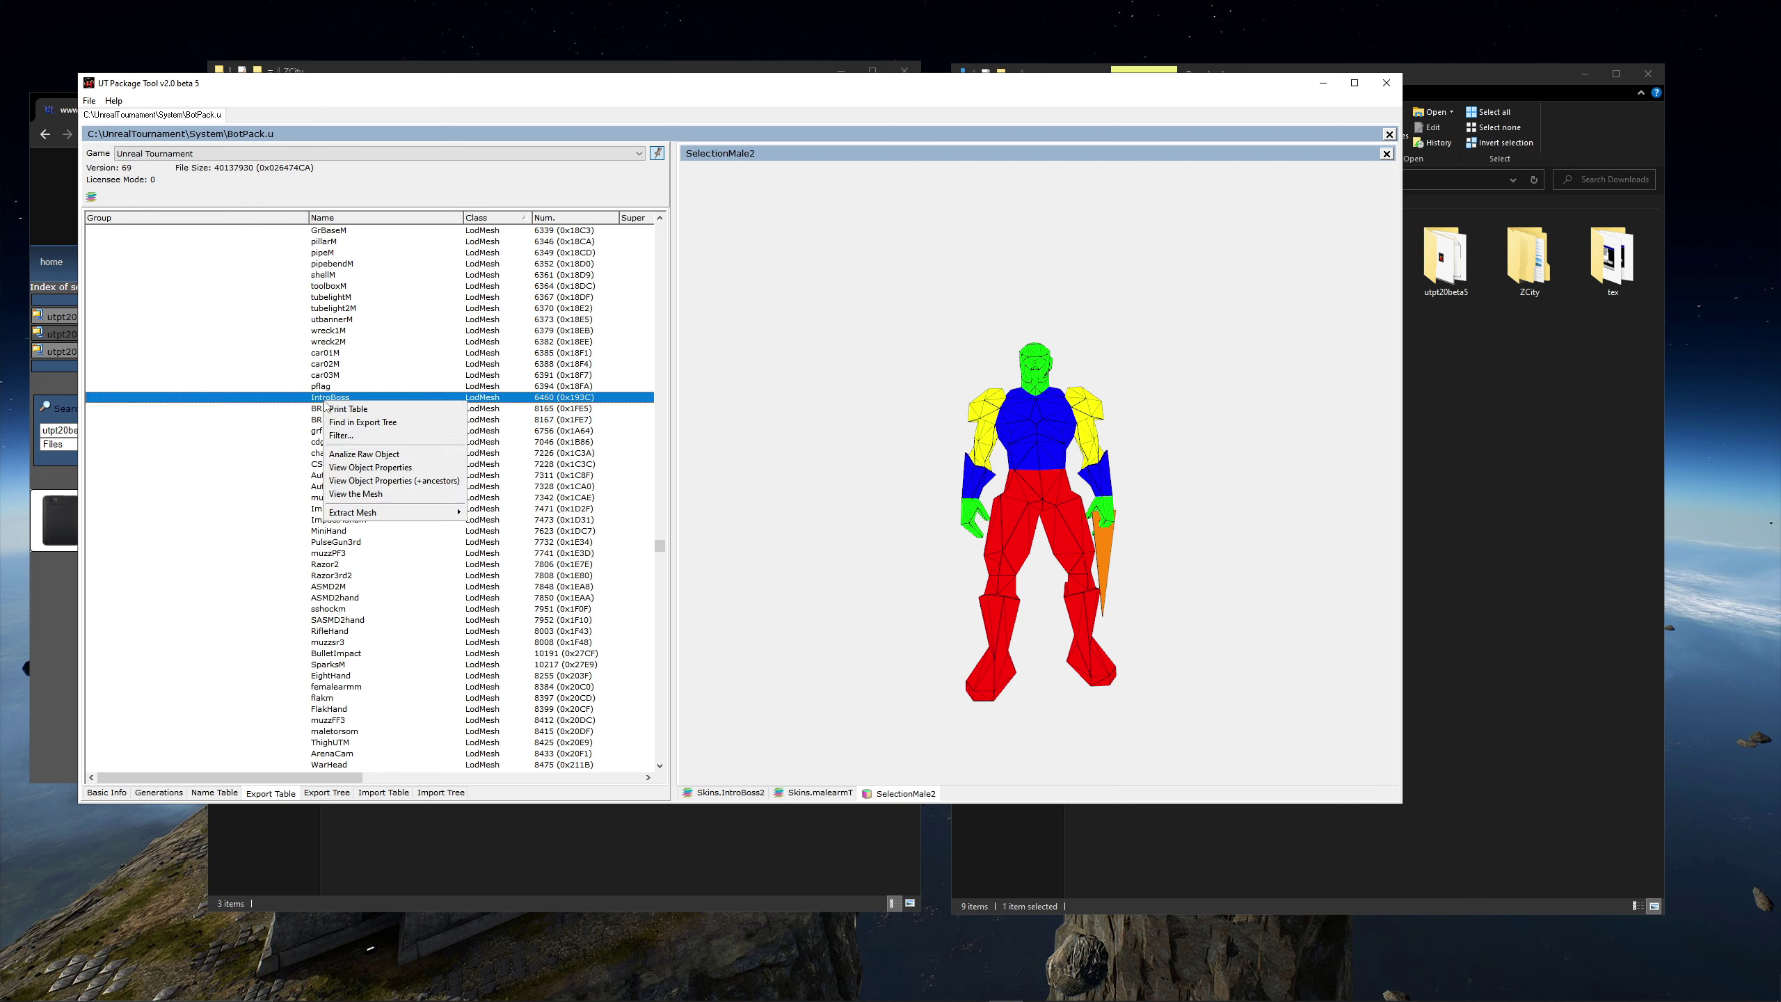
{"action": "left_click", "coordinate": [358, 495]}
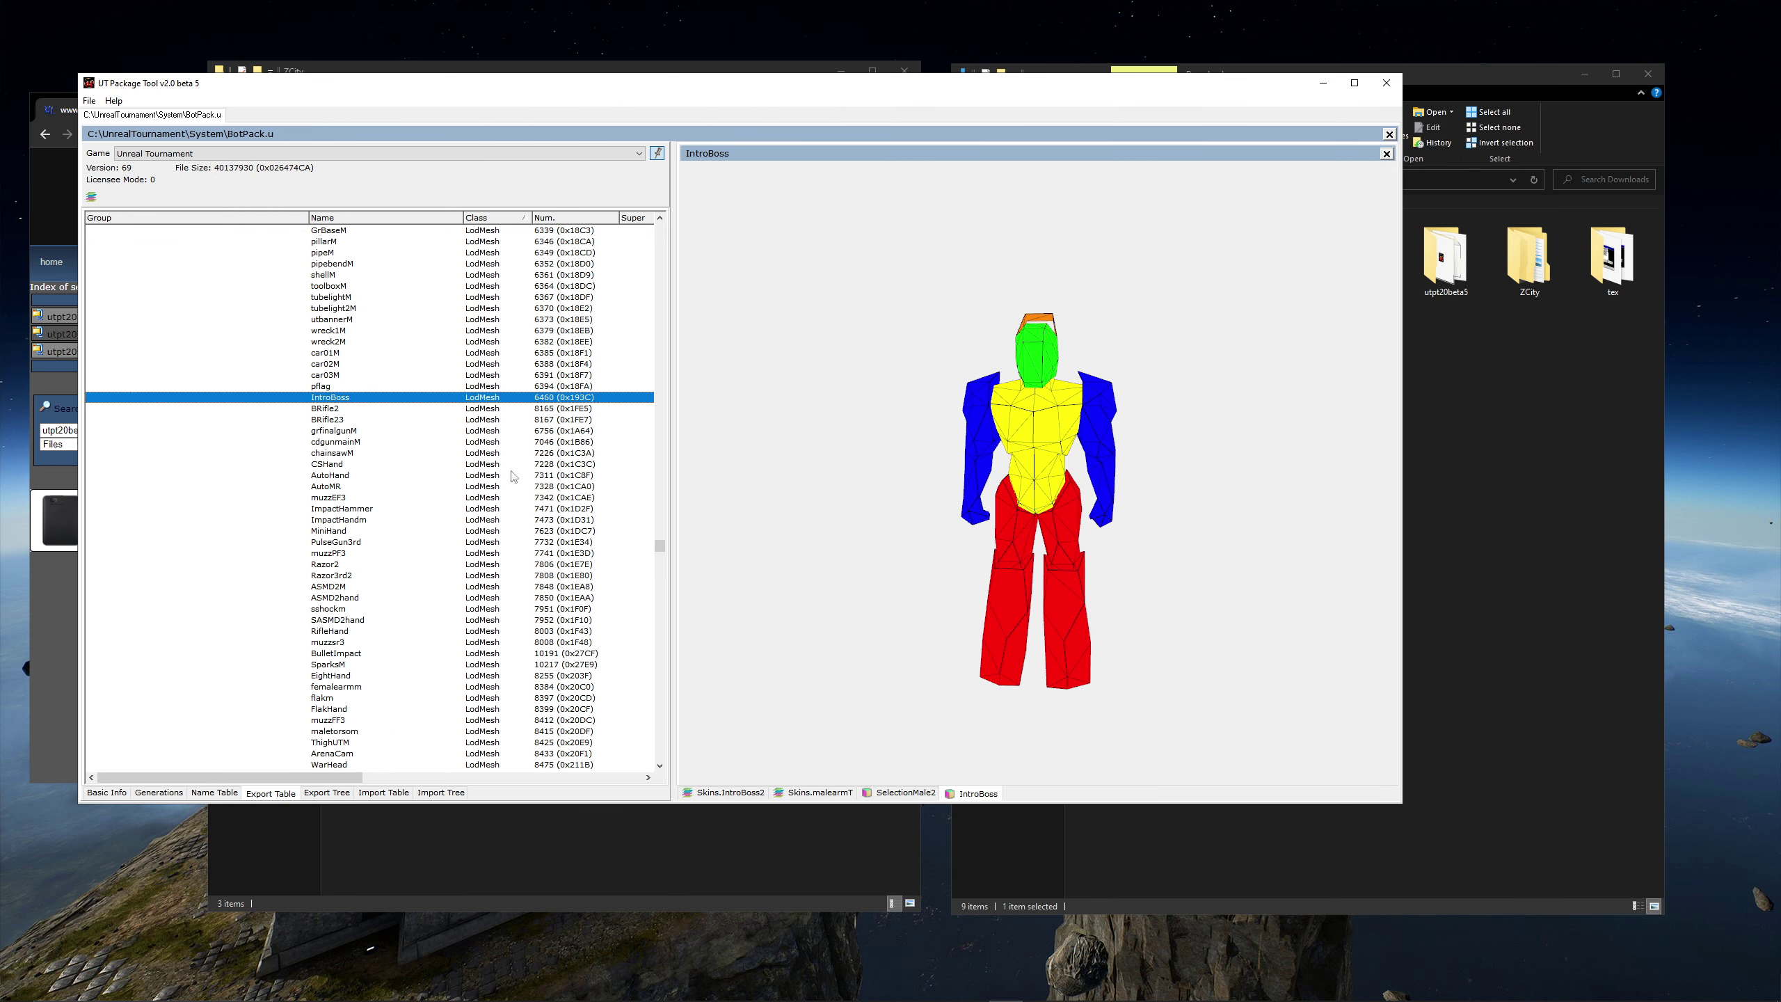
{"action": "scroll", "coordinate": [340, 419], "scroll_direction": "up", "scroll_amount": 1}
{"action": "scroll", "coordinate": [343, 430], "scroll_direction": "up", "scroll_amount": 15}
{"action": "right_click", "coordinate": [327, 342]}
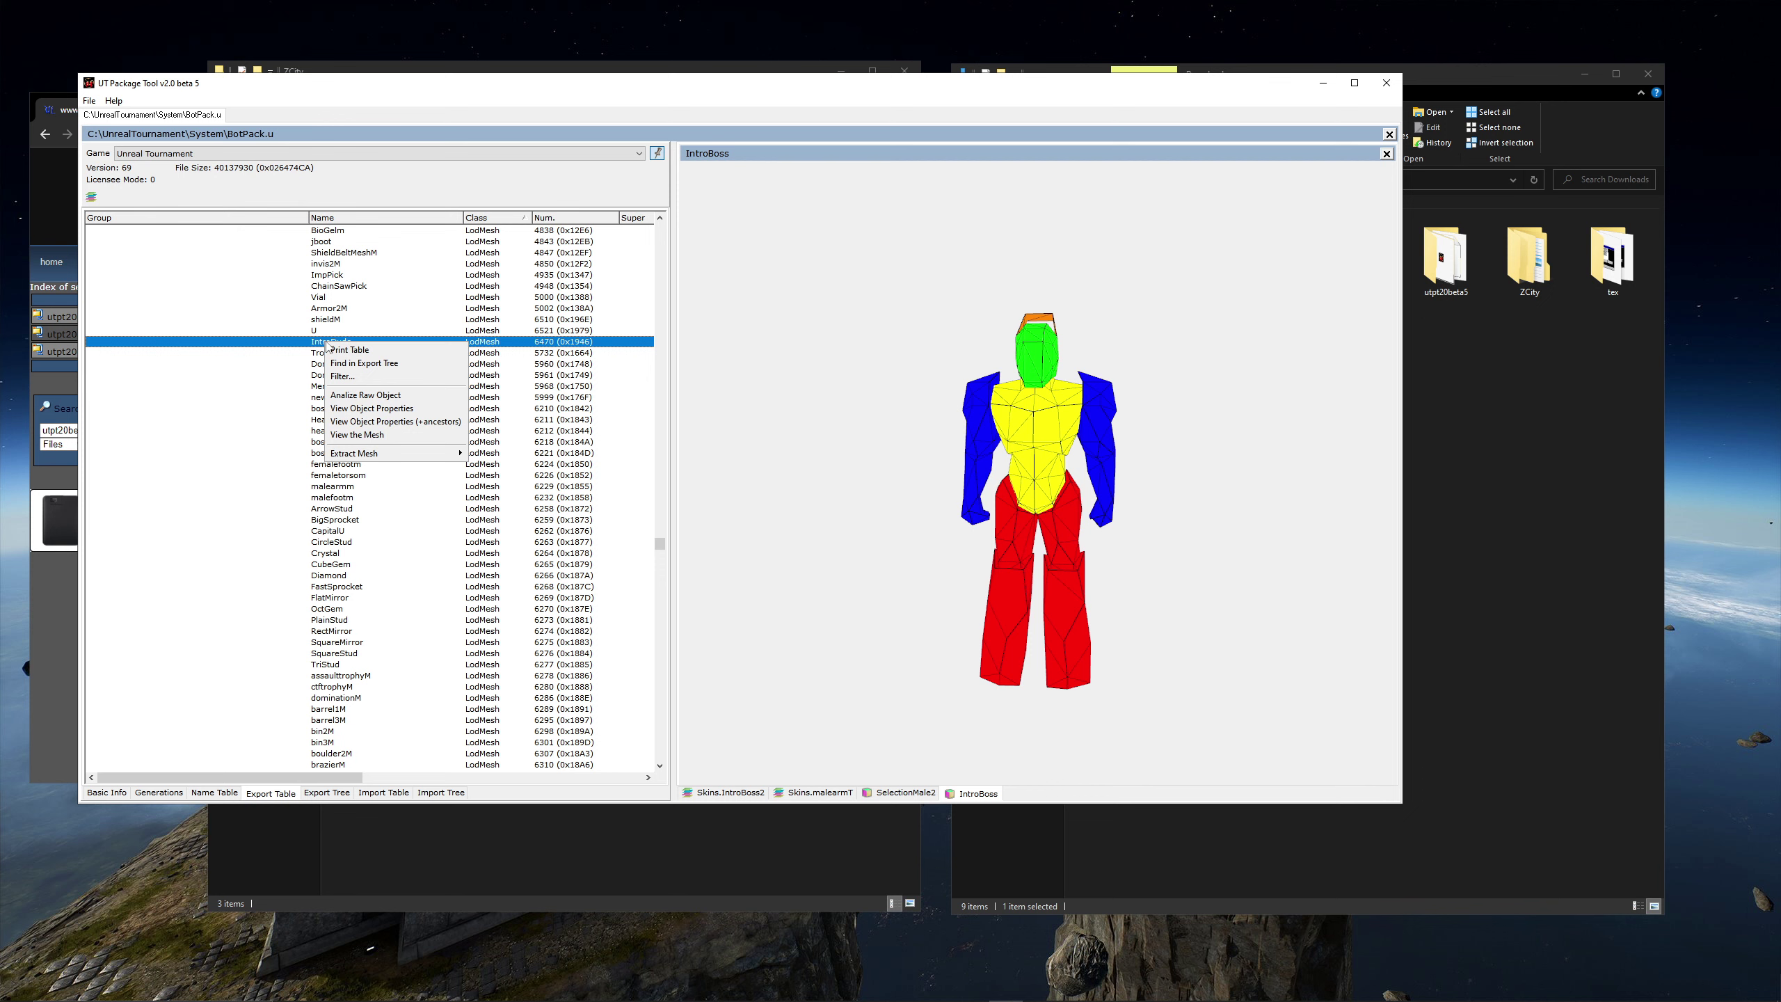
{"action": "left_click", "coordinate": [352, 434]}
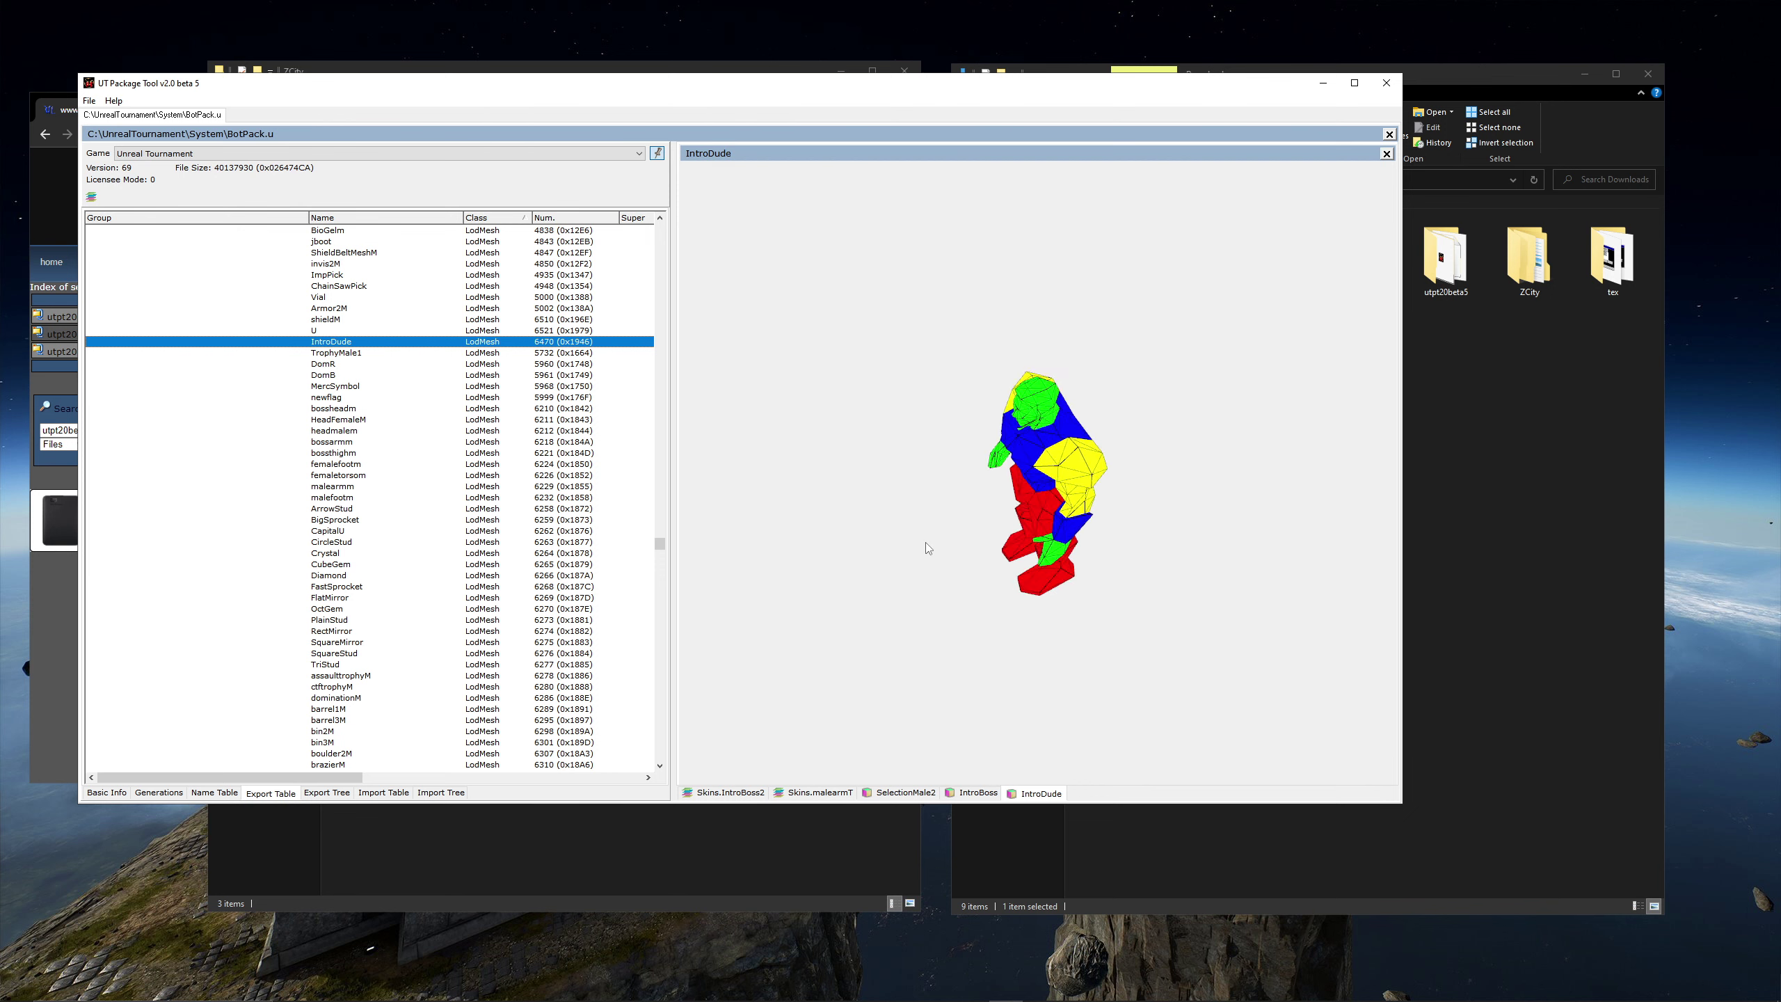
{"action": "right_click", "coordinate": [324, 346]}
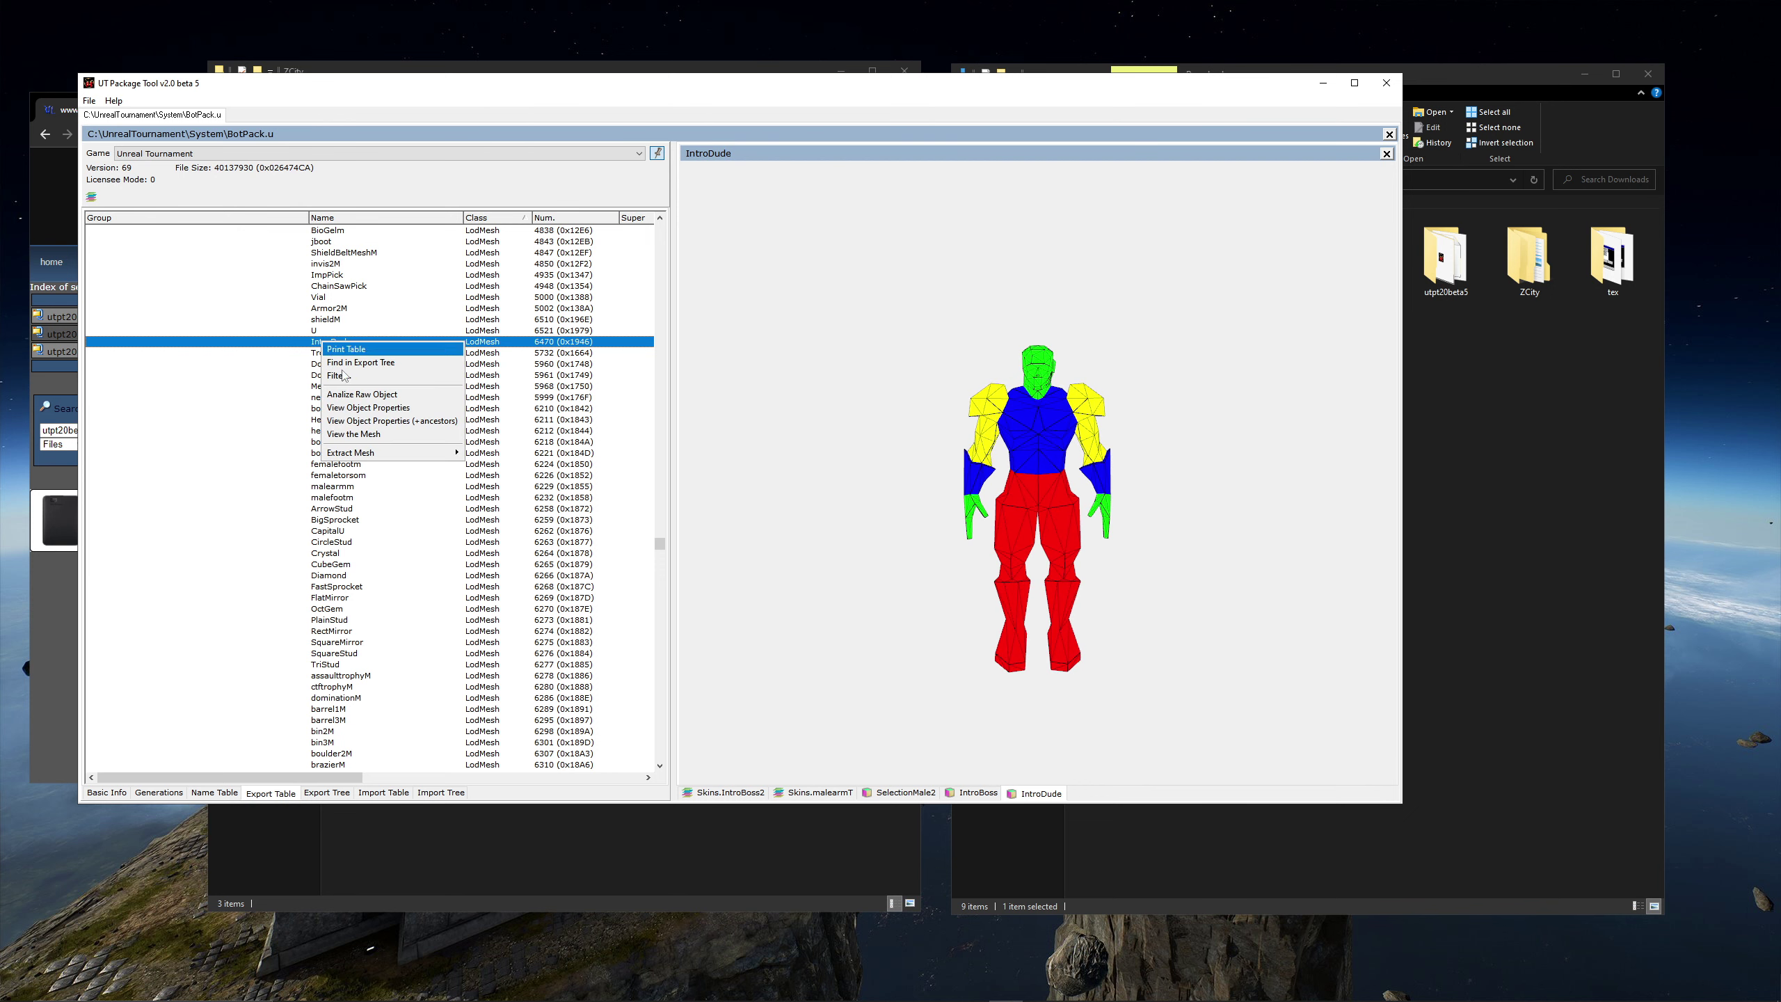
- Export the IntroDude mesh as a 3DStudio file with the default settings
{"action": "mouse_move", "coordinate": [390, 457]}
{"action": "left_click", "coordinate": [491, 467]}
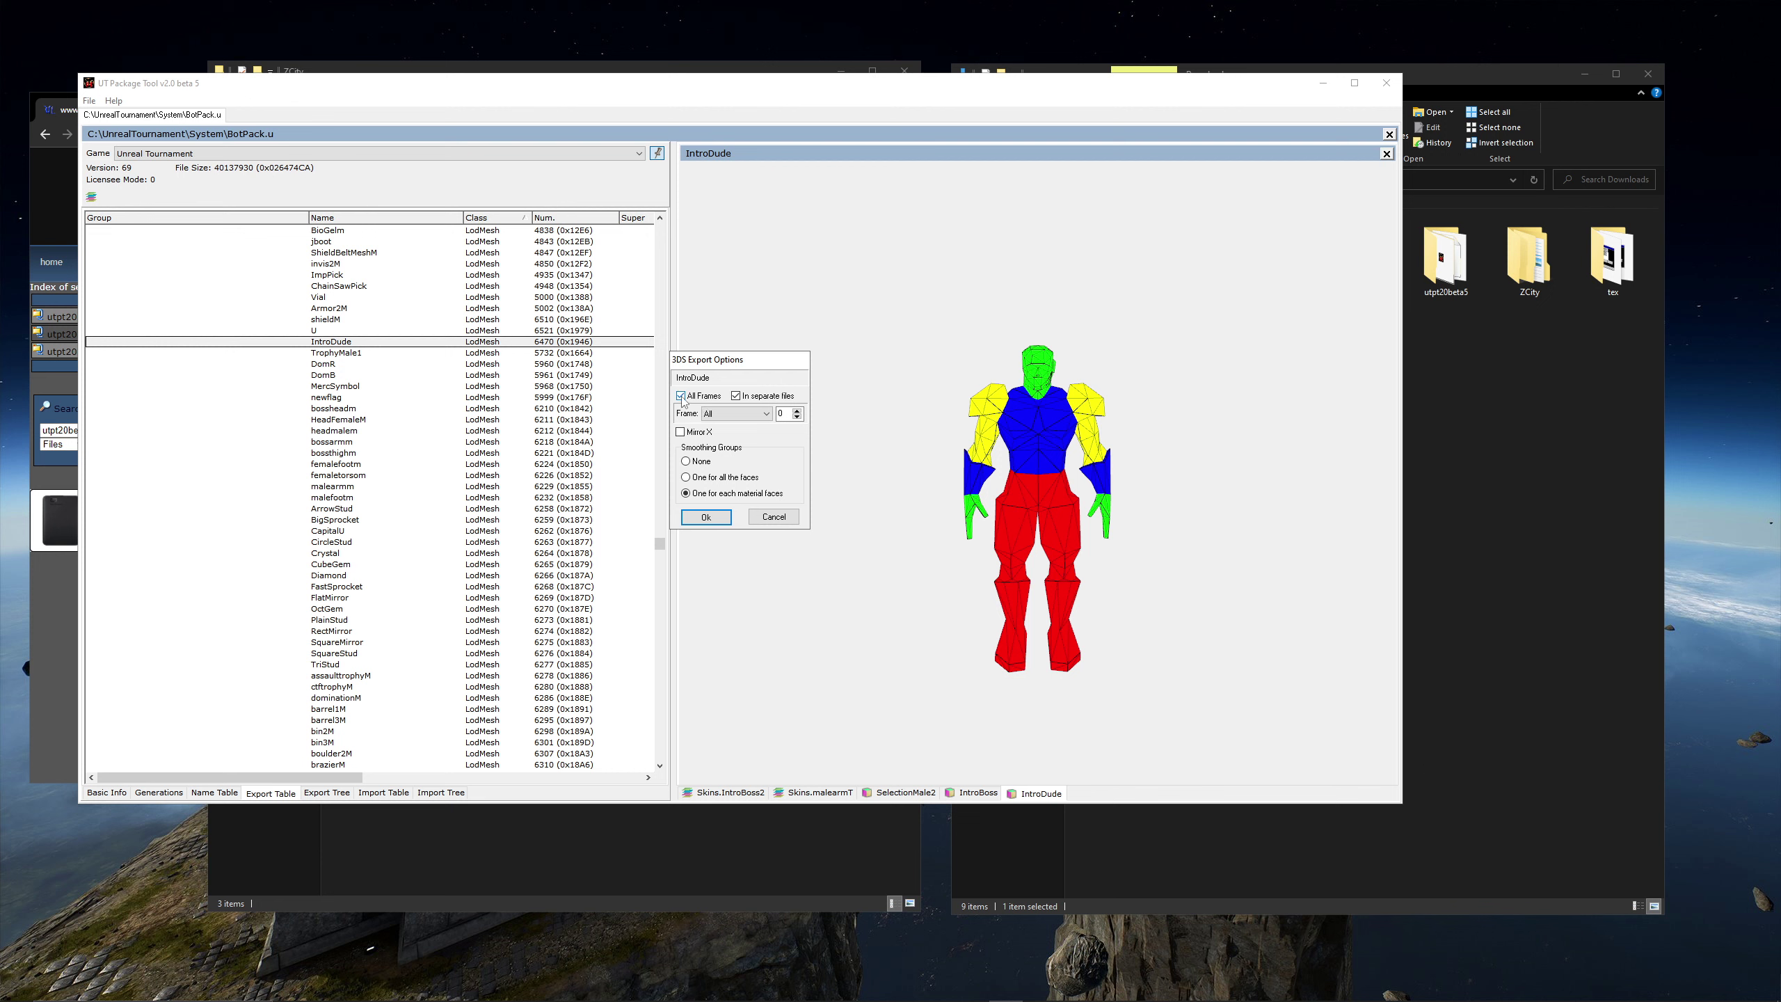
{"action": "left_click", "coordinate": [705, 518]}
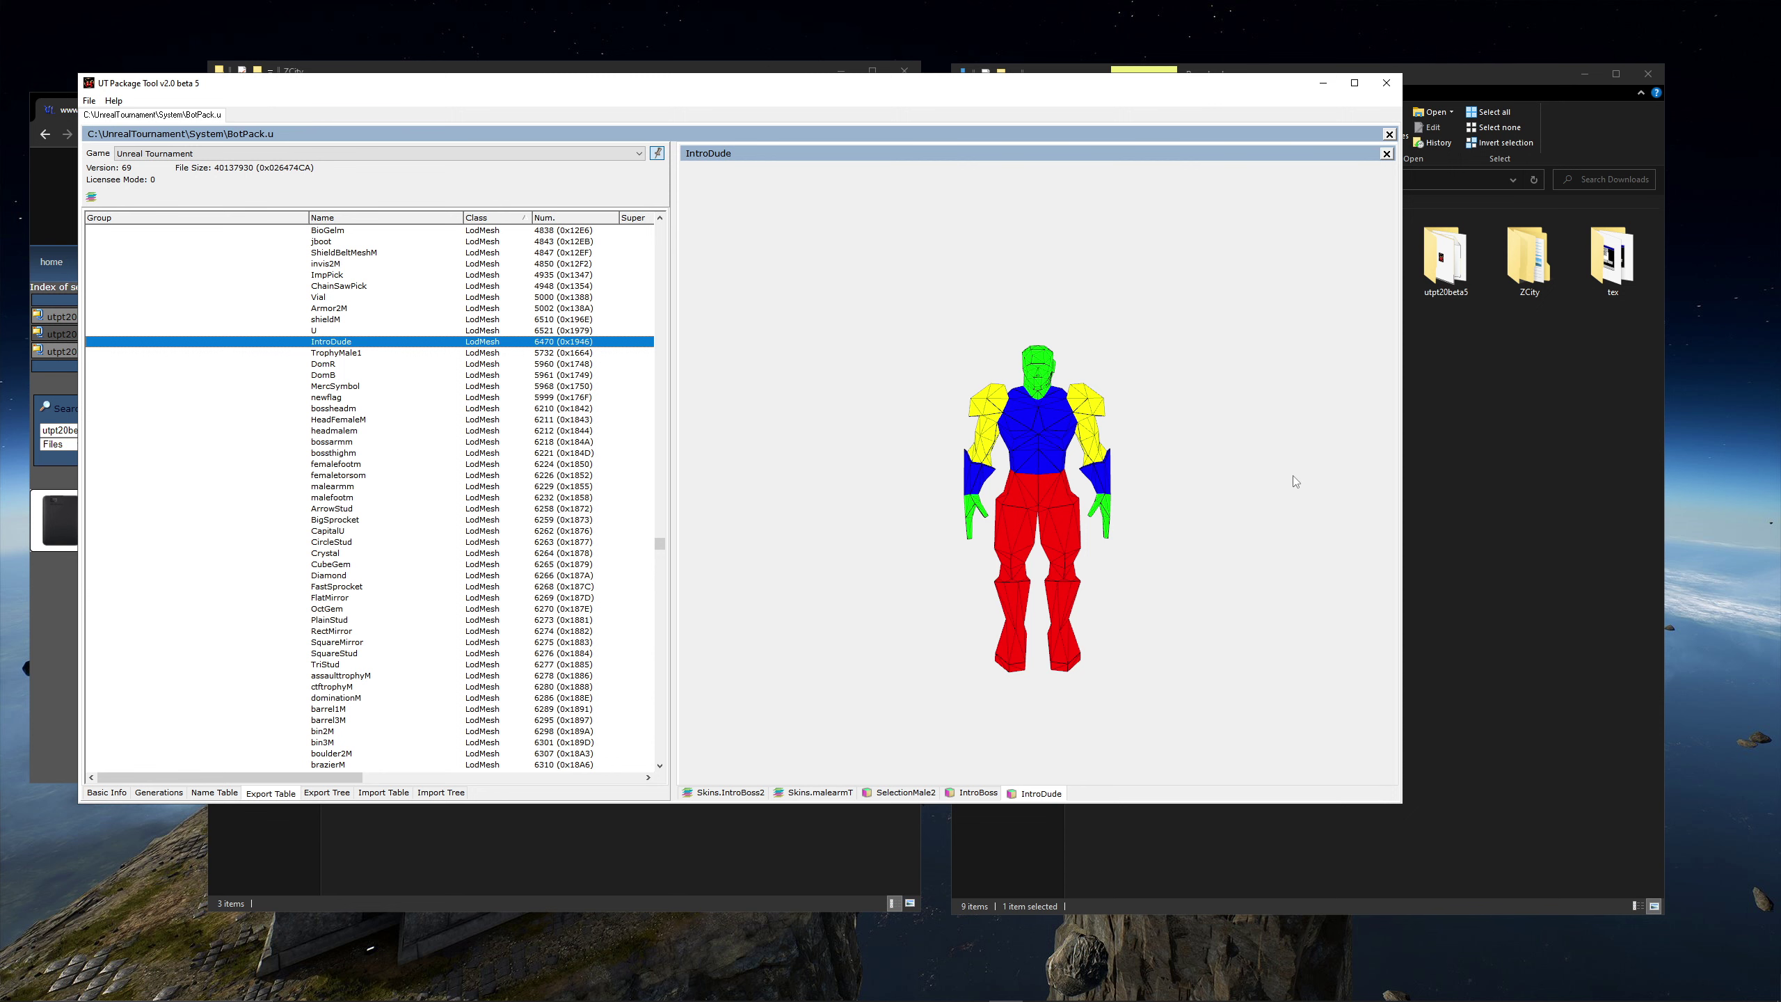
- Copy BotPack.u-IntroDude(LodMesh).3DS from UT-Stuff into the Downloads folder
{"action": "left_click", "coordinate": [1472, 429]}
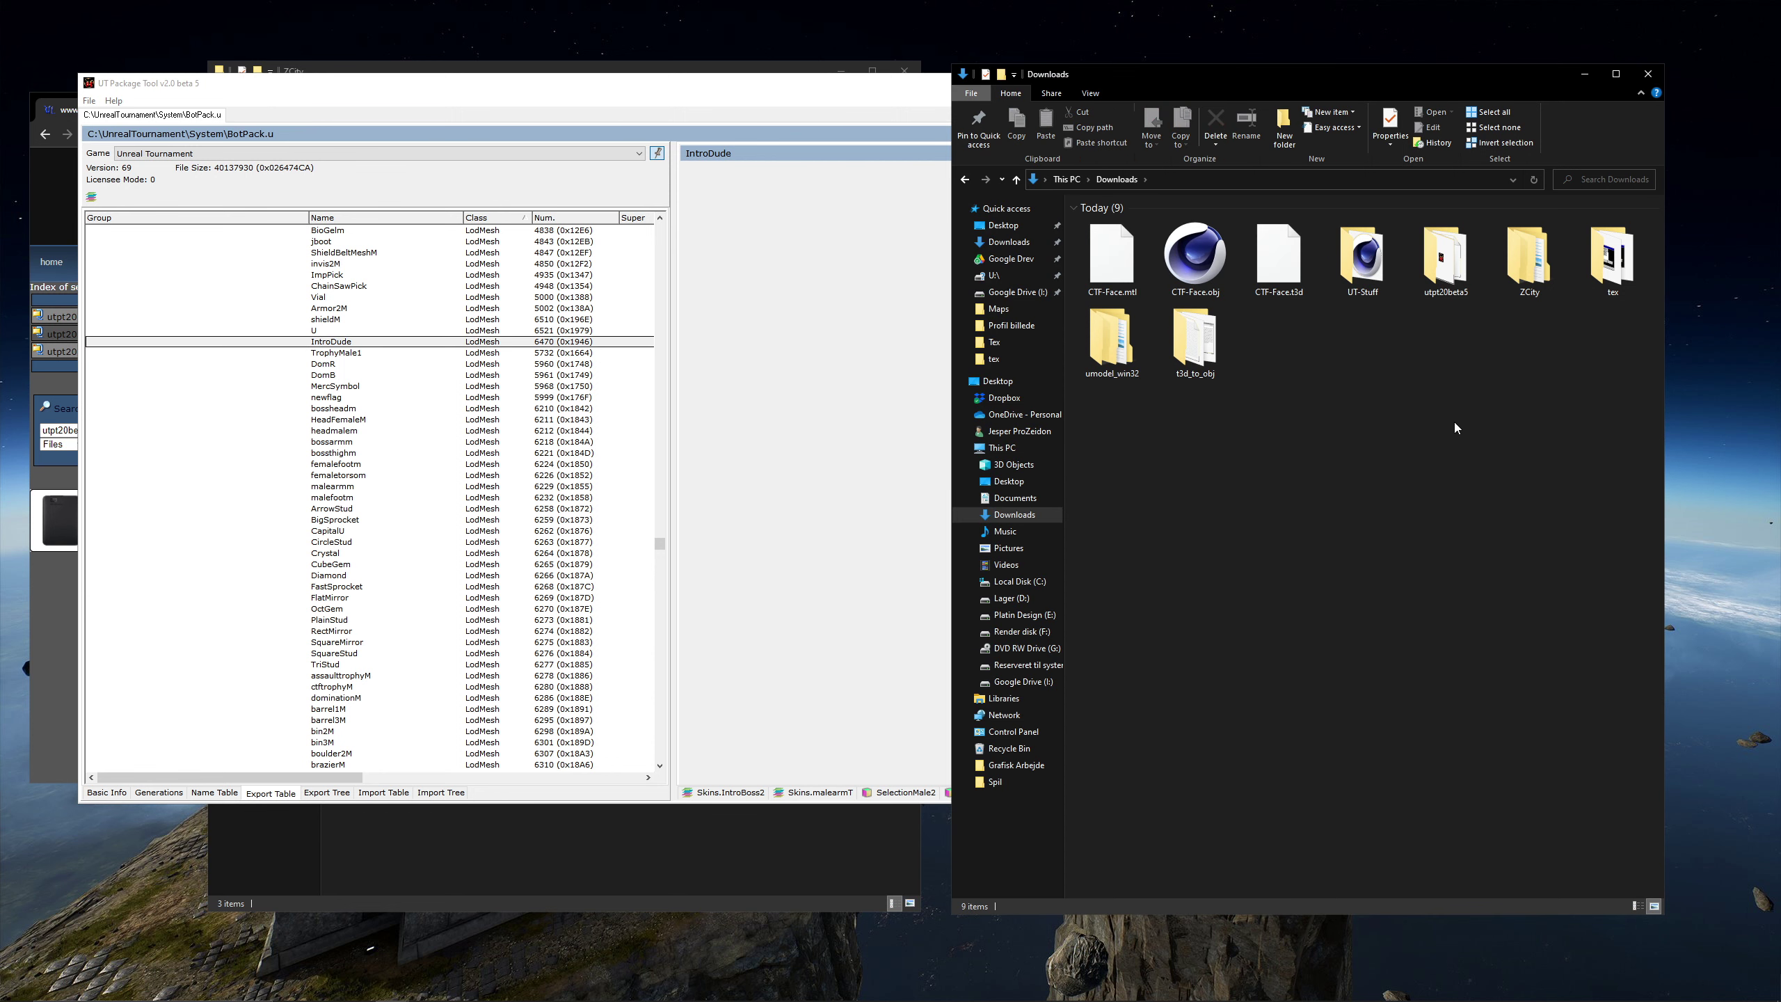
{"action": "double_click", "coordinate": [1369, 273]}
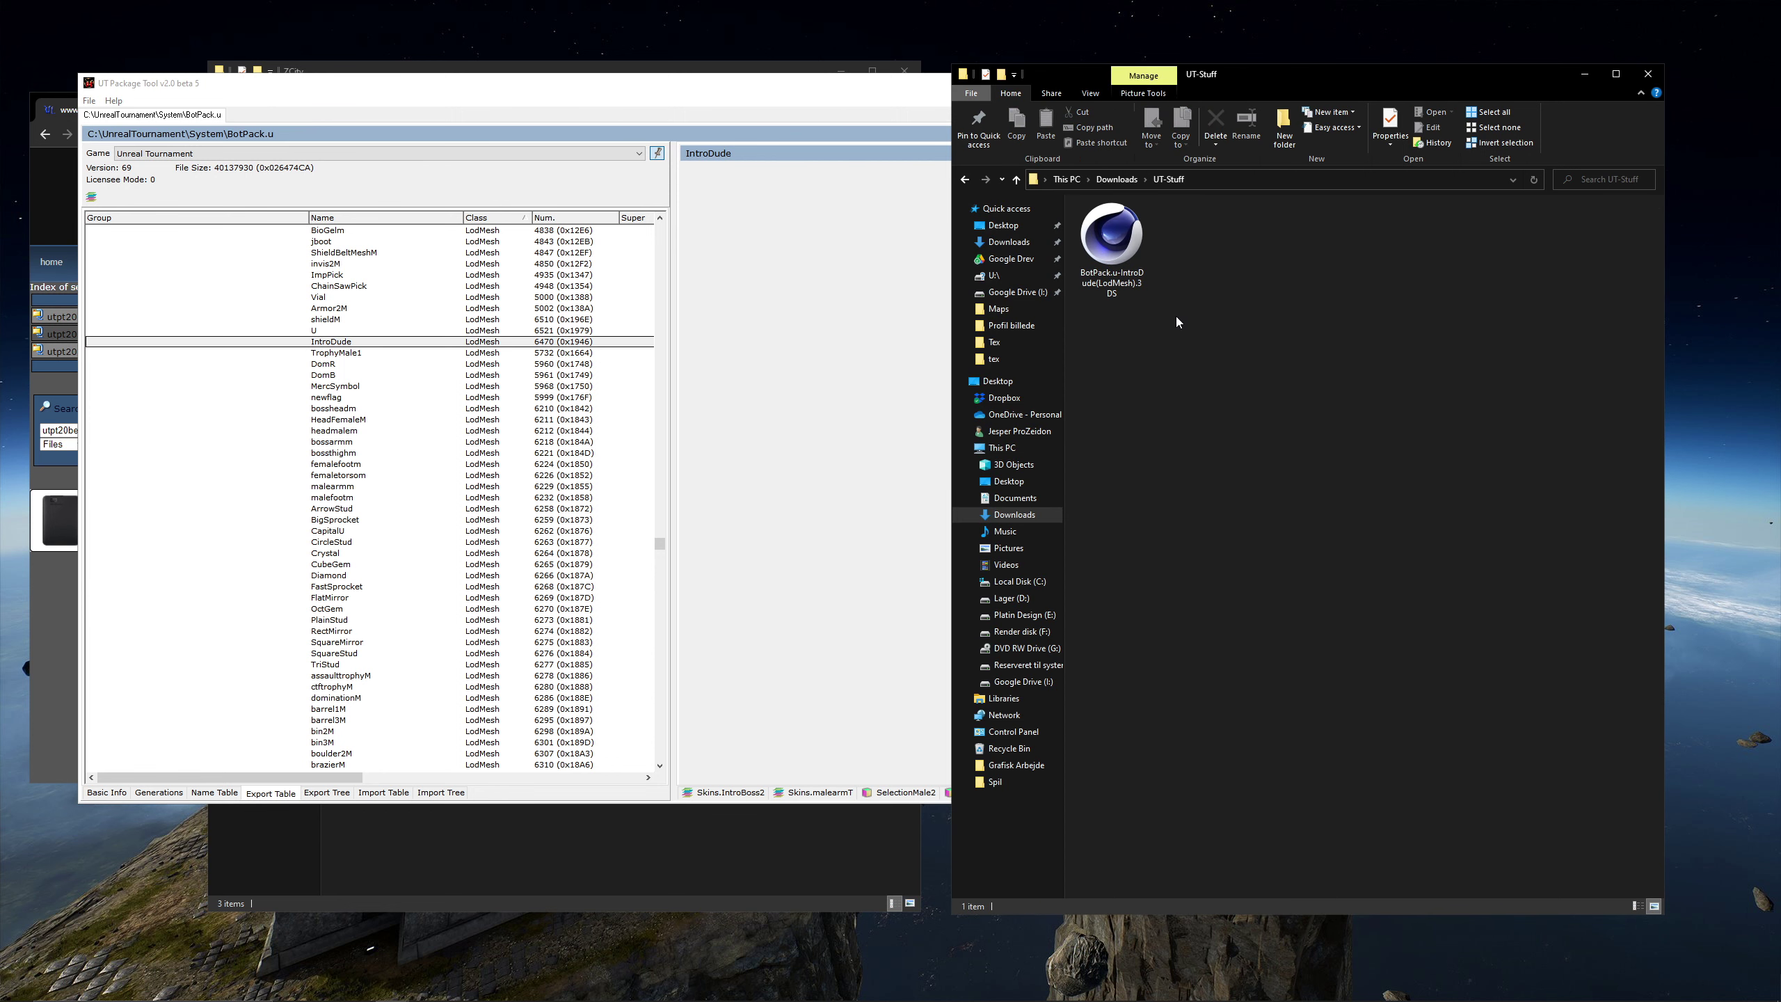
{"action": "left_click", "coordinate": [1116, 253]}
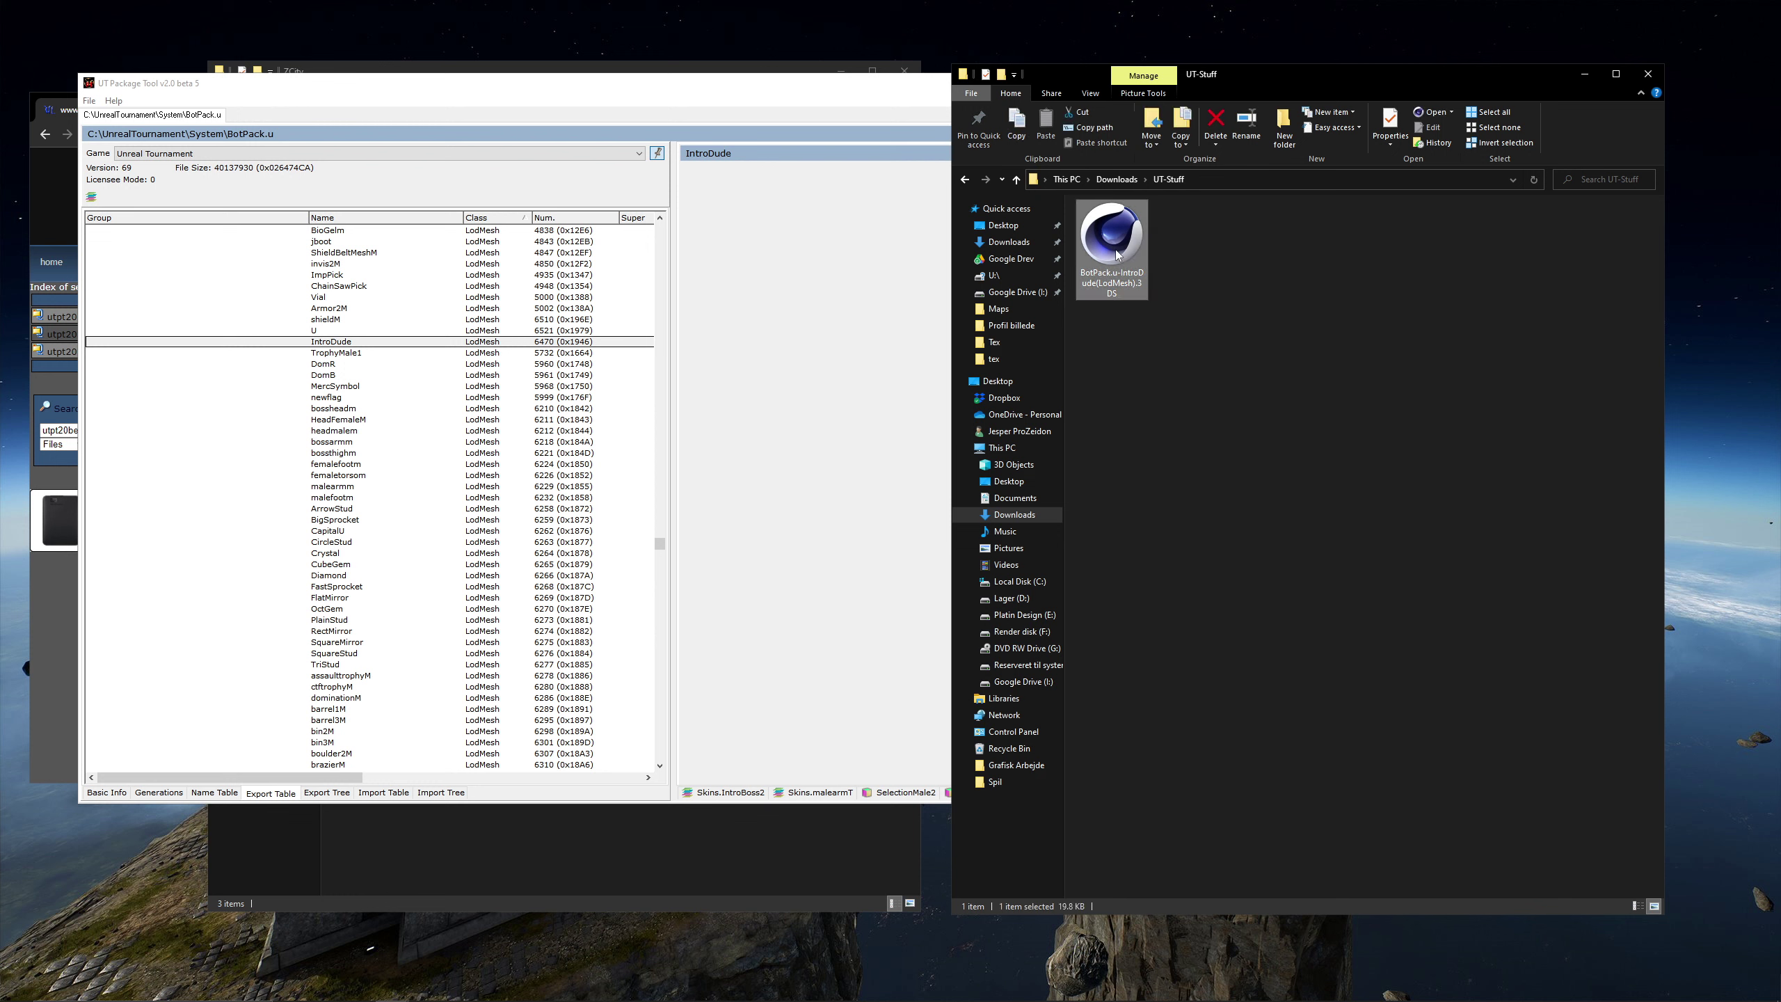
{"action": "left_click", "coordinate": [1116, 179]}
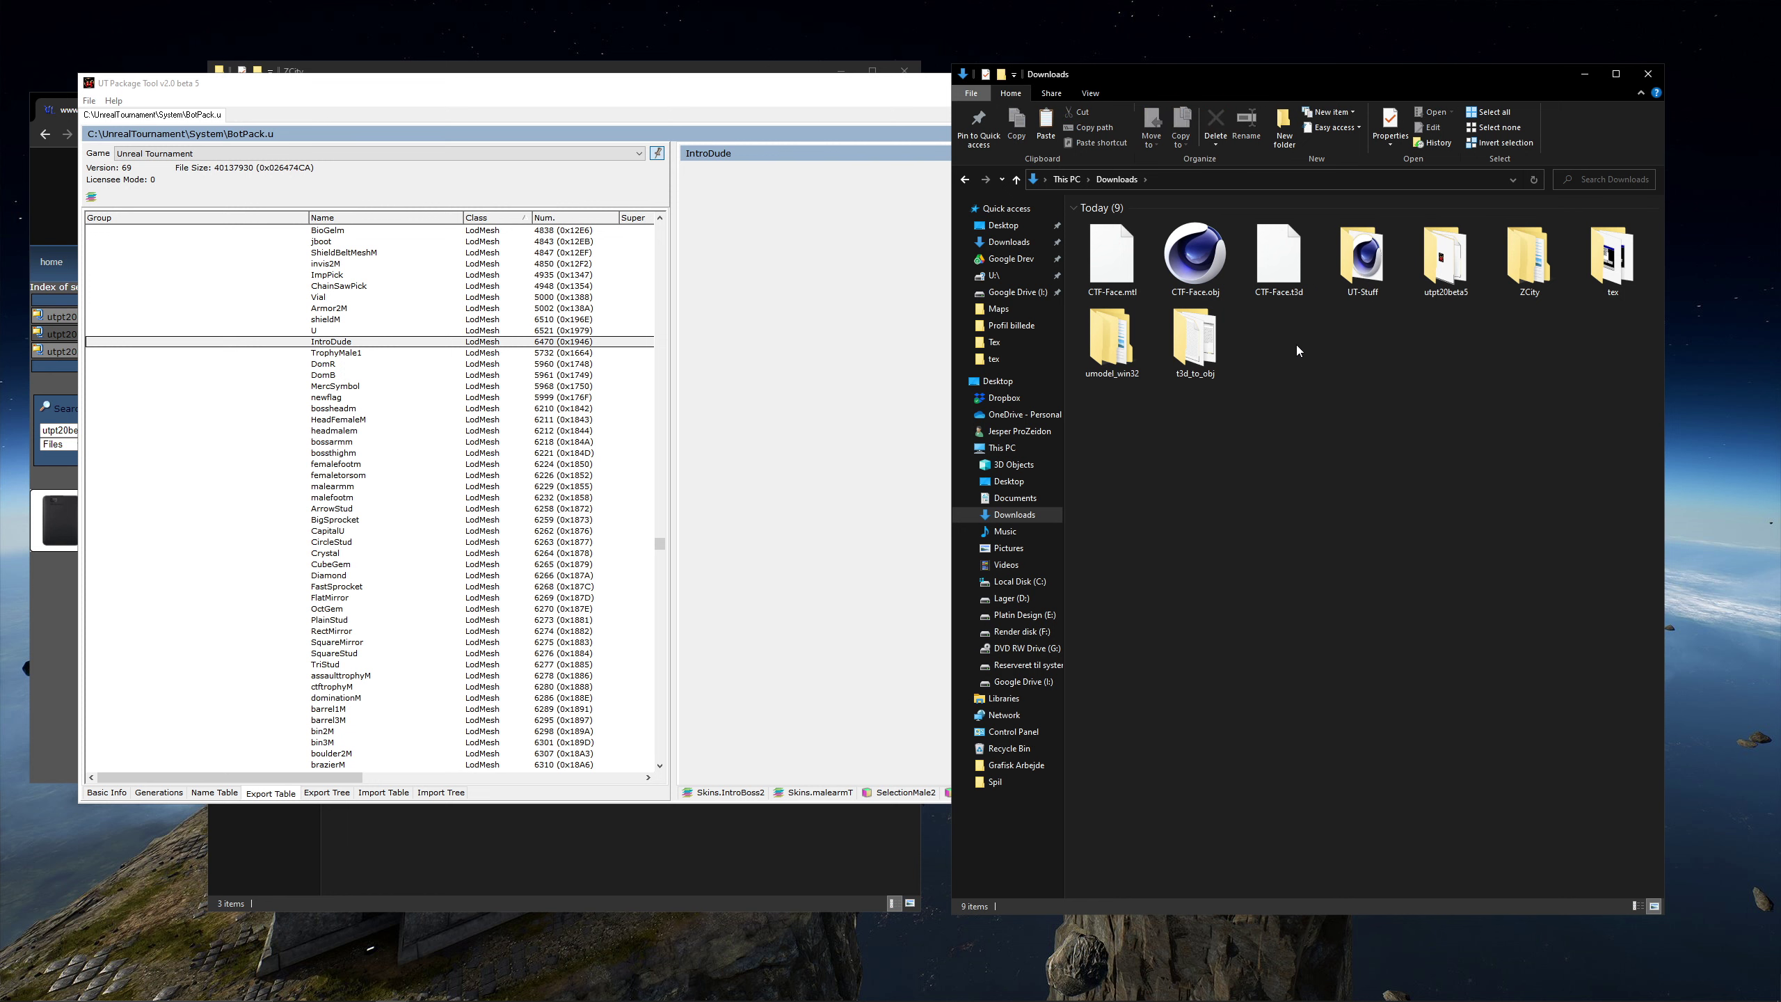
{"action": "key", "text": "ctrl+v"}
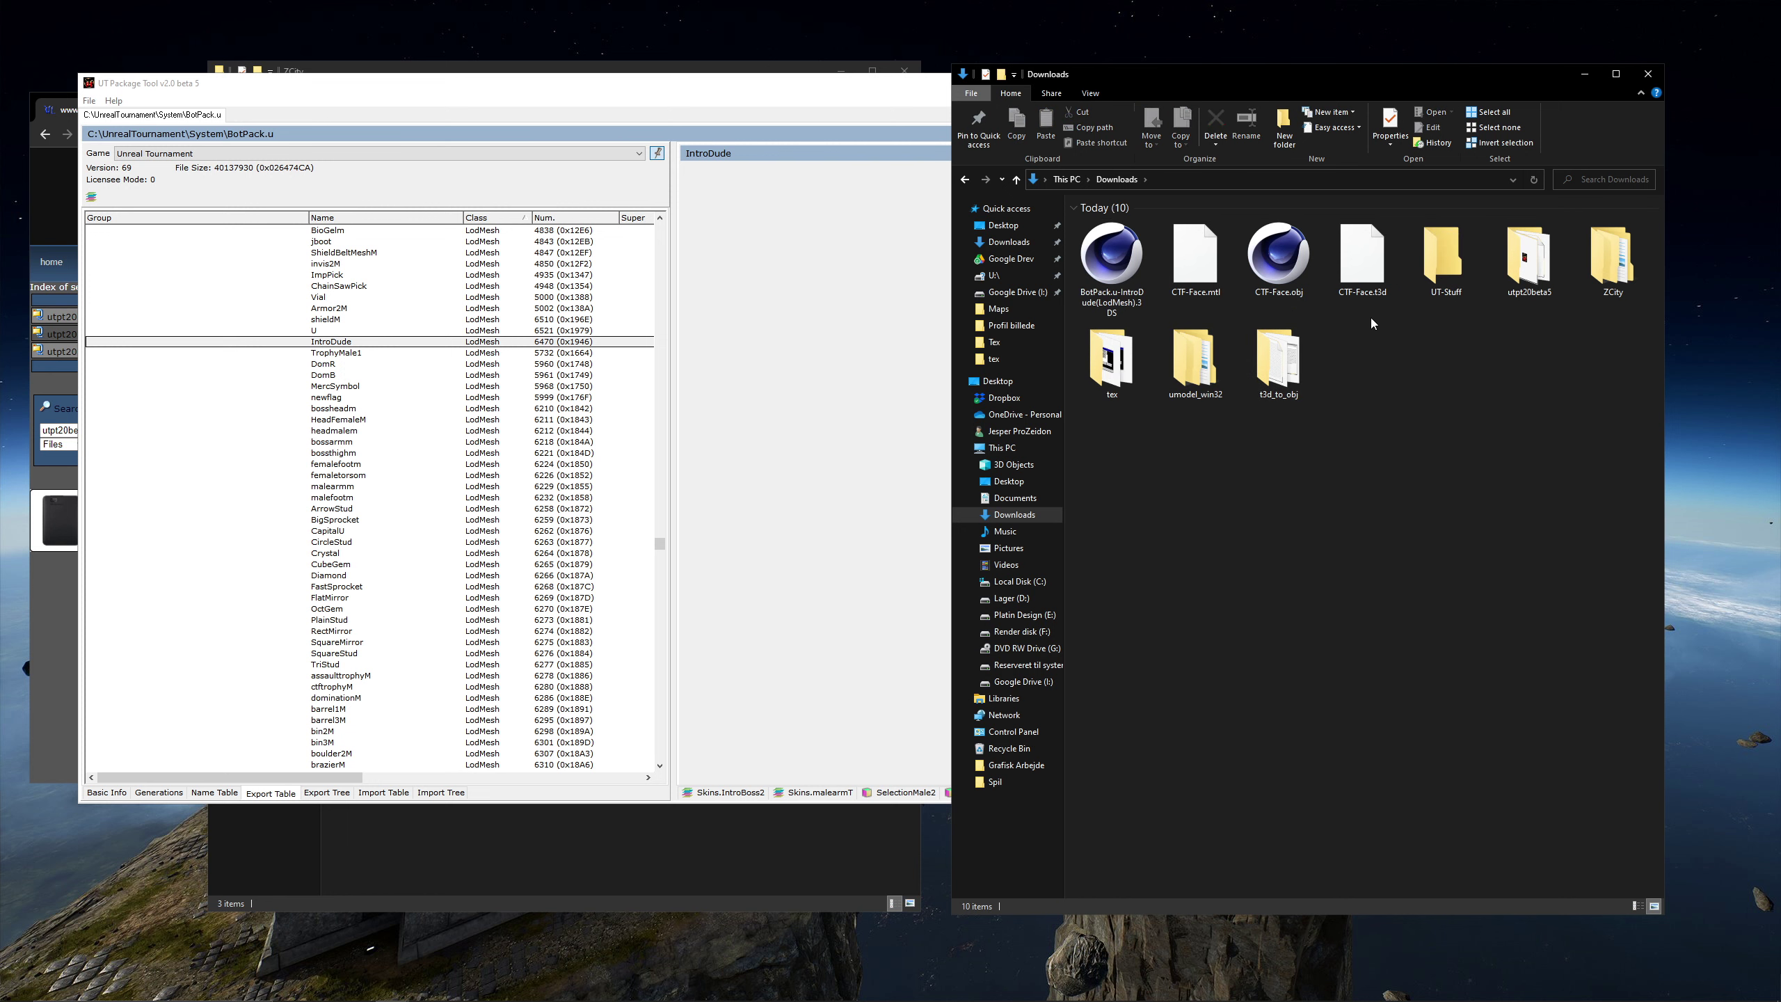
- Export the IntroDude mesh again in 3D Studio format
{"action": "left_click", "coordinate": [336, 344]}
{"action": "right_click", "coordinate": [335, 344]}
{"action": "mouse_move", "coordinate": [403, 457]}
{"action": "left_click", "coordinate": [504, 471]}
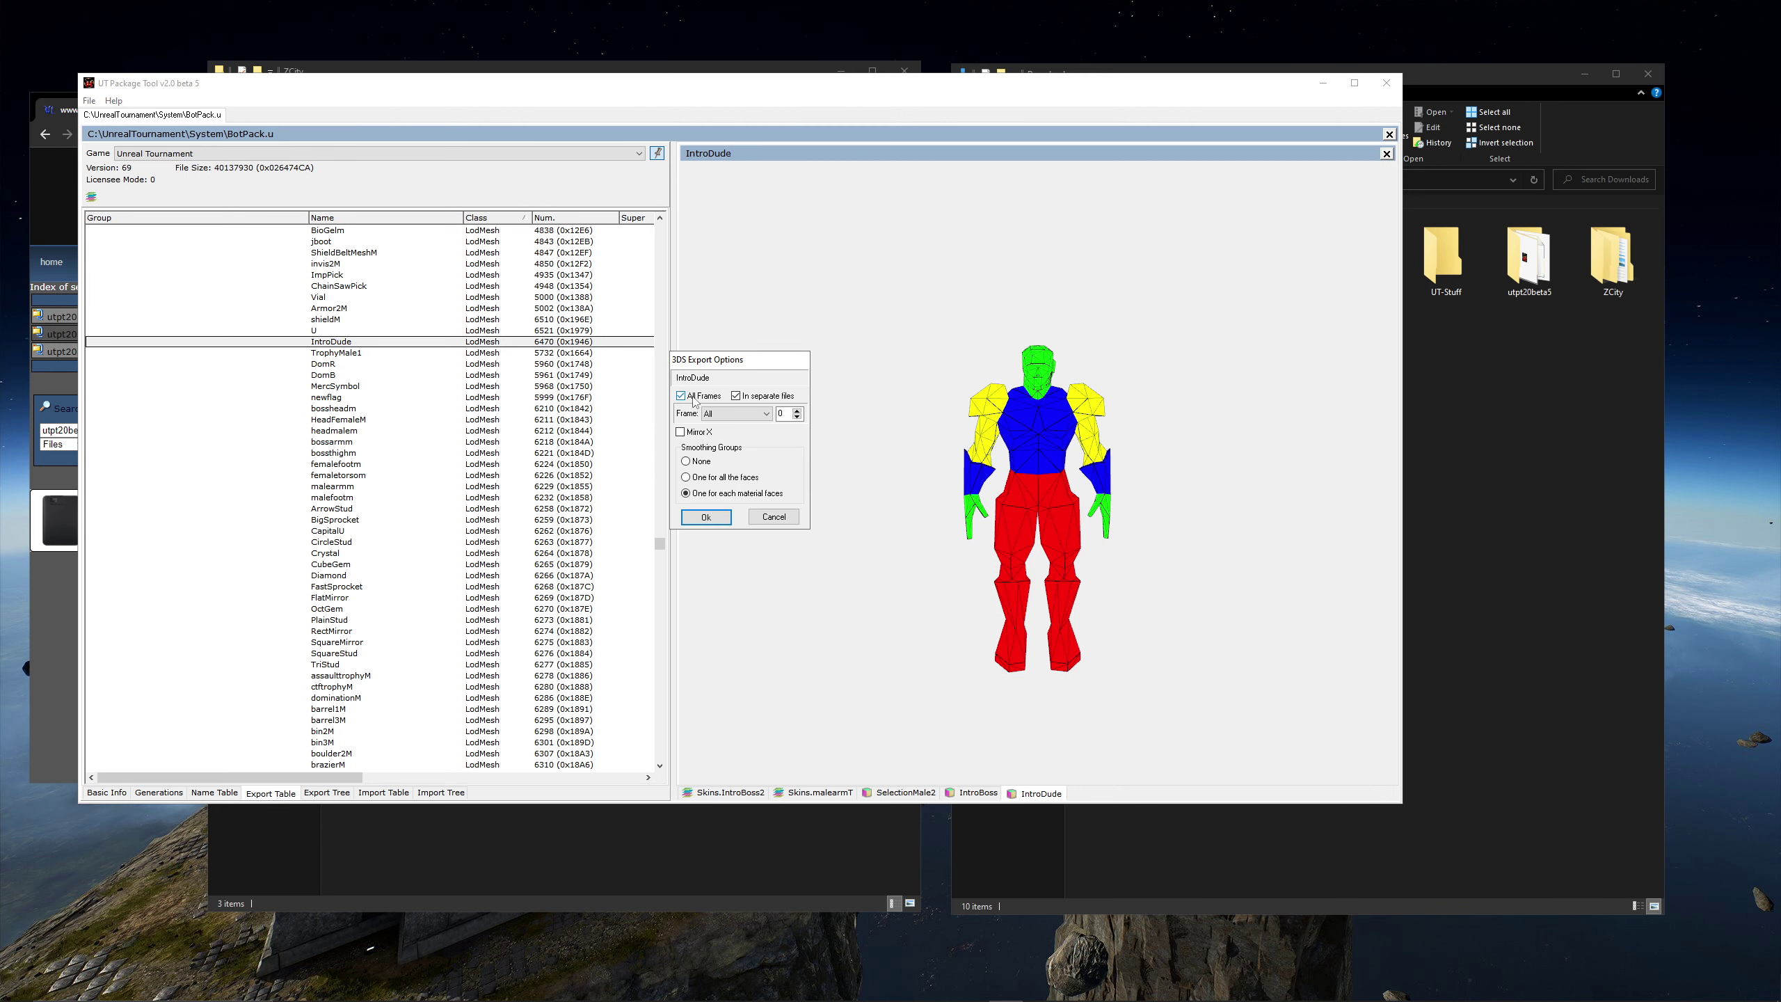
{"action": "left_click", "coordinate": [707, 518]}
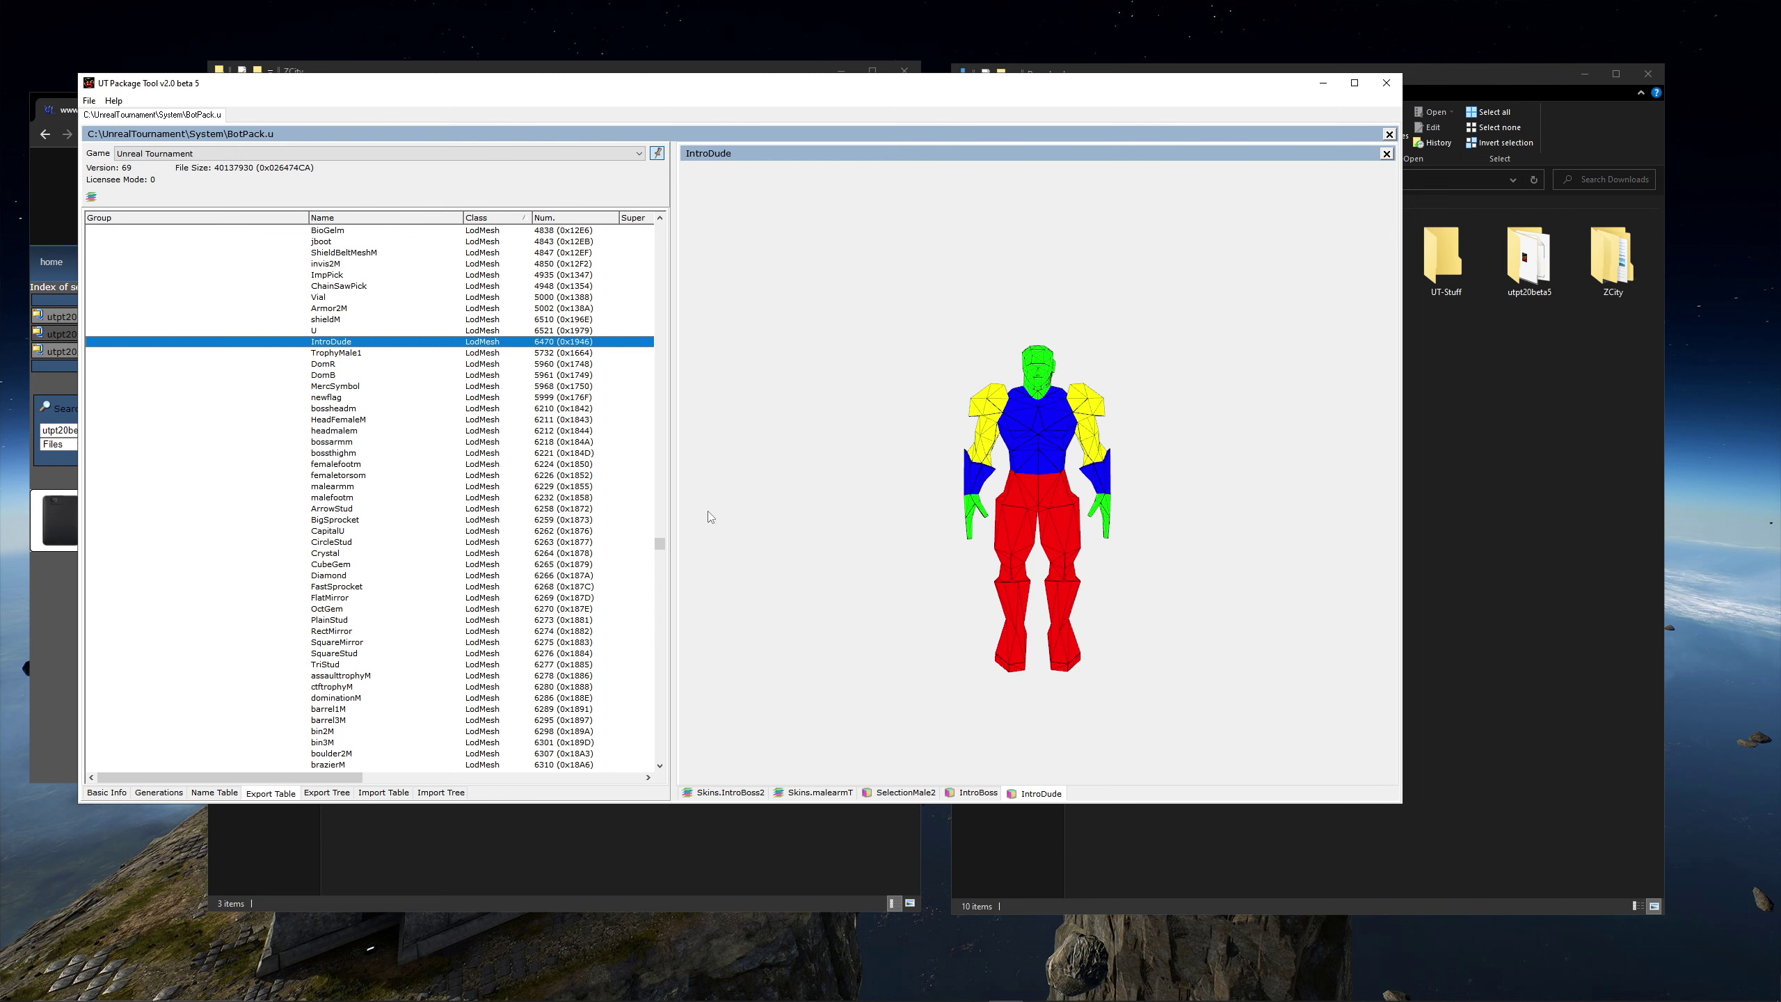
- Check the exported frame files in UT-Stuff, then select IntroDude's 3DS file in Downloads
{"action": "left_click", "coordinate": [1424, 377]}
{"action": "double_click", "coordinate": [1446, 256]}
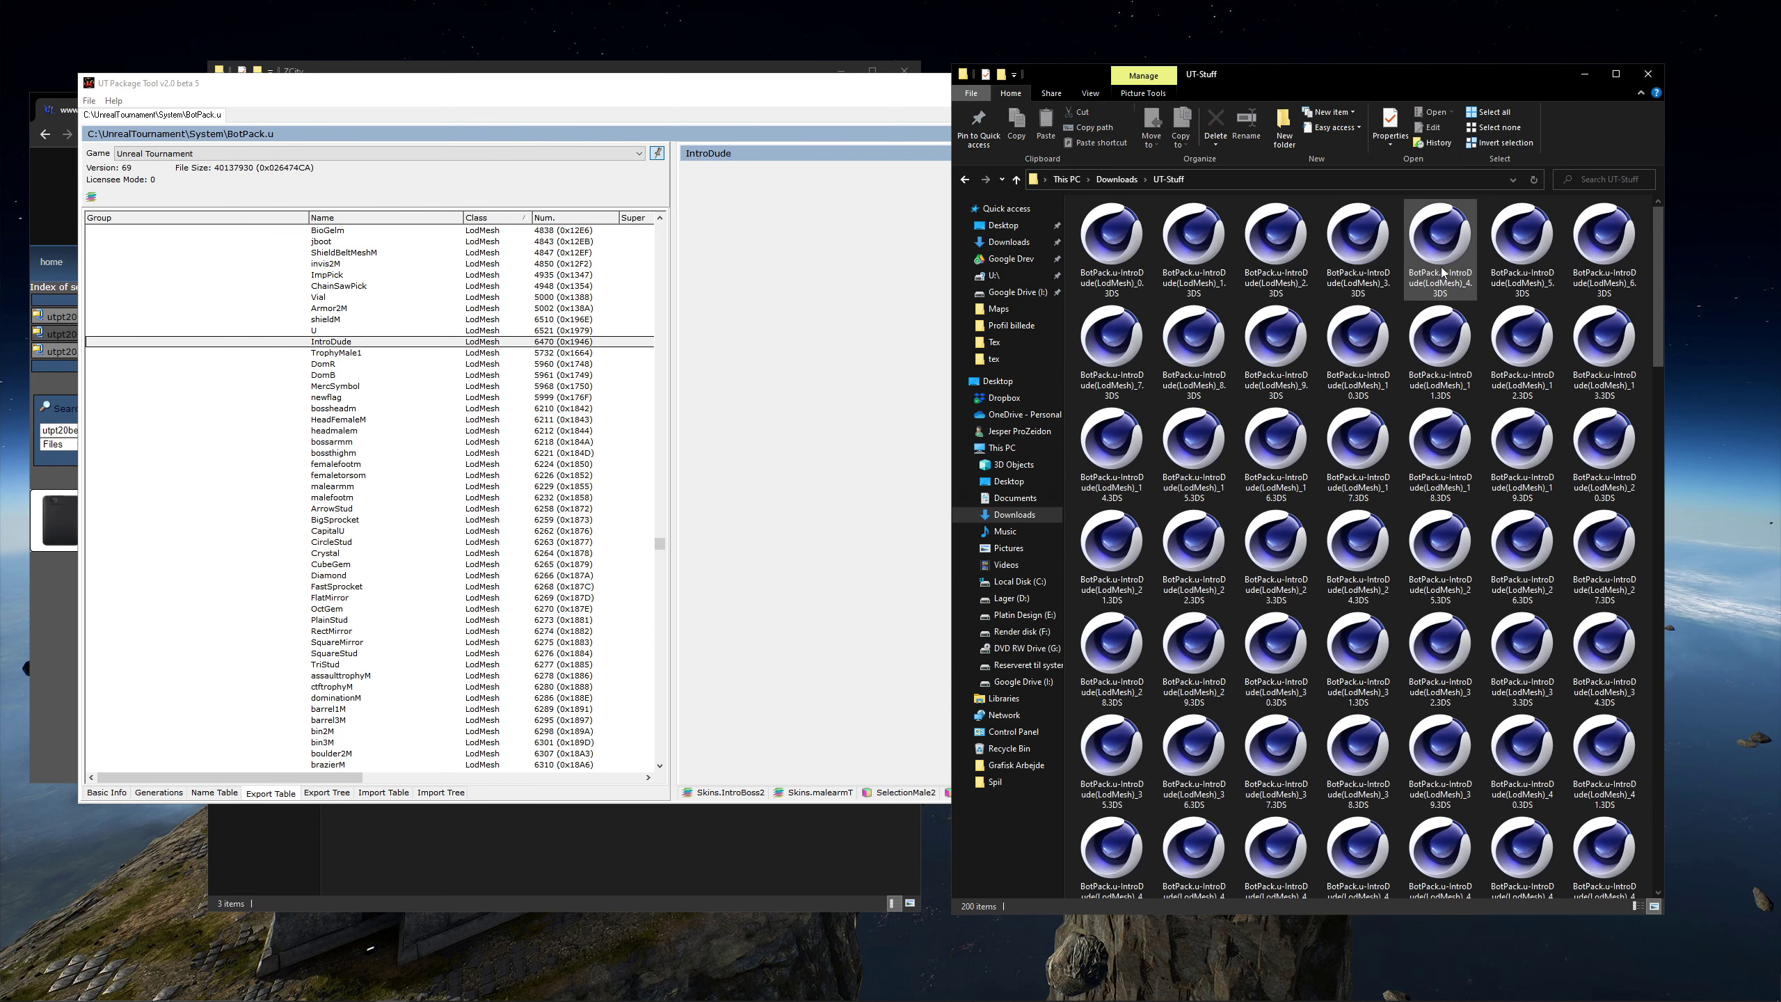
{"action": "scroll", "coordinate": [1333, 453], "scroll_direction": "down", "scroll_amount": 15}
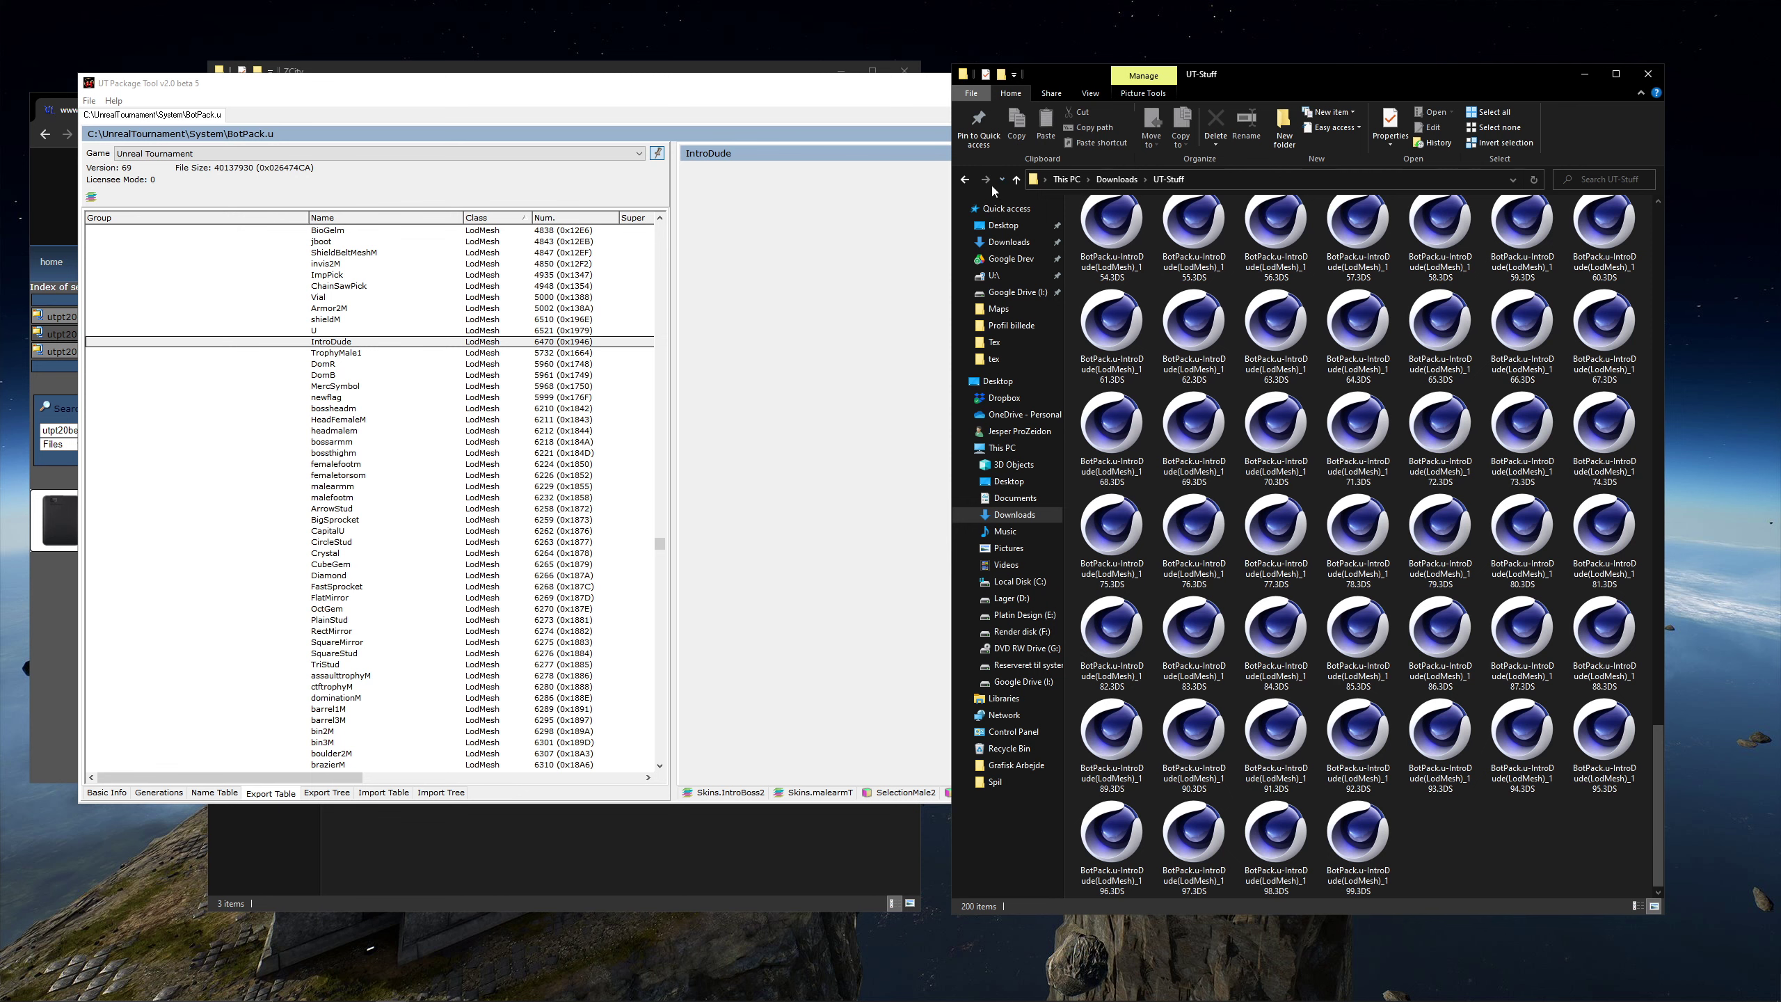
{"action": "left_click", "coordinate": [965, 179]}
{"action": "left_click", "coordinate": [1114, 265]}
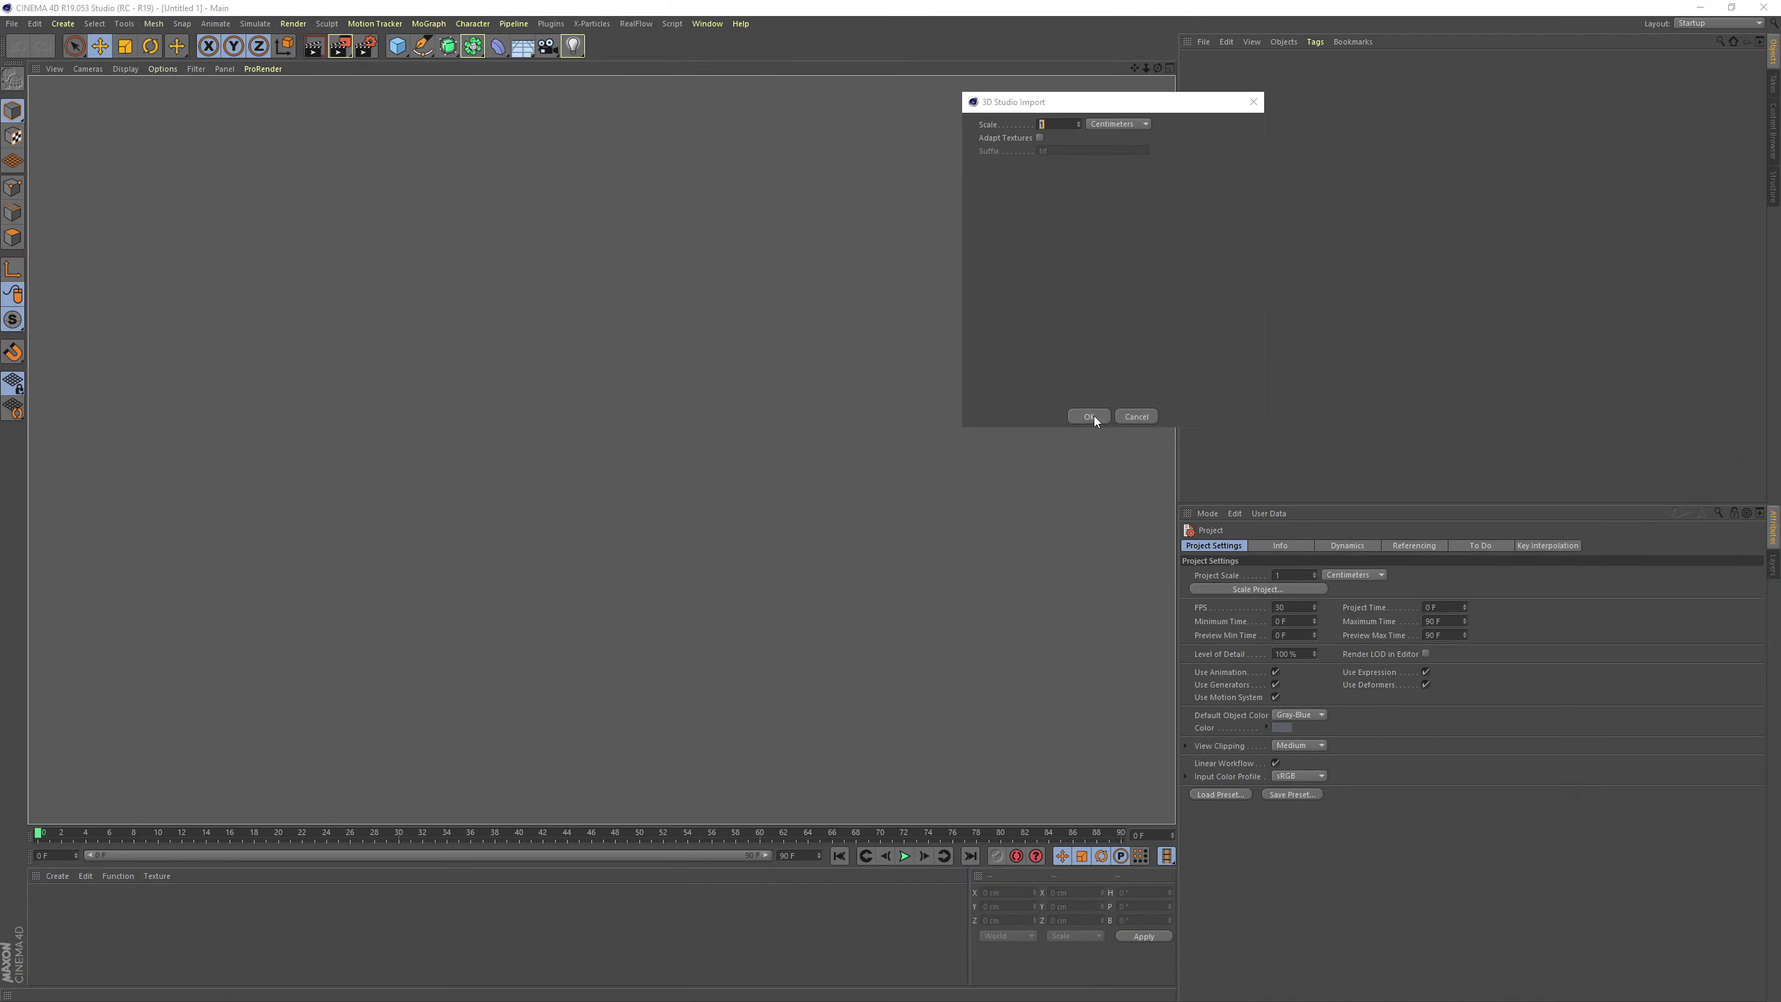
- Import the IntroDude 3DS model and browse for a texture for material SKIN000003
{"action": "left_click", "coordinate": [1089, 416]}
{"action": "double_click", "coordinate": [48, 906]}
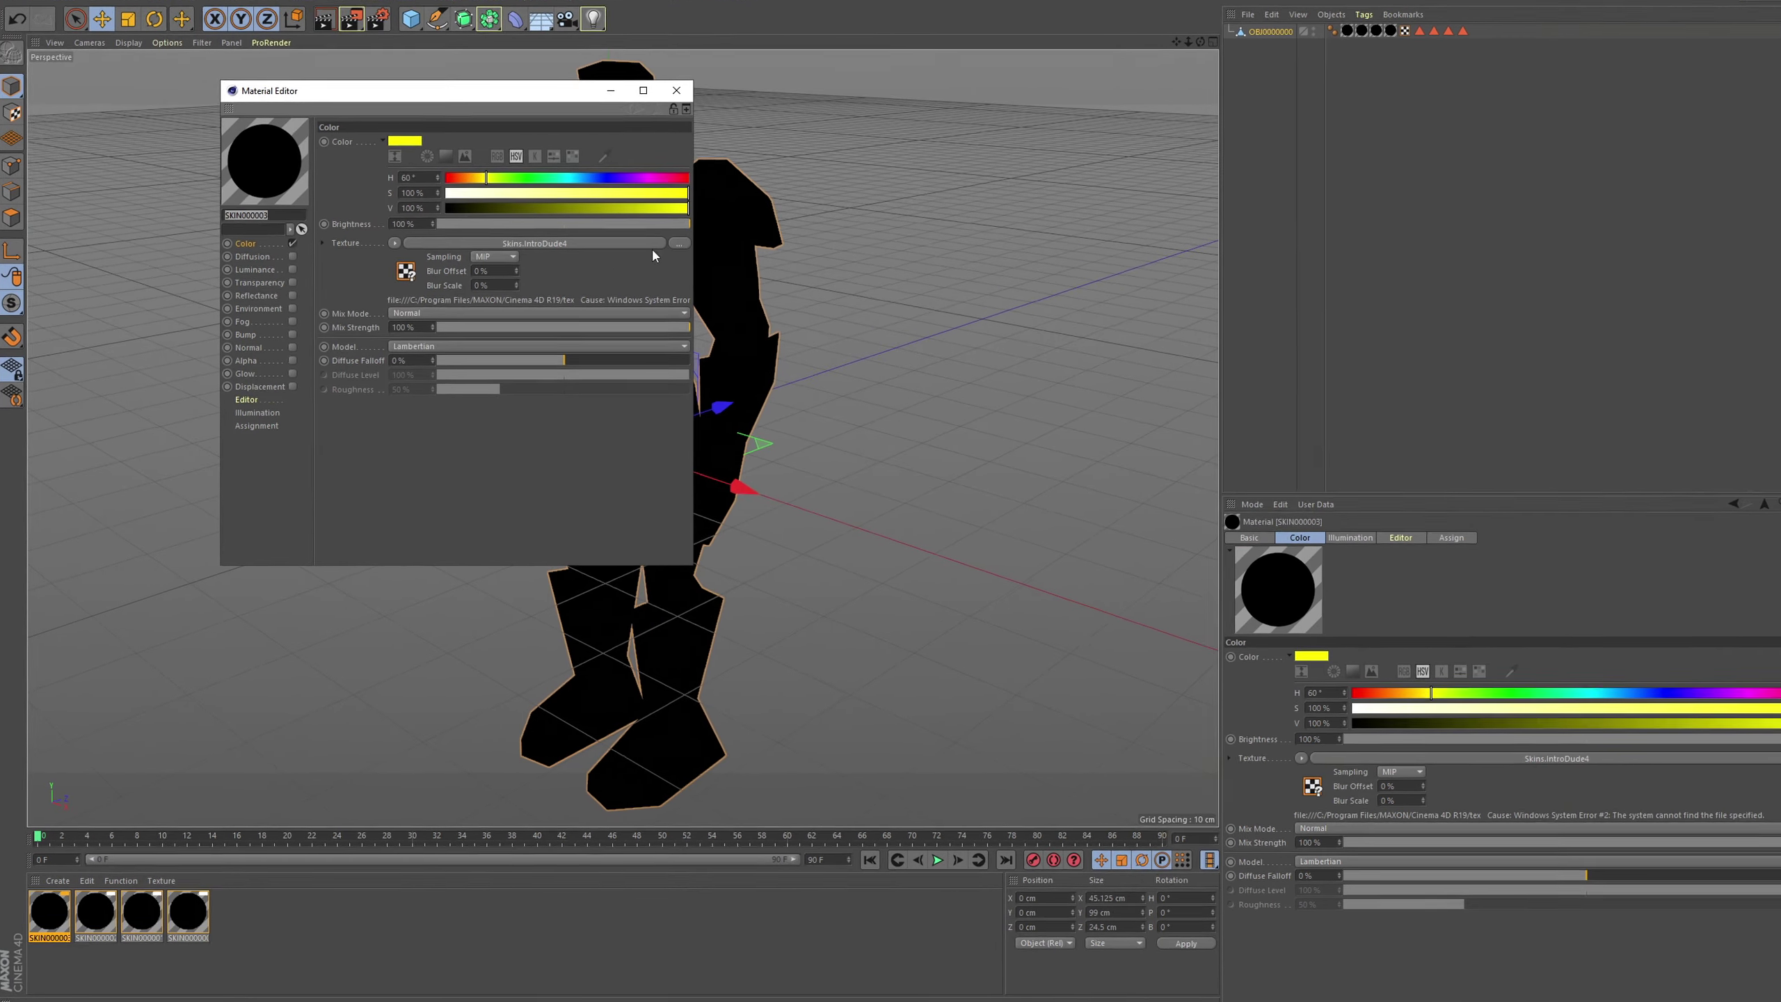
{"action": "left_click", "coordinate": [679, 243]}
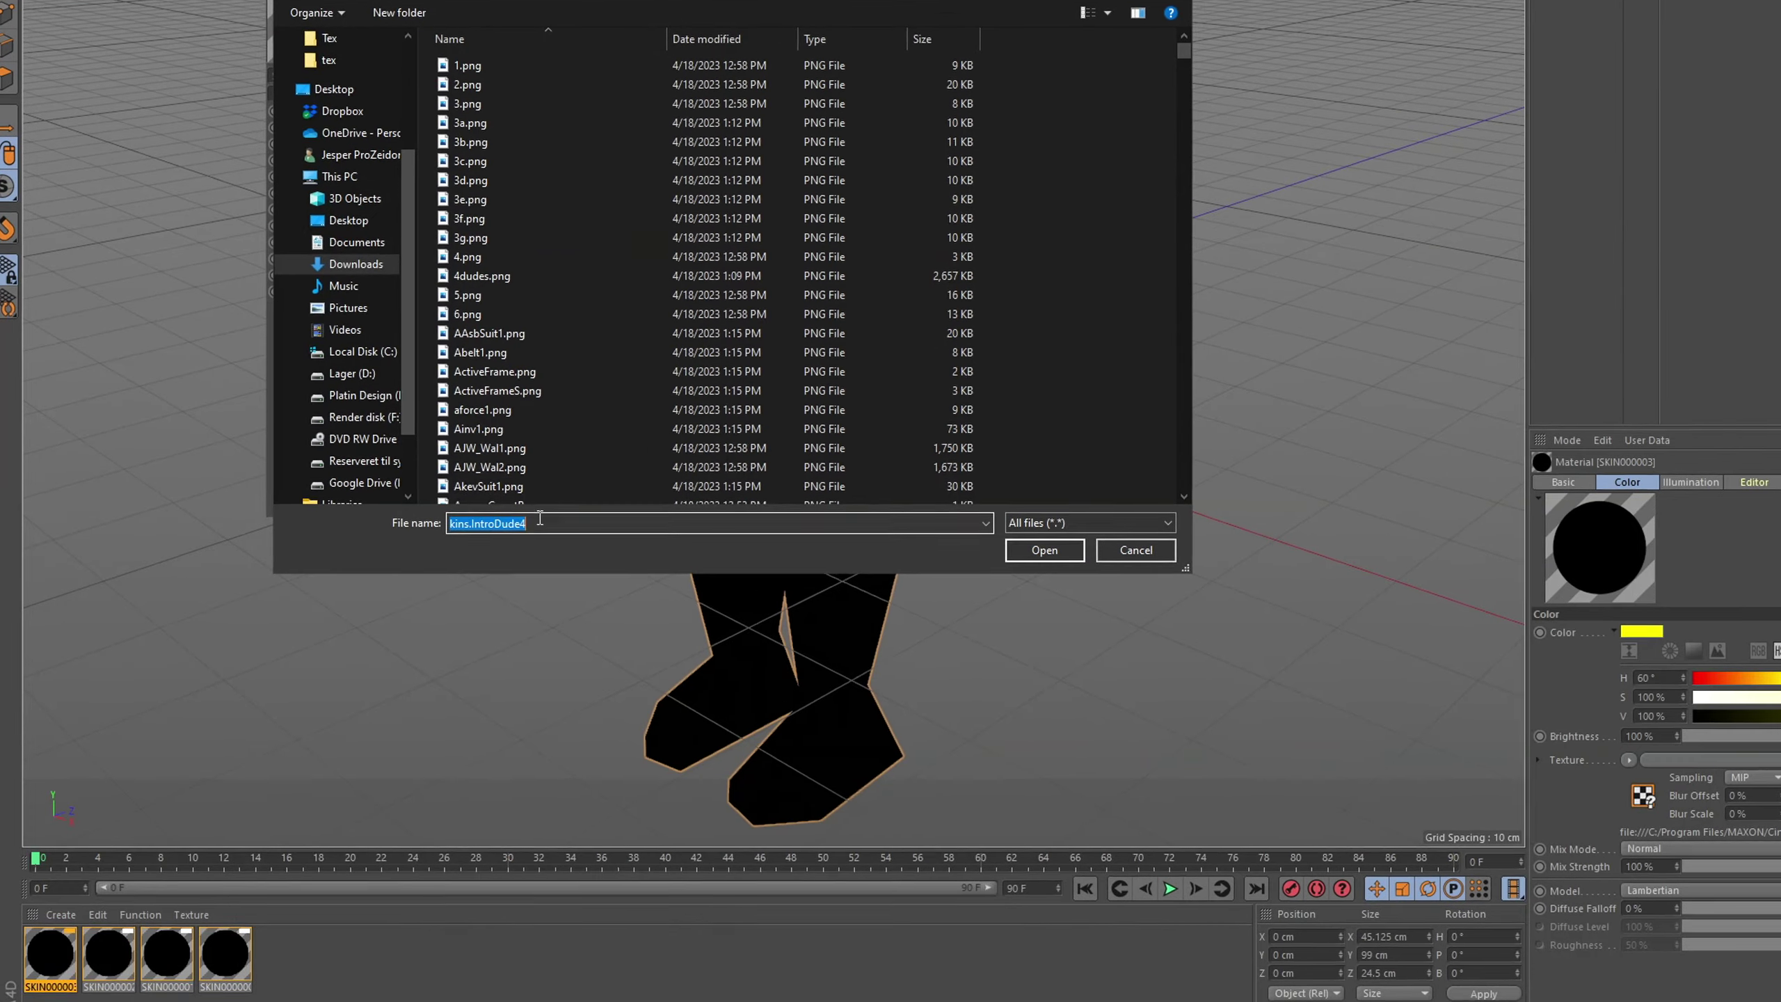
- Load IntroDude4.png as the first skin material's texture, dropping the 'Skins.' prefix
{"action": "left_click", "coordinate": [451, 523]}
{"action": "type", "text": "Skins.IntroDude4"}
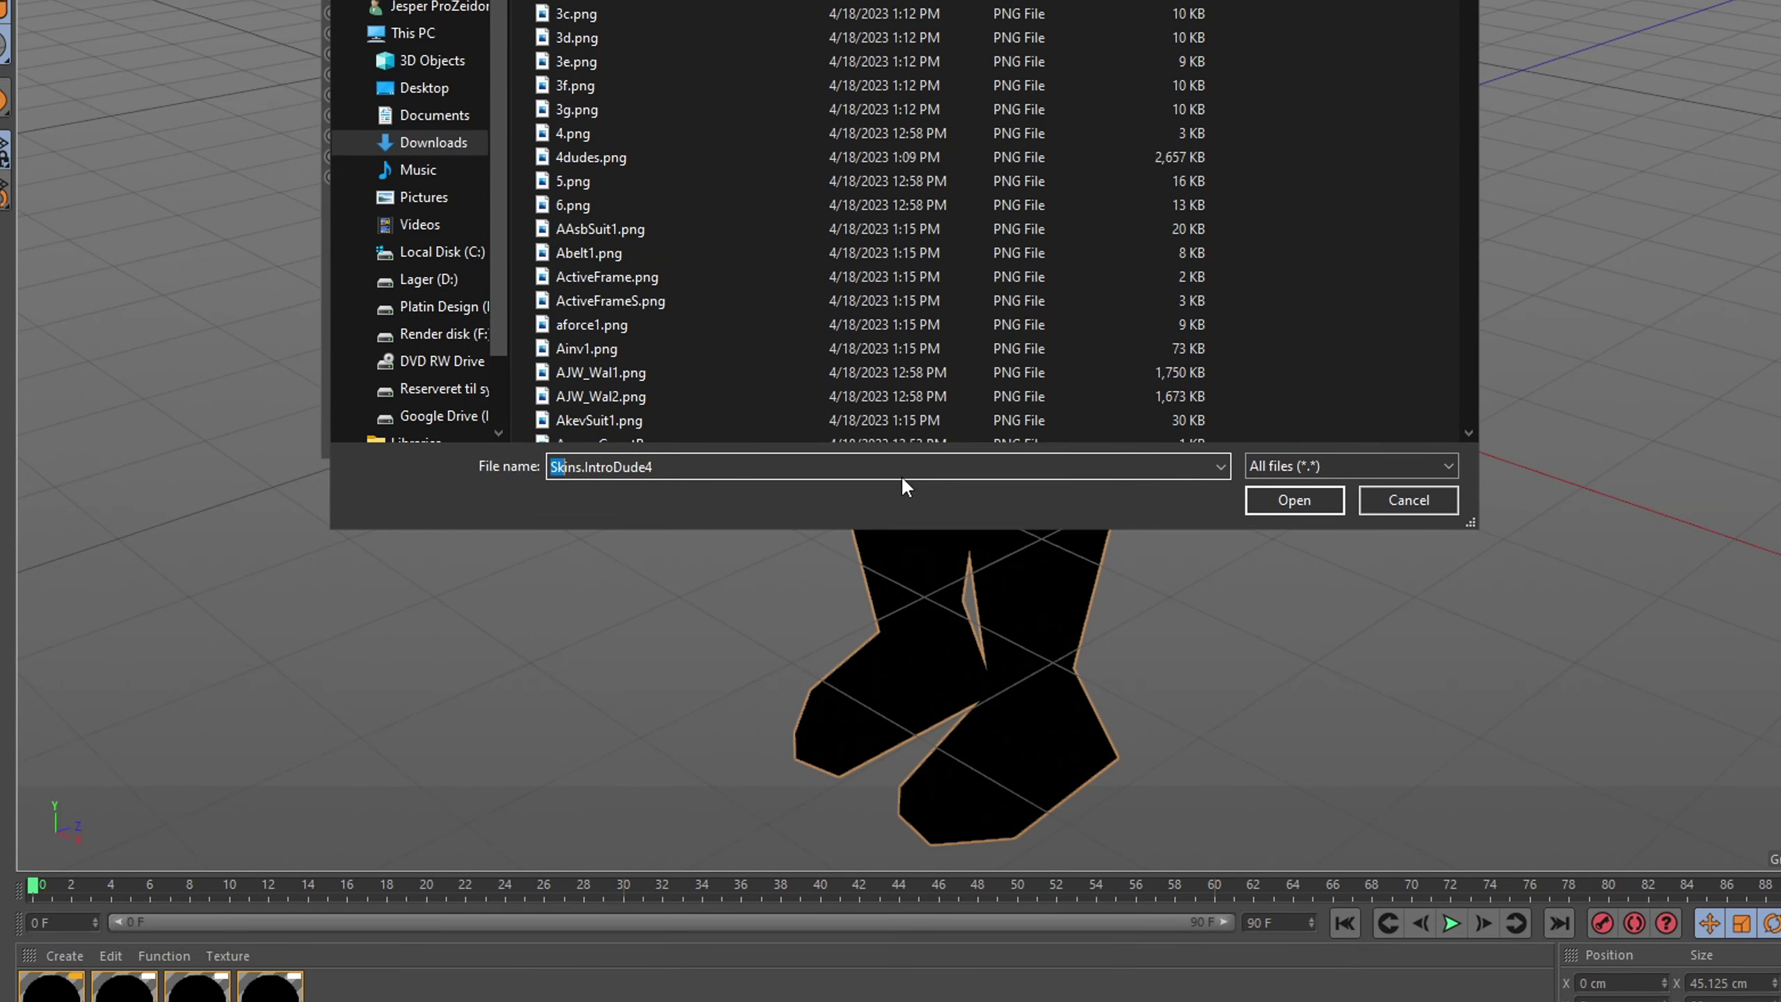
{"action": "key", "text": "BackSpace"}
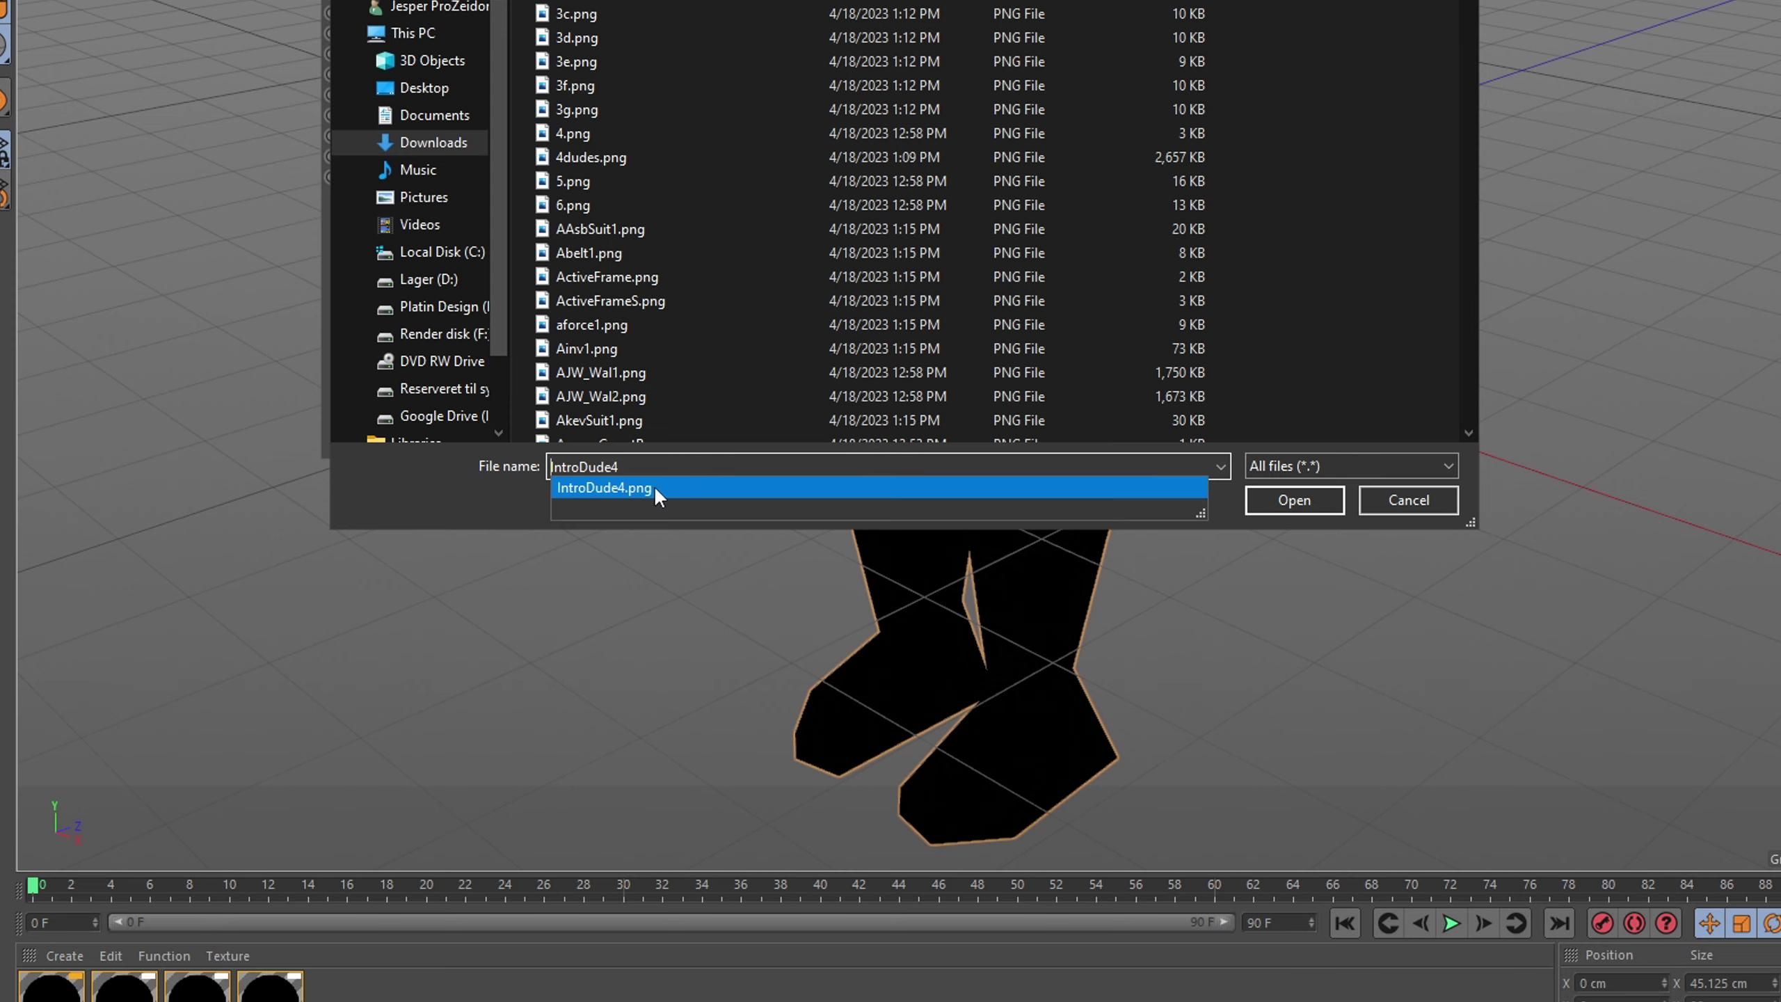
{"action": "left_click", "coordinate": [651, 489]}
{"action": "left_click", "coordinate": [1262, 501]}
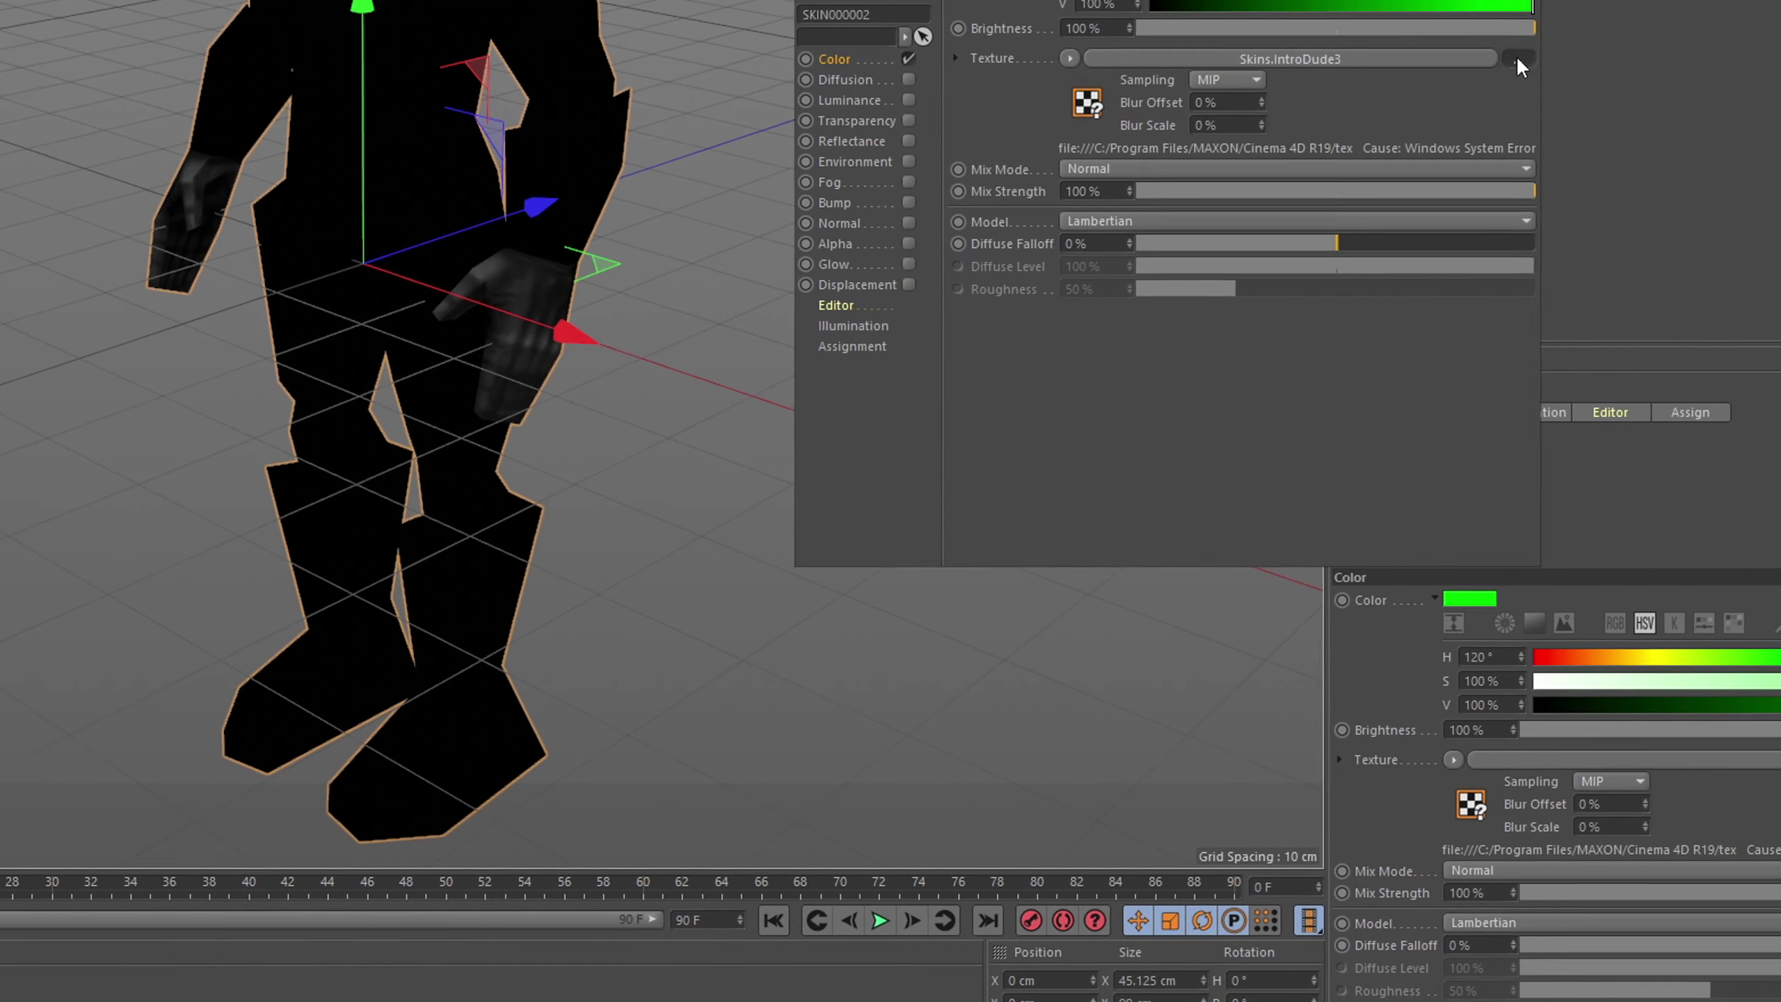
- Load IntroDude3.png as the next skin material's texture
{"action": "left_click", "coordinate": [1518, 59]}
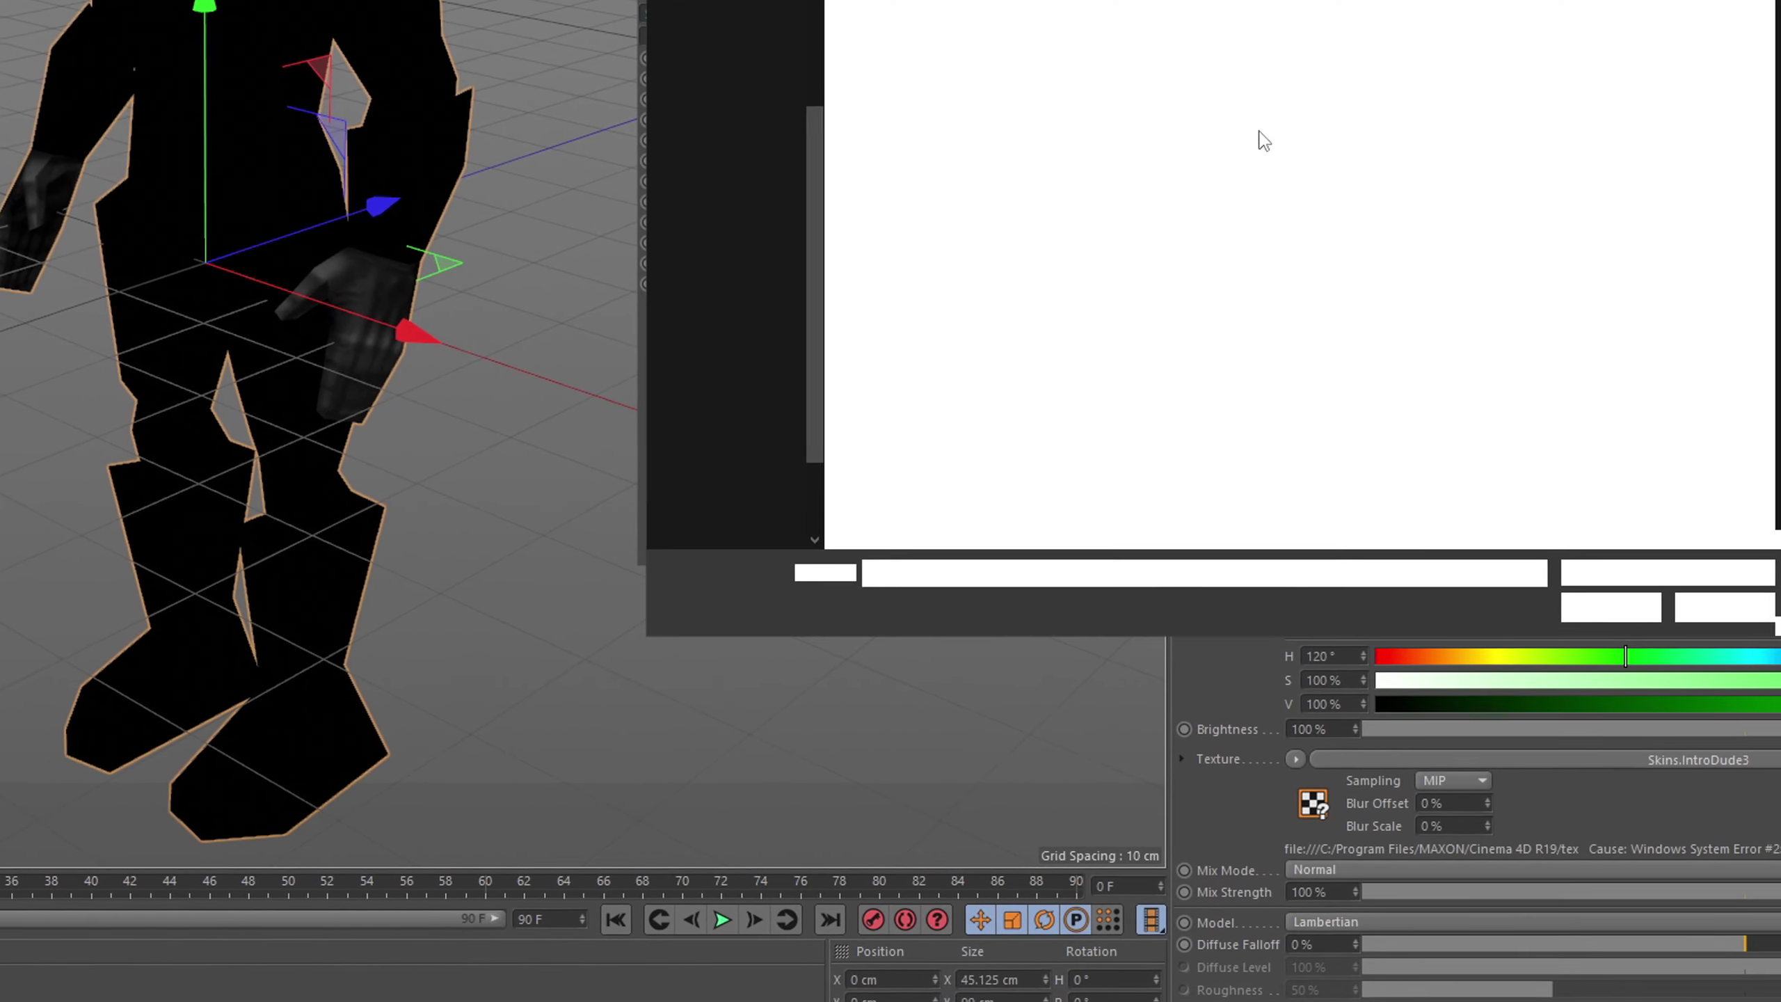
{"action": "left_click", "coordinate": [898, 577]}
{"action": "key", "text": "BackSpace"}
{"action": "key", "text": "BackSpace"}
{"action": "key", "text": "BackSpace"}
{"action": "key", "text": "BackSpace"}
{"action": "key", "text": "BackSpace"}
{"action": "key", "text": "BackSpace"}
{"action": "left_click", "coordinate": [995, 599]}
{"action": "left_click", "coordinate": [1590, 610]}
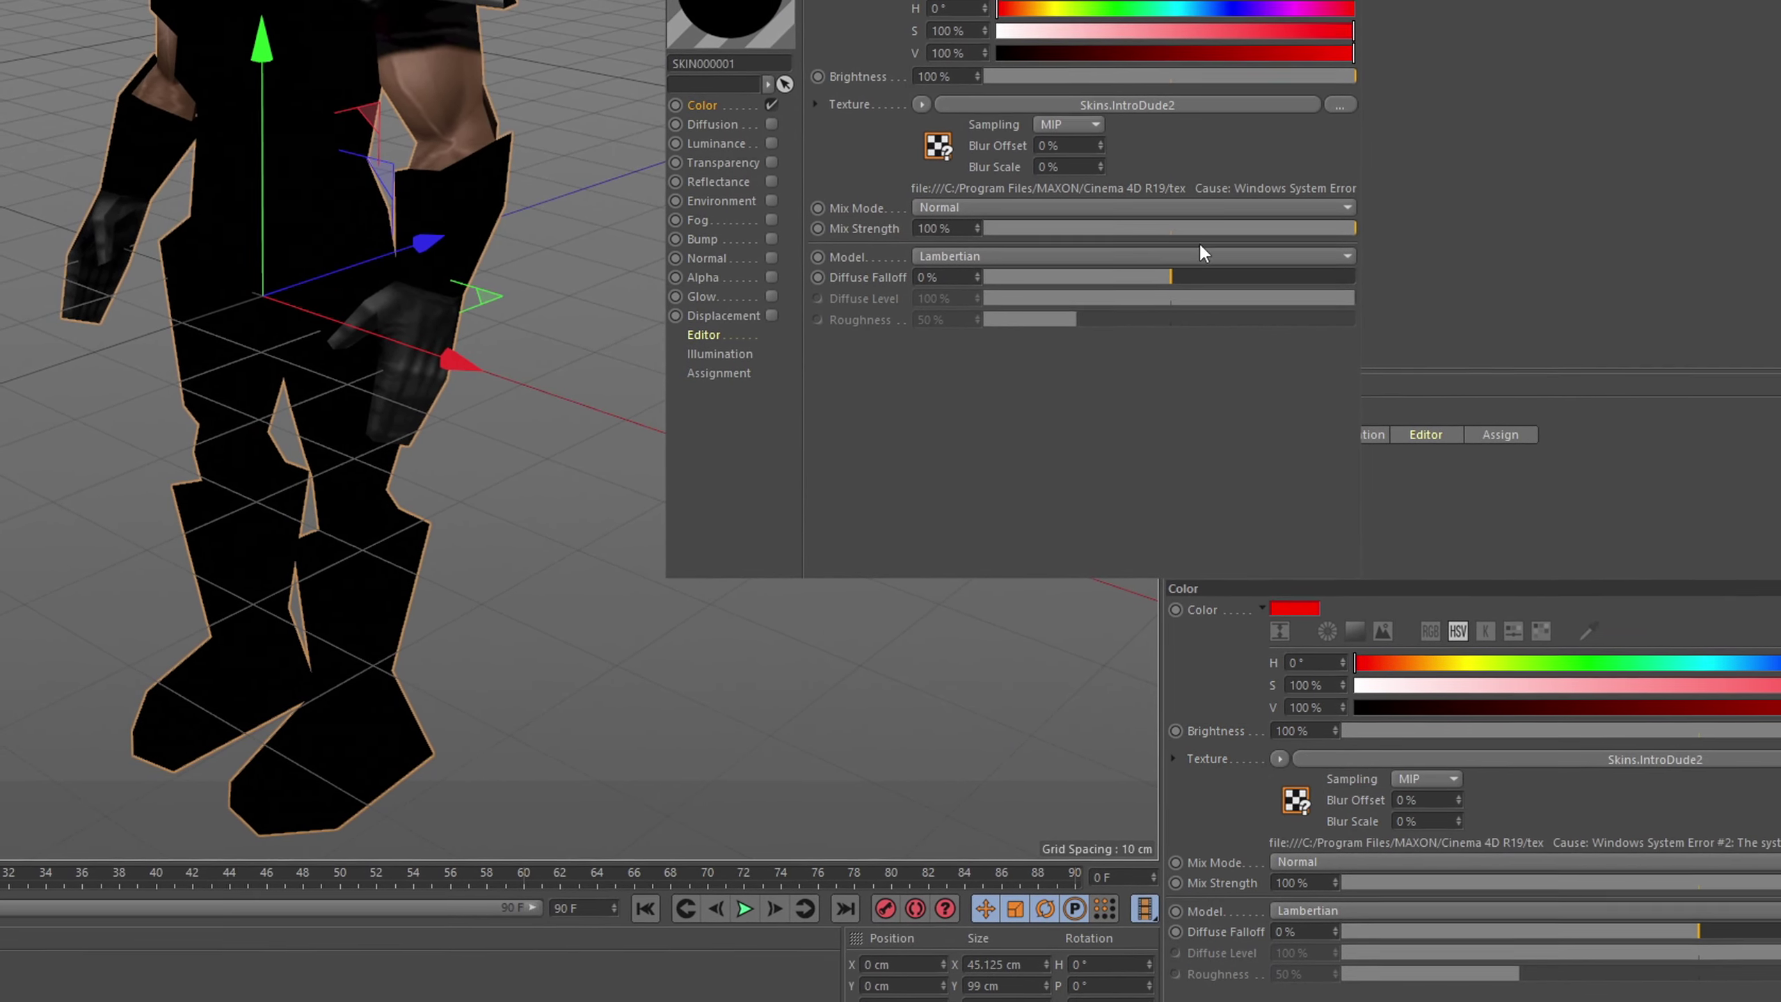
- Assign IntroDude2.png to the red material and IntroDude1.png to the remaining skin material
{"action": "left_click", "coordinate": [1341, 99]}
{"action": "left_click", "coordinate": [919, 590]}
{"action": "key", "text": "BackSpace"}
{"action": "key", "text": "BackSpace"}
{"action": "key", "text": "BackSpace"}
{"action": "key", "text": "BackSpace"}
{"action": "key", "text": "BackSpace"}
{"action": "key", "text": "BackSpace"}
{"action": "left_click", "coordinate": [1566, 622]}
{"action": "left_click", "coordinate": [864, 396]}
{"action": "left_click", "coordinate": [1000, 590]}
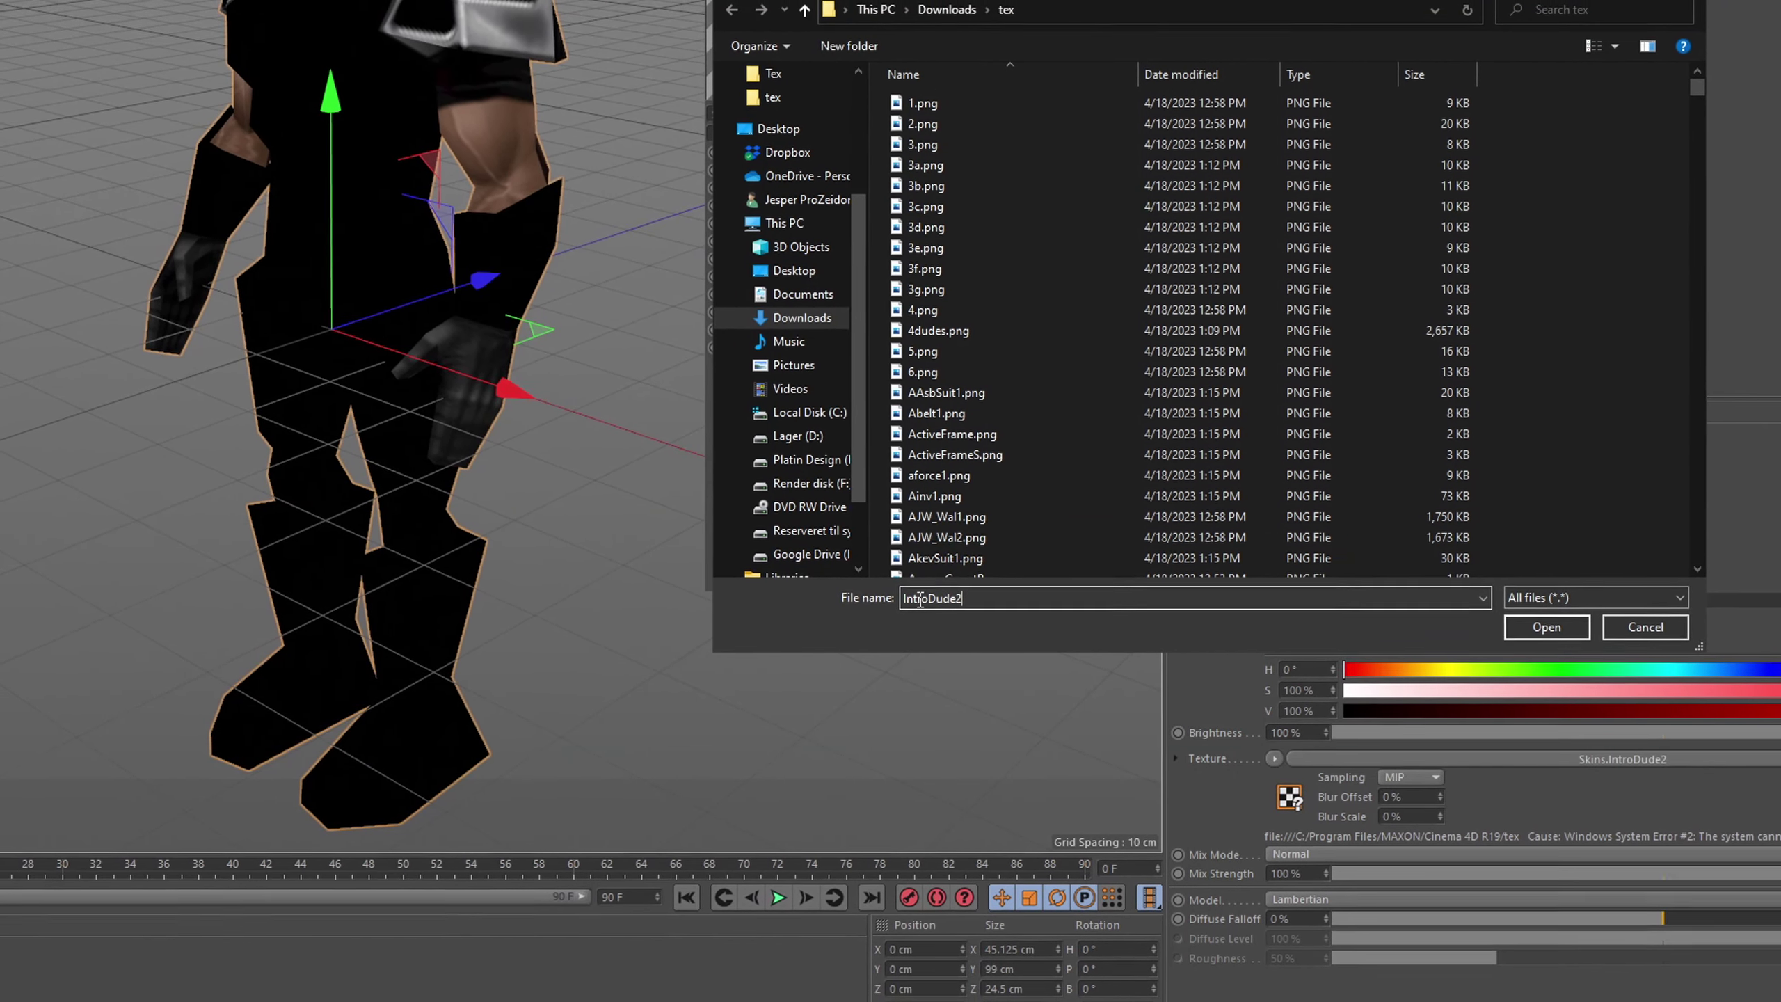
{"action": "left_click", "coordinate": [1009, 622]}
{"action": "left_click", "coordinate": [1536, 631]}
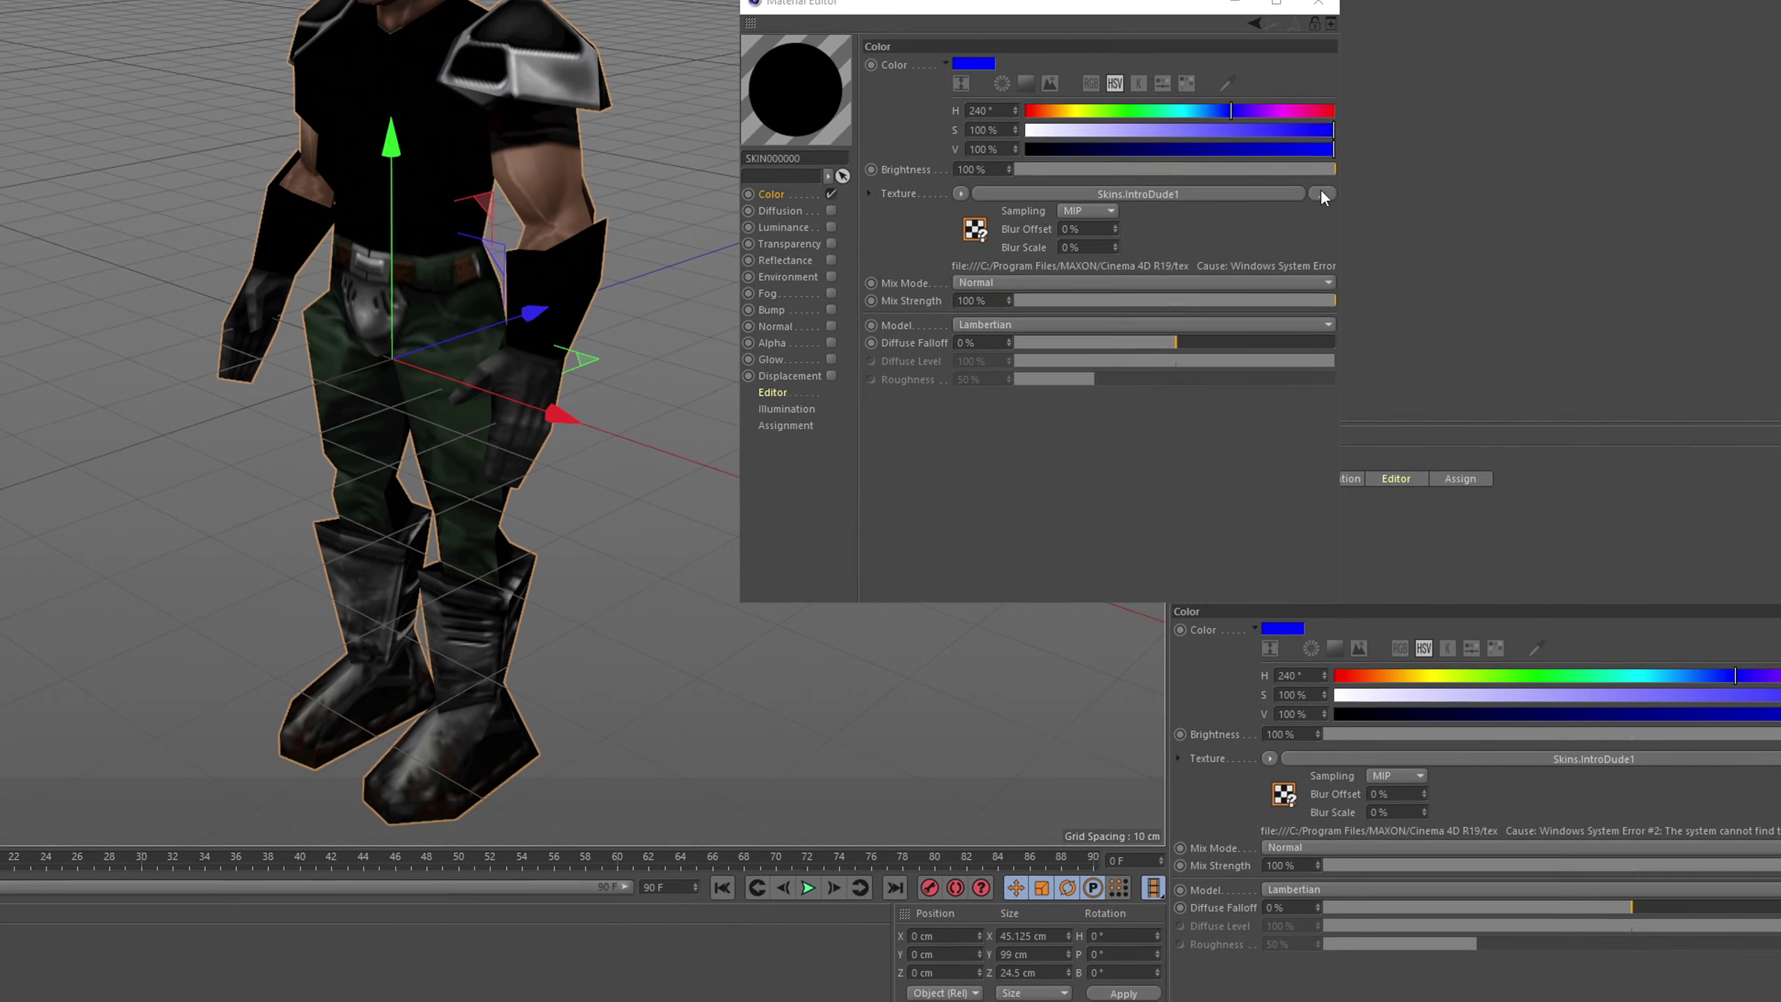
{"action": "left_click", "coordinate": [1320, 194]}
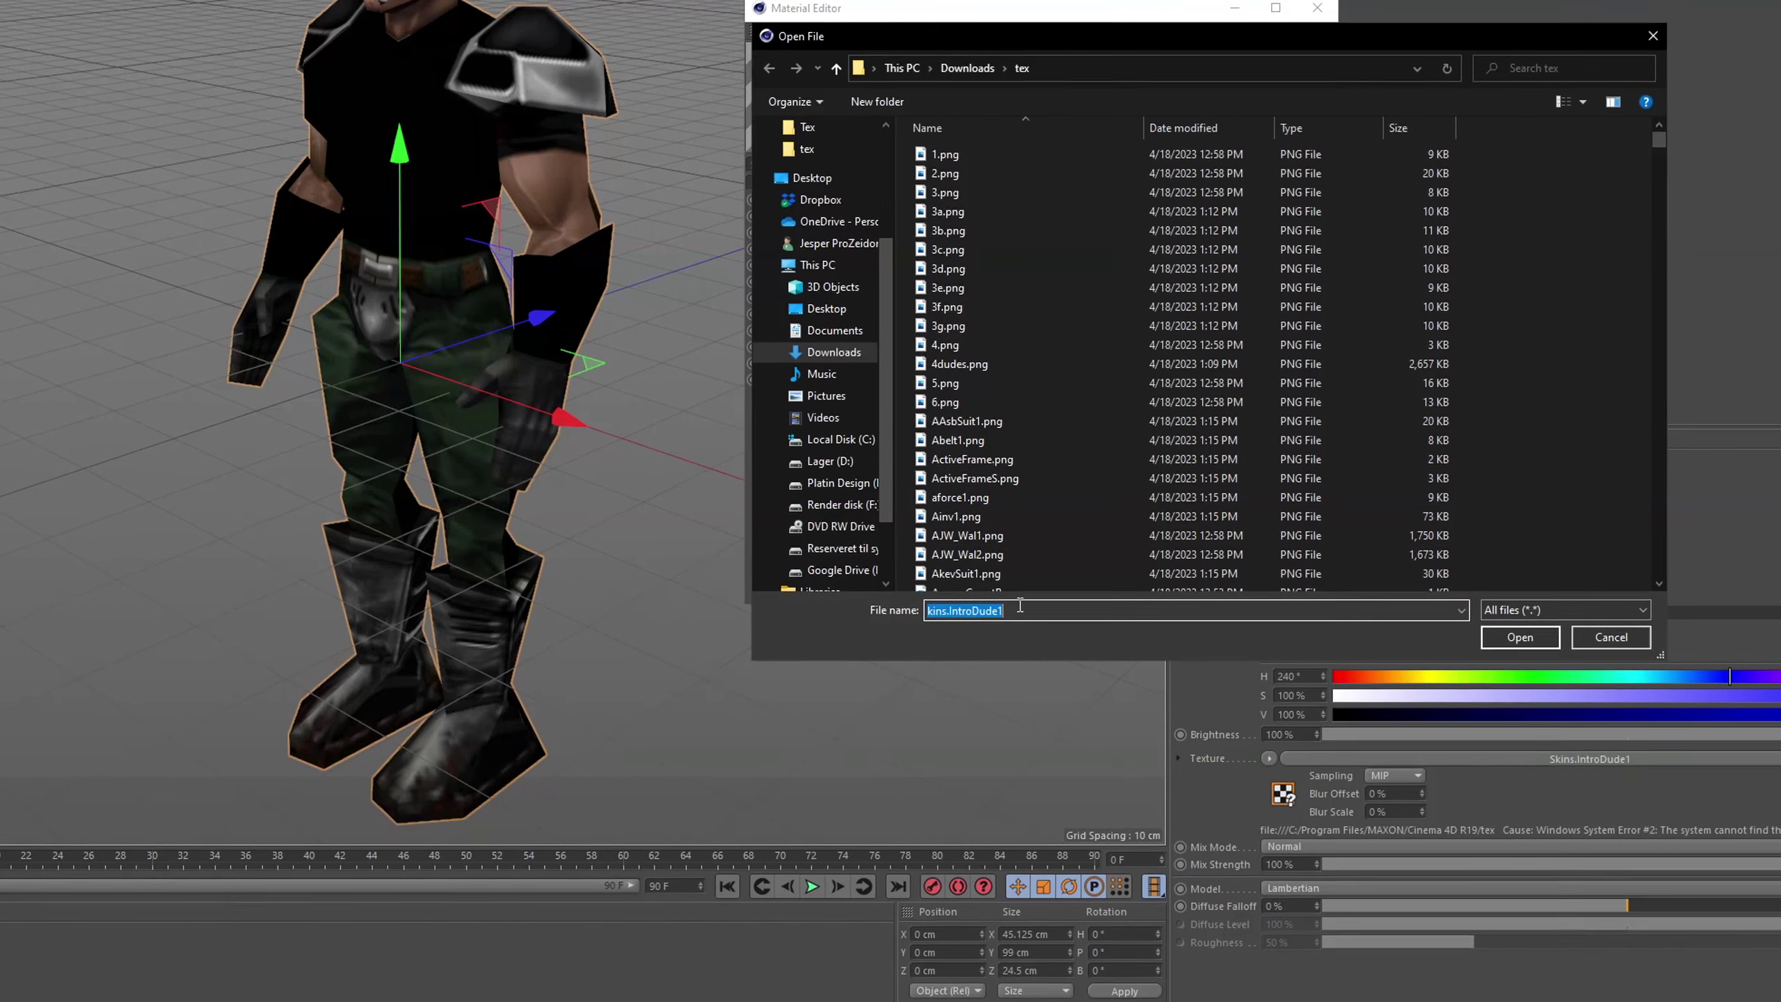
{"action": "left_click", "coordinate": [1510, 640]}
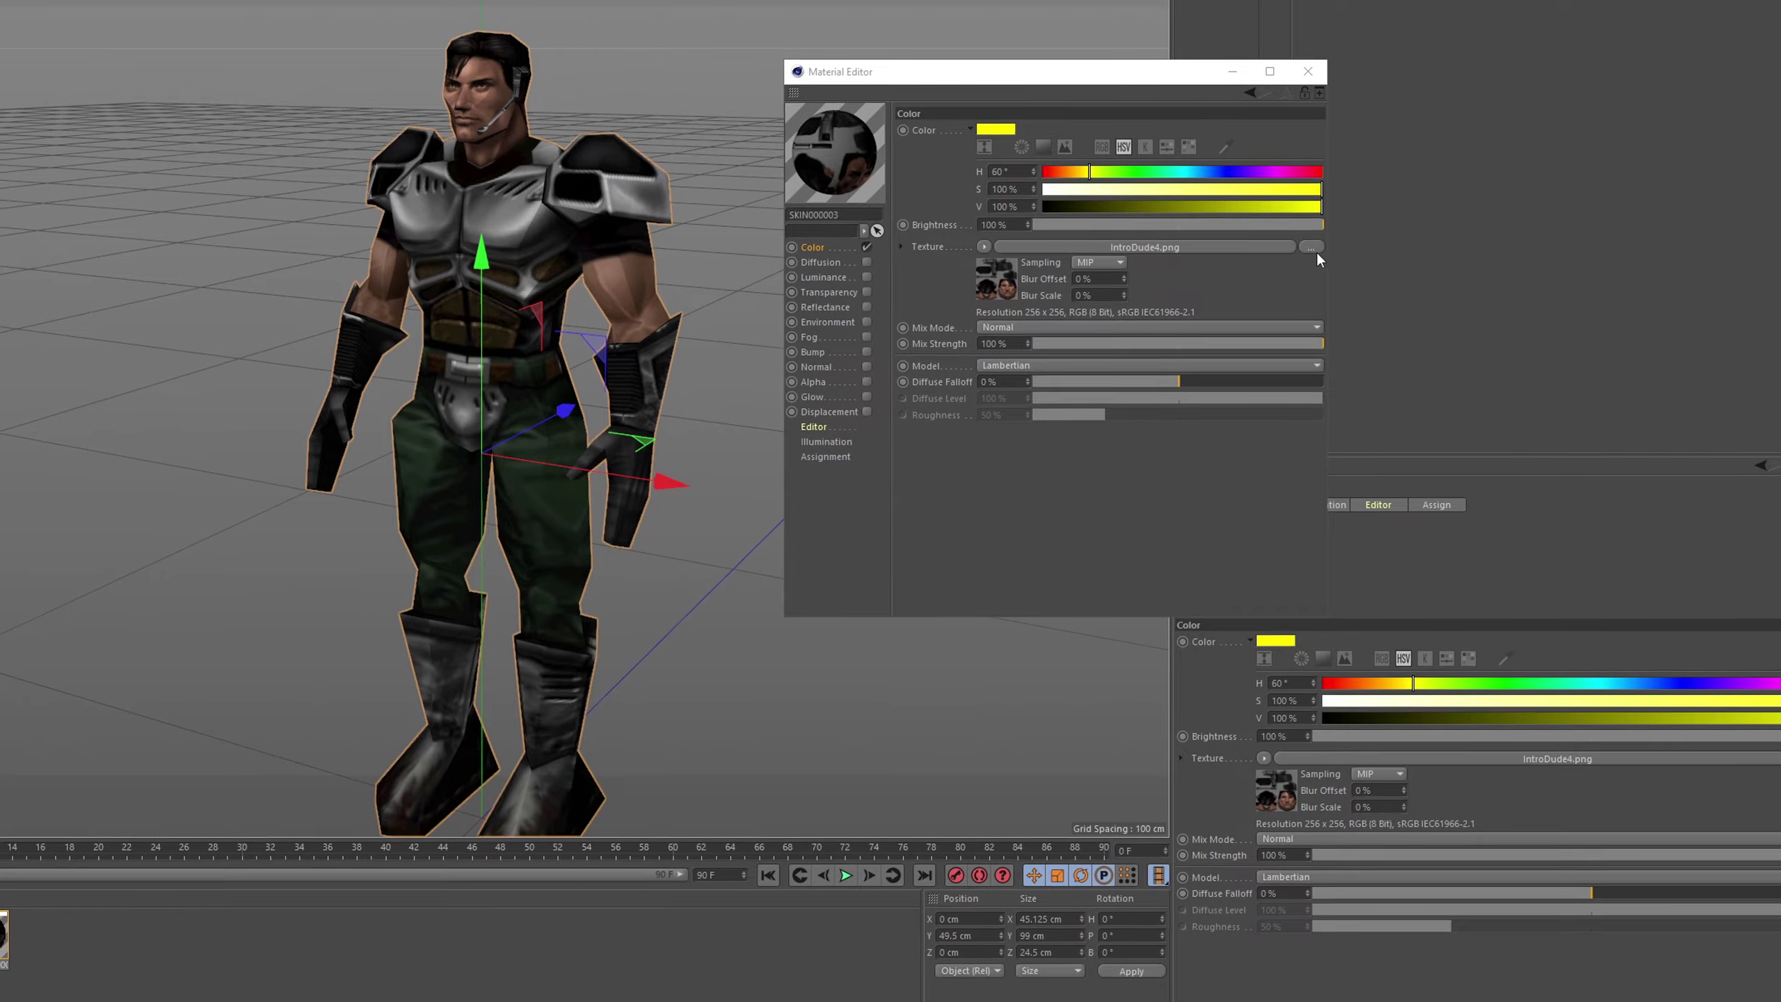
- Replace the SKIN000003 texture with HD IntroDude4 from Downloads\ZCity\HDSkinsUT99\Texture
{"action": "left_click", "coordinate": [1302, 265]}
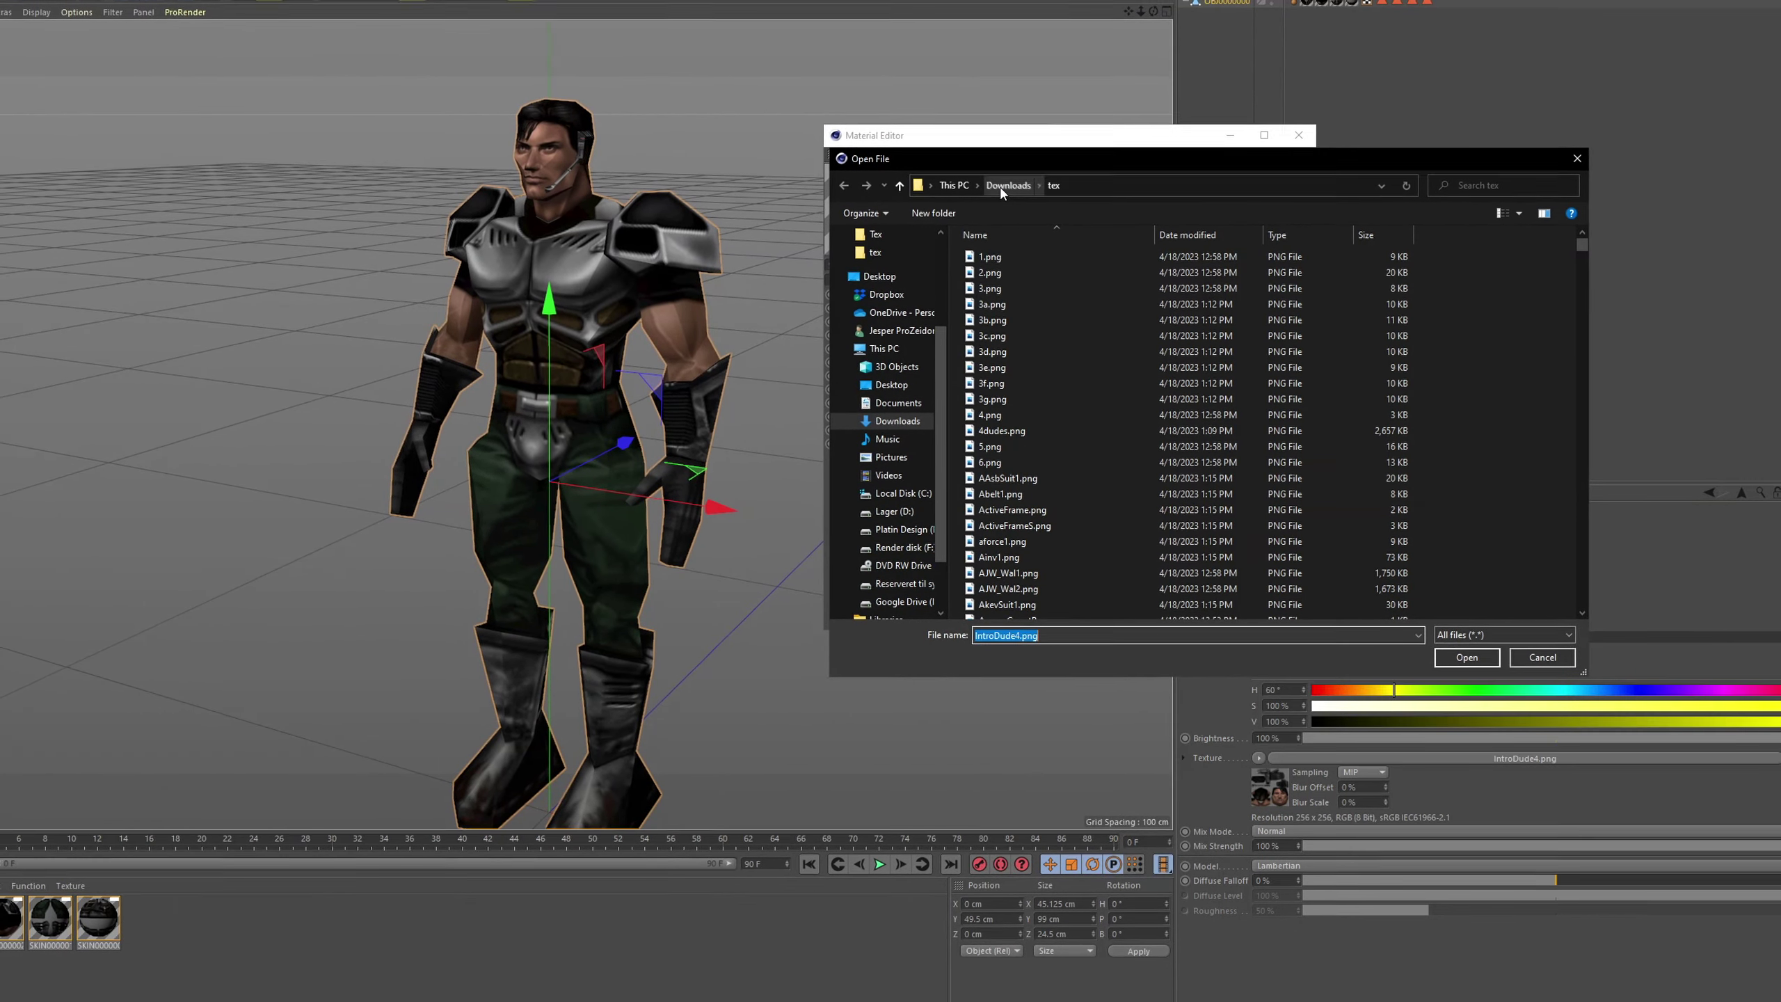
{"action": "left_click", "coordinate": [1004, 179]}
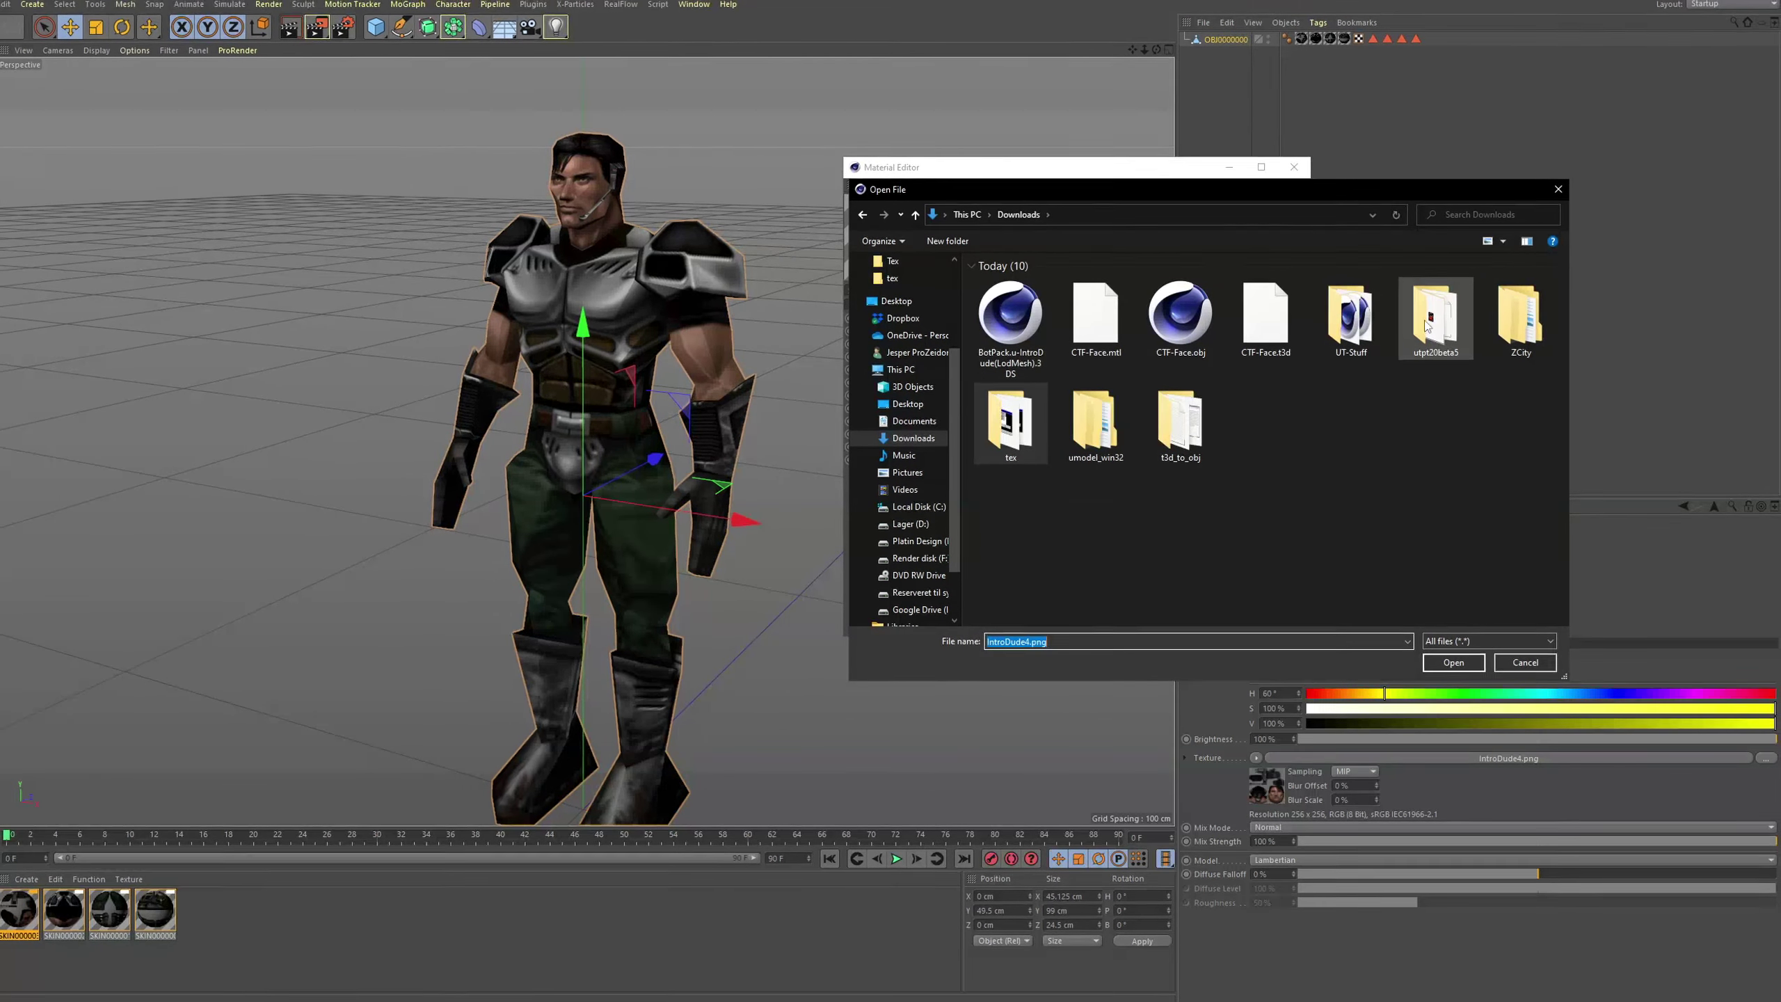
{"action": "double_click", "coordinate": [1525, 314]}
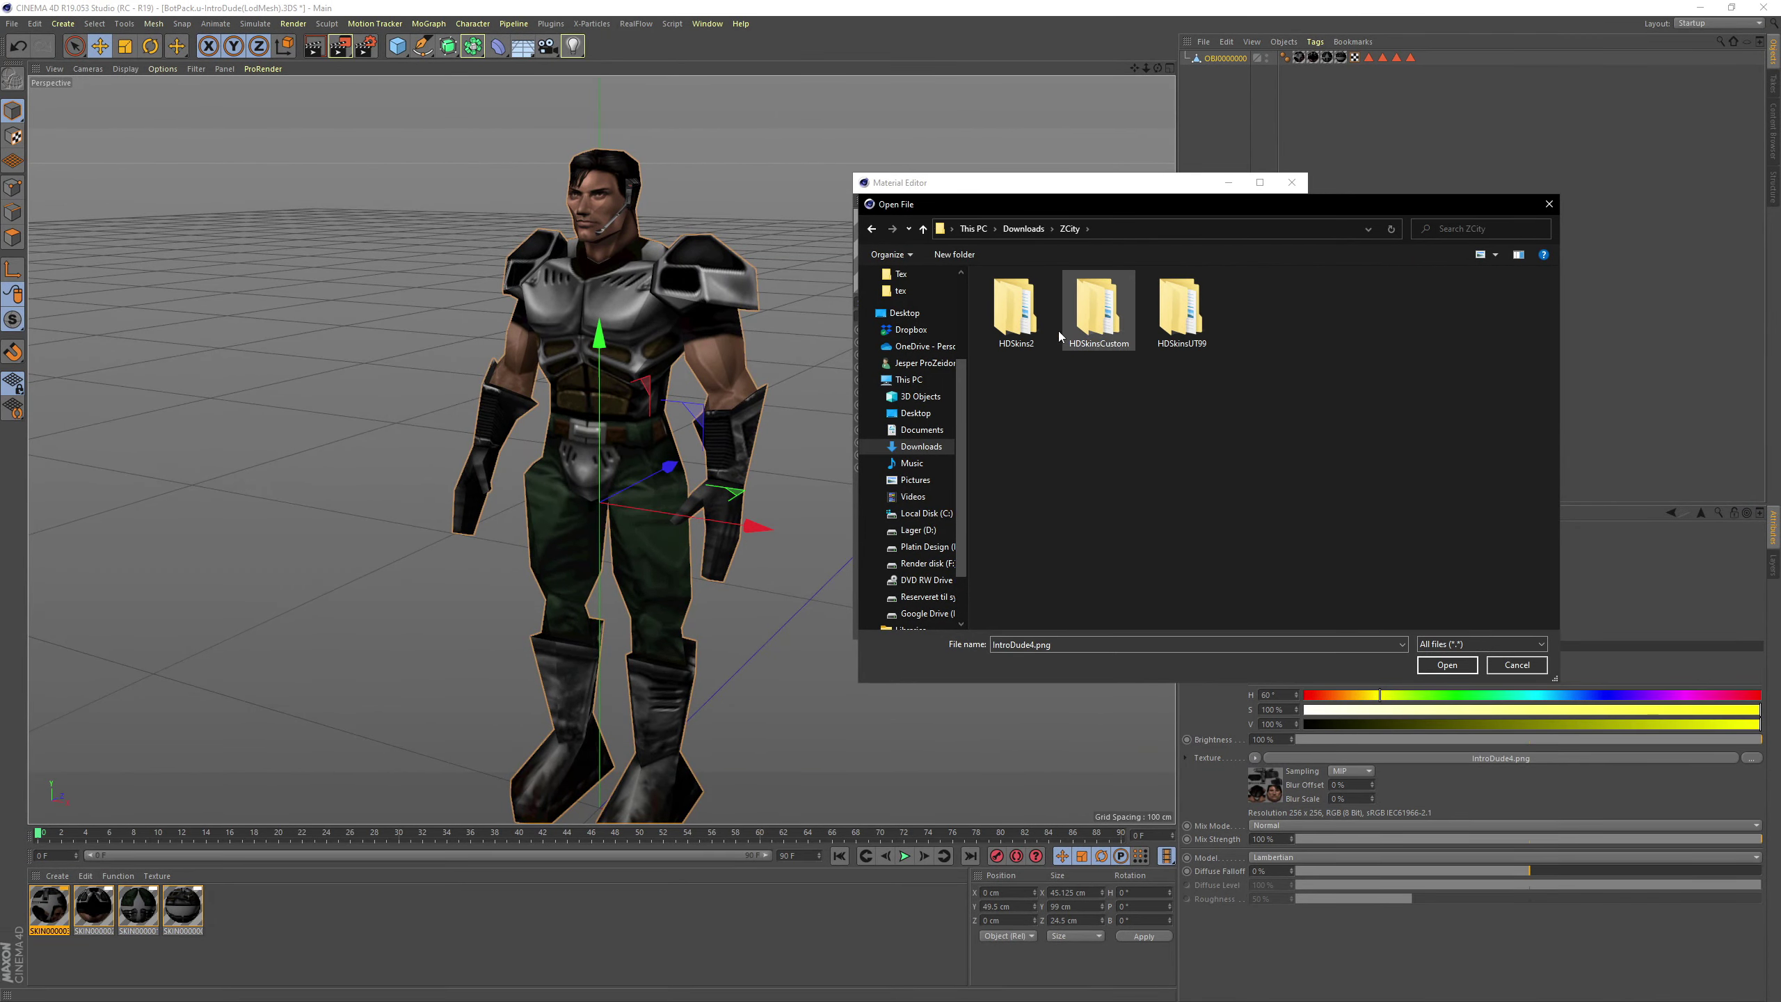
{"action": "double_click", "coordinate": [1178, 322]}
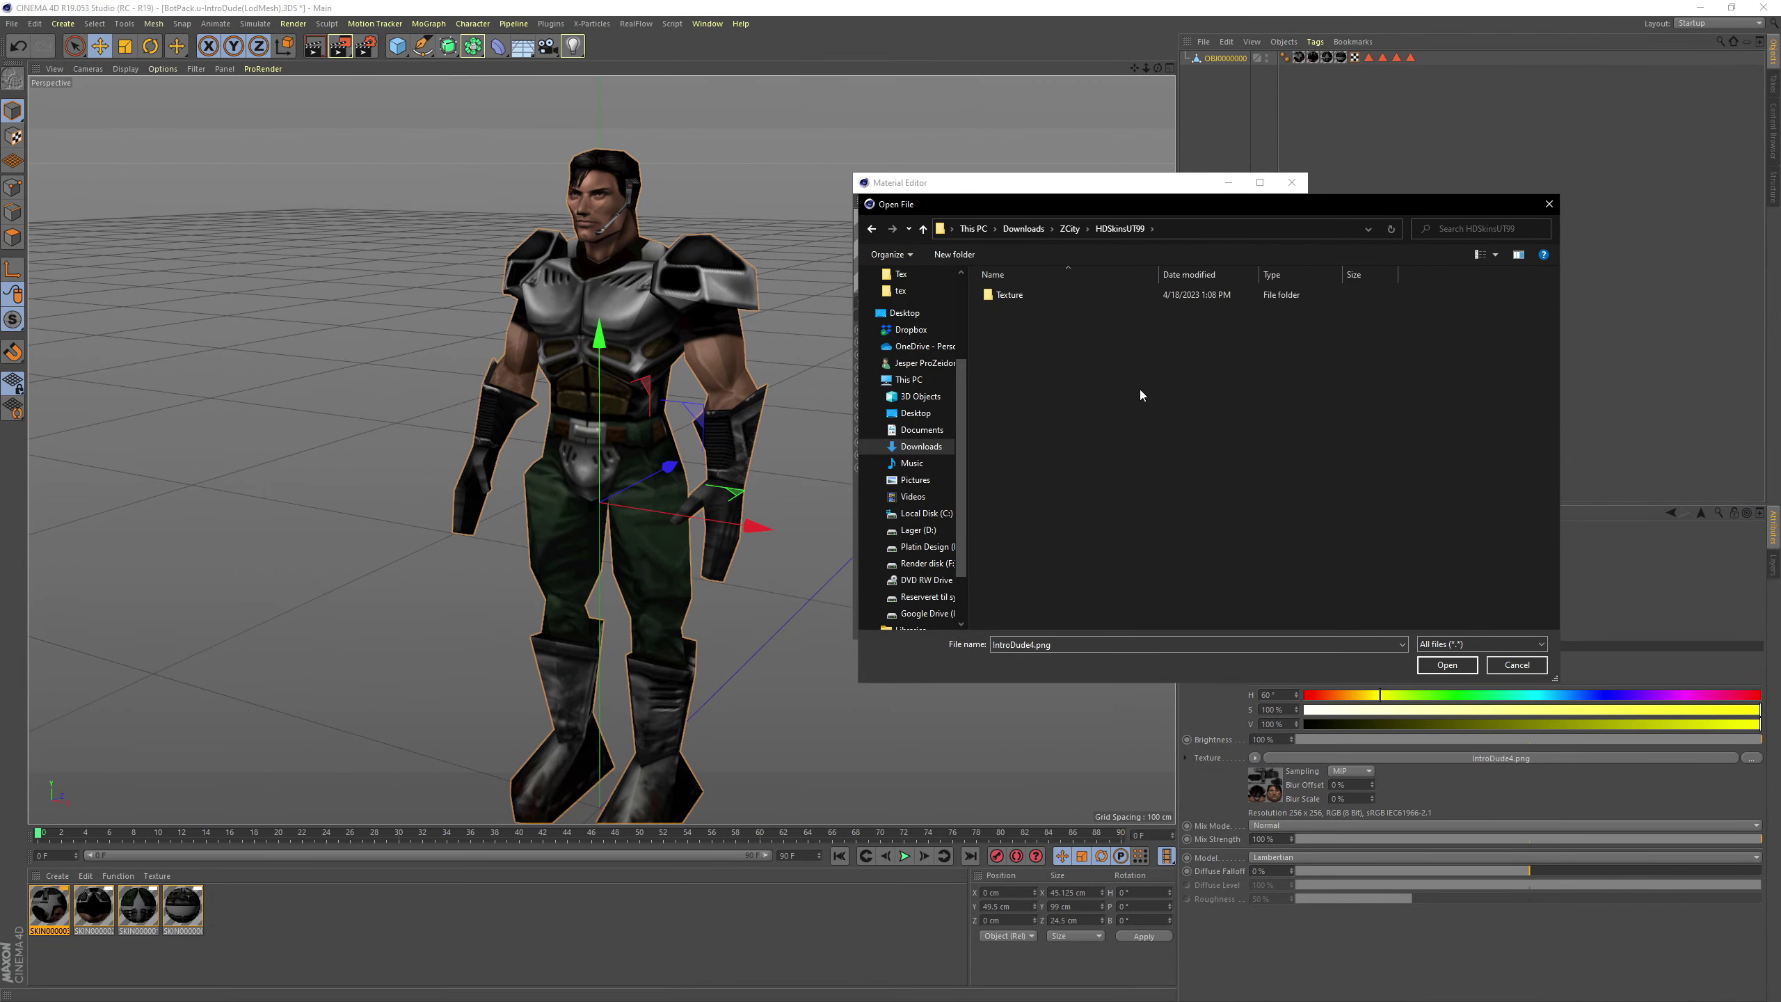
{"action": "double_click", "coordinate": [1016, 300]}
{"action": "left_click", "coordinate": [995, 644]}
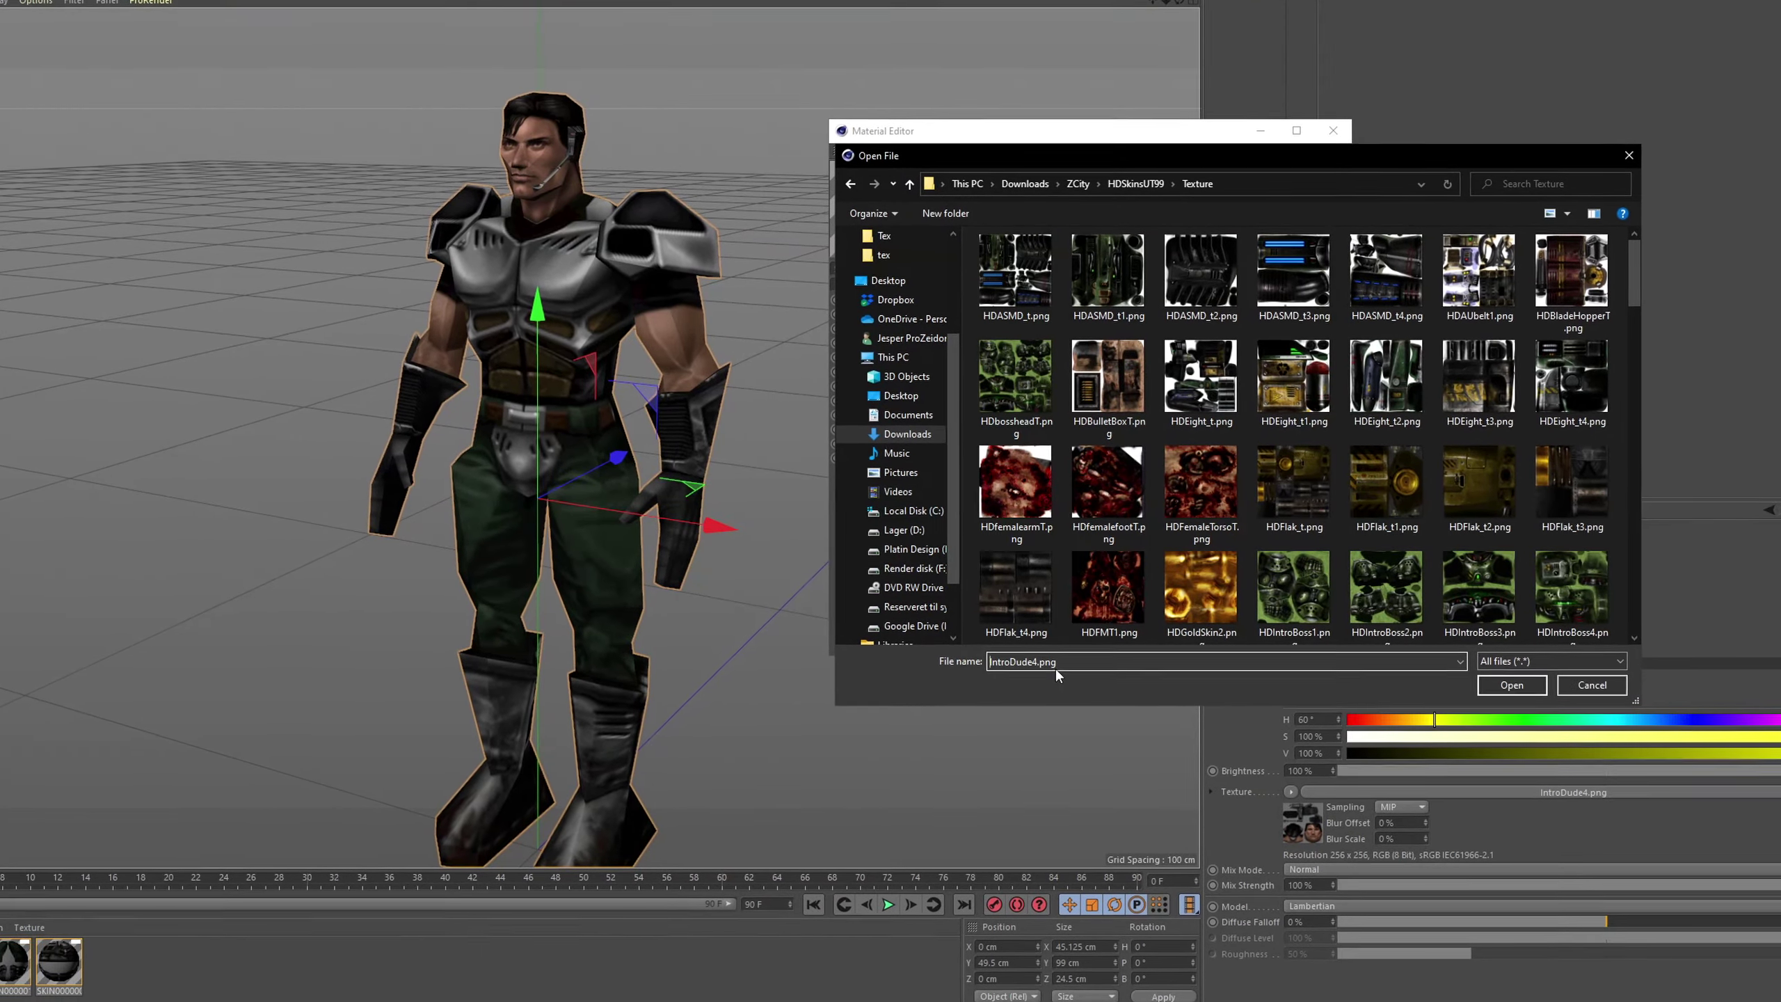
{"action": "type", "text": "hd"}
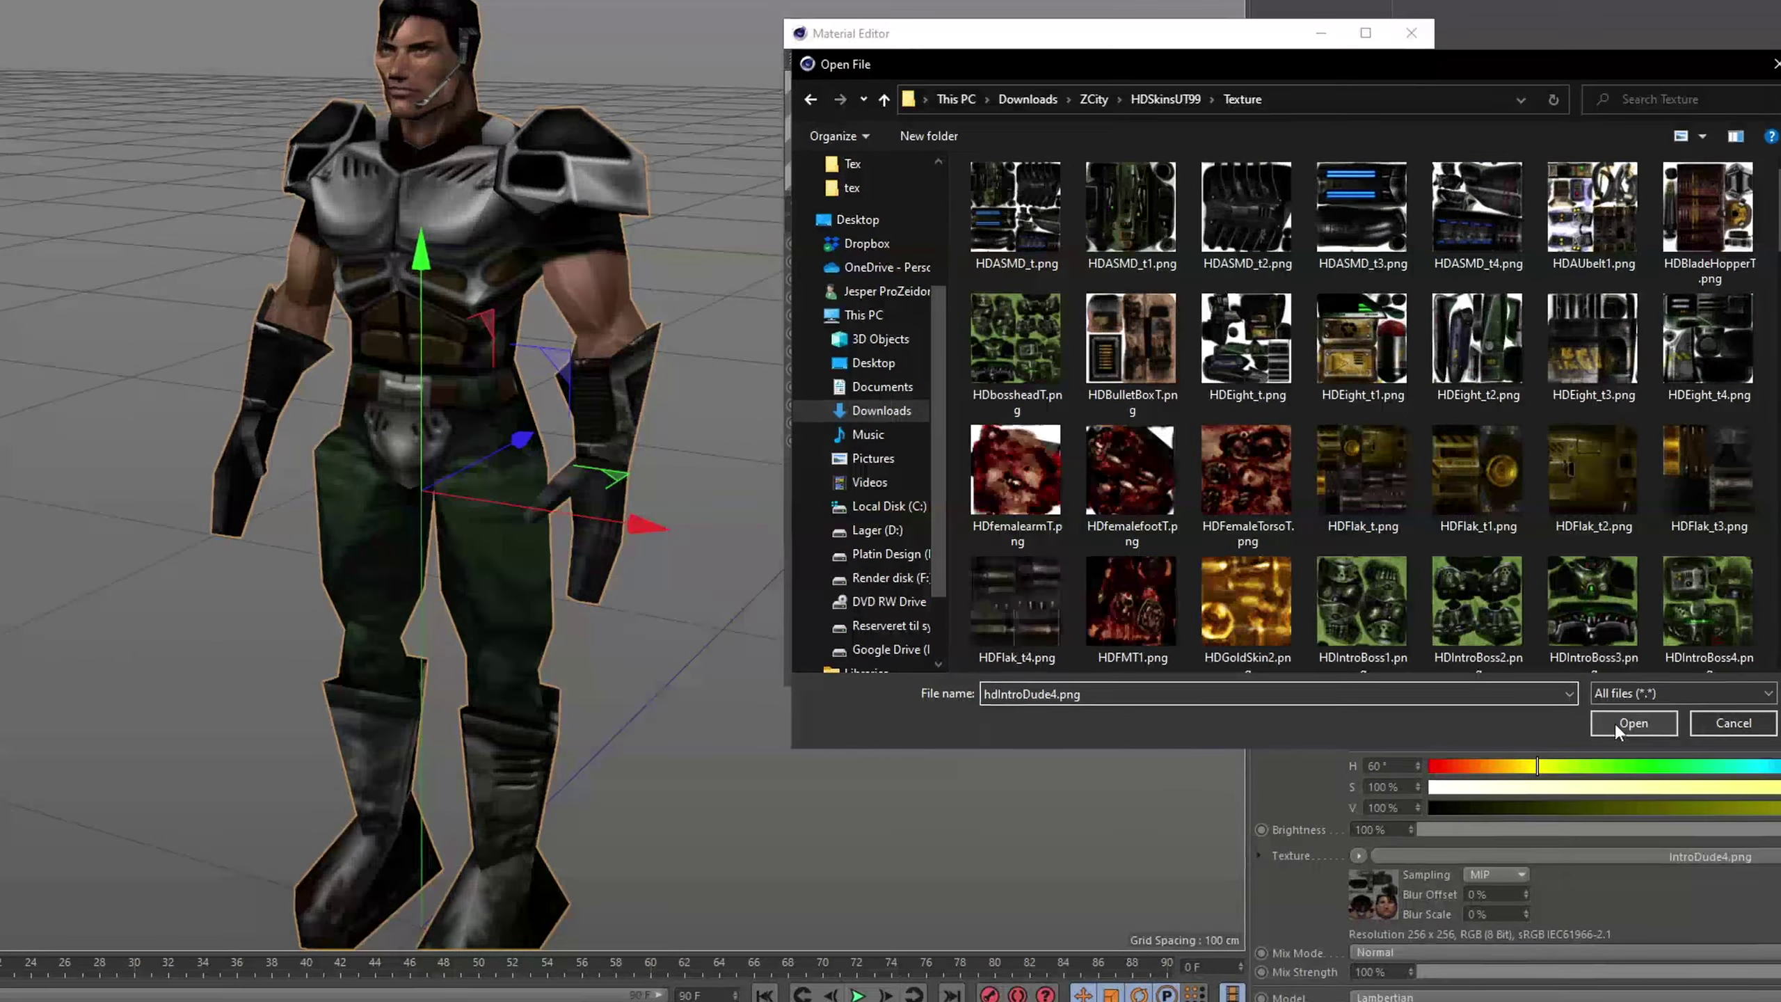
{"action": "left_click", "coordinate": [1452, 691]}
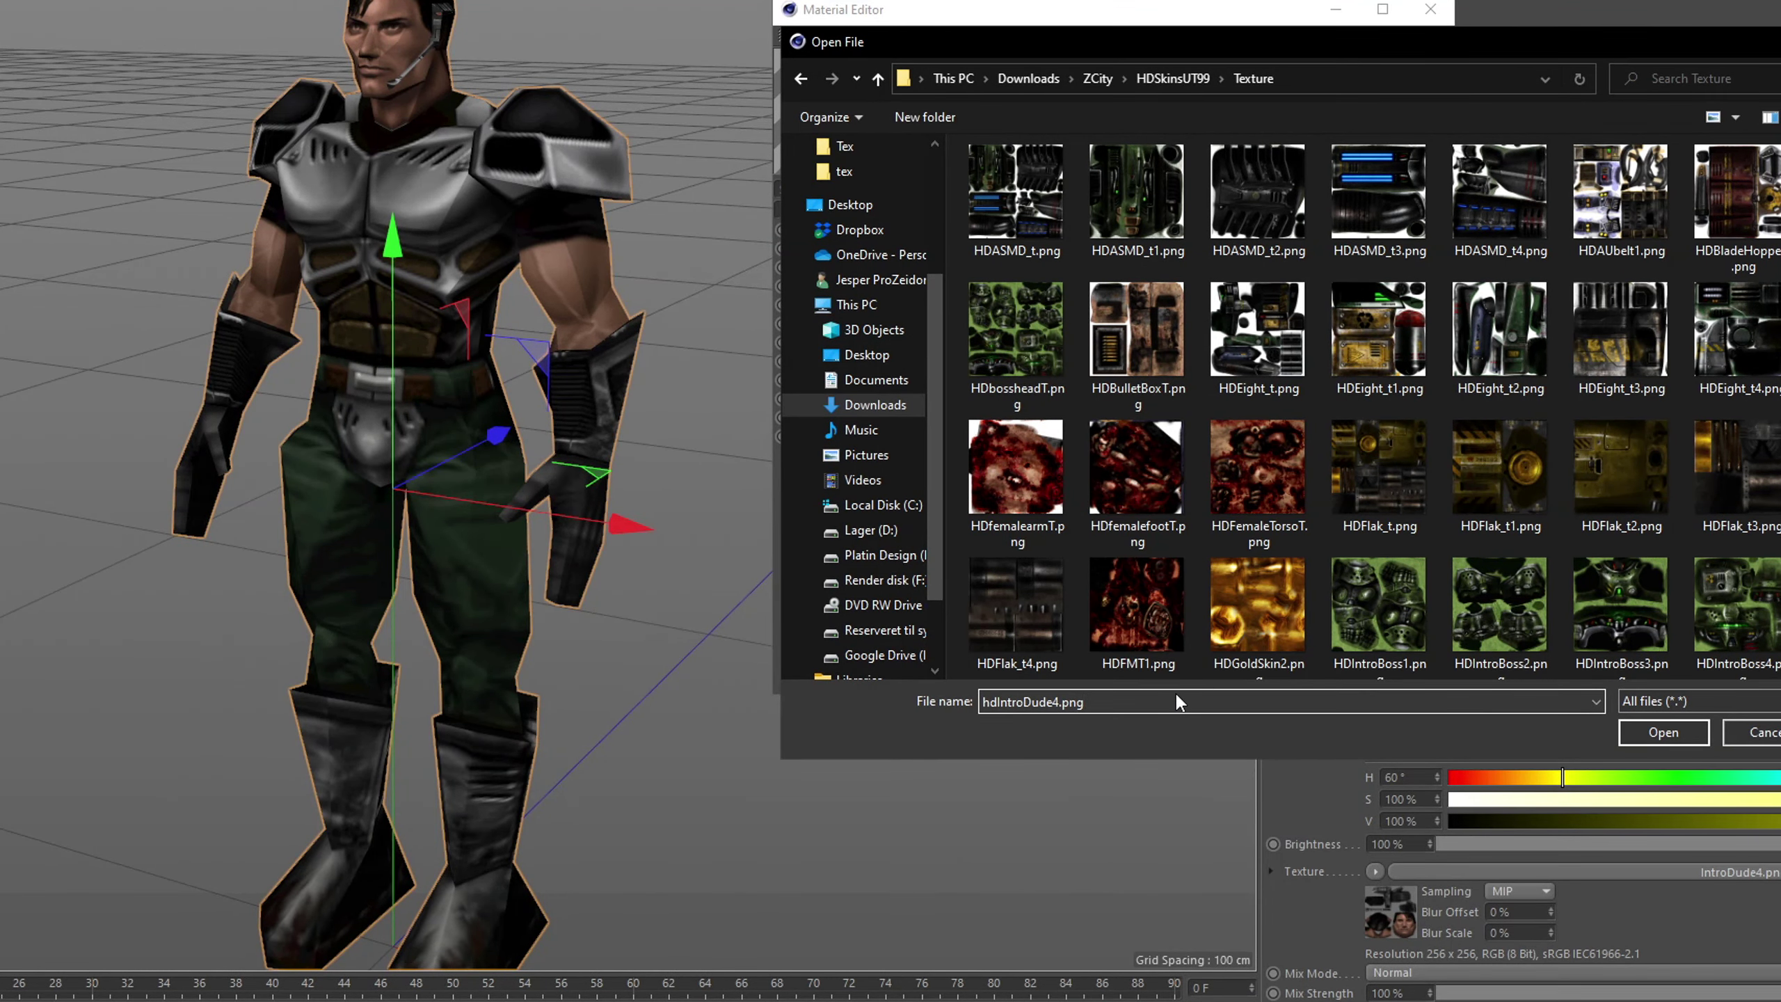
{"action": "key", "text": "Return"}
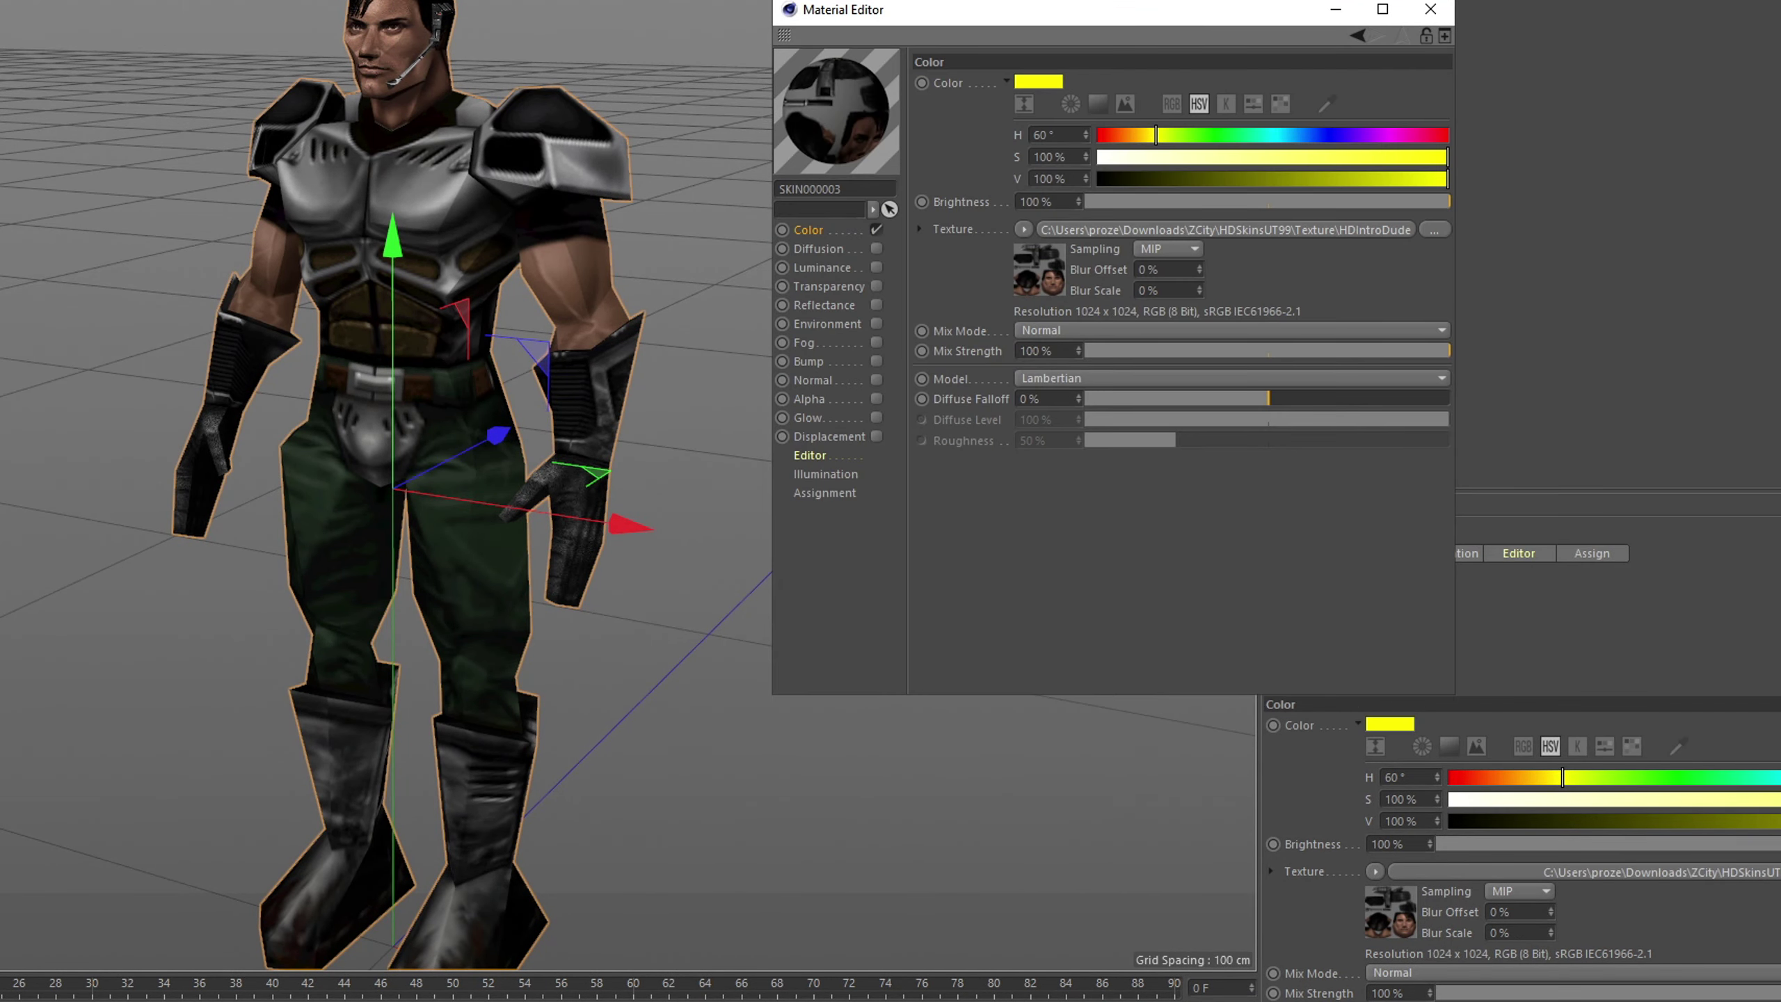
- Switch SKIN000002 to the HD IntroDude3 texture, declining the search-path prompt
{"action": "scroll", "coordinate": [524, 250], "scroll_direction": "up", "scroll_amount": 5}
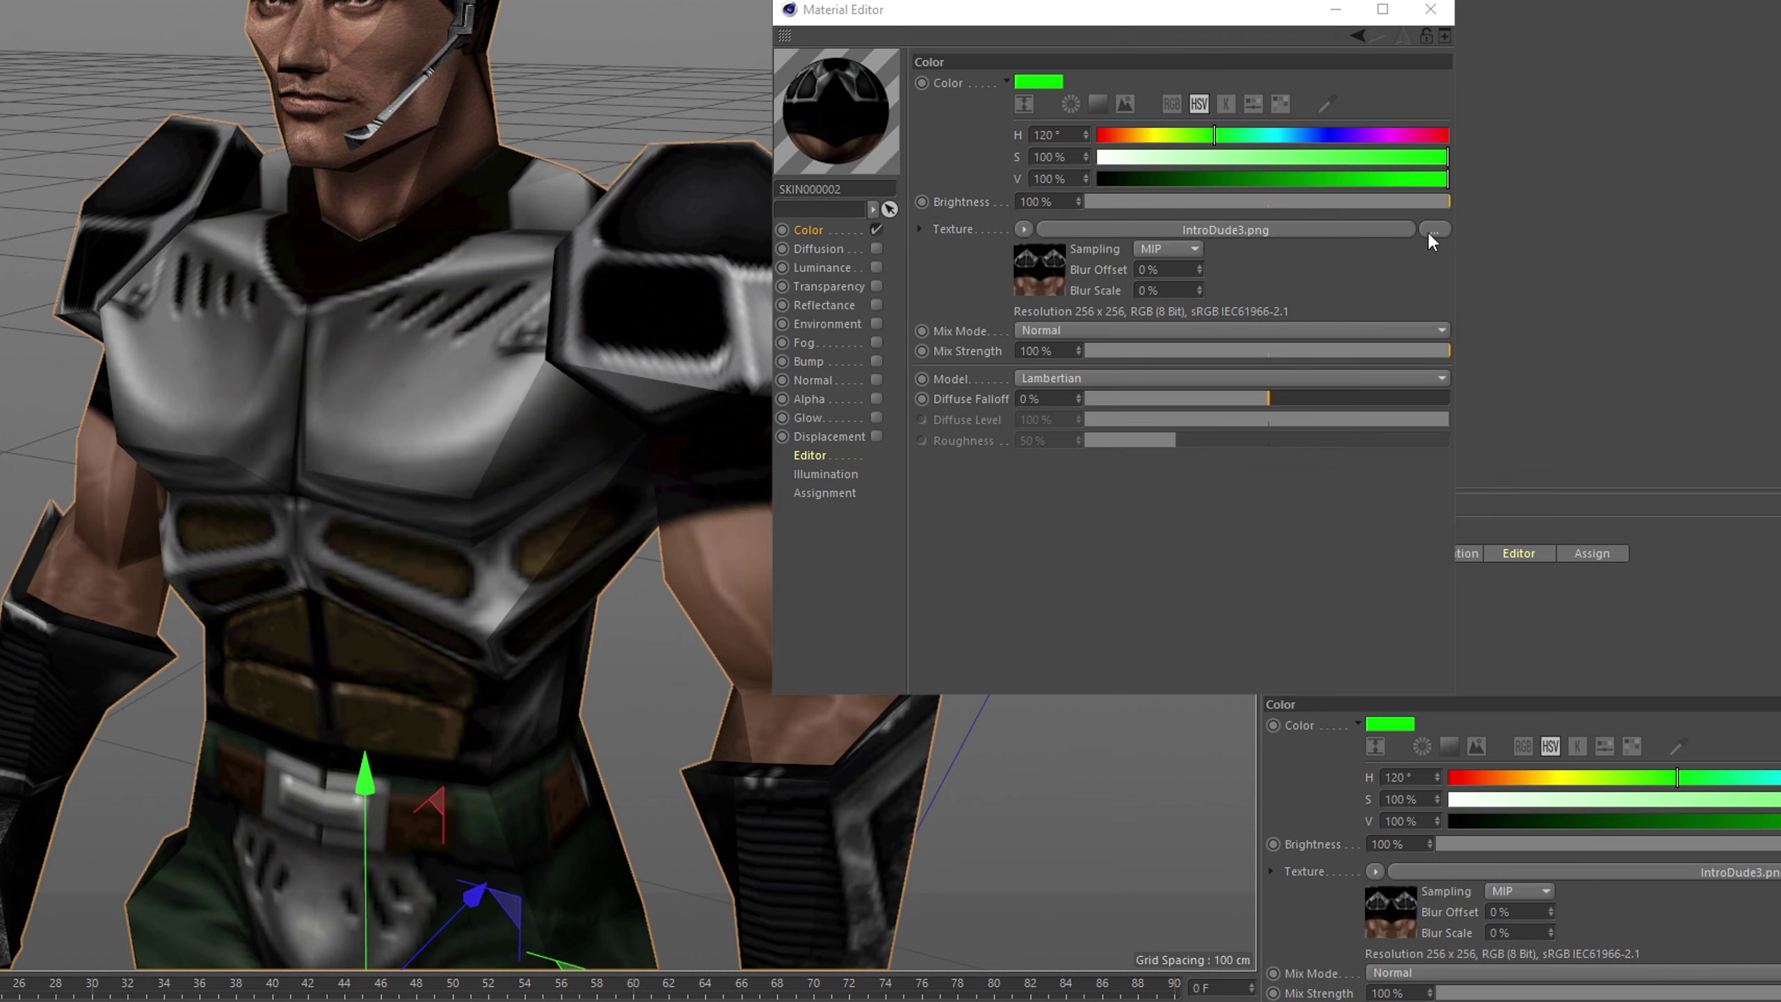
{"action": "left_click", "coordinate": [1431, 234]}
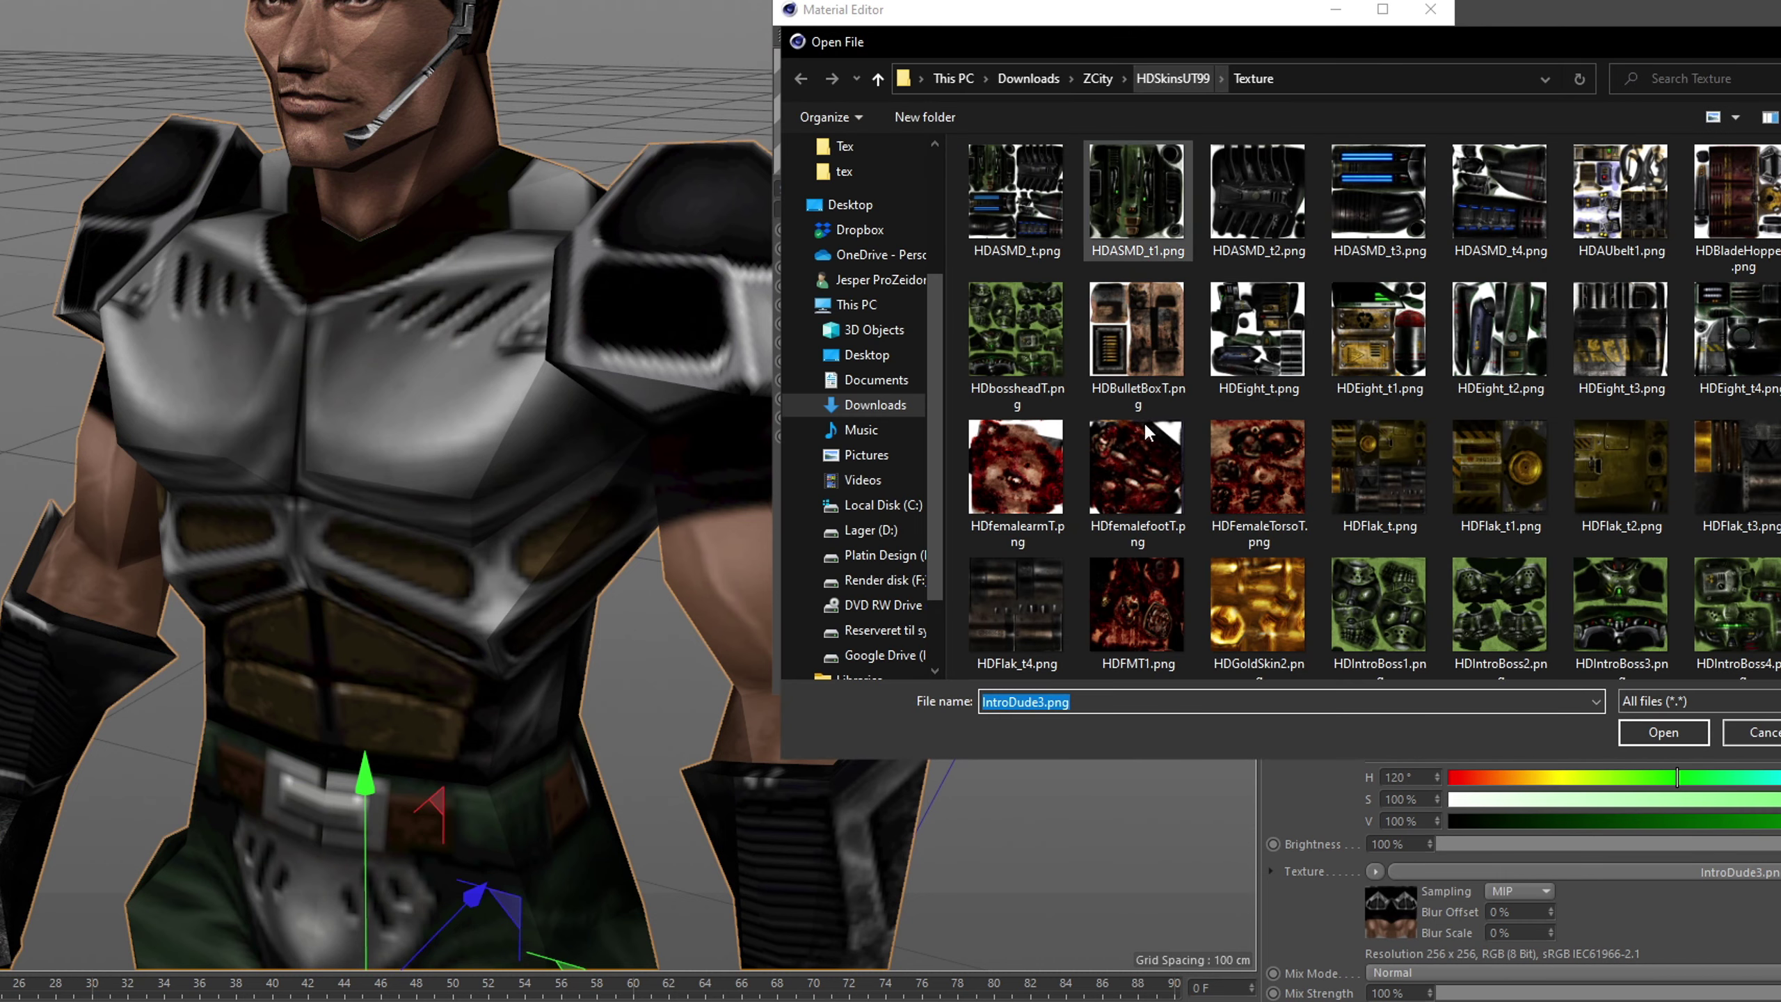
{"action": "left_click", "coordinate": [994, 702]}
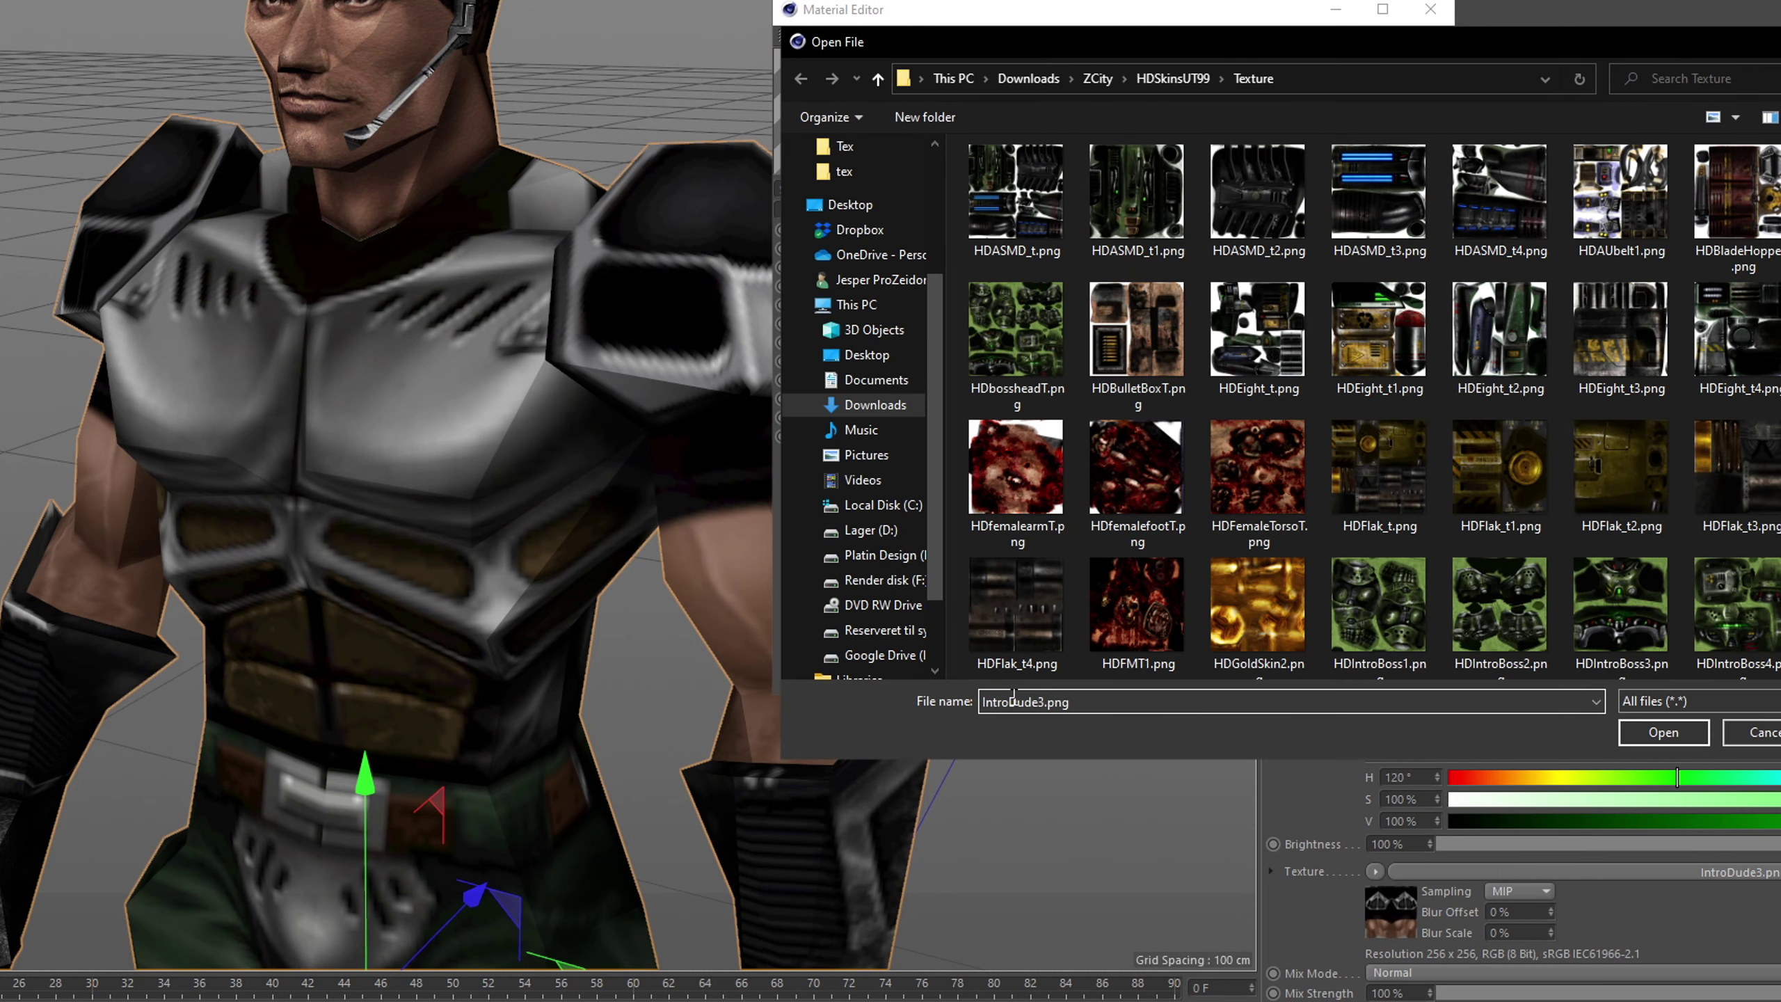
{"action": "key", "text": "Return"}
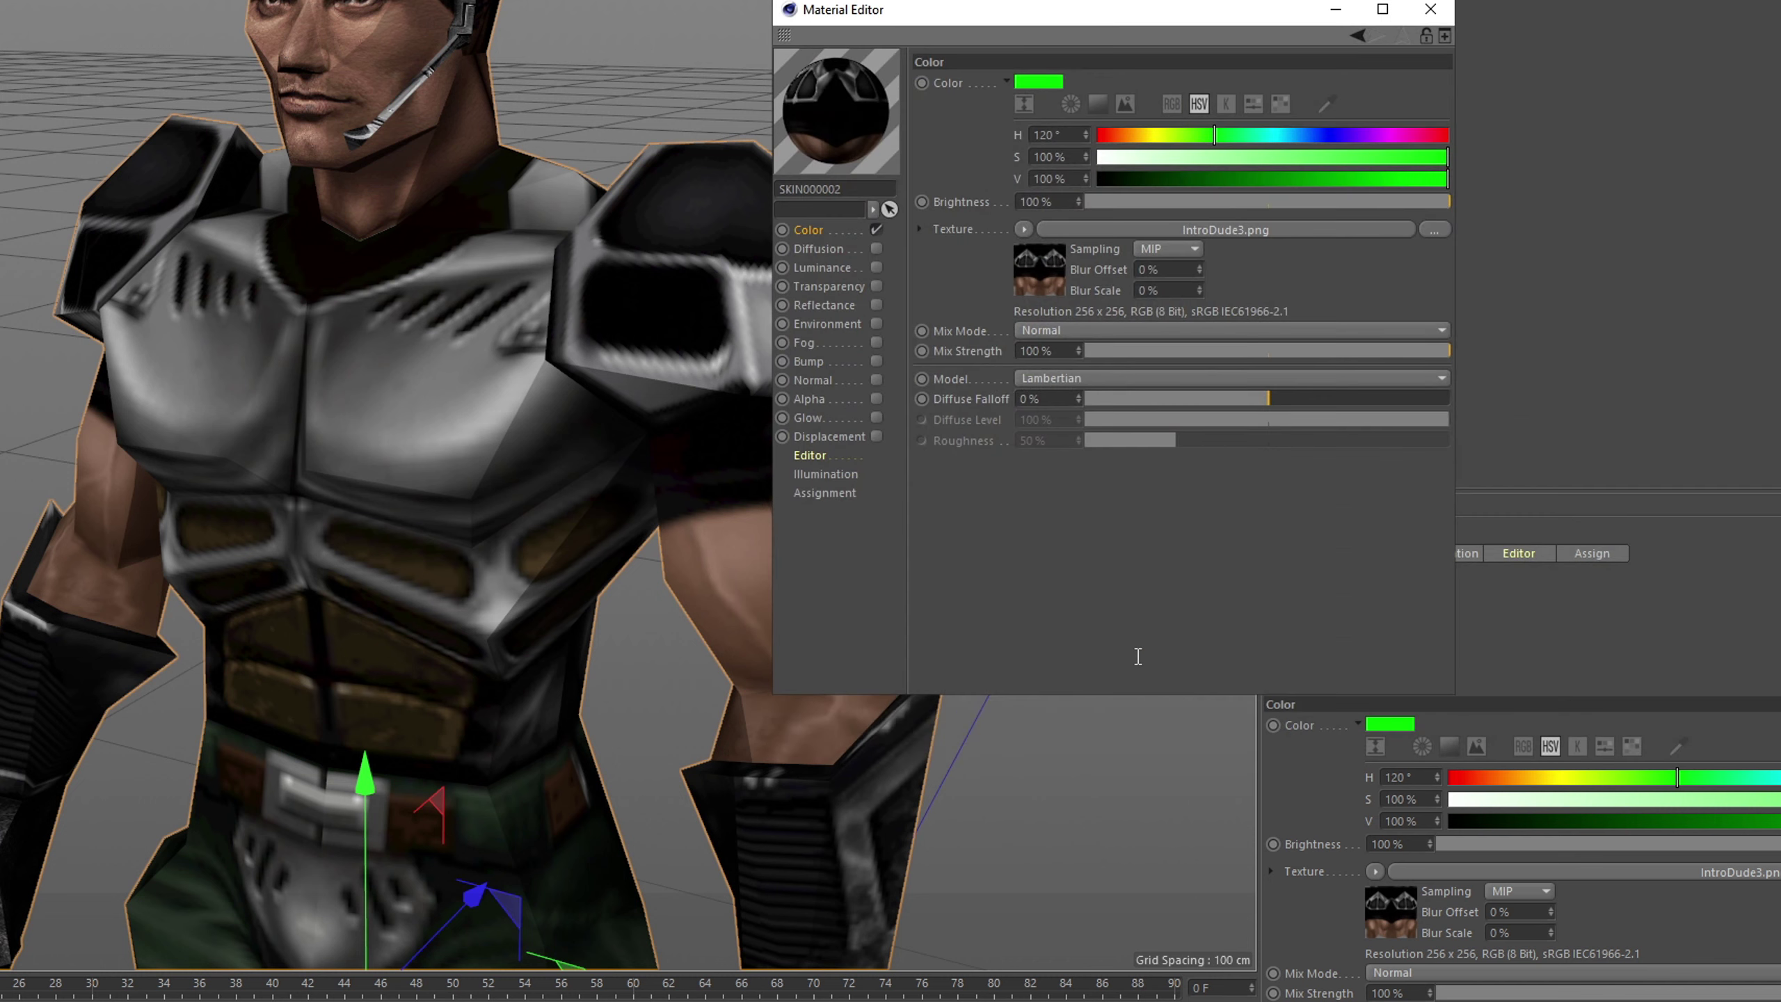
{"action": "left_click", "coordinate": [948, 570]}
- Give the SKIN000001 material its HD IntroDude texture, declining the search-path prompt
{"action": "left_click", "coordinate": [421, 1001]}
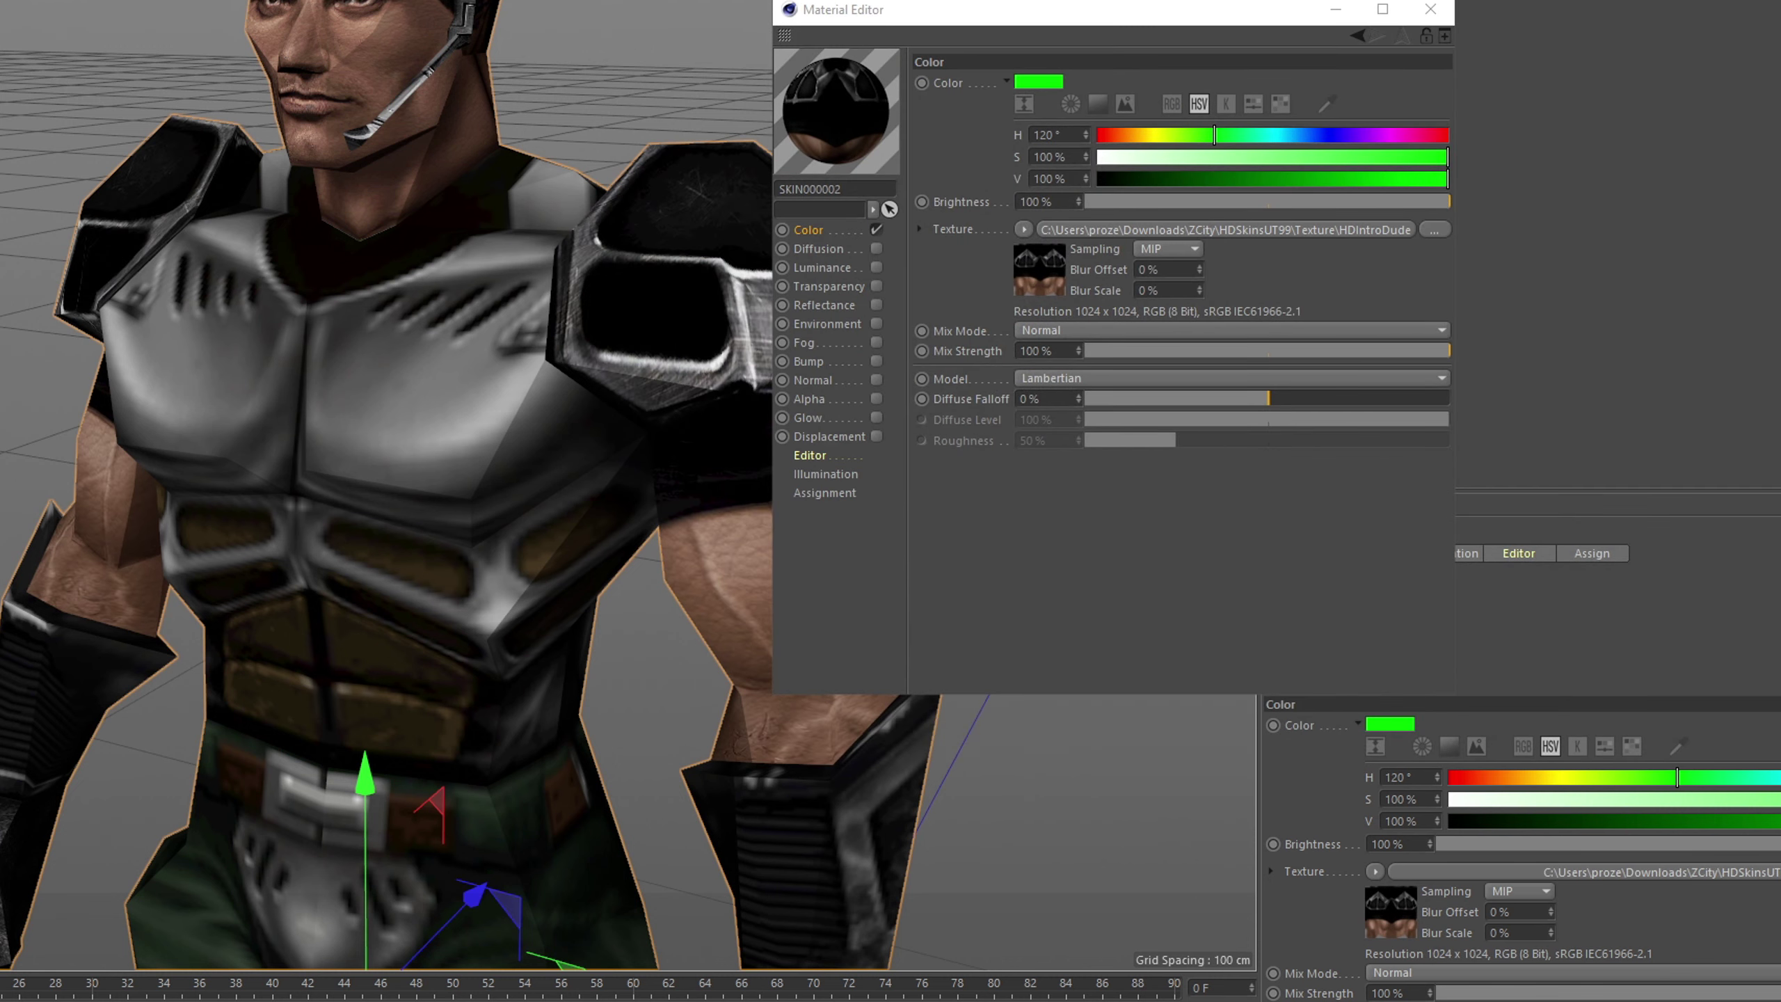
{"action": "left_click", "coordinate": [1431, 234]}
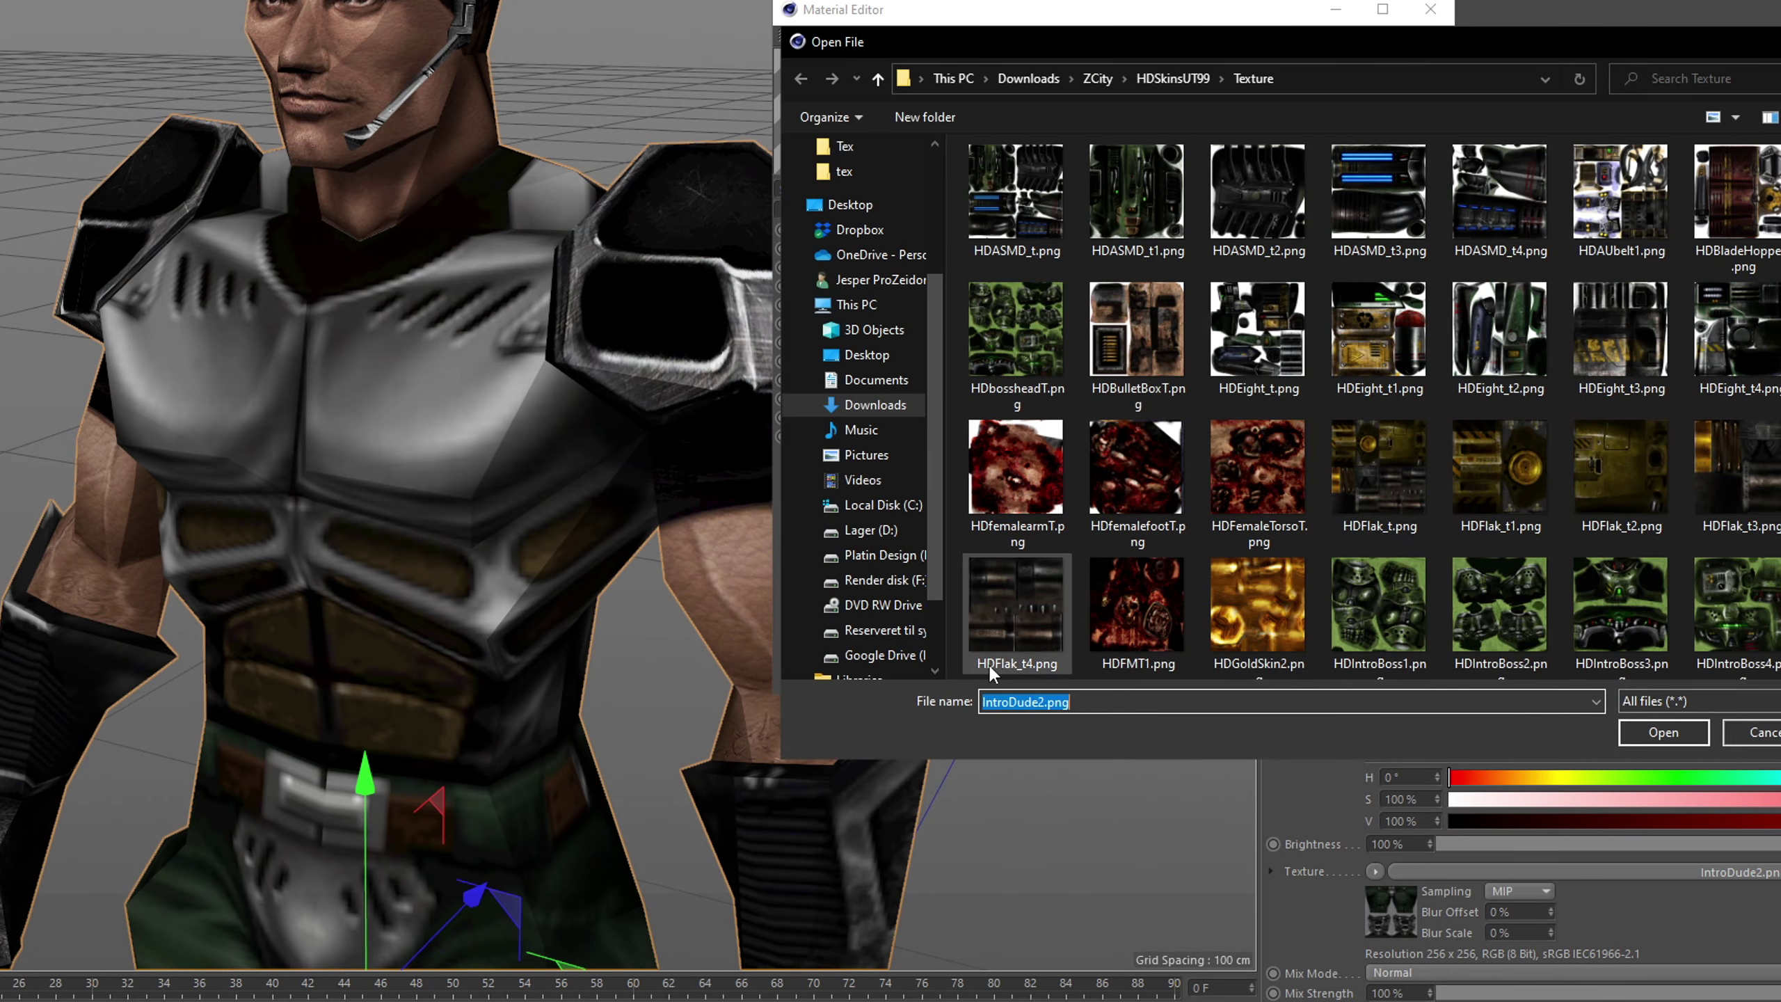
{"action": "left_click", "coordinate": [998, 702]}
{"action": "type", "text": "hd"}
{"action": "key", "text": "Return"}
{"action": "left_click", "coordinate": [948, 570]}
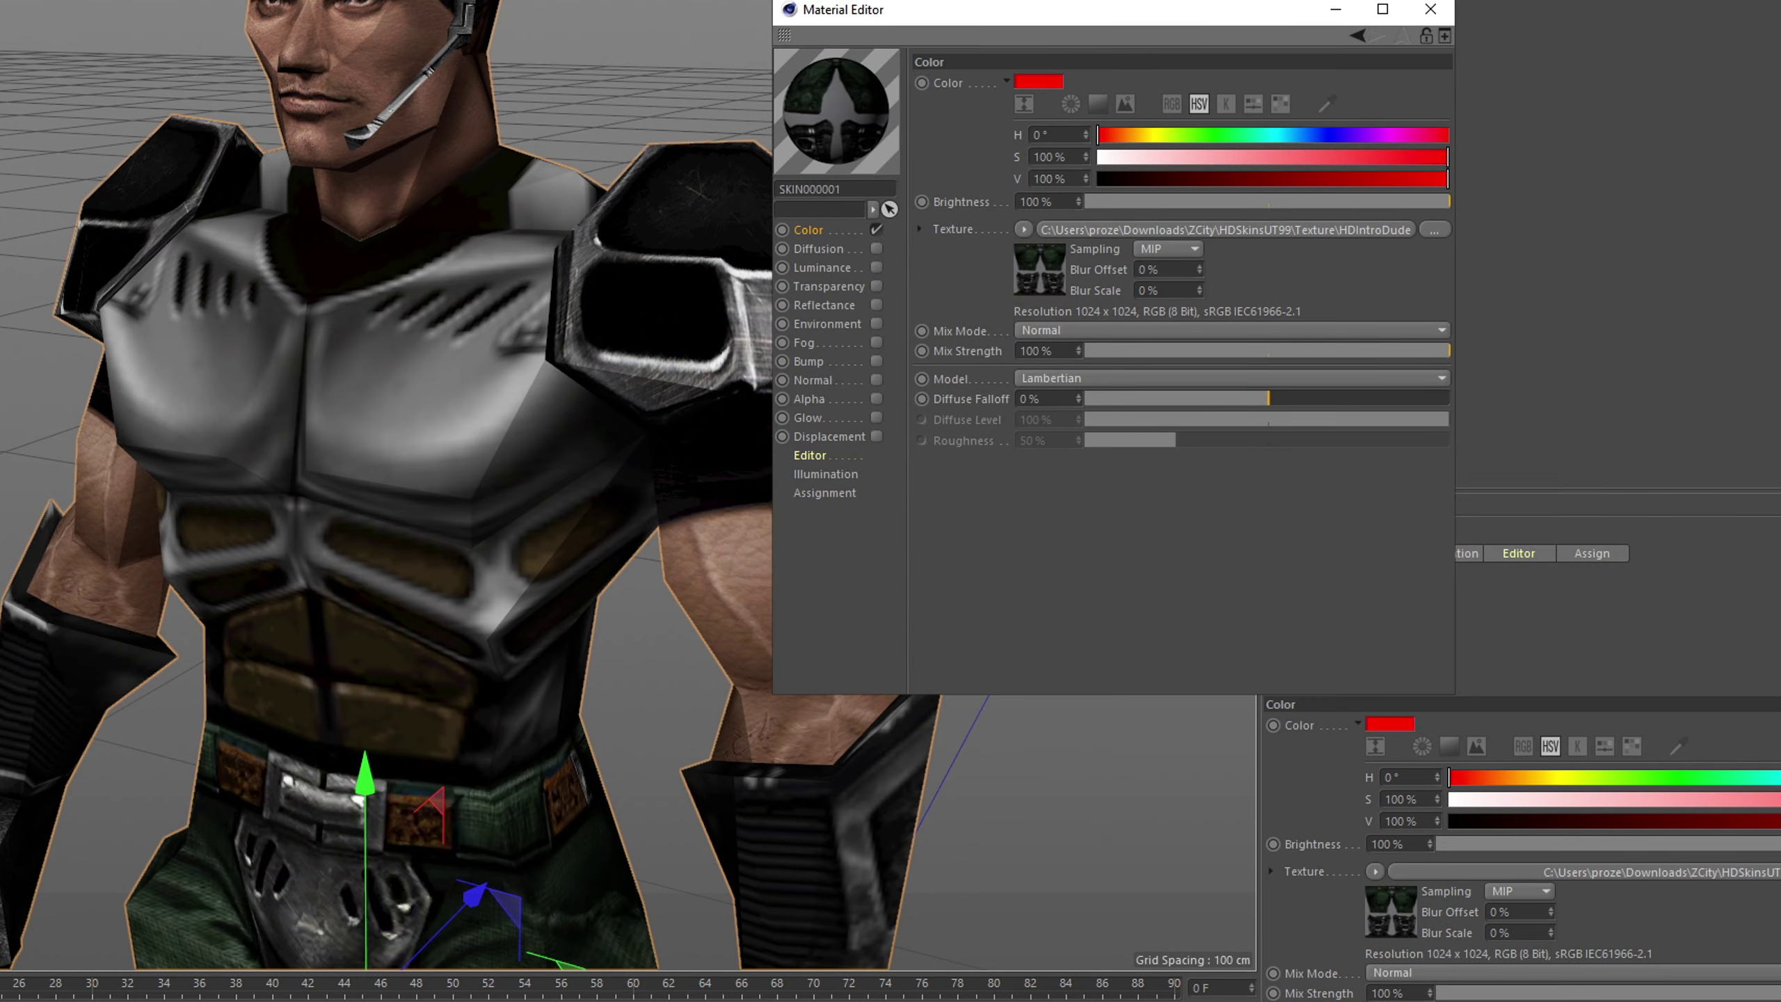
- Swap the blue material's texture for its HD IntroDude version without copying it into the project
{"action": "left_click", "coordinate": [1435, 229]}
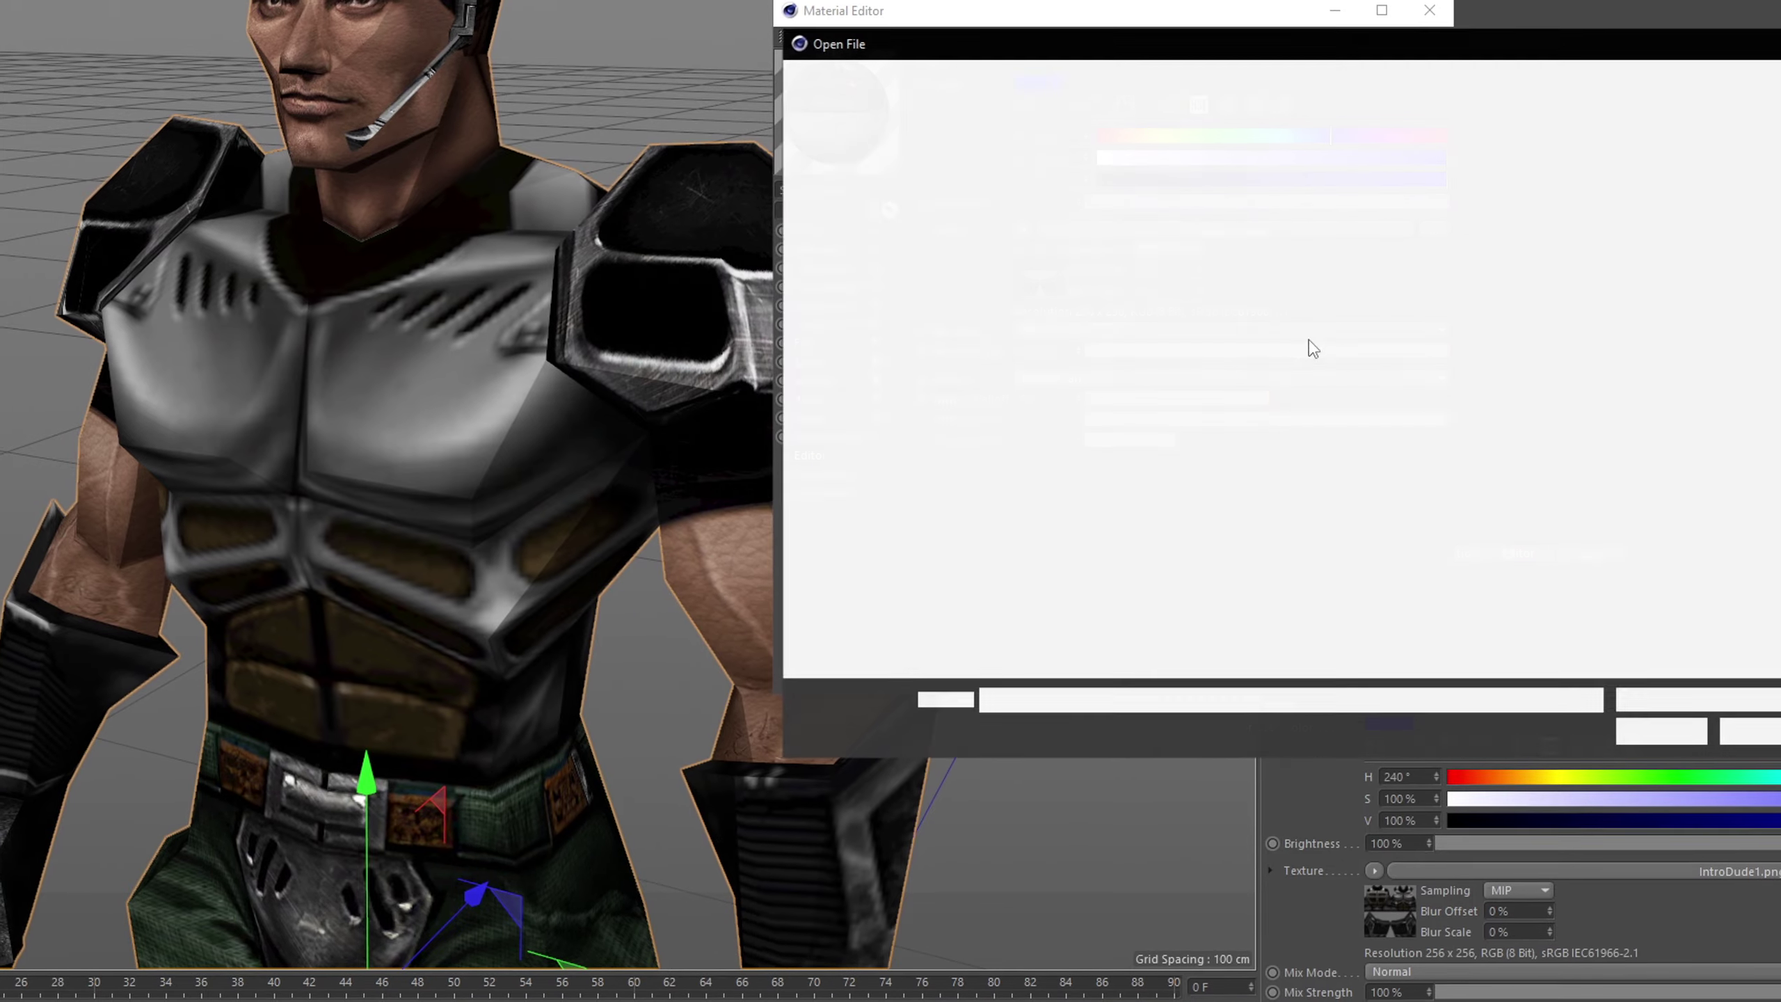
{"action": "left_click", "coordinate": [1034, 701]}
{"action": "key", "text": "Home"}
{"action": "type", "text": "hd"}
{"action": "key", "text": "Return"}
{"action": "left_click", "coordinate": [953, 562]}
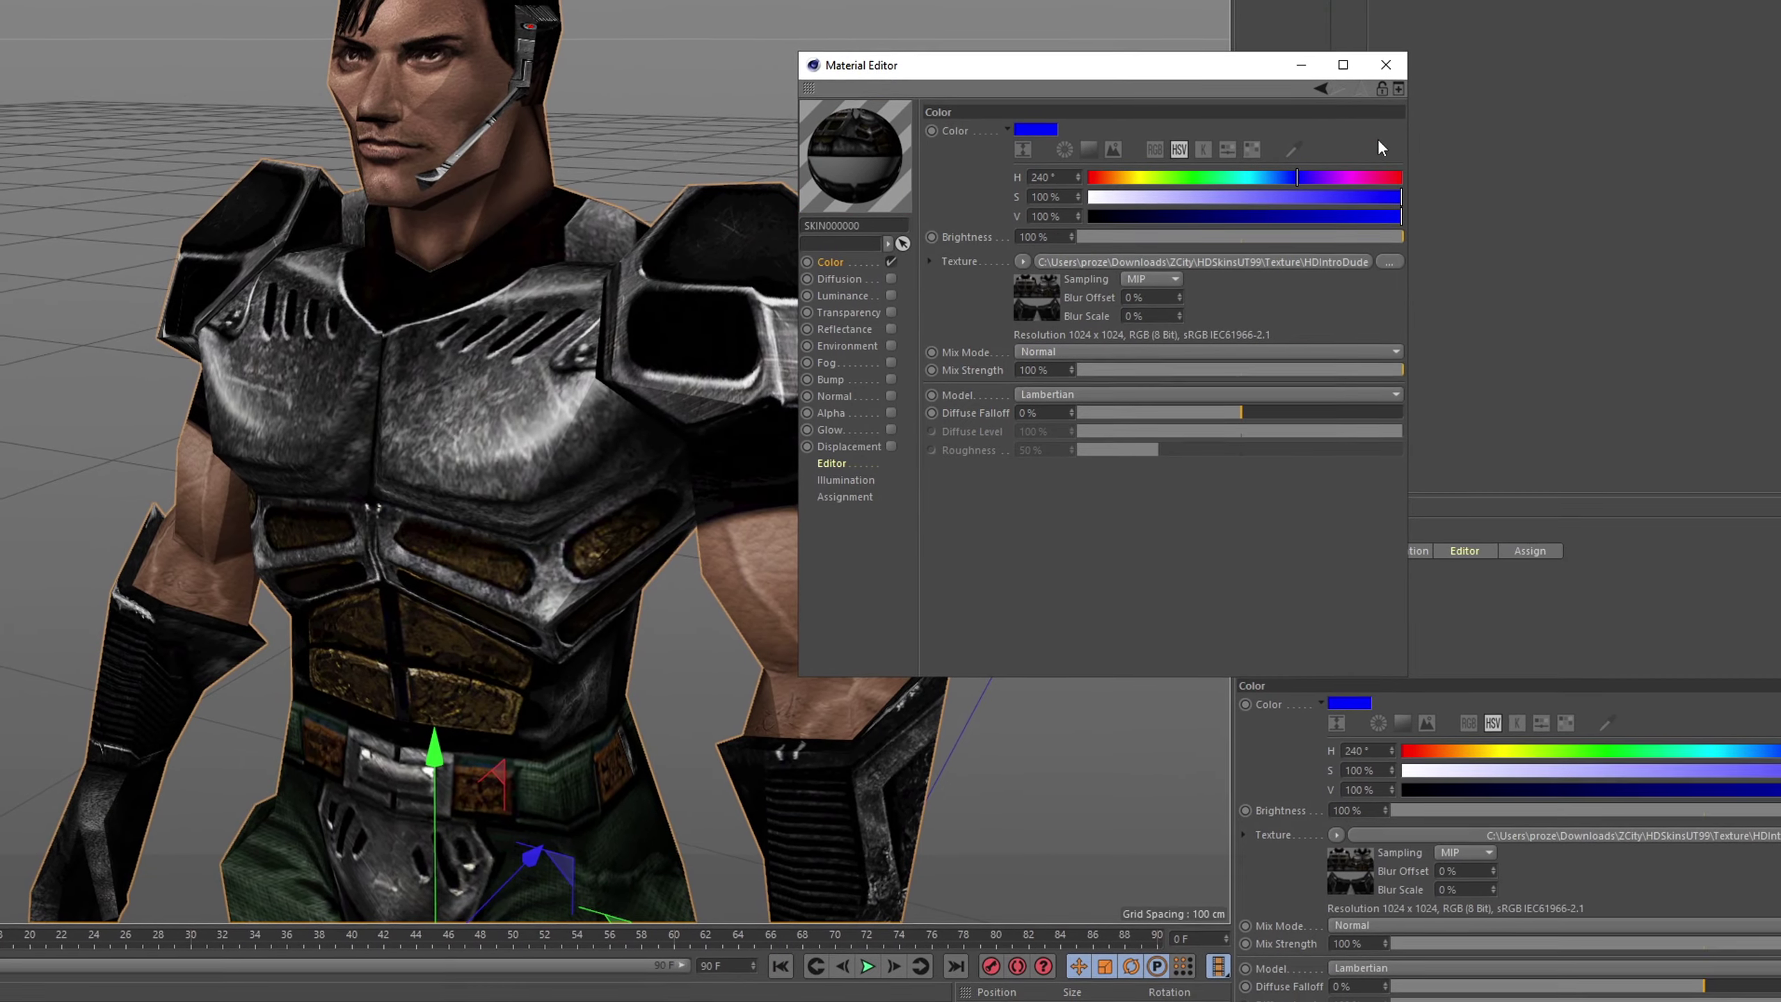
{"action": "left_click", "coordinate": [1387, 64]}
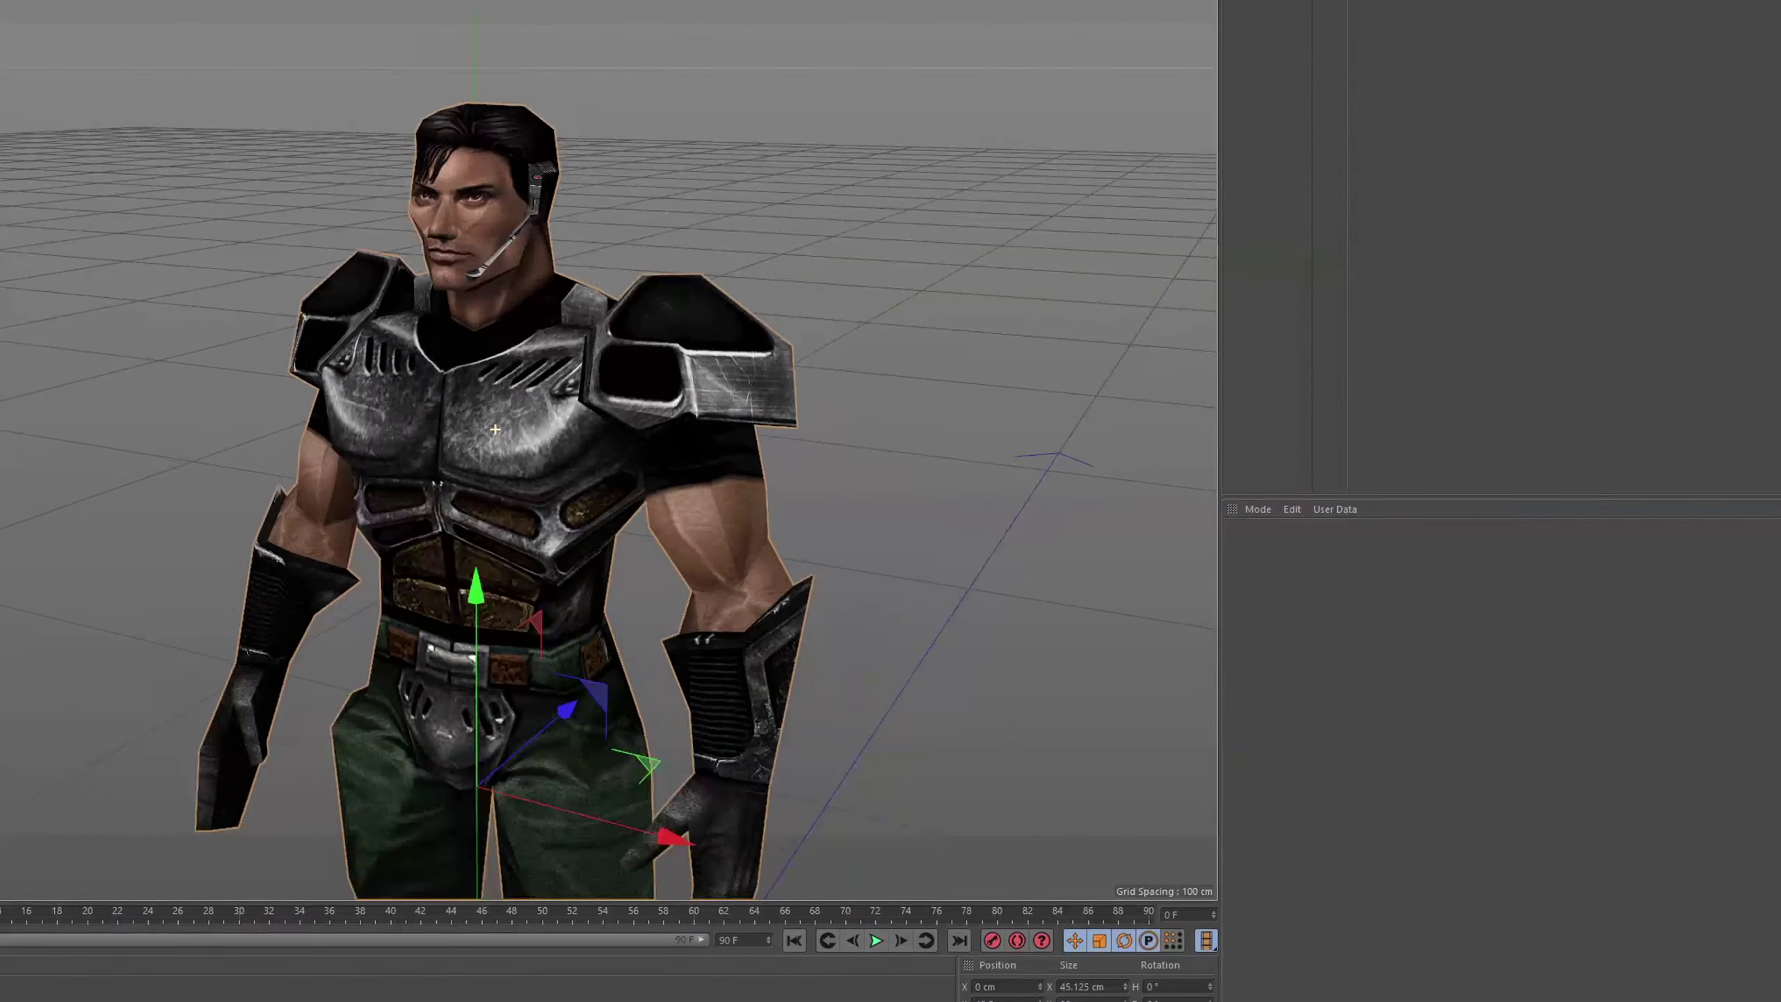
- Inspect the ralPanBk bump and height DDS maps in Indus1\Stonestuff, then return to Indus1
{"action": "left_click_drag", "start_coordinate": [496, 429], "coordinate": [541, 437], "text": "alt"}
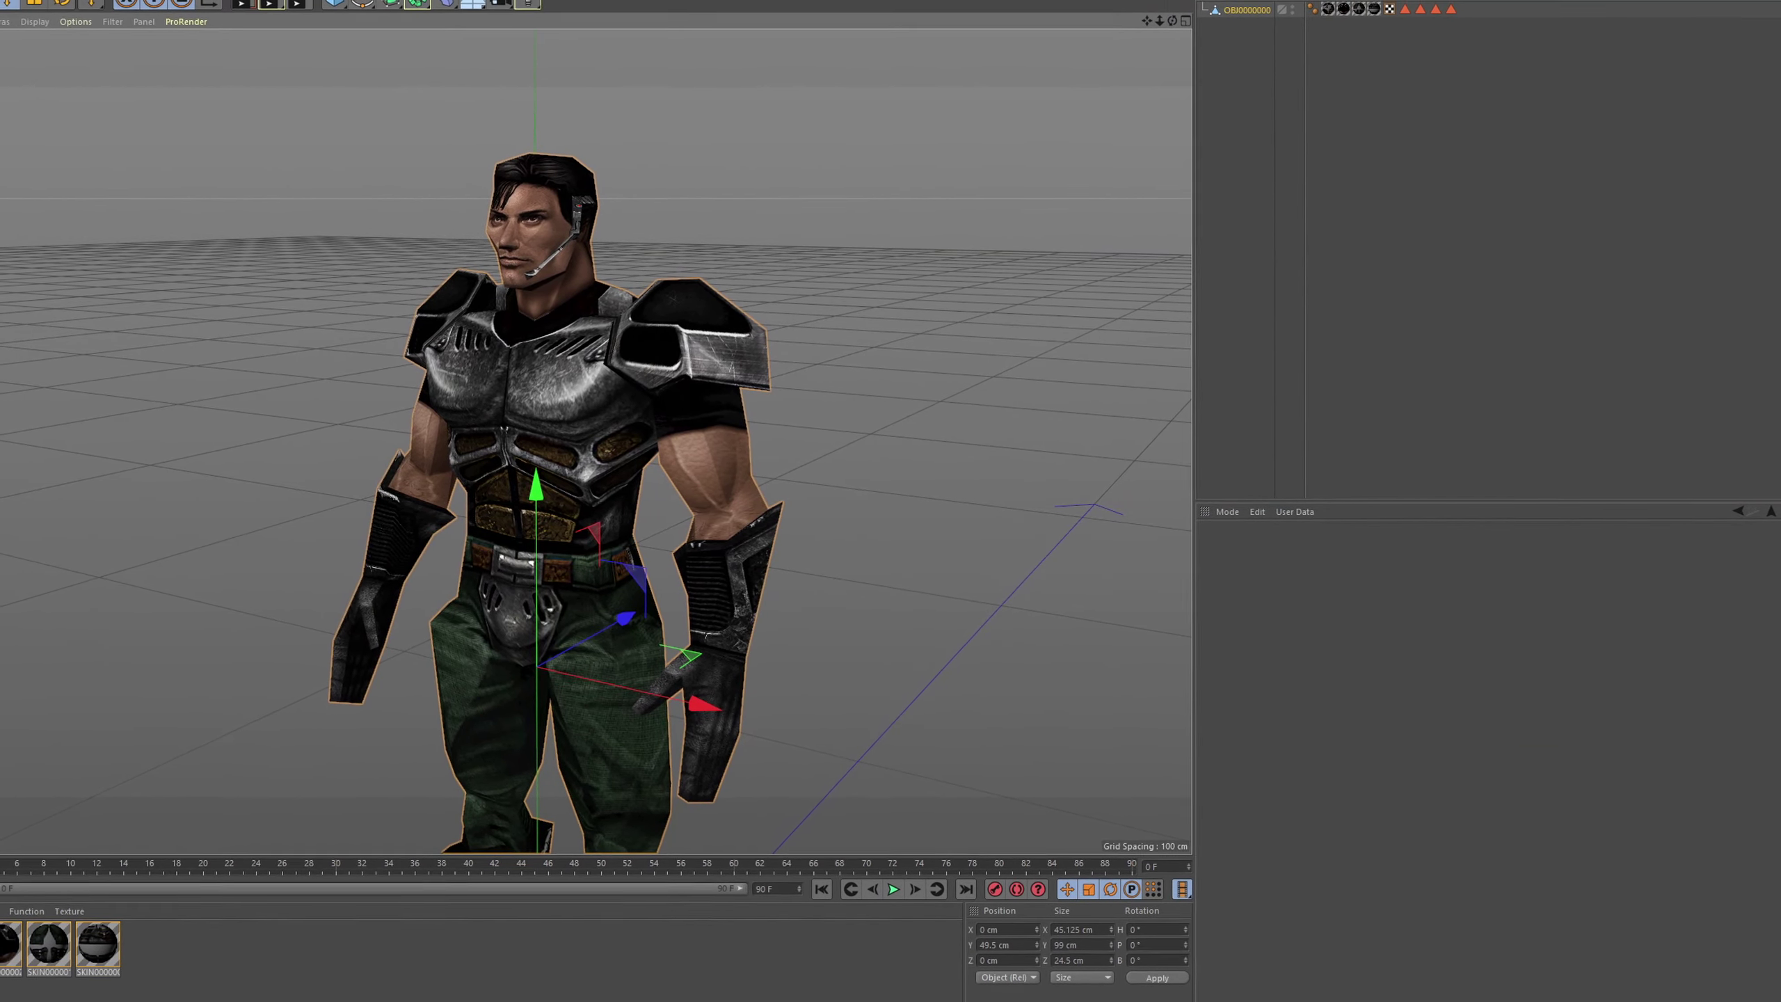
{"action": "left_click_drag", "start_coordinate": [1, 28], "coordinate": [968, 142]}
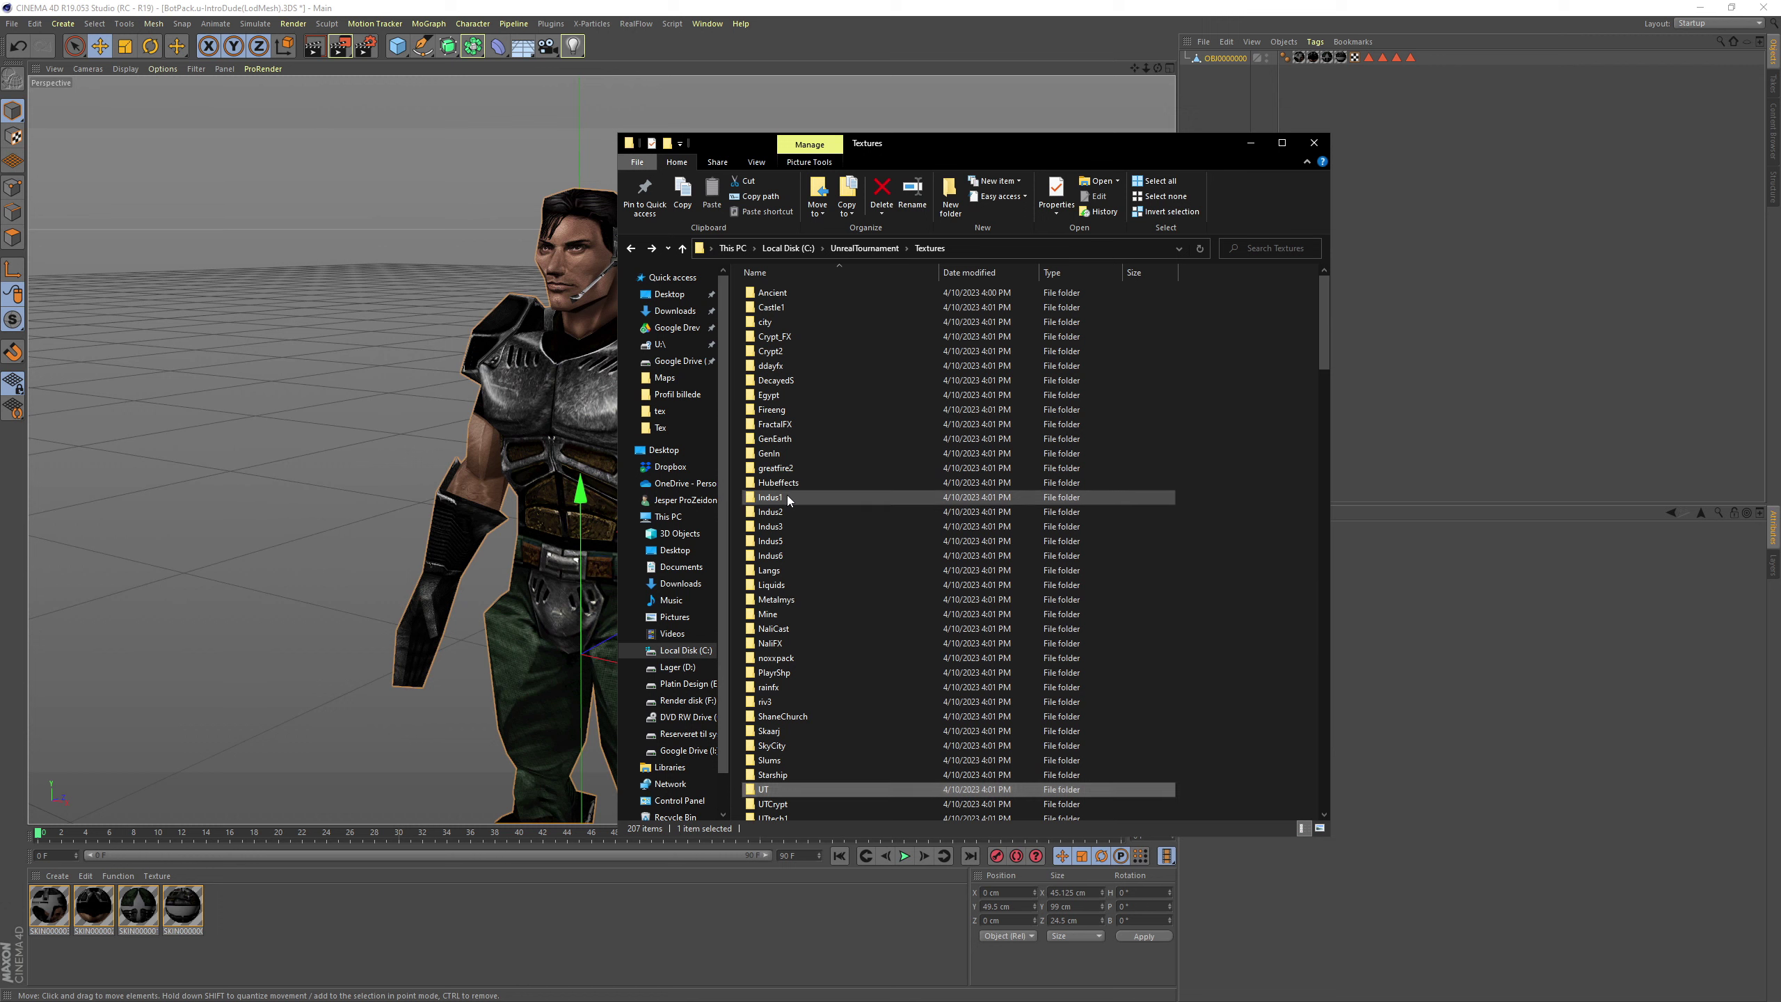
{"action": "double_click", "coordinate": [779, 497]}
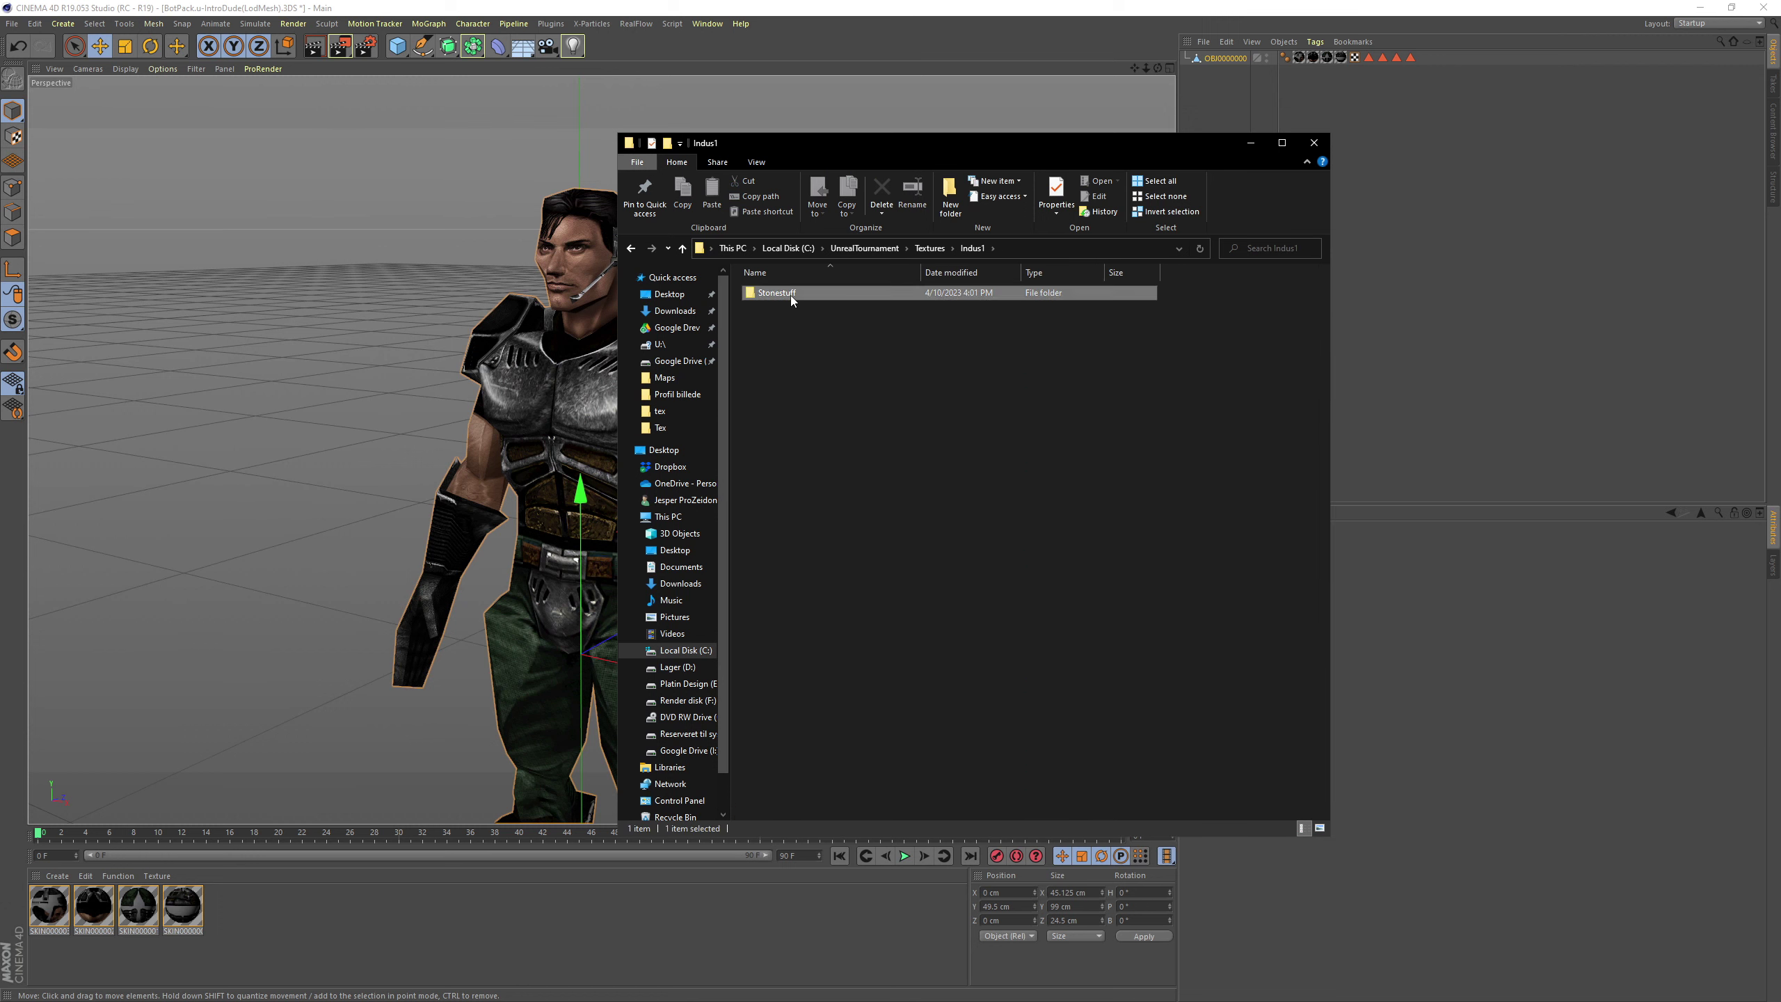
{"action": "double_click", "coordinate": [791, 294]}
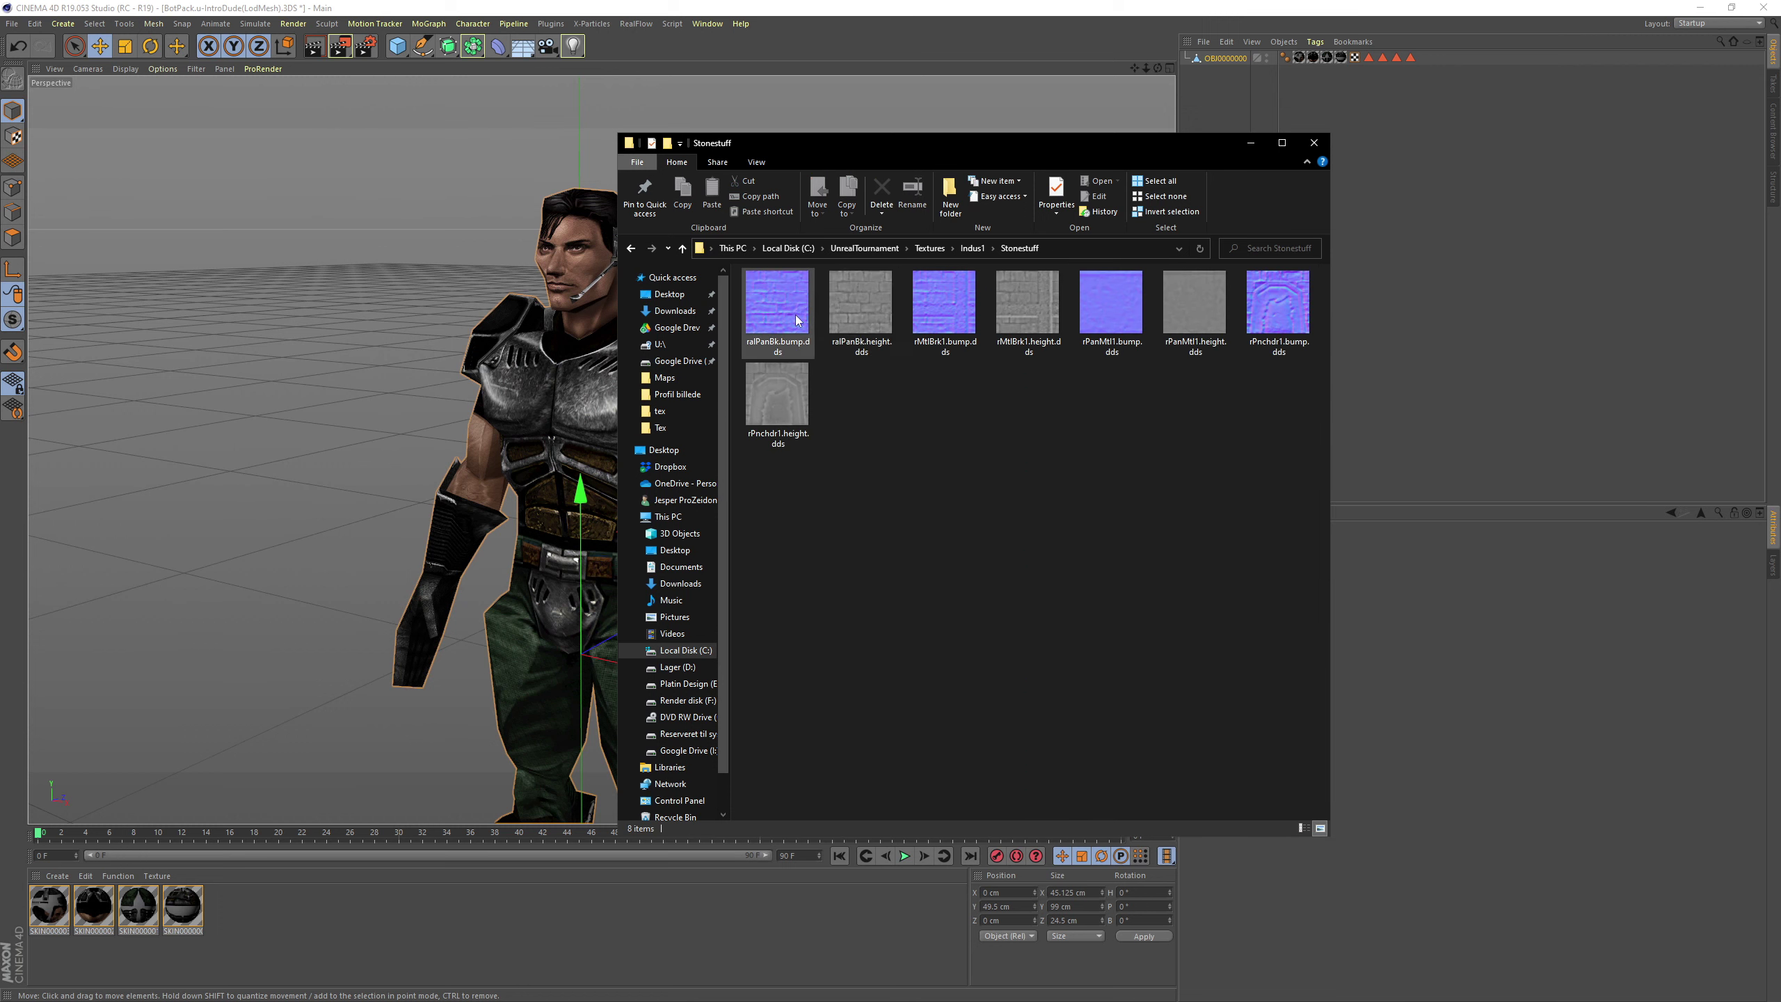
{"action": "left_click", "coordinate": [794, 321]}
{"action": "left_click", "coordinate": [875, 315]}
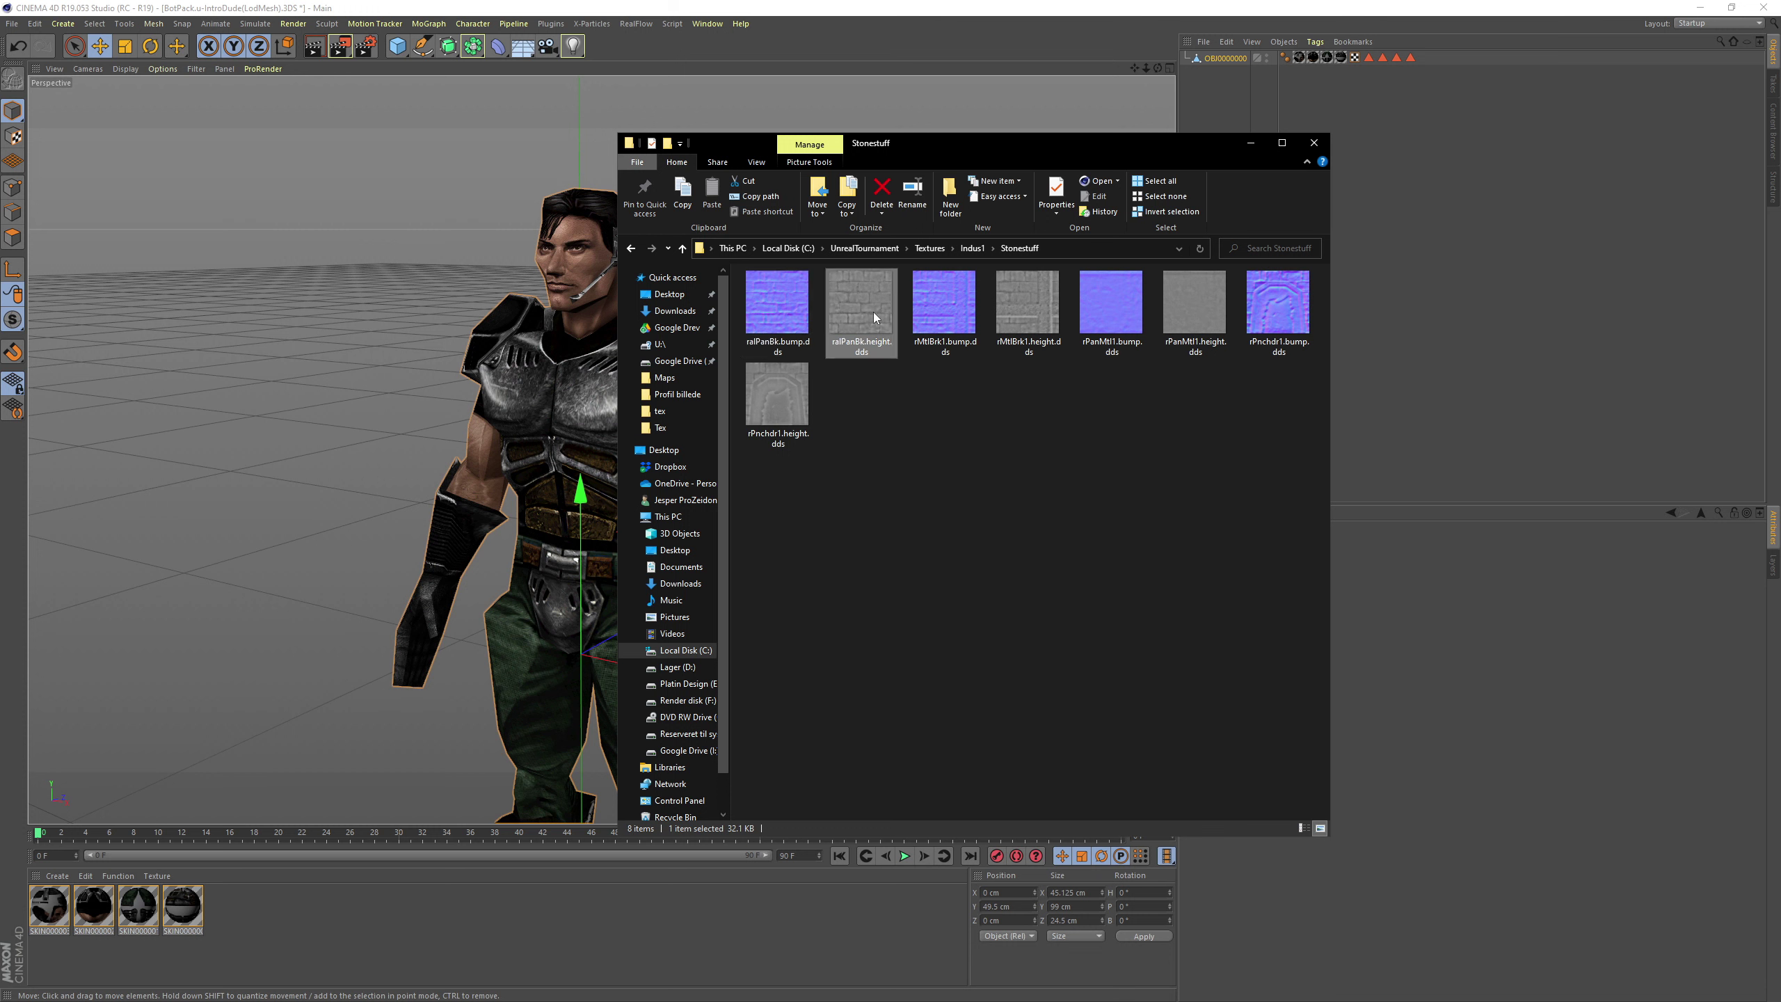
{"action": "left_click", "coordinate": [973, 466]}
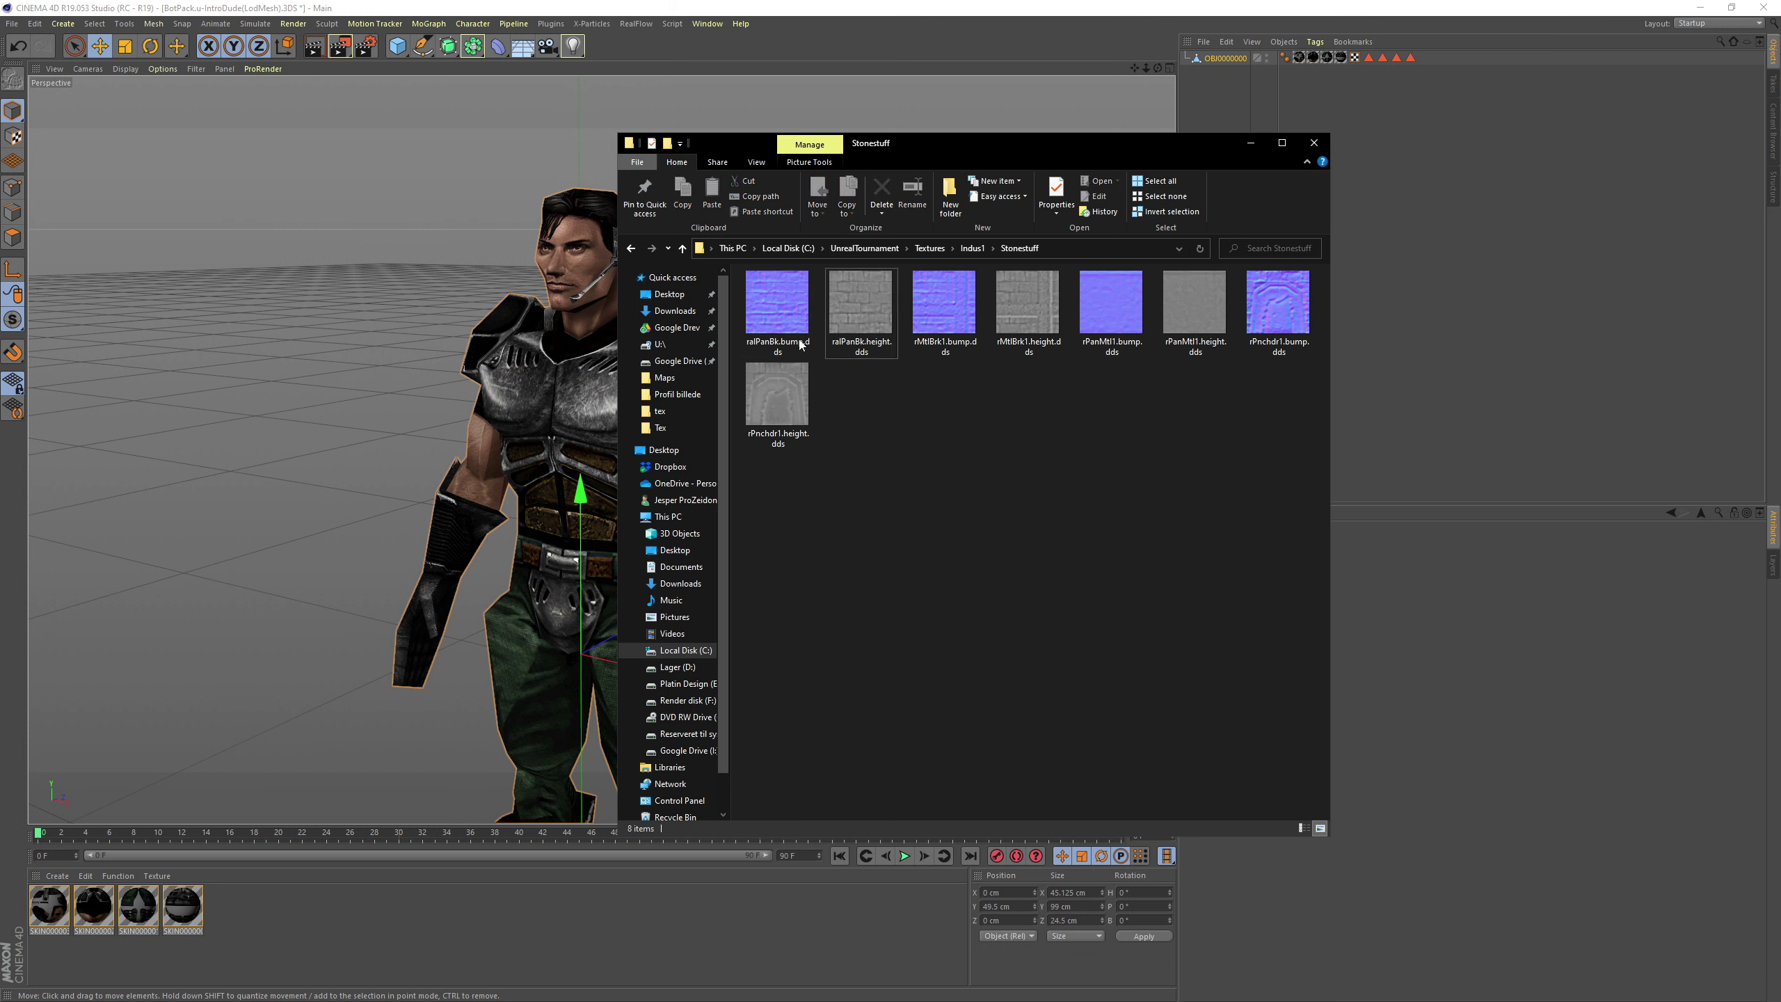
{"action": "left_click", "coordinate": [631, 249]}
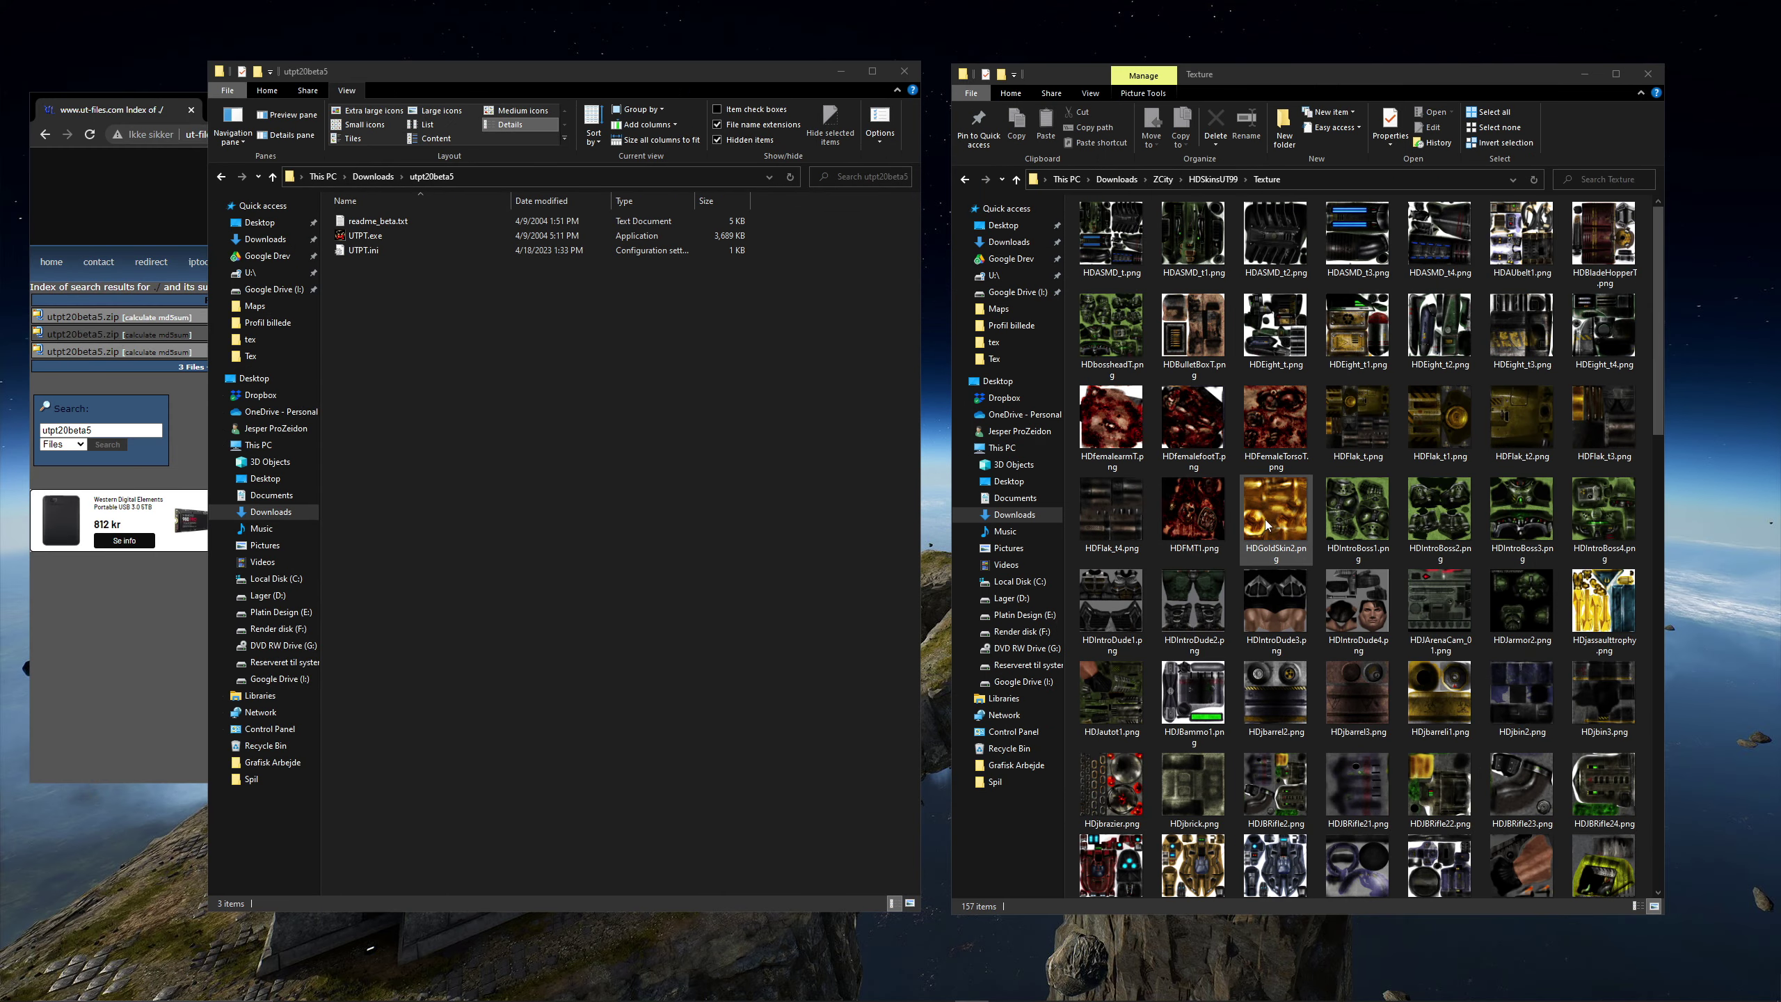
{"action": "left_click", "coordinate": [1267, 525]}
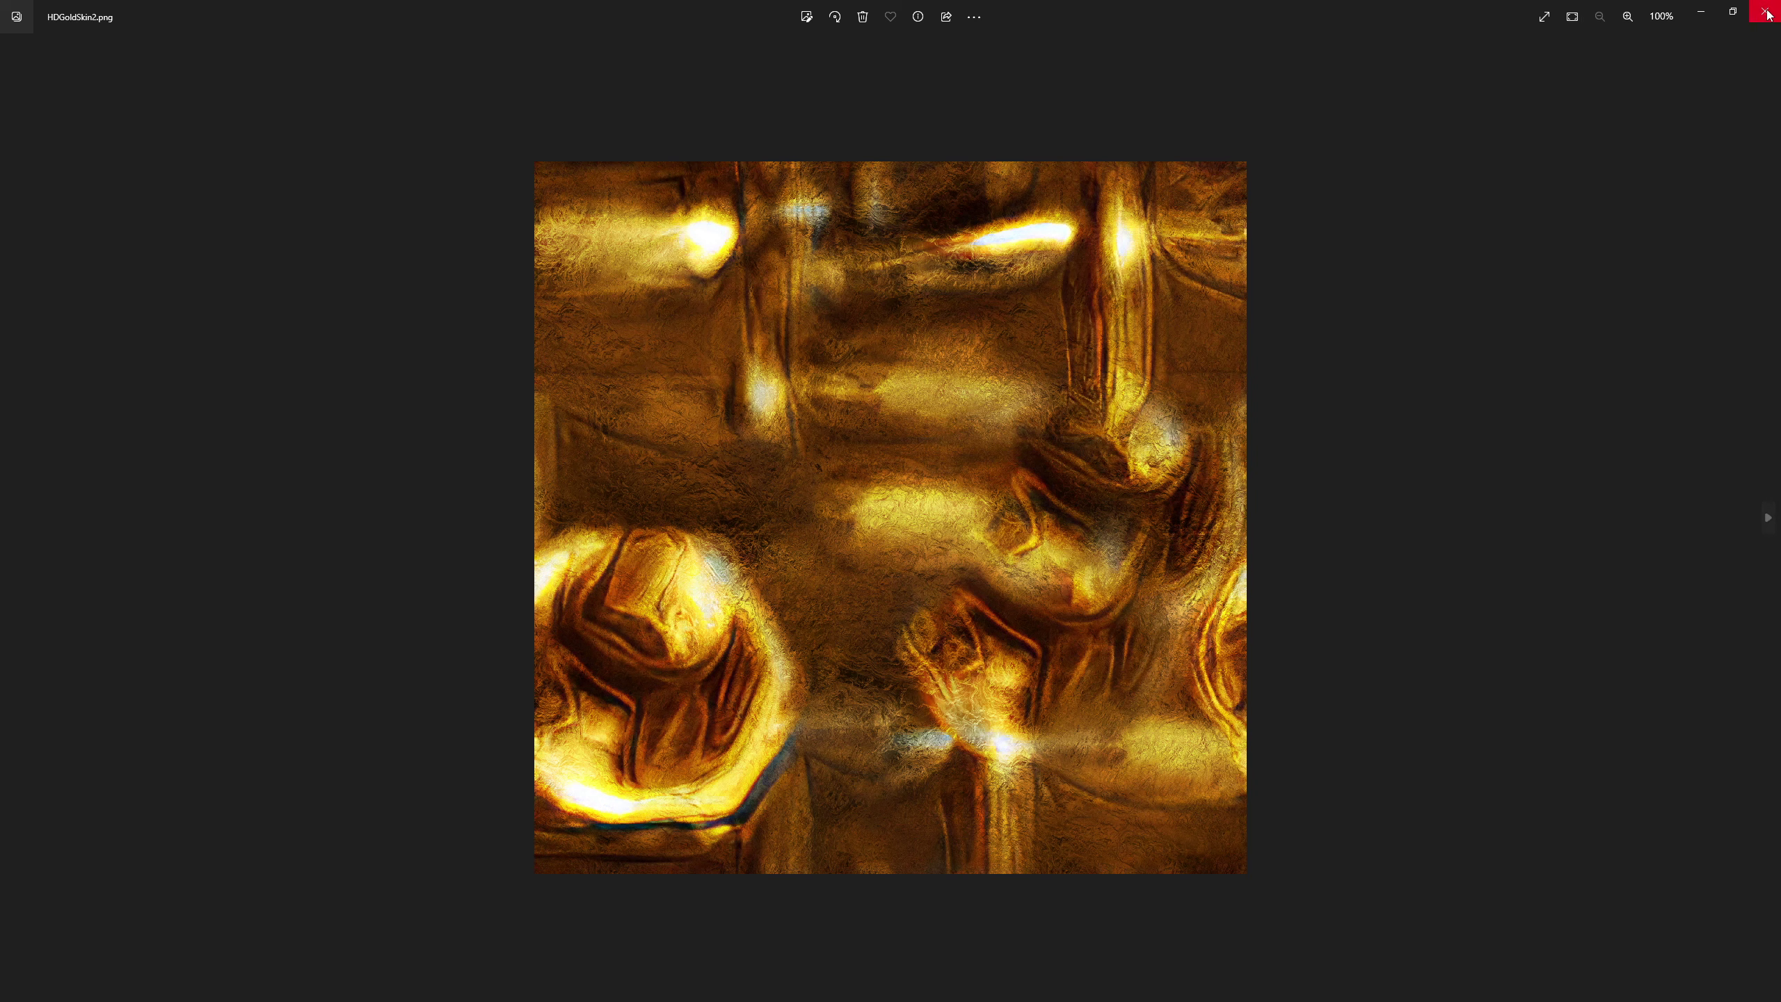
{"action": "left_click", "coordinate": [1767, 10]}
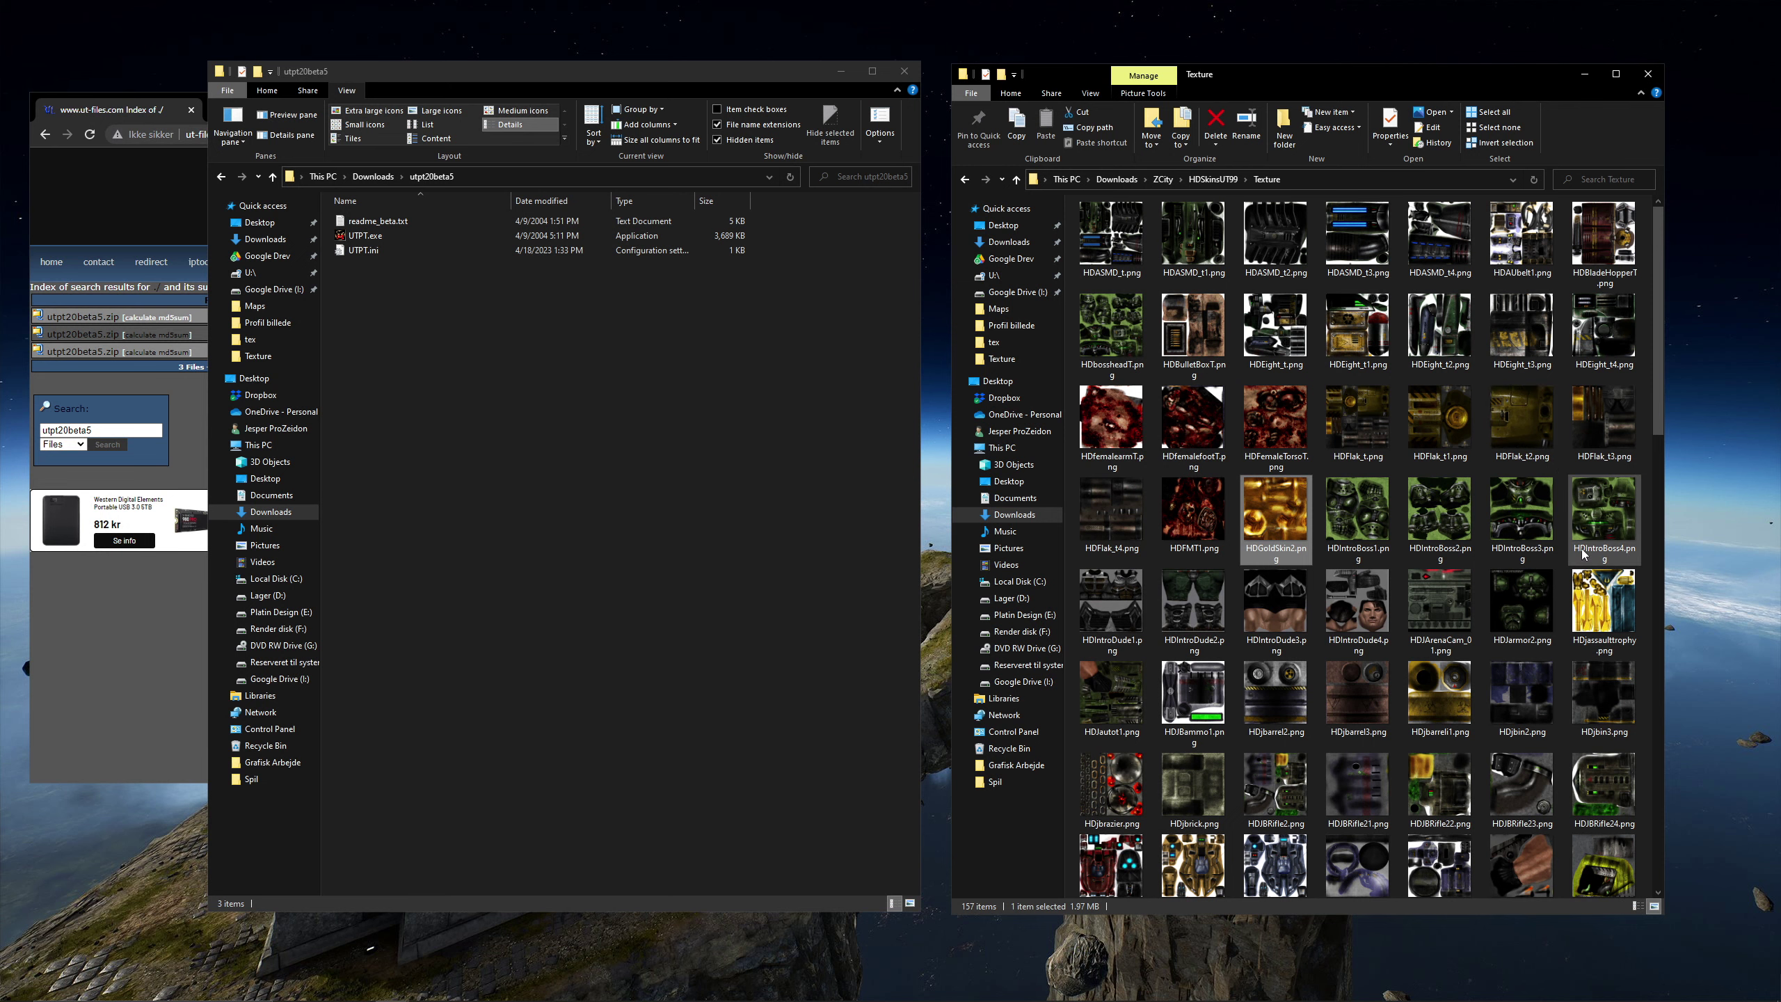
{"action": "mouse_move", "coordinate": [1571, 565]}
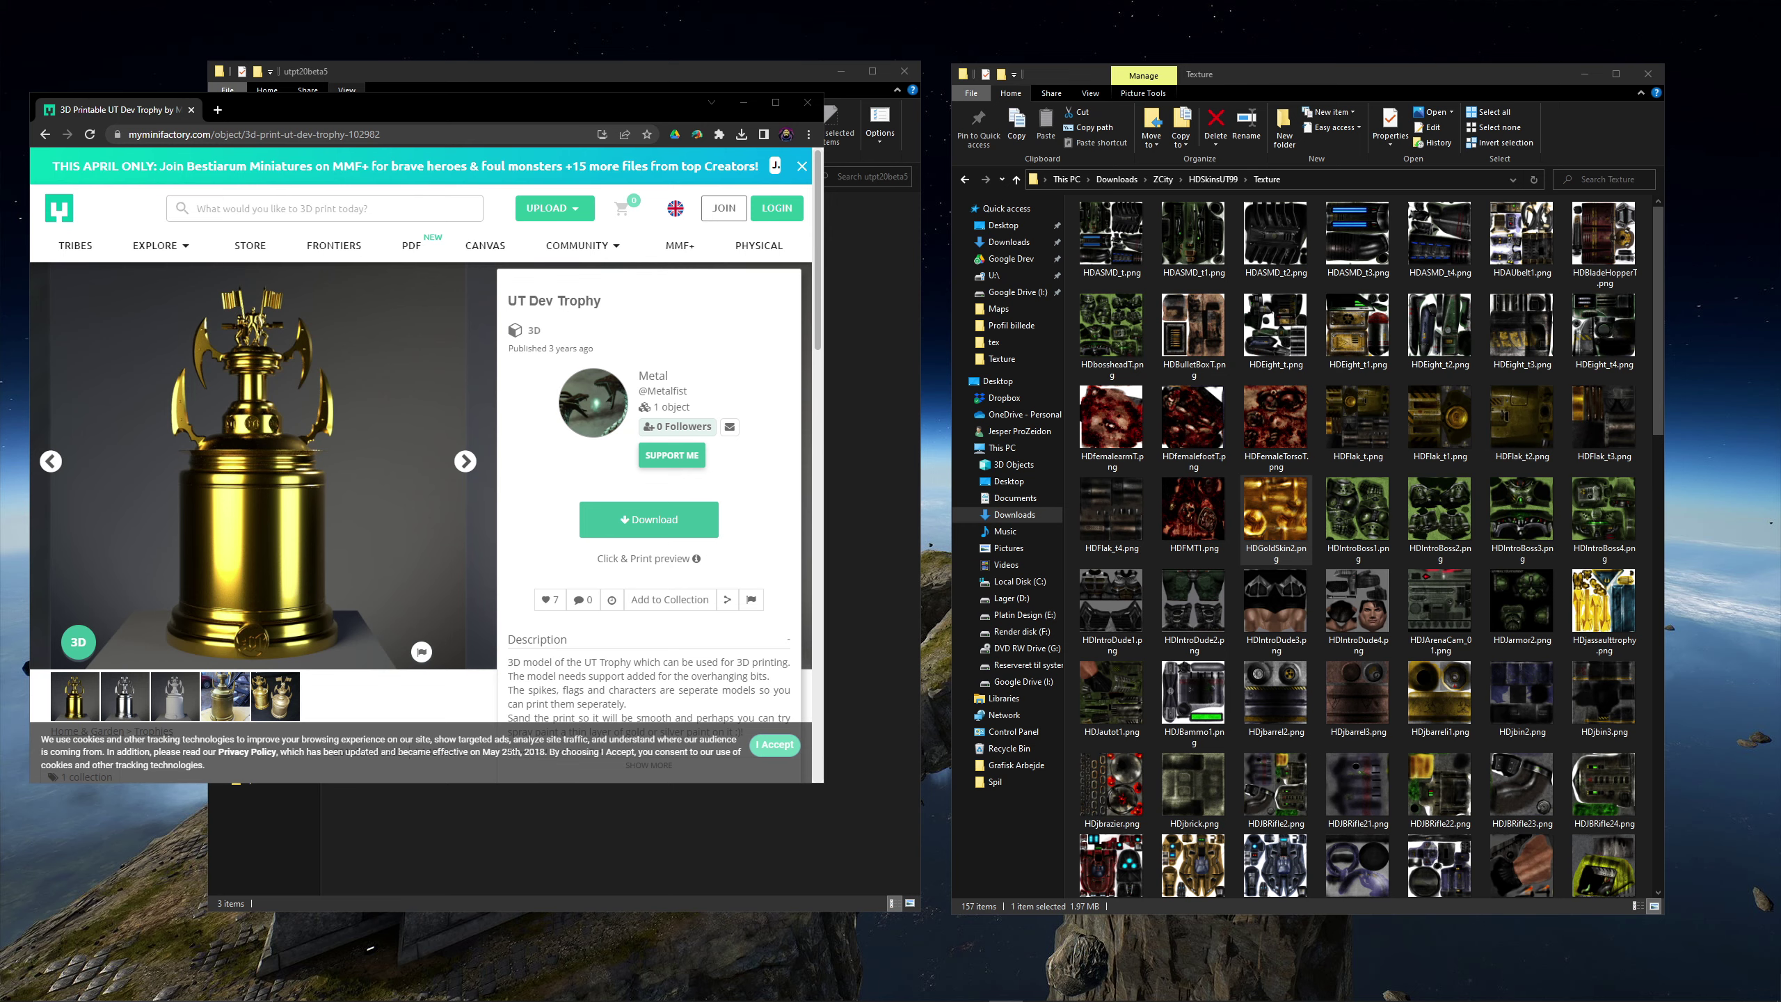
- Place the Word window with Trophy Text.docx beside the UT Dev Trophy page
{"action": "left_click_drag", "start_coordinate": [0, 202], "coordinate": [1143, 52]}
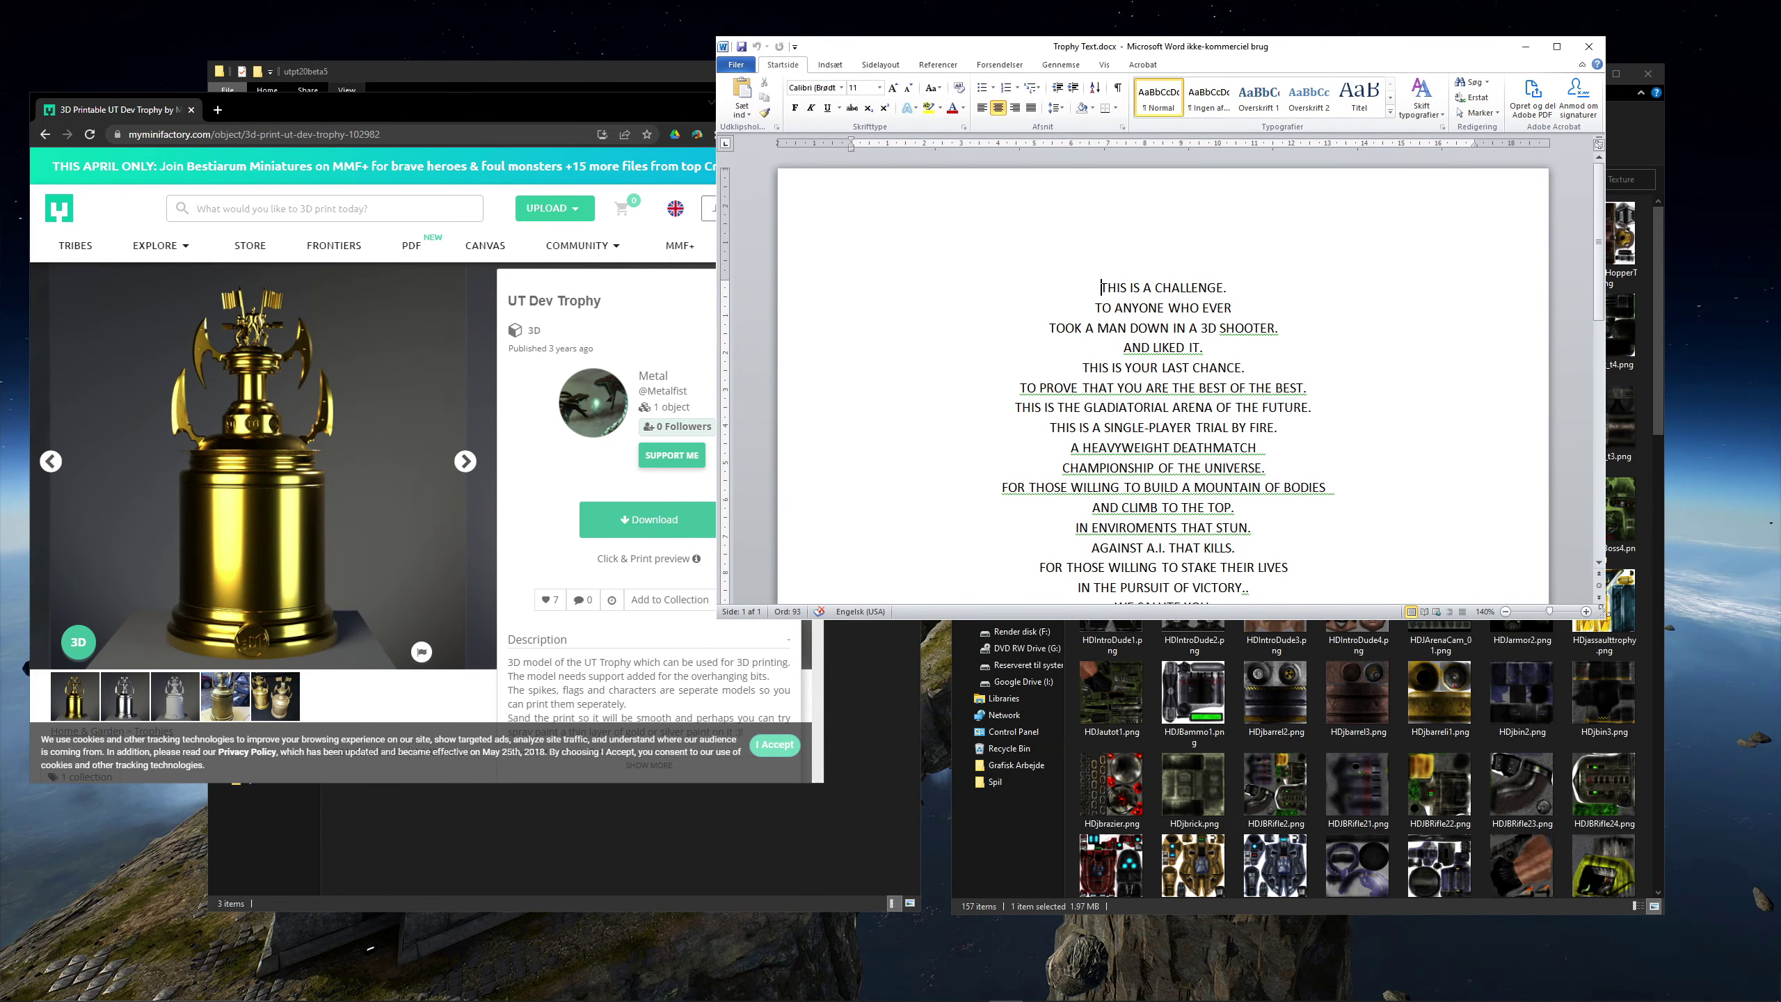
- Enlarge the Word window and zoom the Trophy Text poem up to 190%
{"action": "left_click_drag", "start_coordinate": [1605, 619], "coordinate": [1689, 961]}
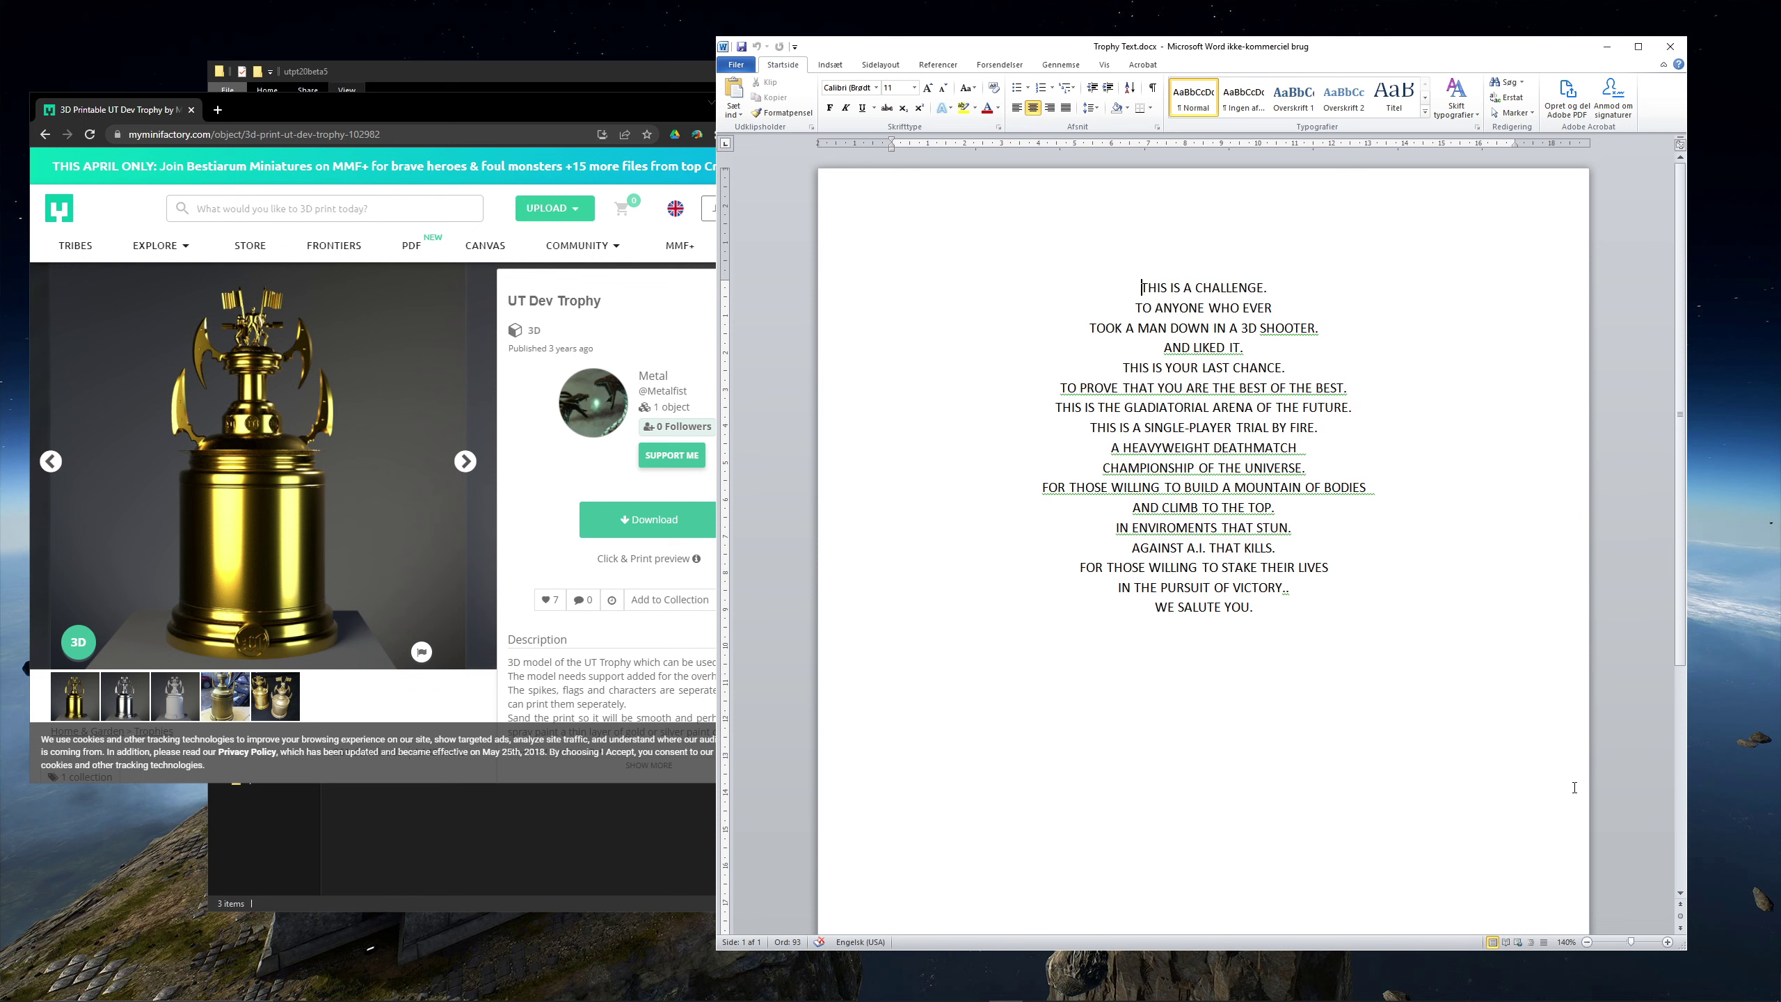
{"action": "left_click", "coordinate": [1668, 942]}
{"action": "left_click", "coordinate": [1669, 942]}
{"action": "left_click", "coordinate": [1669, 943]}
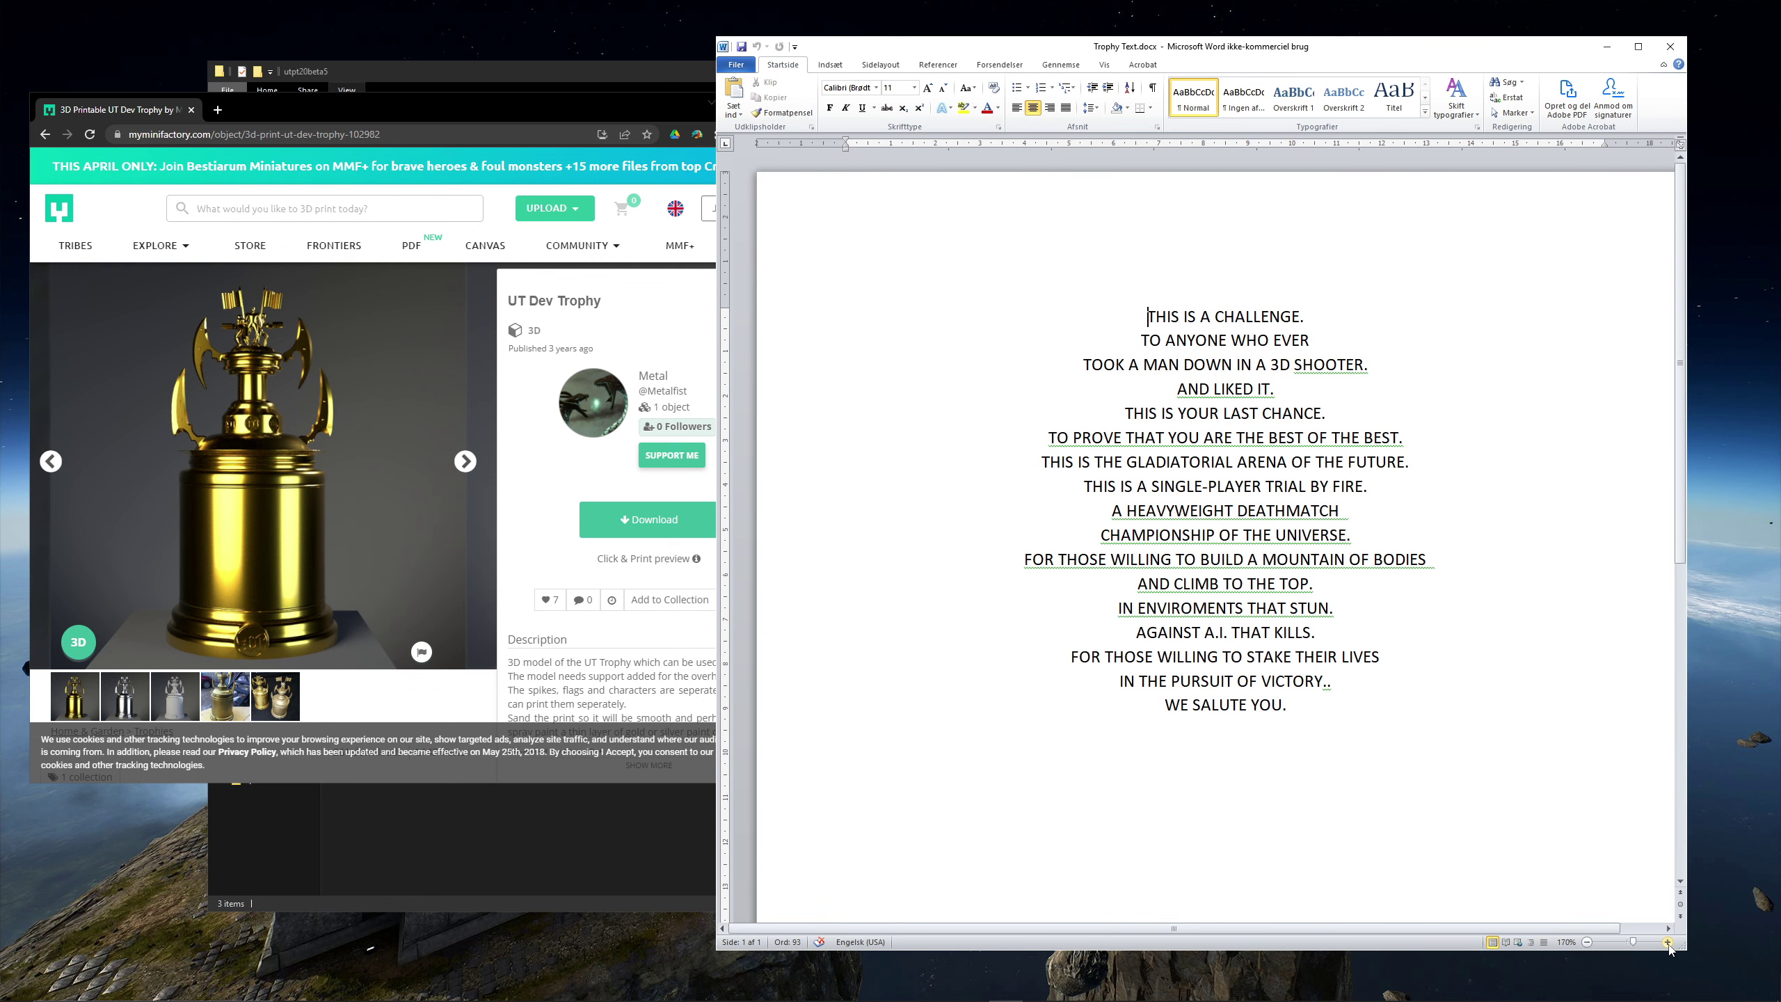
{"action": "left_click", "coordinate": [1668, 942]}
{"action": "left_click", "coordinate": [1669, 942]}
{"action": "left_click", "coordinate": [1668, 942]}
{"action": "scroll", "coordinate": [1506, 698], "scroll_direction": "down", "scroll_amount": 1}
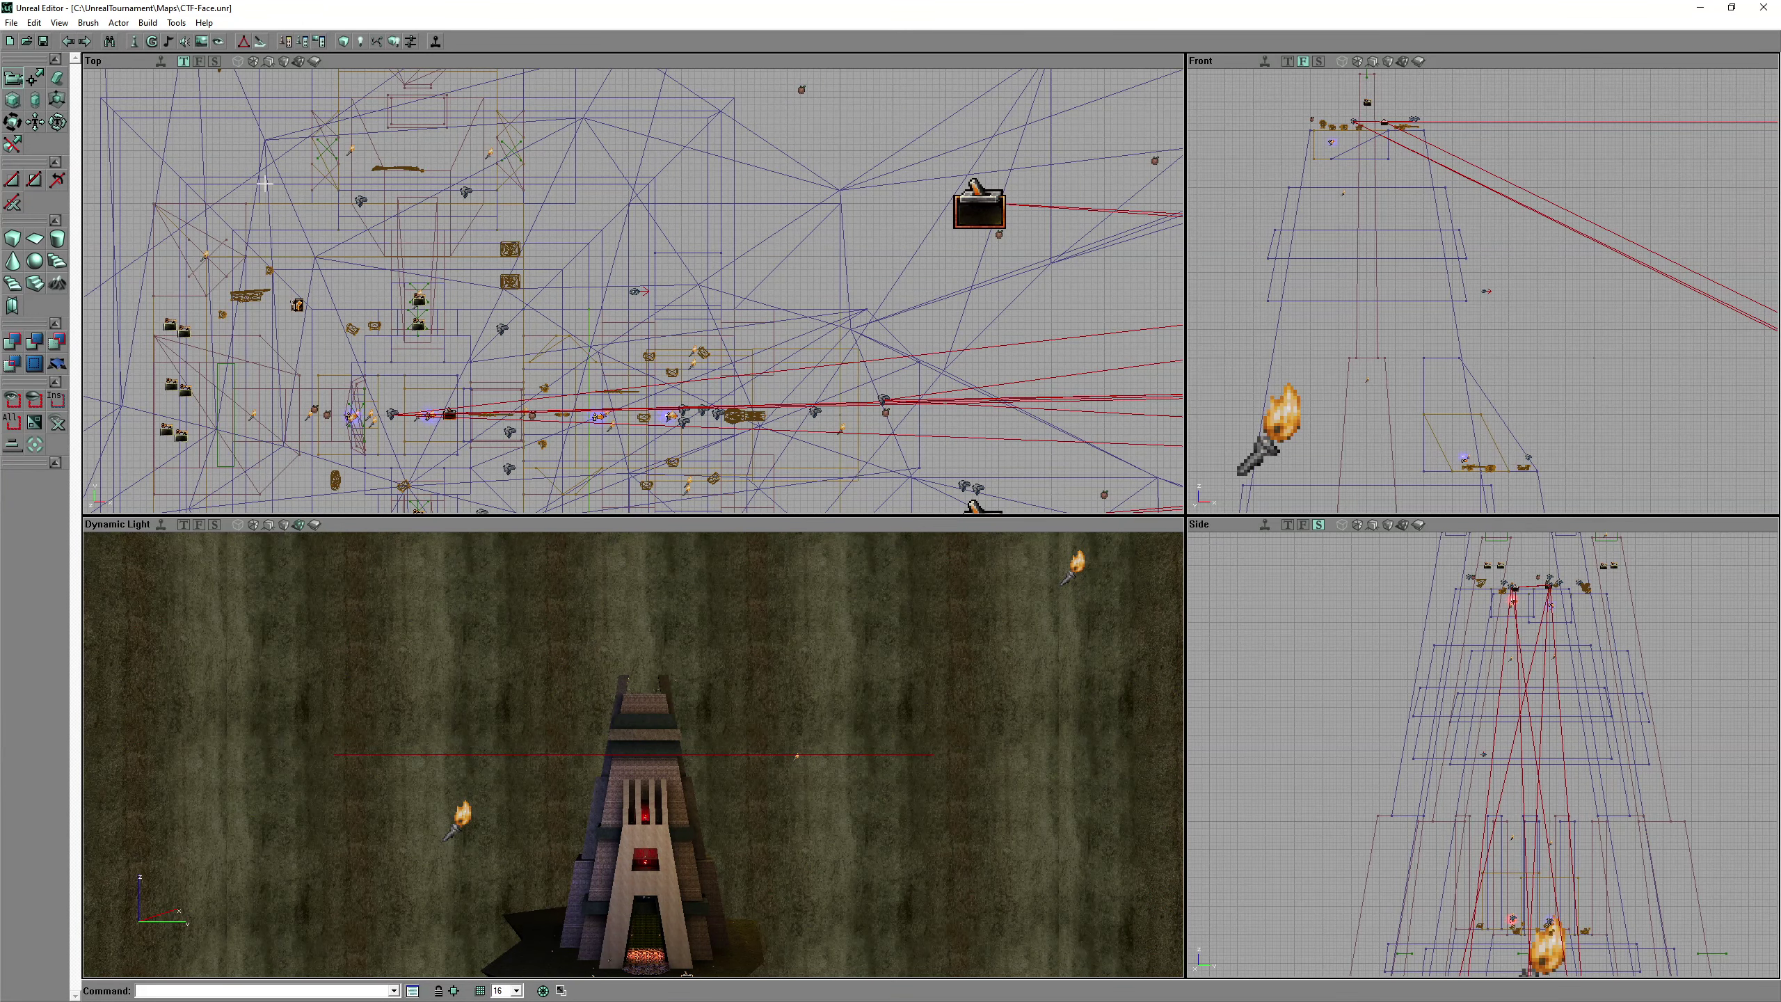
- Select the Bengage sound in the BossVoice package and start exporting it, then dismiss the dialog
{"action": "left_click", "coordinate": [185, 41]}
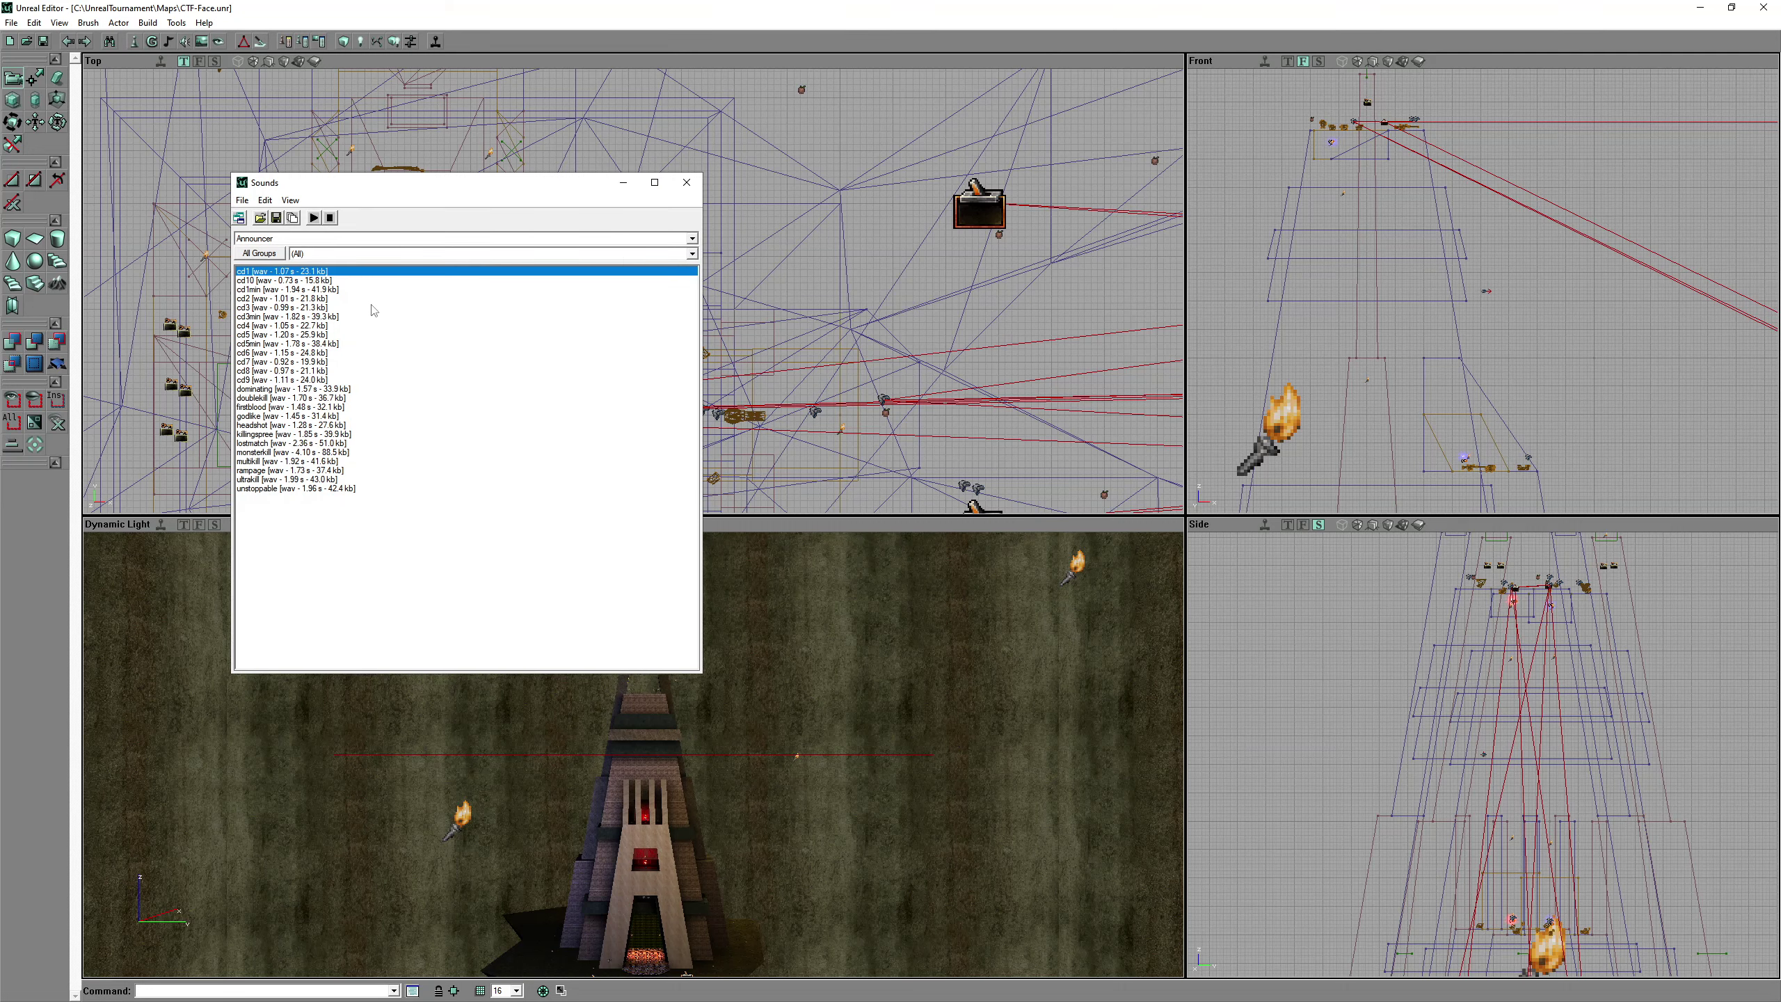
{"action": "left_click", "coordinate": [263, 390]}
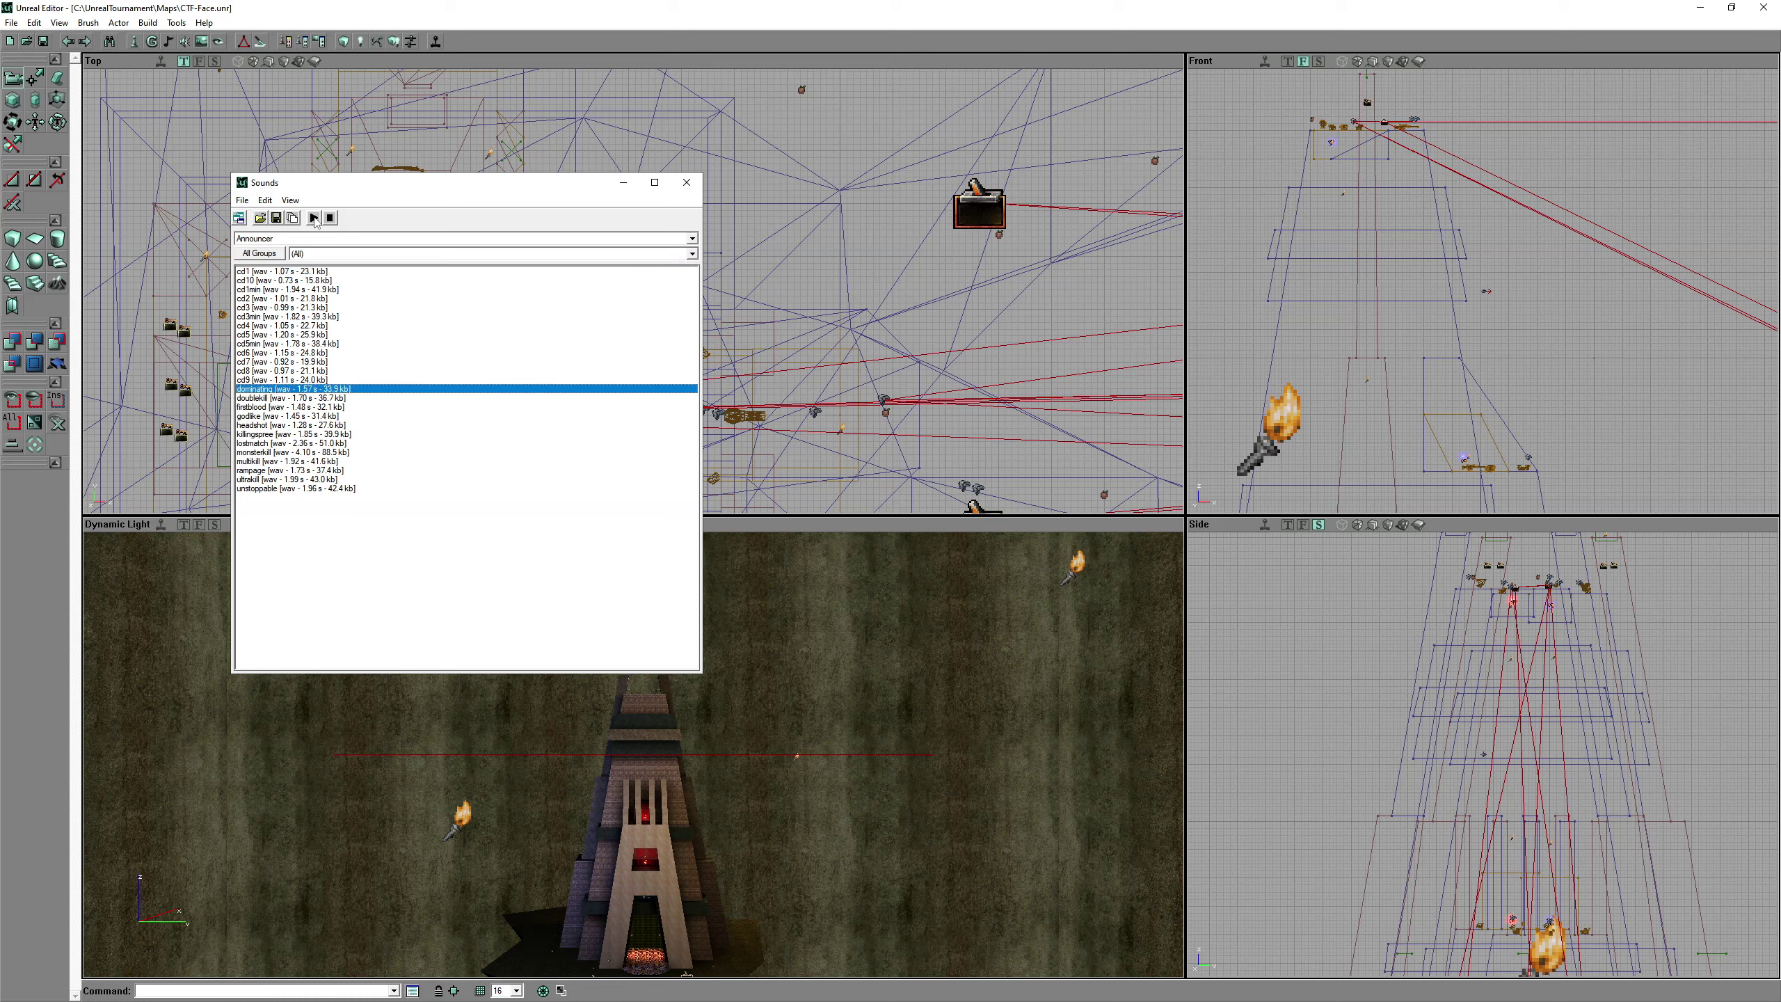
{"action": "left_click", "coordinate": [692, 239]}
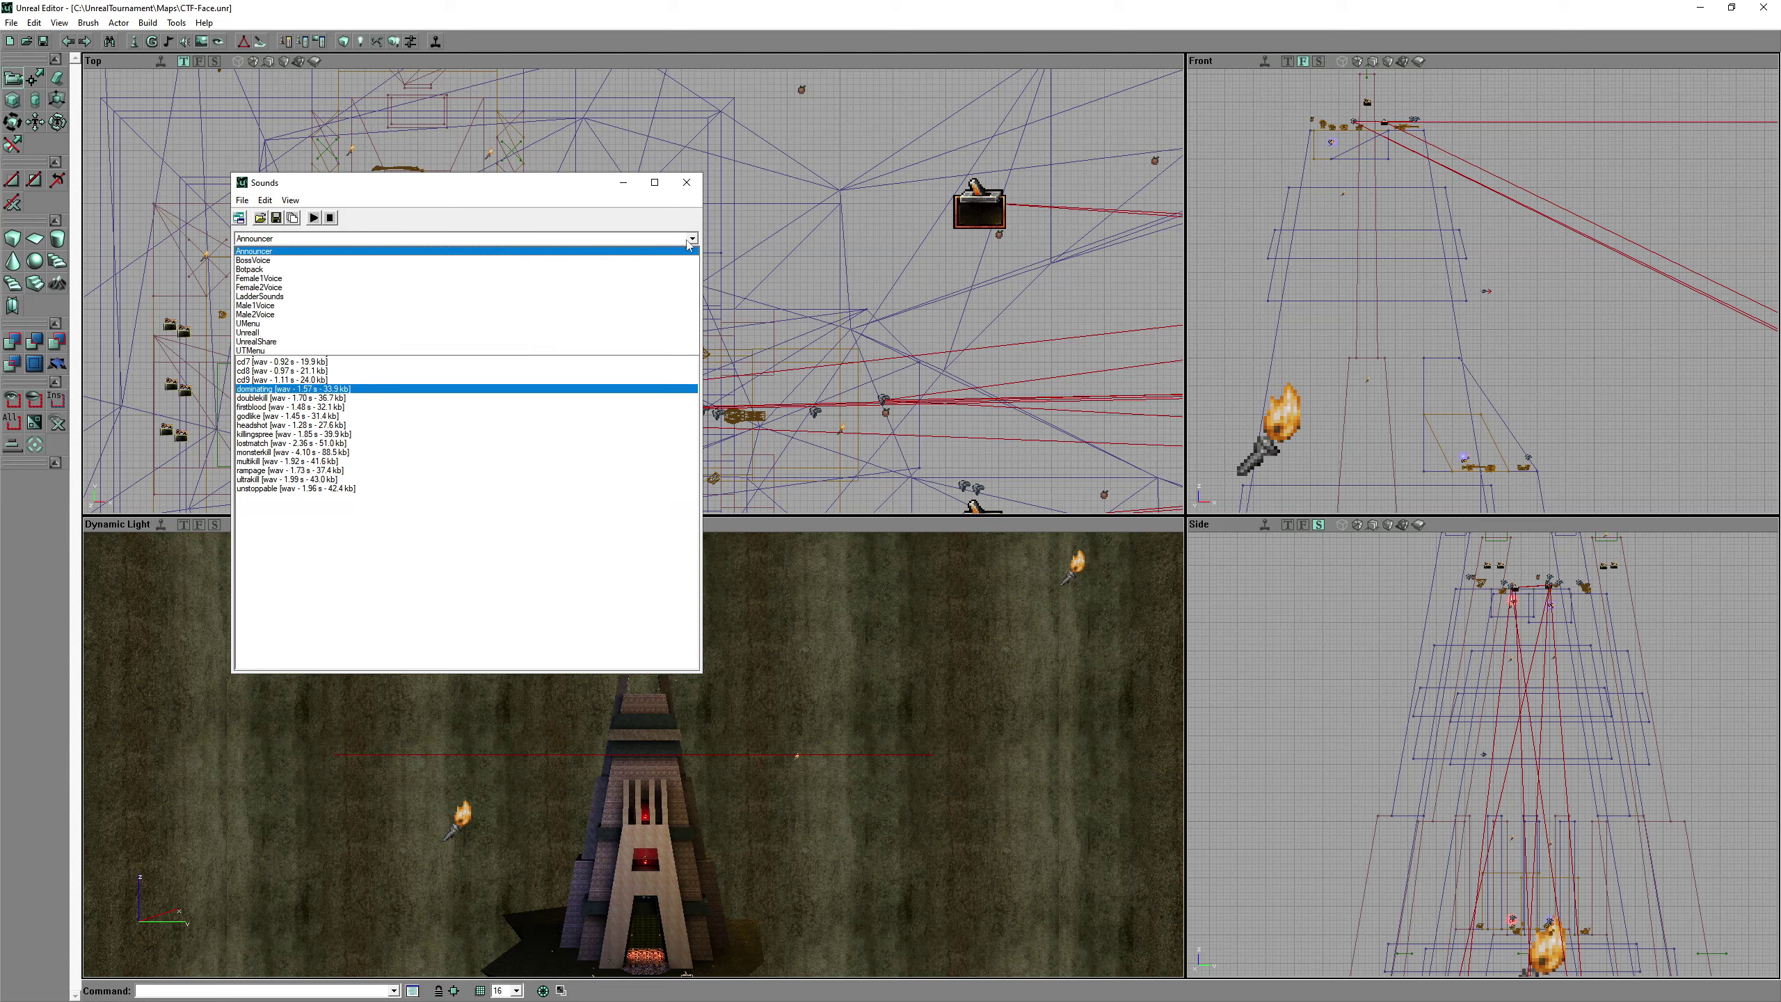
{"action": "left_click", "coordinate": [672, 261]}
{"action": "left_click", "coordinate": [295, 380]}
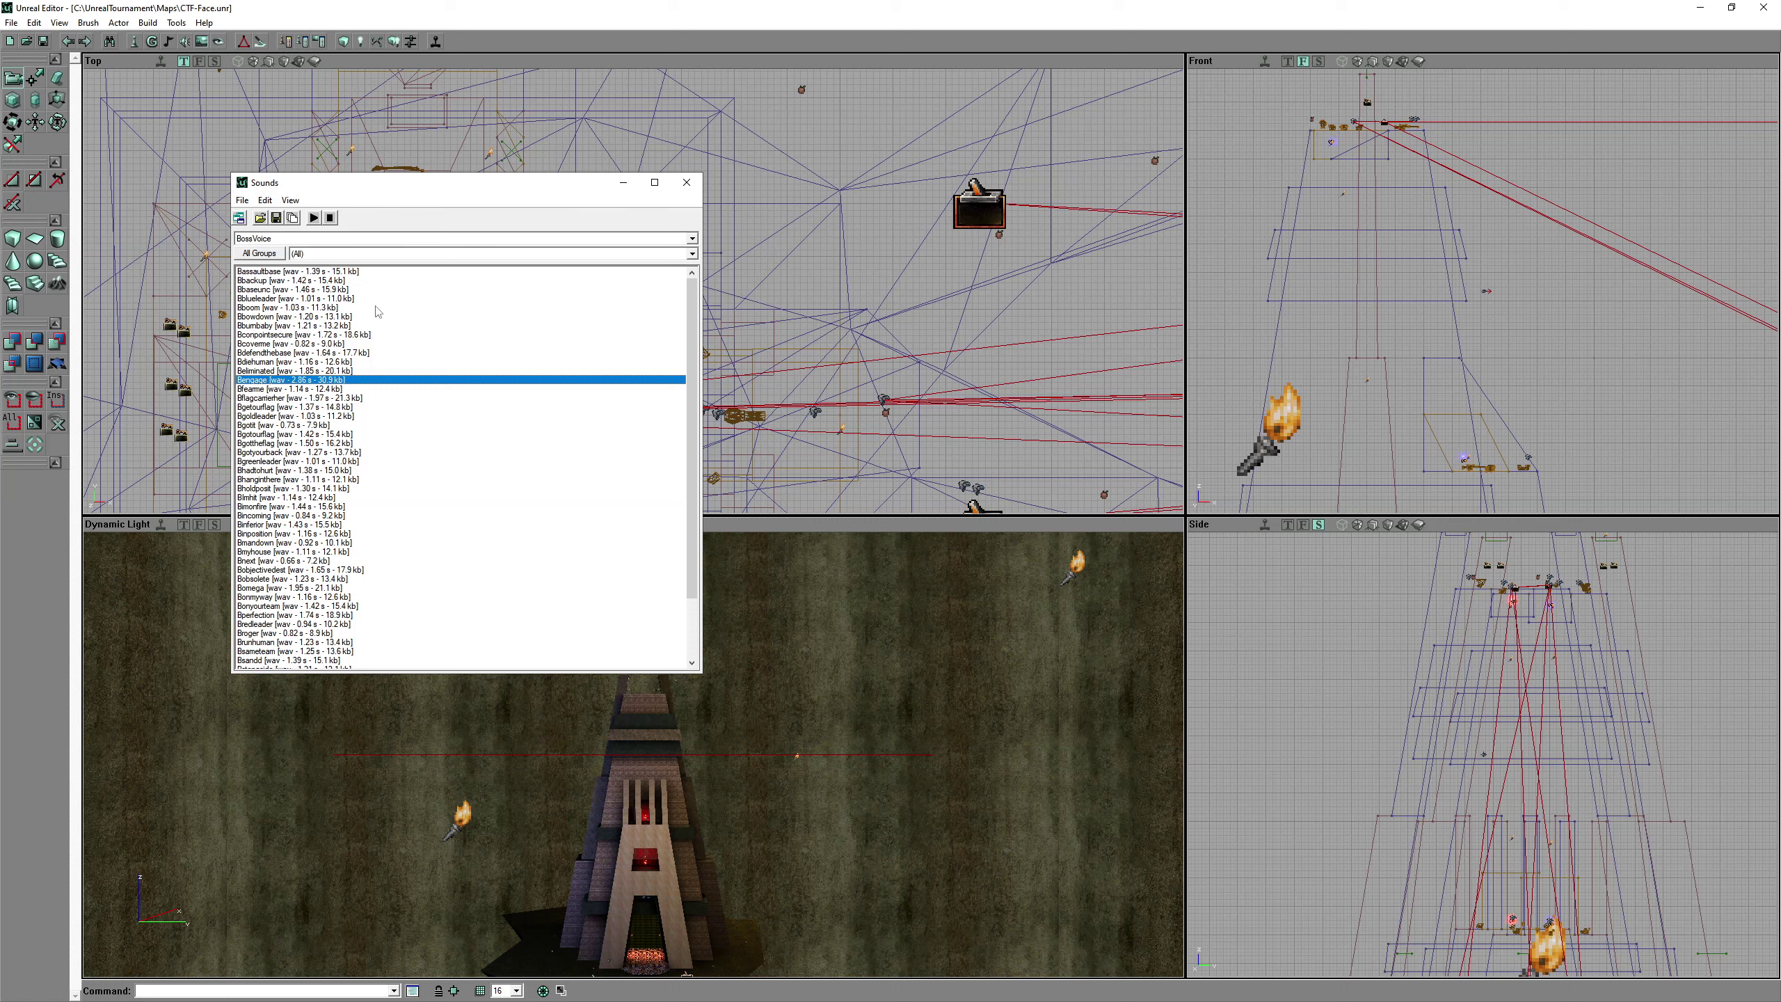
{"action": "left_click", "coordinate": [242, 200]}
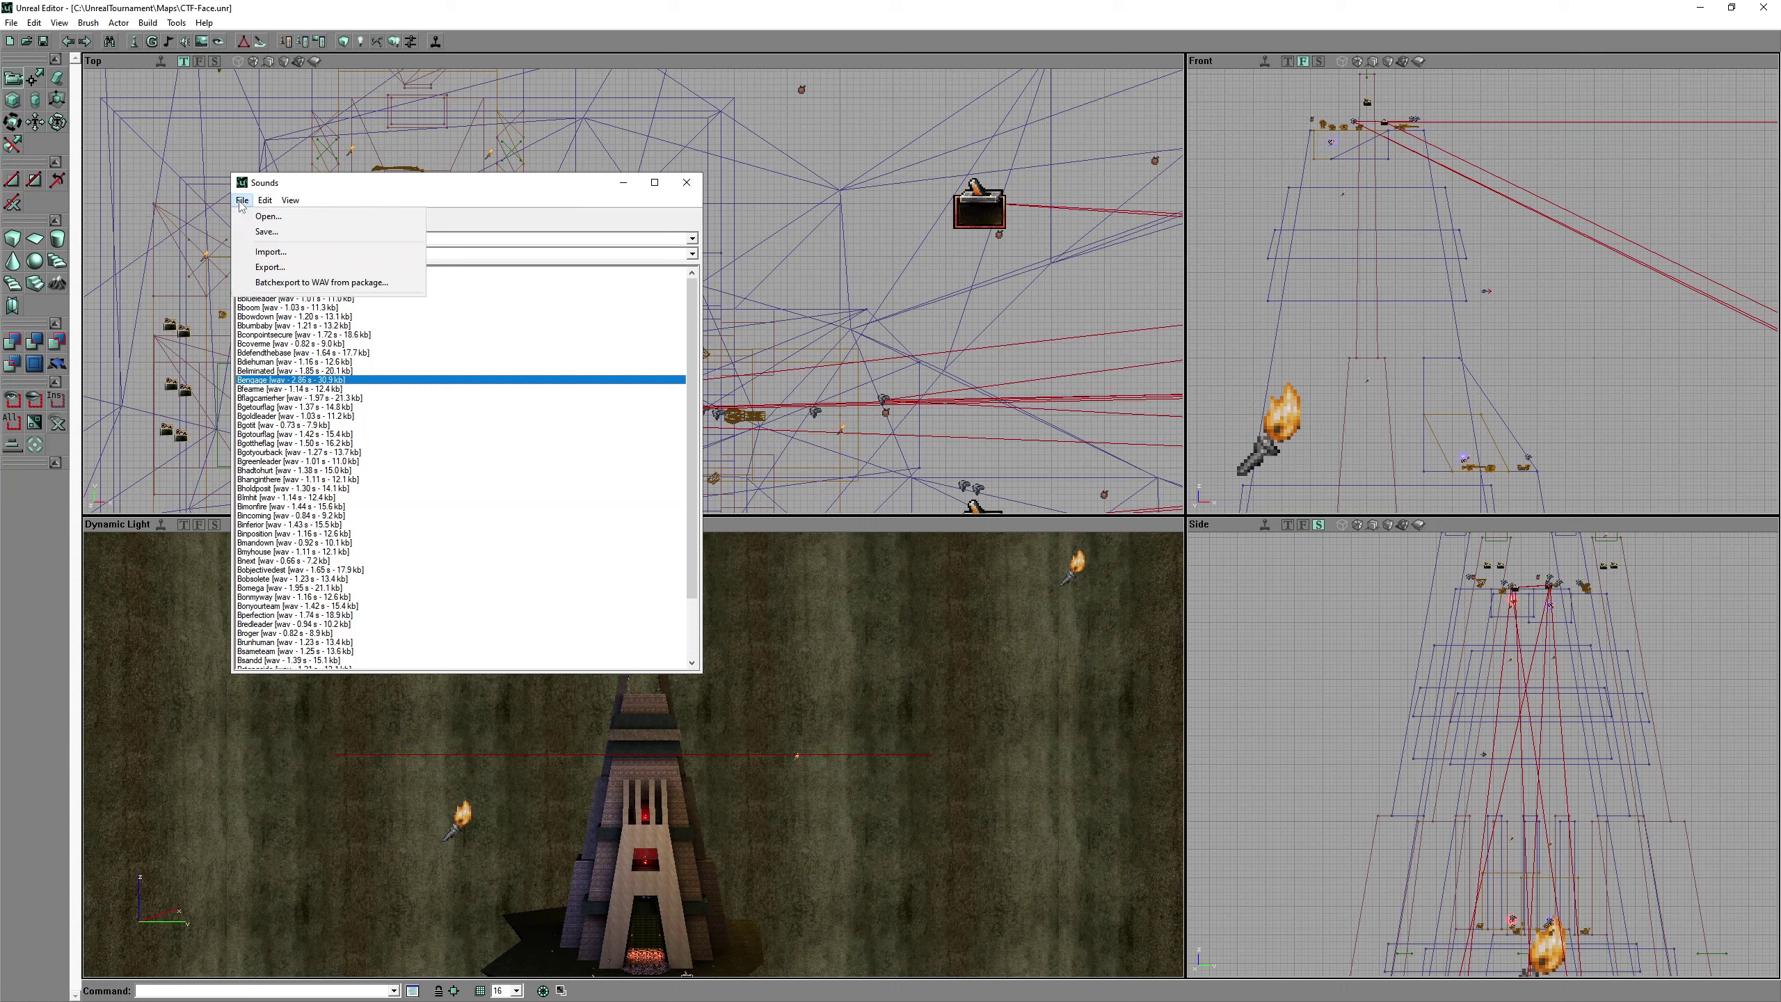
{"action": "left_click", "coordinate": [268, 267]}
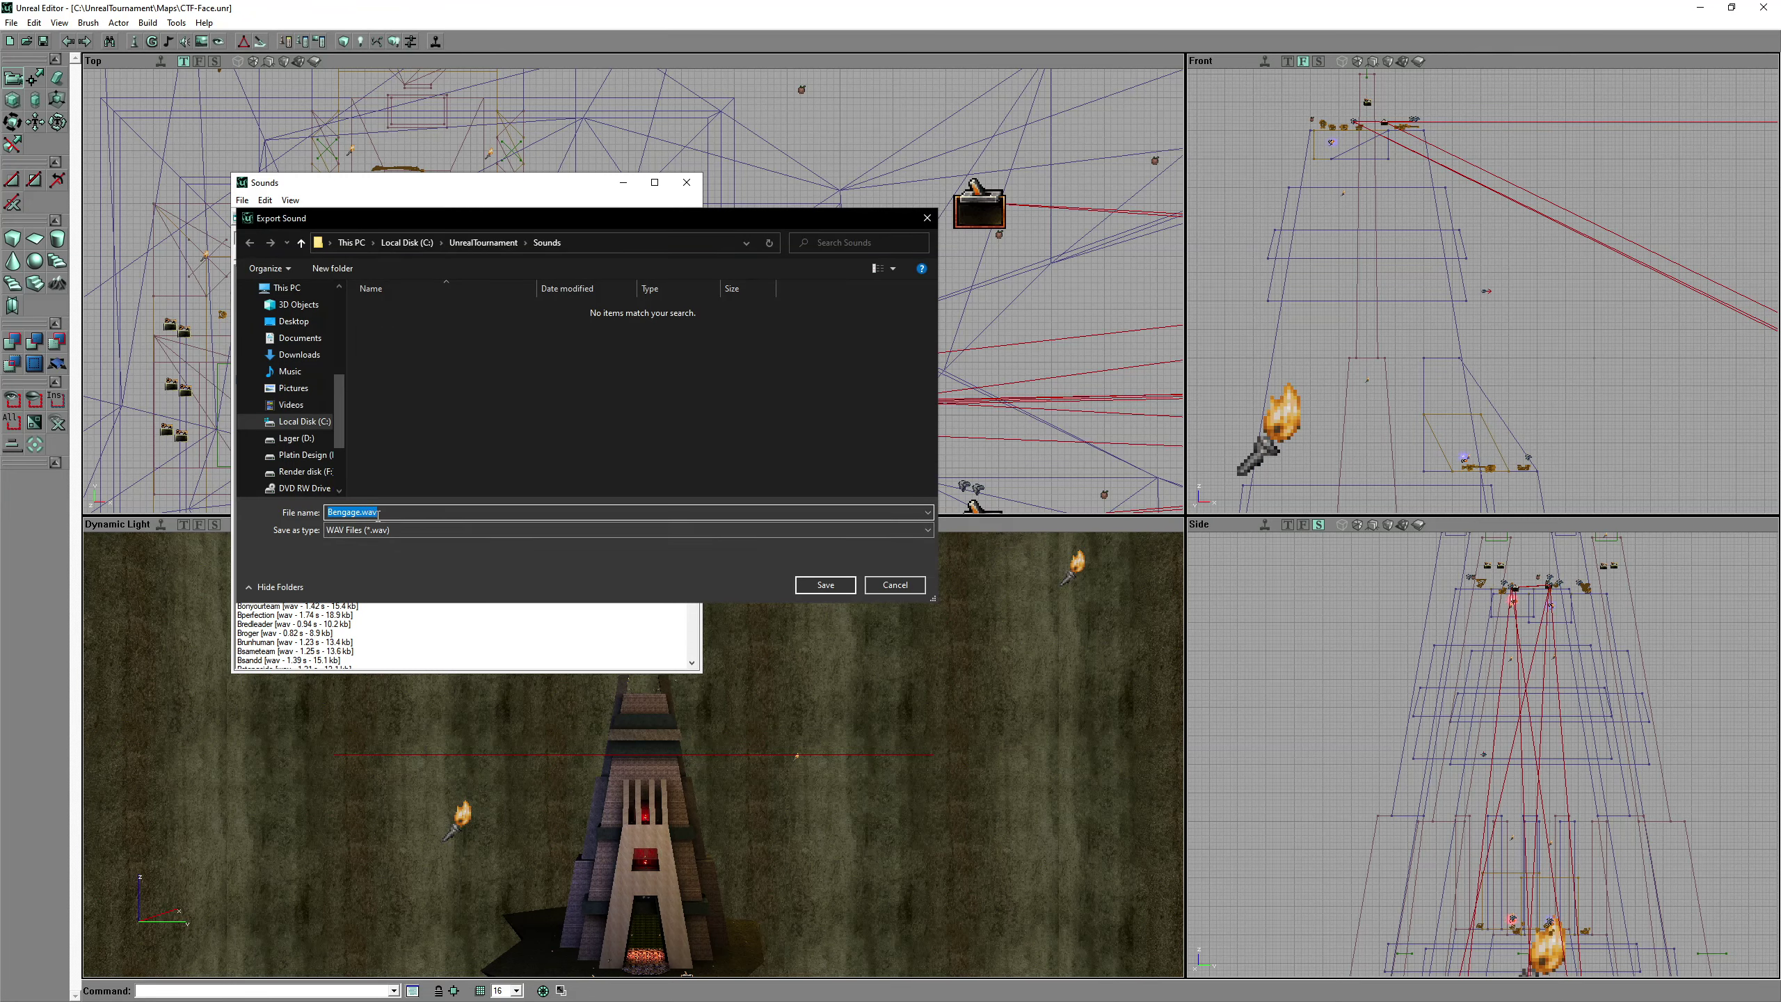
{"action": "left_click", "coordinate": [895, 584]}
- Preview the Foregone track and save it as Foregone.s3m in the Maps folder
{"action": "left_click", "coordinate": [169, 41]}
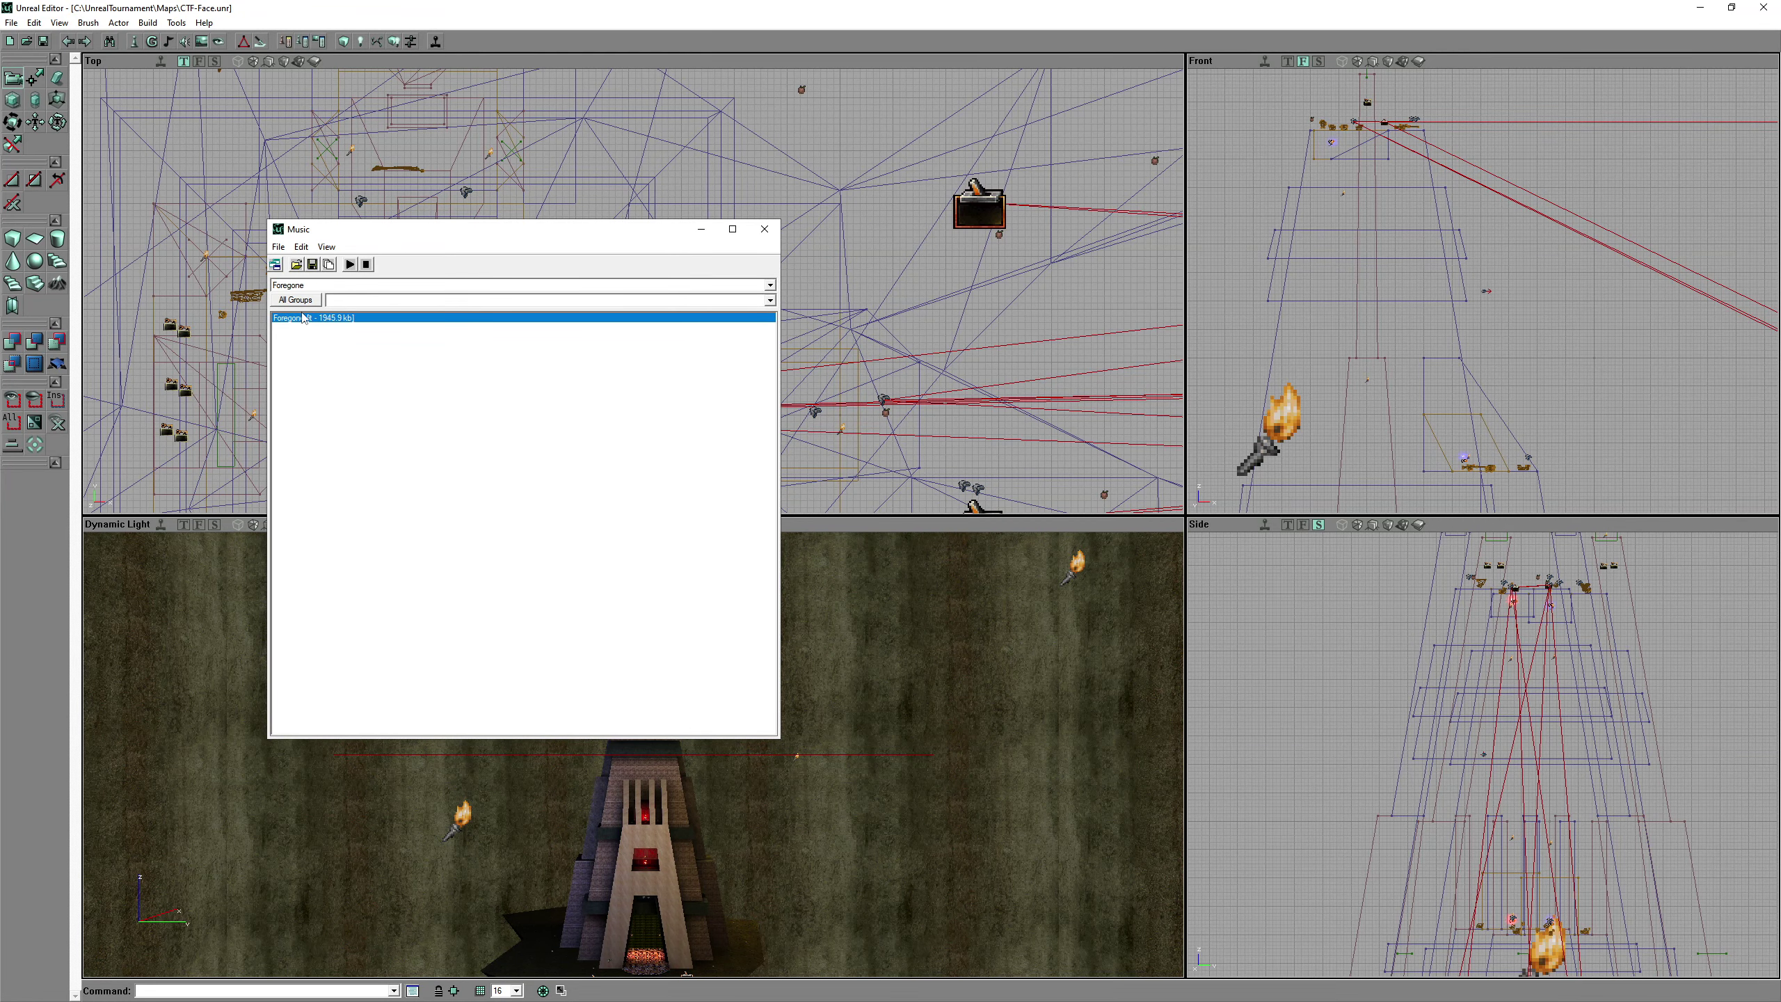
{"action": "left_click", "coordinate": [350, 266]}
{"action": "left_click", "coordinate": [368, 270]}
{"action": "left_click", "coordinate": [771, 286]}
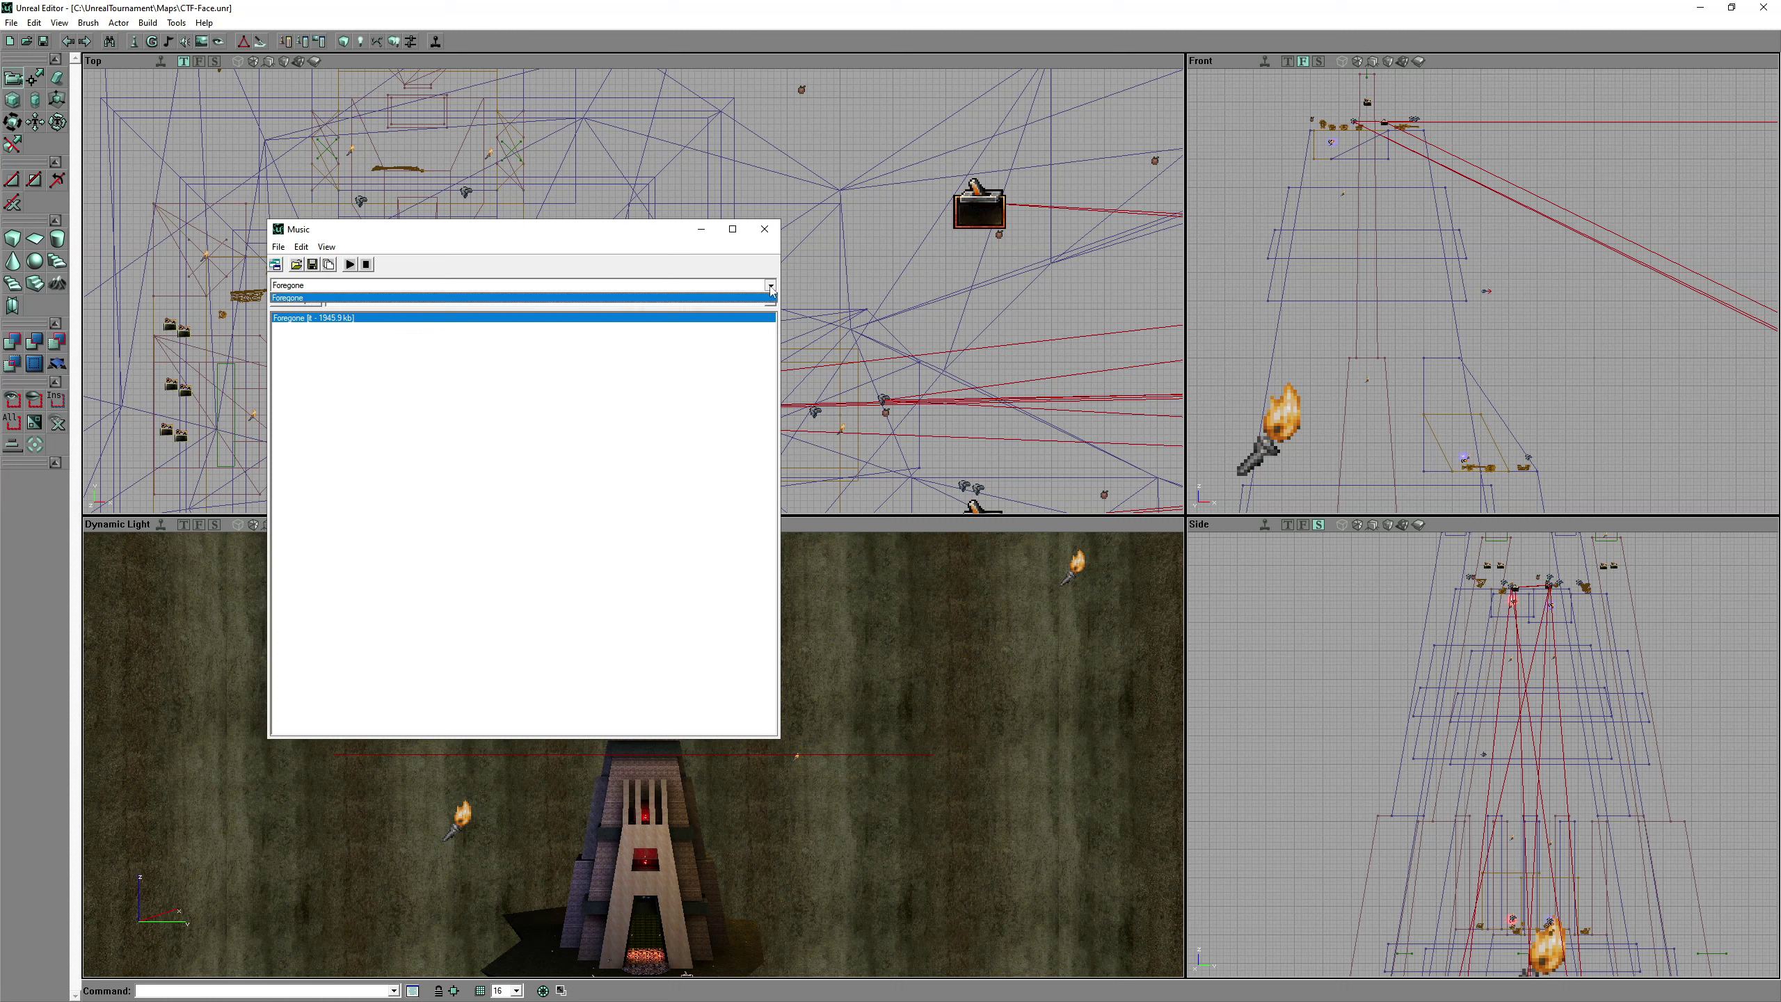
{"action": "left_click", "coordinate": [771, 298]}
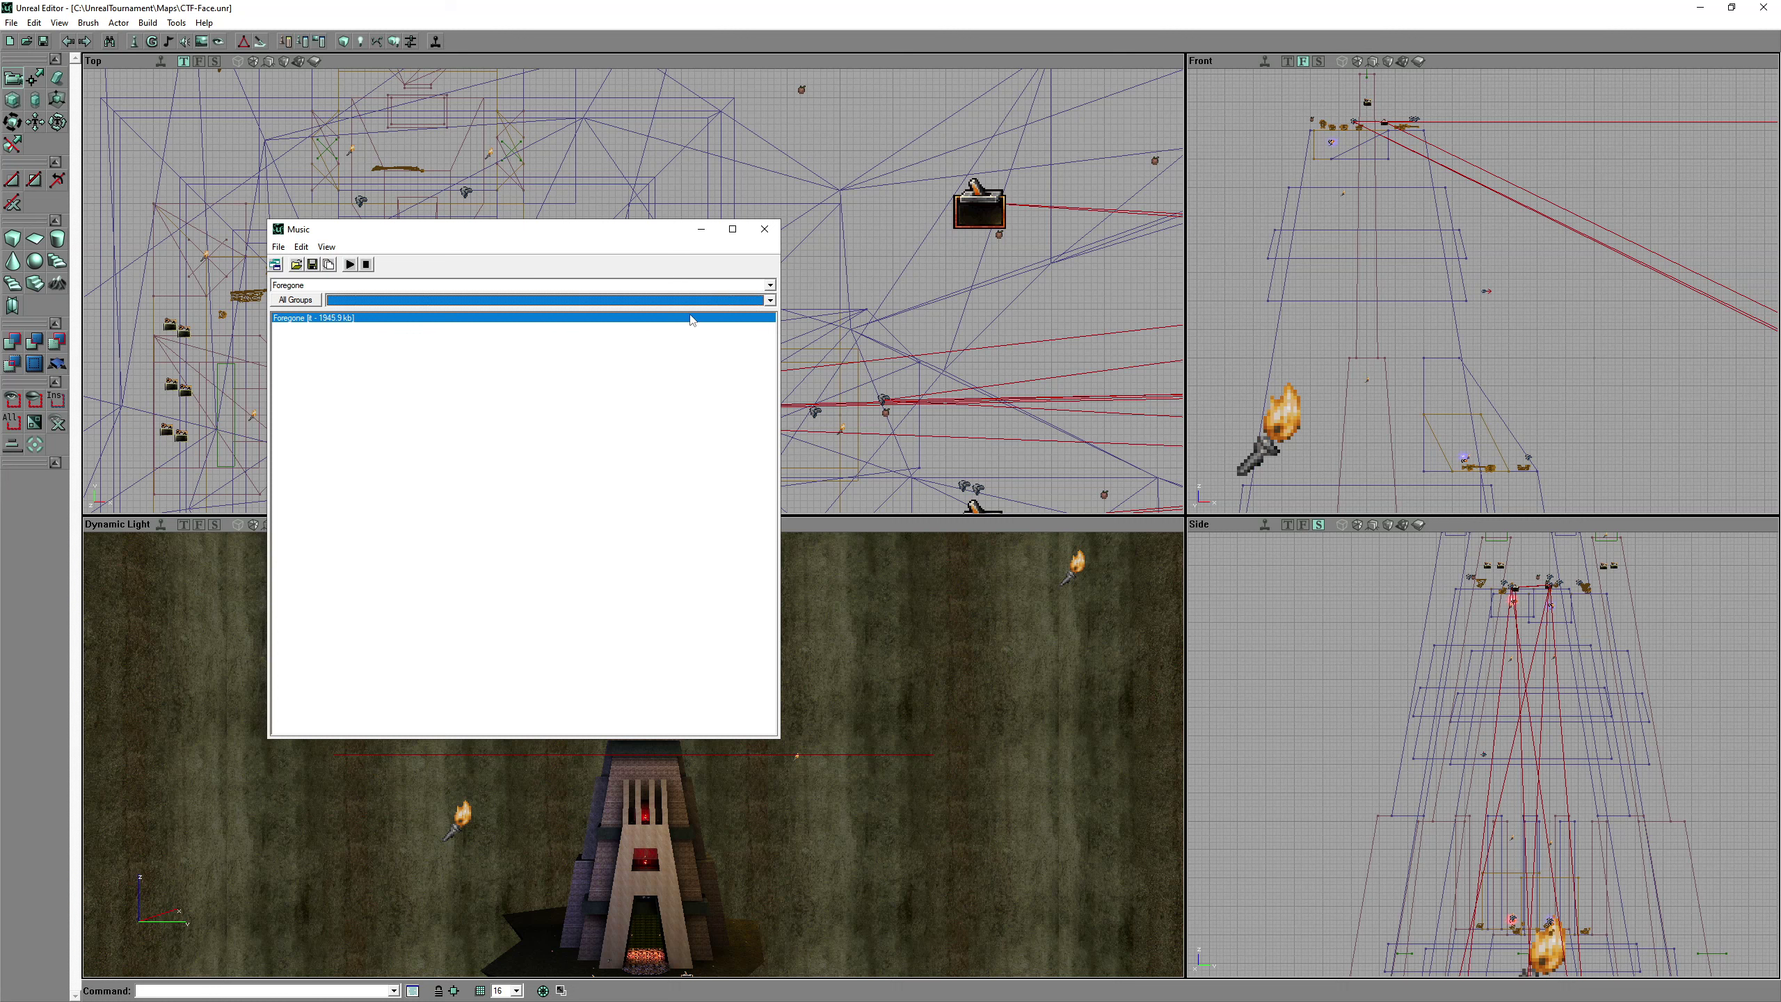
{"action": "left_click", "coordinate": [278, 247]}
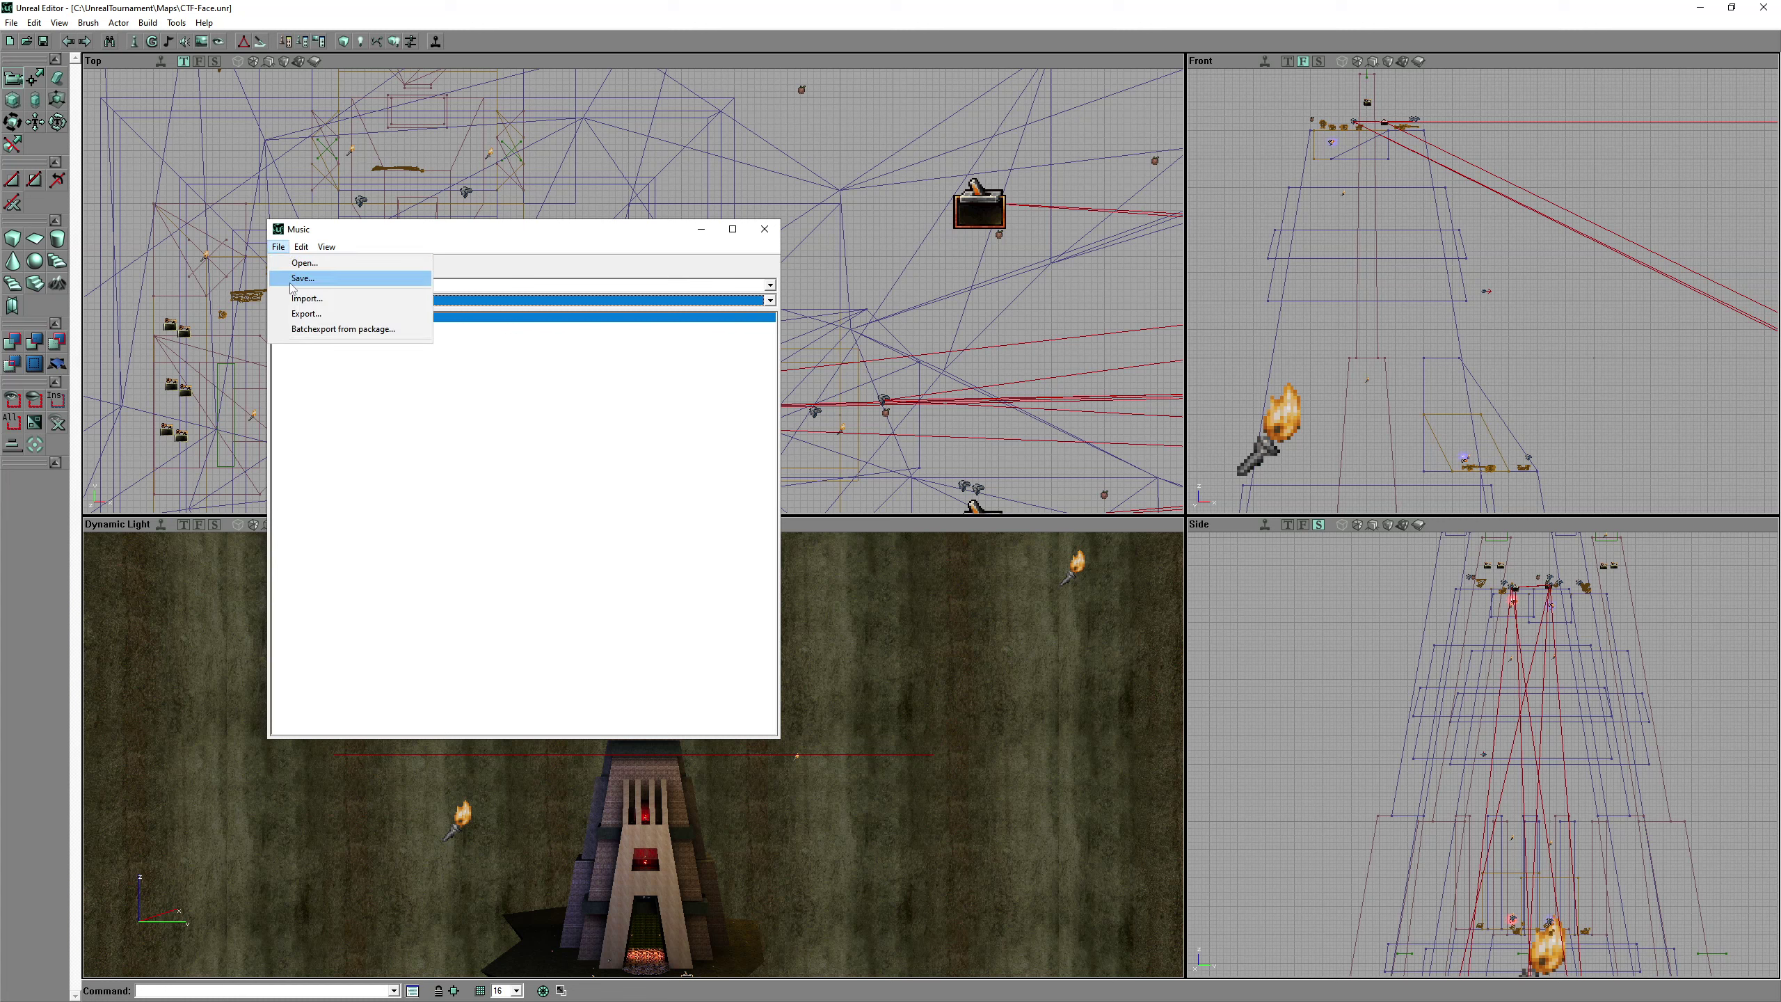
{"action": "left_click", "coordinate": [307, 314]}
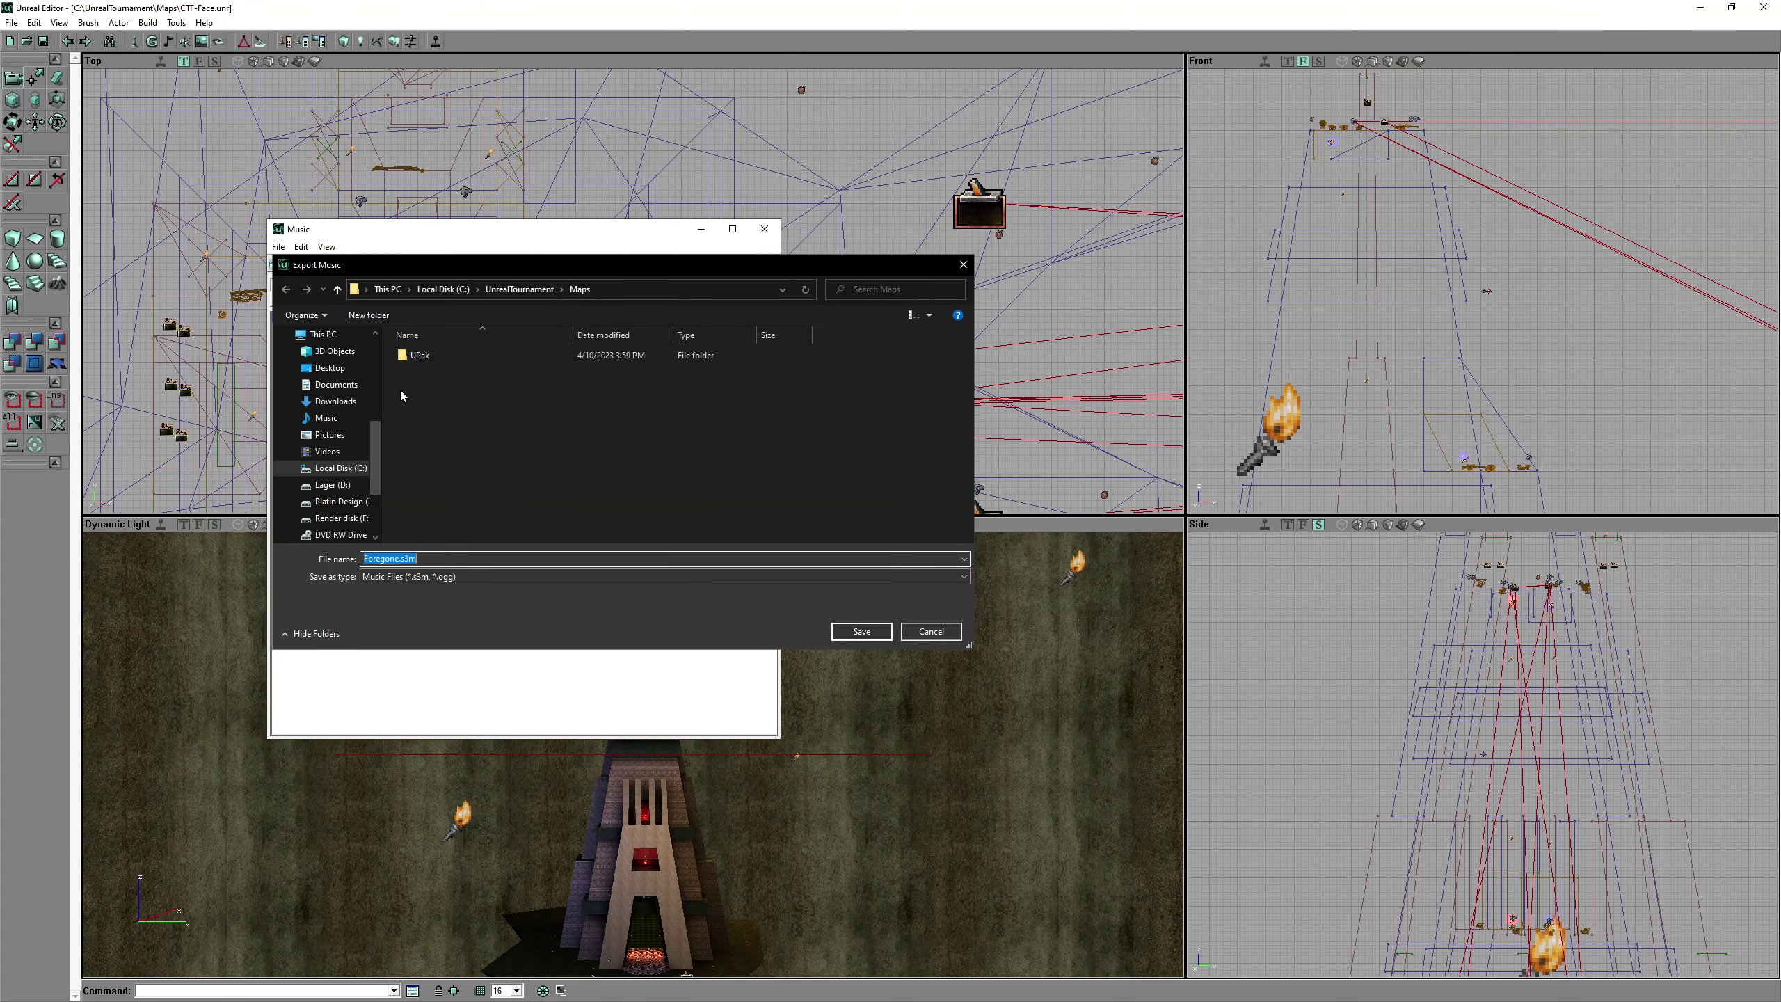
{"action": "left_click", "coordinate": [437, 556]}
{"action": "left_click", "coordinate": [945, 632]}
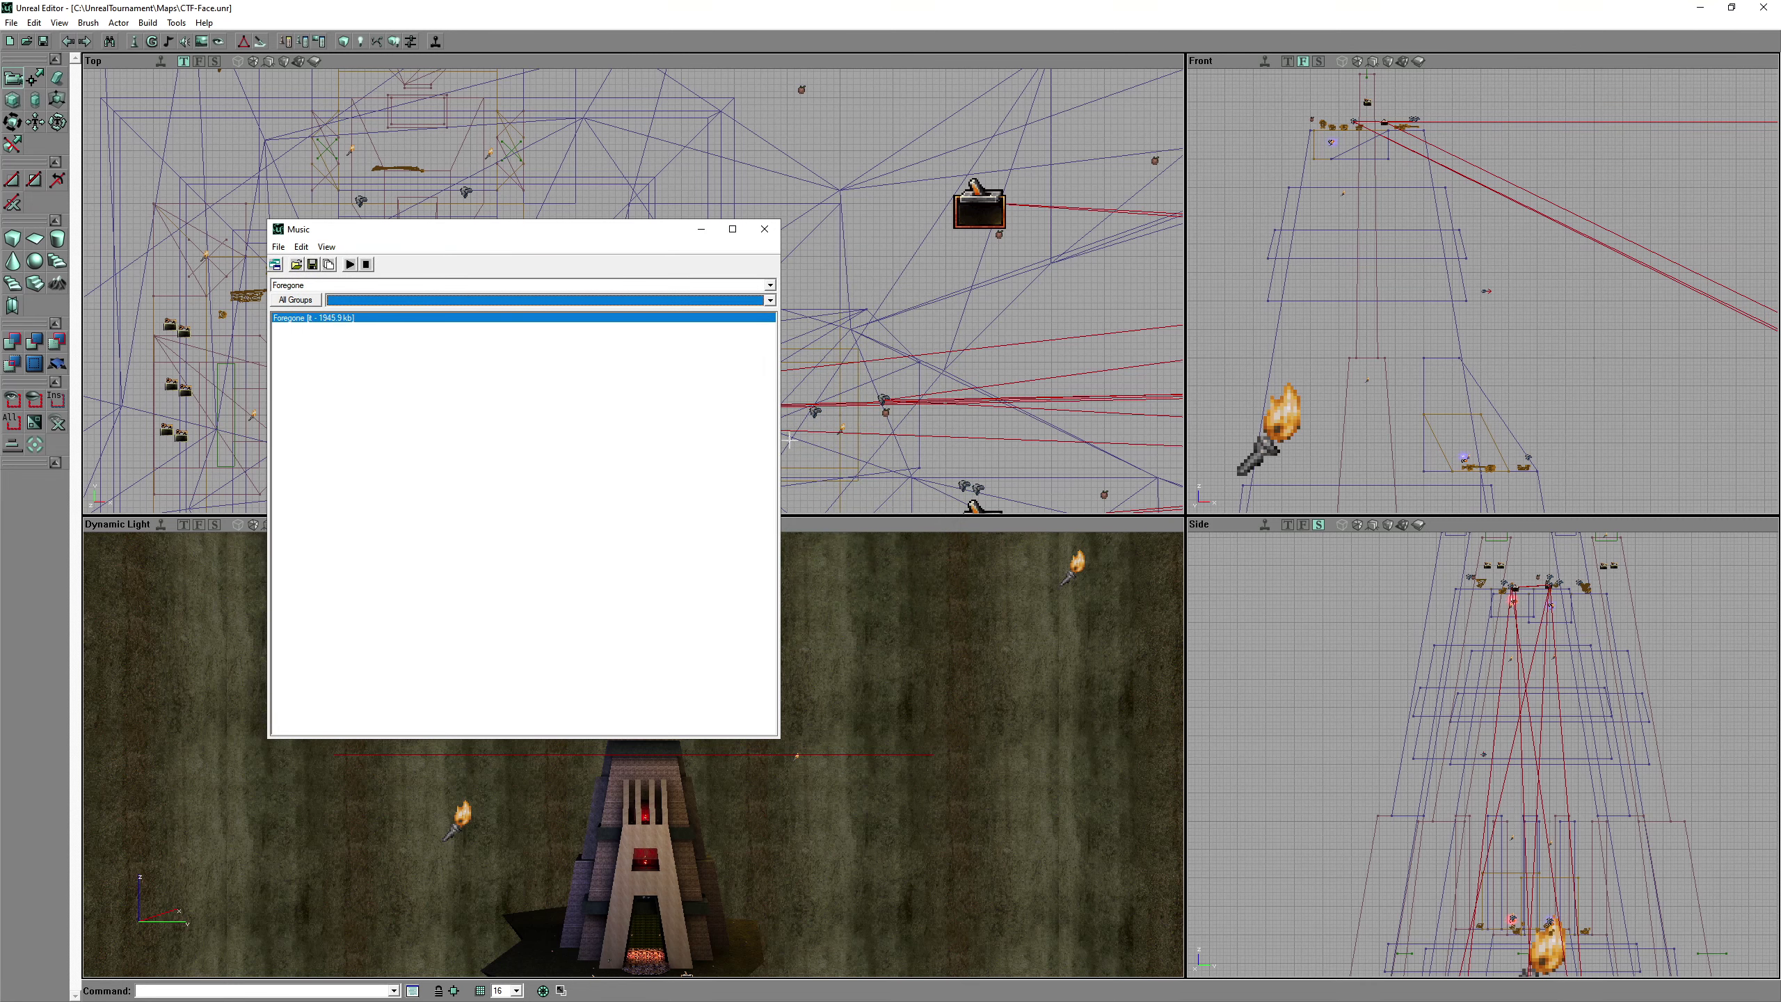
- Close the Music browser and load CATCHTHA.umx from UnrealTournament\Music into UT Package Tool
{"action": "left_click", "coordinate": [764, 229]}
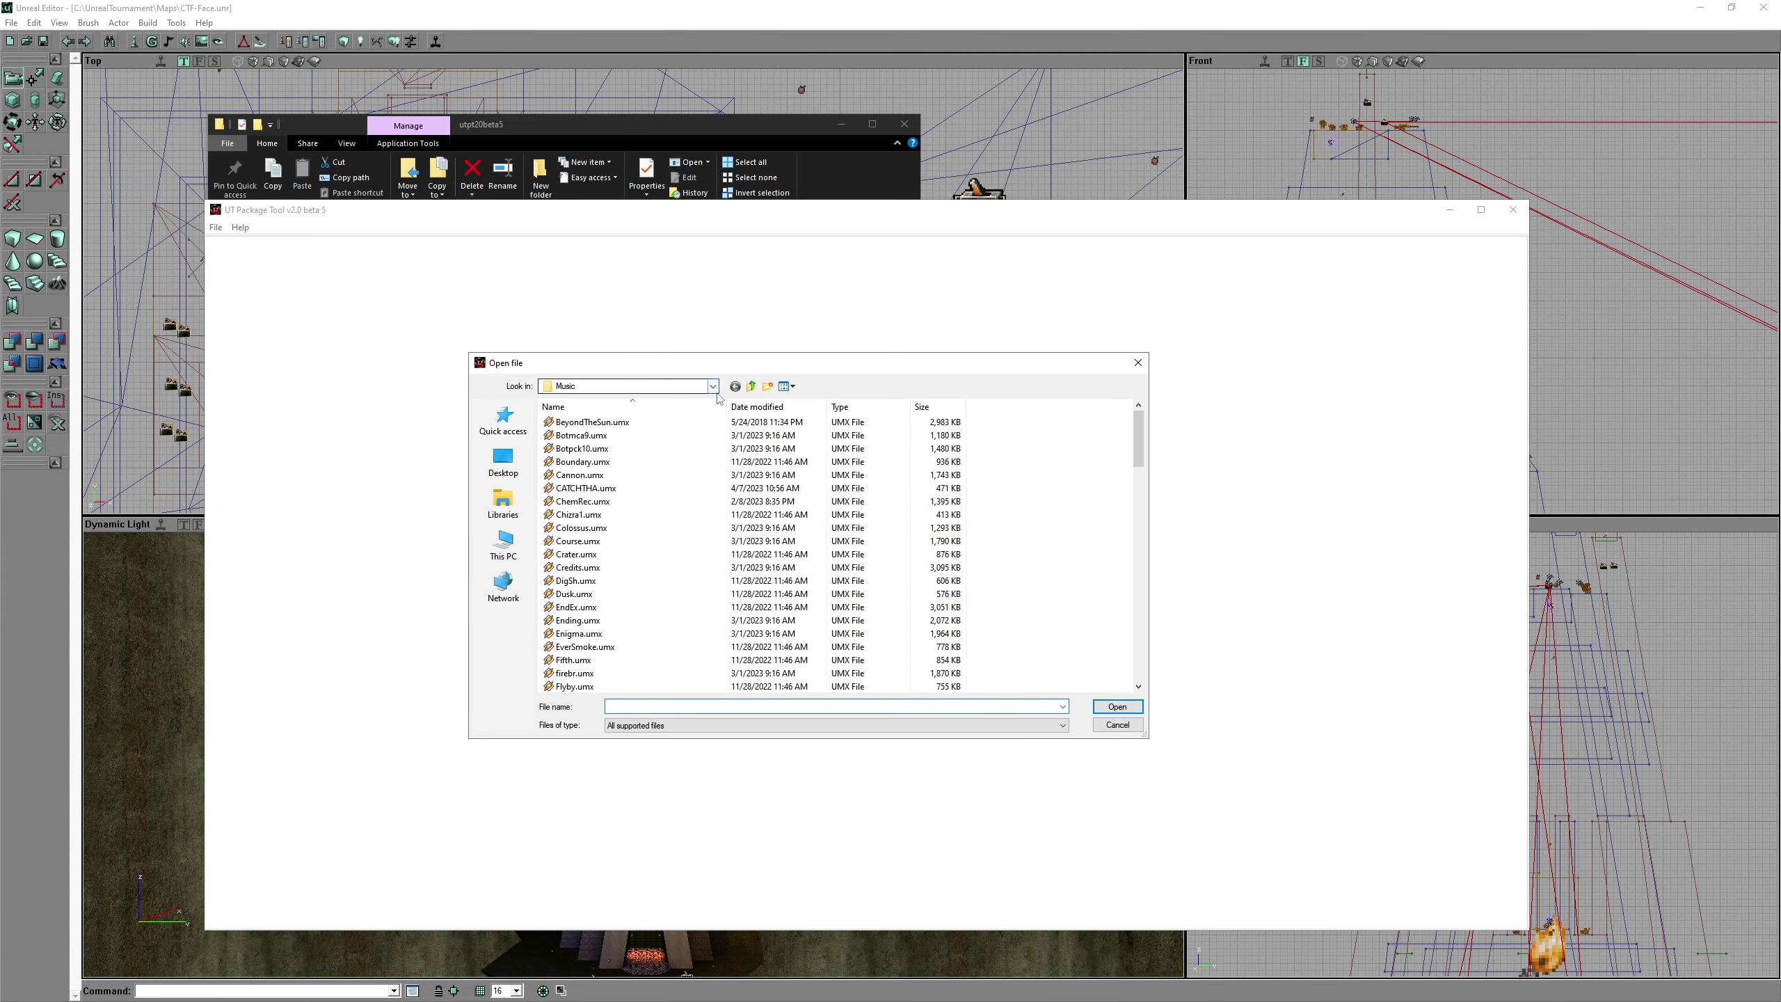
{"action": "left_click", "coordinate": [716, 393]}
{"action": "left_click", "coordinate": [595, 581]}
{"action": "double_click", "coordinate": [587, 490]}
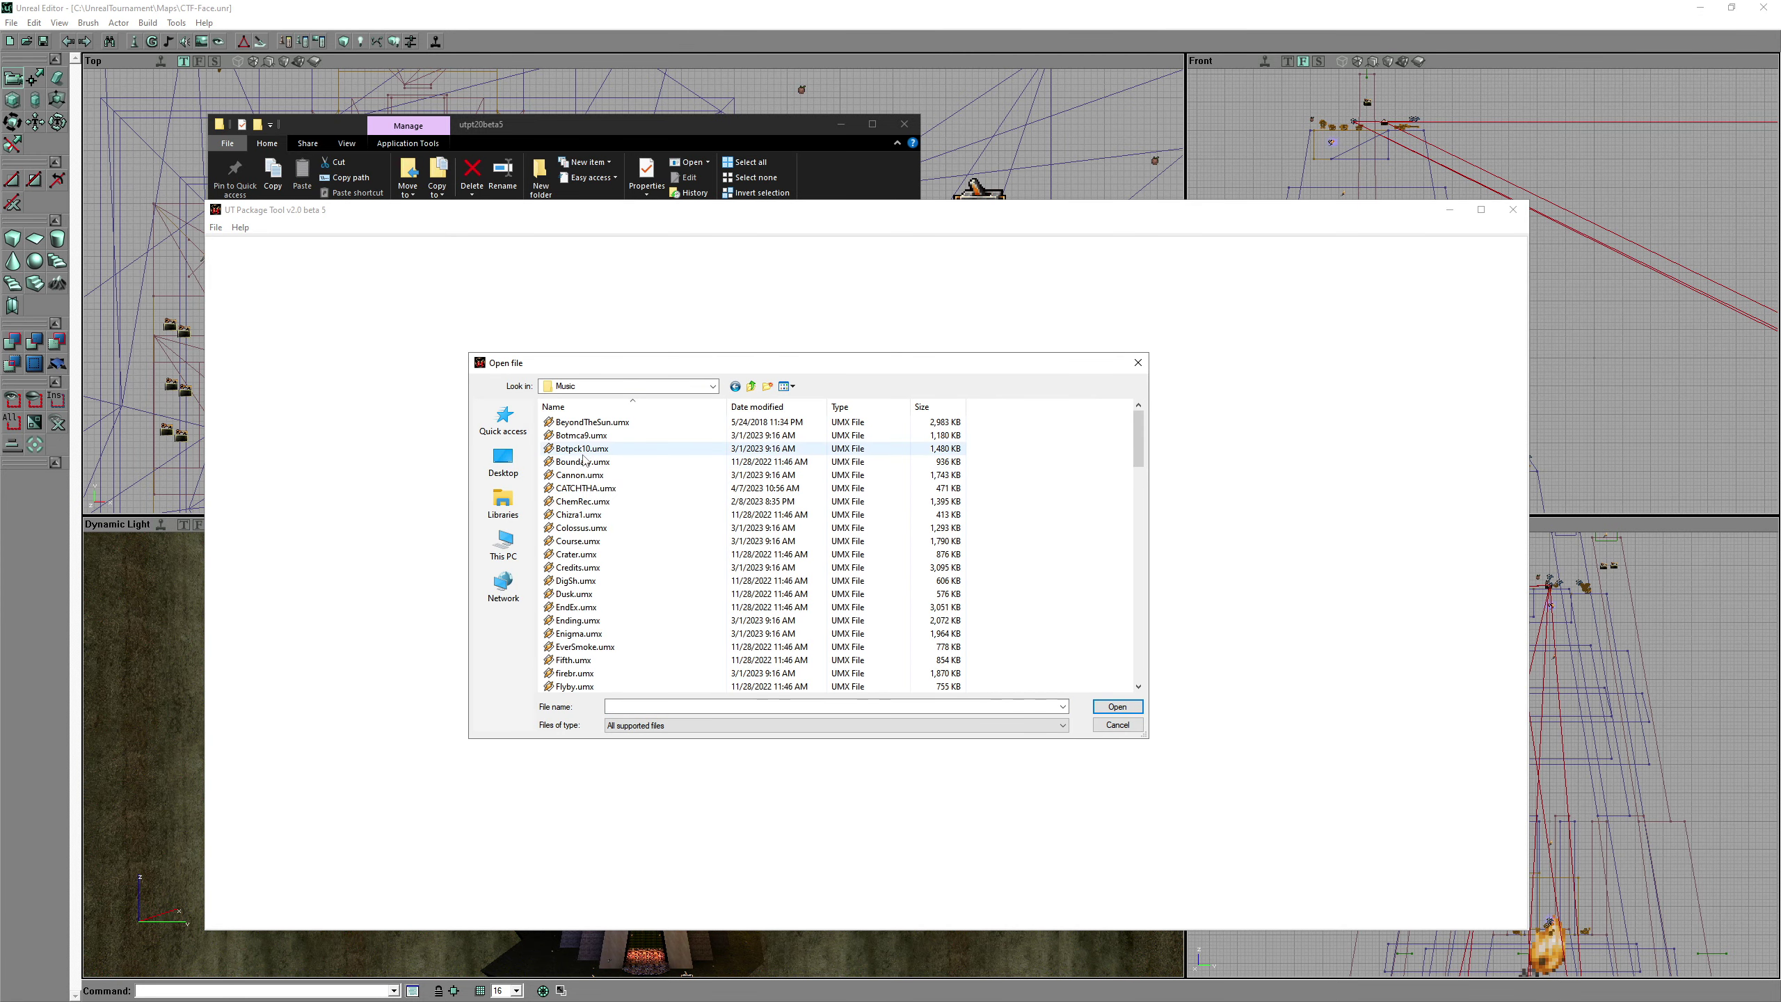
{"action": "left_click", "coordinate": [586, 489]}
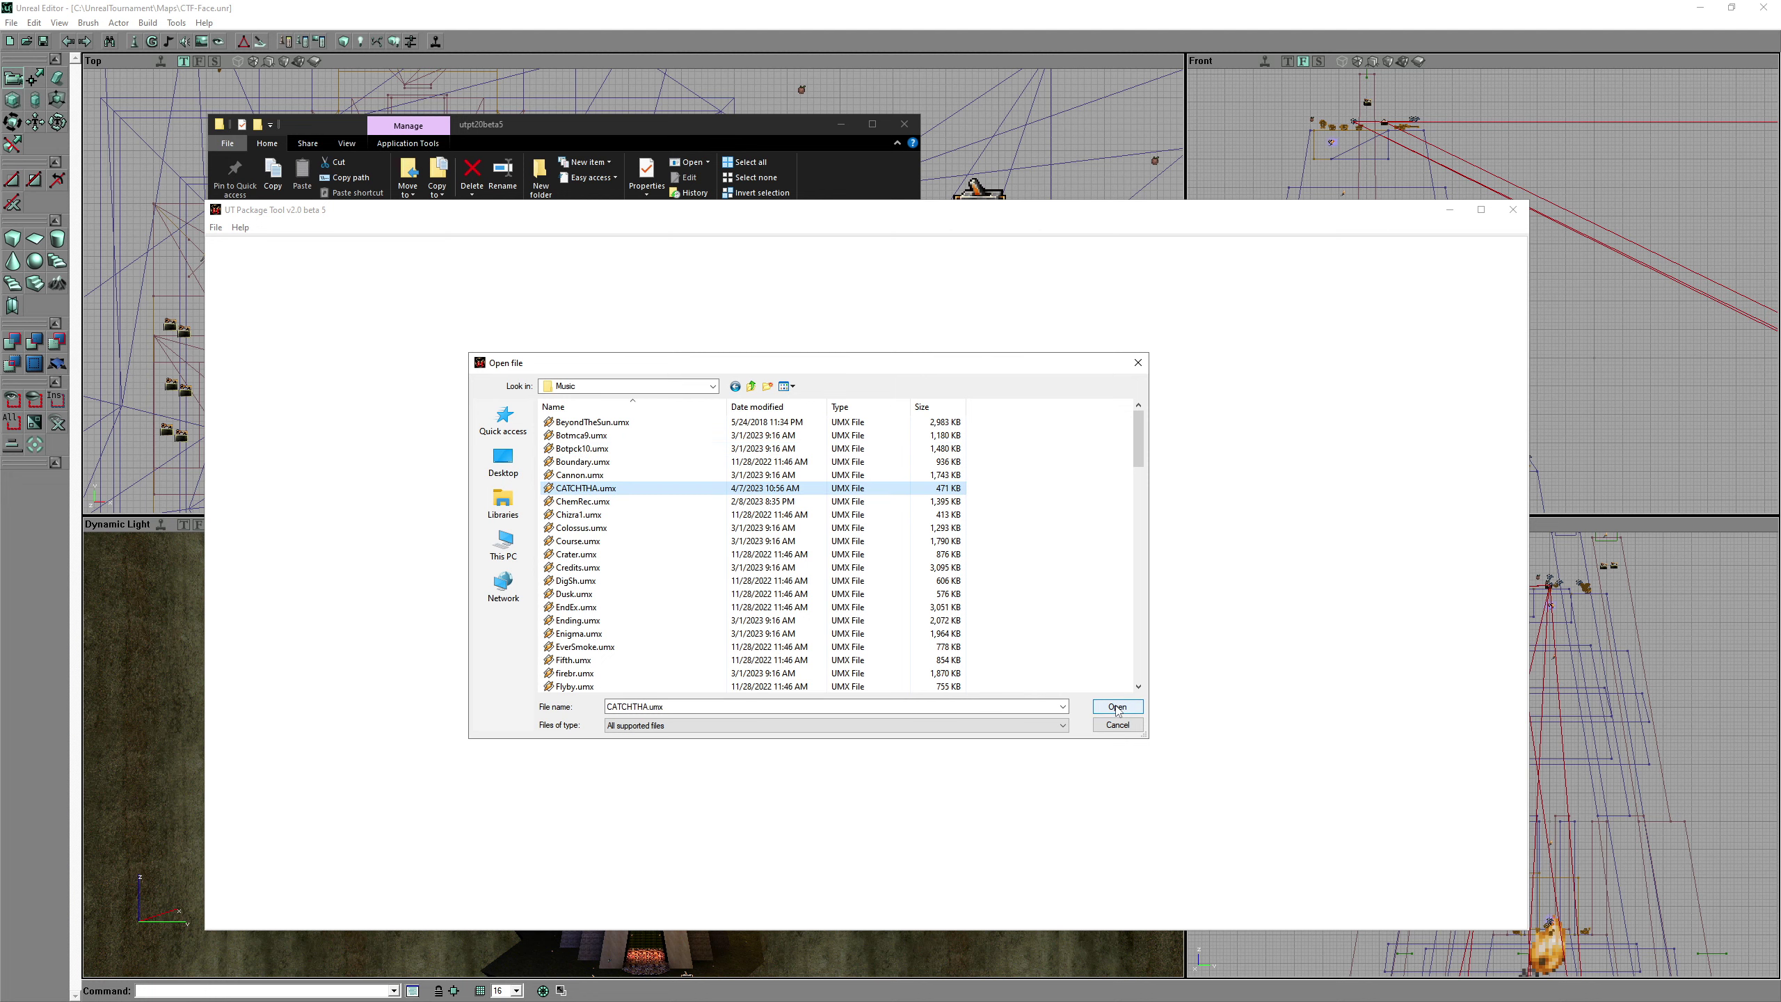
{"action": "left_click", "coordinate": [1117, 707]}
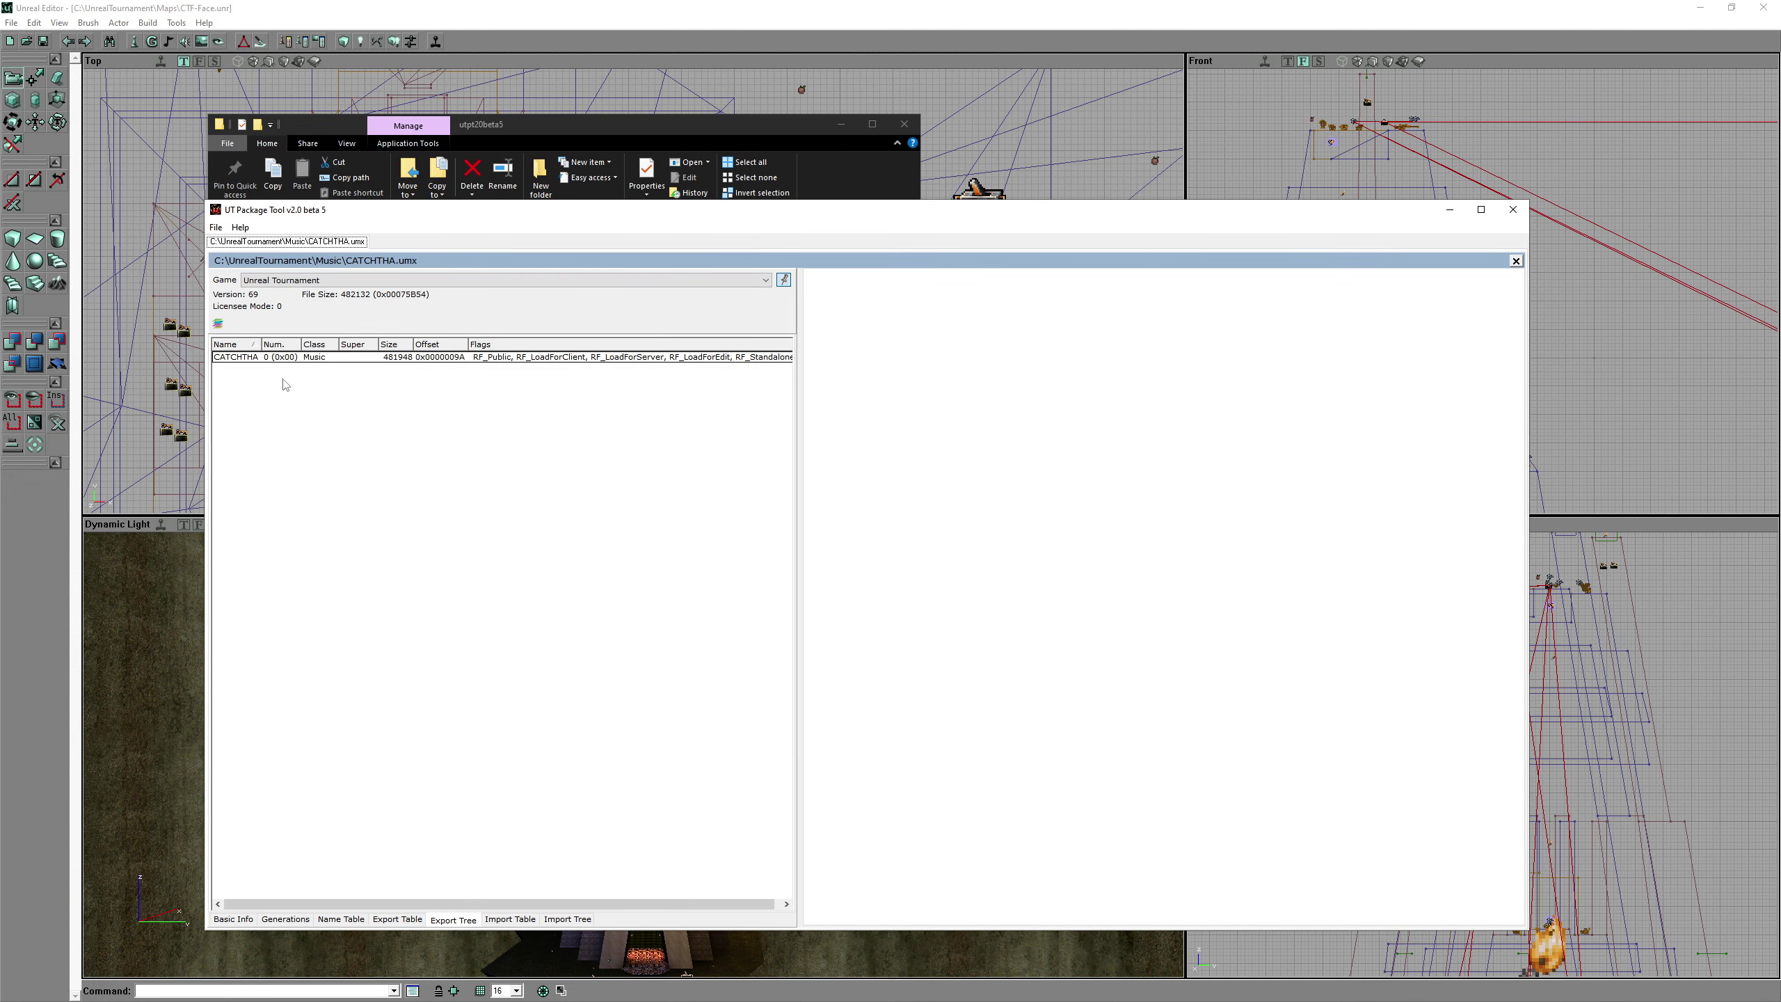
- Extract the CATCHTHA music export as S3M
{"action": "left_click", "coordinate": [271, 359]}
{"action": "right_click", "coordinate": [269, 360]}
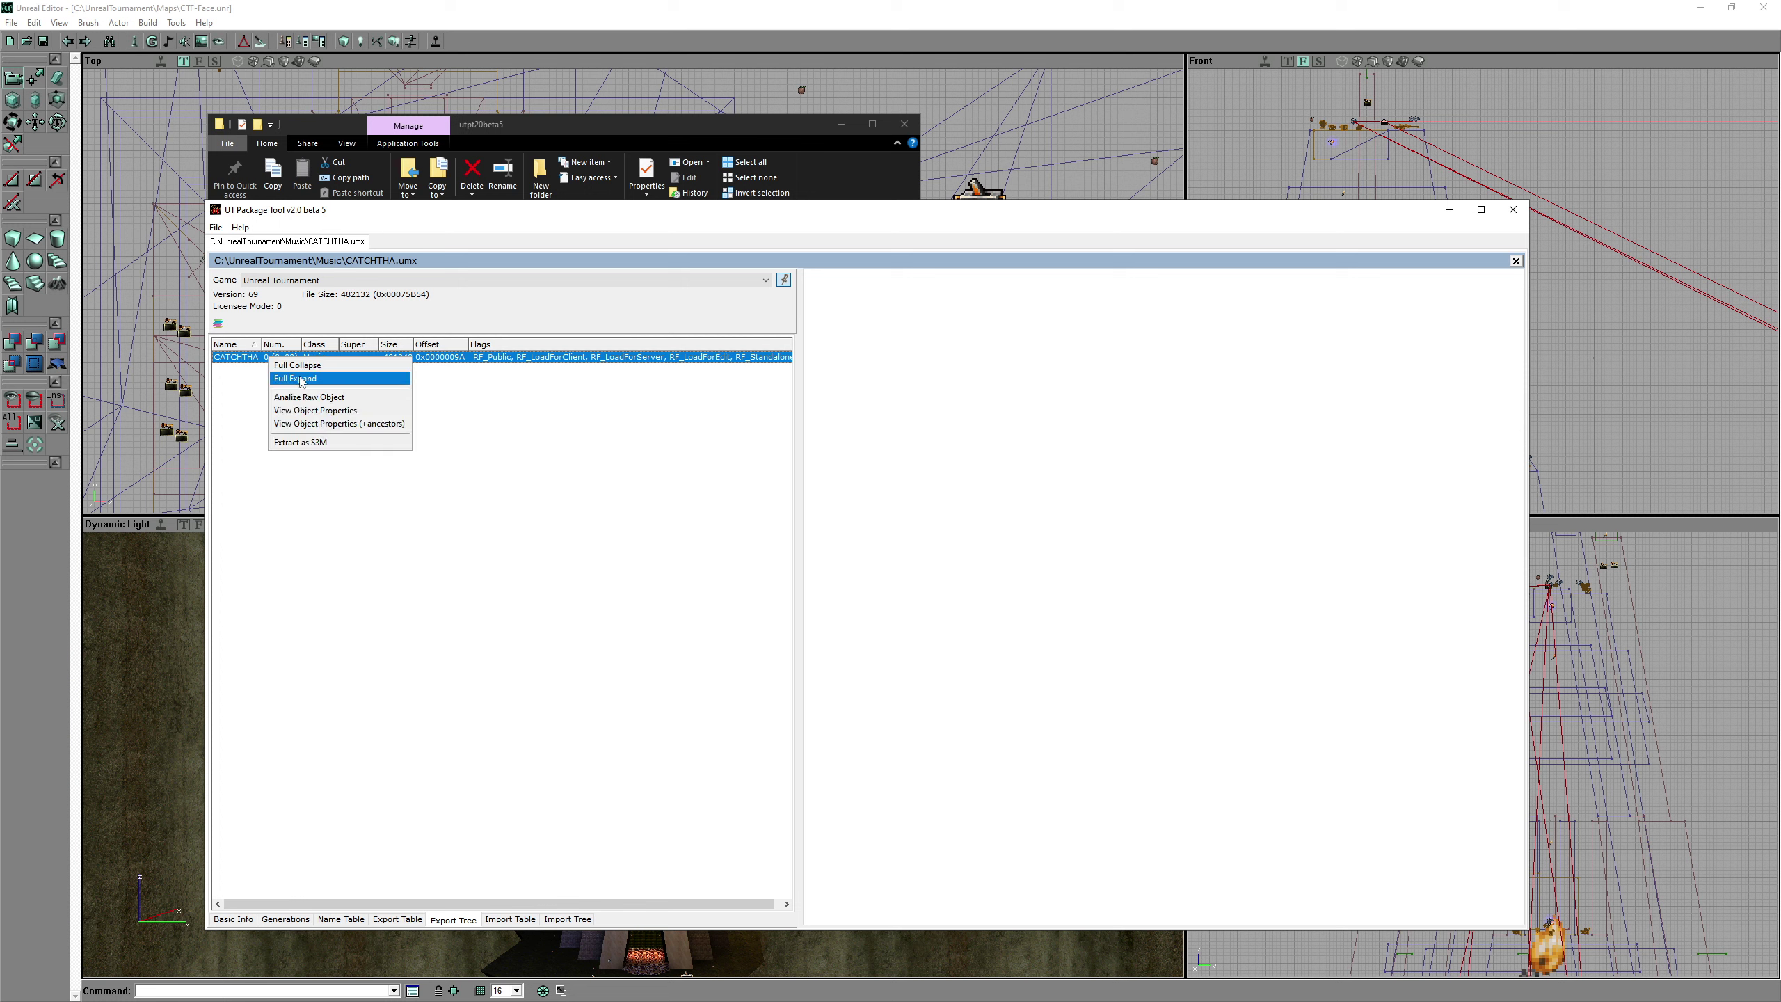
{"action": "left_click", "coordinate": [314, 442]}
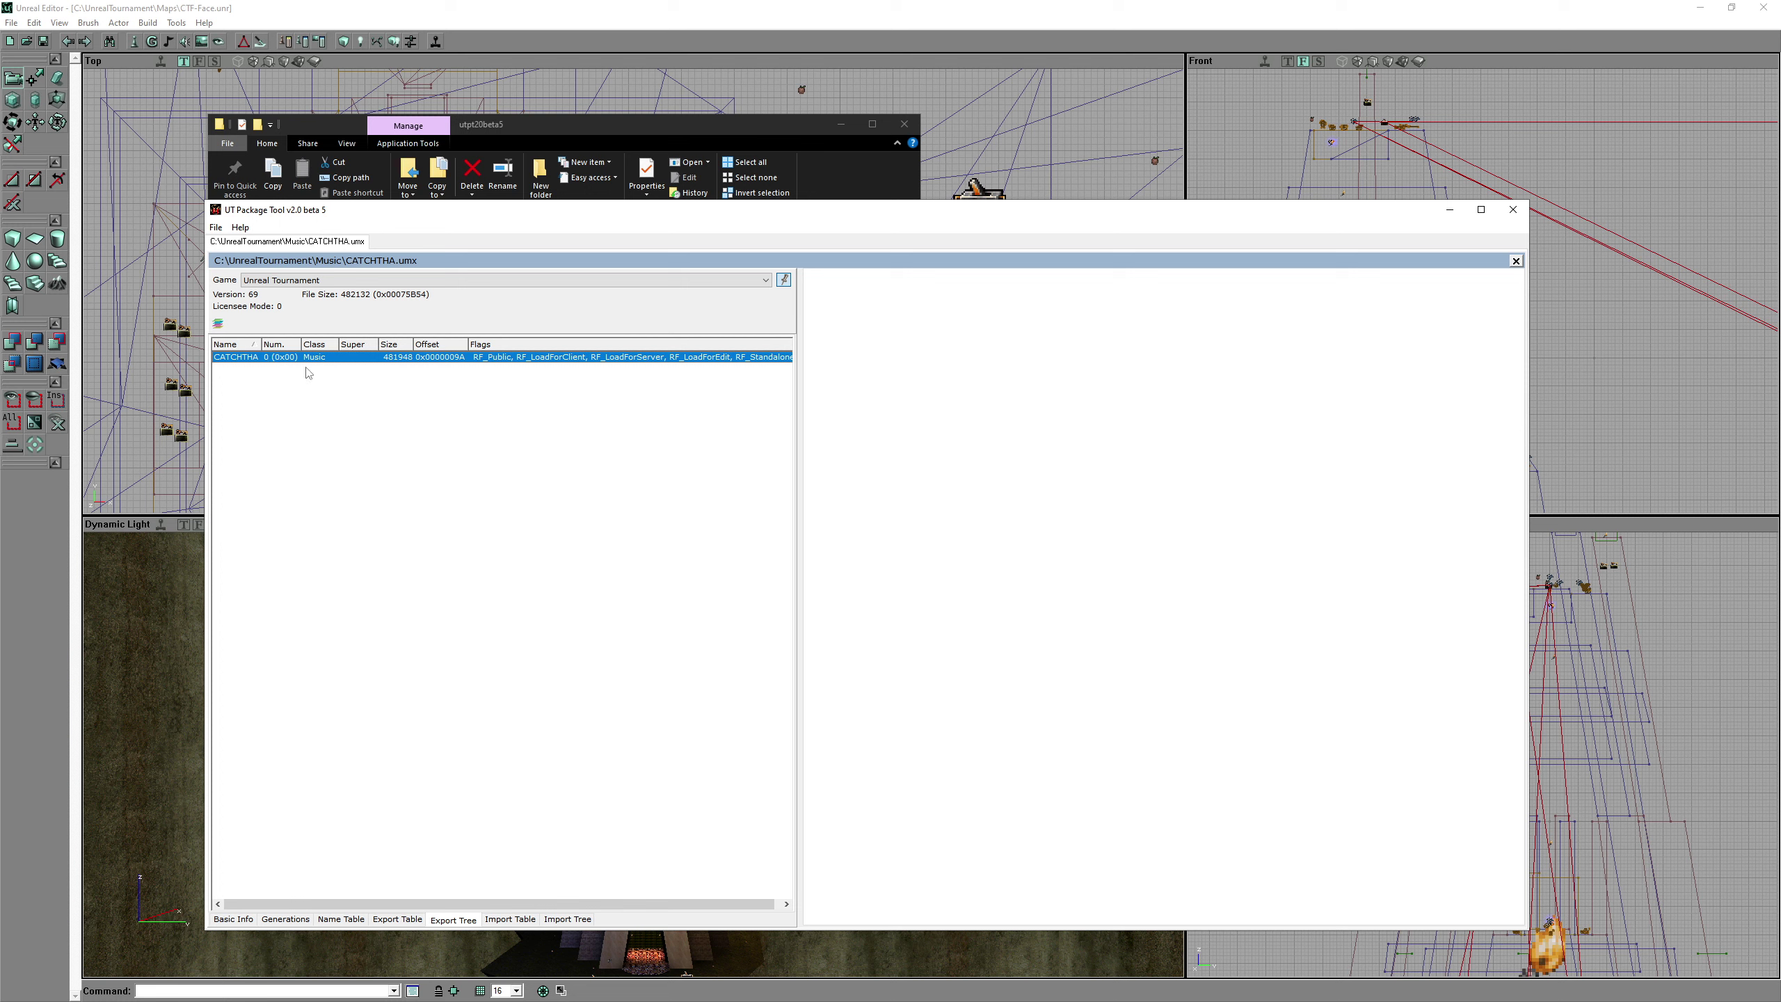
- Browse to the UnrealTournament Sounds folder to open another package
{"action": "left_click", "coordinate": [216, 227]}
{"action": "left_click", "coordinate": [245, 243]}
{"action": "left_click", "coordinate": [750, 386]}
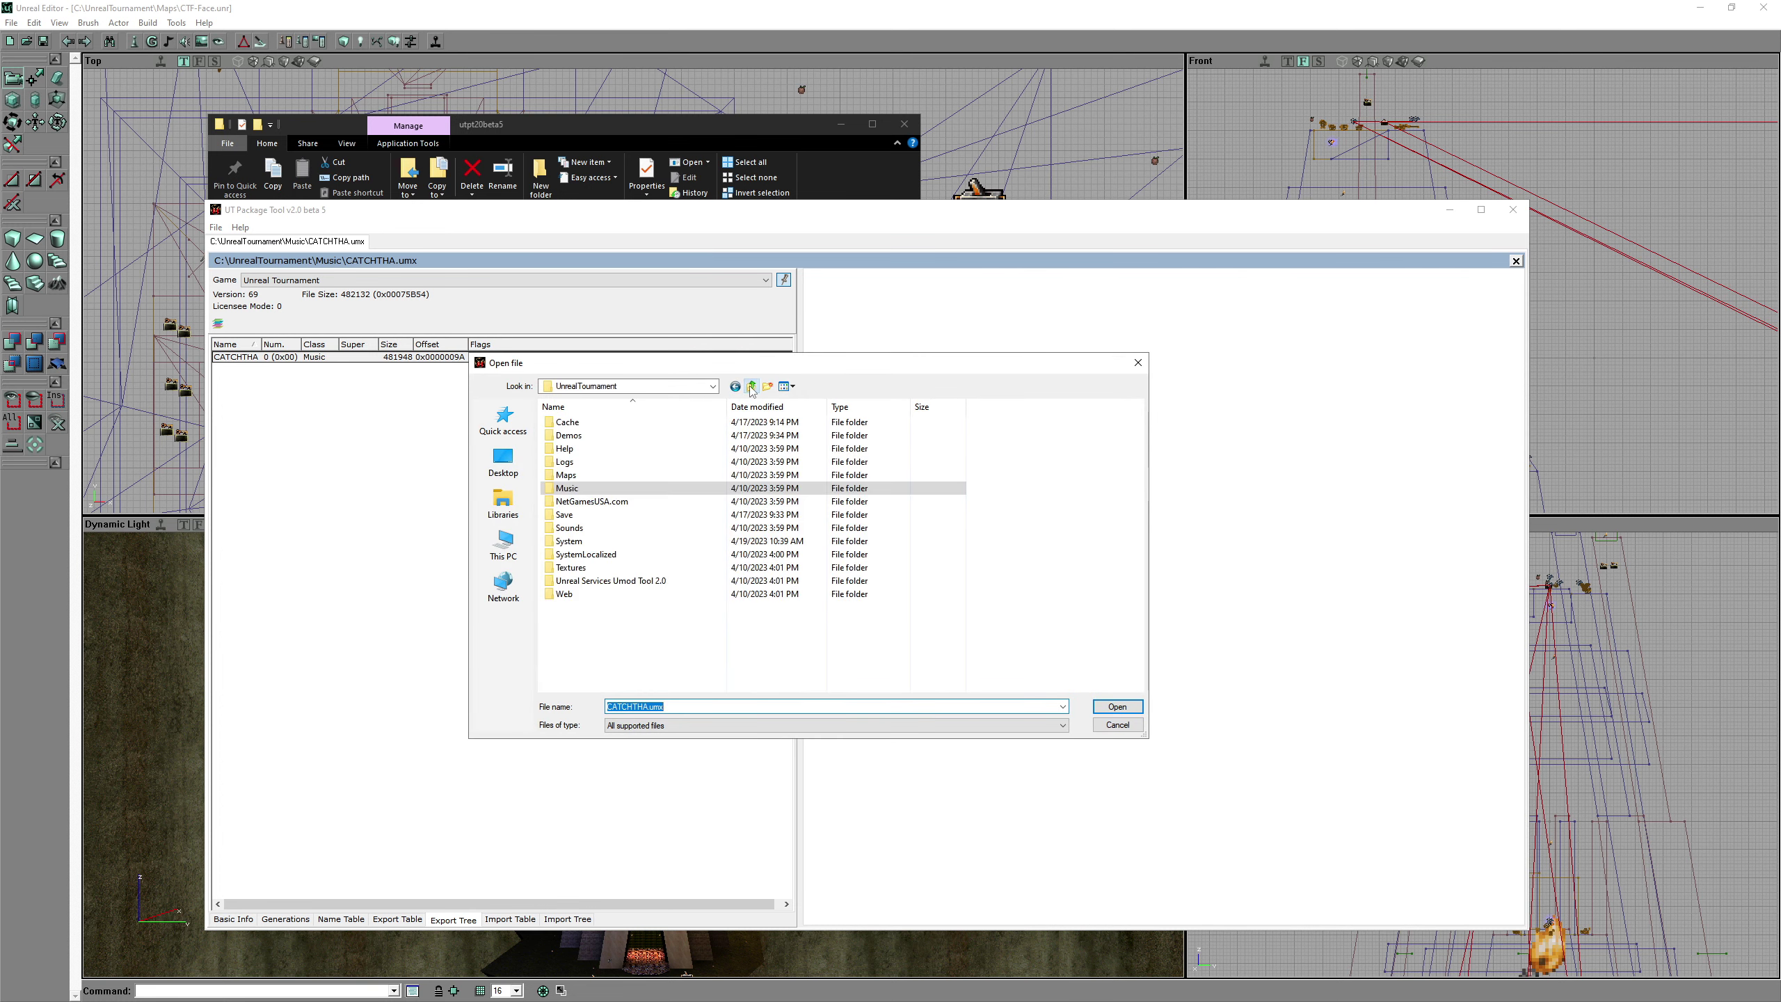
- Open Sounds\Announcer.uax and extract the dominating sound as WAV
{"action": "double_click", "coordinate": [775, 570]}
{"action": "key", "text": "Return"}
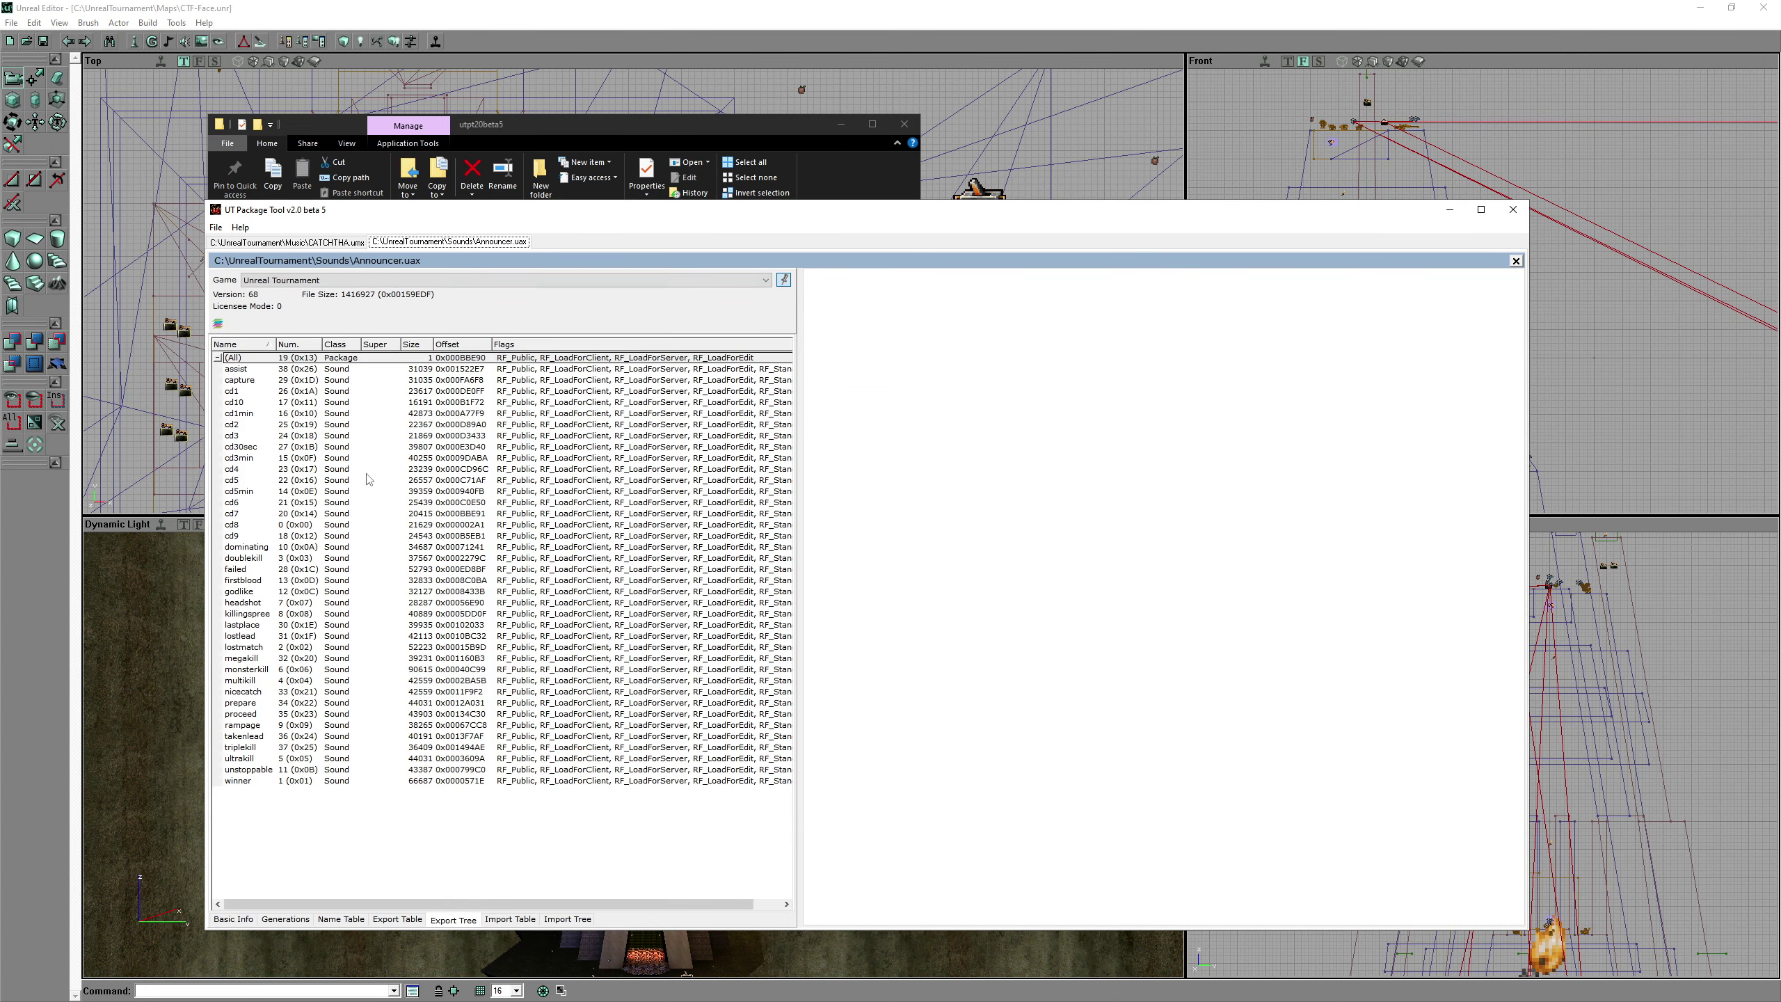
{"action": "left_click", "coordinate": [253, 549]}
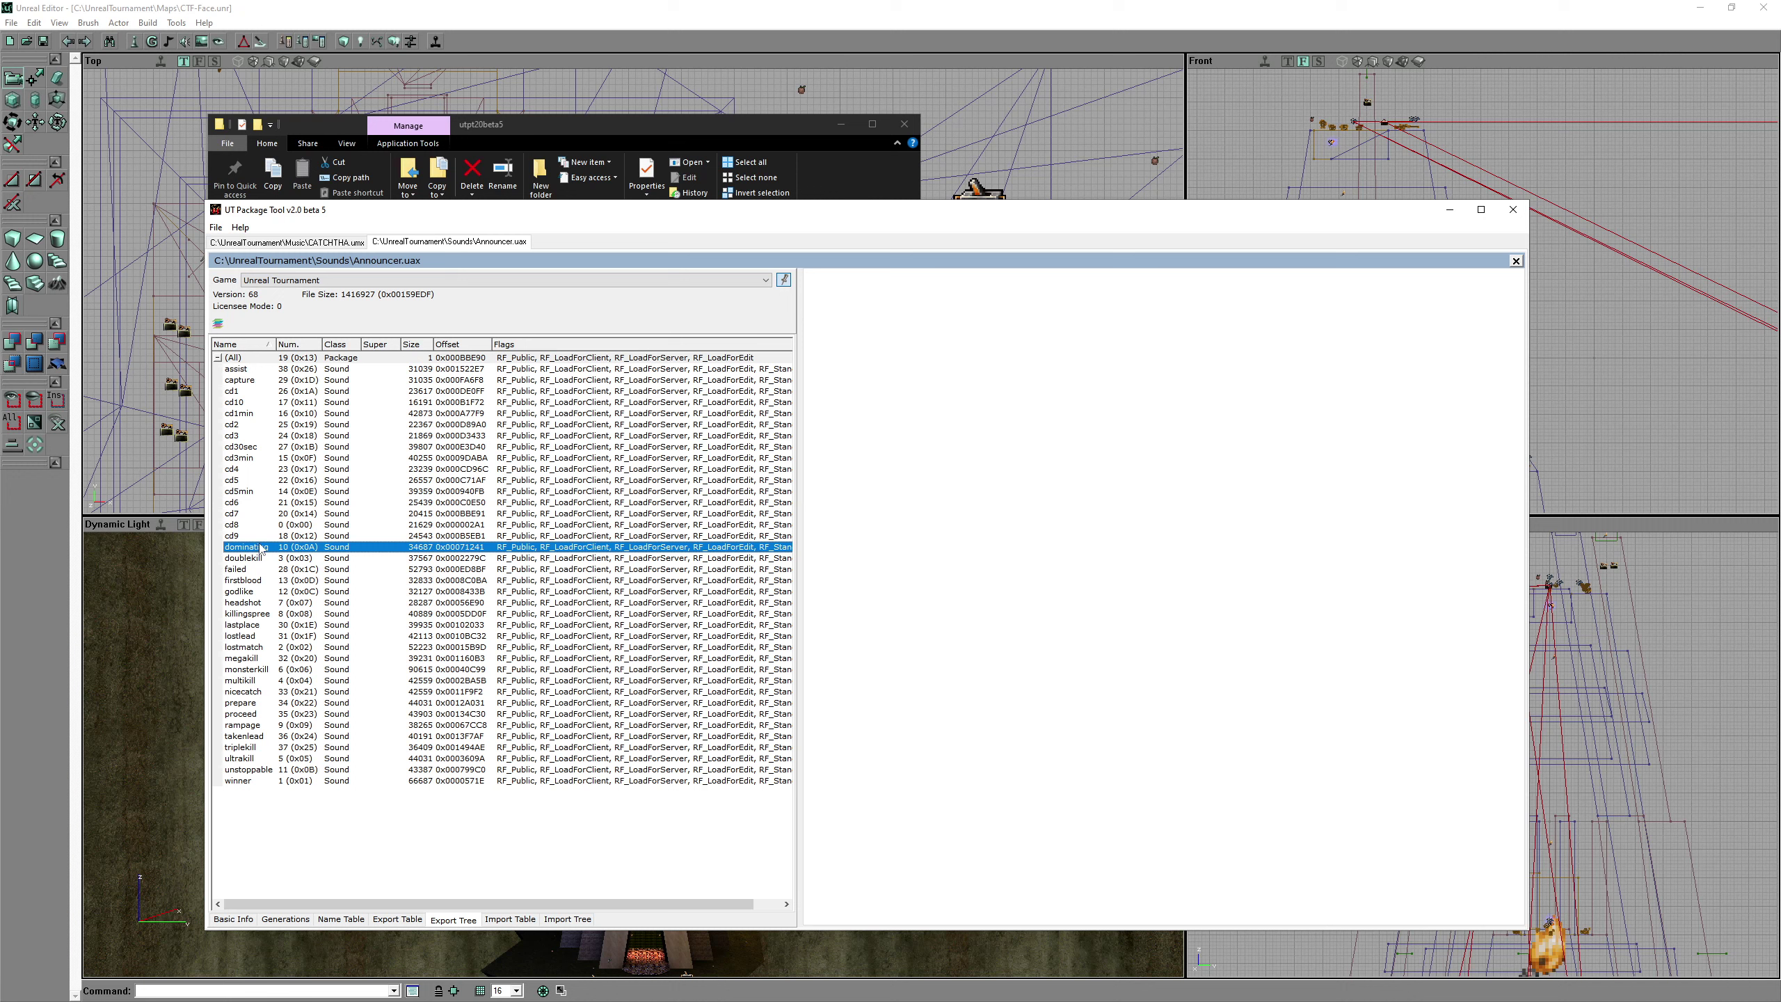
{"action": "right_click", "coordinate": [260, 548]}
{"action": "left_click", "coordinate": [298, 624]}
- Extract every announcer sound from assist through winner as WAV
{"action": "left_click", "coordinate": [242, 368]}
{"action": "left_click", "coordinate": [251, 780], "text": "shift"}
{"action": "right_click", "coordinate": [296, 562]}
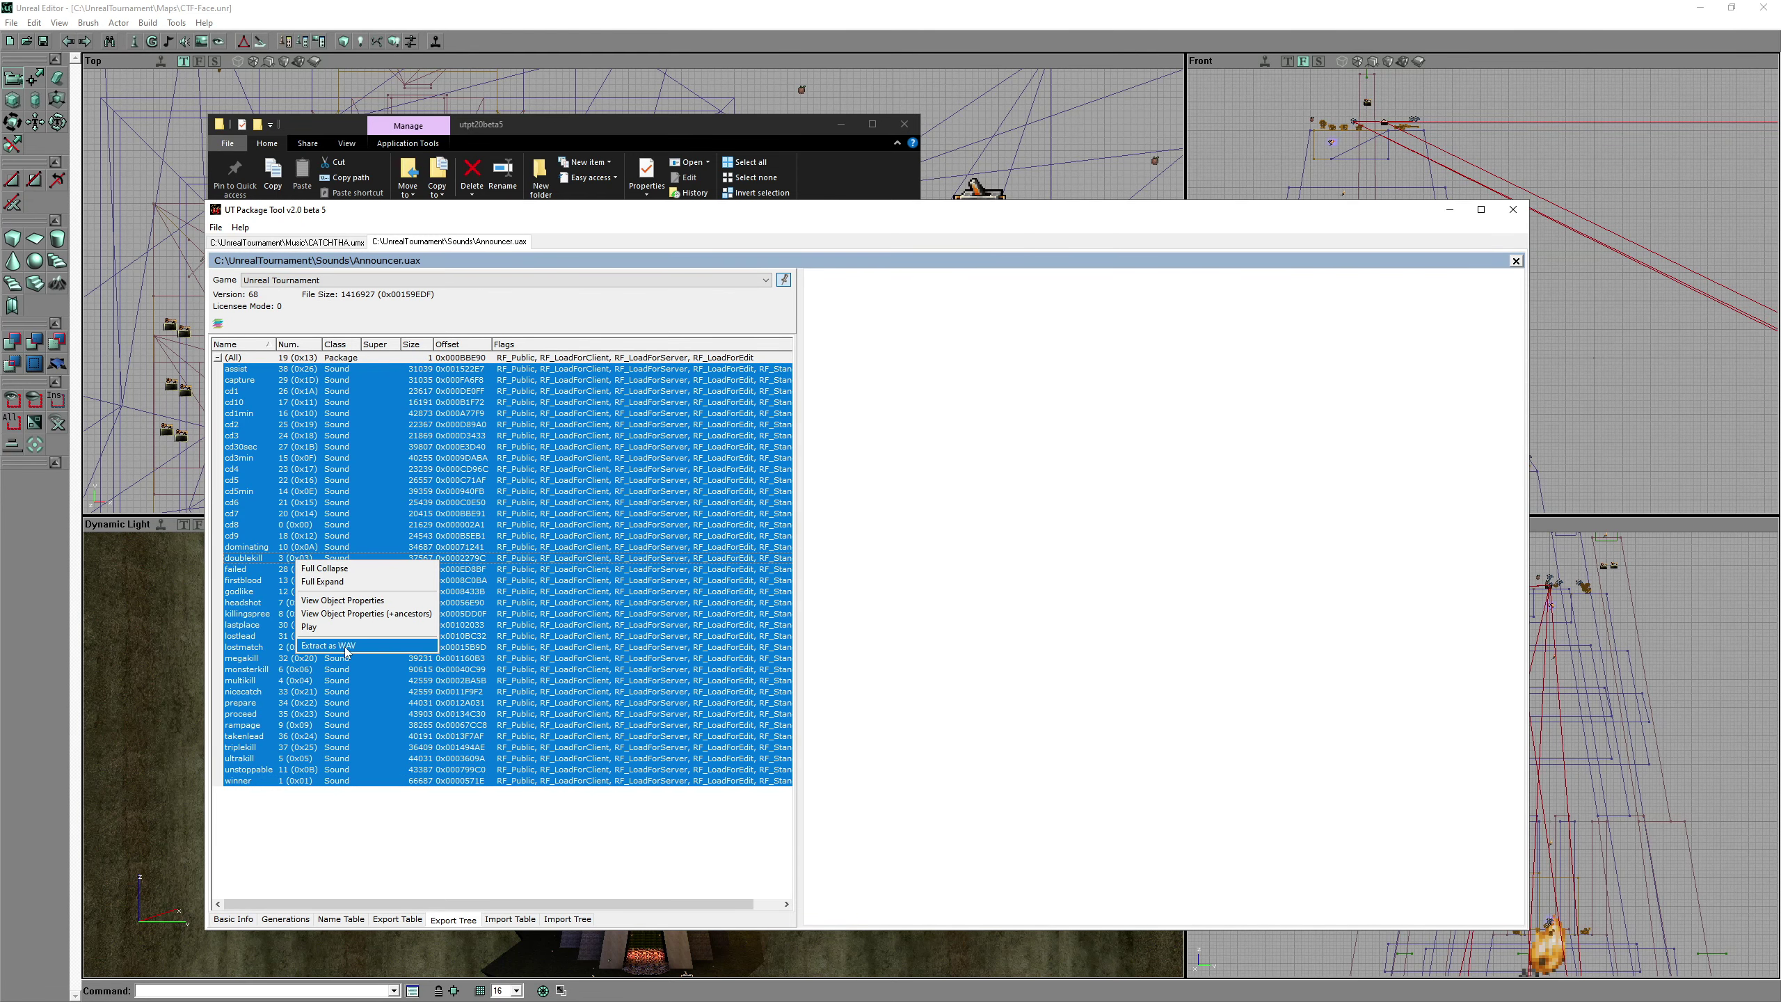
{"action": "left_click", "coordinate": [333, 408]}
- Reselect all announcer sounds and play them
{"action": "left_click", "coordinate": [333, 371]}
{"action": "left_click", "coordinate": [340, 781], "text": "shift"}
{"action": "right_click", "coordinate": [343, 750]}
{"action": "left_click", "coordinate": [387, 818]}
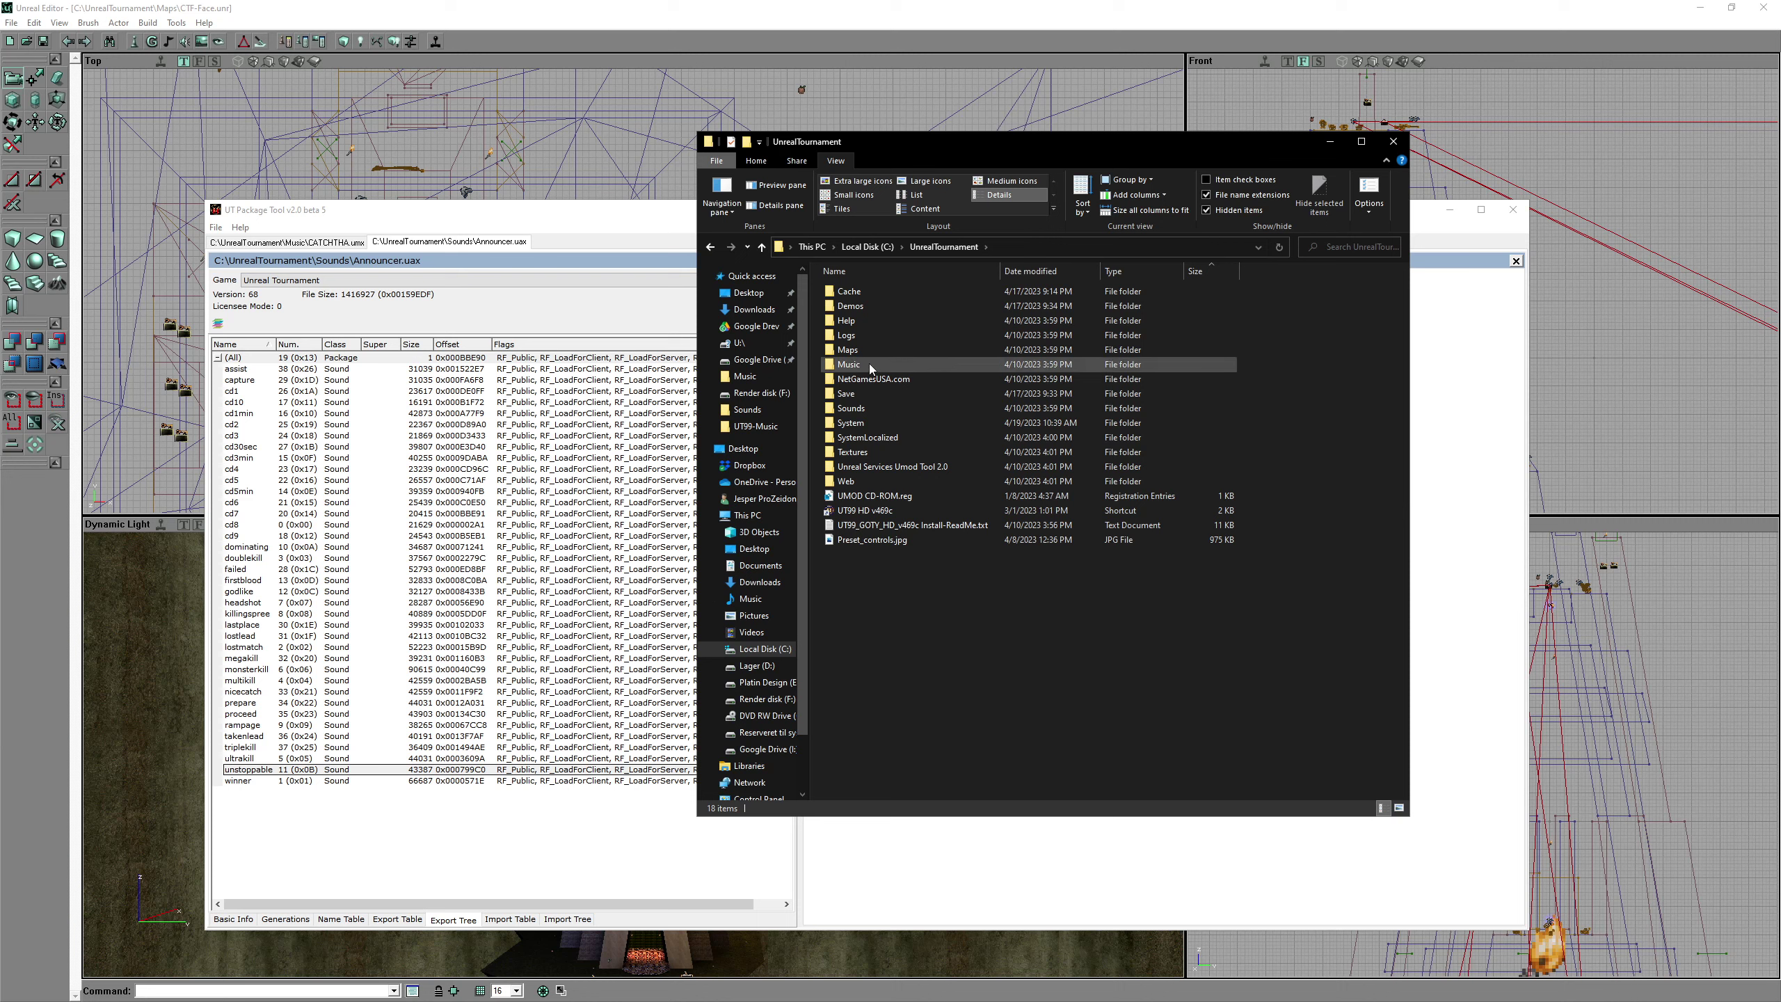
- Play CATCHTHA.umx from the Music folder in Winamp as "Catch that goblin!"
{"action": "double_click", "coordinate": [869, 365]}
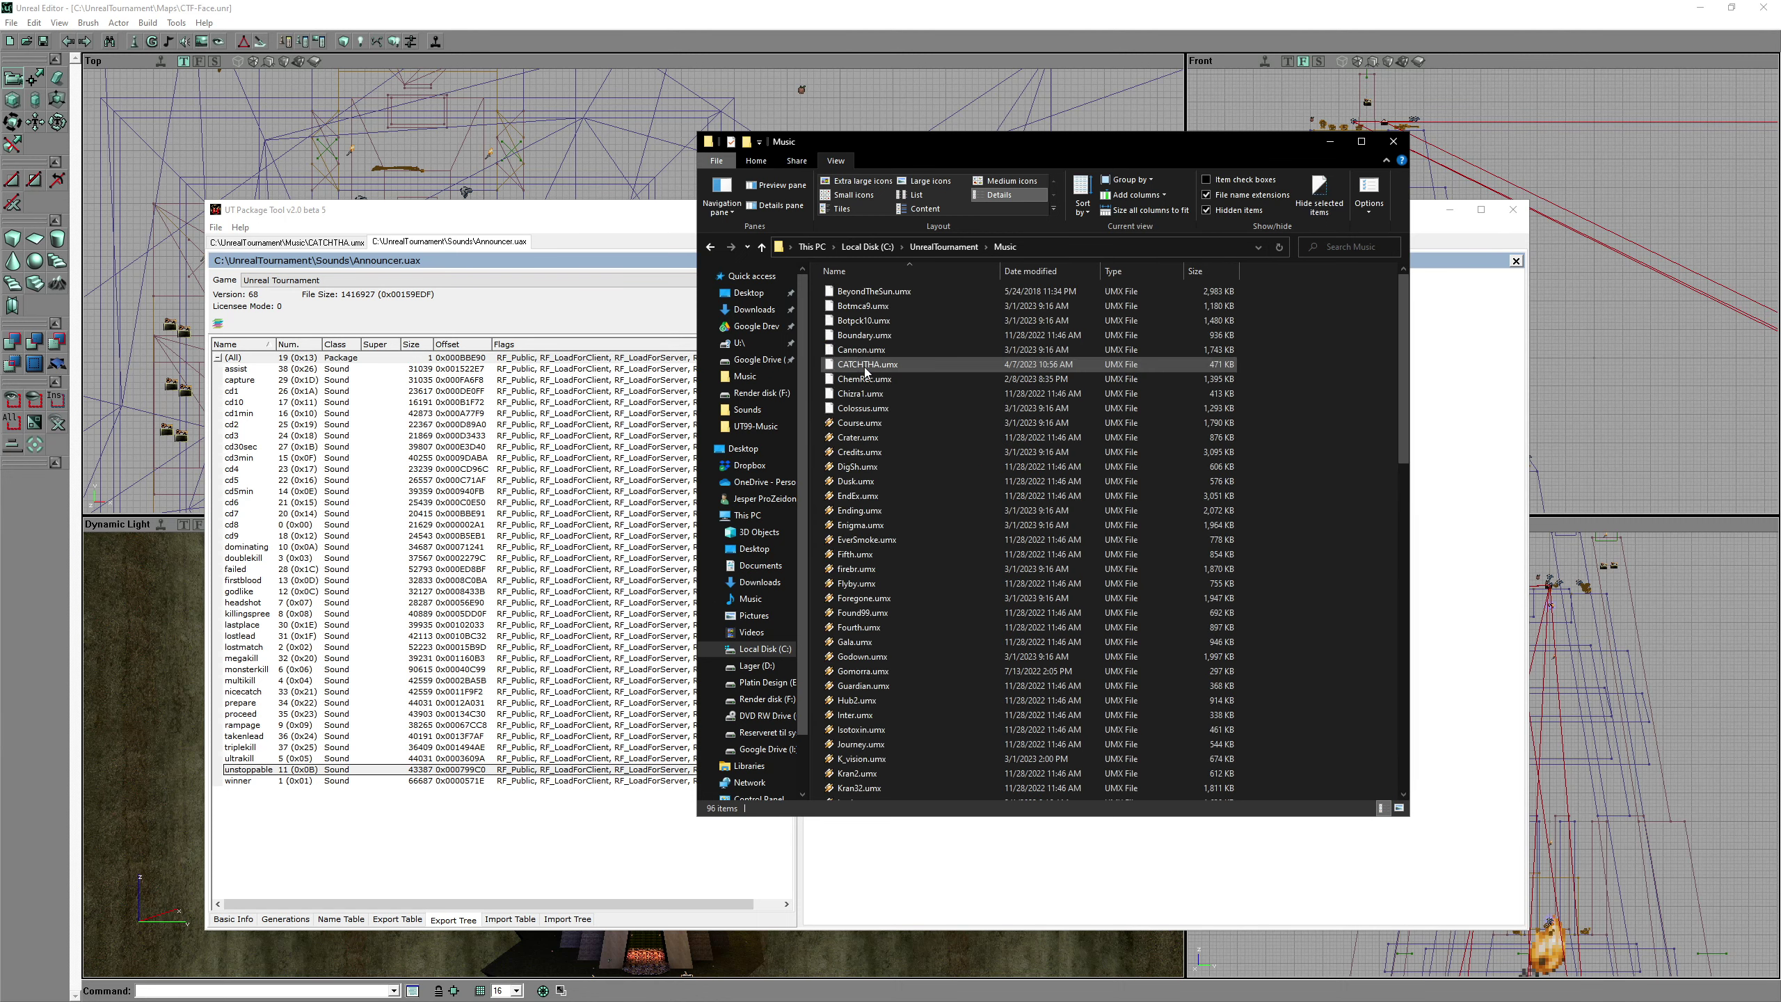
{"action": "left_click", "coordinate": [872, 370]}
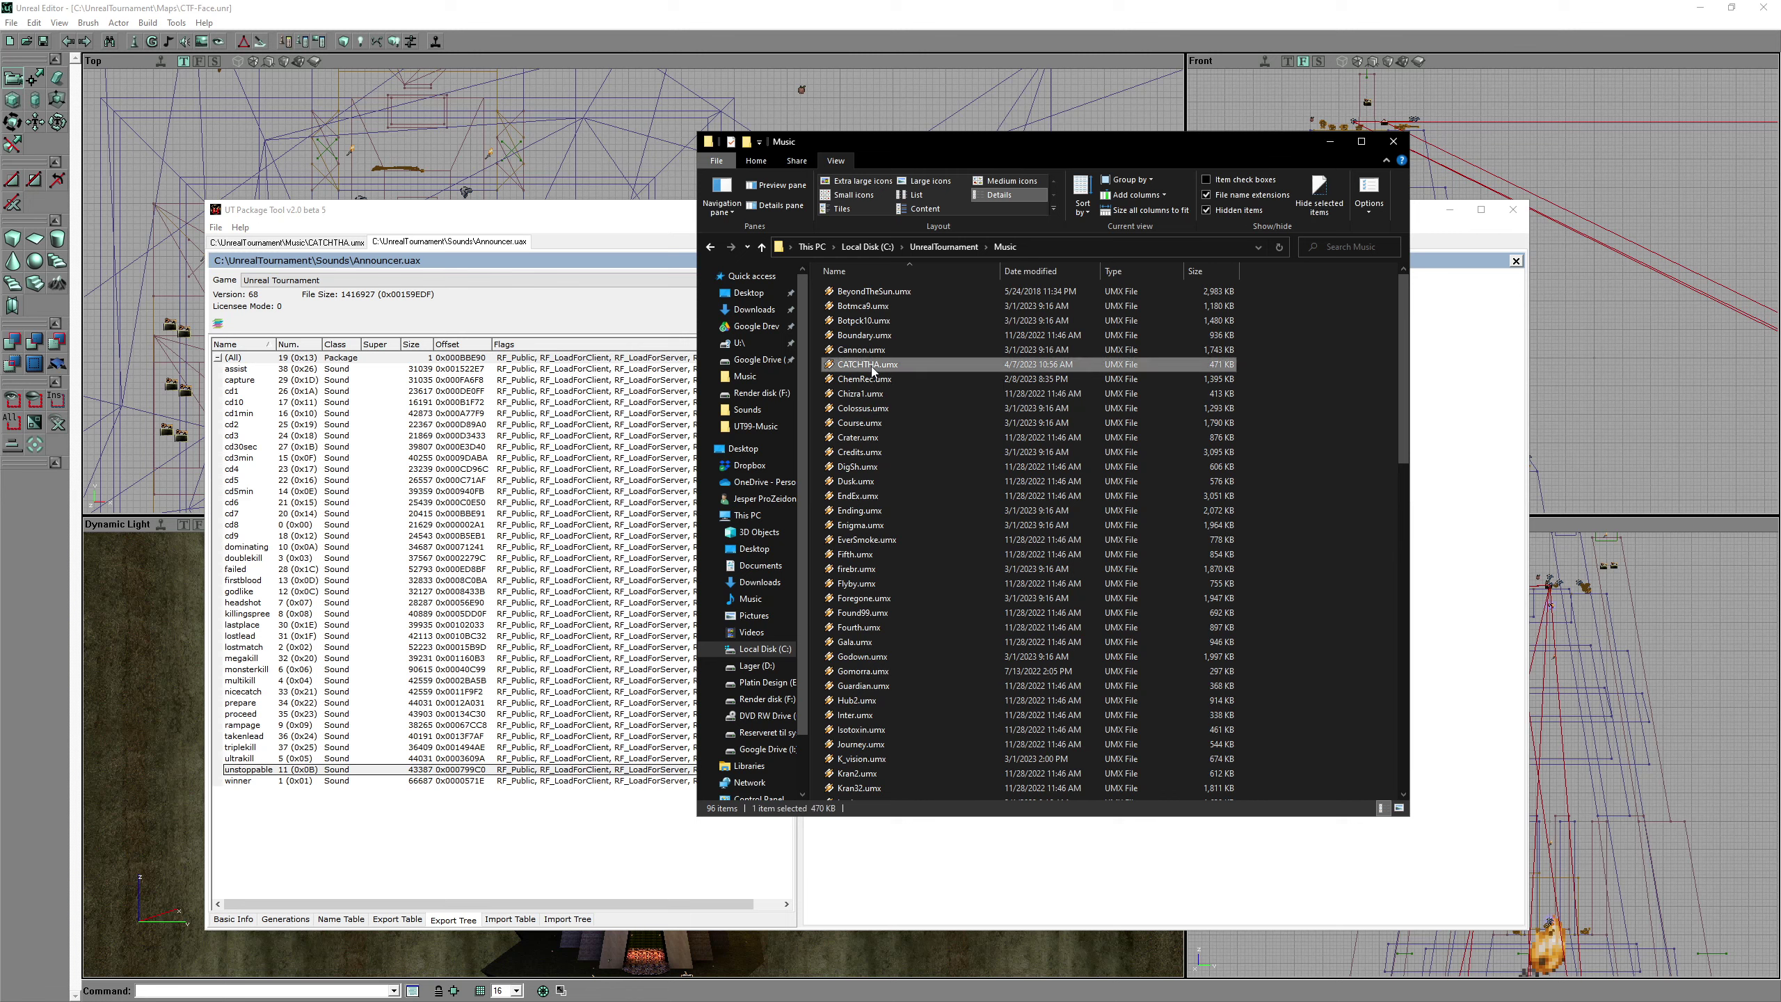
{"action": "double_click", "coordinate": [904, 369]}
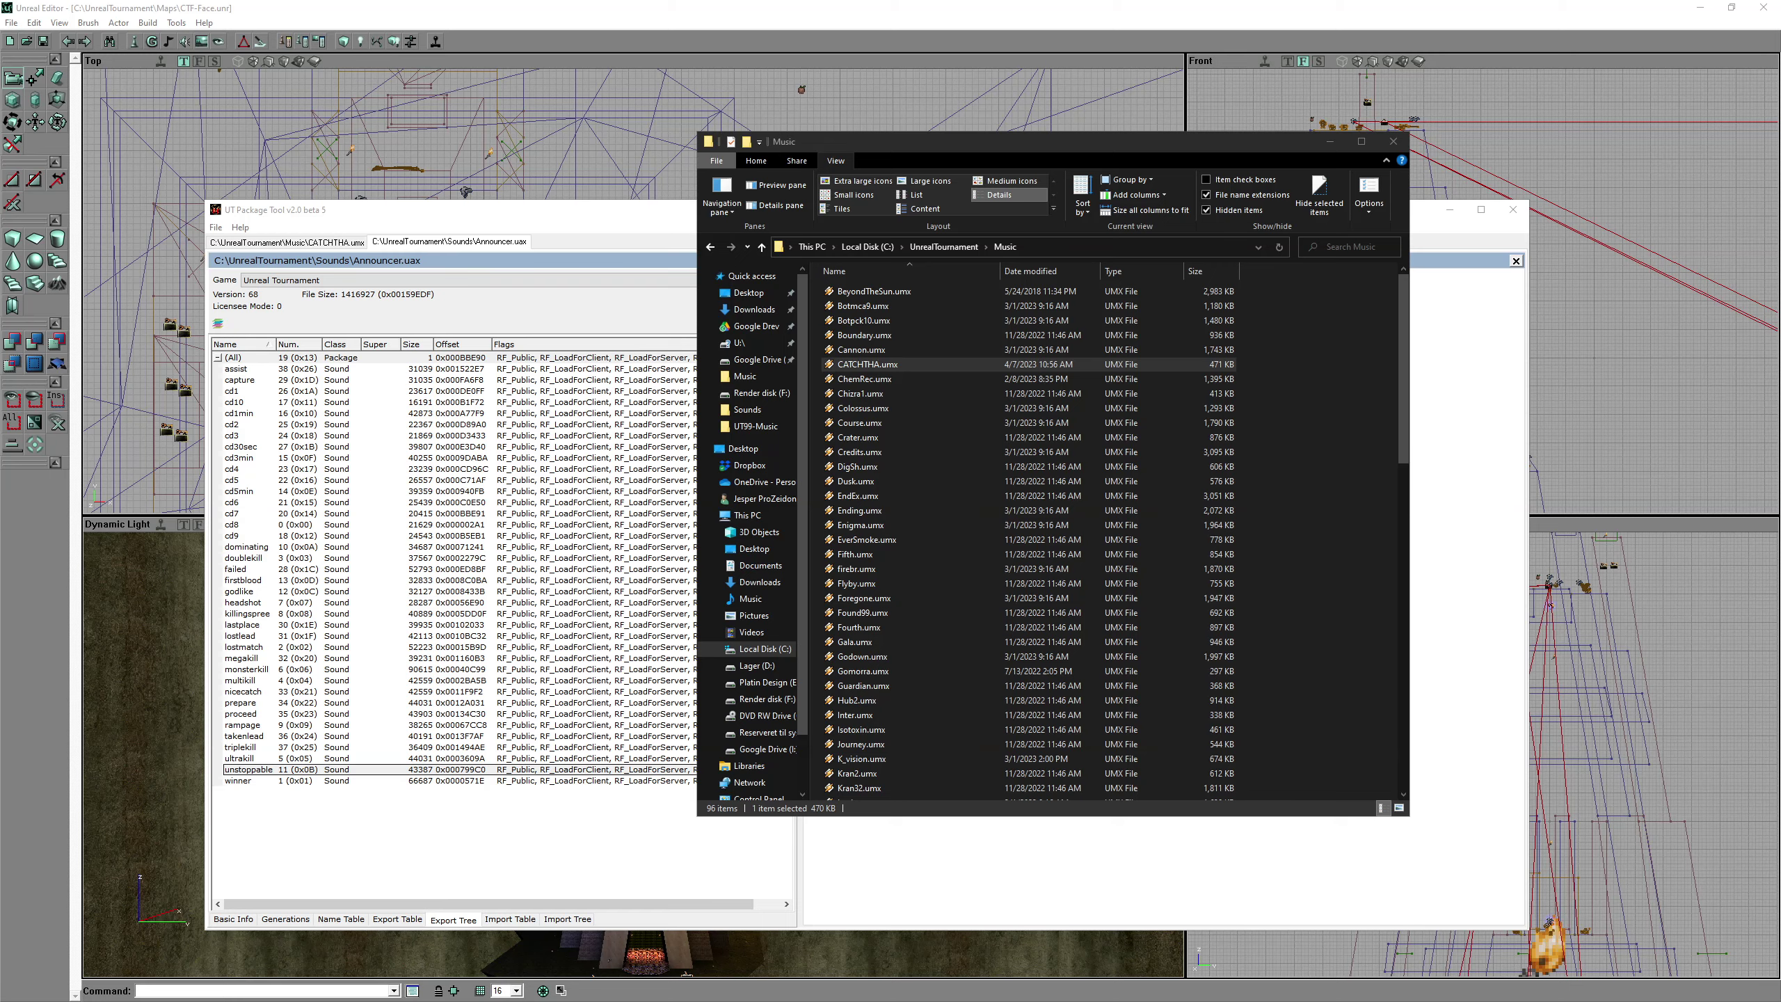
{"action": "left_click_drag", "start_coordinate": [0, 91], "coordinate": [403, 145]}
{"action": "left_click", "coordinate": [592, 183]}
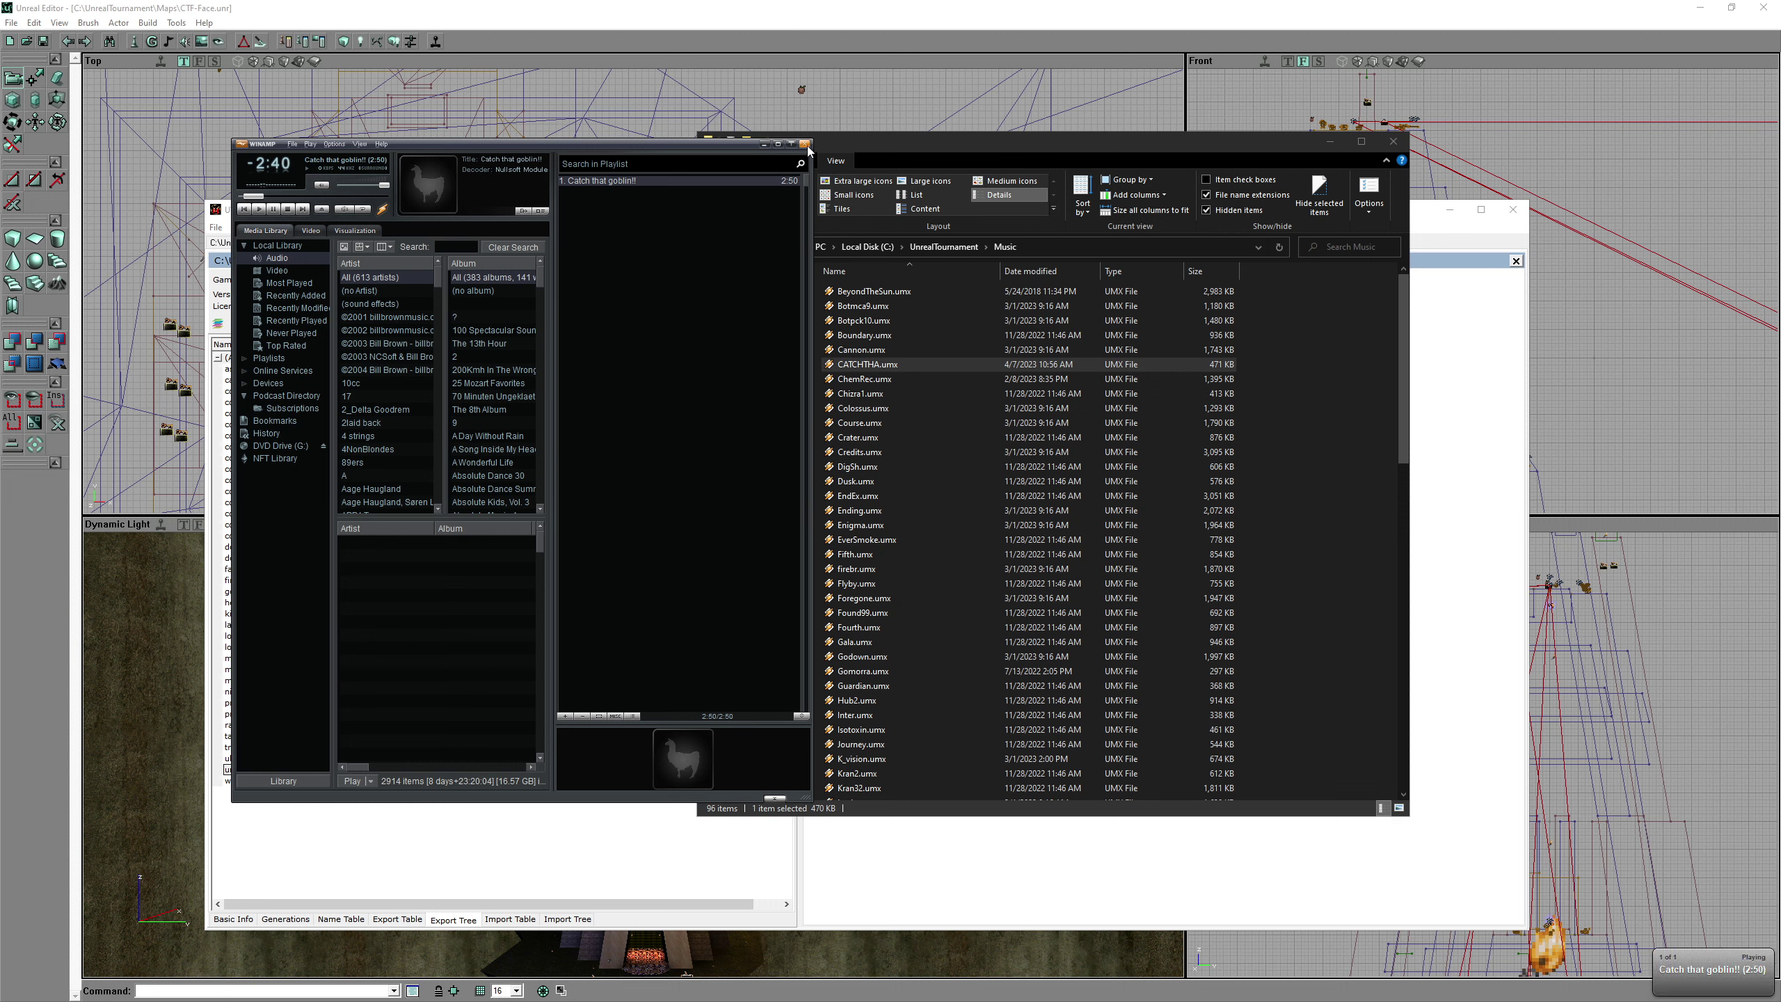
- Stop the music and place the converter browser beside the Music folder window
{"action": "left_click", "coordinate": [287, 209]}
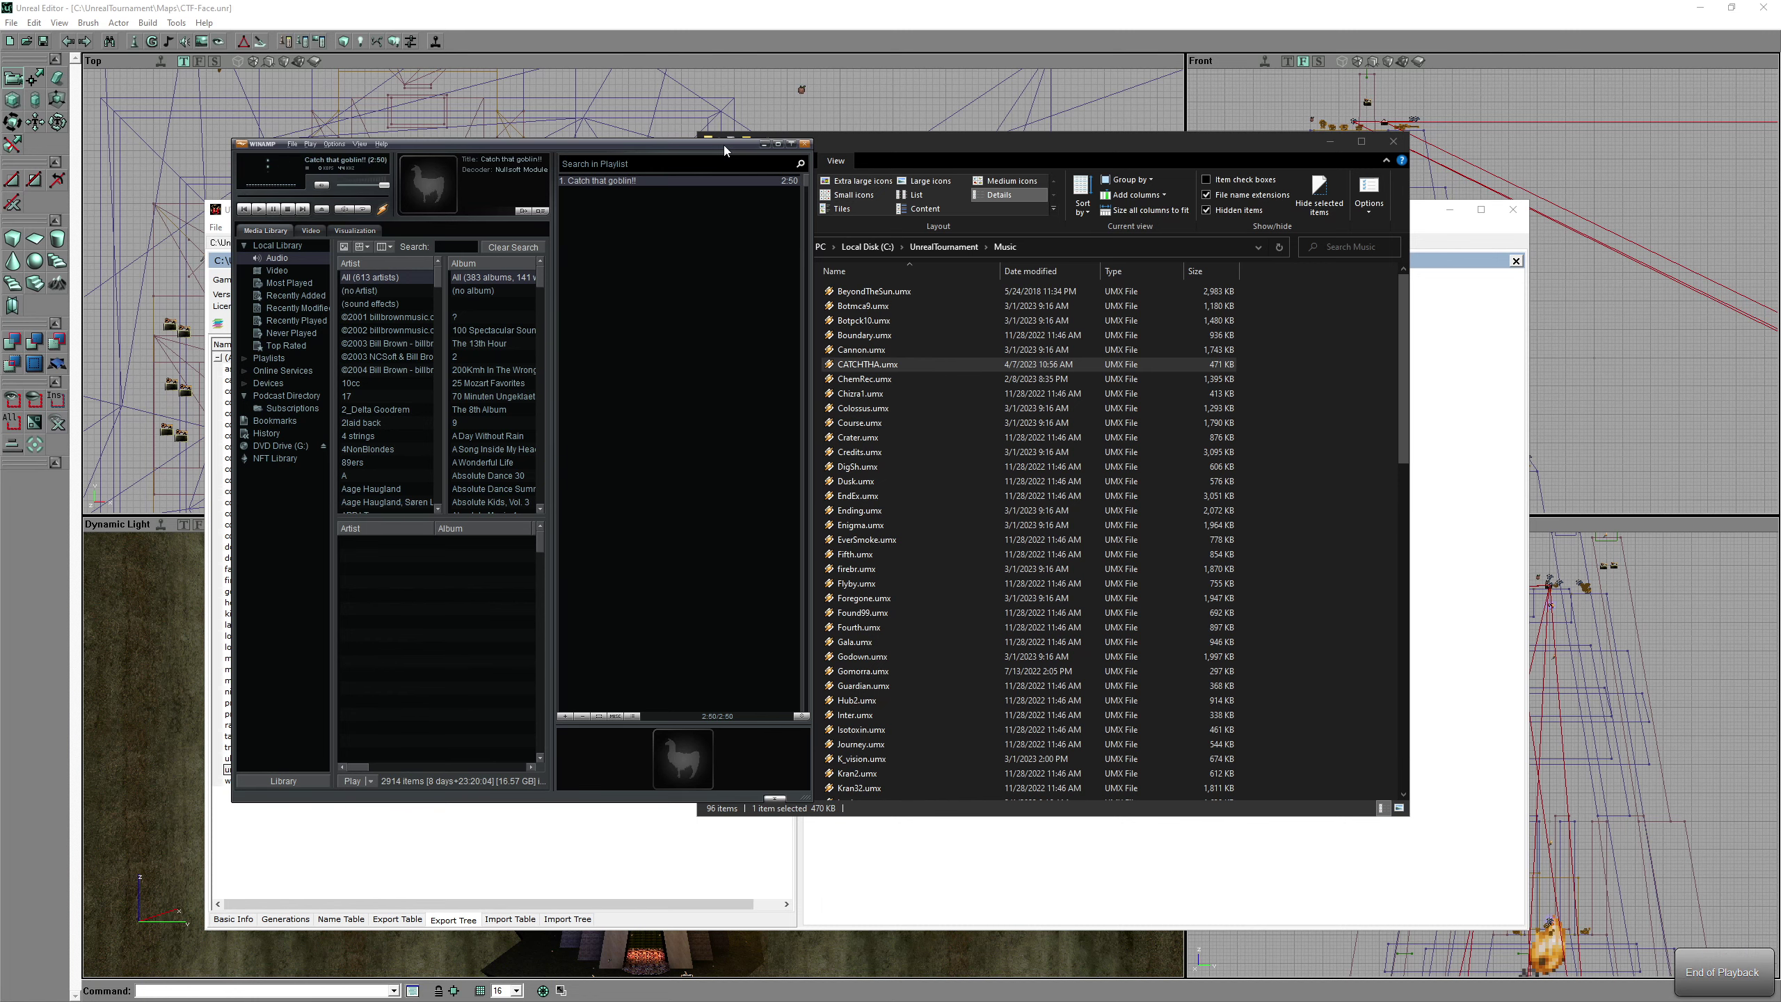
{"action": "left_click_drag", "start_coordinate": [722, 144], "coordinate": [144, 133]}
{"action": "left_click_drag", "start_coordinate": [144, 132], "coordinate": [0, 132]}
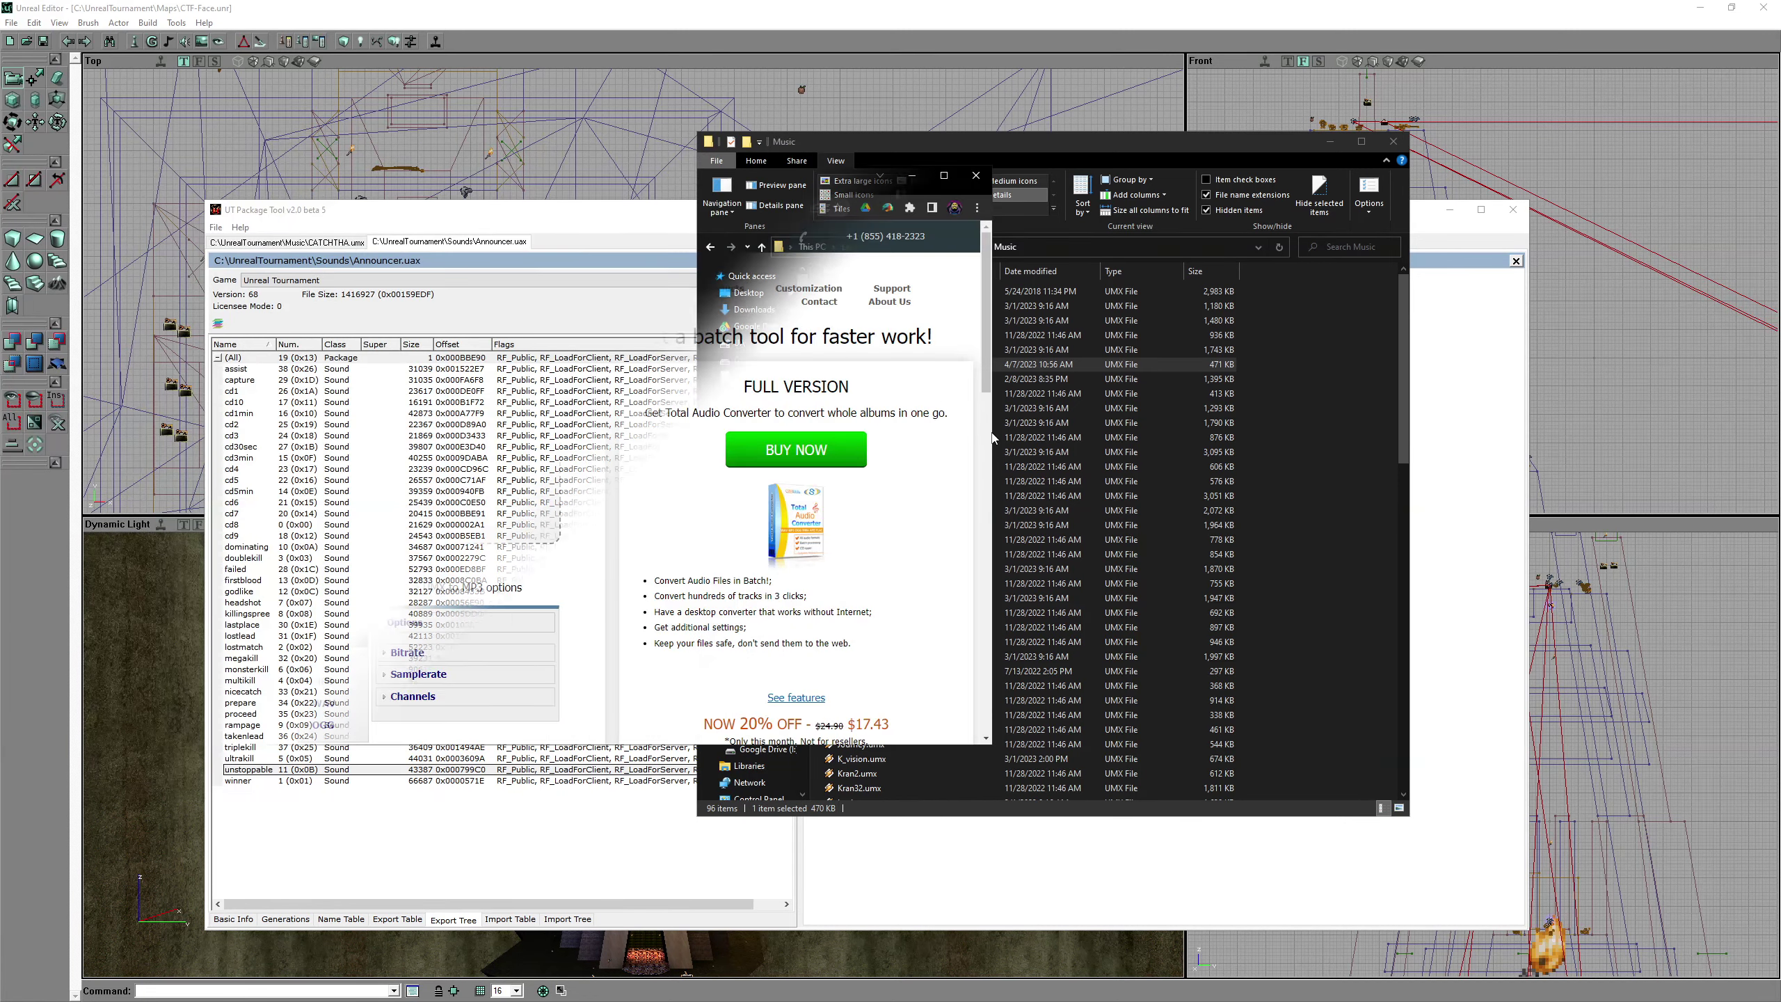
{"action": "left_click_drag", "start_coordinate": [1001, 482], "coordinate": [844, 481]}
{"action": "left_click_drag", "start_coordinate": [966, 145], "coordinate": [1183, 161]}
- Upload CATCHTHA.umx to the UMX to MP3 converter and download CATCHTHA.mp3 into Downloads
{"action": "left_click_drag", "start_coordinate": [1083, 391], "coordinate": [423, 535]}
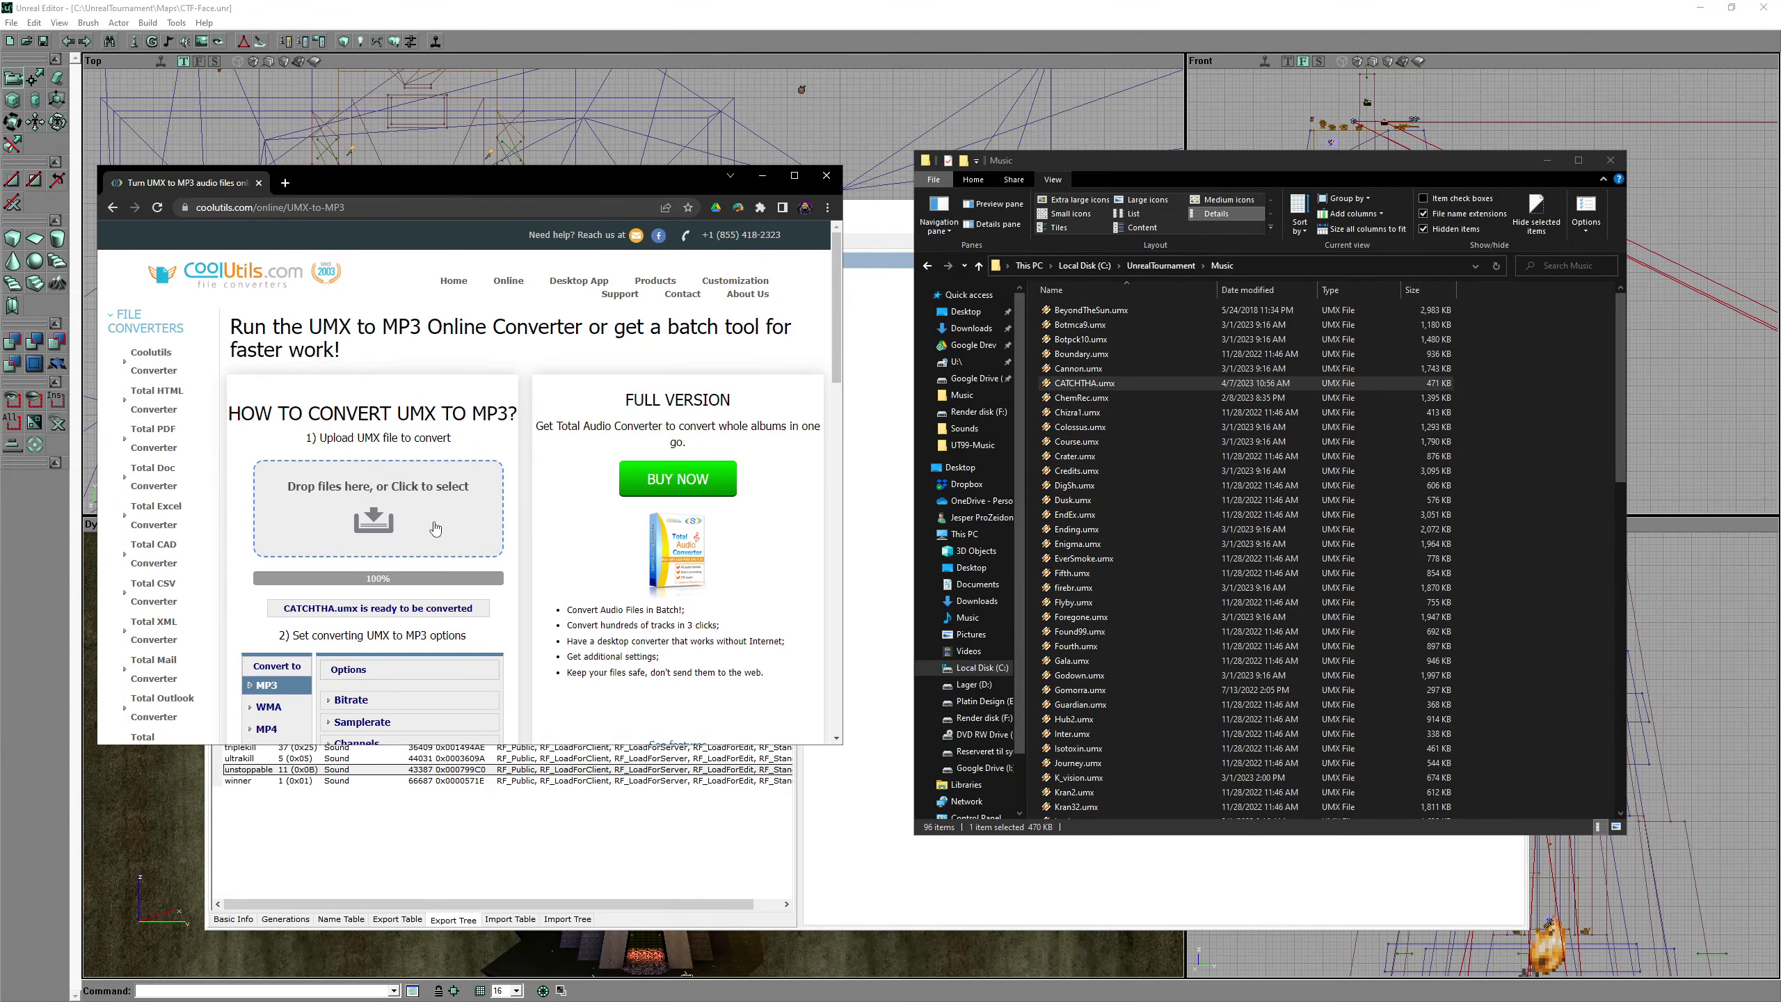
{"action": "scroll", "coordinate": [407, 603], "scroll_direction": "down", "scroll_amount": 2}
{"action": "left_click", "coordinate": [392, 691]}
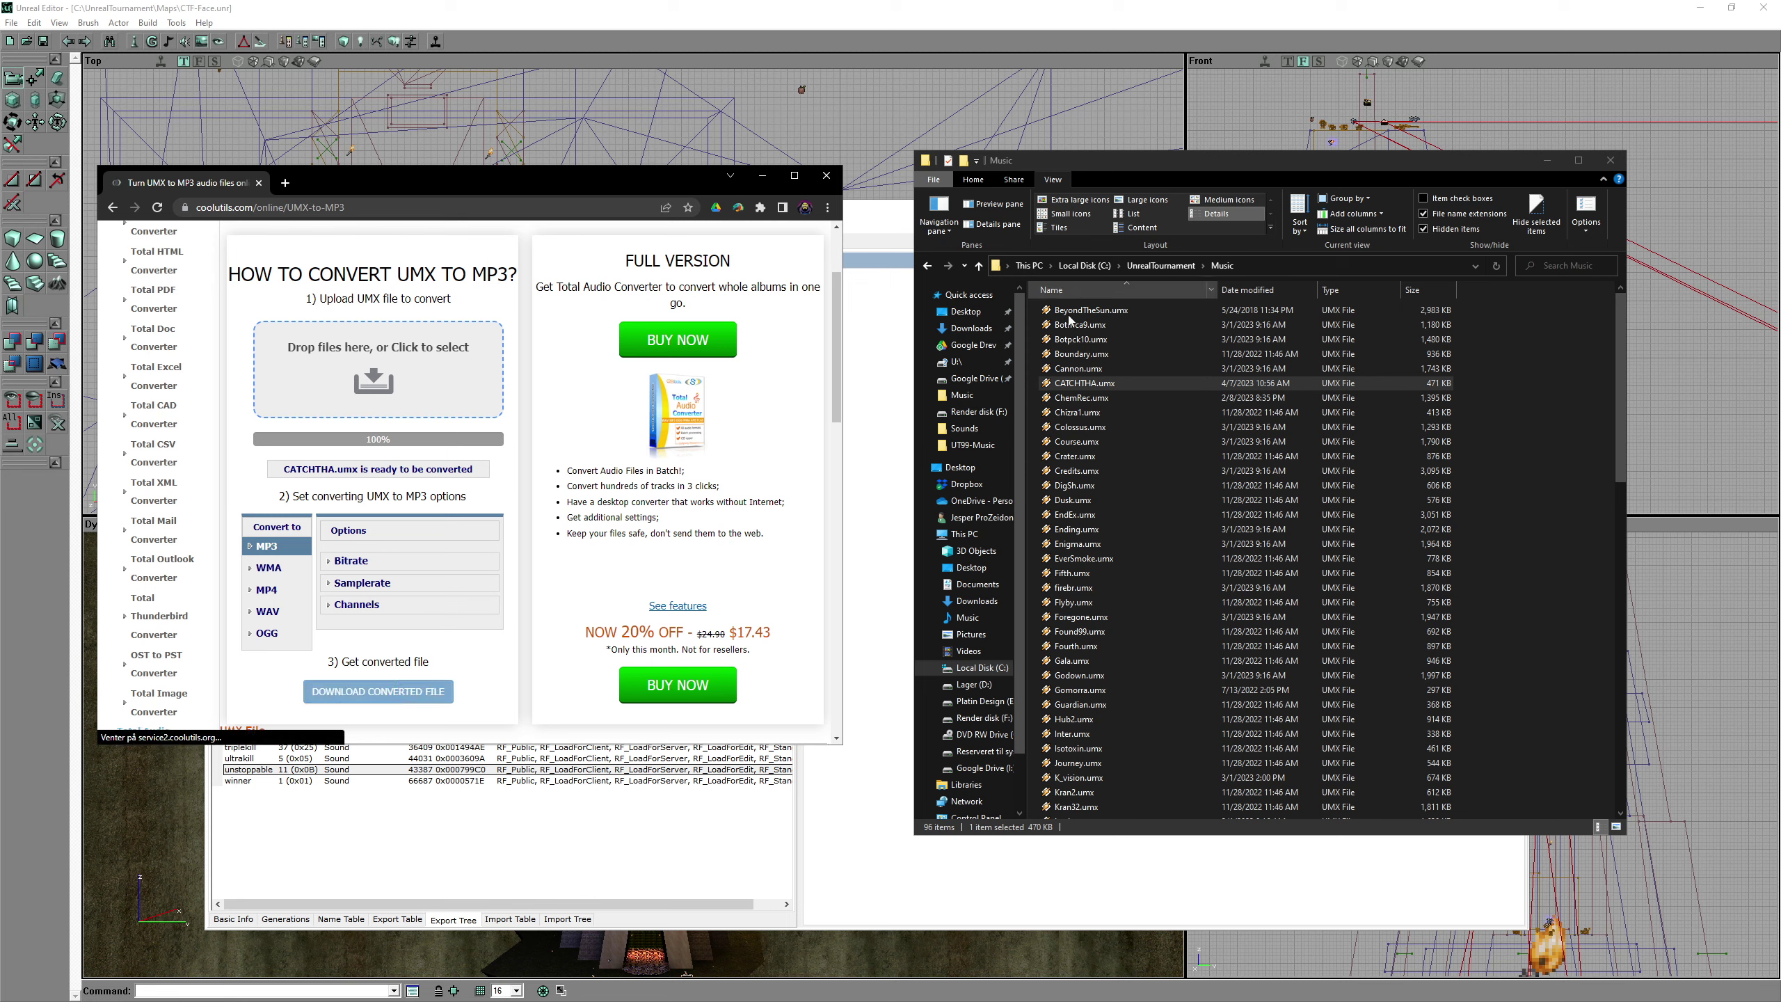
{"action": "left_click", "coordinate": [976, 600]}
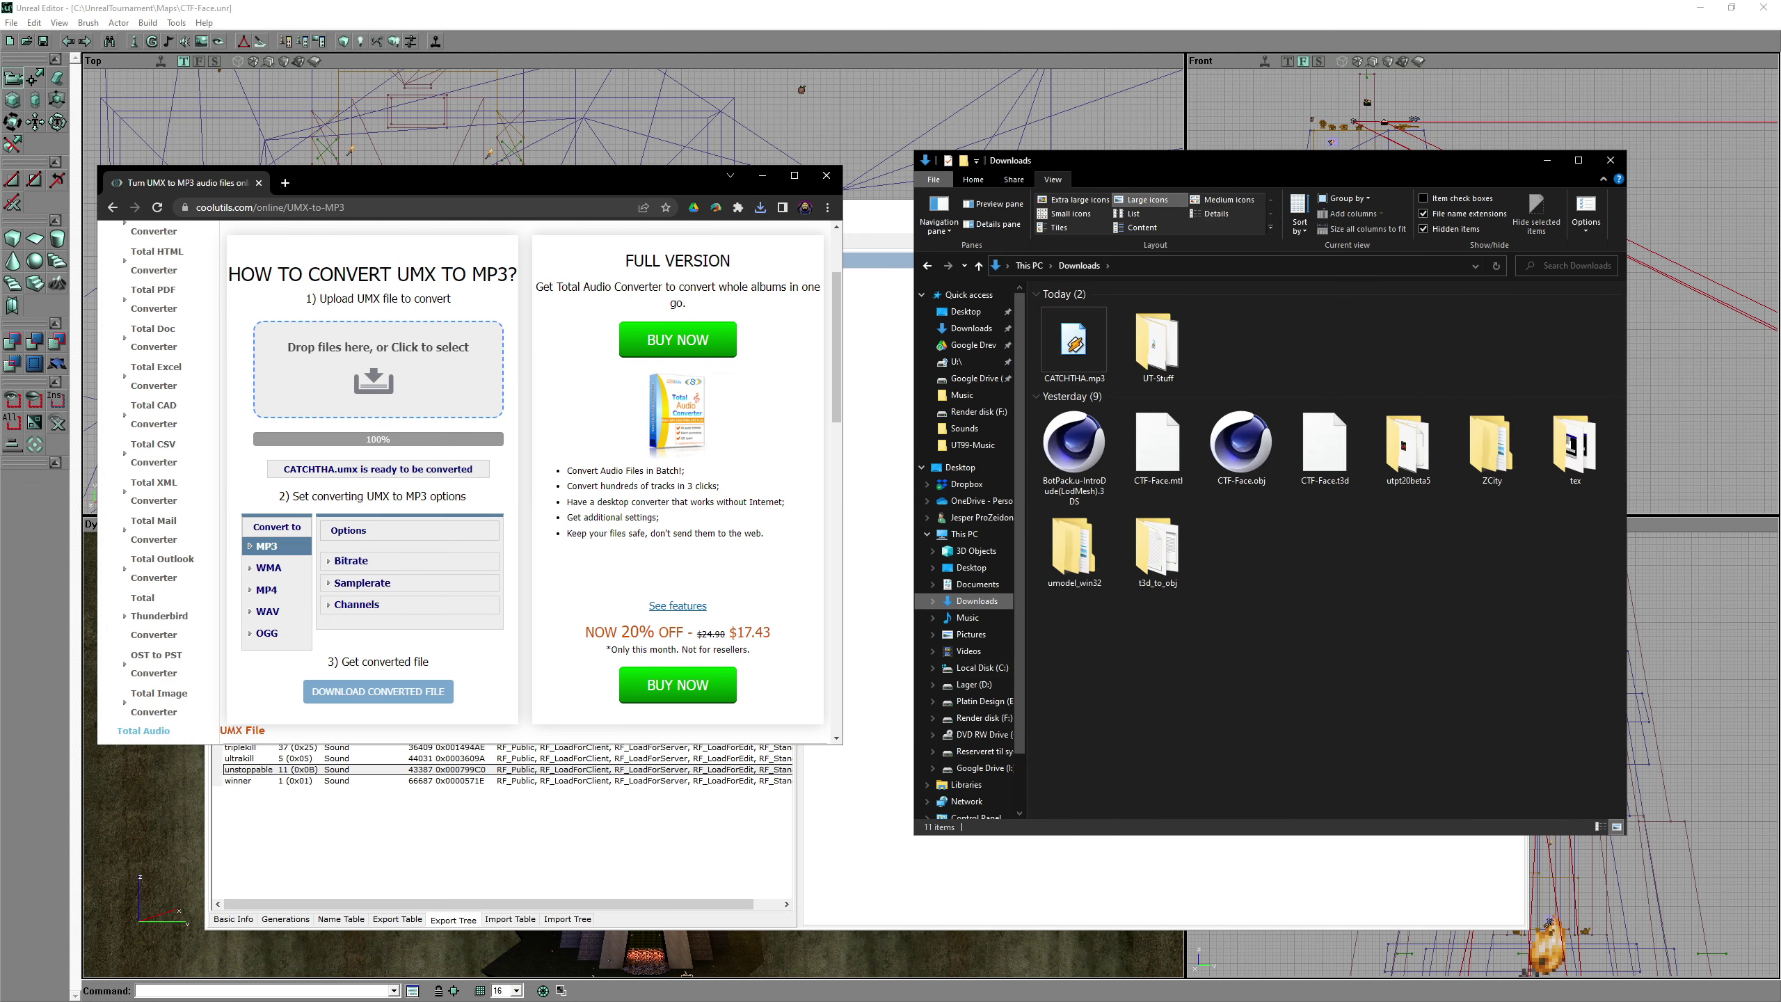
- Play CATCHTHA from Winamp's playlist entry 2 and skip to just before the end
{"action": "double_click", "coordinate": [1074, 344]}
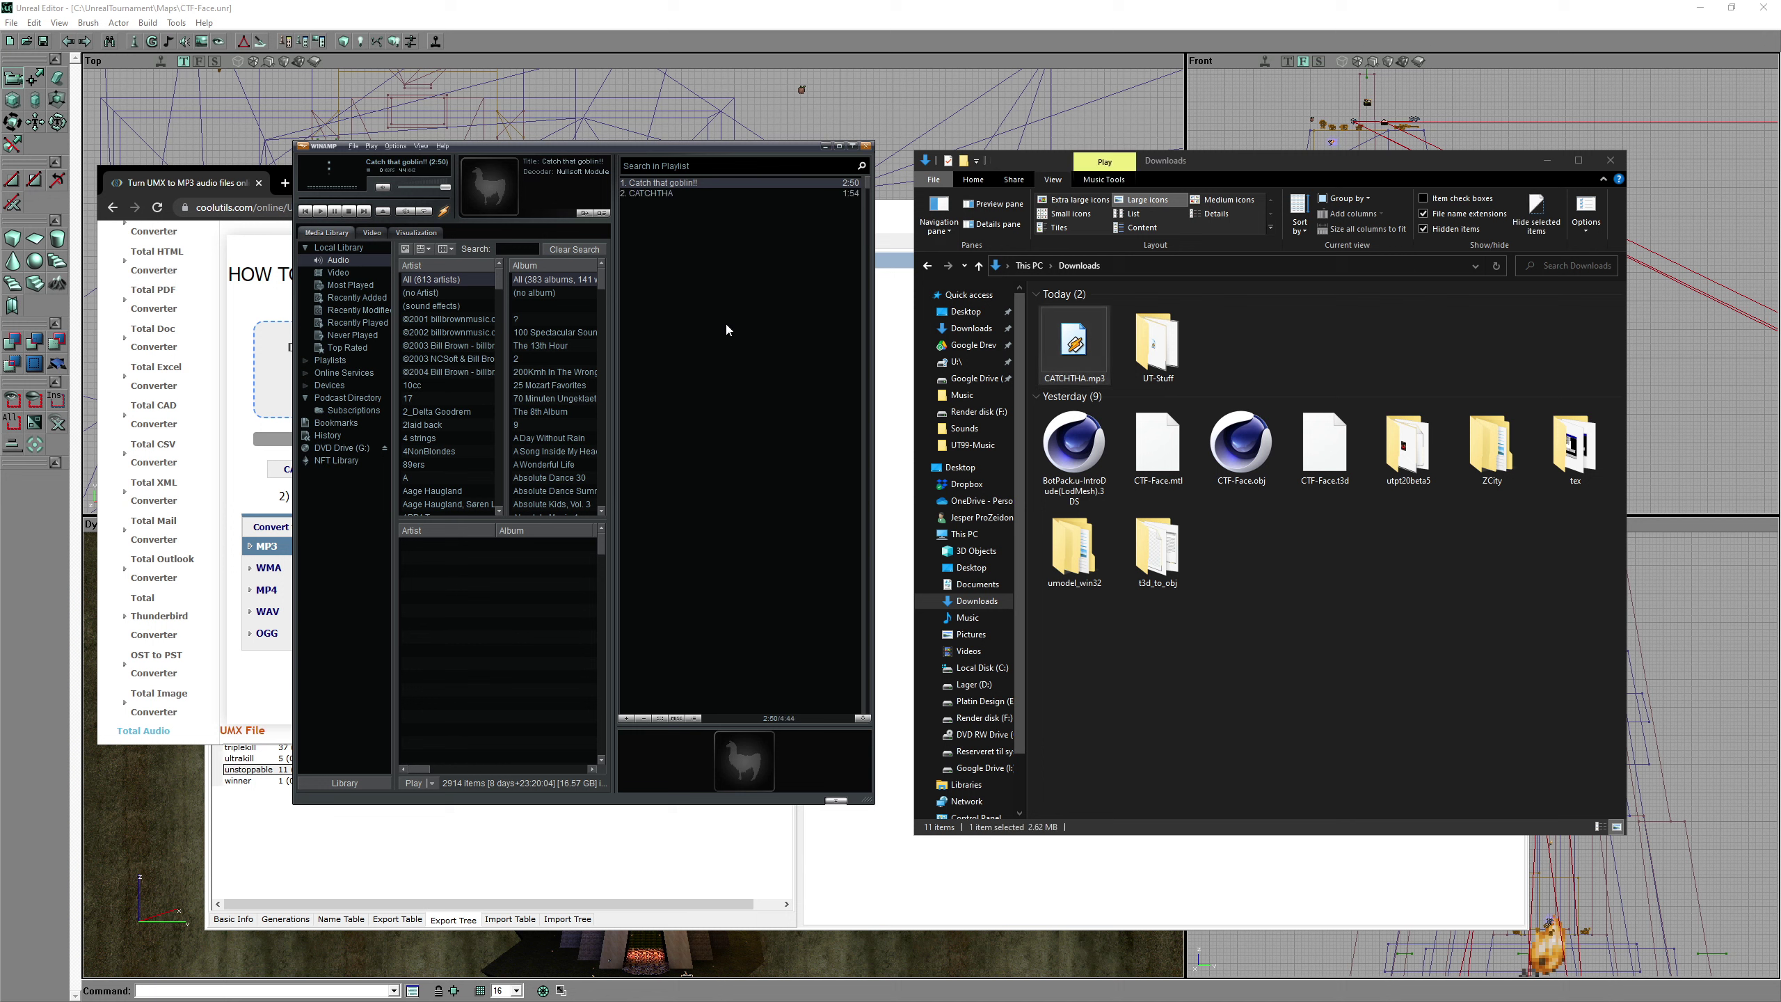
{"action": "left_click", "coordinate": [689, 247]}
{"action": "left_click", "coordinate": [663, 193]}
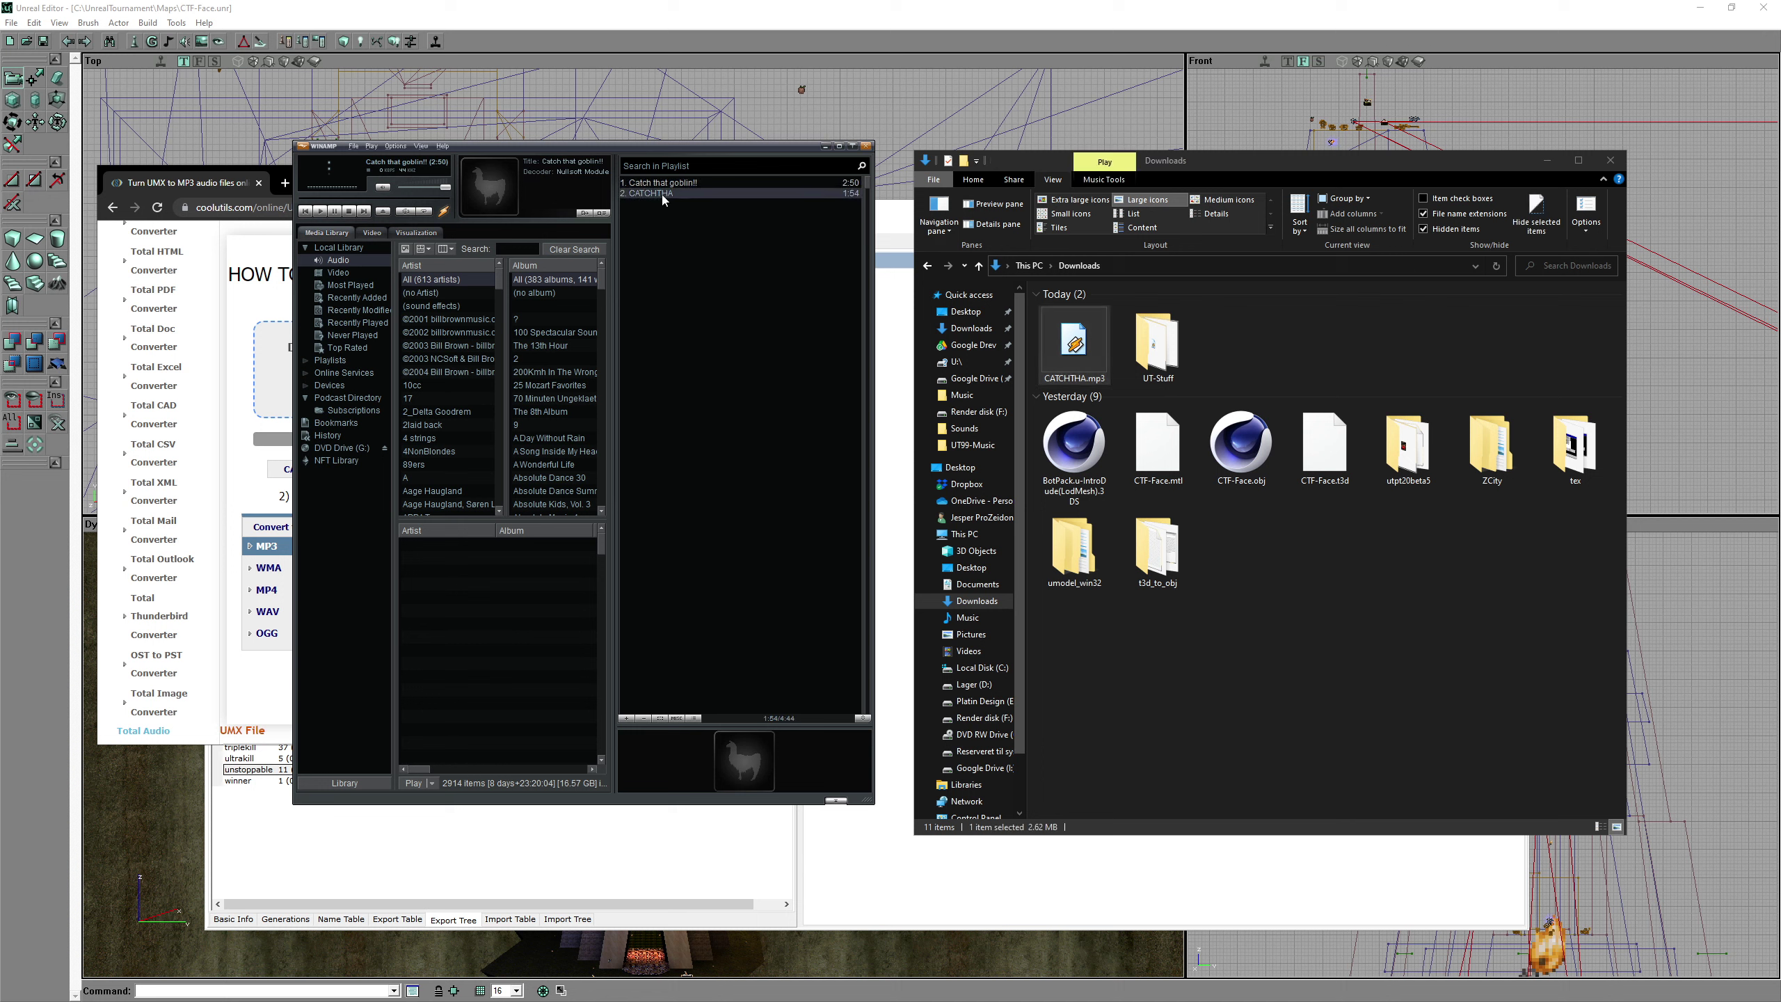
{"action": "double_click", "coordinate": [663, 193]}
{"action": "left_click", "coordinate": [434, 198]}
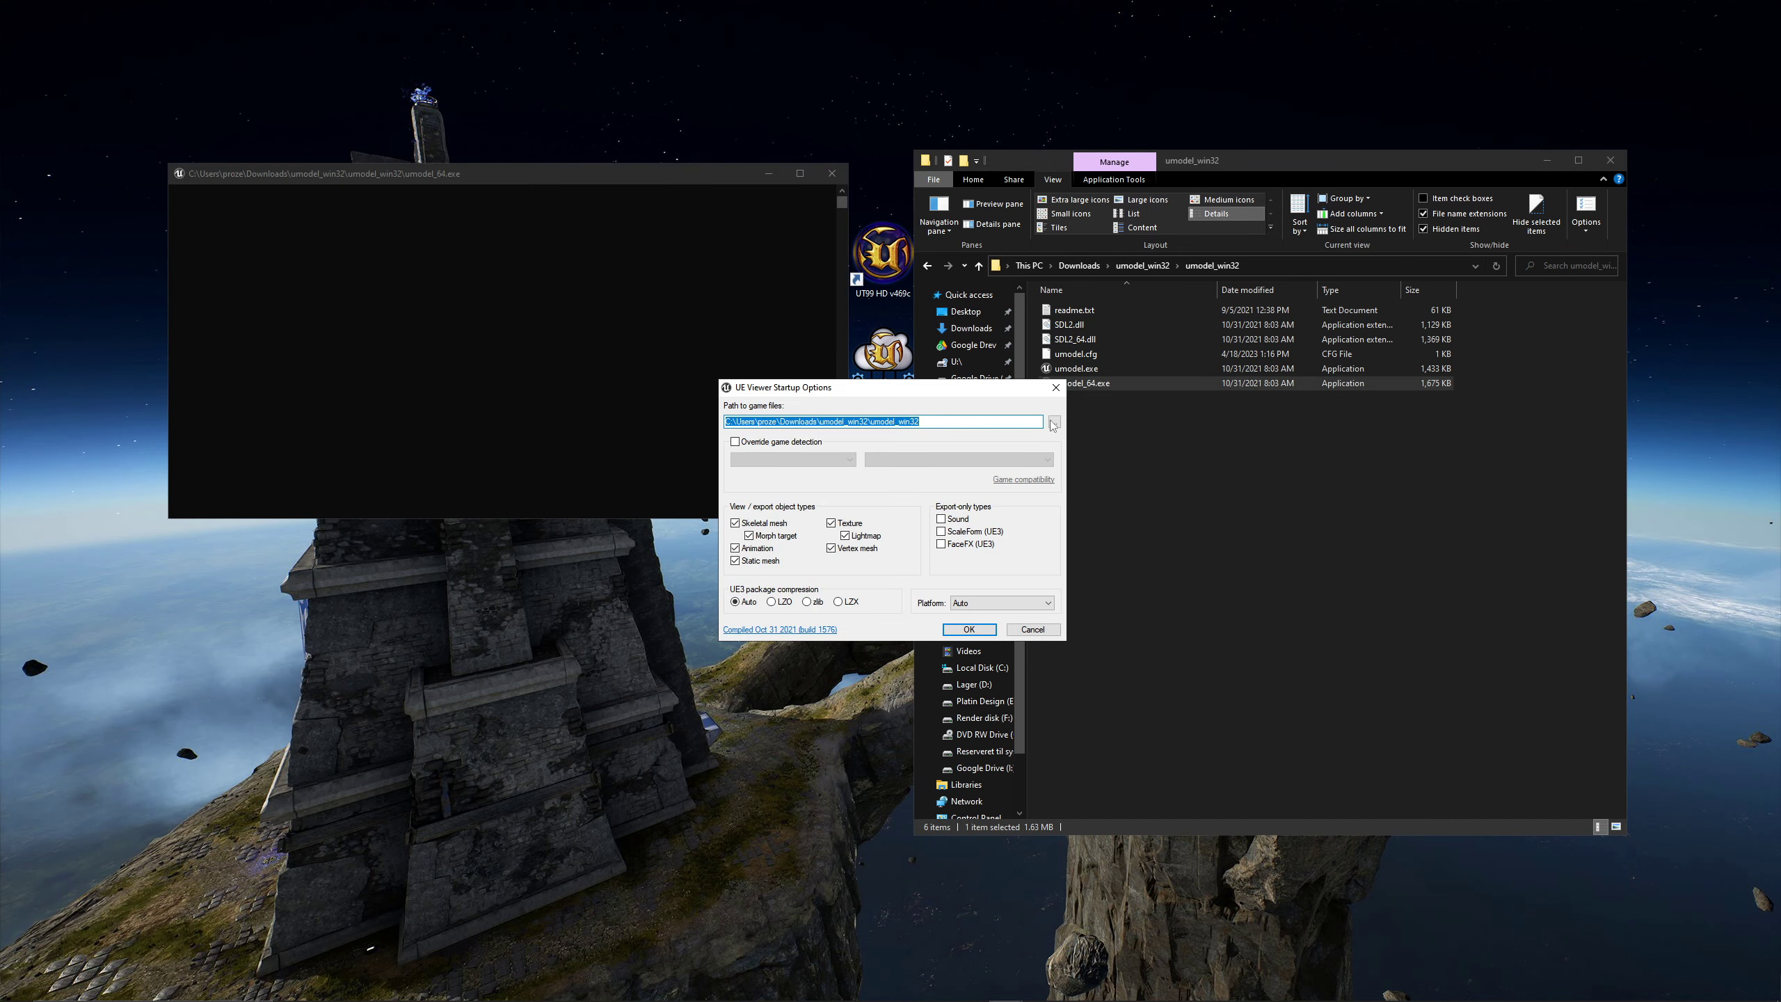
- Set C:\UnrealTournament as UModel's game files folder and scan it
{"action": "left_click", "coordinate": [1054, 421]}
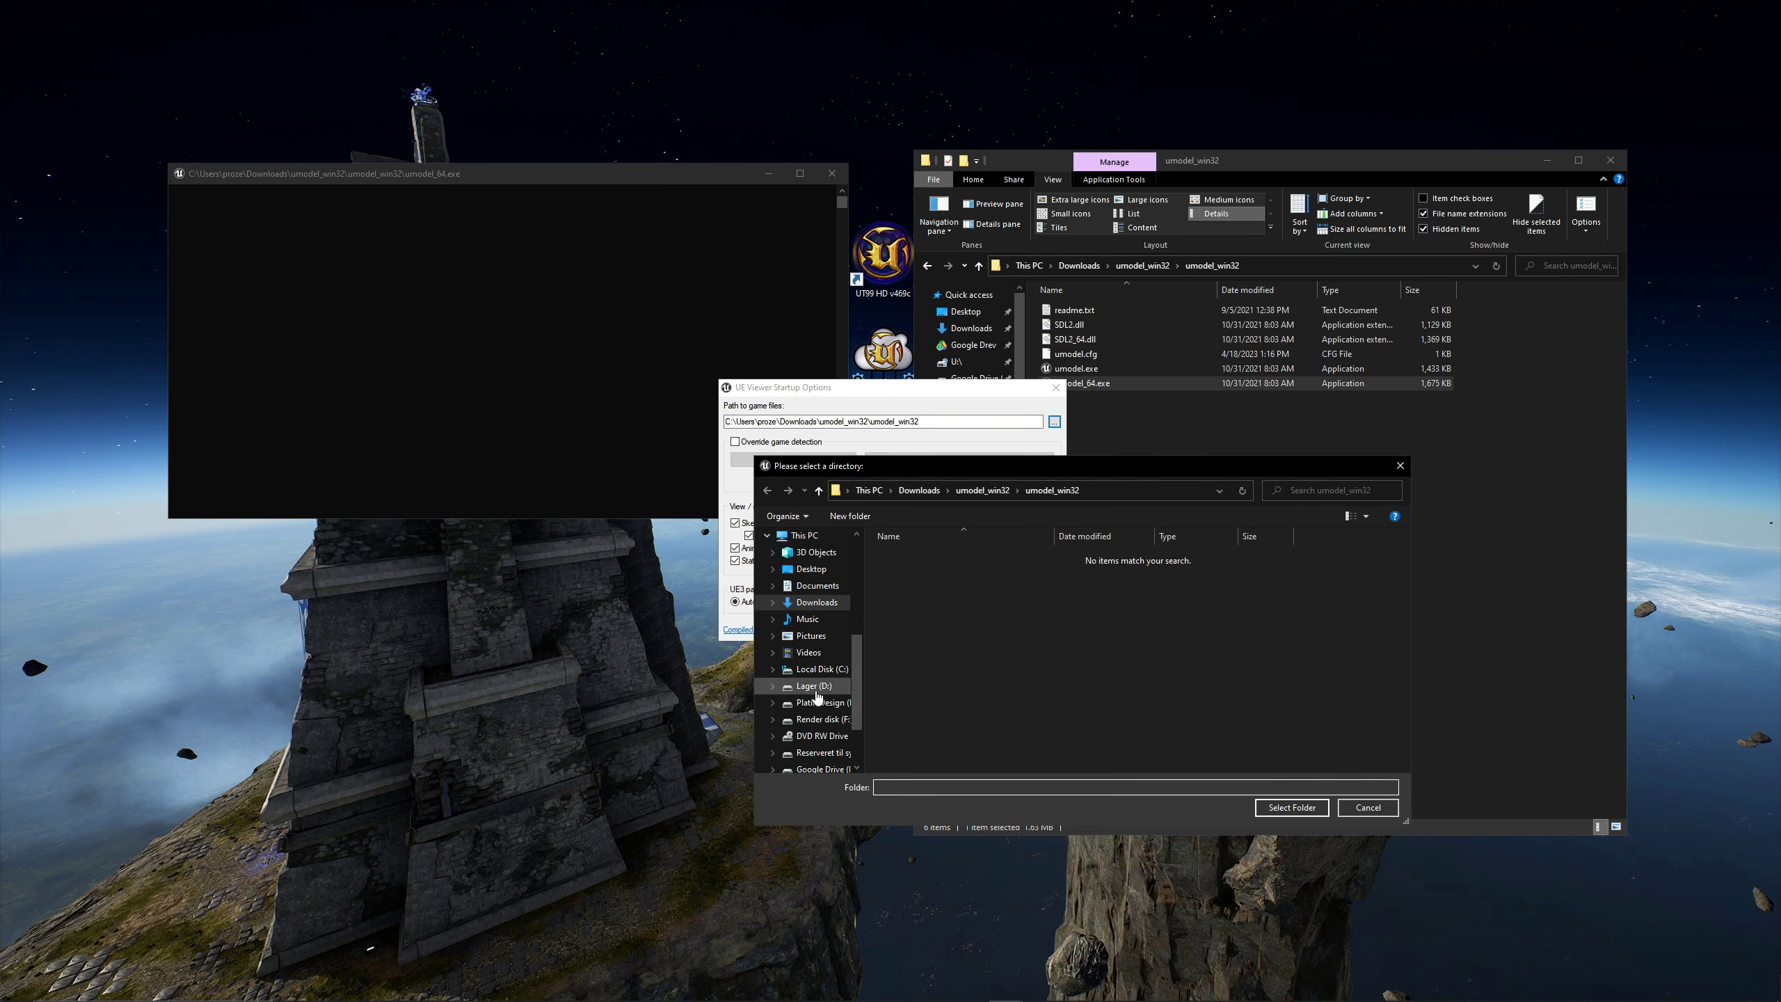
{"action": "left_click", "coordinate": [821, 669]}
{"action": "scroll", "coordinate": [933, 726], "scroll_direction": "down", "scroll_amount": 3}
{"action": "left_click", "coordinate": [927, 721]}
{"action": "left_click", "coordinate": [1292, 807]}
{"action": "left_click", "coordinate": [979, 631]}
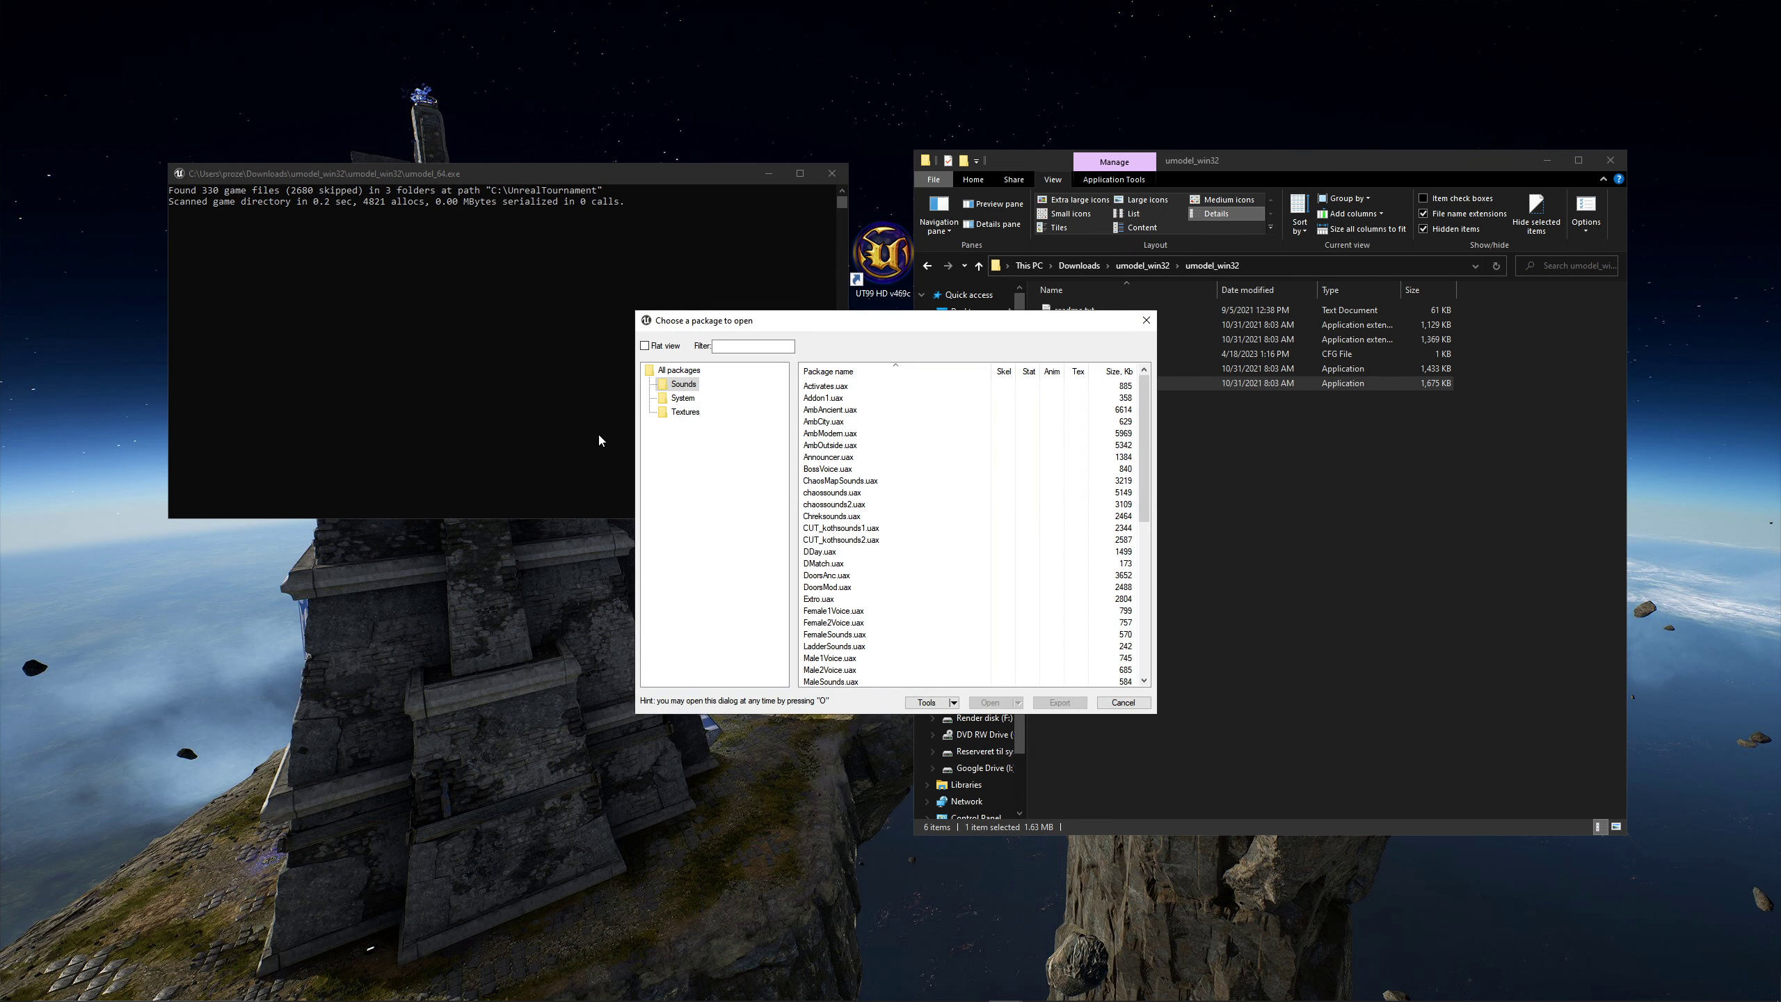
- Export the Announcer.uax sound package with the default export settings
{"action": "left_click", "coordinate": [828, 457]}
{"action": "left_click", "coordinate": [1060, 702]}
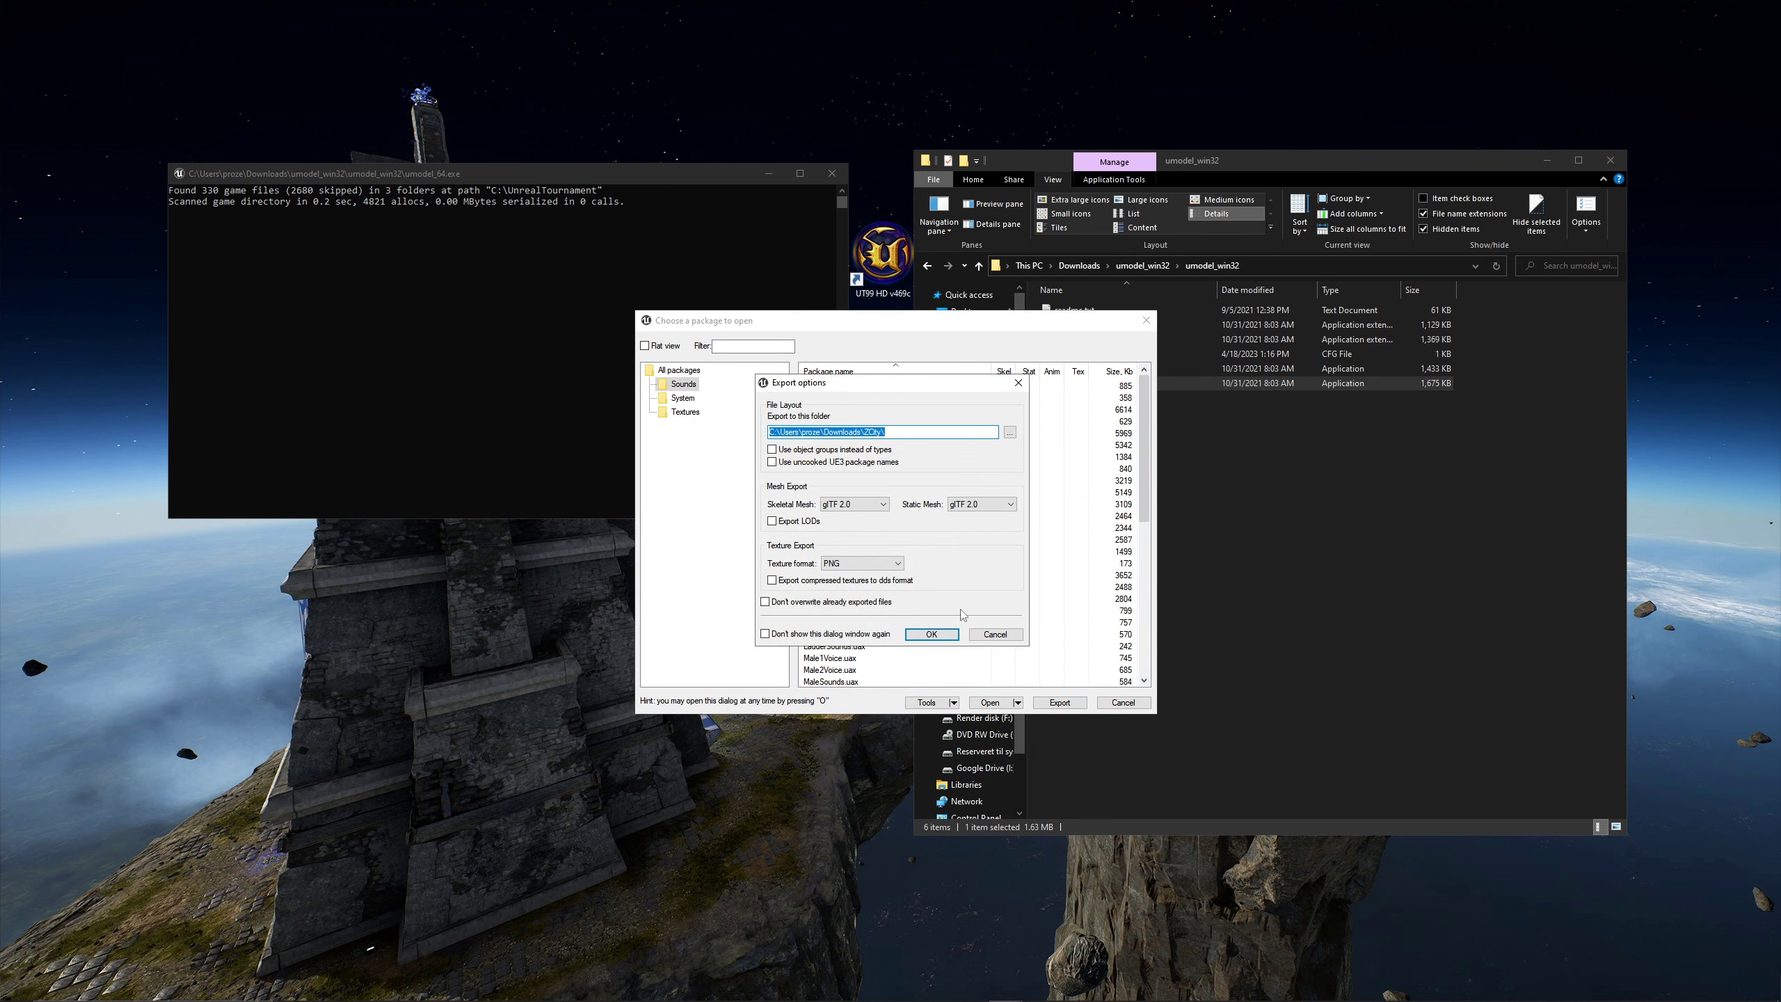
{"action": "left_click", "coordinate": [945, 637]}
- Close UModel, browse the ZCity folder in Downloads, then close the Downloads window
{"action": "left_click", "coordinate": [1147, 321]}
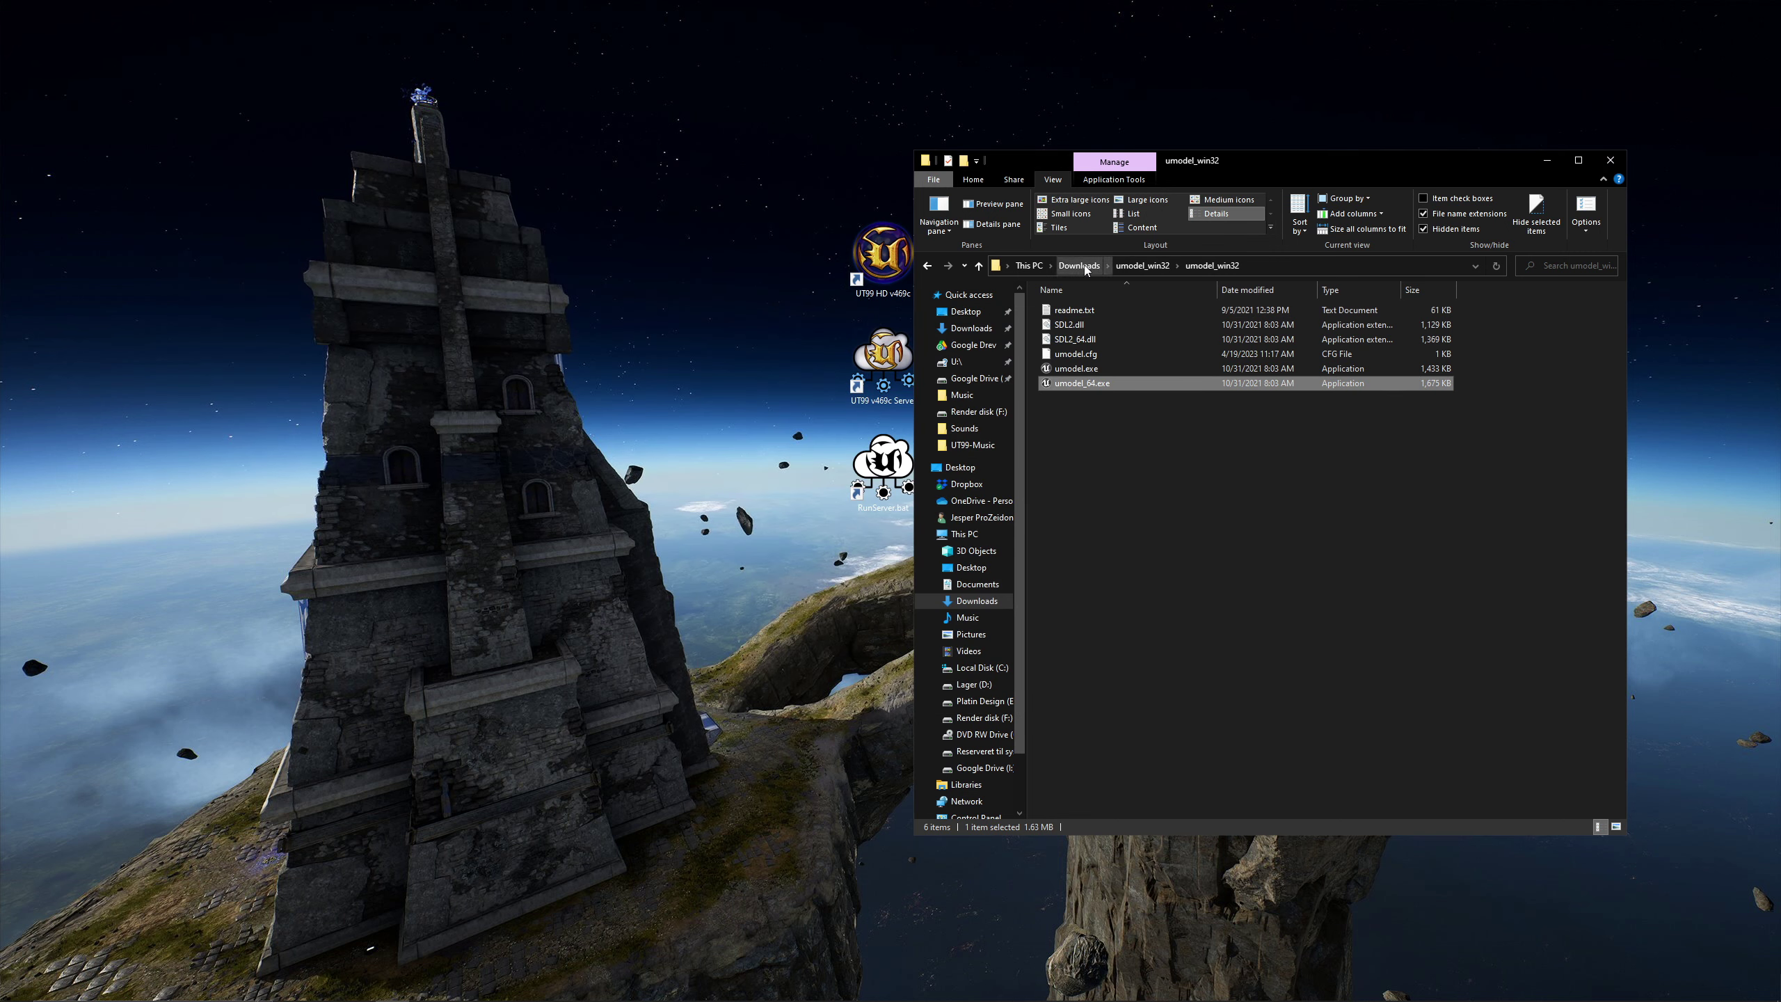
{"action": "left_click", "coordinate": [1085, 271]}
{"action": "double_click", "coordinate": [1449, 441]}
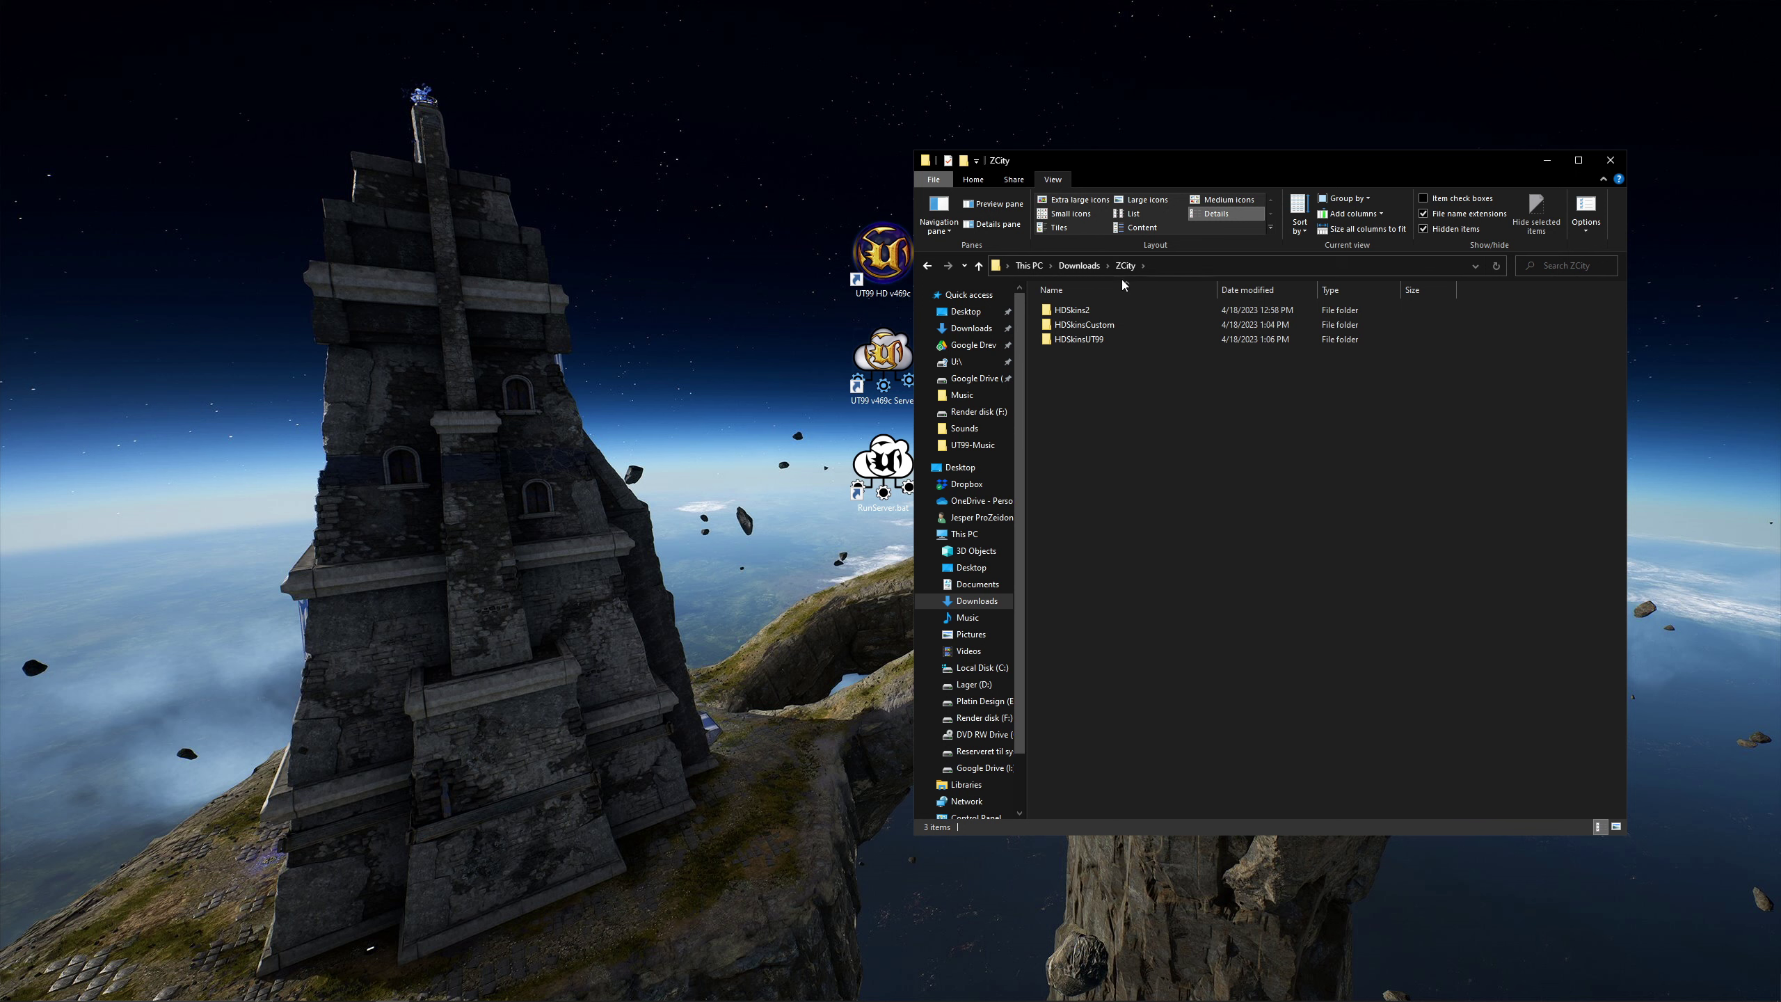
{"action": "left_click", "coordinate": [1080, 267]}
{"action": "left_click", "coordinate": [1301, 540]}
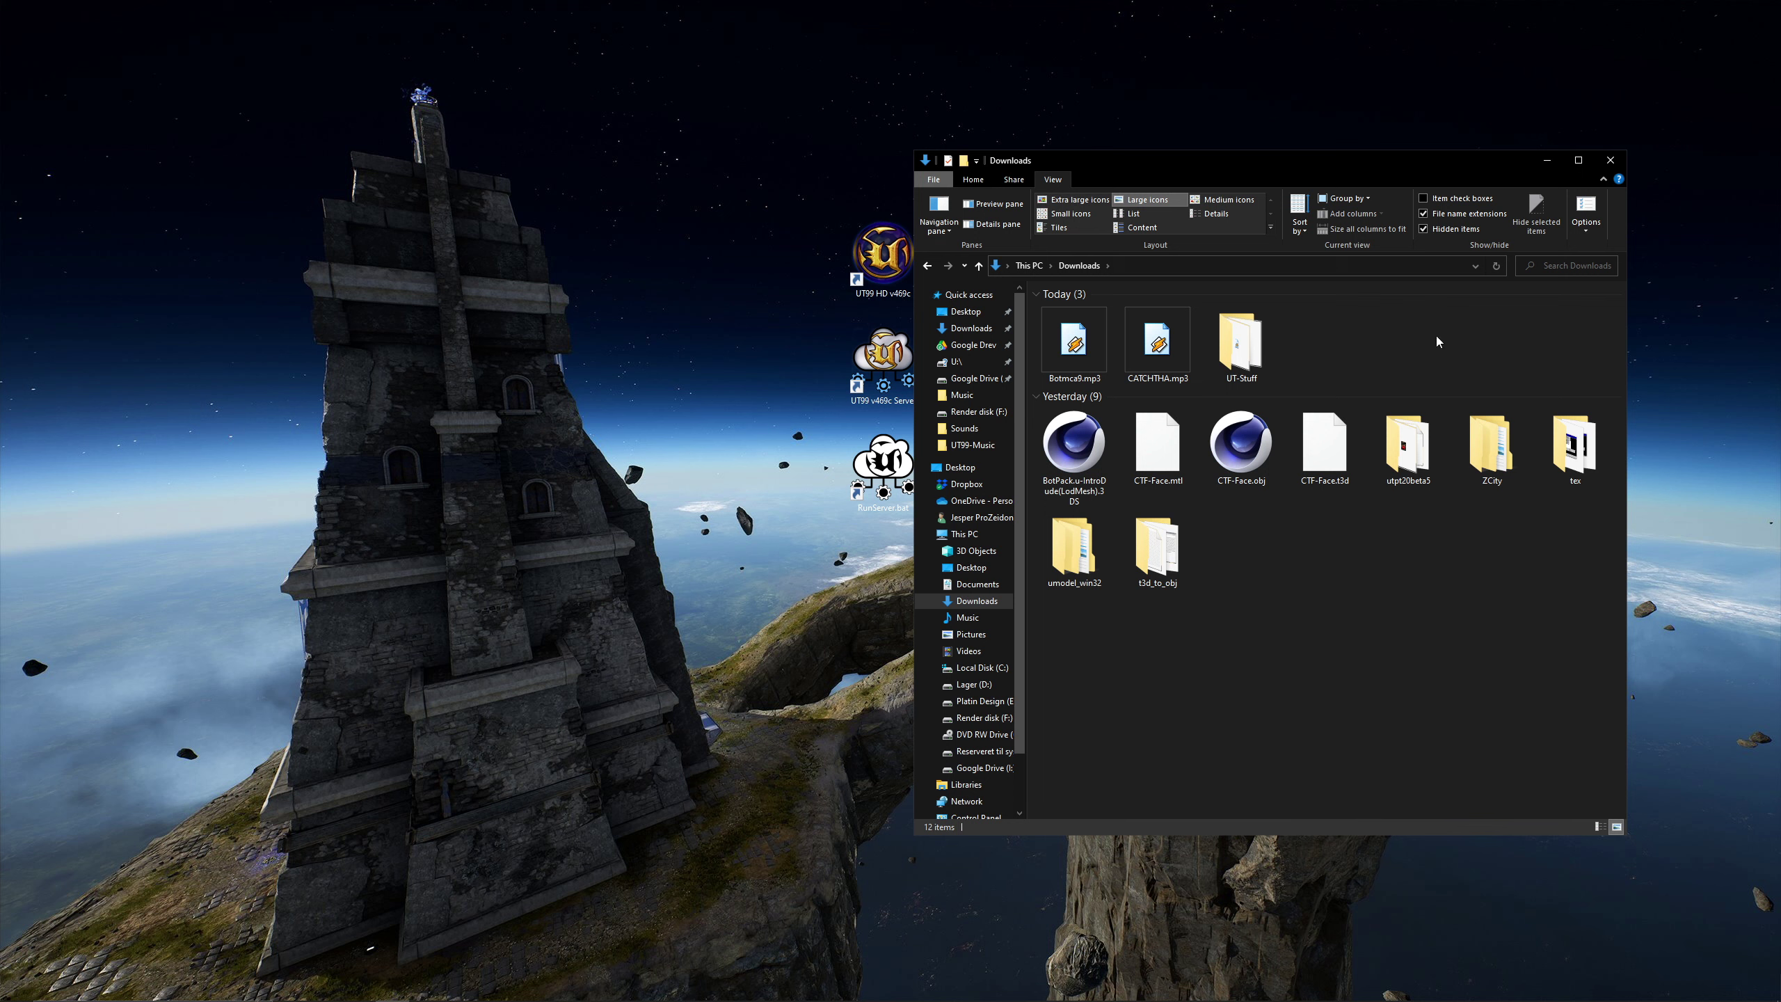
{"action": "left_click", "coordinate": [1609, 161]}
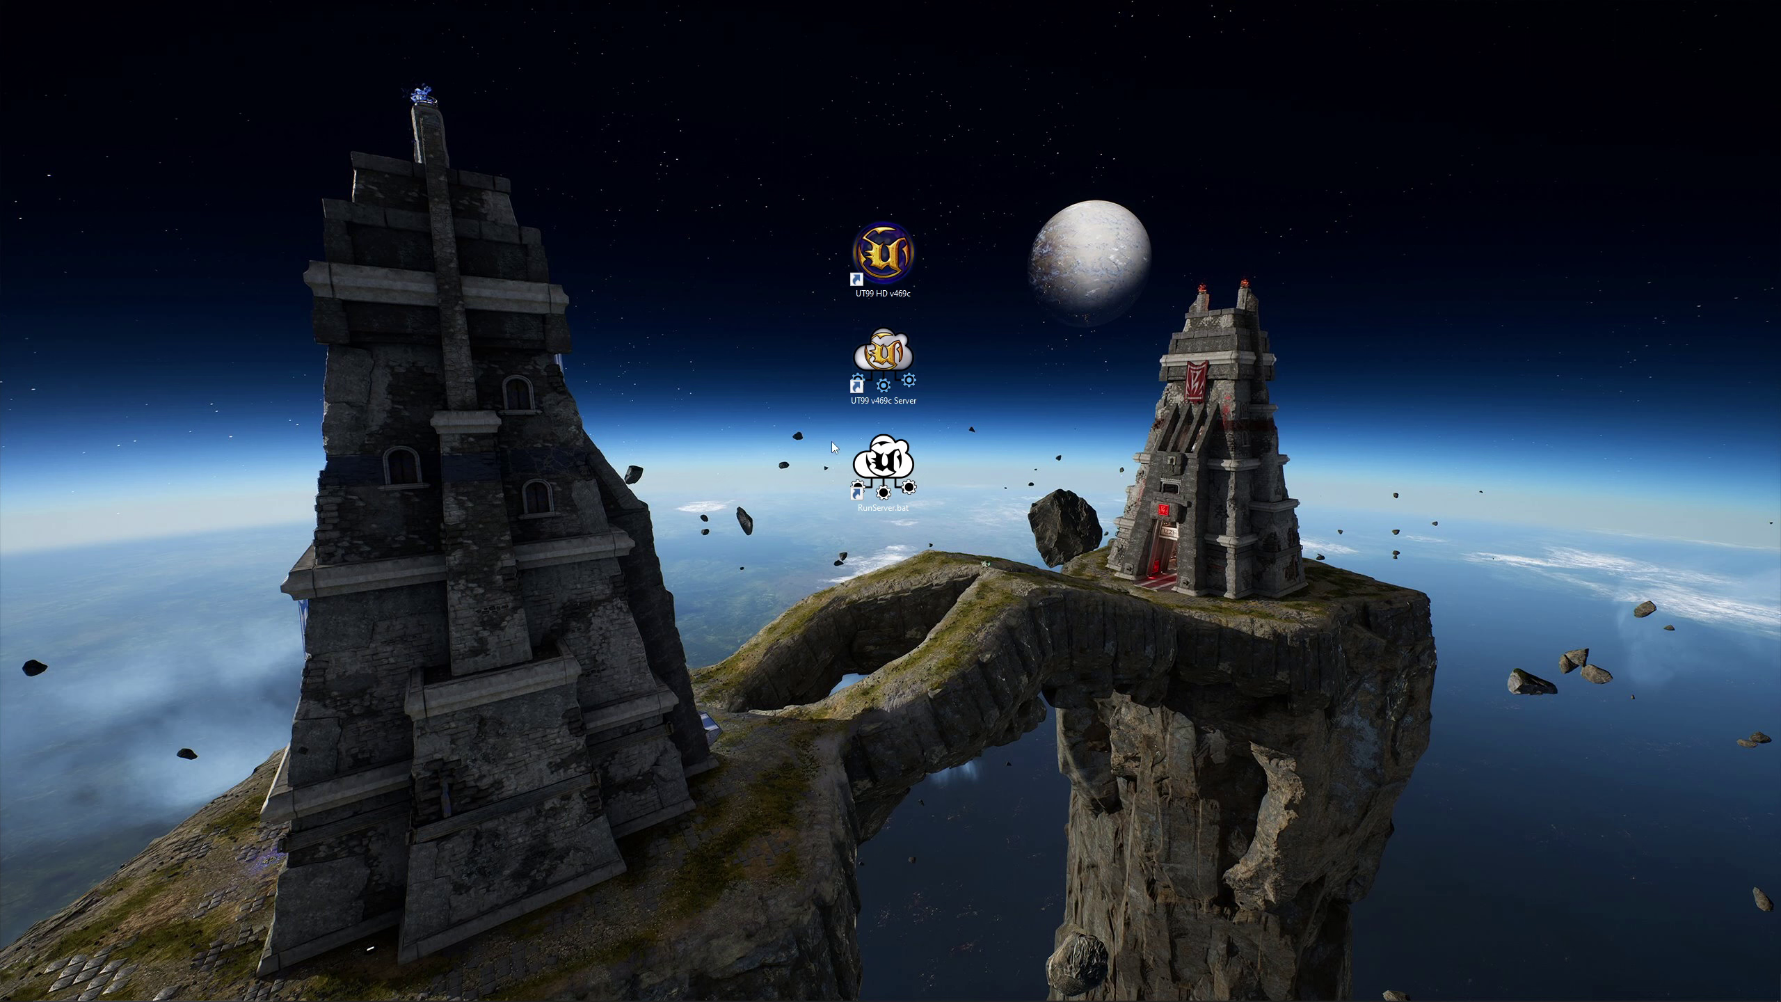
- Line up UT99 HD v469c, UT99 v469c Server and RunServer.bat in one row
{"action": "left_click_drag", "start_coordinate": [883, 256], "coordinate": [800, 363]}
{"action": "left_click_drag", "start_coordinate": [901, 489], "coordinate": [986, 393]}
{"action": "left_click", "coordinate": [918, 518]}
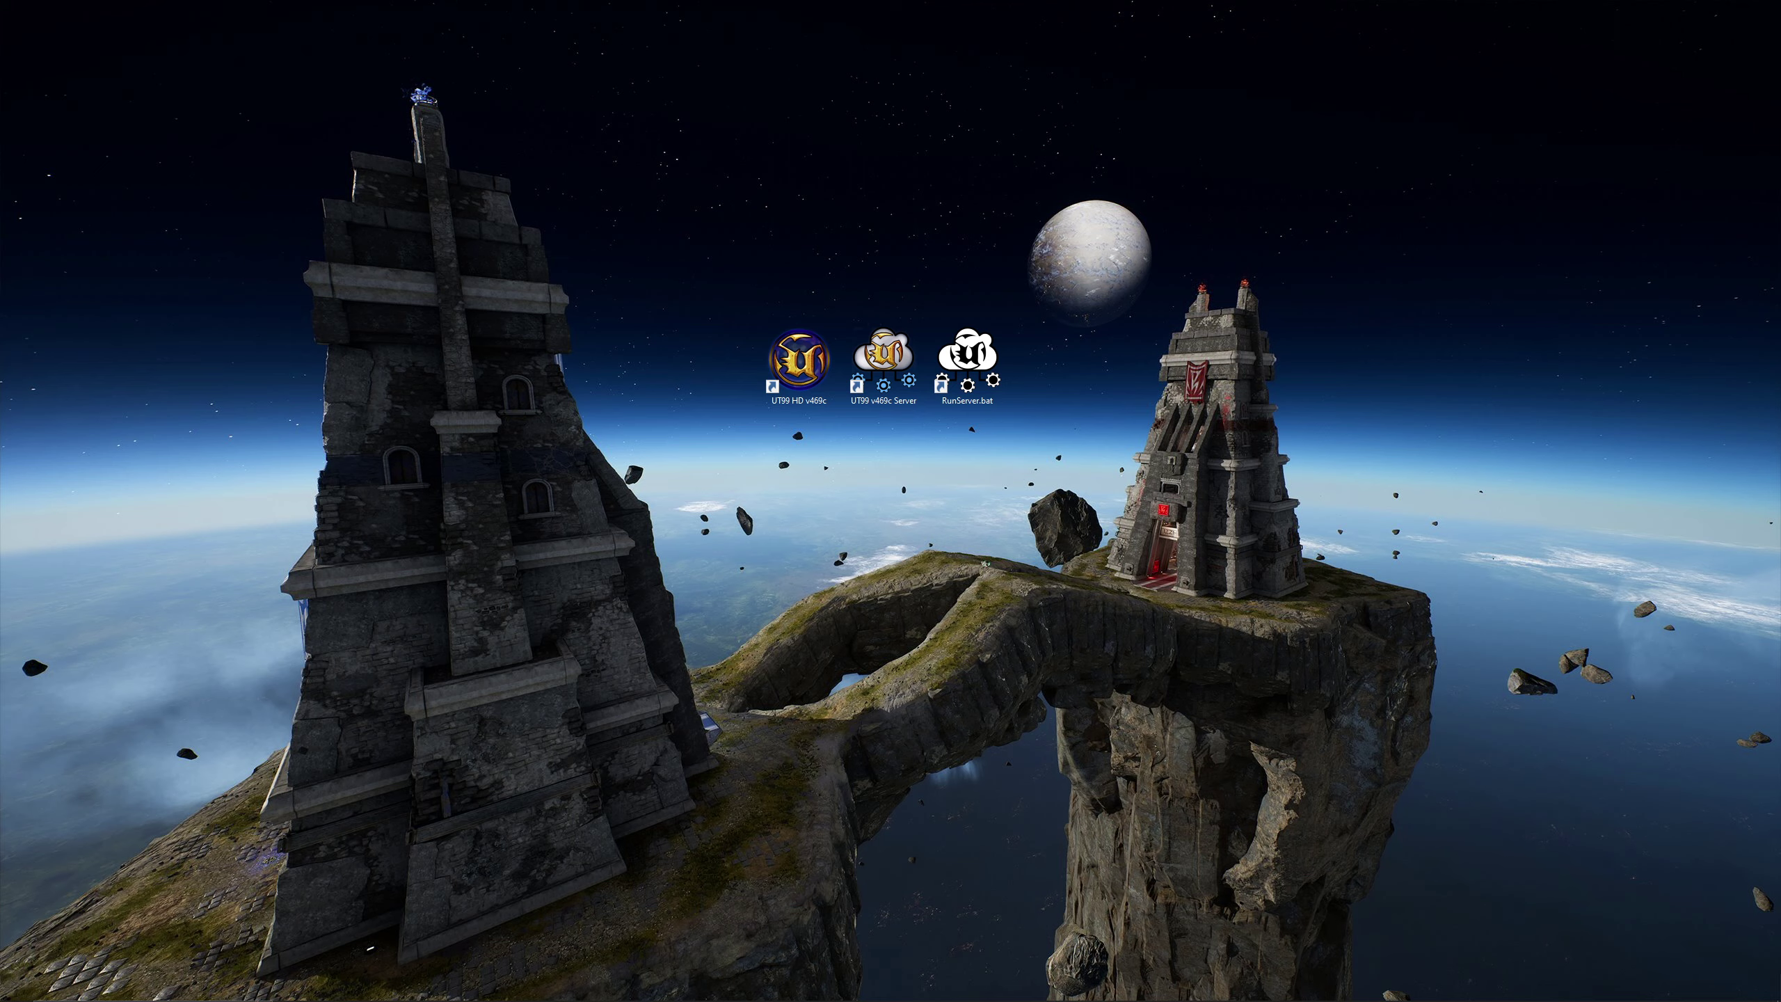